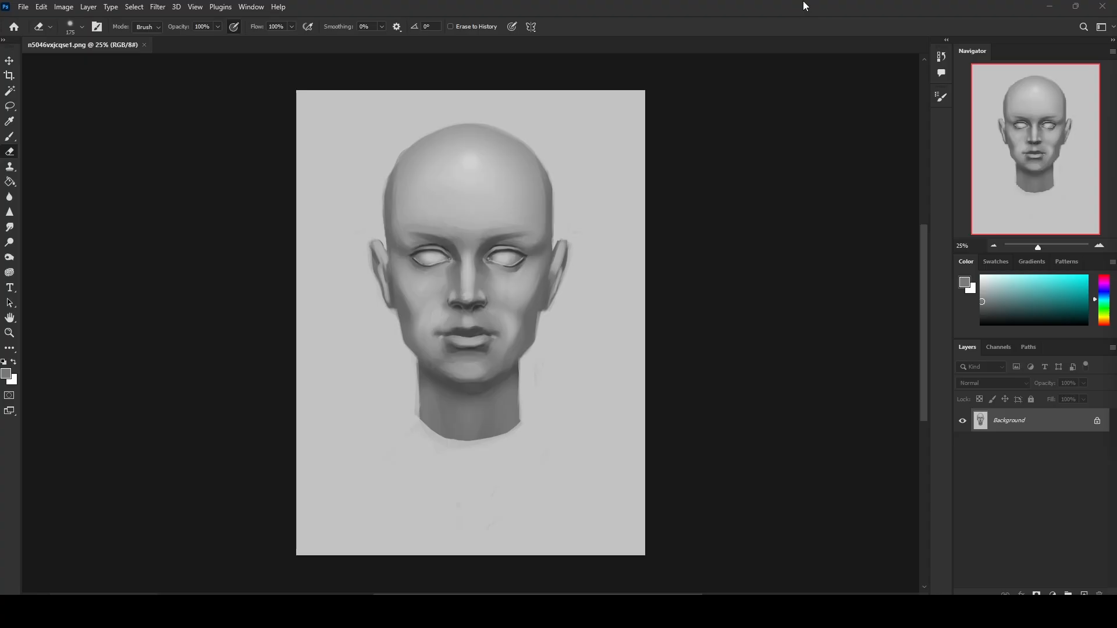
# Step: Set up the Brush tool with black as the foreground colour and the hard round tip enlarged to 175 px
pyautogui.press('b')
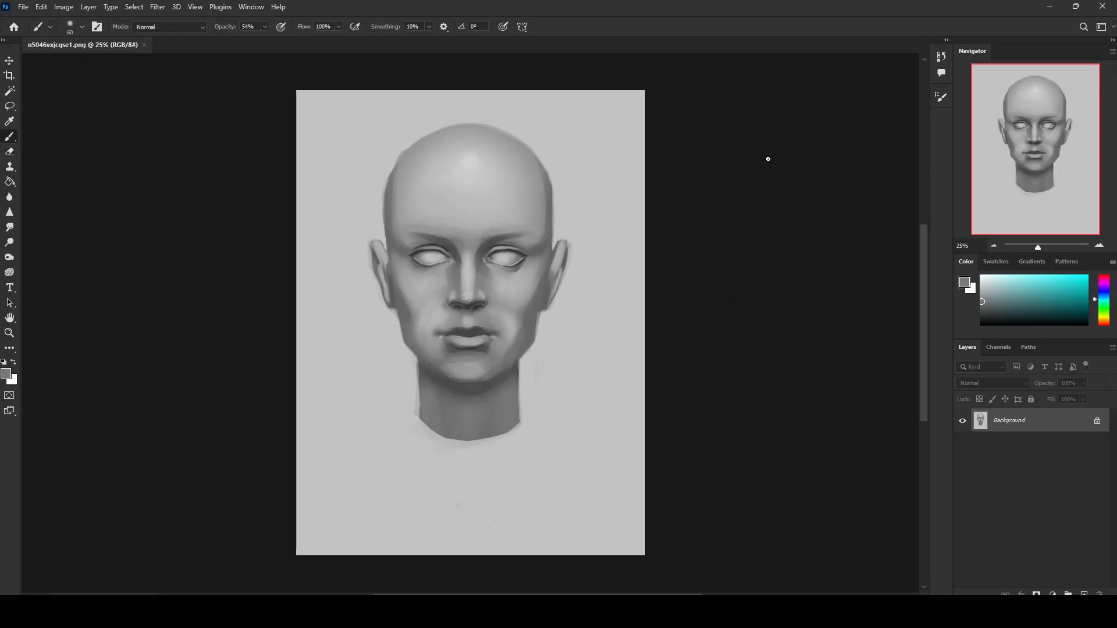
pyautogui.moveTo(993, 307); pyautogui.dragTo(965, 330)
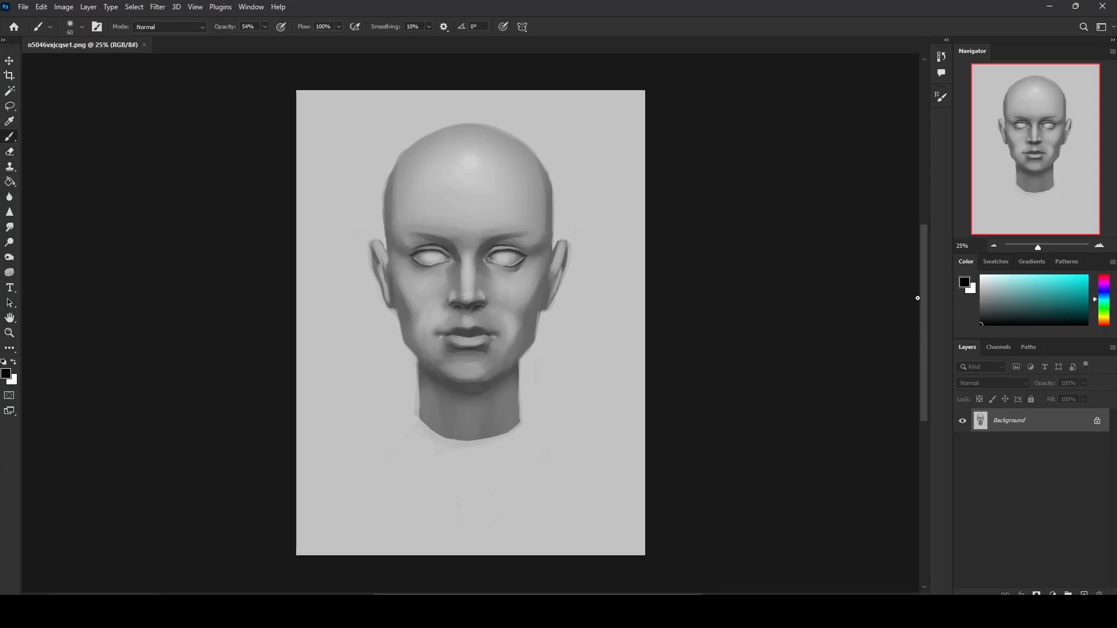
pyautogui.rightClick(546, 233)
pyautogui.click(618, 503)
pyautogui.click(753, 147)
pyautogui.rightClick(511, 233)
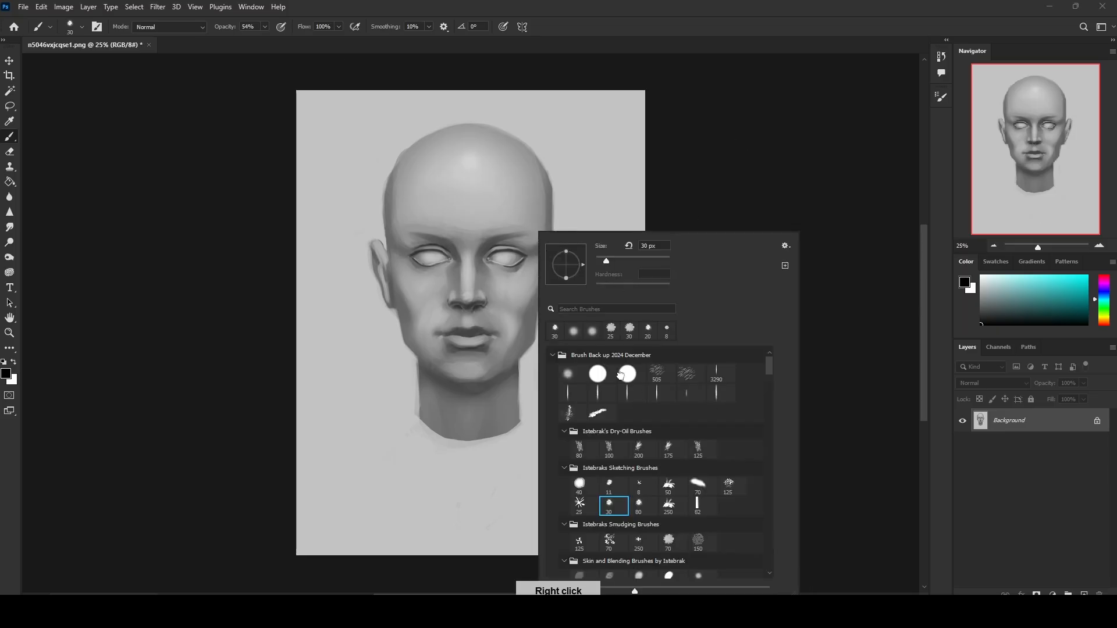
pyautogui.click(631, 373)
pyautogui.click(746, 162)
pyautogui.press(']')
pyautogui.press(']')
pyautogui.press(']')
pyautogui.press(']')
pyautogui.press(']')
pyautogui.press(']')
pyautogui.press(']')
pyautogui.press(']')
pyautogui.press(']')
pyautogui.press(']')
pyautogui.press(']')
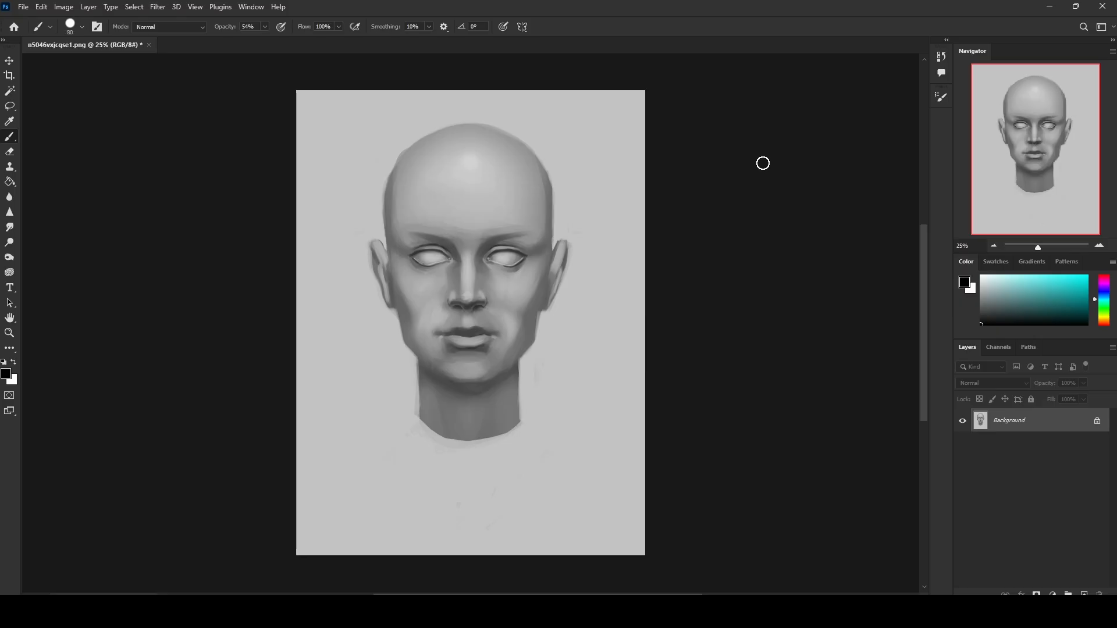
# Step: Add a new layer above the Background and dab a black iris into each eye with the brush at 125 px
pyautogui.click(1083, 594)
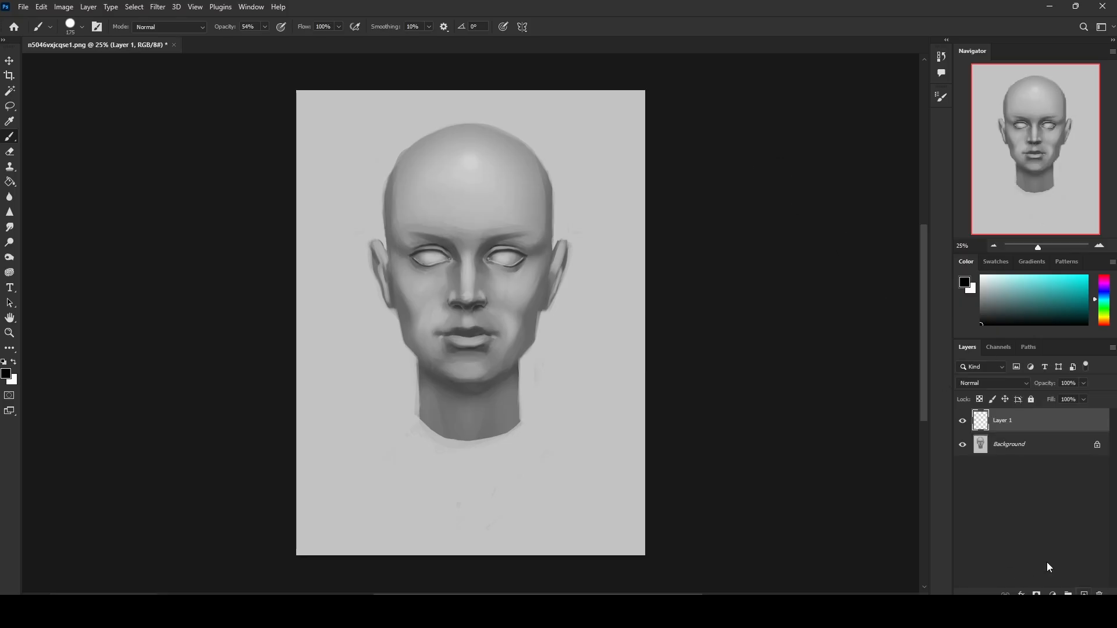
pyautogui.press('[')
pyautogui.press('[')
pyautogui.click(504, 255)
pyautogui.click(432, 255)
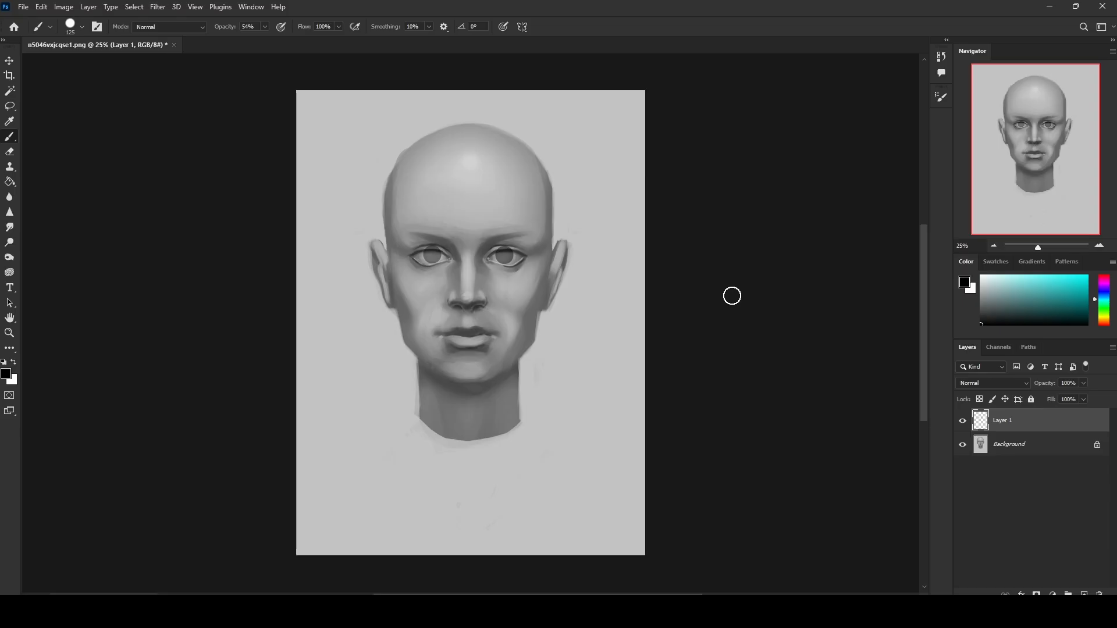
# Step: Select the iris of the eye beside the nose's left side with a rectangular marquee and adjust its position
pyautogui.press('m')
pyautogui.moveTo(417, 237); pyautogui.dragTo(451, 275)
pyautogui.press('v')
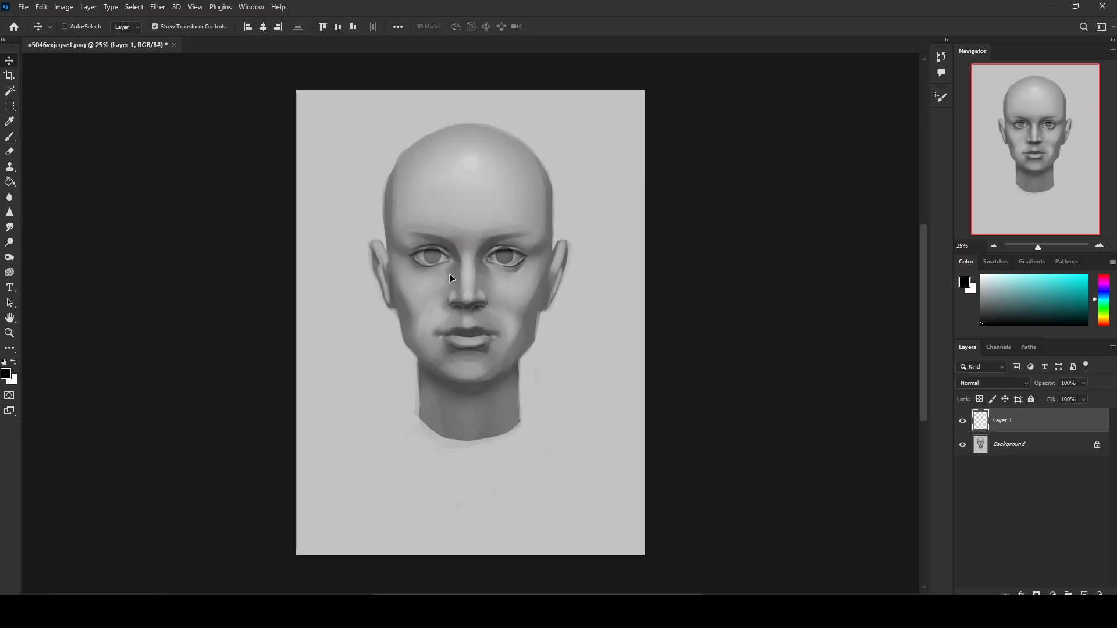
pyautogui.press('b')
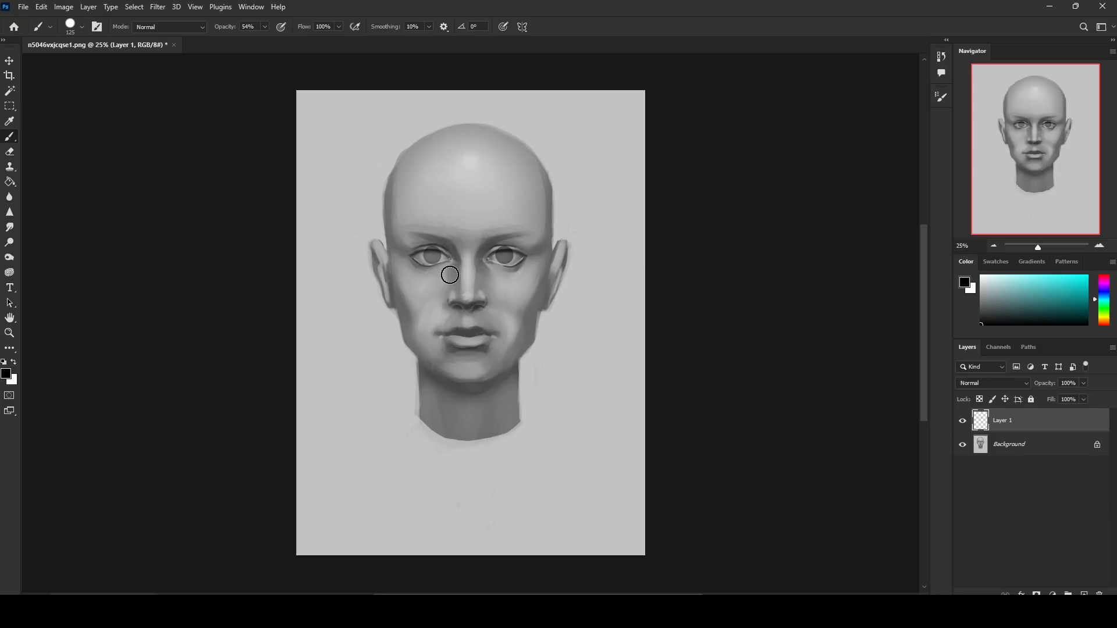
# Step: Erase the iris parts overlapping the eyelids on Layer 1 with a 40 px eraser, and check against the blank eyes
pyautogui.press('e')
pyautogui.rightClick(489, 276)
pyautogui.click(523, 282)
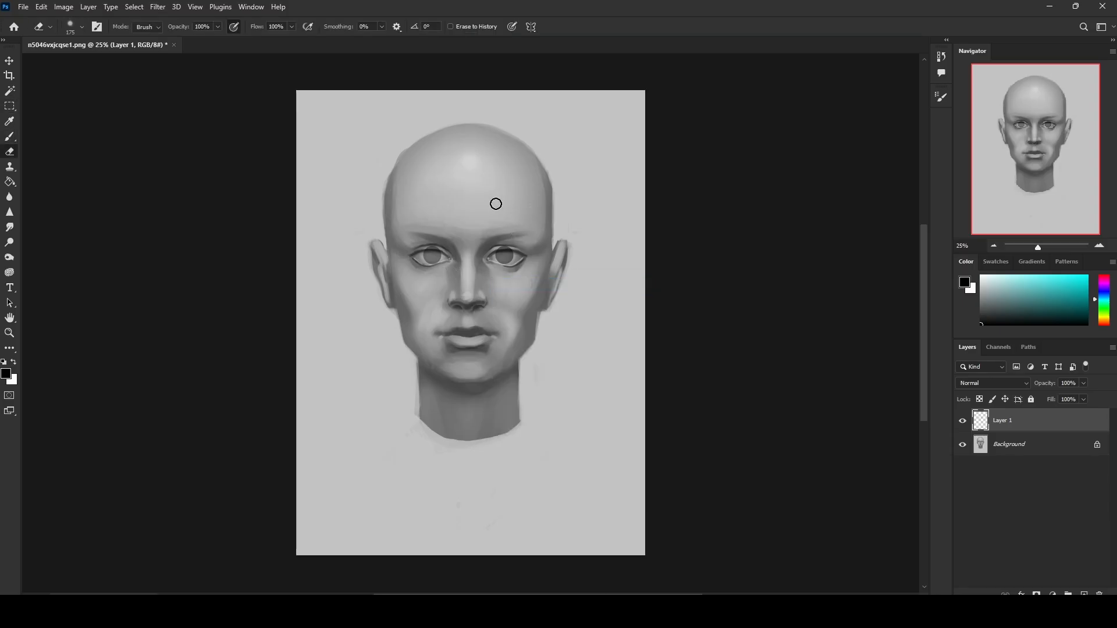
pyautogui.press('[')
pyautogui.press('[')
pyautogui.press('[')
pyautogui.press('[')
pyautogui.press('[')
pyautogui.press('[')
pyautogui.press('[')
pyautogui.press('[')
pyautogui.press('[')
pyautogui.moveTo(441, 249); pyautogui.dragTo(410, 249)
pyautogui.click(961, 422)
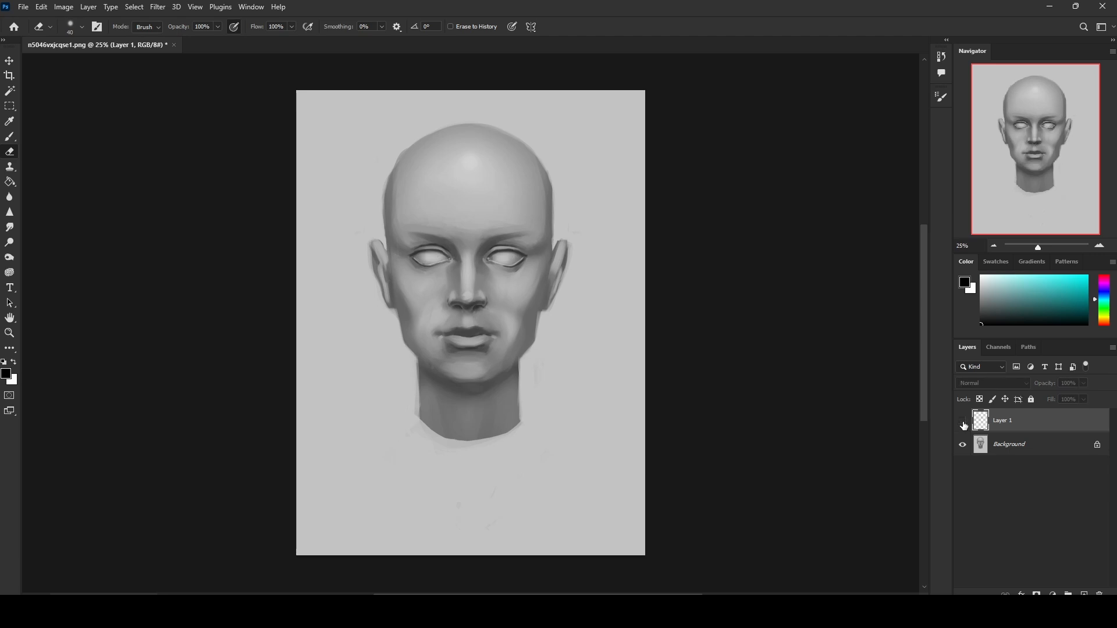
pyautogui.click(963, 423)
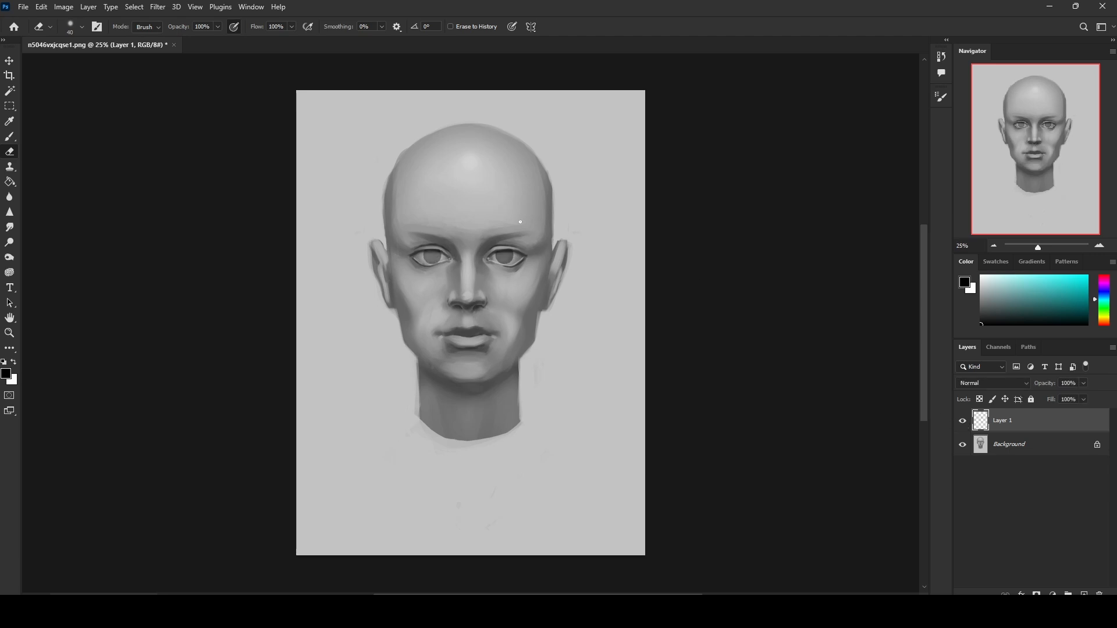
# Step: Hide Layer 1, add a new layer and paint an alternative pair of black irises on it, trimmed at the eyelids
pyautogui.click(962, 420)
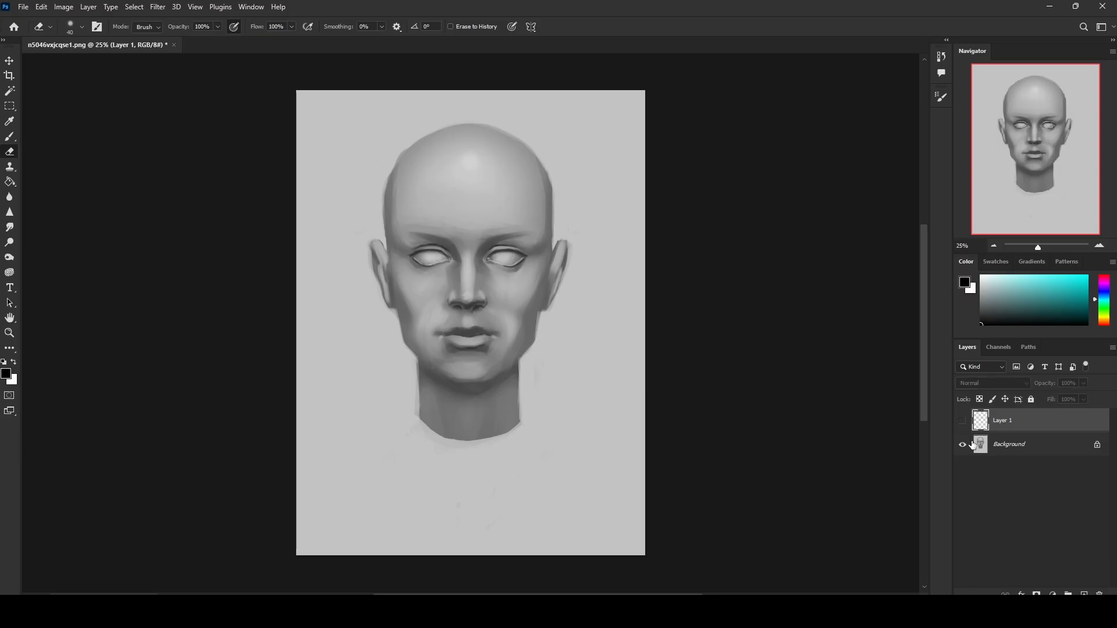
pyautogui.click(1084, 593)
pyautogui.press('b')
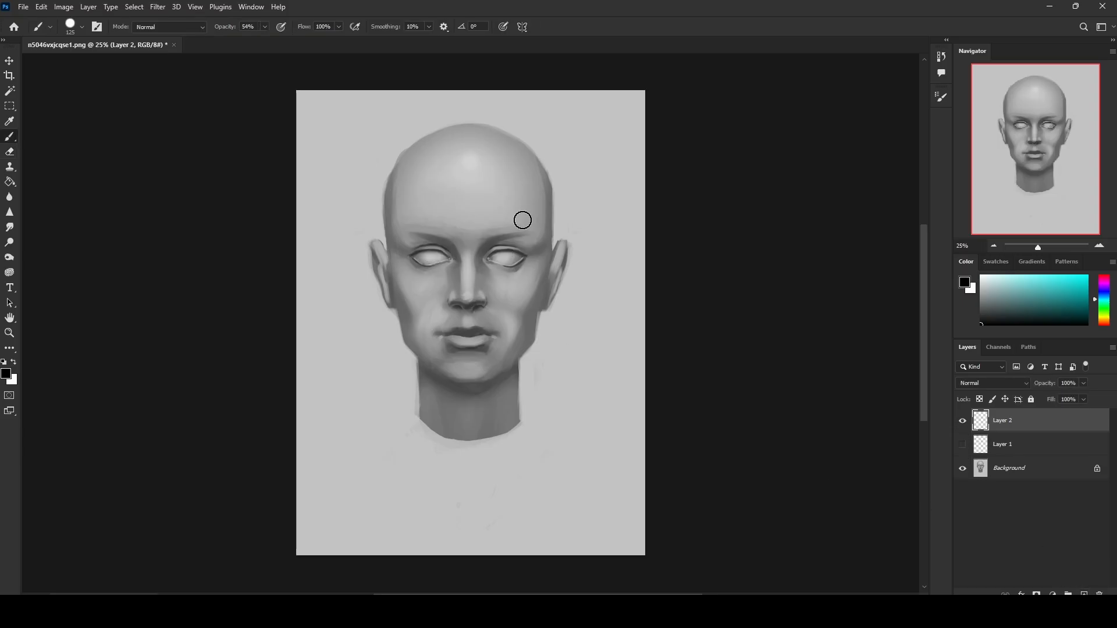
pyautogui.press('[')
pyautogui.click(504, 257)
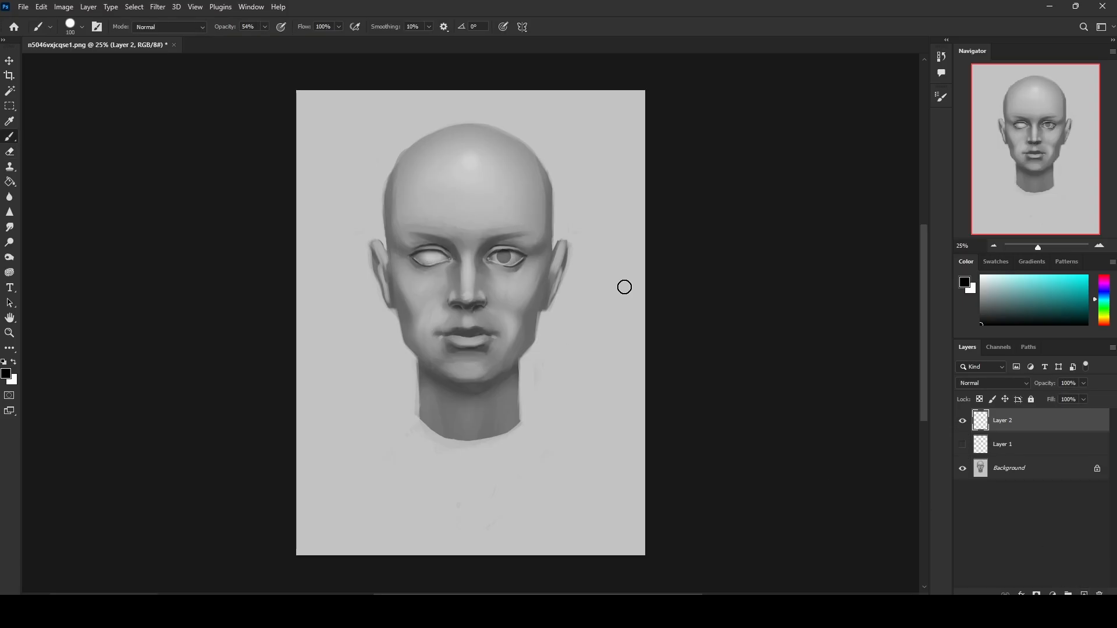
pyautogui.hotkey('ctrl', 'z')
pyautogui.click(504, 256)
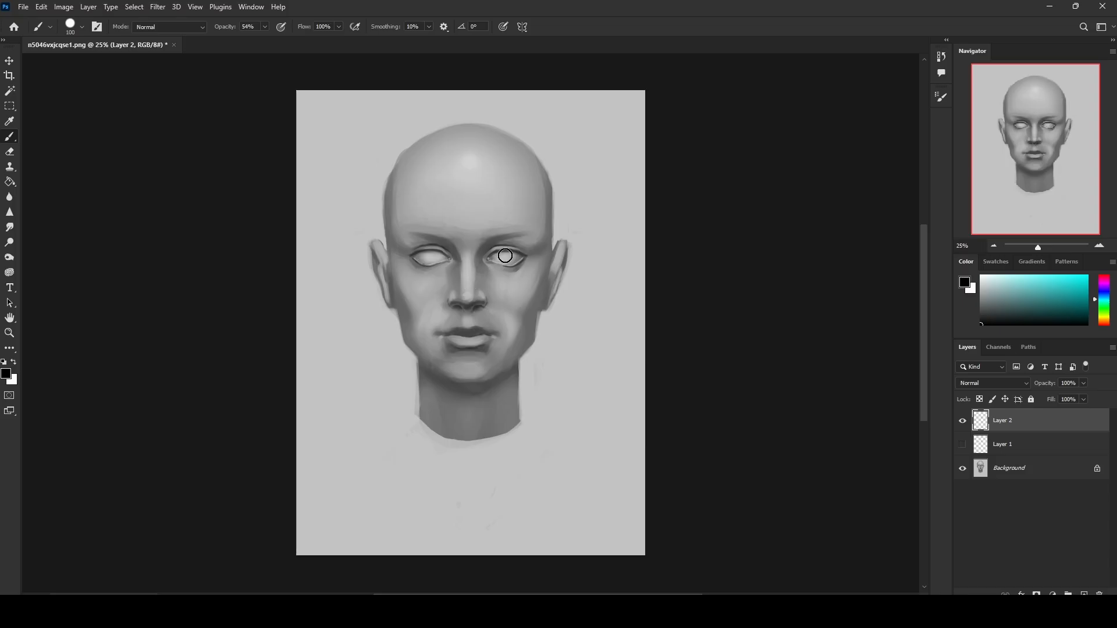
pyautogui.click(432, 254)
pyautogui.press('e')
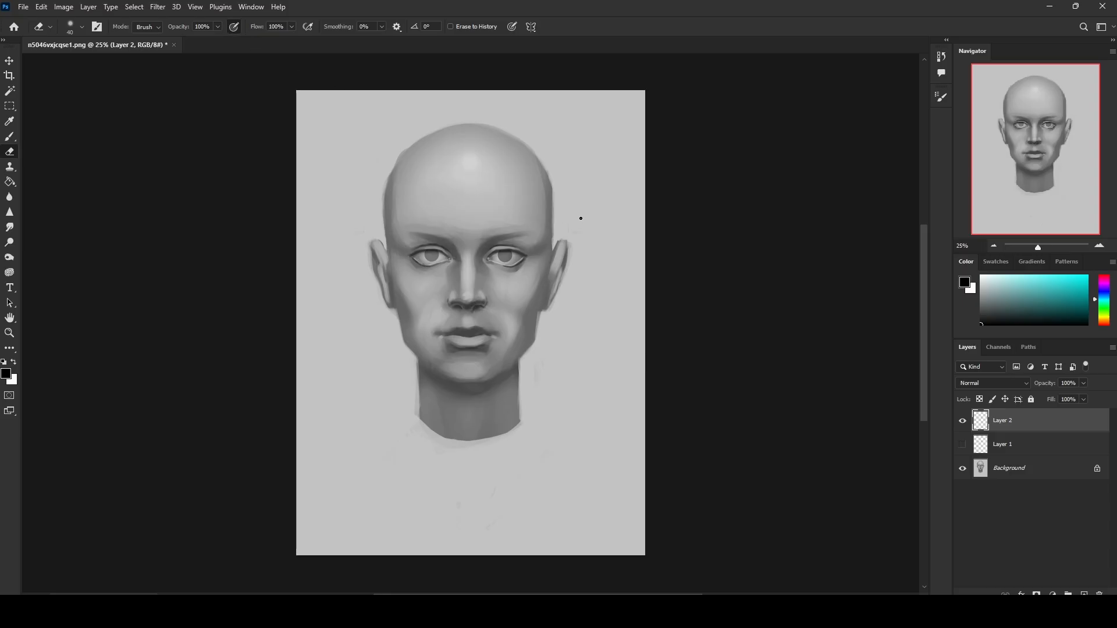
# Step: Try a 45 px black brush stroke at the outer corner of the right-hand eye and undo it
pyautogui.press('b')
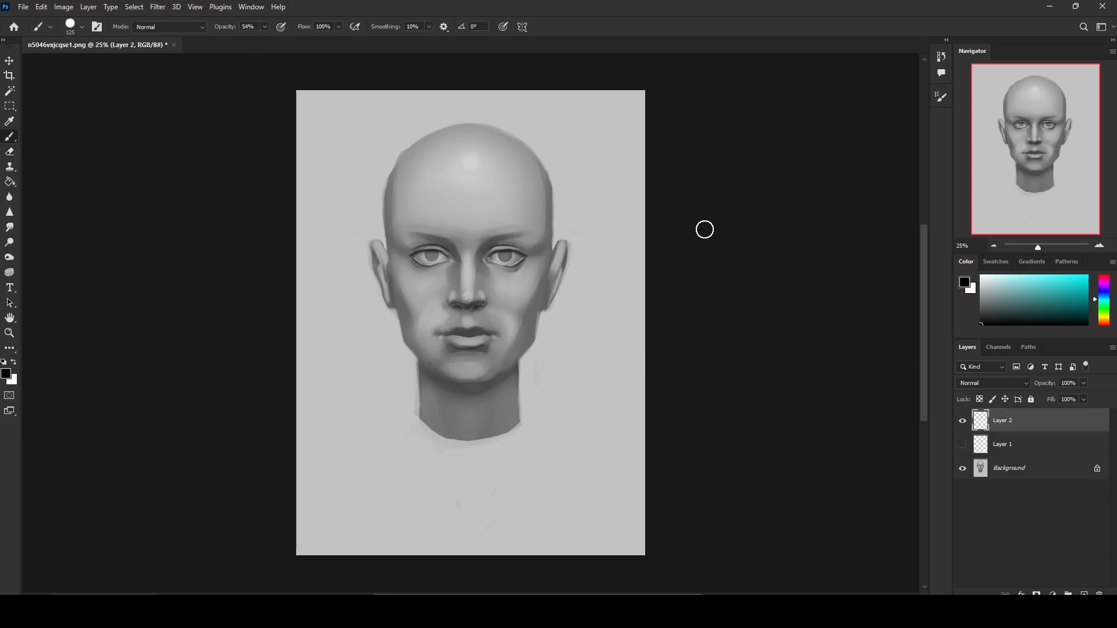
pyautogui.press('[')
pyautogui.press('[')
pyautogui.press('[')
pyautogui.press('[')
pyautogui.press('[')
pyautogui.press('[')
pyautogui.press('[')
pyautogui.moveTo(524, 244); pyautogui.dragTo(526, 259)
pyautogui.hotkey('ctrl', 'z')
# Step: Compare the two iris versions with each other and with the blank eyes by toggling the visibility of Layer 1 and Layer 2
pyautogui.click(963, 420)
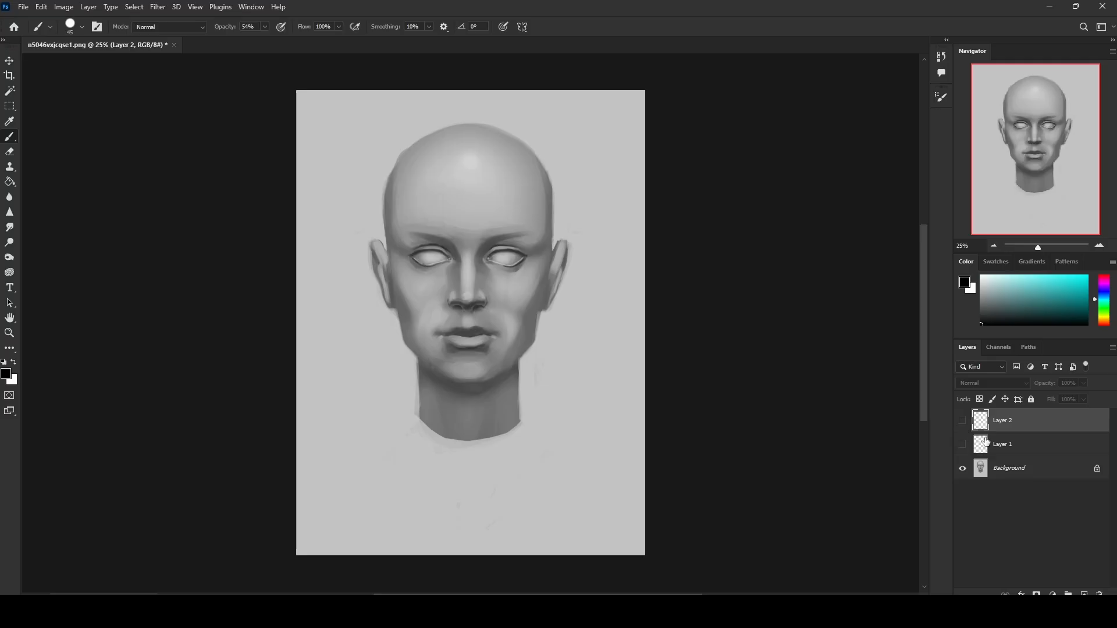
pyautogui.click(963, 444)
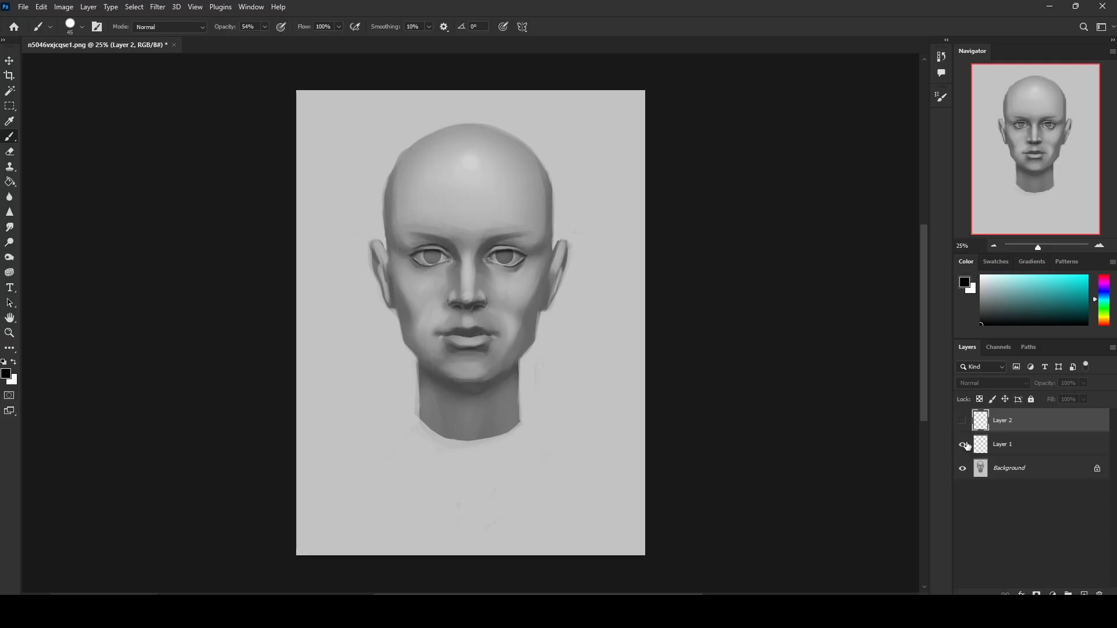
pyautogui.hotkey('ctrl', '+')
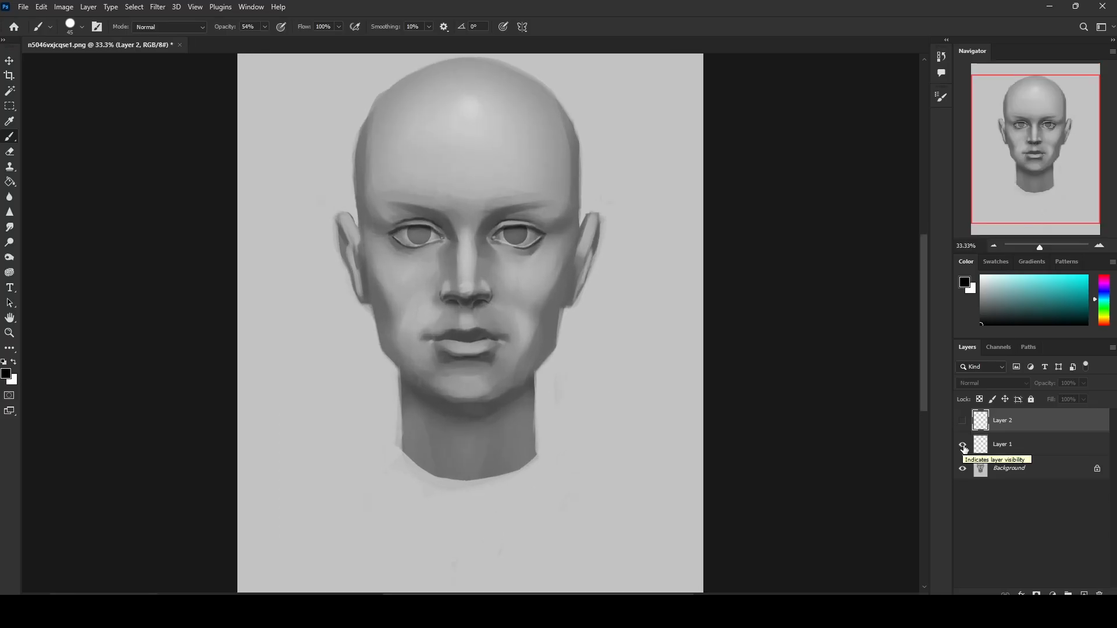
pyautogui.click(963, 446)
pyautogui.click(962, 420)
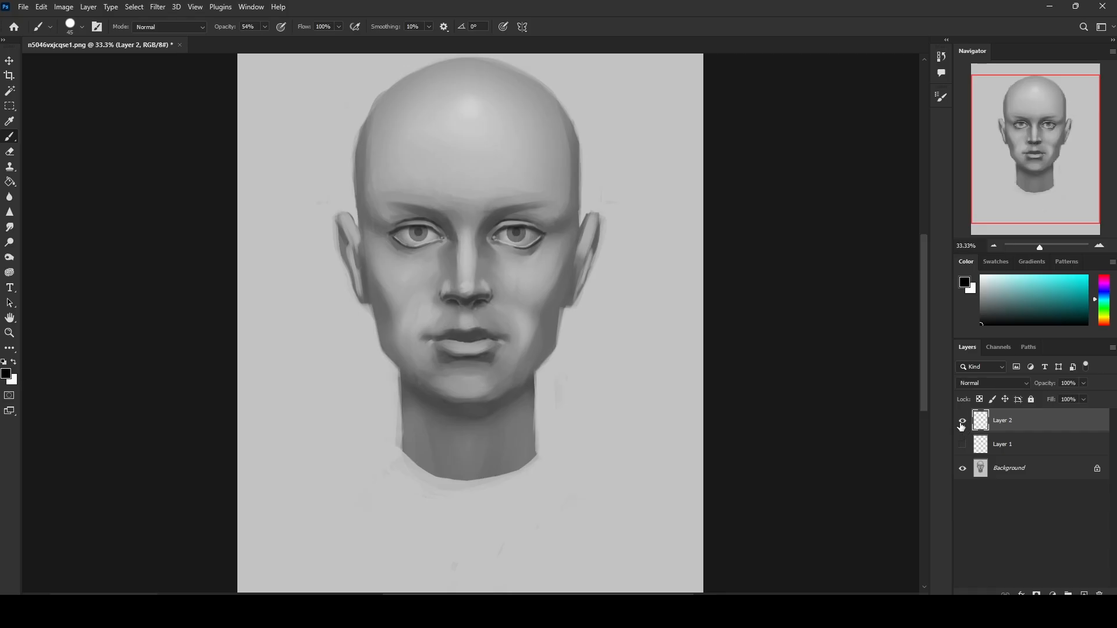
pyautogui.click(963, 425)
pyautogui.click(963, 425)
pyautogui.click(962, 425)
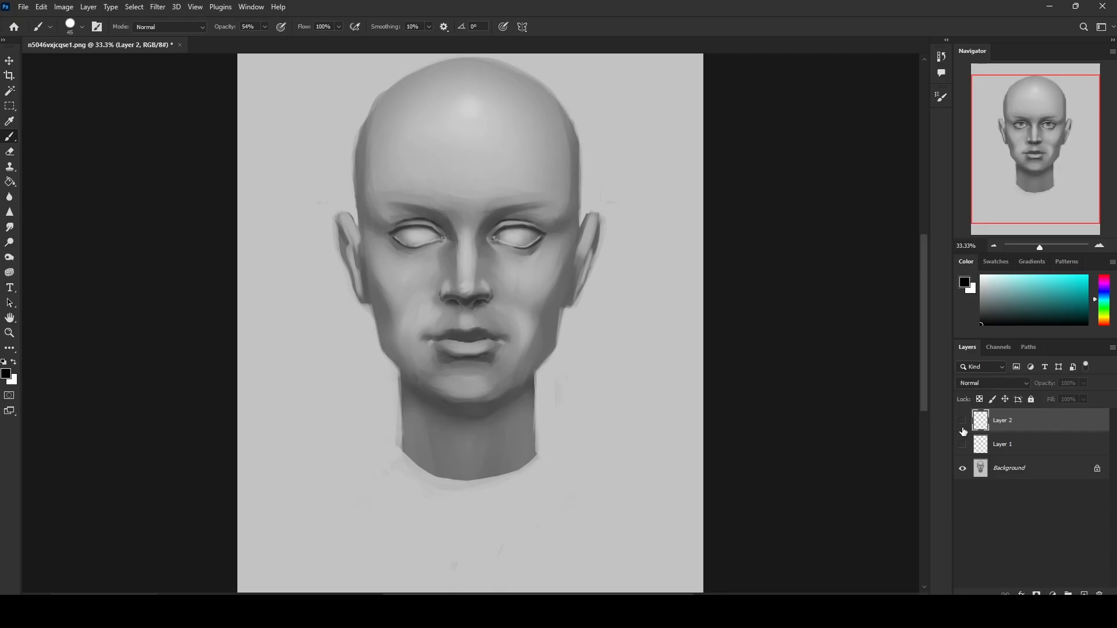
pyautogui.click(963, 429)
pyautogui.click(963, 431)
pyautogui.click(963, 429)
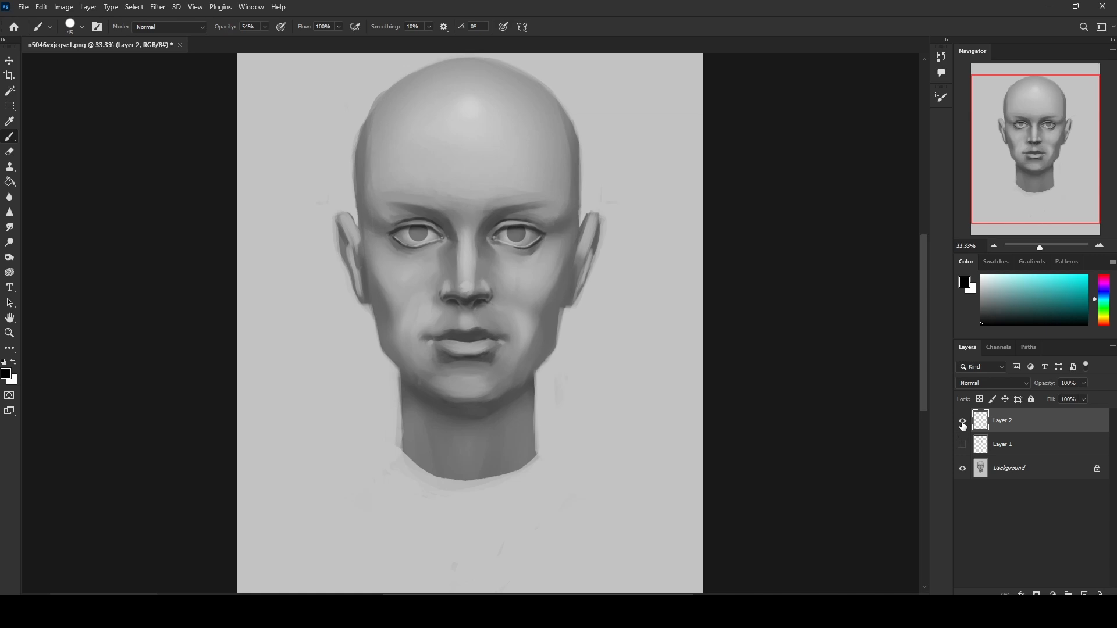
pyautogui.click(962, 424)
pyautogui.click(964, 444)
pyautogui.click(964, 445)
pyautogui.click(962, 425)
pyautogui.click(963, 425)
pyautogui.click(964, 444)
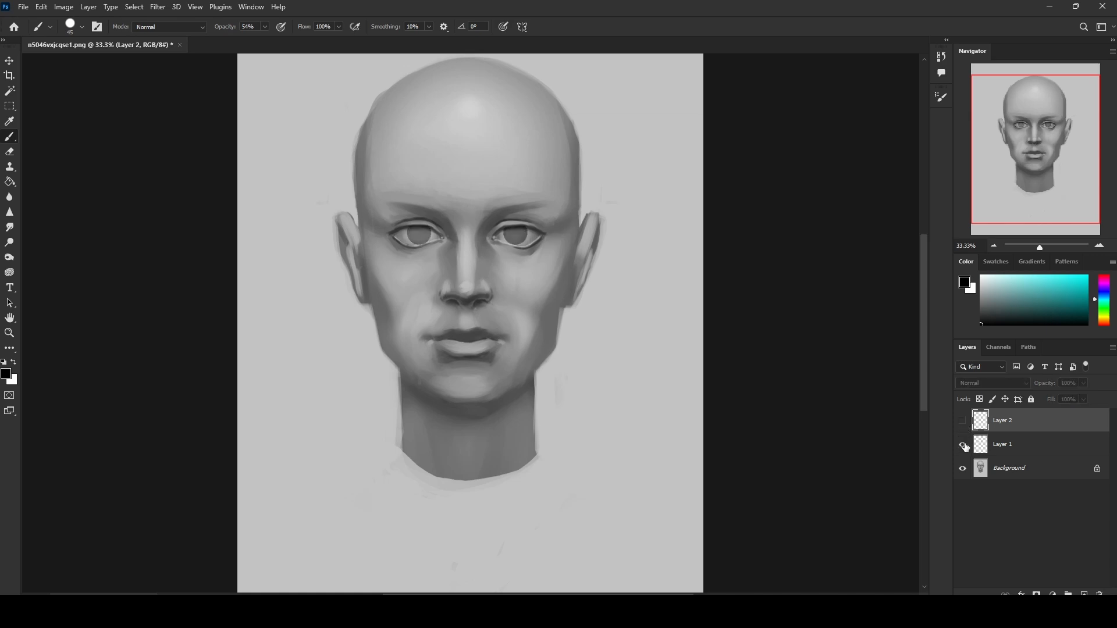
pyautogui.click(964, 444)
pyautogui.click(962, 424)
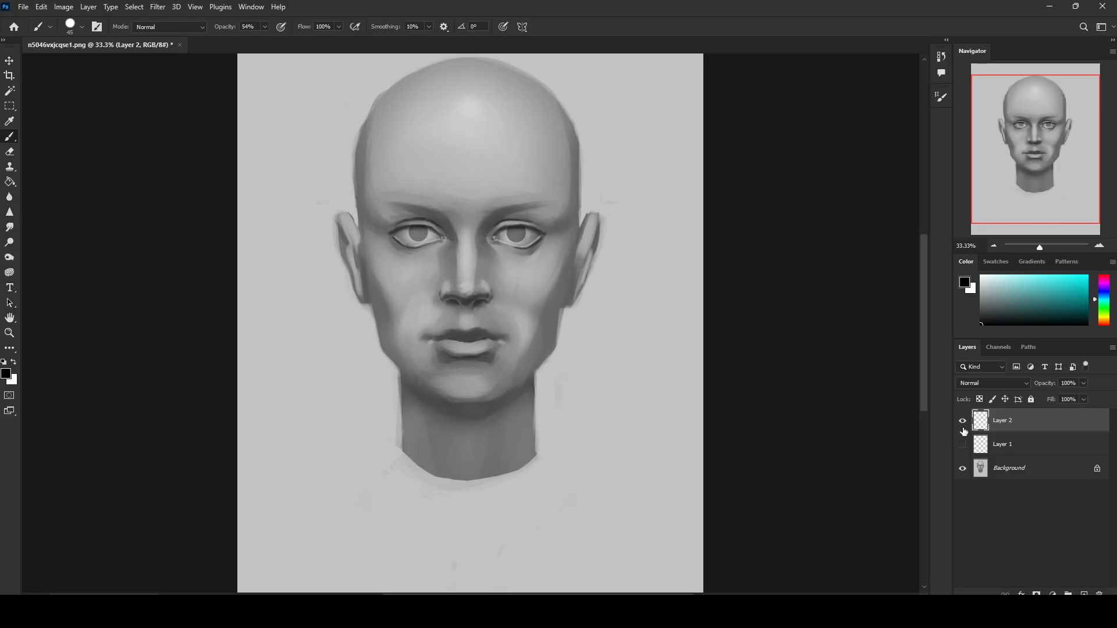
pyautogui.click(962, 423)
# Step: Try marking the lower lid of the right-hand eye on the Background layer with a 15 px red brush, and undo it
pyautogui.click(1099, 276)
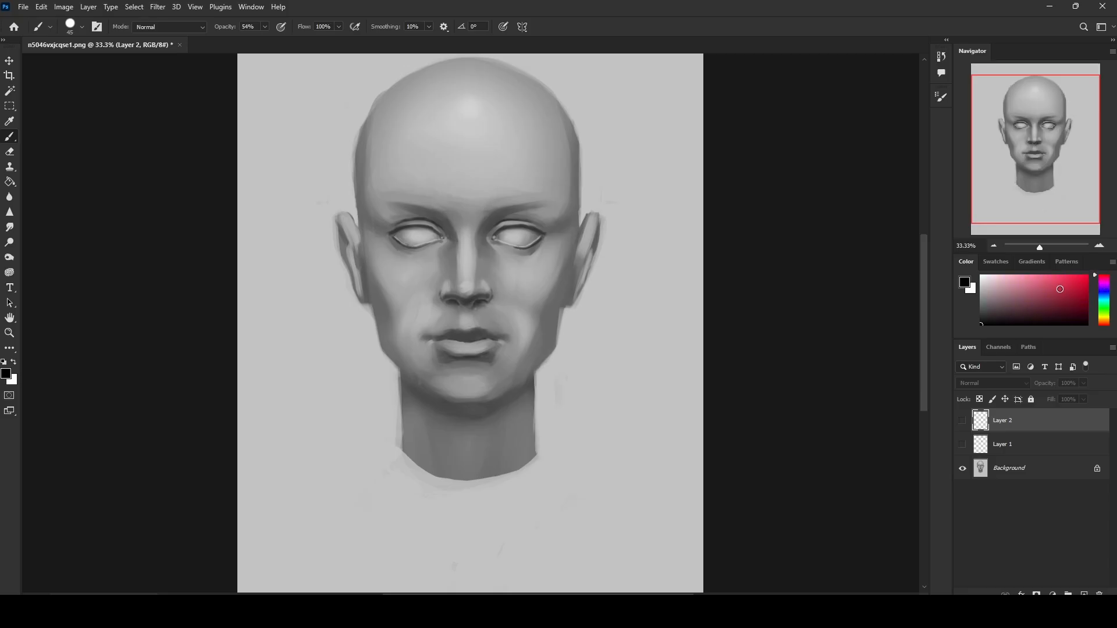
pyautogui.click(1055, 287)
pyautogui.press('[')
pyautogui.press('[')
pyautogui.click(1072, 459)
pyautogui.press('[')
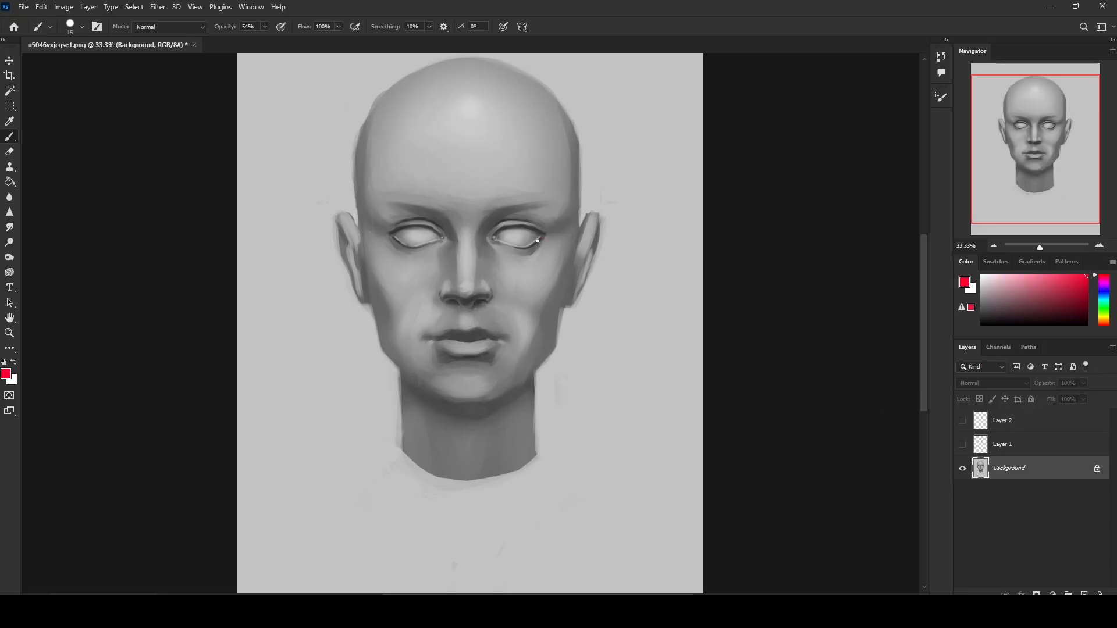
pyautogui.moveTo(542, 239)
pyautogui.mouseDown()
pyautogui.moveTo(495, 241)
pyautogui.moveTo(523, 243)
pyautogui.mouseUp()
pyautogui.hotkey('ctrl', 'z')
pyautogui.hotkey('ctrl', 'z')
pyautogui.hotkey('ctrl', 'z')
pyautogui.hotkey('ctrl', 'z')
pyautogui.hotkey('ctrl', 'z')
# Step: Add a new layer above the Background and choose the 80 px brush from Istebrak's Dry-Oil Brushes
pyautogui.hotkey('ctrl', '-')
pyautogui.click(1083, 593)
pyautogui.rightClick(536, 314)
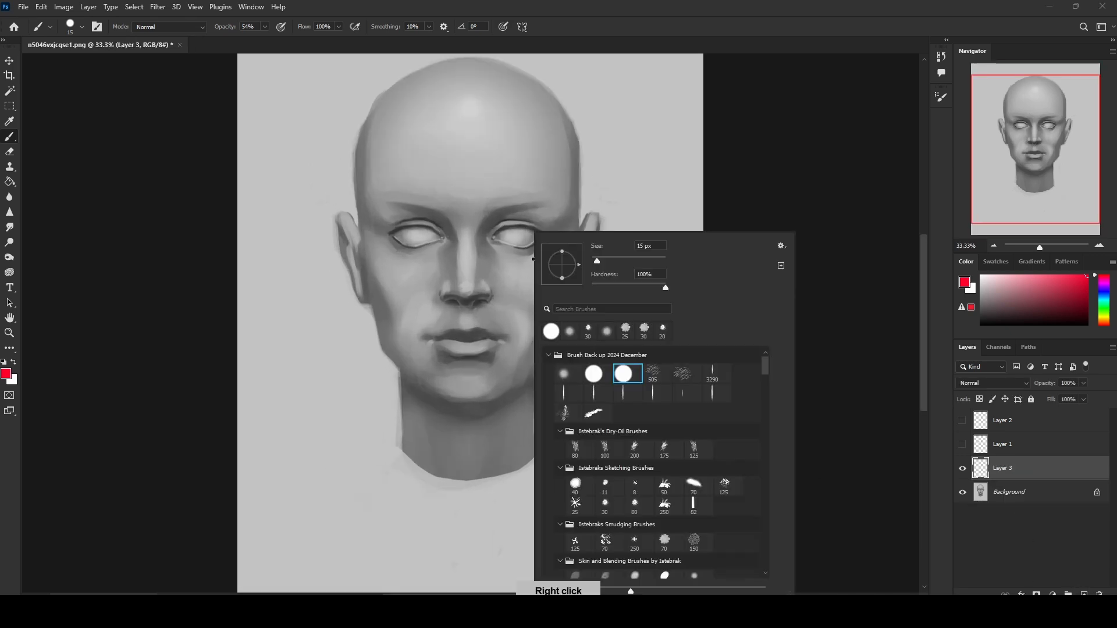
pyautogui.click(580, 449)
pyautogui.click(798, 212)
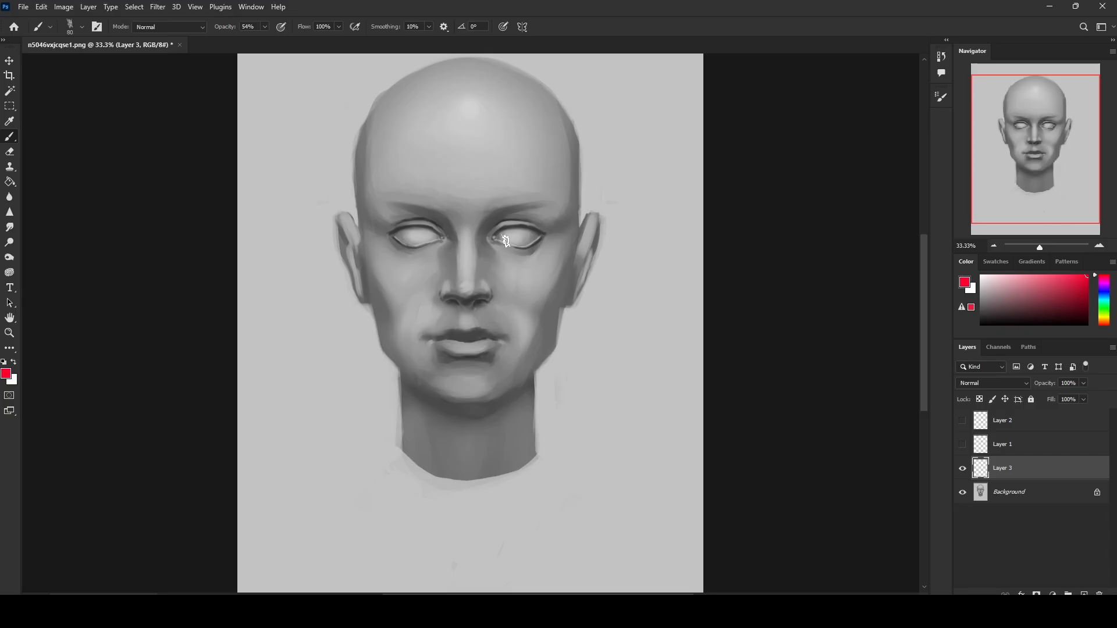
# Step: Duplicate the Background layer, sample the light grey below the right-hand eye as the foreground colour and enlarge the brush
pyautogui.click(1037, 500)
pyautogui.hotkey('ctrl', 'j')
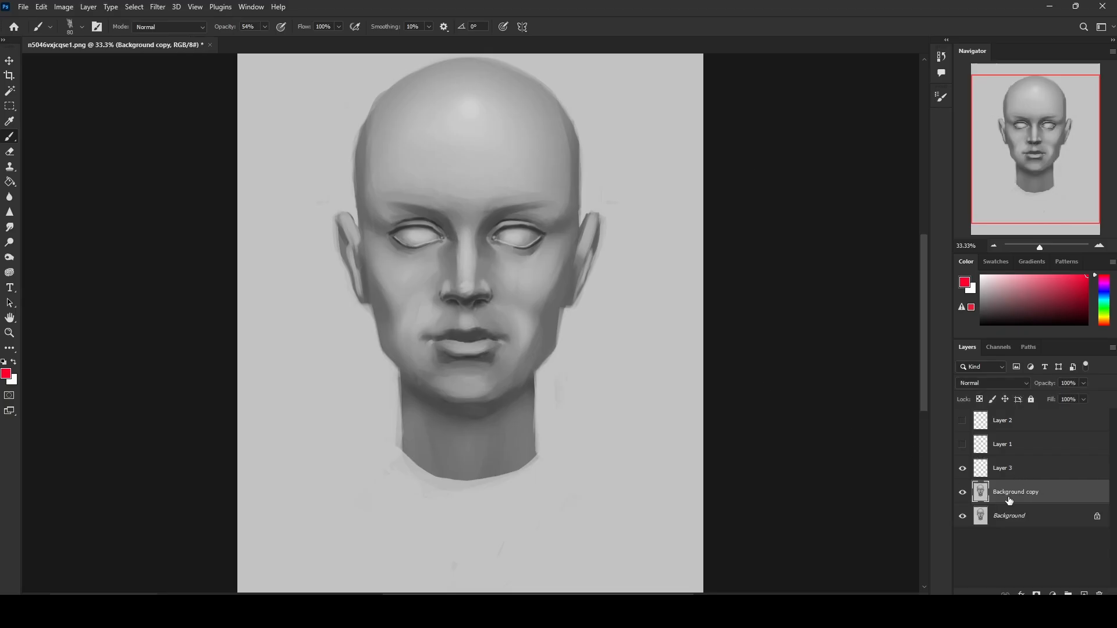
pyautogui.keyDown('alt'); pyautogui.click(539, 263); pyautogui.keyUp('alt')
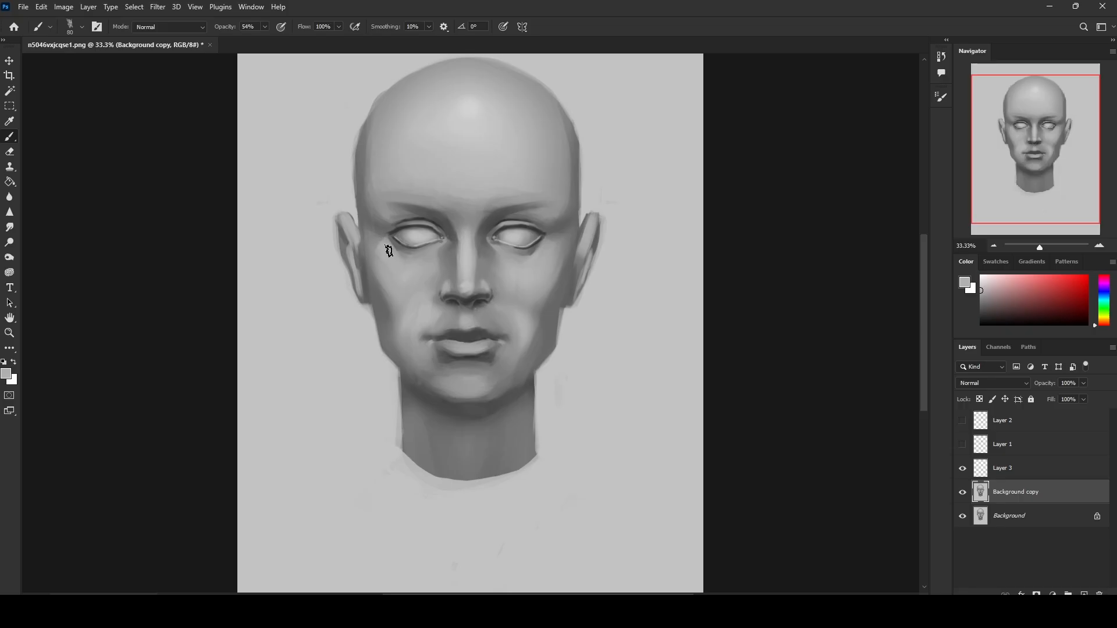
pyautogui.hotkey('ctrl', '-')
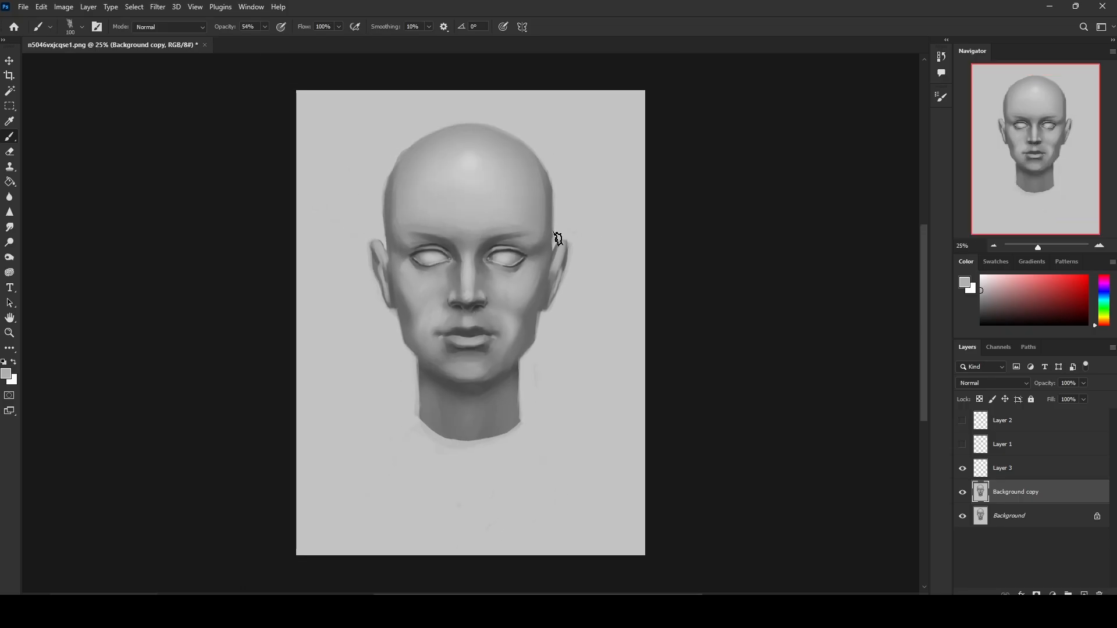
pyautogui.press(']')
pyautogui.press(']')
pyautogui.press(']')
pyautogui.press(']')
pyautogui.press(']')
# Step: Select the light grey backdrop around the head on the Background copy with the Magic Wand at a tolerance of 15
pyautogui.click(11, 93)
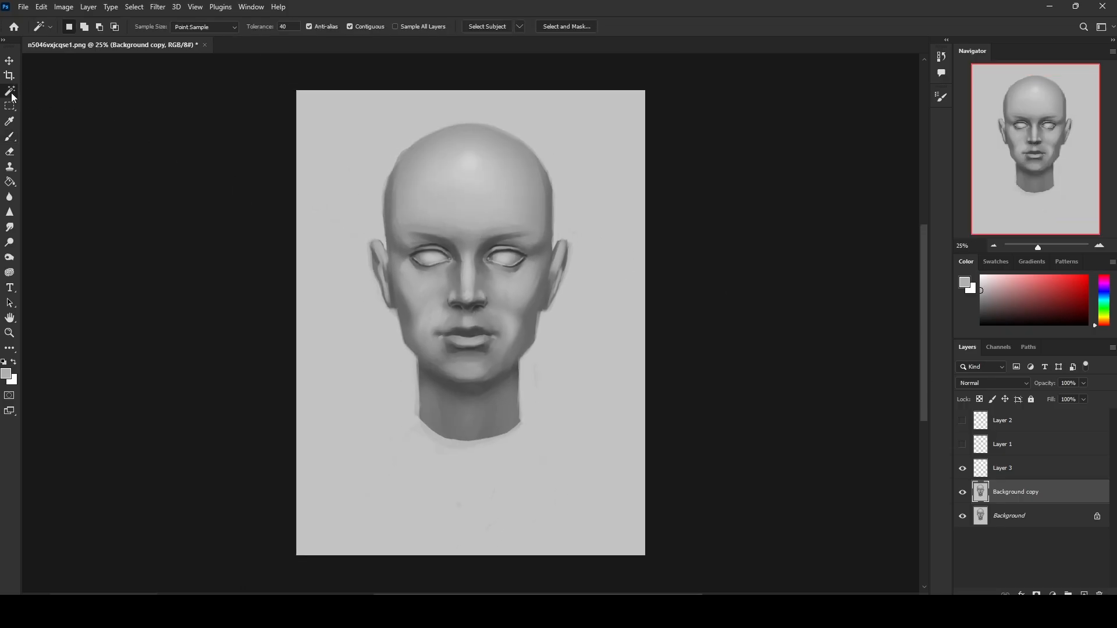
pyautogui.click(623, 227)
pyautogui.click(288, 26)
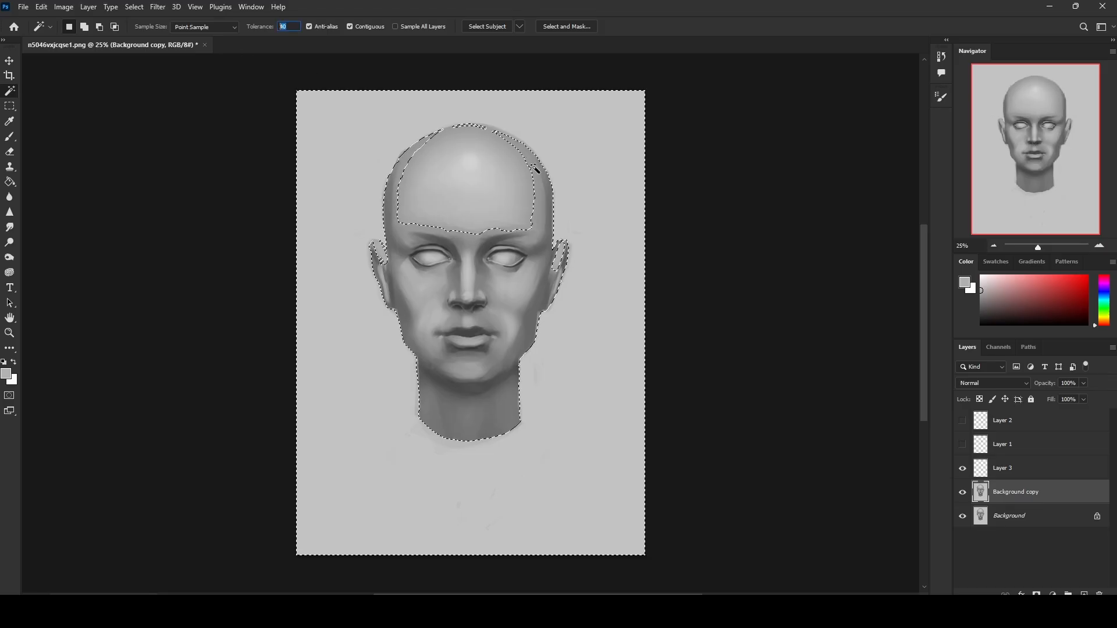
pyautogui.write('15')
pyautogui.click(603, 234)
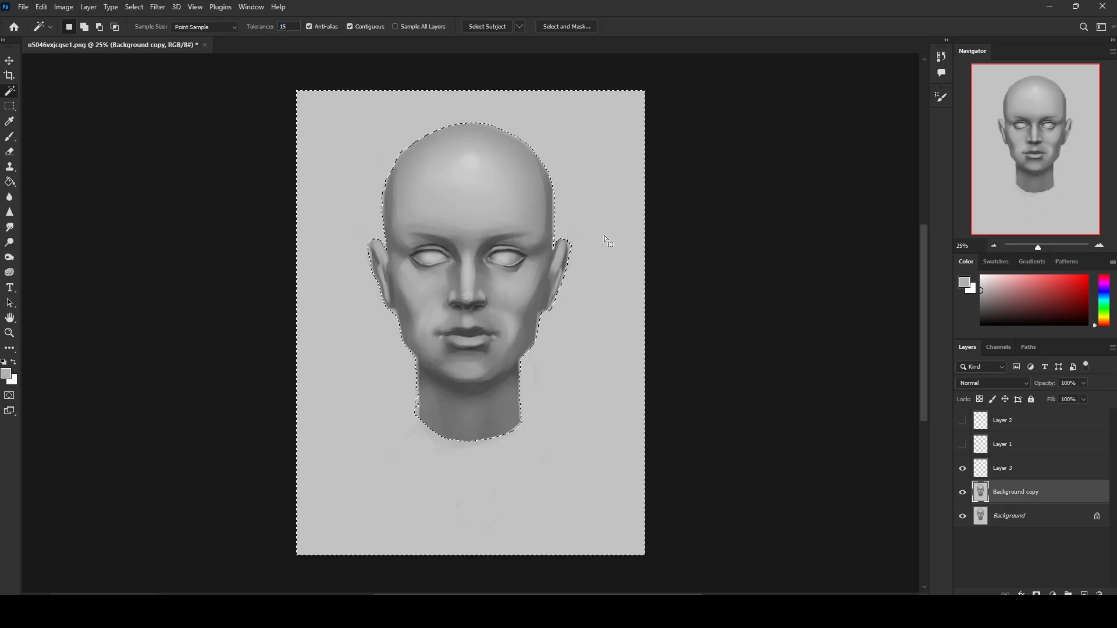
# Step: Cut the selected backdrop onto its own layer below the Background copy and merge a flat light grey fill into it
pyautogui.hotkey('ctrl', 'j')
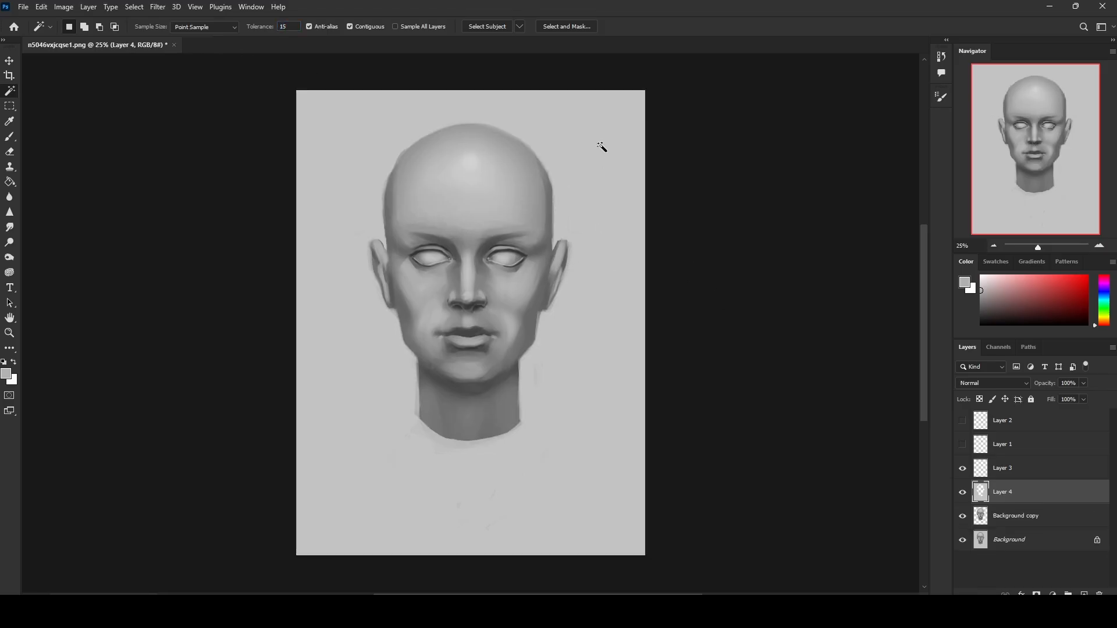
pyautogui.moveTo(1022, 494); pyautogui.dragTo(1035, 526)
pyautogui.click(1081, 593)
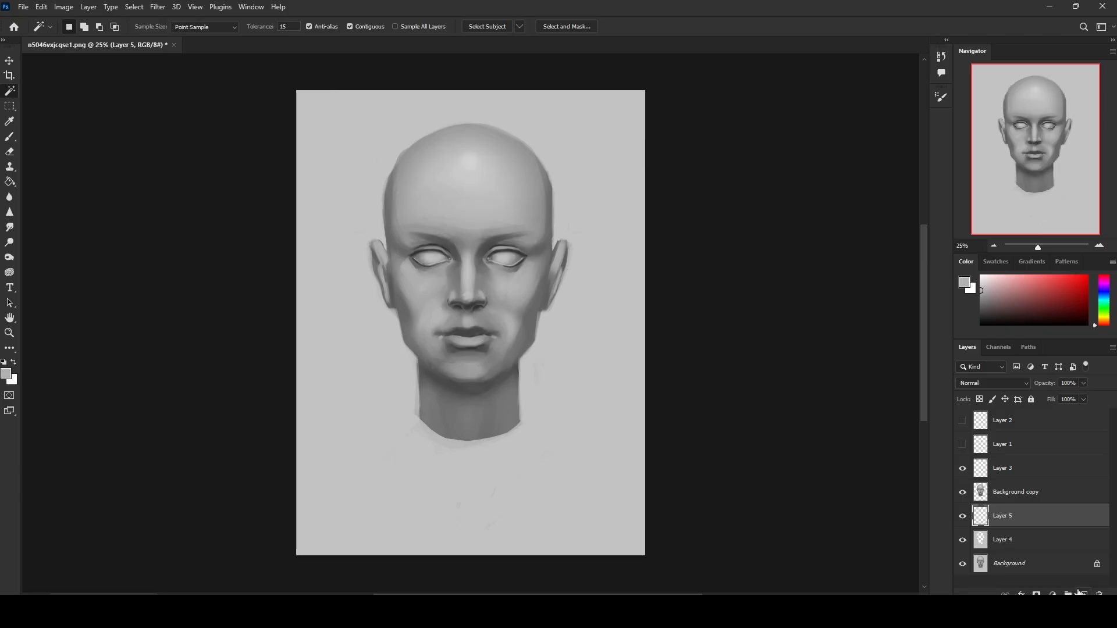
pyautogui.press('g')
pyautogui.click(554, 449)
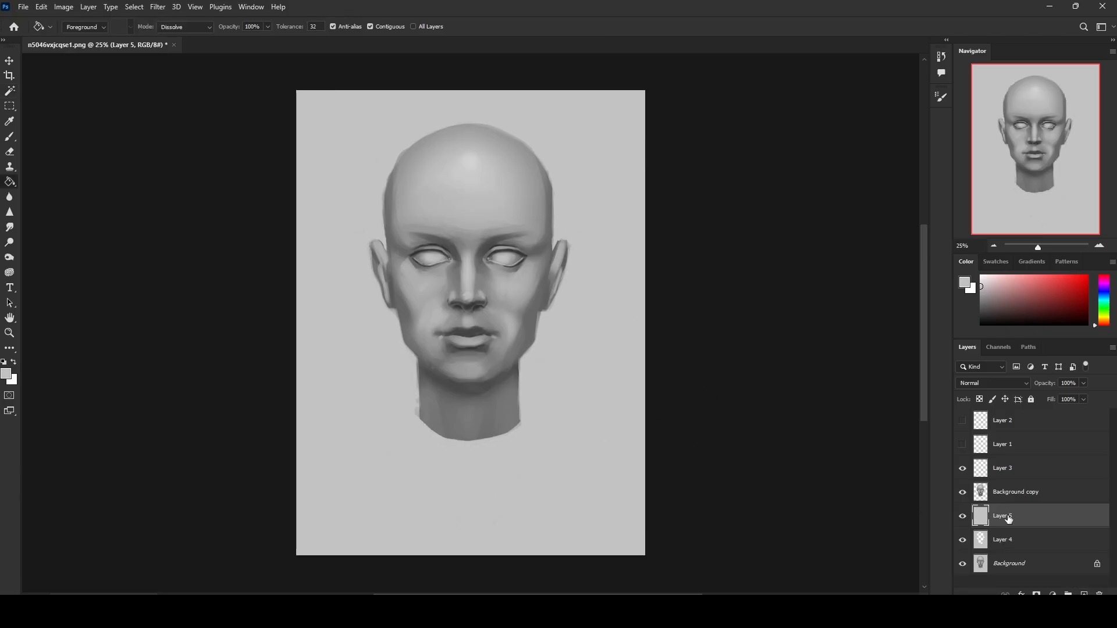
pyautogui.rightClick(1008, 519)
pyautogui.click(997, 371)
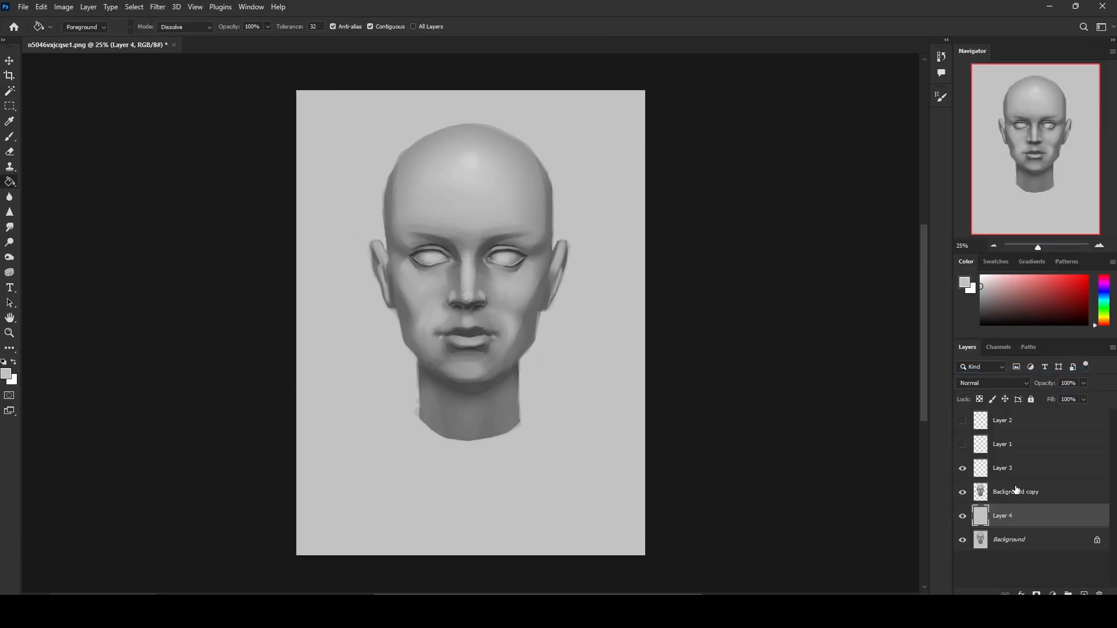
# Step: Lock the Background copy's transparent pixels and paint over the dark temple edges with a 175 px brush at 54% opacity in sampled greys
pyautogui.click(981, 399)
pyautogui.press('b')
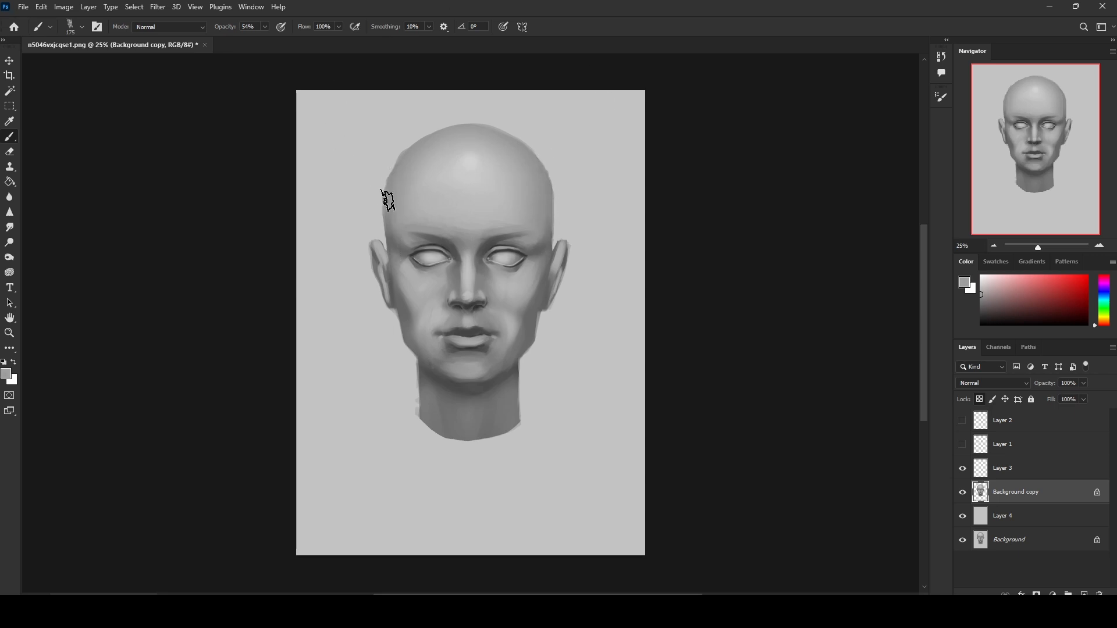
pyautogui.click(396, 267)
pyautogui.keyDown('alt'); pyautogui.click(546, 207); pyautogui.keyUp('alt')
pyautogui.keyDown('alt'); pyautogui.click(549, 205); pyautogui.keyUp('alt')
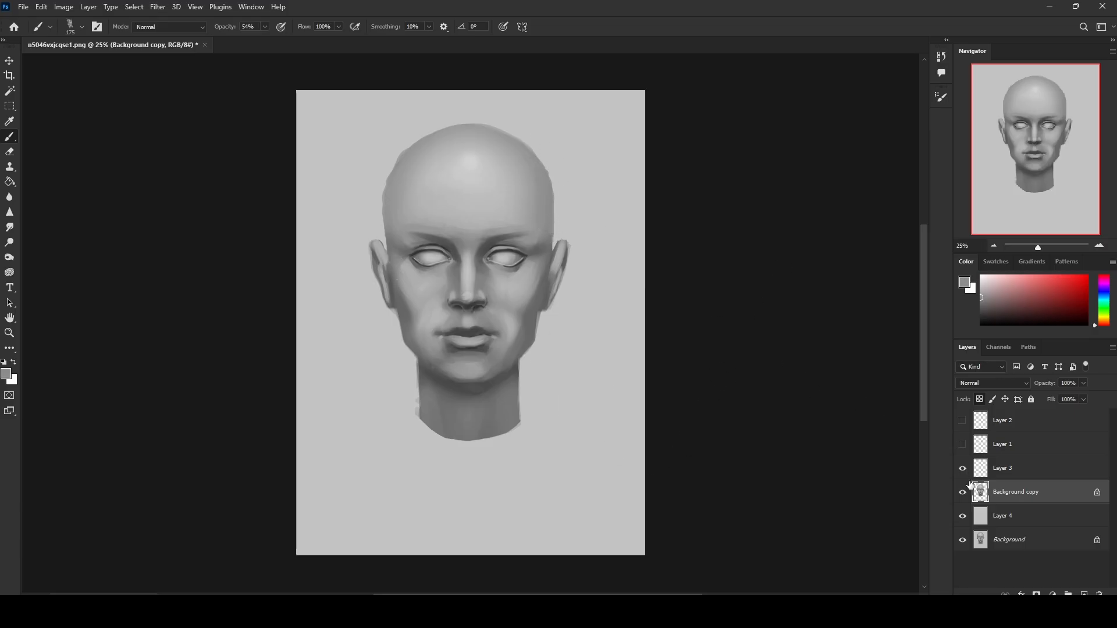
# Step: Compare the reworked head with the original by toggling the visibility of Layer 4 and the Background copy
pyautogui.click(962, 515)
pyautogui.click(962, 515)
pyautogui.moveTo(963, 517); pyautogui.dragTo(963, 494)
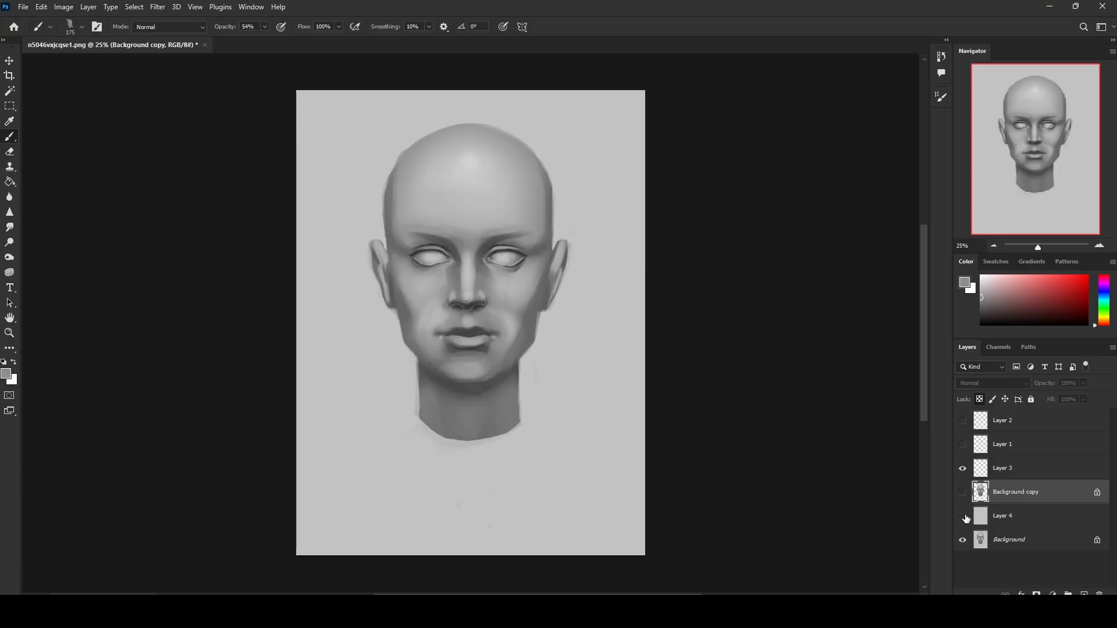
pyautogui.click(962, 516)
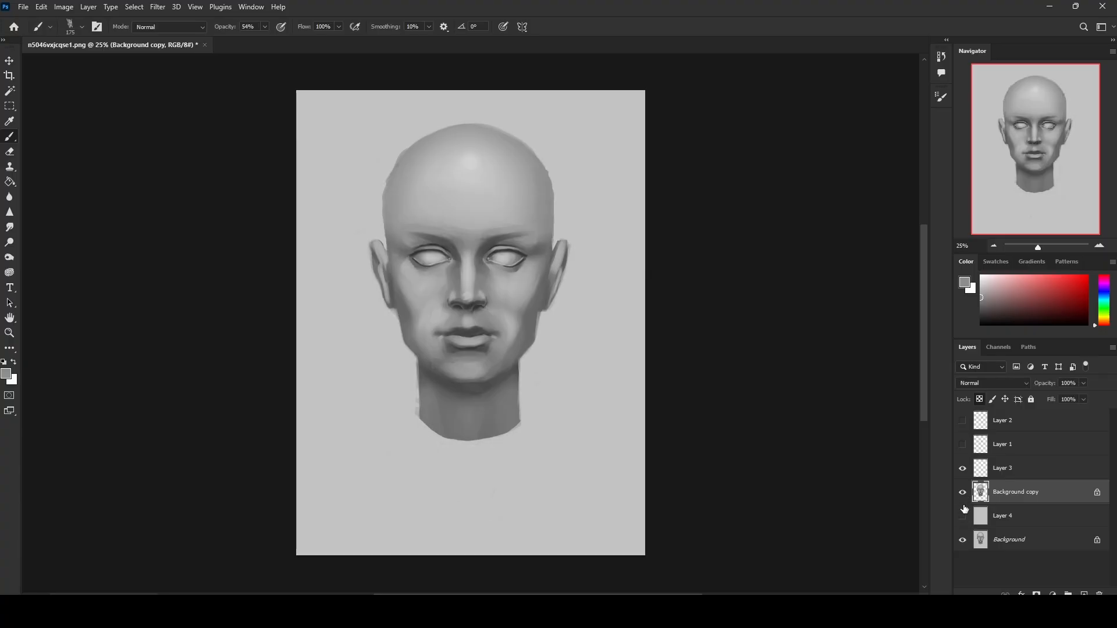
pyautogui.click(963, 514)
pyautogui.moveTo(962, 514); pyautogui.dragTo(964, 495)
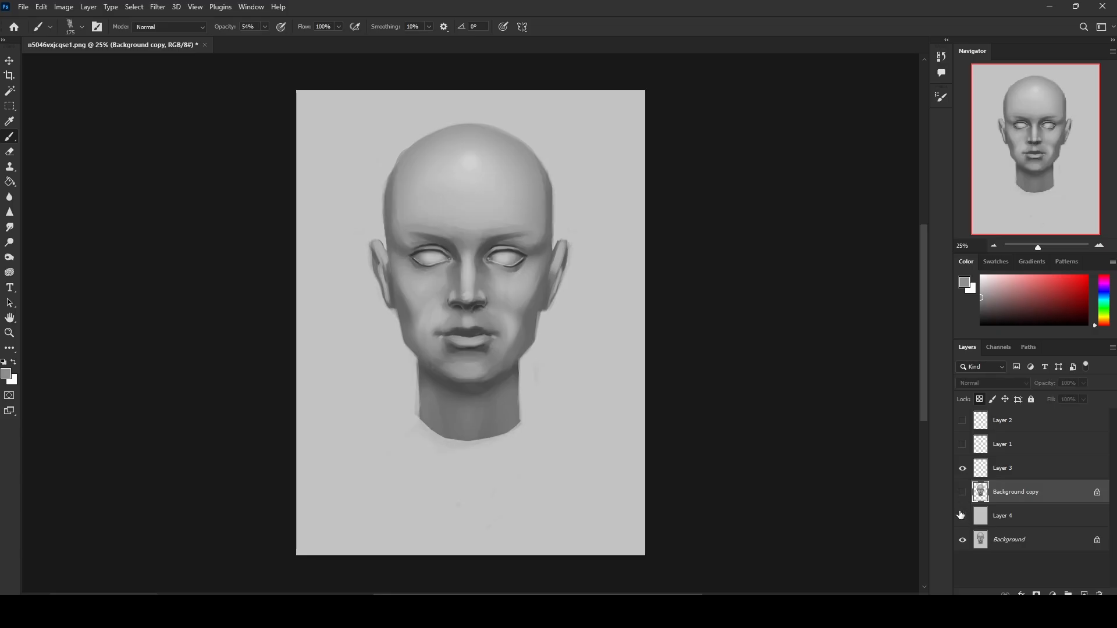
pyautogui.moveTo(963, 516); pyautogui.dragTo(963, 495)
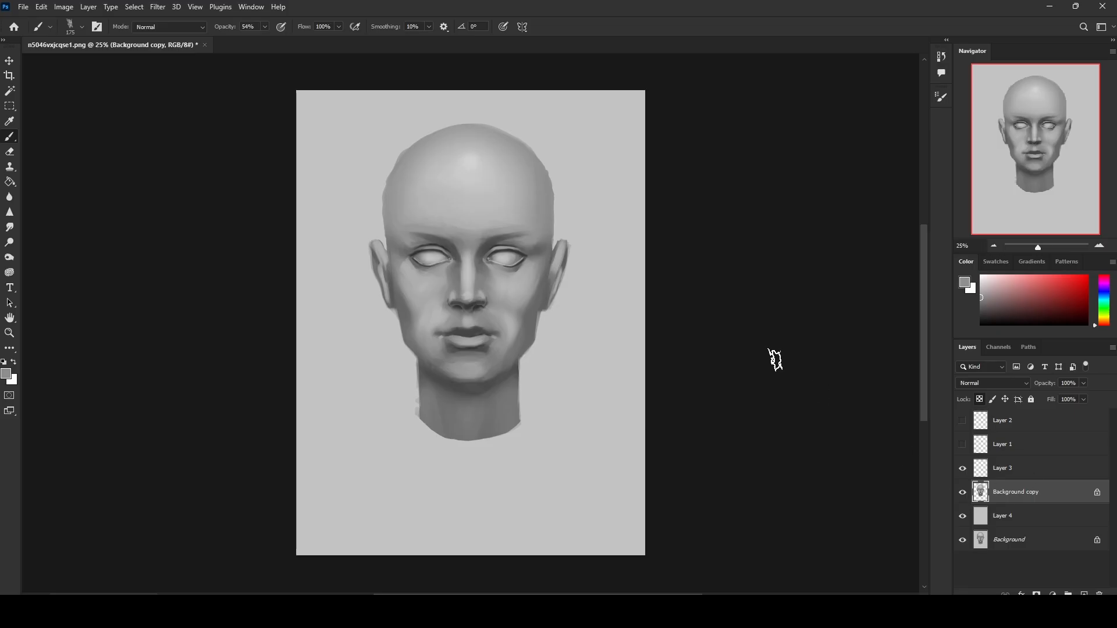
# Step: Even out the shading along both sides of the forehead with sampled greys
pyautogui.keyDown('alt'); pyautogui.click(540, 189); pyautogui.keyUp('alt')
pyautogui.keyDown('alt'); pyautogui.click(531, 179); pyautogui.keyUp('alt')
pyautogui.keyDown('alt'); pyautogui.click(414, 191); pyautogui.keyUp('alt')
pyautogui.keyDown('alt'); pyautogui.click(402, 226); pyautogui.keyUp('alt')
# Step: Retouch the area at the outer corner of the right-hand eye with a smaller brush in a sampled grey
pyautogui.press('[')
pyautogui.press('[')
pyautogui.press('[')
pyautogui.press('[')
pyautogui.press('[')
pyautogui.press('[')
pyautogui.keyDown('alt'); pyautogui.click(527, 265); pyautogui.keyUp('alt')
# Step: Blend the temples and the areas beside both eyes with a 150 px brush in sampled greys
pyautogui.press(']')
pyautogui.press(']')
pyautogui.press(']')
pyautogui.press(']')
pyautogui.press(']')
pyautogui.keyDown('alt'); pyautogui.click(400, 214); pyautogui.keyUp('alt')
pyautogui.keyDown('alt'); pyautogui.click(535, 269); pyautogui.keyUp('alt')
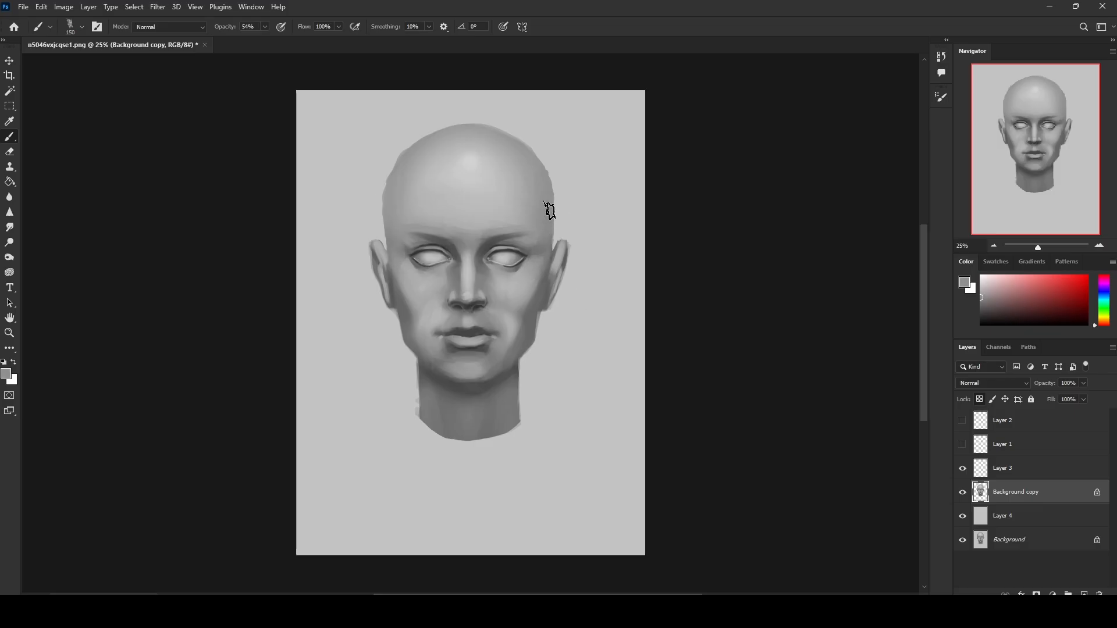
pyautogui.keyDown('alt'); pyautogui.click(405, 278); pyautogui.keyUp('alt')
pyautogui.keyDown('alt'); pyautogui.click(535, 274); pyautogui.keyUp('alt')
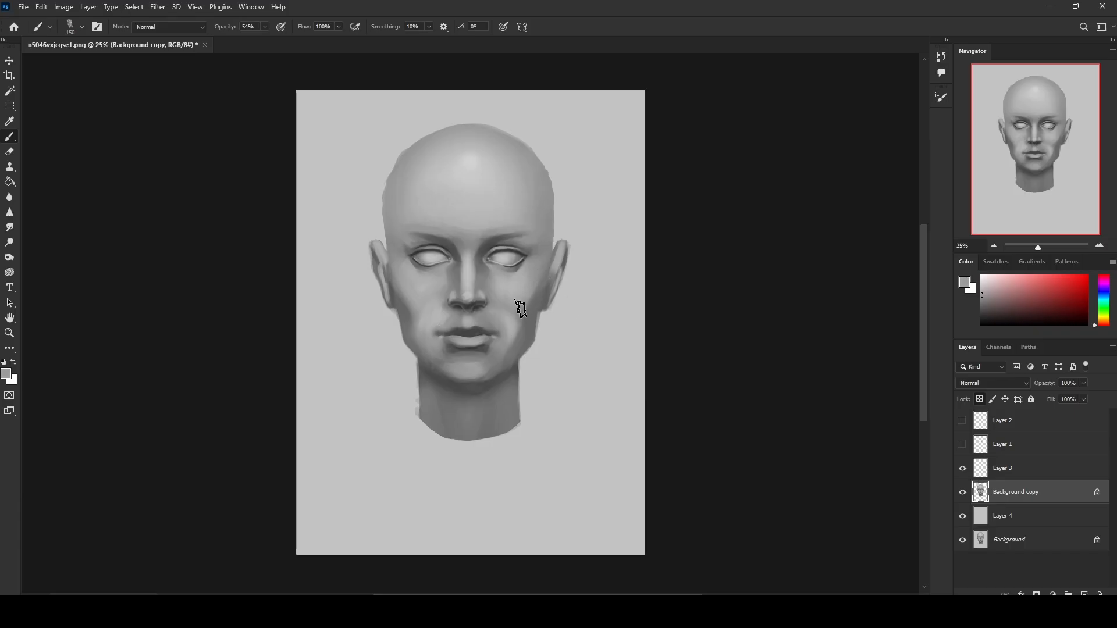
# Step: Fill out the hollow cheeks on both sides of the mouth with lighter greys sampled from the face
pyautogui.keyDown('alt'); pyautogui.click(537, 277); pyautogui.keyUp('alt')
pyautogui.keyDown('alt'); pyautogui.click(410, 311); pyautogui.keyUp('alt')
pyautogui.keyDown('alt'); pyautogui.click(514, 339); pyautogui.keyUp('alt')
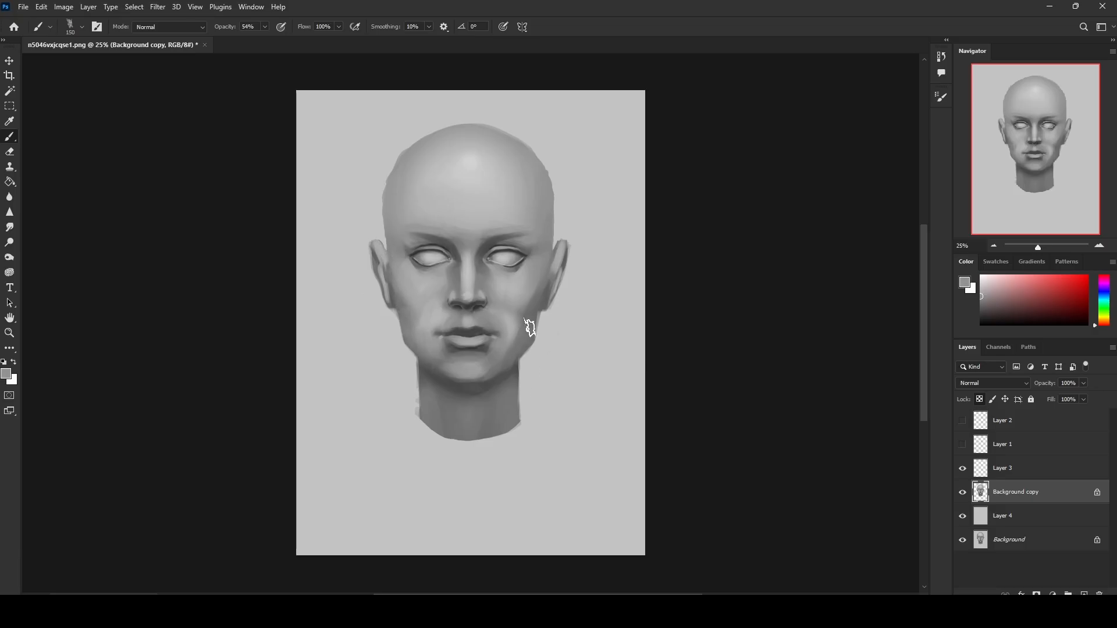
pyautogui.keyDown('alt'); pyautogui.click(514, 318); pyautogui.keyUp('alt')
pyautogui.keyDown('alt'); pyautogui.click(528, 285); pyautogui.keyUp('alt')
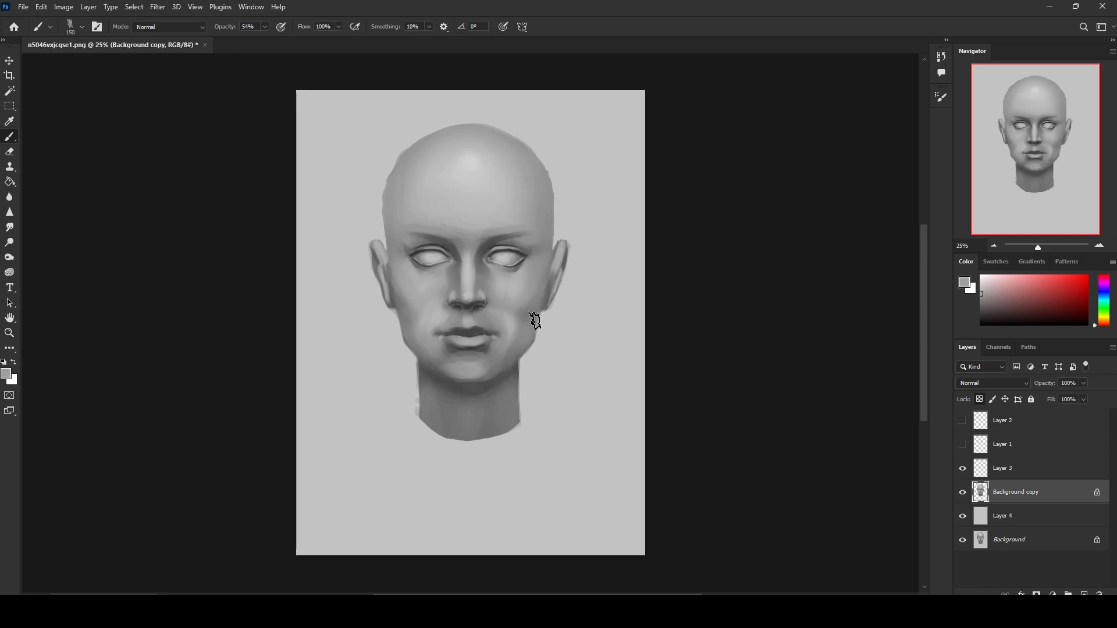
# Step: Repaint the jawline and chin with a 60 px brush, using greys sampled from the chin and the neck shadow
pyautogui.keyDown('alt'); pyautogui.click(444, 360); pyautogui.keyUp('alt')
pyautogui.press('[')
pyautogui.press('[')
pyautogui.keyDown('alt'); pyautogui.click(417, 350); pyautogui.keyUp('alt')
pyautogui.keyDown('alt'); pyautogui.click(498, 375); pyautogui.keyUp('alt')
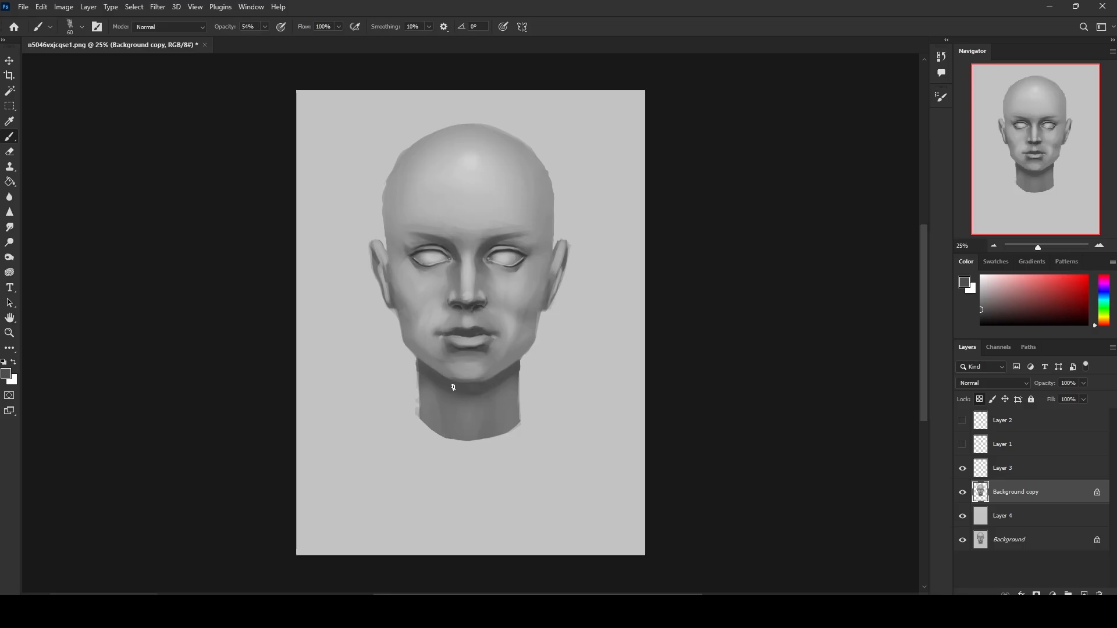
pyautogui.keyDown('alt'); pyautogui.click(494, 370); pyautogui.keyUp('alt')
pyautogui.keyDown('alt'); pyautogui.click(474, 365); pyautogui.keyUp('alt')
# Step: Darken the neck below the chin with a 175 px brush in the sampled shadow grey
pyautogui.keyDown('alt'); pyautogui.click(504, 380); pyautogui.keyUp('alt')
pyautogui.press(']')
pyautogui.press(']')
pyautogui.press(']')
pyautogui.press(']')
pyautogui.press(']')
pyautogui.moveTo(518, 381)
pyautogui.mouseDown()
pyautogui.moveTo(456, 413)
pyautogui.moveTo(418, 383)
pyautogui.moveTo(419, 396)
pyautogui.moveTo(465, 412)
pyautogui.moveTo(503, 405)
pyautogui.moveTo(421, 391)
pyautogui.moveTo(447, 395)
pyautogui.mouseUp()
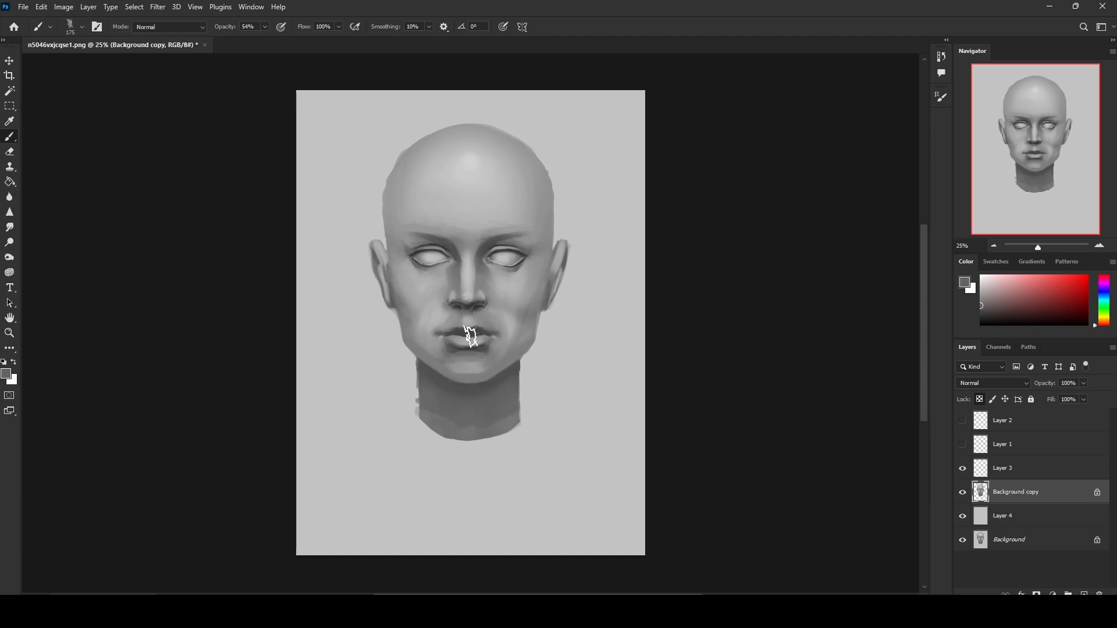
pyautogui.keyDown('alt'); pyautogui.click(557, 189); pyautogui.keyUp('alt')
# Step: Toggle Layer 4 and the Background copy to compare the new jaw and neck with the original
pyautogui.click(963, 517)
pyautogui.click(964, 517)
pyautogui.click(963, 516)
pyautogui.click(962, 492)
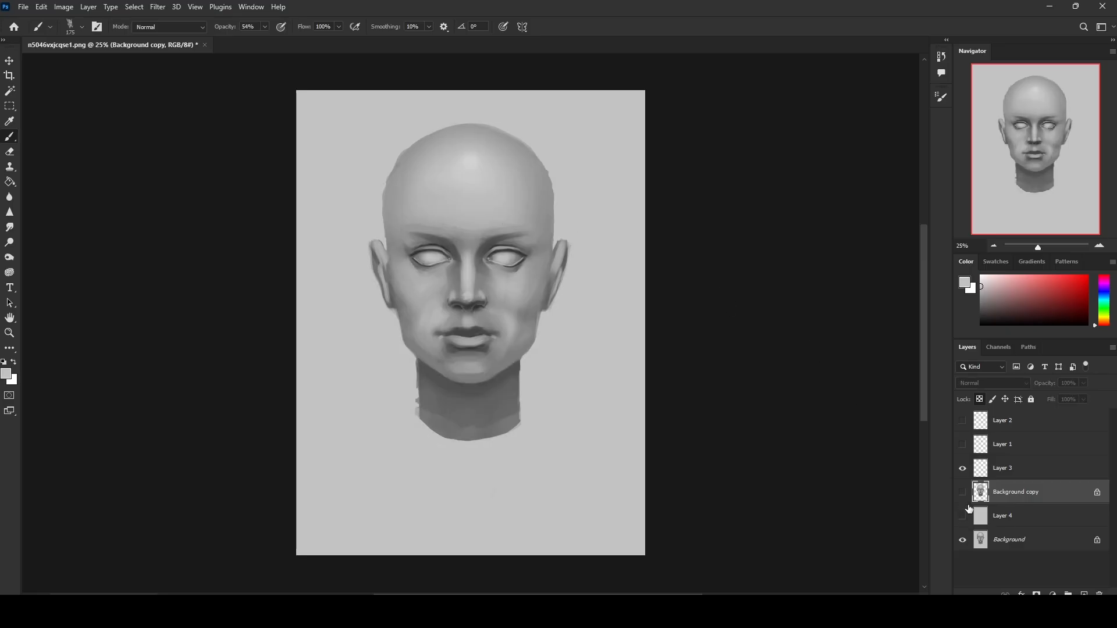
pyautogui.click(963, 517)
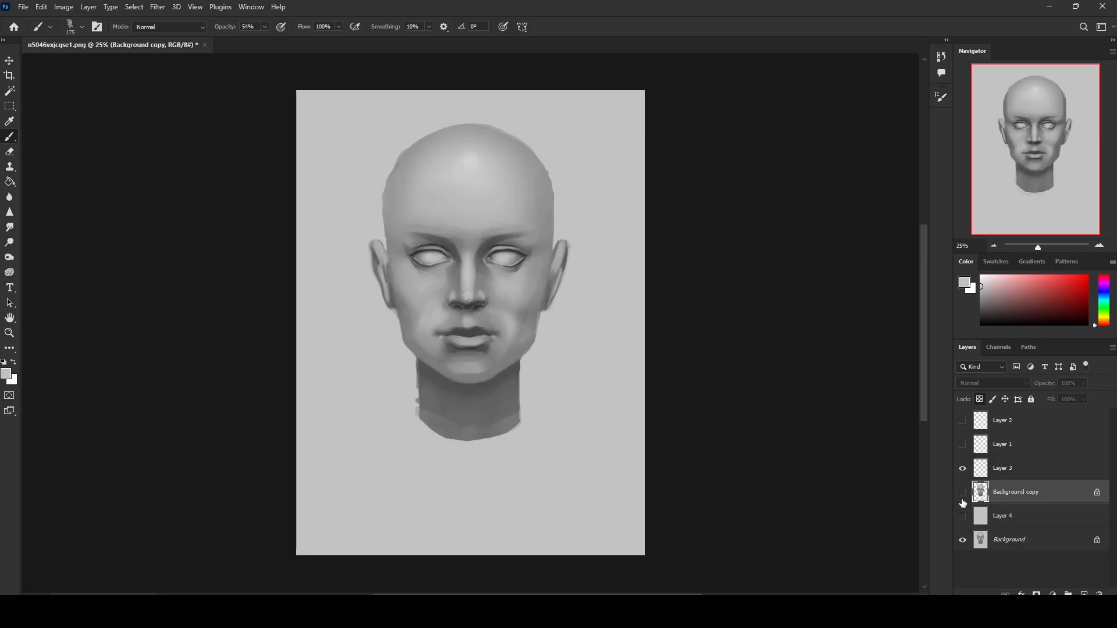
pyautogui.click(962, 516)
pyautogui.click(963, 516)
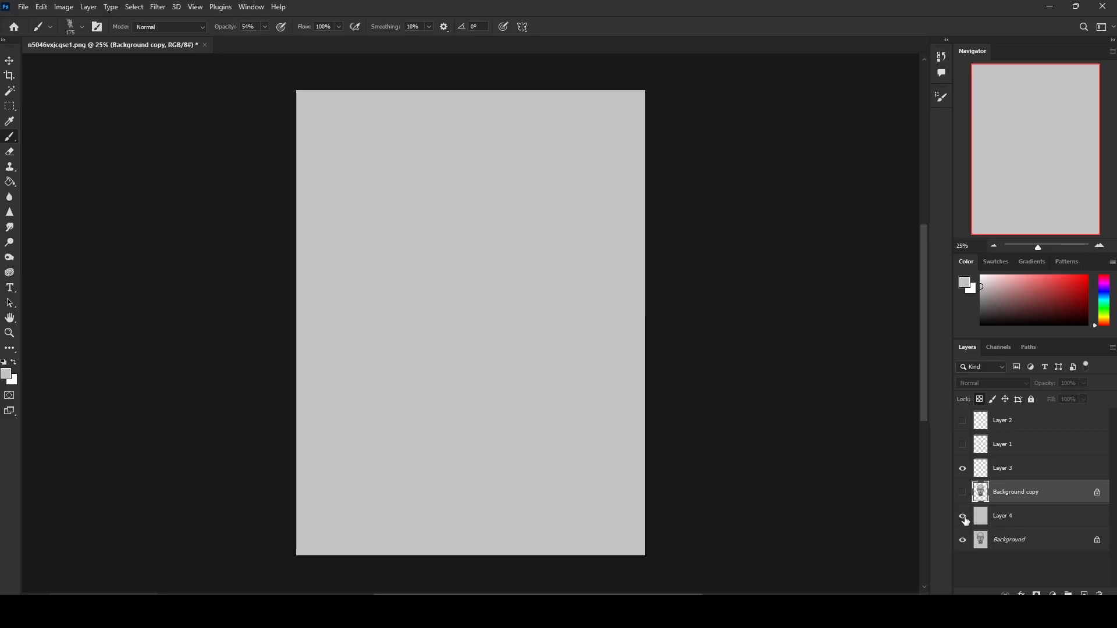
pyautogui.click(963, 516)
pyautogui.click(963, 492)
pyautogui.click(963, 516)
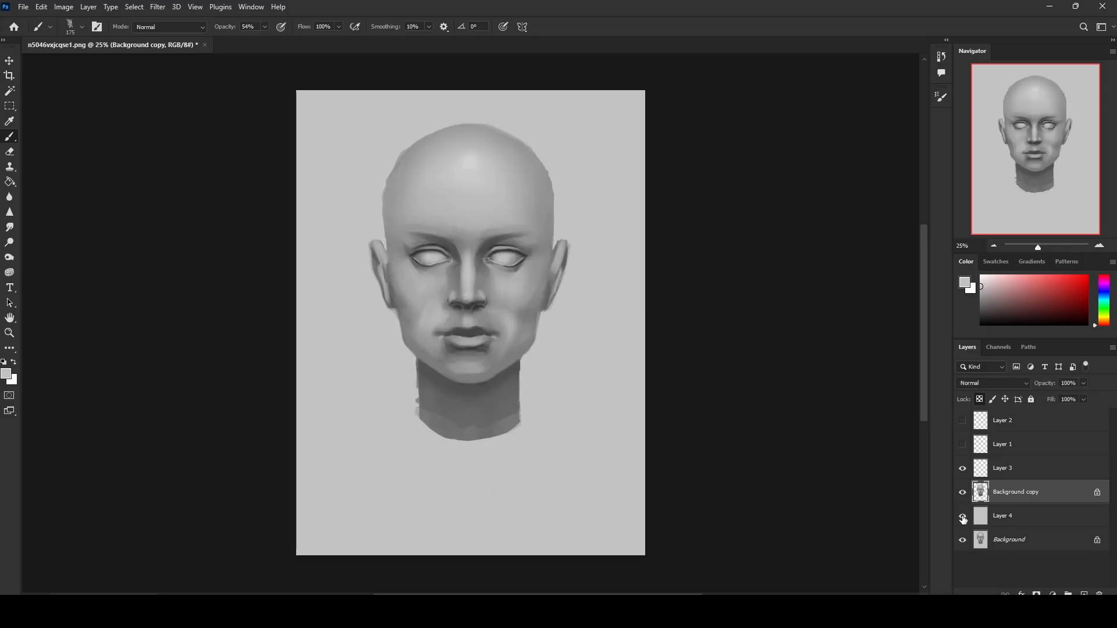
pyautogui.moveTo(962, 518); pyautogui.dragTo(963, 495)
# Step: Soften the brow shading with a smaller brush in a grey sampled above the right-hand eye
pyautogui.keyDown('alt'); pyautogui.click(523, 232); pyautogui.keyUp('alt')
pyautogui.press('[')
pyautogui.press('[')
pyautogui.press('[')
pyautogui.press('[')
pyautogui.press('[')
# Step: Blend the brow shading with the Smudge tool at 10% strength
pyautogui.click(9, 227)
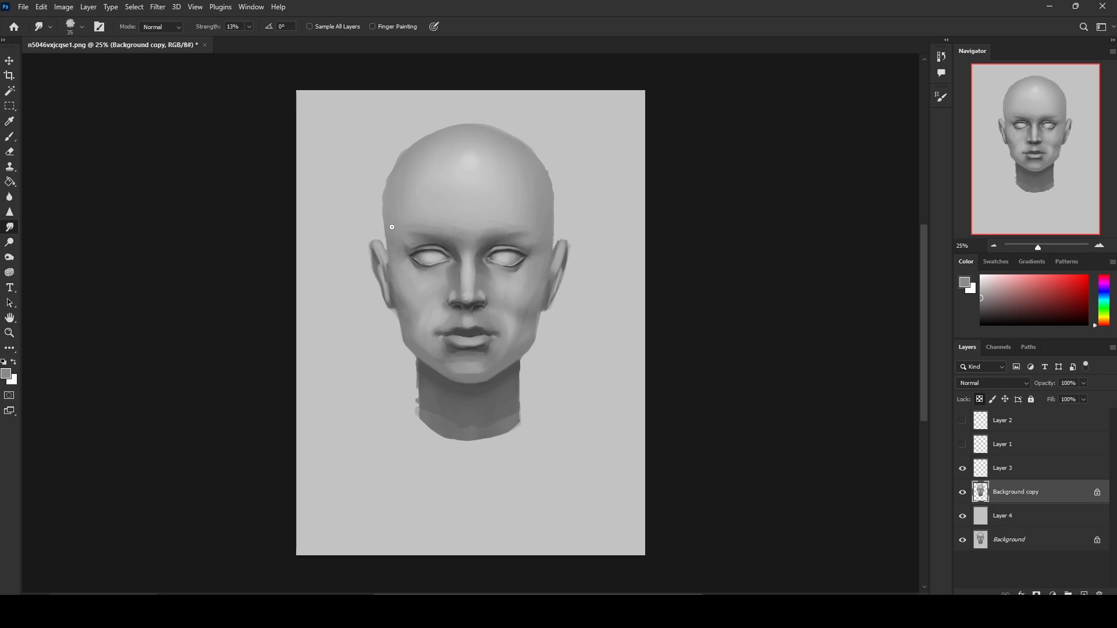
pyautogui.click(249, 27)
pyautogui.click(526, 230)
# Step: Repaint the nose bridge and the area between the brows with a 70 px brush, and smudge the strokes at 10% strength
pyautogui.press('b')
pyautogui.keyDown('alt'); pyautogui.click(465, 267); pyautogui.keyUp('alt')
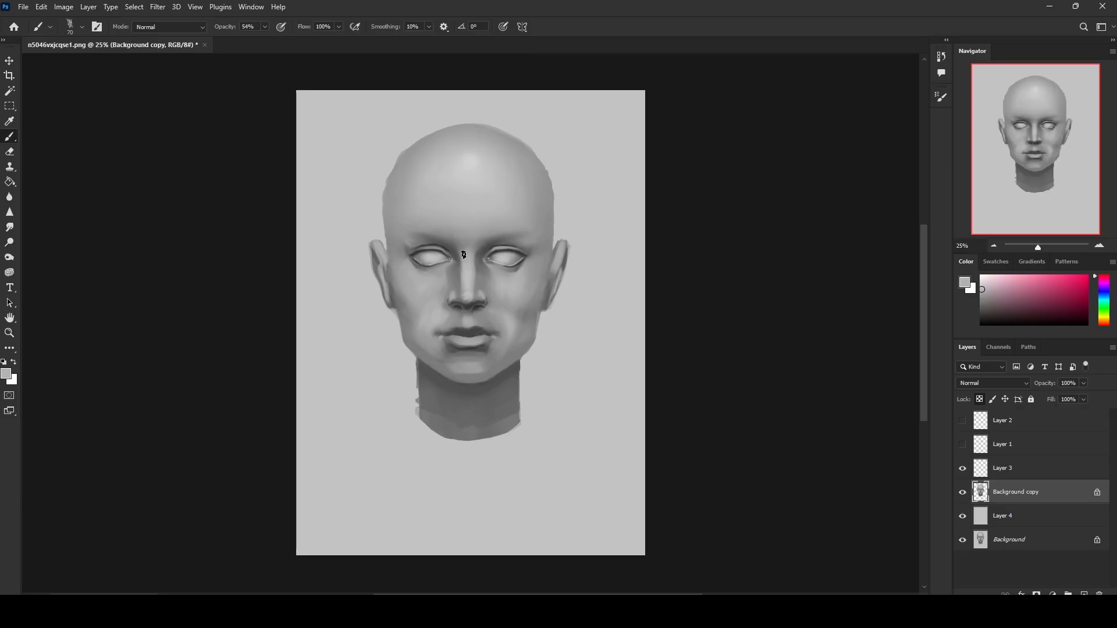
pyautogui.keyDown('alt'); pyautogui.click(464, 236); pyautogui.keyUp('alt')
pyautogui.keyDown('alt'); pyautogui.click(477, 239); pyautogui.keyUp('alt')
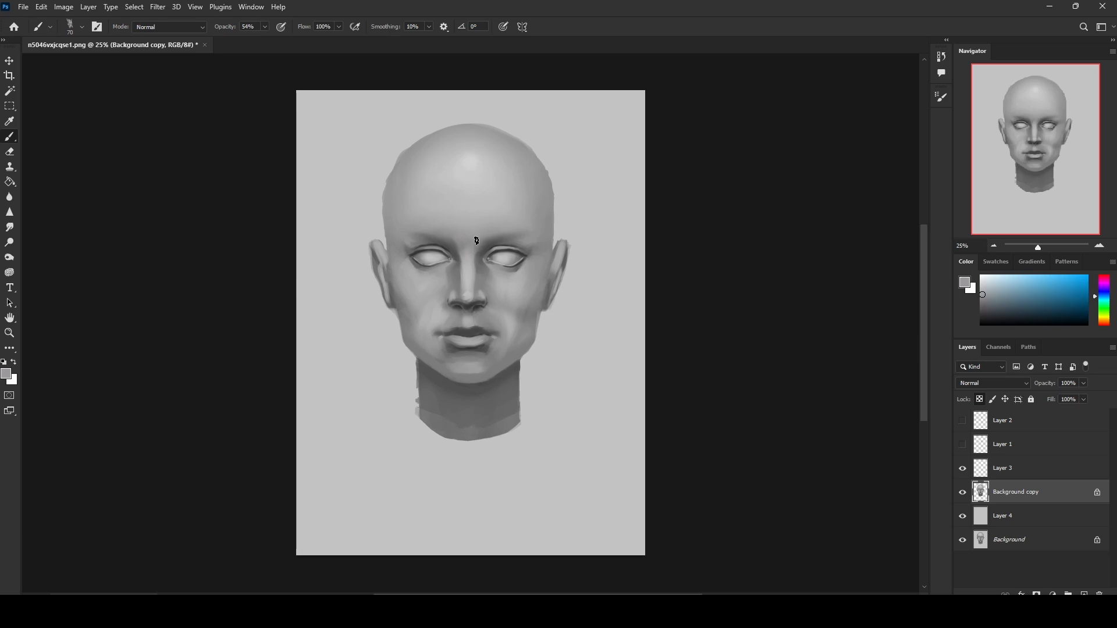
pyautogui.click(9, 227)
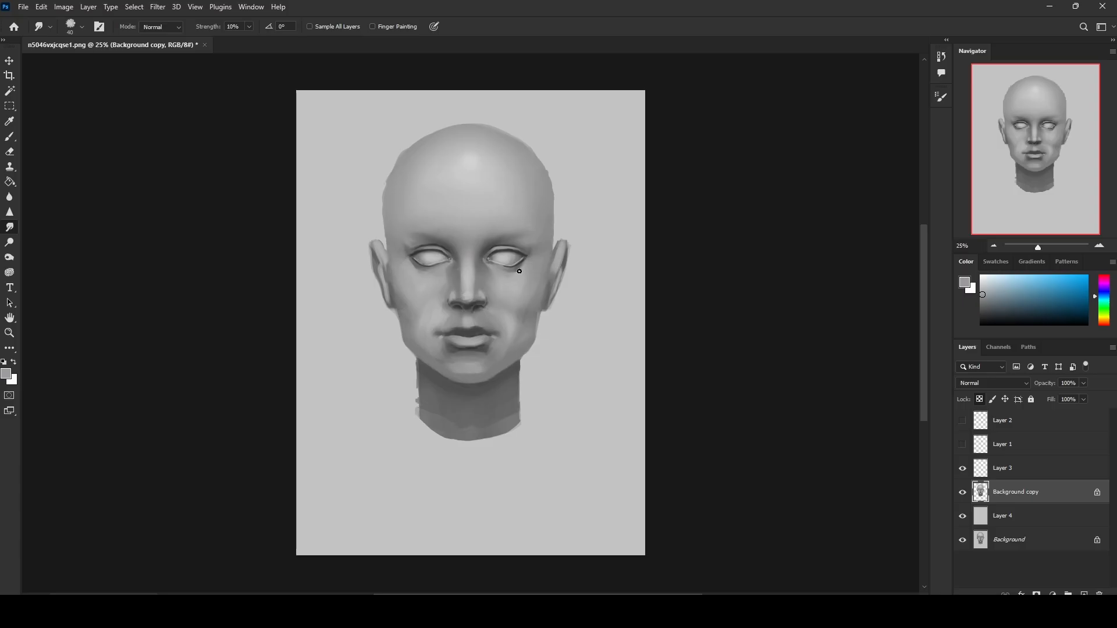
# Step: Retouch the areas under both eyes with the 70 px brush in greys sampled from the cheek
pyautogui.press('b')
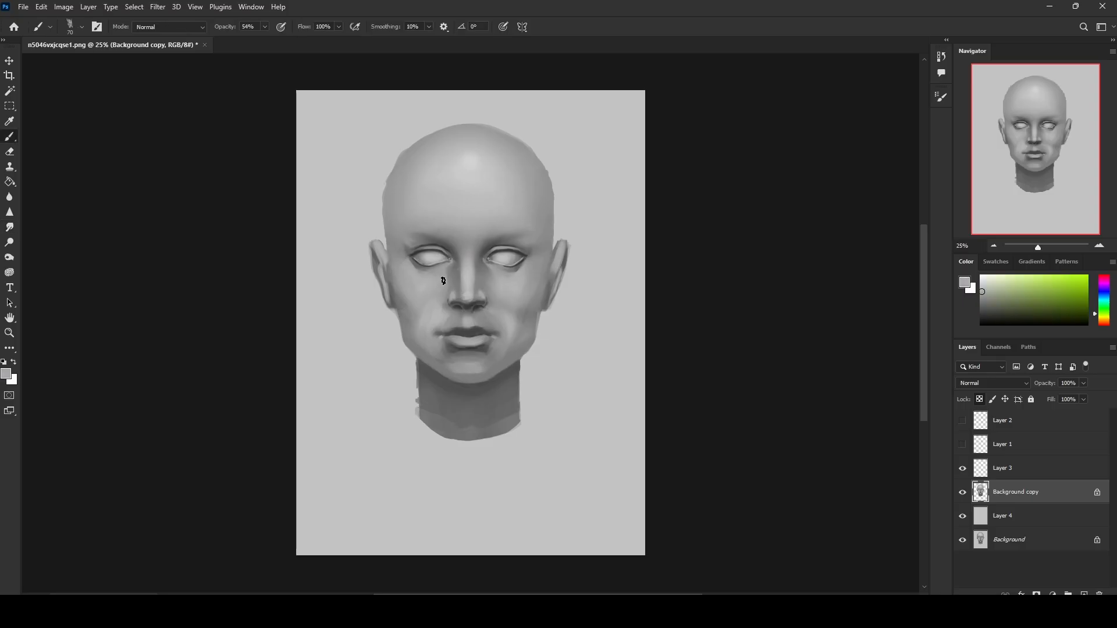
pyautogui.keyDown('alt'); pyautogui.click(498, 280); pyautogui.keyUp('alt')
pyautogui.keyDown('alt'); pyautogui.click(499, 279); pyautogui.keyUp('alt')
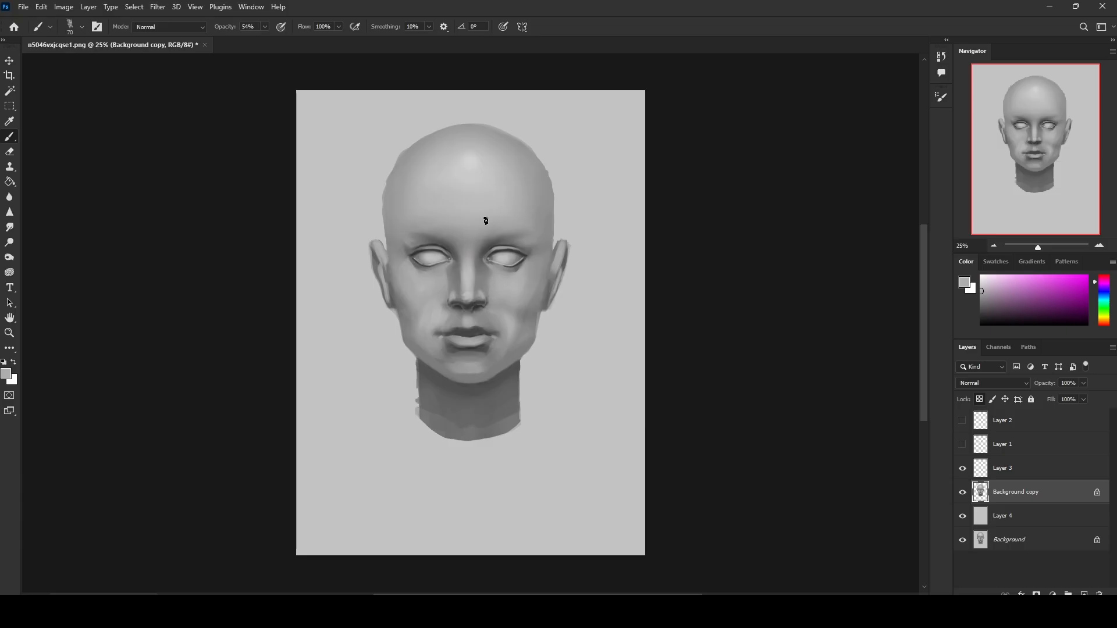
# Step: Deepen the inner eye sockets beside the nose bridge with sampled dark greys and soften the outer ends of the brows
pyautogui.keyDown('alt'); pyautogui.click(495, 240); pyautogui.keyUp('alt')
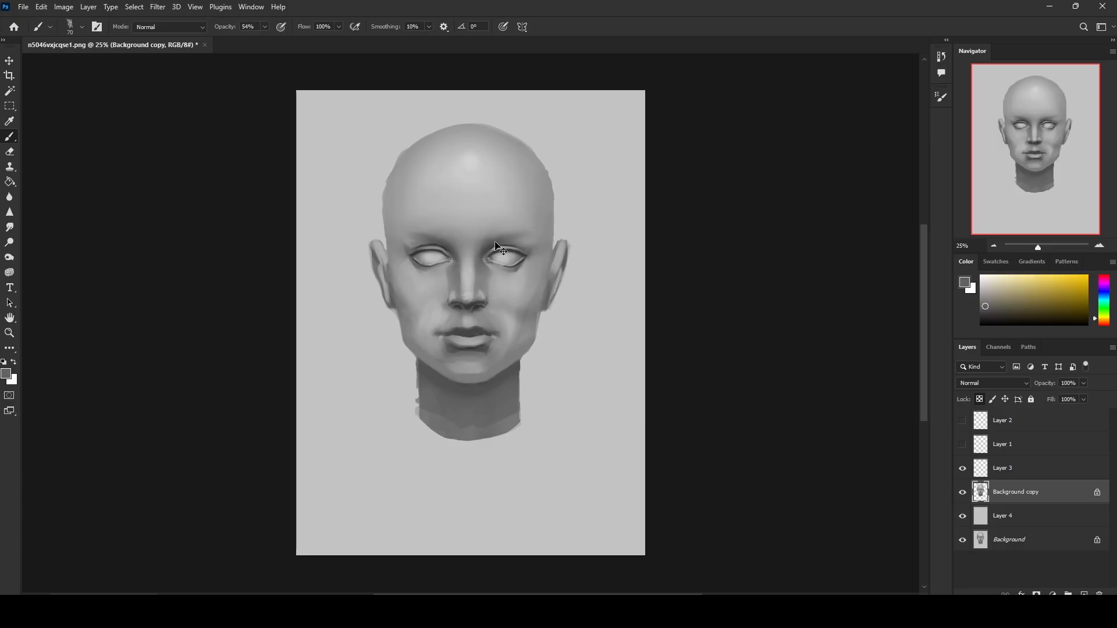
pyautogui.keyDown('alt'); pyautogui.click(487, 248); pyautogui.keyUp('alt')
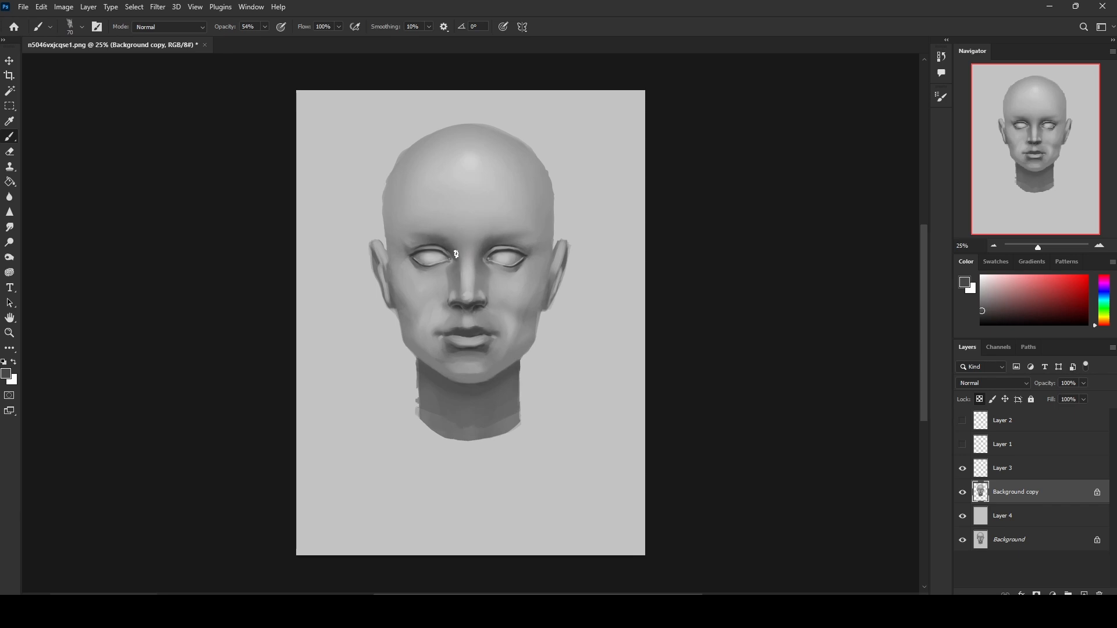
pyautogui.keyDown('alt'); pyautogui.click(490, 239); pyautogui.keyUp('alt')
pyautogui.keyDown('alt'); pyautogui.click(486, 249); pyautogui.keyUp('alt')
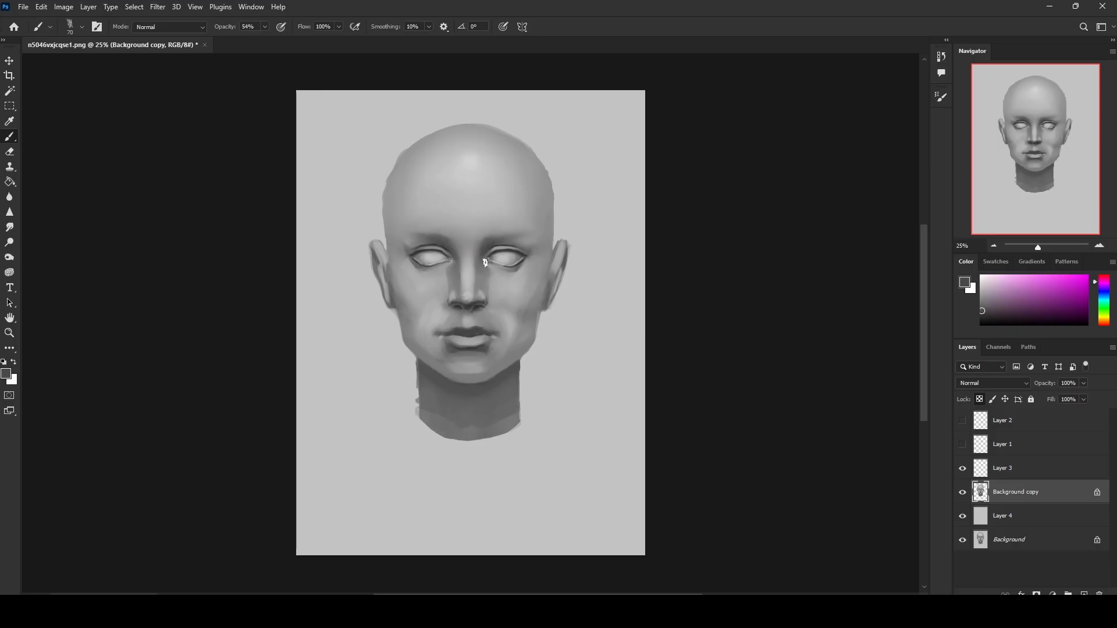
pyautogui.keyDown('alt'); pyautogui.click(493, 241); pyautogui.keyUp('alt')
pyautogui.keyDown('alt'); pyautogui.click(410, 234); pyautogui.keyUp('alt')
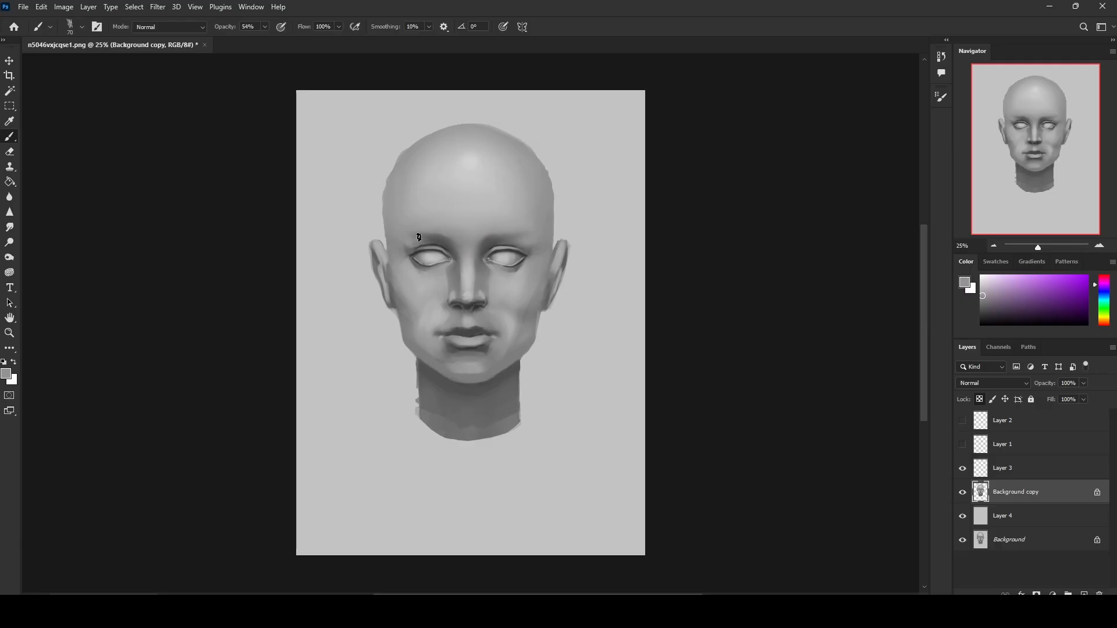
pyautogui.keyDown('alt'); pyautogui.click(531, 243); pyautogui.keyUp('alt')
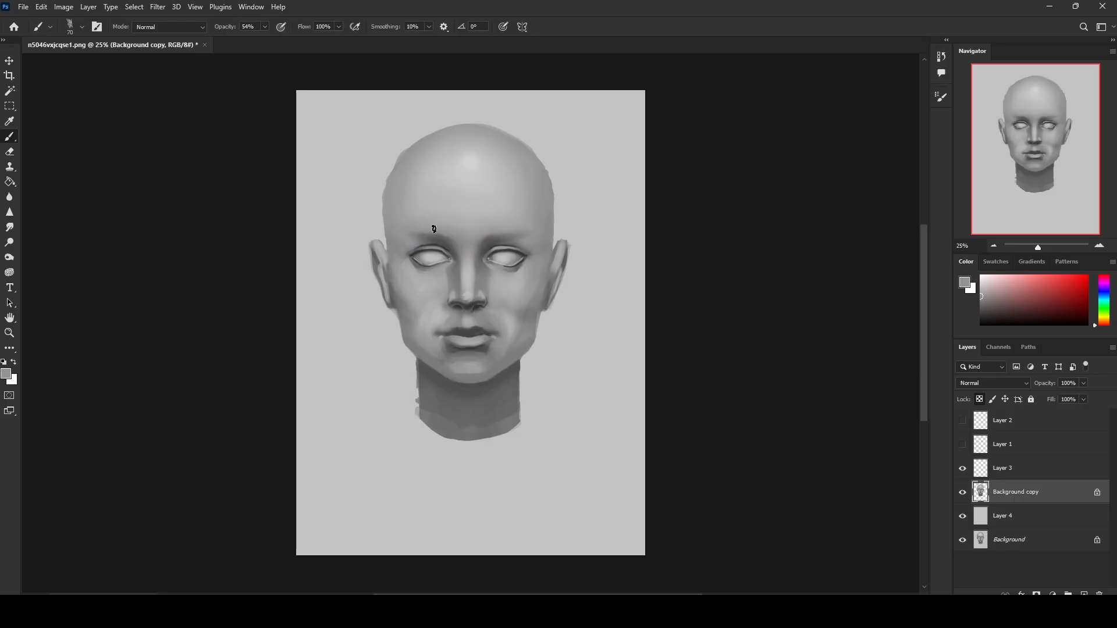
# Step: Repaint the upper eyelids with sampled greys and near-black accents, and blend them with a 60 px Smudge brush at 10% strength
pyautogui.keyDown('alt'); pyautogui.click(508, 245); pyautogui.keyUp('alt')
pyautogui.keyDown('alt'); pyautogui.click(519, 244); pyautogui.keyUp('alt')
pyautogui.keyDown('alt'); pyautogui.click(518, 246); pyautogui.keyUp('alt')
pyautogui.moveTo(983, 317); pyautogui.dragTo(968, 319)
pyautogui.click(9, 227)
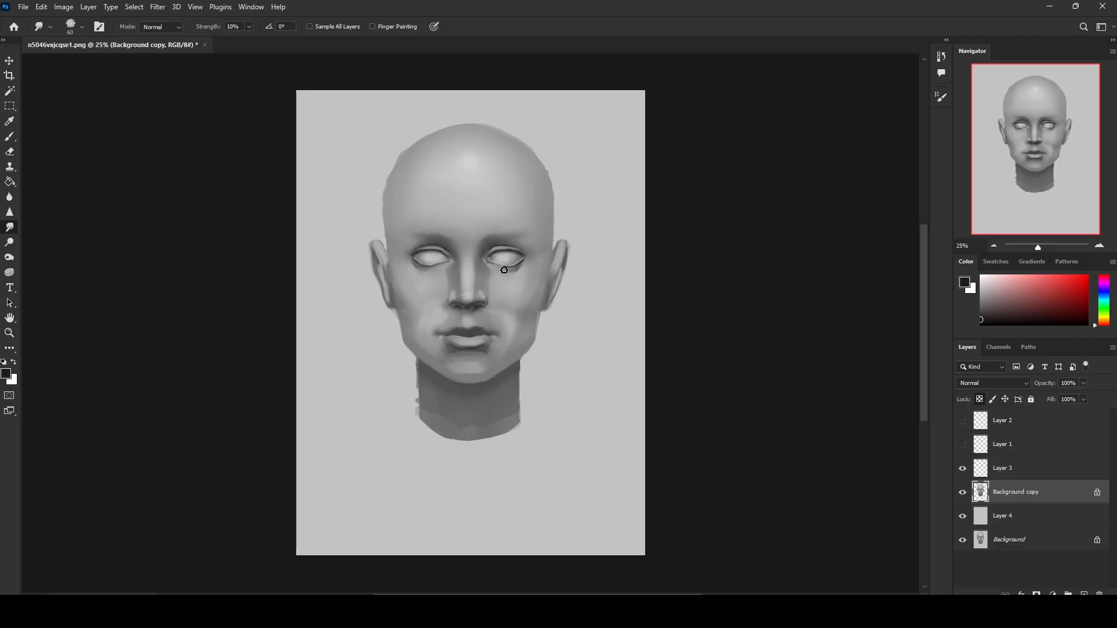
# Step: Compare the reworked face with the original at 33.3% zoom by toggling Layer 4 and the Background copy
pyautogui.click(962, 492)
pyautogui.hotkey('ctrl', '+')
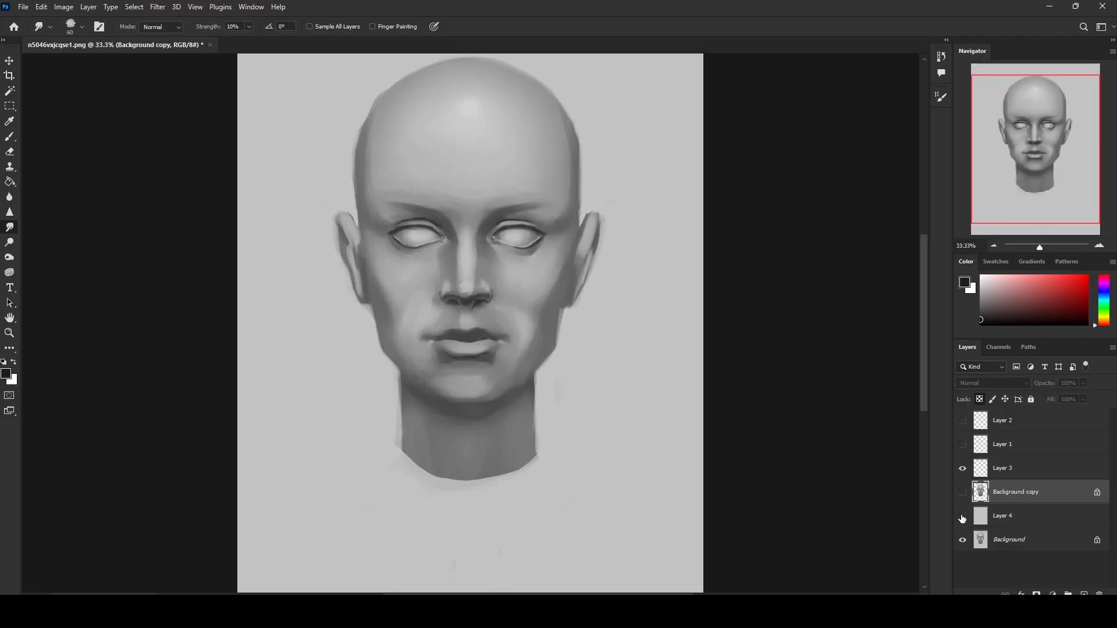
pyautogui.click(962, 516)
pyautogui.click(963, 492)
pyautogui.click(963, 515)
pyautogui.click(962, 492)
pyautogui.click(962, 515)
pyautogui.click(962, 492)
pyautogui.click(962, 516)
pyautogui.click(963, 516)
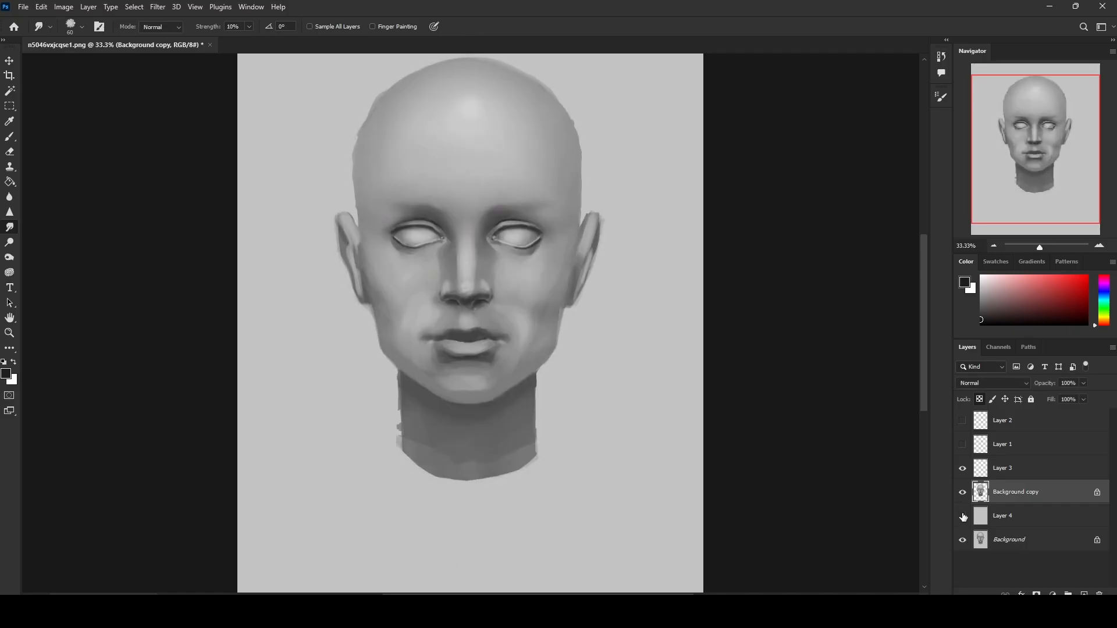
pyautogui.click(962, 492)
pyautogui.click(962, 516)
pyautogui.click(963, 516)
pyautogui.click(962, 499)
pyautogui.click(962, 493)
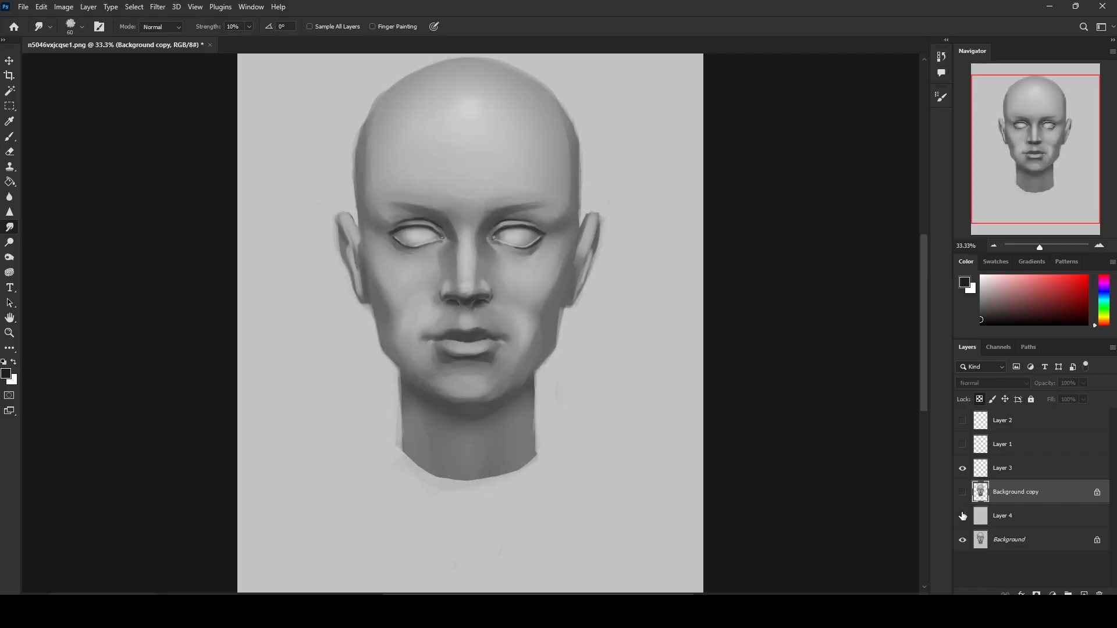
# Step: Show the Background copy and touch up the outer lower lid of the eye on the right with a sampled grey
pyautogui.click(962, 496)
pyautogui.press('b')
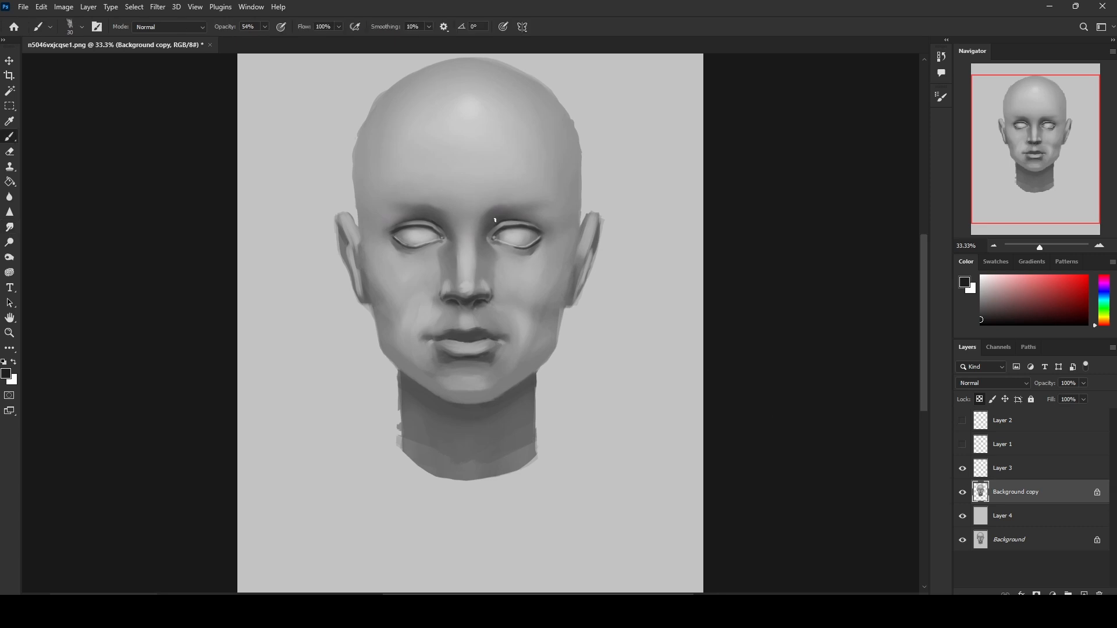
pyautogui.keyDown('alt'); pyautogui.click(538, 210); pyautogui.keyUp('alt')
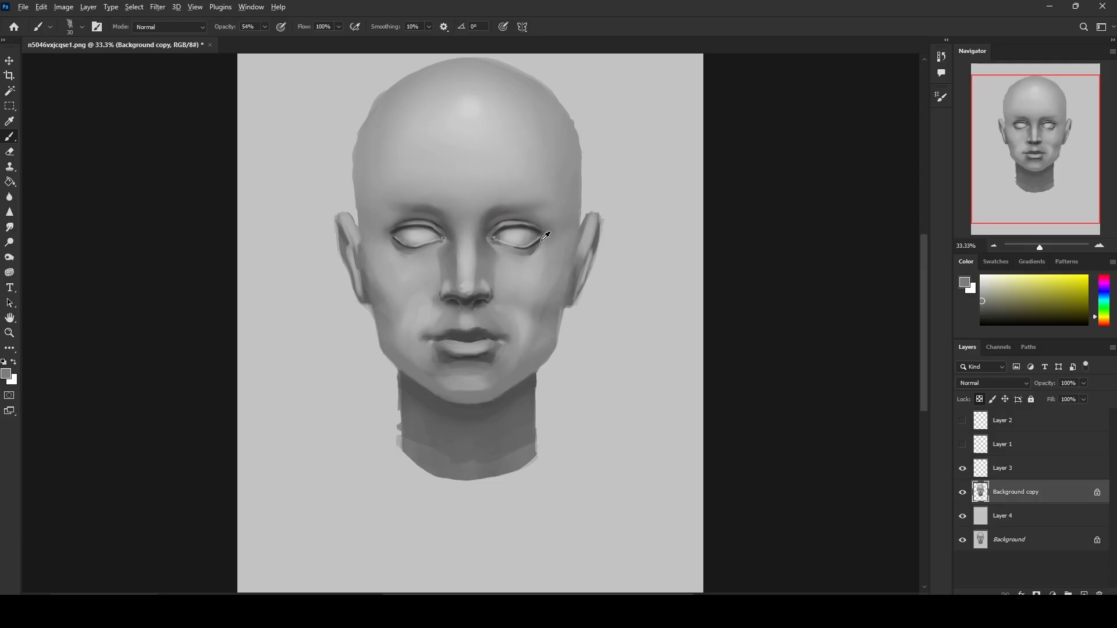
pyautogui.moveTo(540, 237)
pyautogui.mouseDown()
pyautogui.moveTo(502, 238)
pyautogui.moveTo(532, 243)
pyautogui.moveTo(519, 243)
pyautogui.mouseUp()
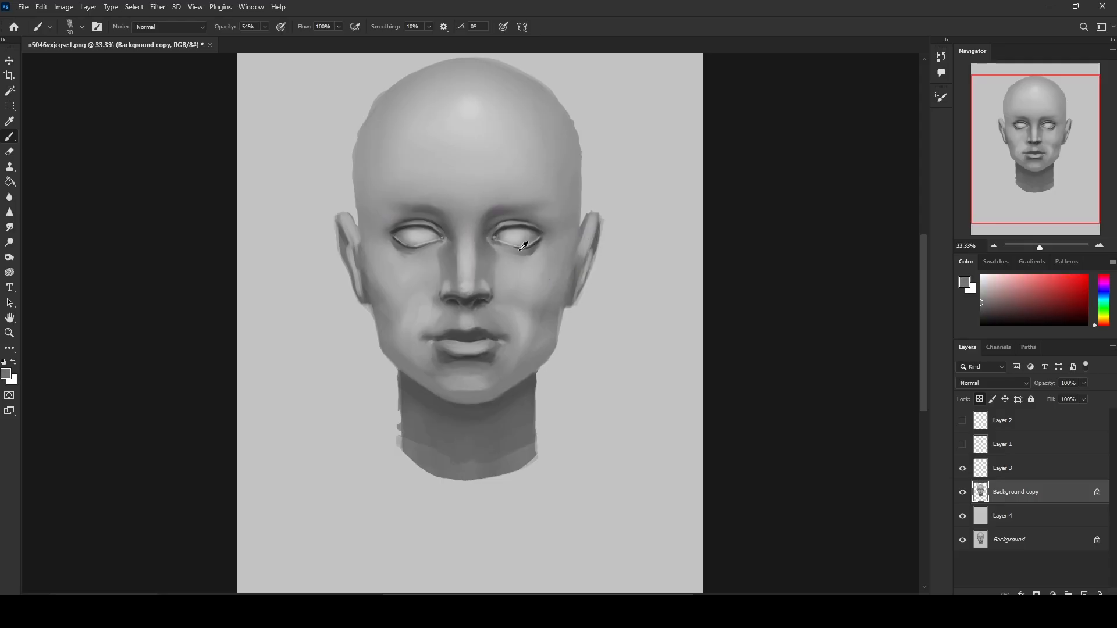
# Step: Check the face with the Layer 1 and Layer 2 overlays switched on and off, and examine it at 25% zoom
pyautogui.click(962, 444)
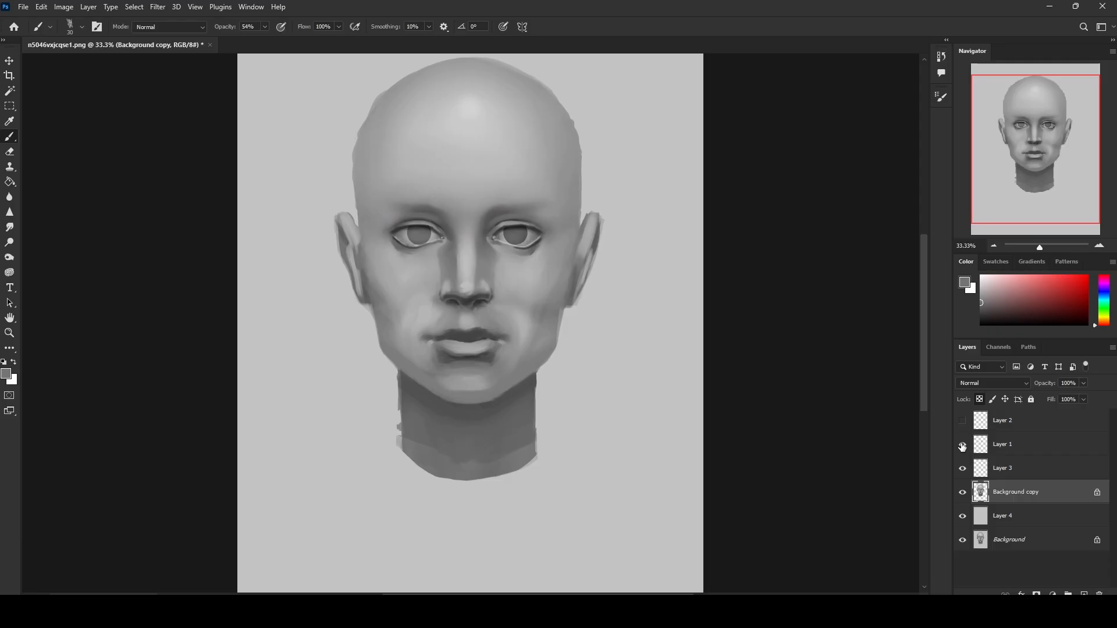
pyautogui.click(962, 444)
pyautogui.click(962, 421)
pyautogui.click(963, 421)
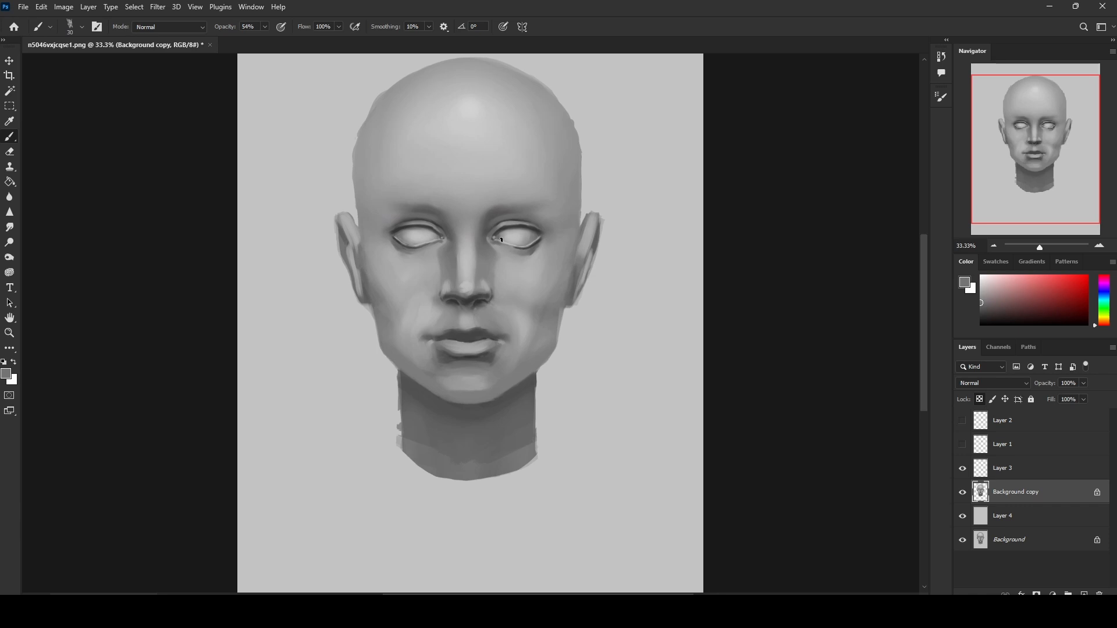
pyautogui.hotkey('ctrl', '-')
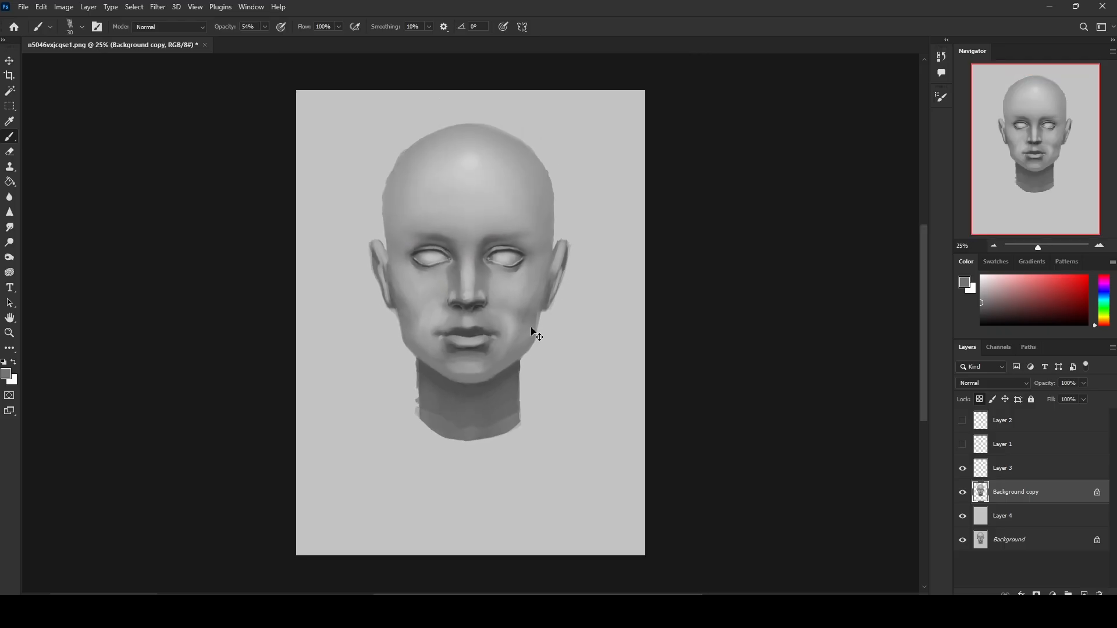
pyautogui.hotkey('ctrl', '+')
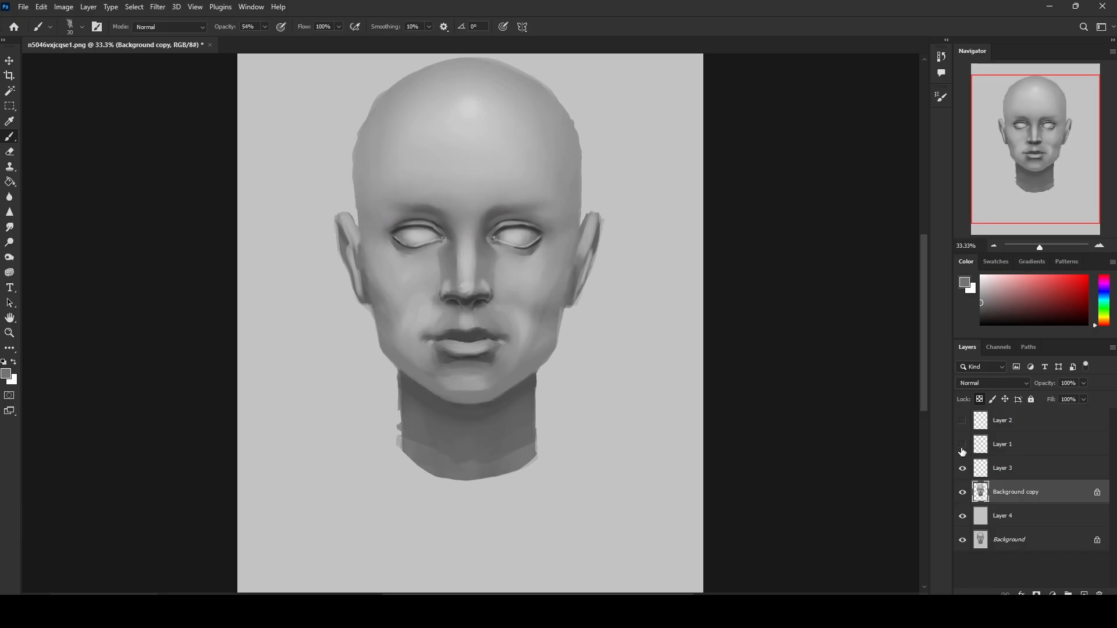
# Step: Hide the Background copy and Layer 4, and copy a lassoed area around the mouth from the Background onto a new layer
pyautogui.click(963, 492)
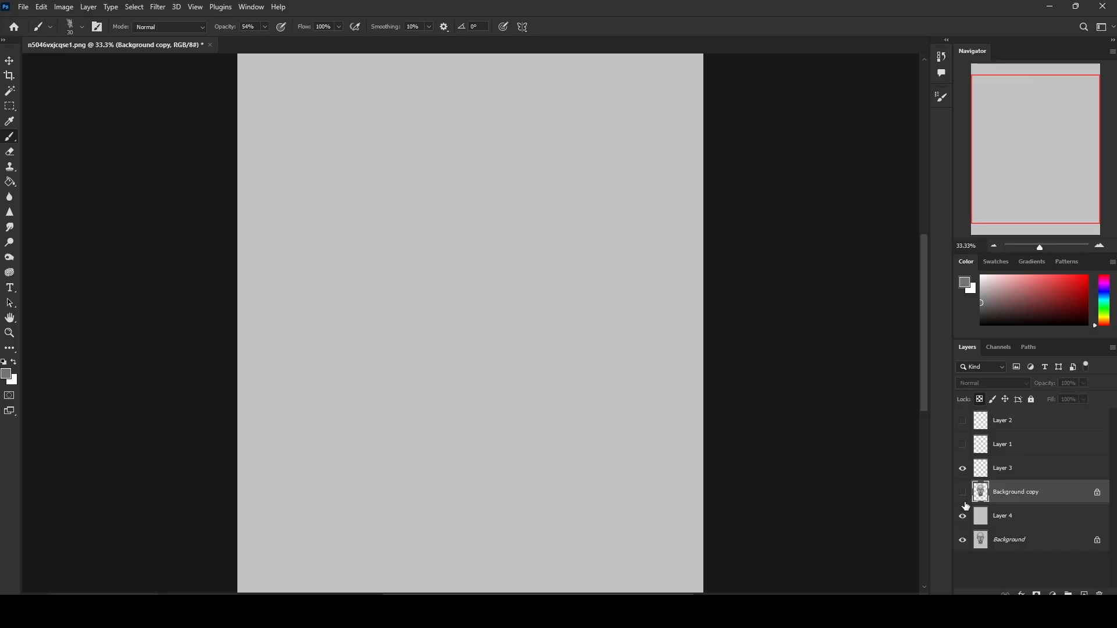
pyautogui.click(962, 516)
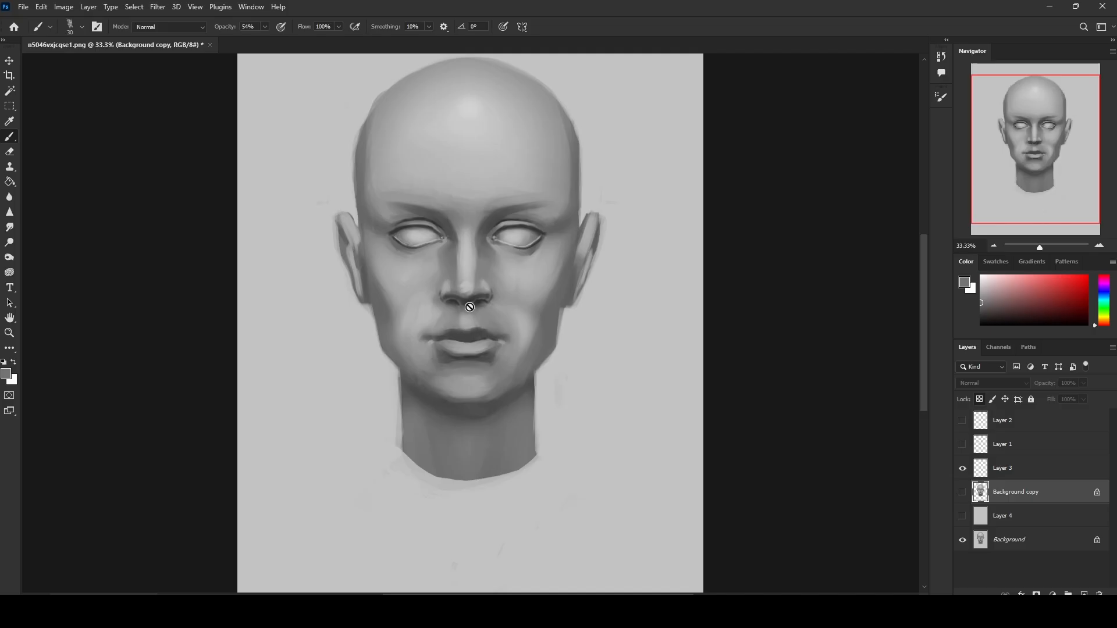
pyautogui.click(1019, 540)
pyautogui.press('l')
pyautogui.moveTo(479, 313); pyautogui.dragTo(529, 354)
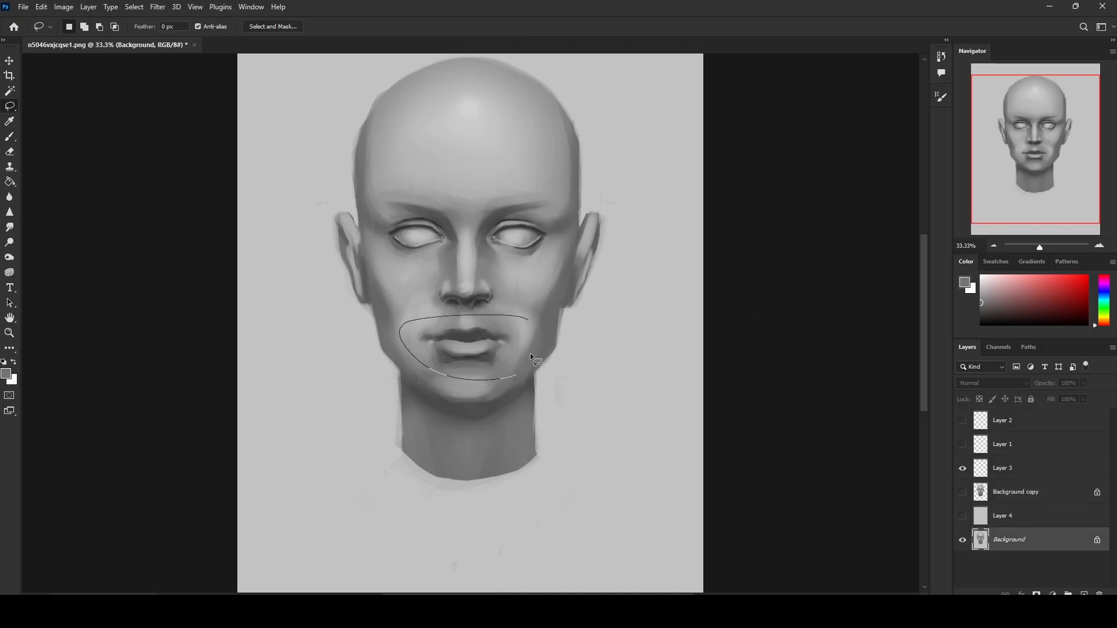
pyautogui.hotkey('ctrl', 'j')
# Step: Try nudging the copied mouth to a lower position on the face
pyautogui.press('v')
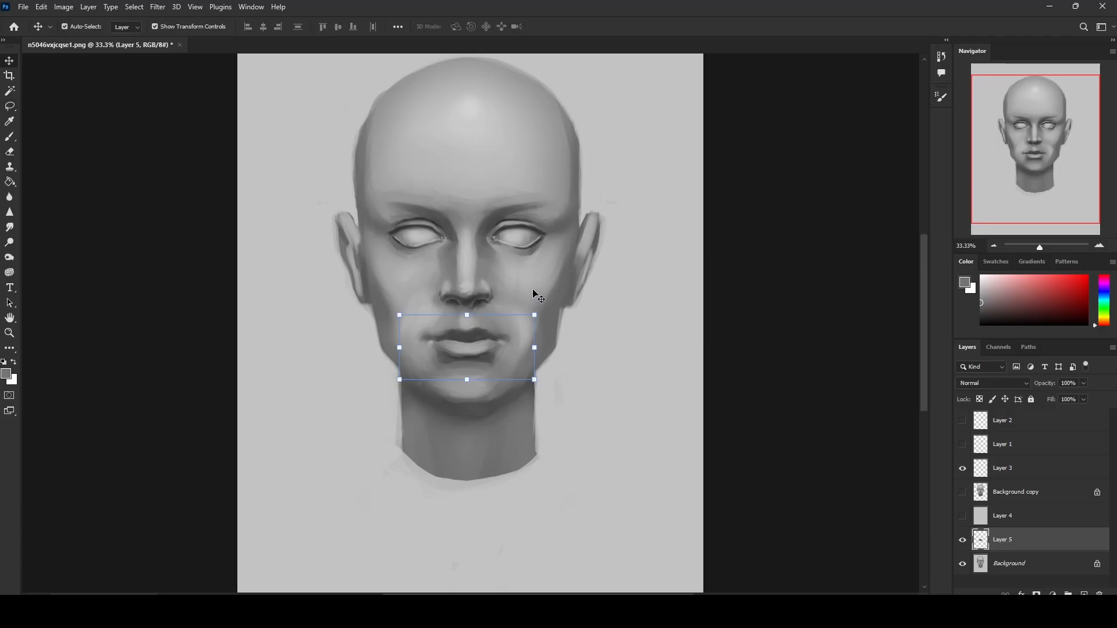
pyautogui.press('Down')
pyautogui.press('Down')
pyautogui.press('Down')
pyautogui.press('Down')
pyautogui.press('Down')
pyautogui.press('Down')
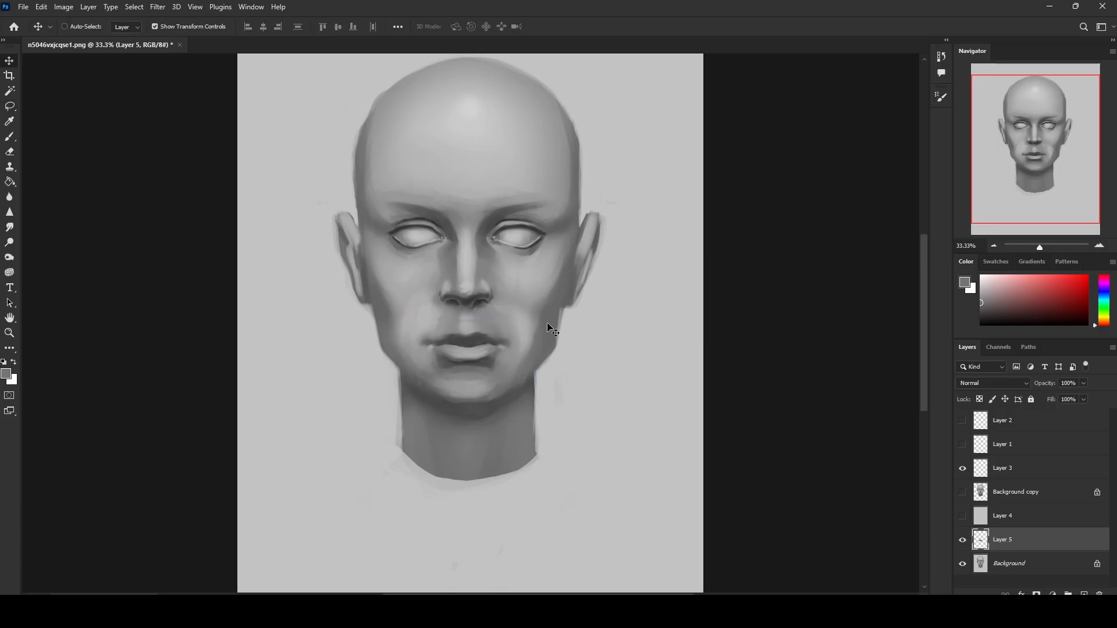
# Step: Move the copied mouth up closer to the nose, and nudge it back down slightly to fine-tune its height
pyautogui.hotkey('ctrl', '-')
pyautogui.press('e')
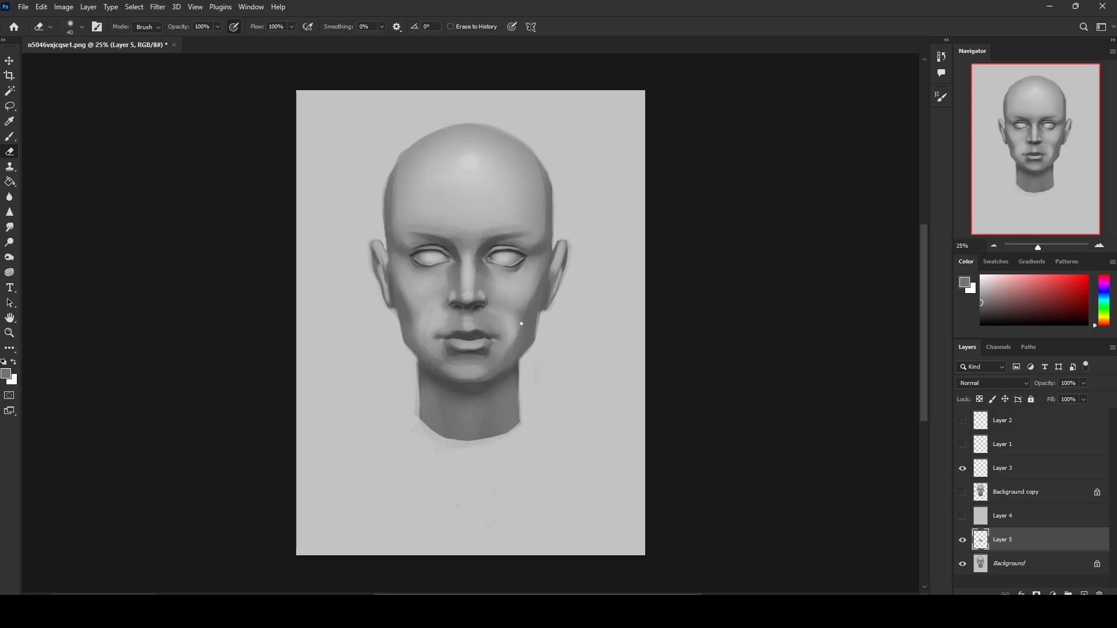
pyautogui.press('v')
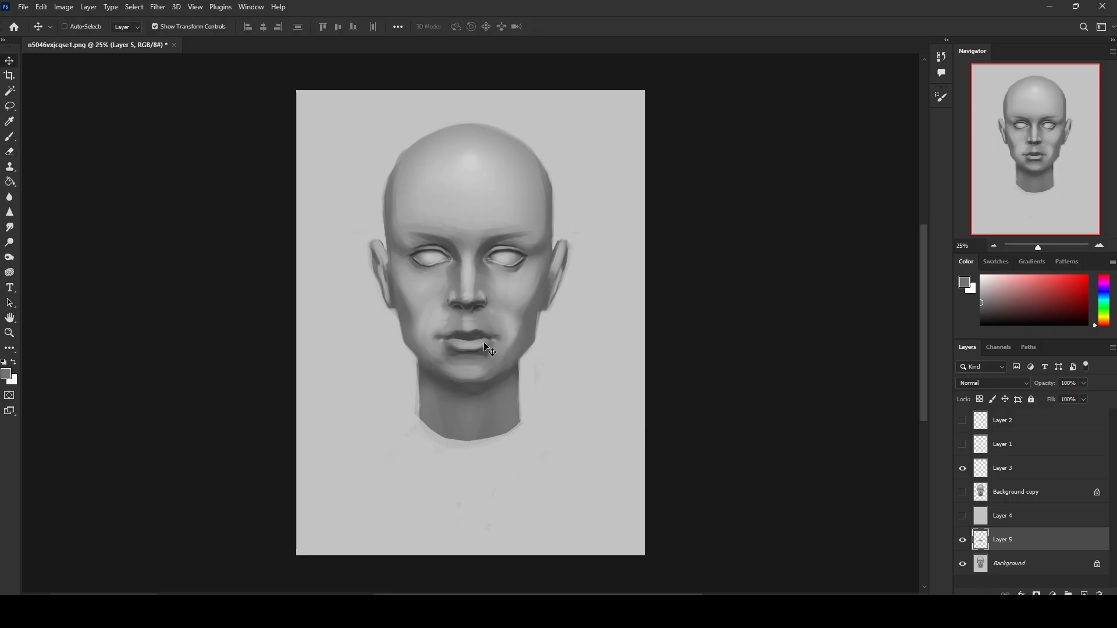
pyautogui.moveTo(485, 327); pyautogui.dragTo(484, 336)
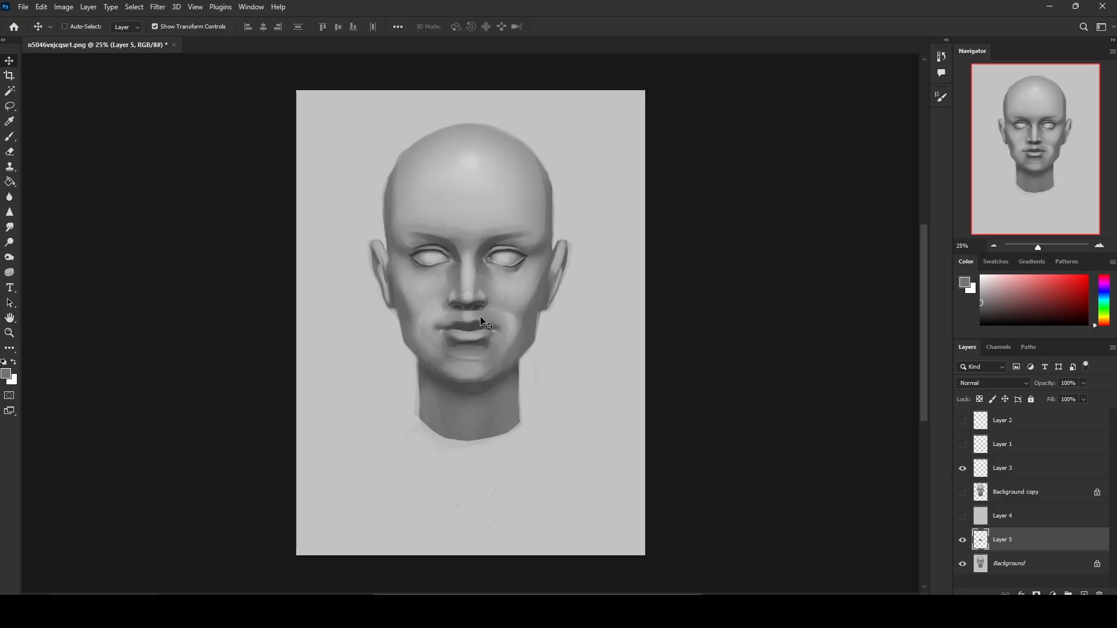
pyautogui.hotkey('shift', 'Down')
pyautogui.hotkey('shift', 'Down')
pyautogui.press('e')
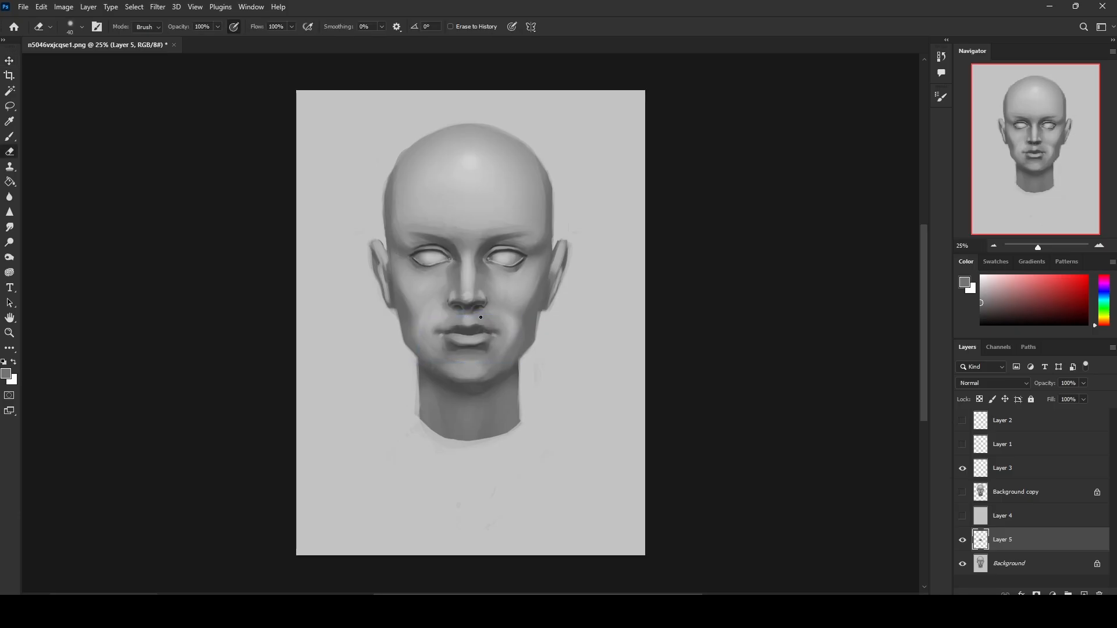
# Step: Enlarge the eraser brush to 250 px
pyautogui.press(']')
pyautogui.press(']')
pyautogui.press(']')
pyautogui.press(']')
pyautogui.press(']')
pyautogui.press(']')
pyautogui.press(']')
# Step: Compare the repositioned mouth with the original by toggling Layer 5
pyautogui.click(962, 543)
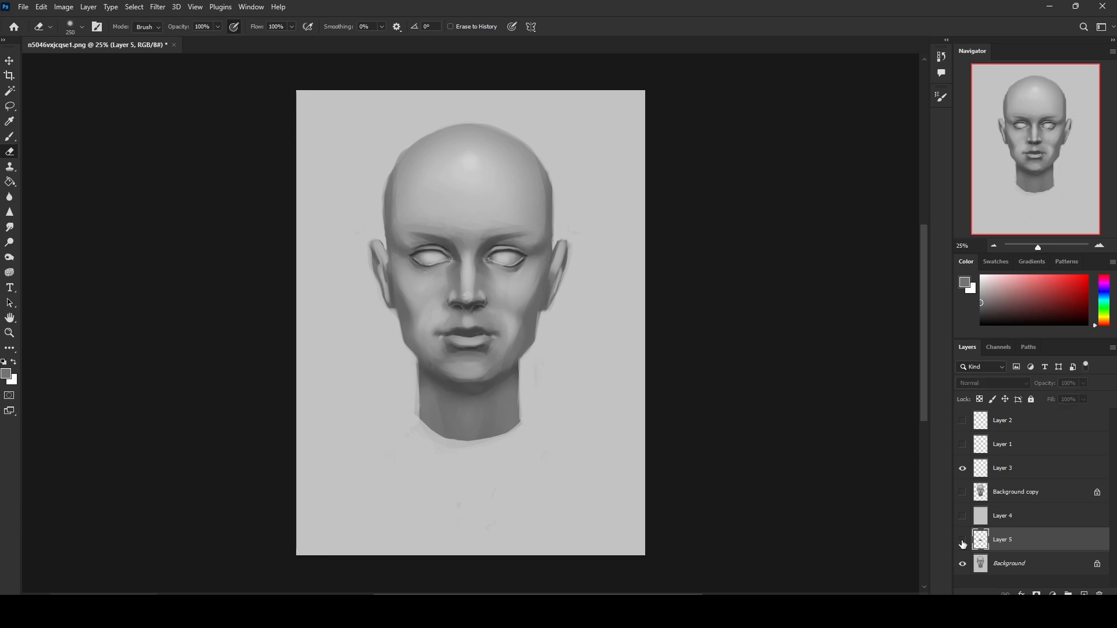
pyautogui.click(962, 543)
pyautogui.click(963, 543)
pyautogui.click(962, 543)
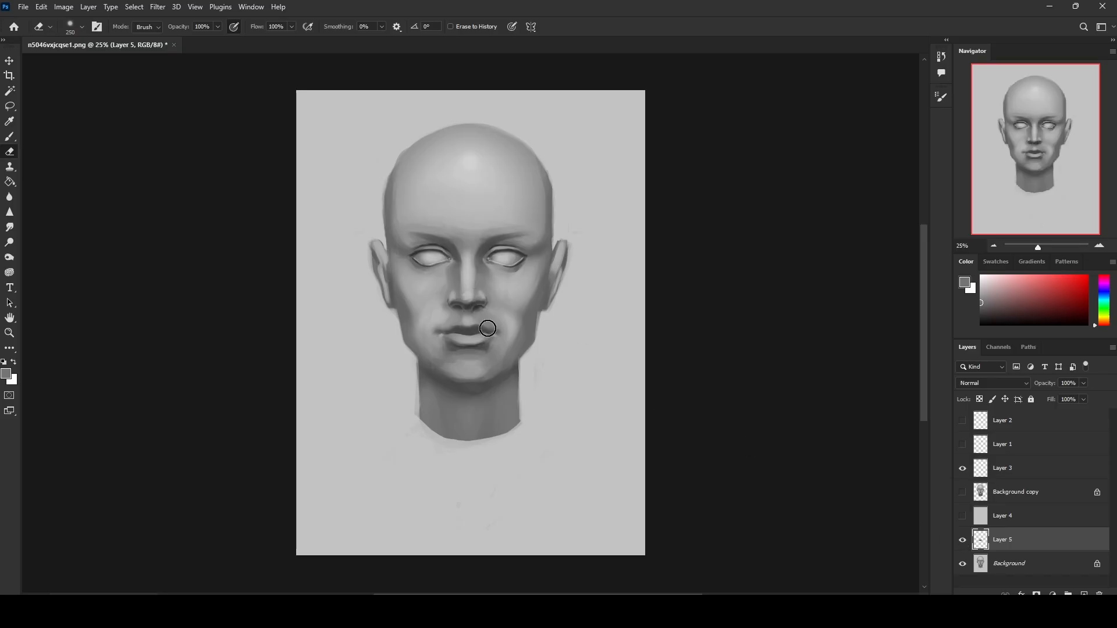
# Step: Hide Layer 5, copy a lassoed area around the nose from the Background onto a new layer, and nudge it slightly down
pyautogui.click(962, 542)
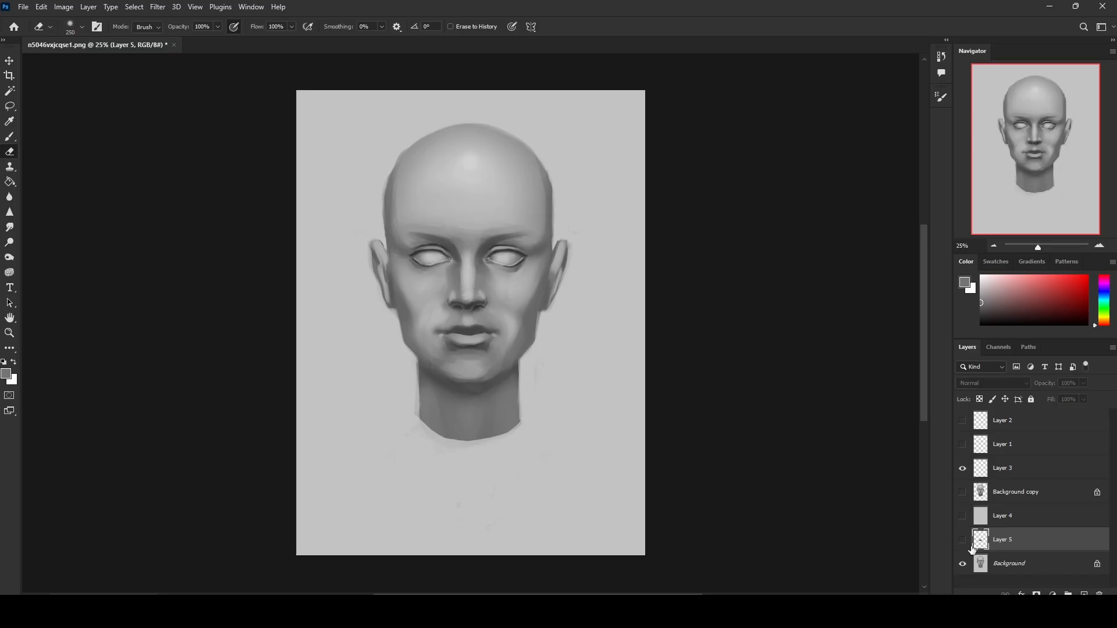
pyautogui.click(1012, 564)
pyautogui.press('l')
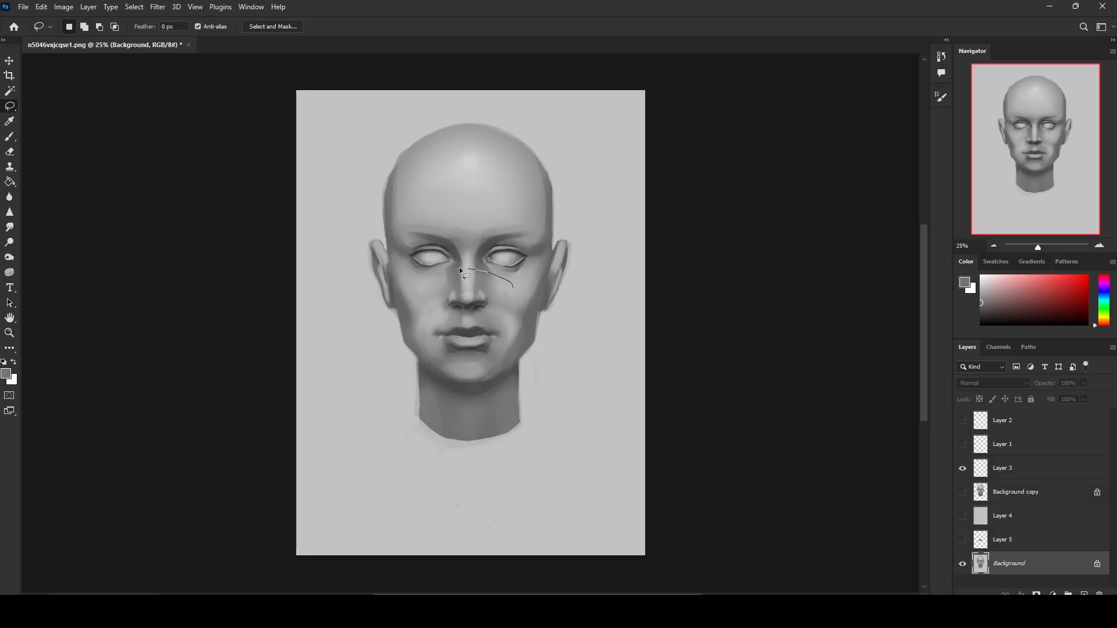
pyautogui.moveTo(470, 322); pyautogui.dragTo(512, 294)
pyautogui.hotkey('ctrl', 'j')
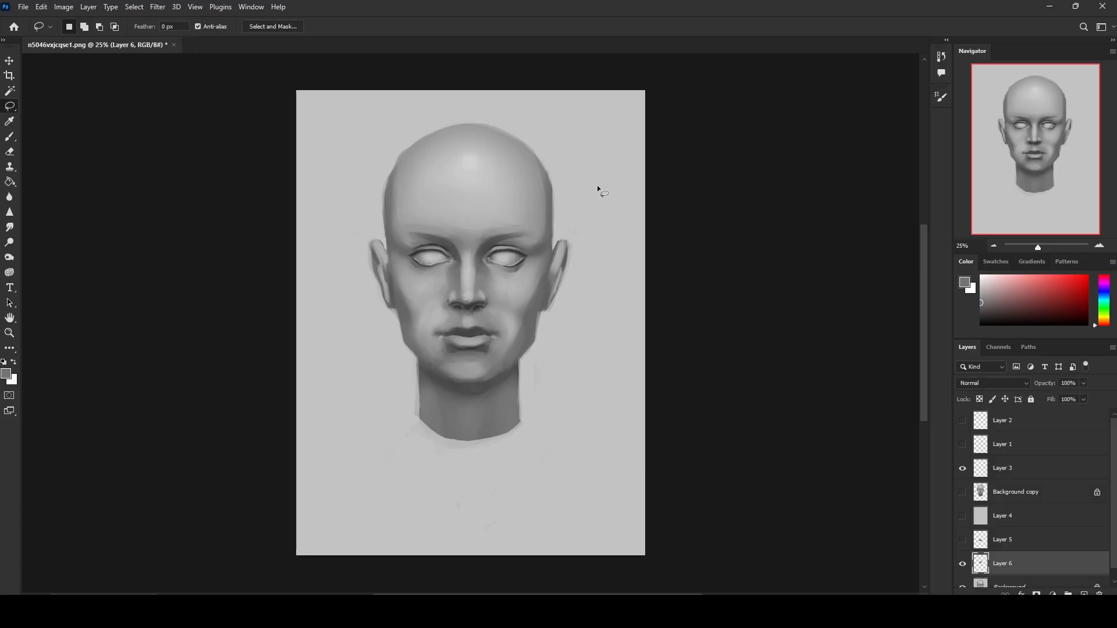
pyautogui.press('v')
pyautogui.hotkey('shift', 'Down')
pyautogui.press('Down')
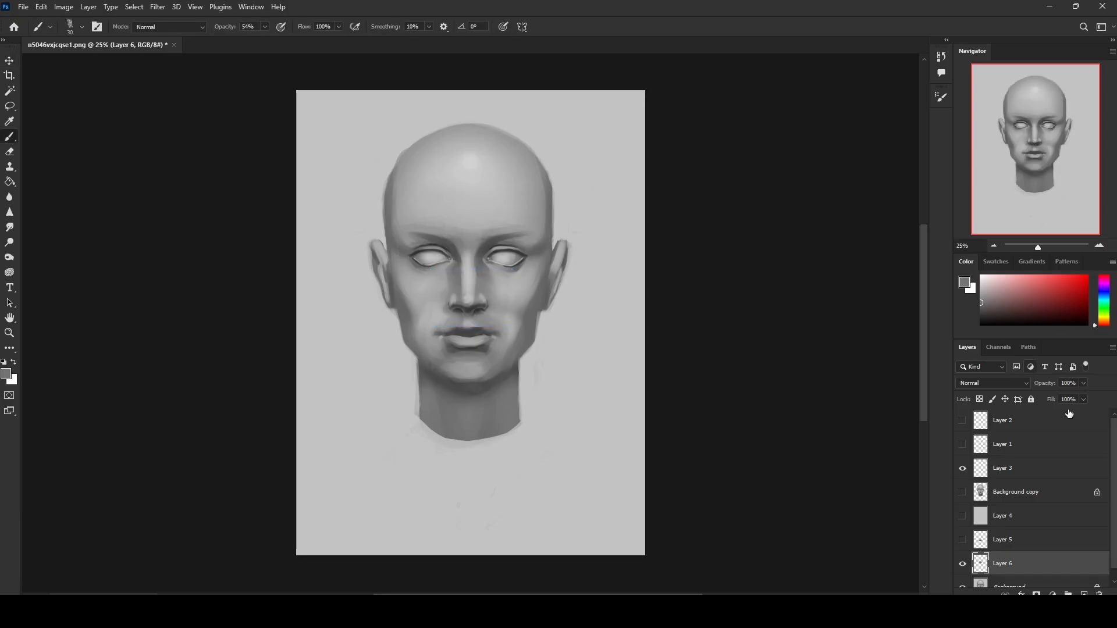
# Step: Show Layer 5 again and compare the shifted mouth and nose with the original by toggling Layers 5 and 6
pyautogui.click(963, 540)
pyautogui.click(1006, 540)
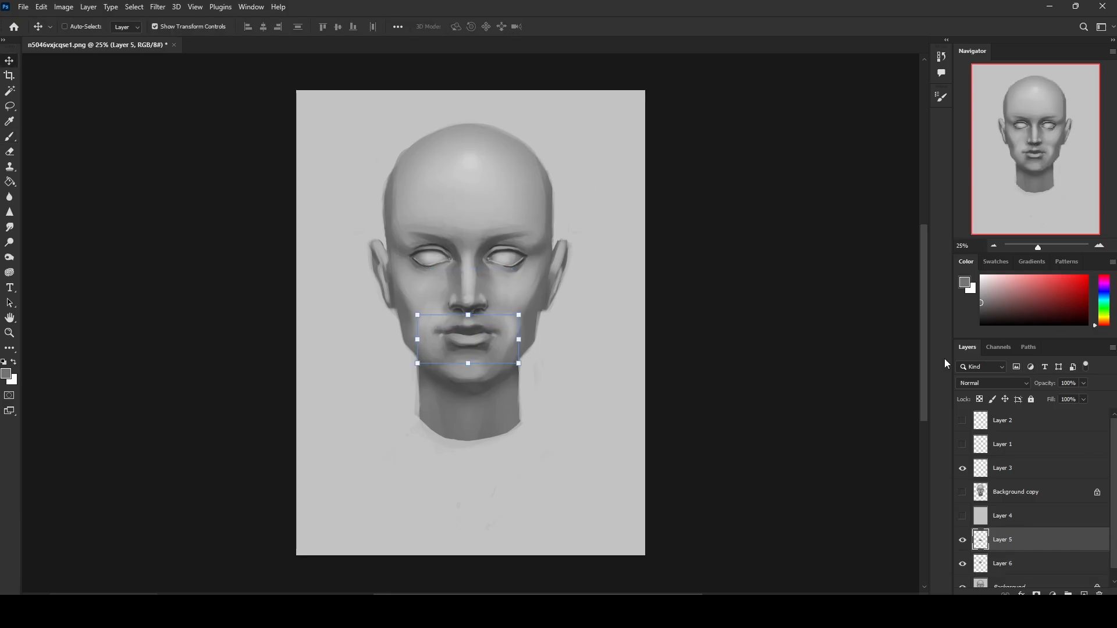
pyautogui.press('b')
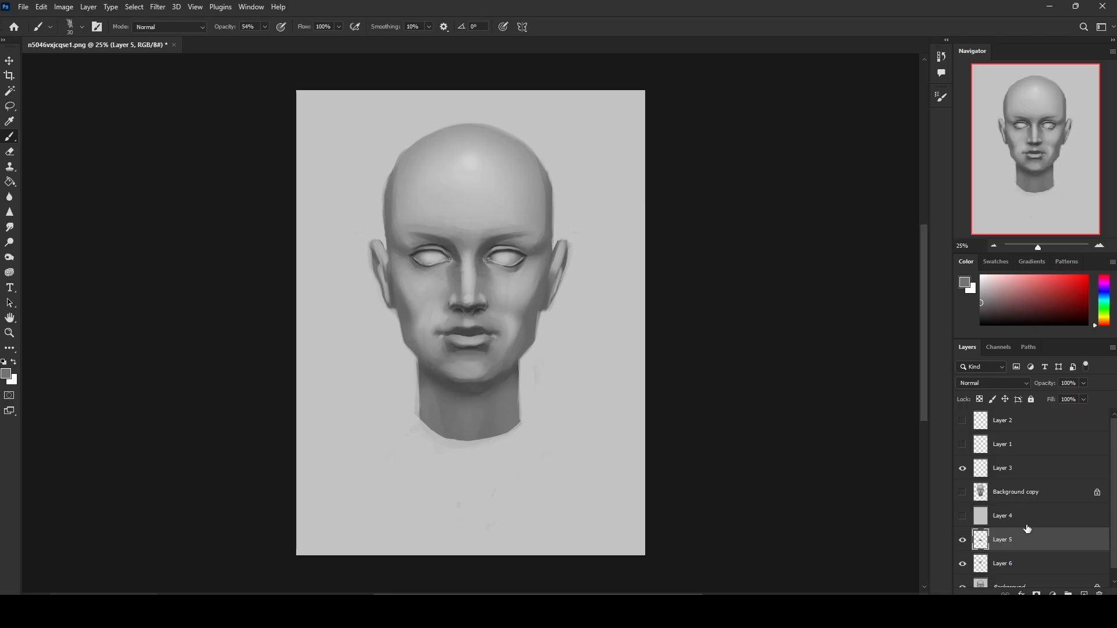
pyautogui.scroll(-1, 1109, 483)
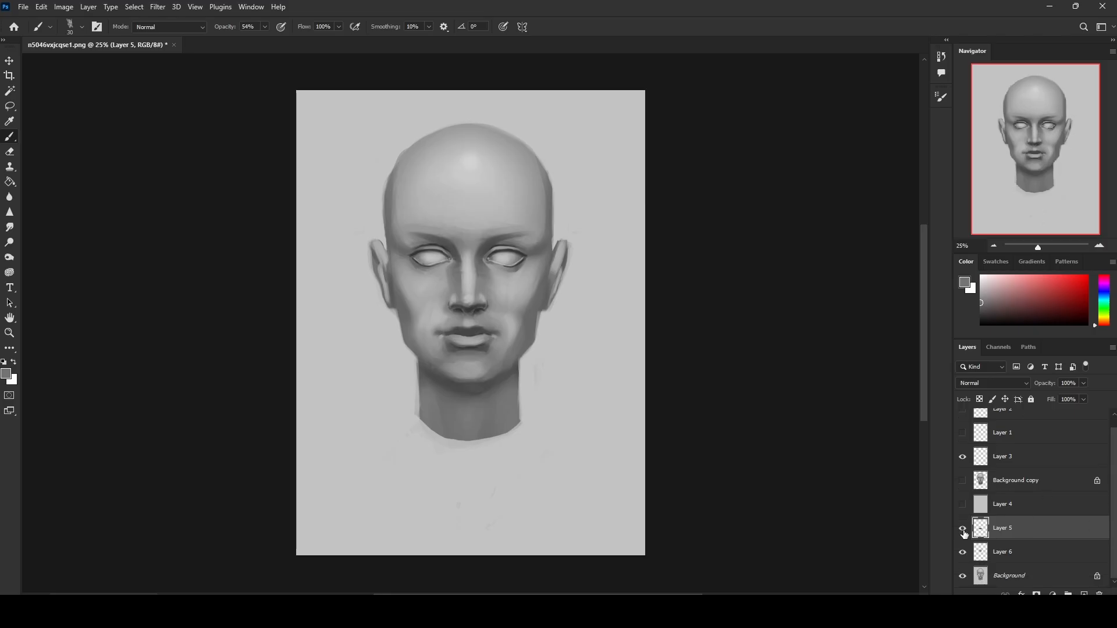
pyautogui.moveTo(964, 531); pyautogui.dragTo(963, 552)
pyautogui.click(959, 530)
pyautogui.click(959, 531)
pyautogui.click(962, 550)
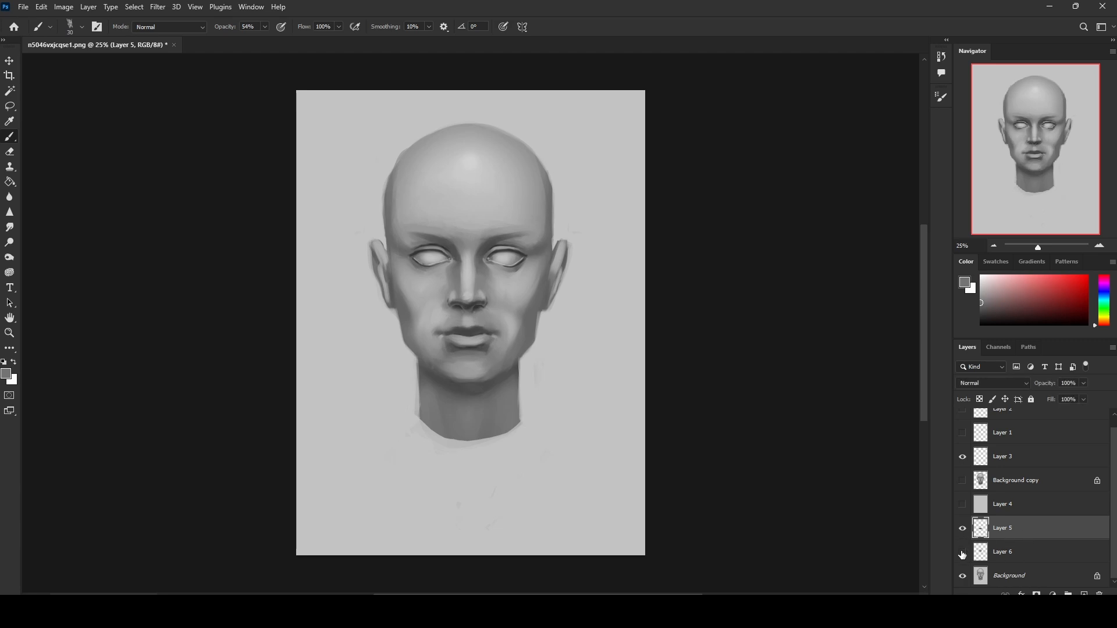
pyautogui.click(963, 550)
# Step: Select Layer 6 and recheck the lowered nose together with the shifted mouth against the original head by toggling both layers
pyautogui.click(988, 550)
pyautogui.press('e')
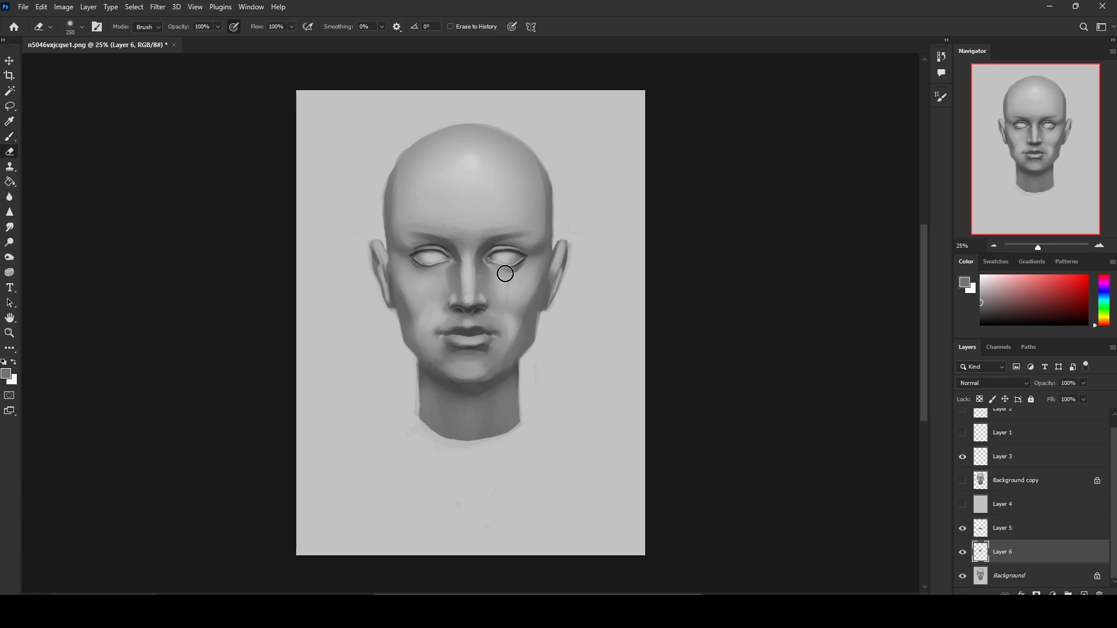
pyautogui.rightClick(1002, 531)
pyautogui.click(1031, 548)
pyautogui.press('v')
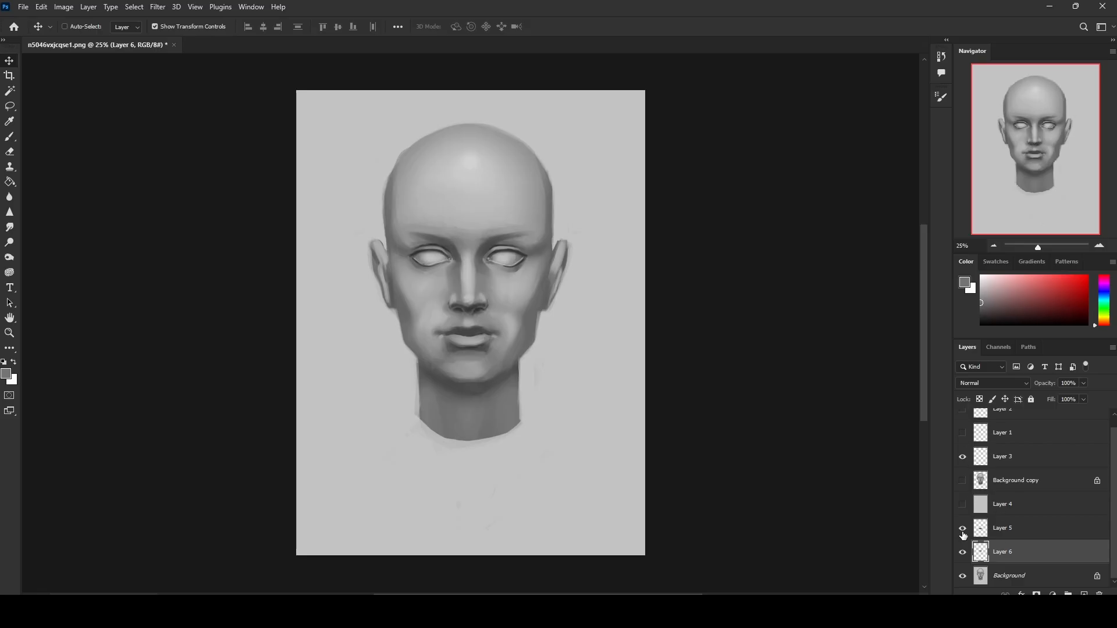
pyautogui.click(963, 552)
pyautogui.click(964, 552)
pyautogui.click(963, 552)
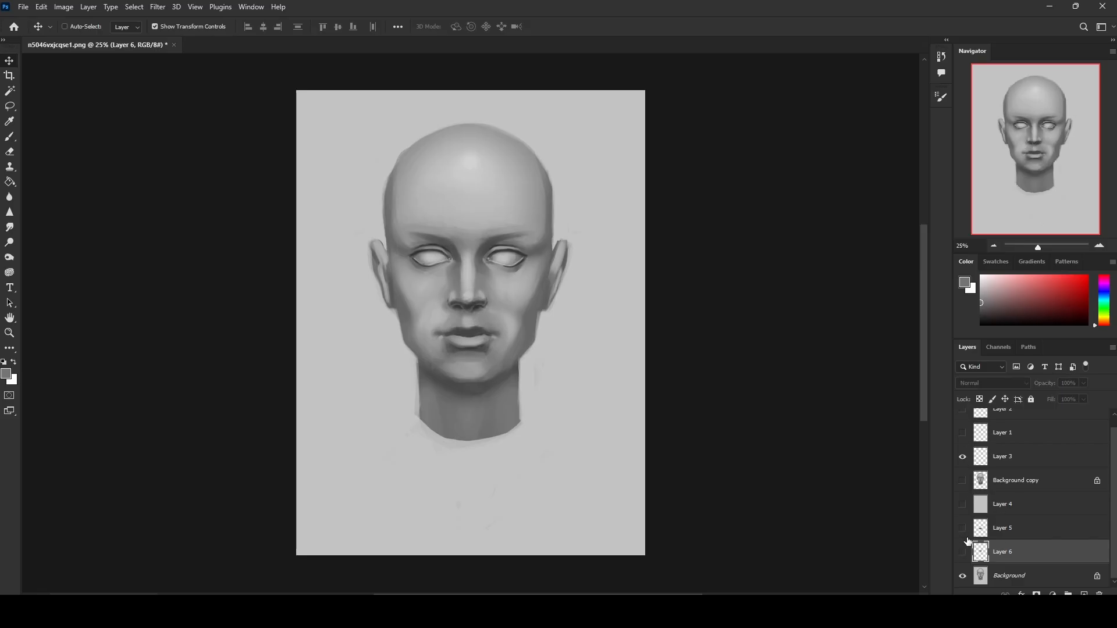
pyautogui.click(963, 551)
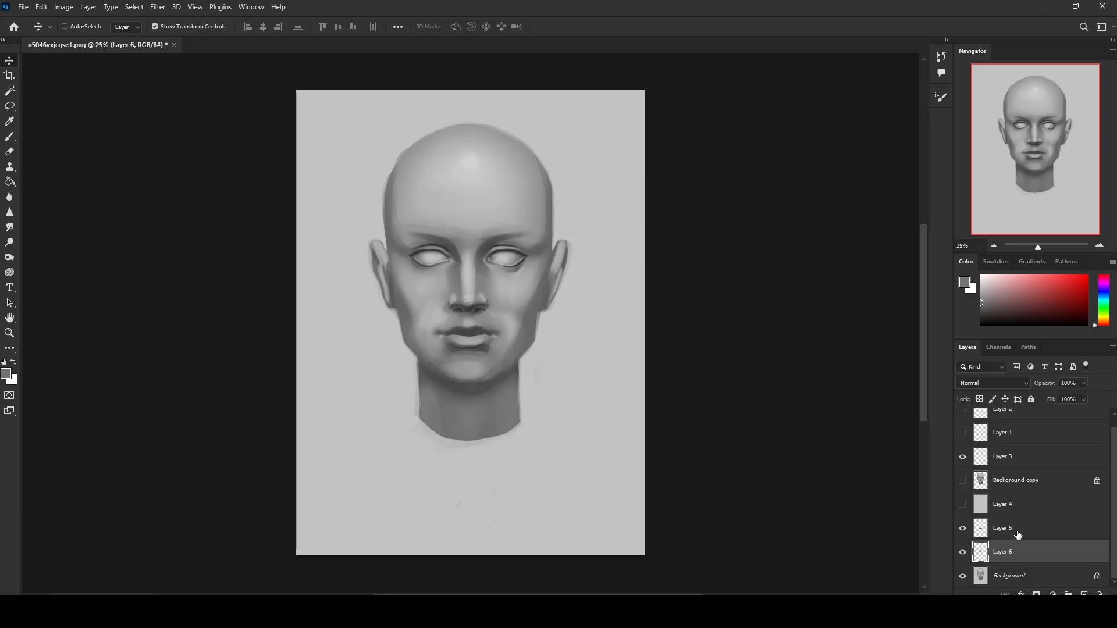
pyautogui.click(963, 551)
pyautogui.click(963, 551)
pyautogui.press('b')
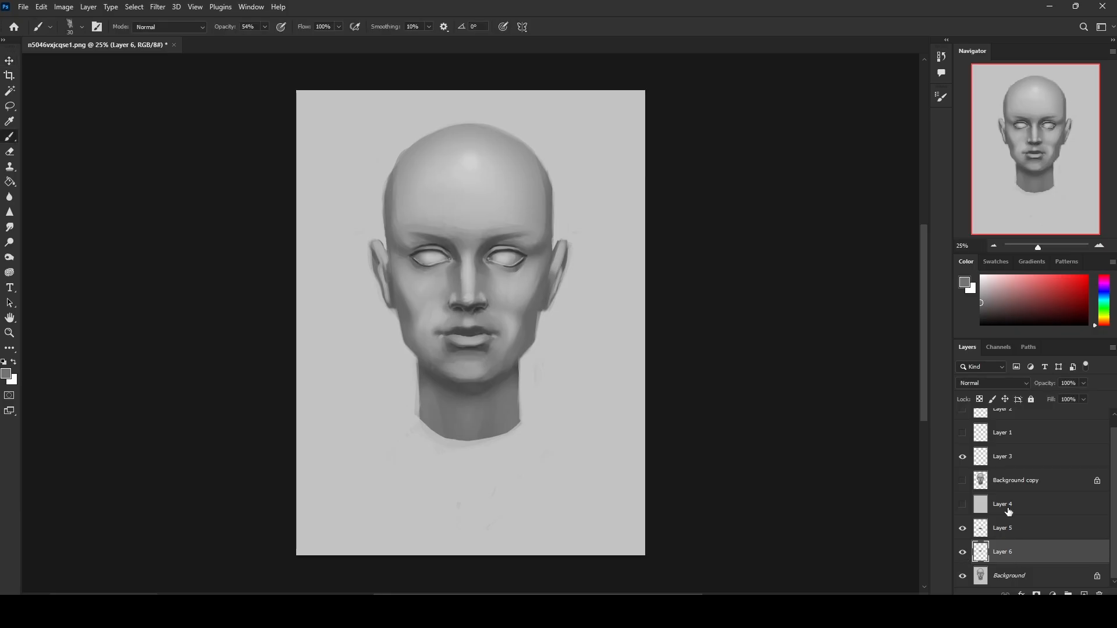
# Step: Merge Layer 5 down into Layer 6 and hide the merged layer
pyautogui.moveTo(963, 551); pyautogui.dragTo(962, 528)
pyautogui.rightClick(1011, 533)
pyautogui.click(1001, 381)
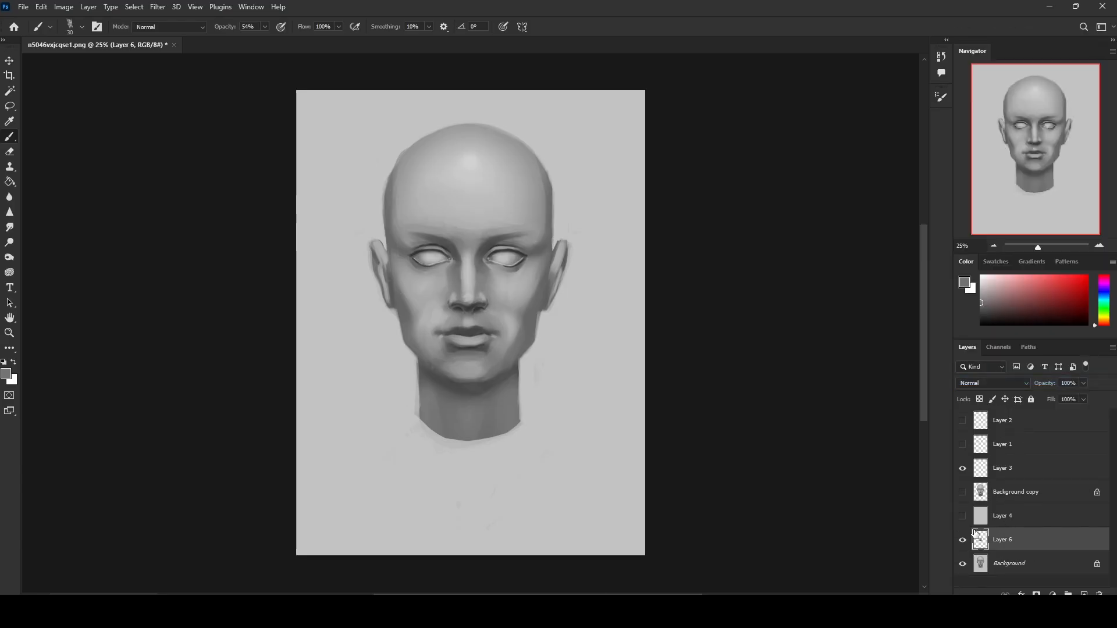
pyautogui.click(964, 544)
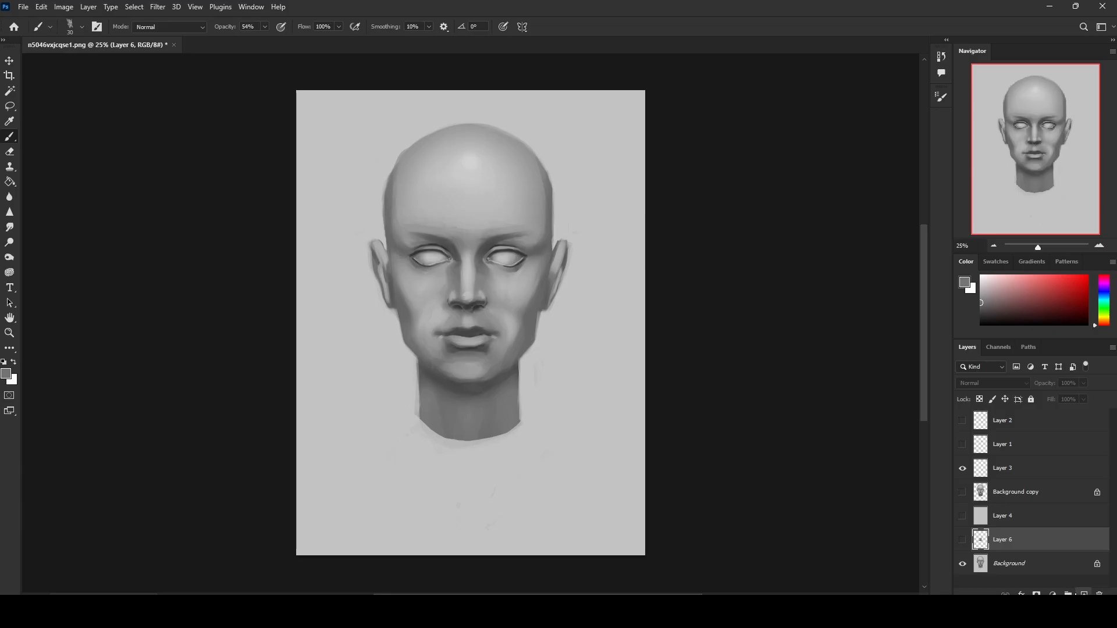
# Step: Add an empty layer above Layer 6 and reset the foreground colour to black
pyautogui.click(1084, 594)
pyautogui.press('d')
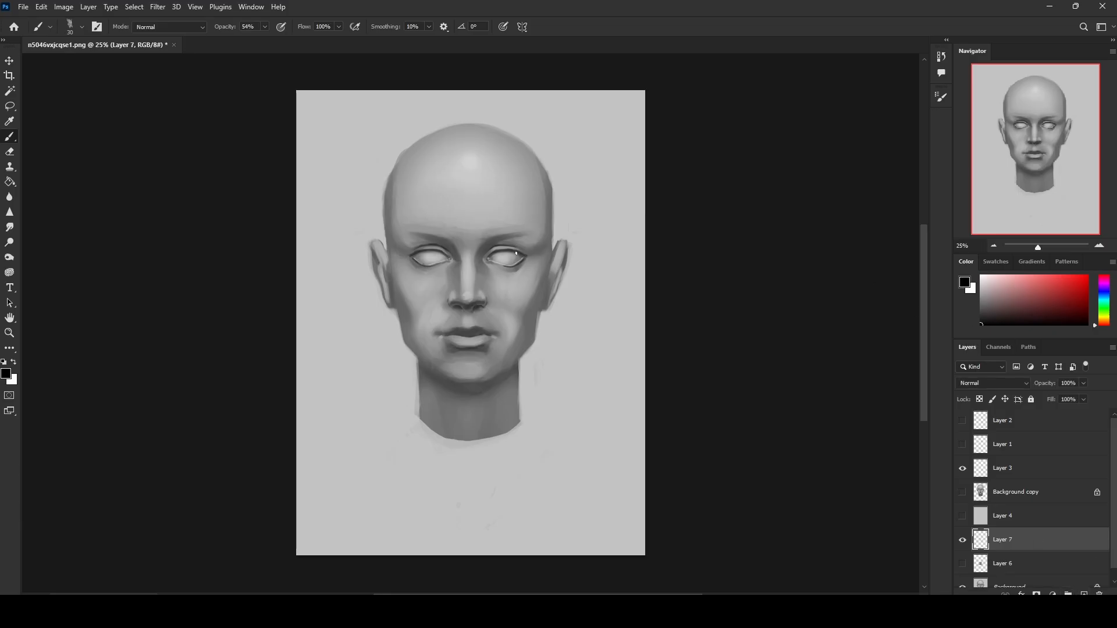
# Step: Brush a downward arrow beside the face, mark the nose base, draw arrows below both mouth corners and stroke the outer eye corner
pyautogui.moveTo(529, 221)
pyautogui.mouseDown()
pyautogui.moveTo(530, 321)
pyautogui.moveTo(546, 312)
pyautogui.mouseUp()
pyautogui.moveTo(415, 215)
pyautogui.mouseDown()
pyautogui.moveTo(407, 352)
pyautogui.moveTo(457, 308)
pyautogui.moveTo(478, 311)
pyautogui.mouseUp()
pyautogui.hotkey('ctrl', 'z')
pyautogui.moveTo(468, 300); pyautogui.dragTo(452, 366)
pyautogui.moveTo(443, 351); pyautogui.dragTo(488, 365)
pyautogui.moveTo(482, 351)
pyautogui.mouseDown()
pyautogui.moveTo(489, 366)
pyautogui.moveTo(502, 353)
pyautogui.mouseUp()
pyautogui.moveTo(419, 254); pyautogui.dragTo(395, 266)
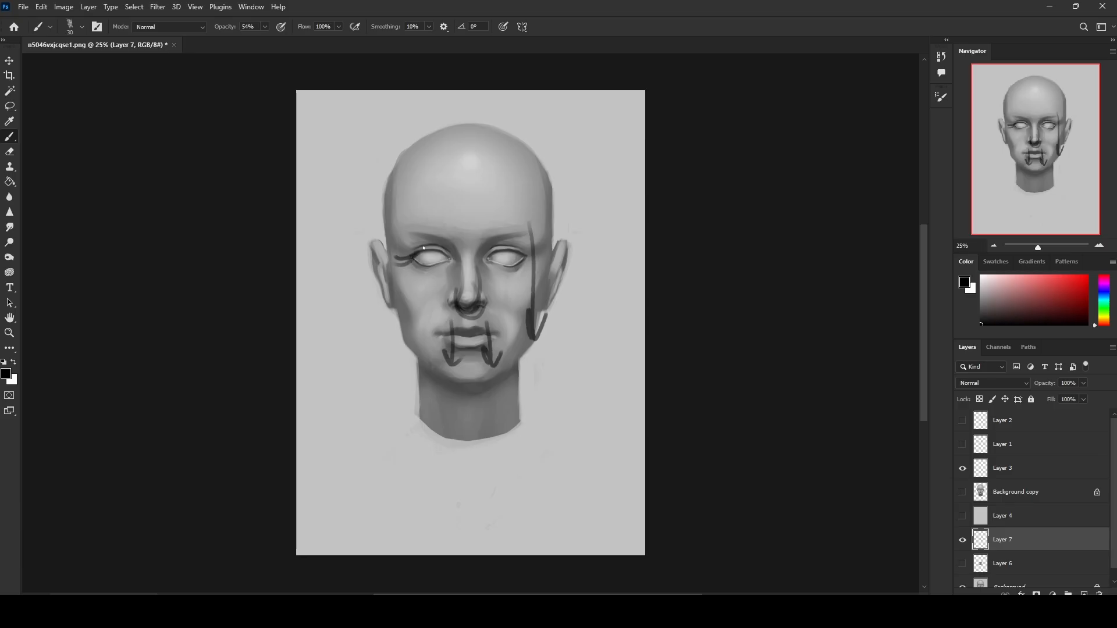
# Step: Add a downward arrow near the ear, brow strokes, and long arrows running from the eyes down past the mouth
pyautogui.moveTo(537, 240)
pyautogui.mouseDown()
pyautogui.moveTo(540, 311)
pyautogui.moveTo(531, 295)
pyautogui.moveTo(554, 303)
pyautogui.mouseUp()
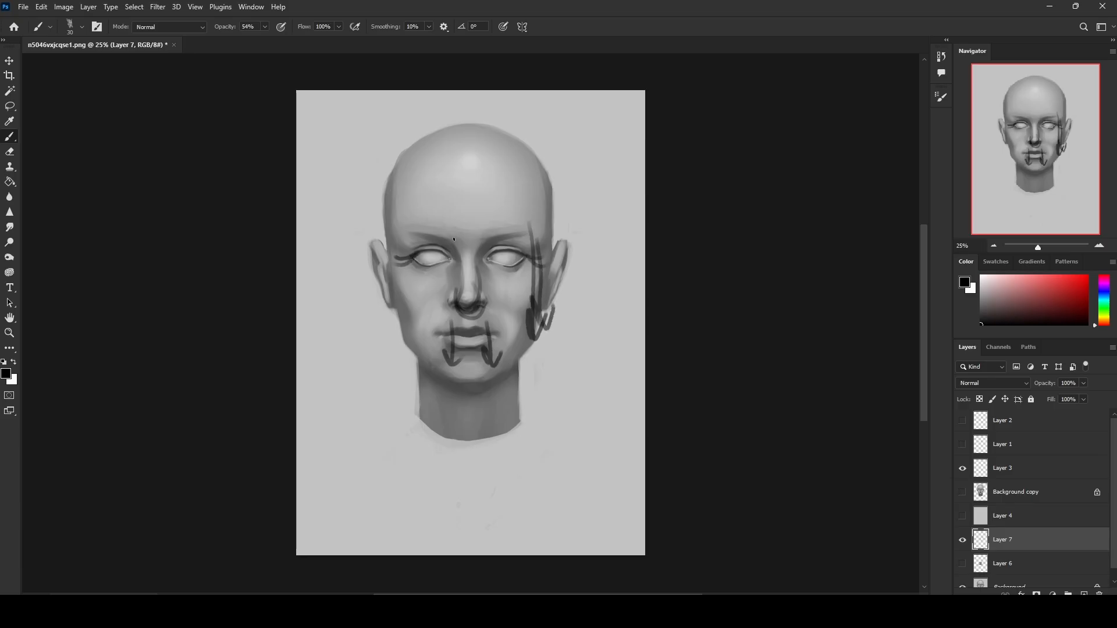
pyautogui.moveTo(454, 239)
pyautogui.mouseDown()
pyautogui.moveTo(393, 239)
pyautogui.moveTo(524, 240)
pyautogui.mouseUp()
pyautogui.moveTo(472, 234)
pyautogui.mouseDown()
pyautogui.moveTo(499, 249)
pyautogui.moveTo(494, 375)
pyautogui.moveTo(518, 349)
pyautogui.mouseUp()
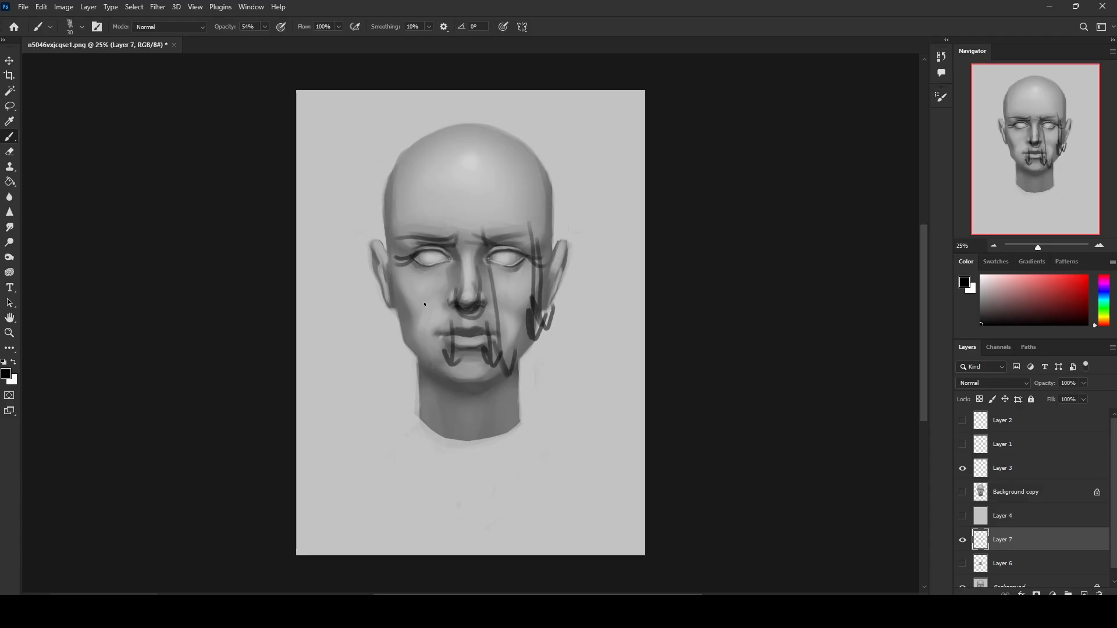
pyautogui.moveTo(429, 260)
pyautogui.mouseDown()
pyautogui.moveTo(439, 382)
pyautogui.moveTo(455, 362)
pyautogui.mouseUp()
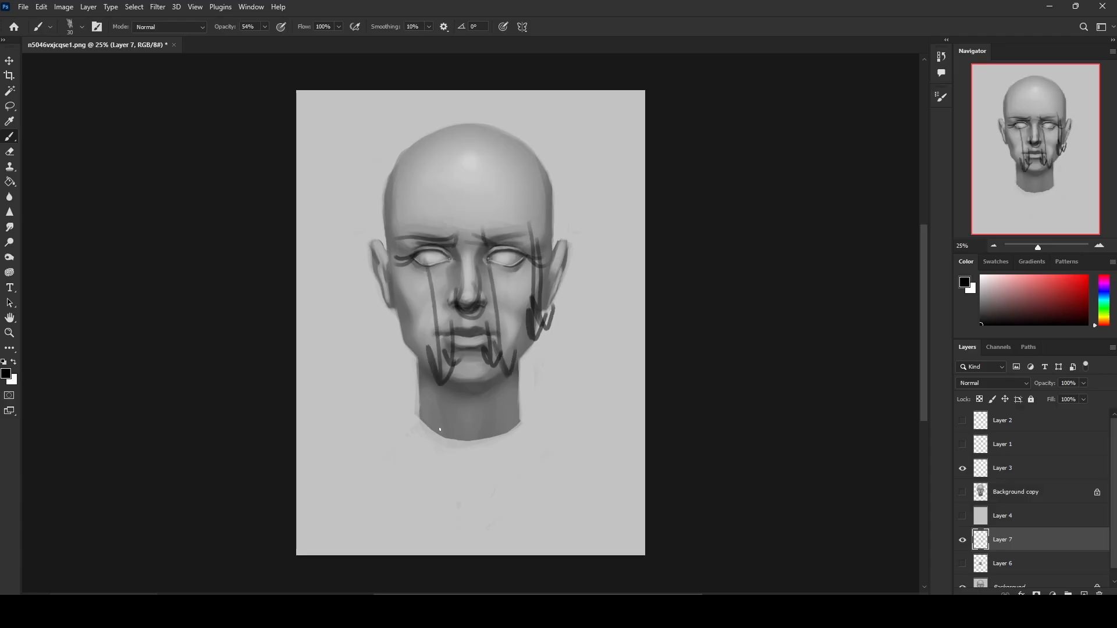
# Step: Undo all the marking strokes on Layer 7
pyautogui.hotkey('ctrl', 'z')
pyautogui.hotkey('ctrl', 'z')
pyautogui.hotkey('ctrl', 'z')
pyautogui.hotkey('ctrl', 'z')
pyautogui.hotkey('ctrl', 'z')
pyautogui.hotkey('ctrl', 'z')
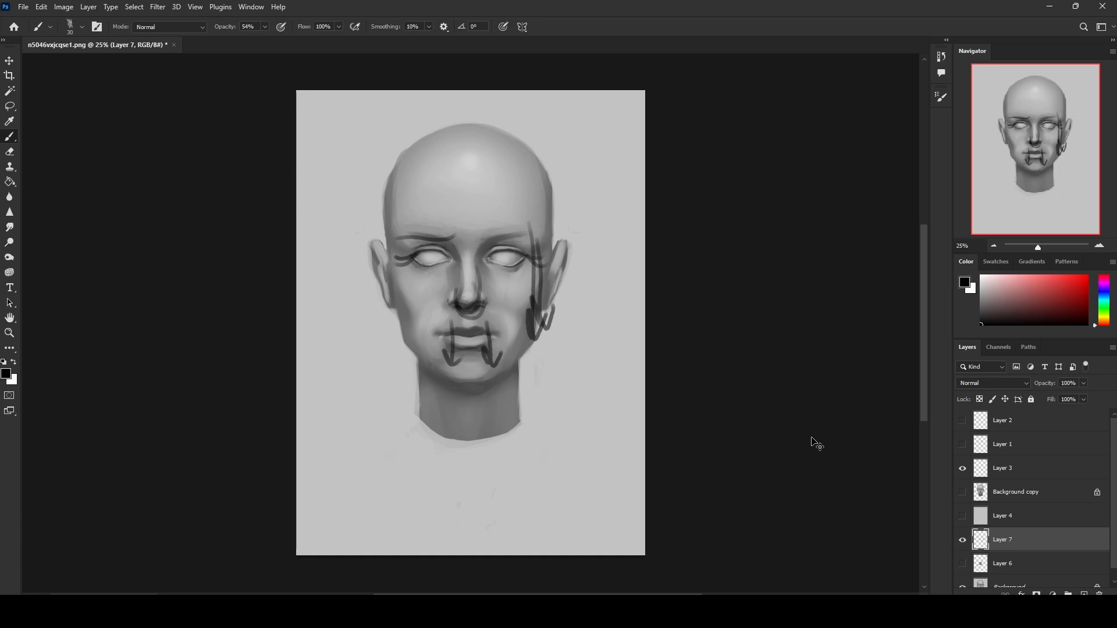
pyautogui.hotkey('ctrl', 'z')
pyautogui.hotkey('ctrl', 'z')
pyautogui.hotkey('ctrl', 'z')
pyautogui.hotkey('ctrl', 'z')
pyautogui.hotkey('ctrl', 'z')
pyautogui.hotkey('ctrl', 'z')
pyautogui.hotkey('ctrl', 'z')
pyautogui.hotkey('ctrl', 'z')
pyautogui.hotkey('ctrl', 'z')
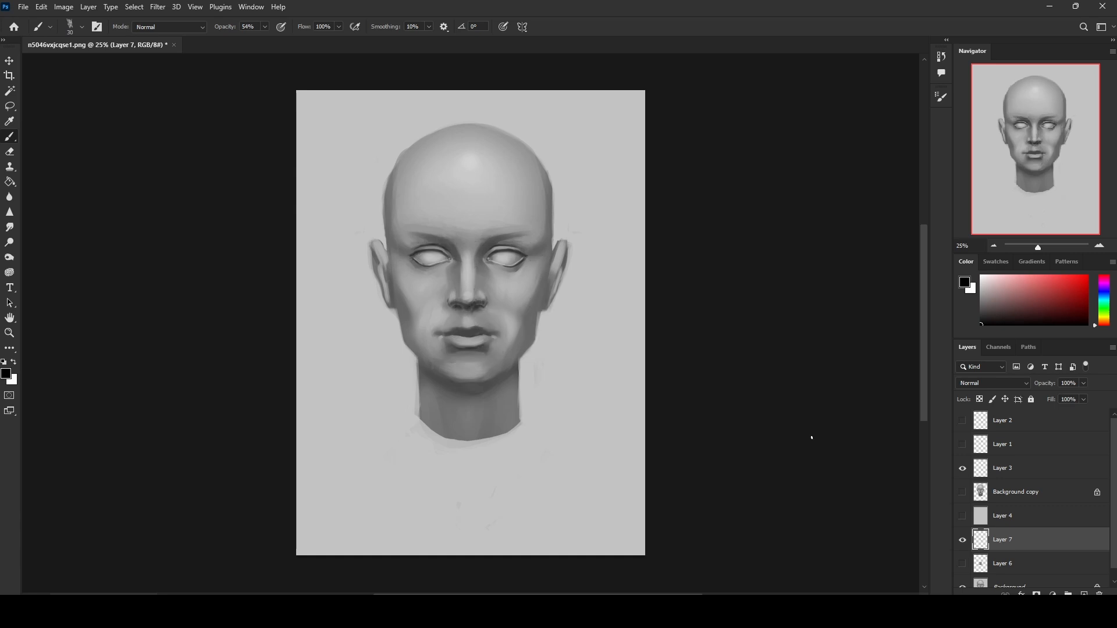
# Step: Hide Layer 7 and merge Layer 6 down into the Background after toggling it for comparison
pyautogui.scroll(-1, 1113, 487)
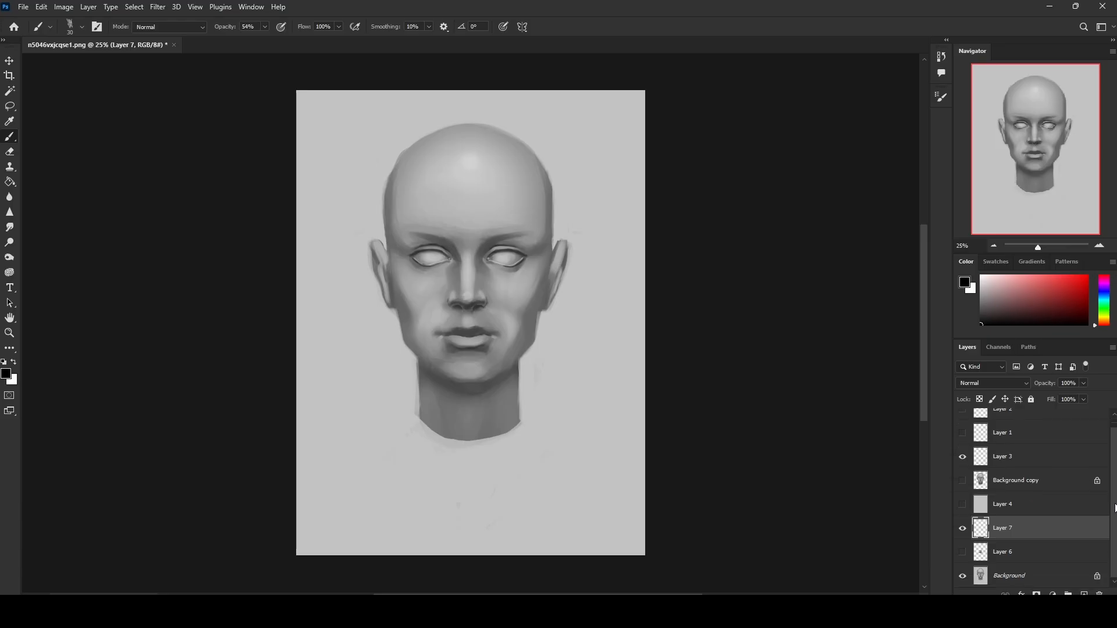
pyautogui.click(962, 529)
pyautogui.click(963, 553)
pyautogui.click(962, 554)
pyautogui.click(963, 553)
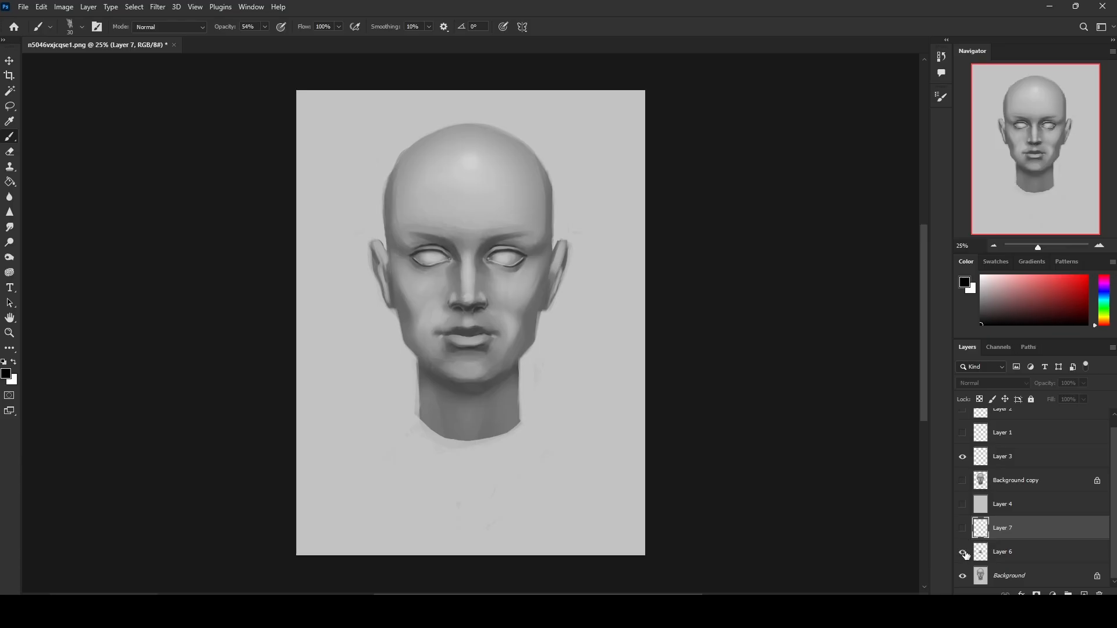
pyautogui.rightClick(1012, 555)
pyautogui.click(1015, 404)
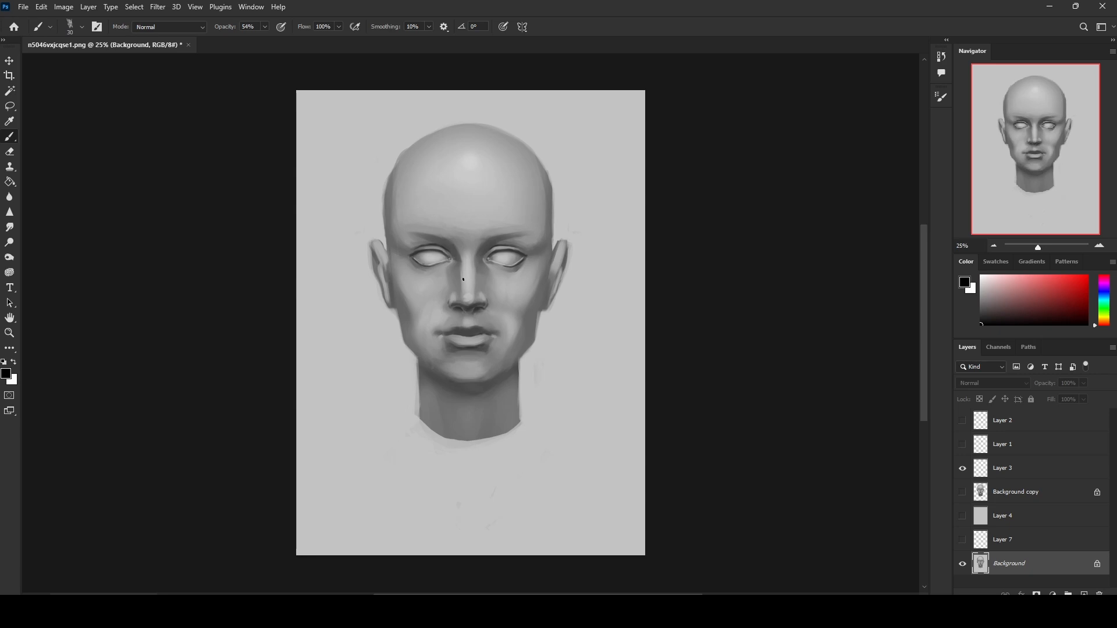
# Step: Show the Background copy and copy a lassoed area around the nose, mouth and chin onto a new layer above it
pyautogui.press('l')
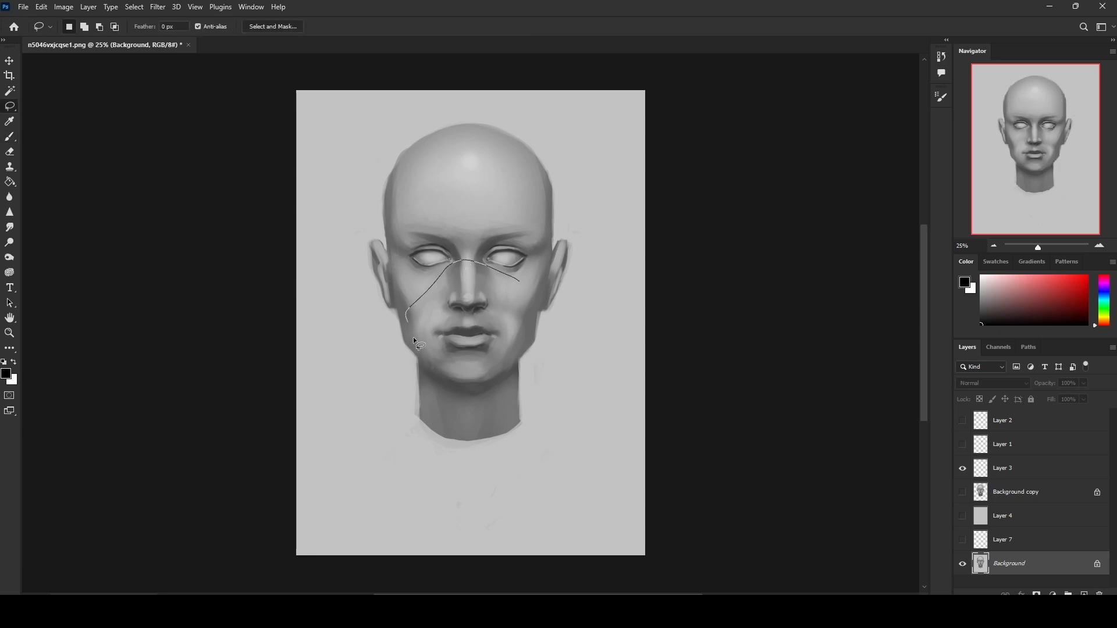
pyautogui.moveTo(526, 315); pyautogui.dragTo(519, 281)
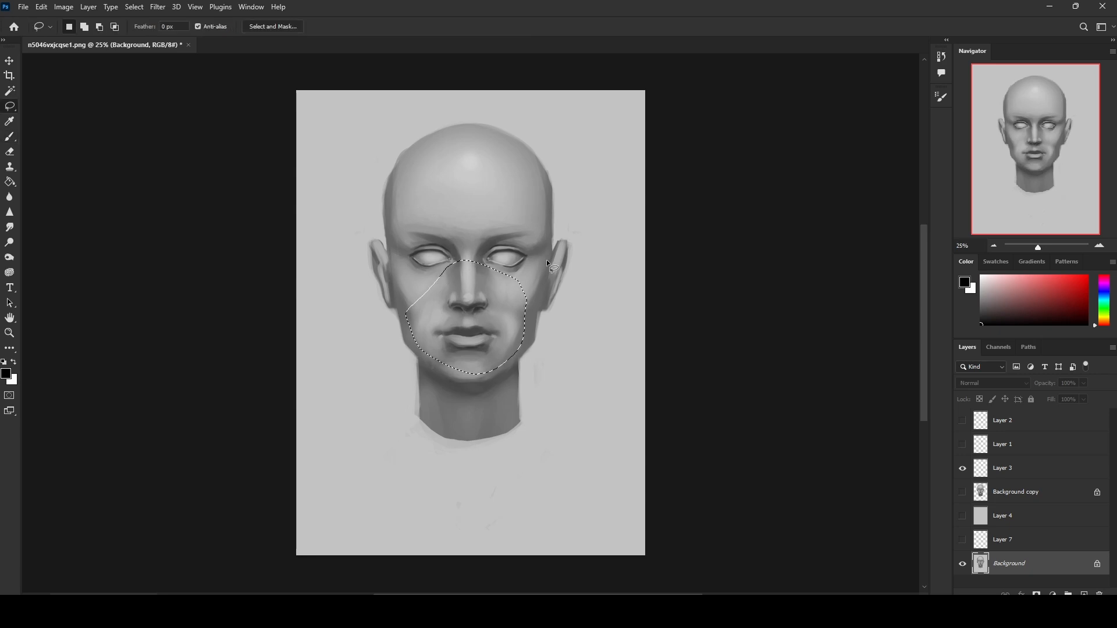
pyautogui.click(963, 492)
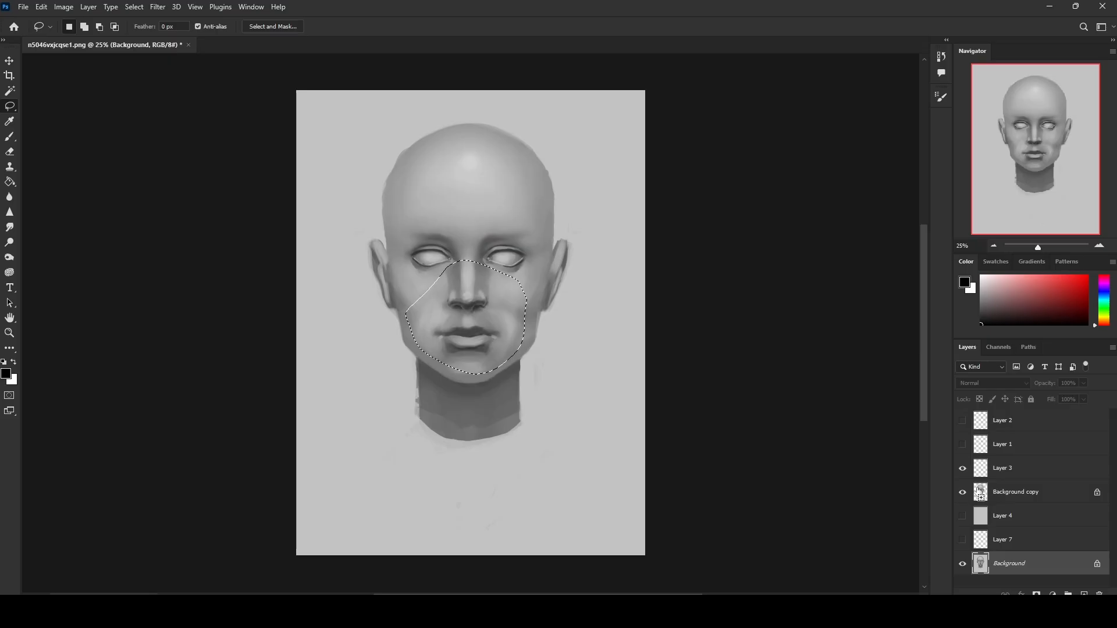
pyautogui.keyDown('shift'); pyautogui.click(1000, 496); pyautogui.keyUp('shift')
pyautogui.hotkey('ctrl', 'j')
# Step: Merge the copied lower-face layer down into the Background copy and return to the Brush tool
pyautogui.press('e')
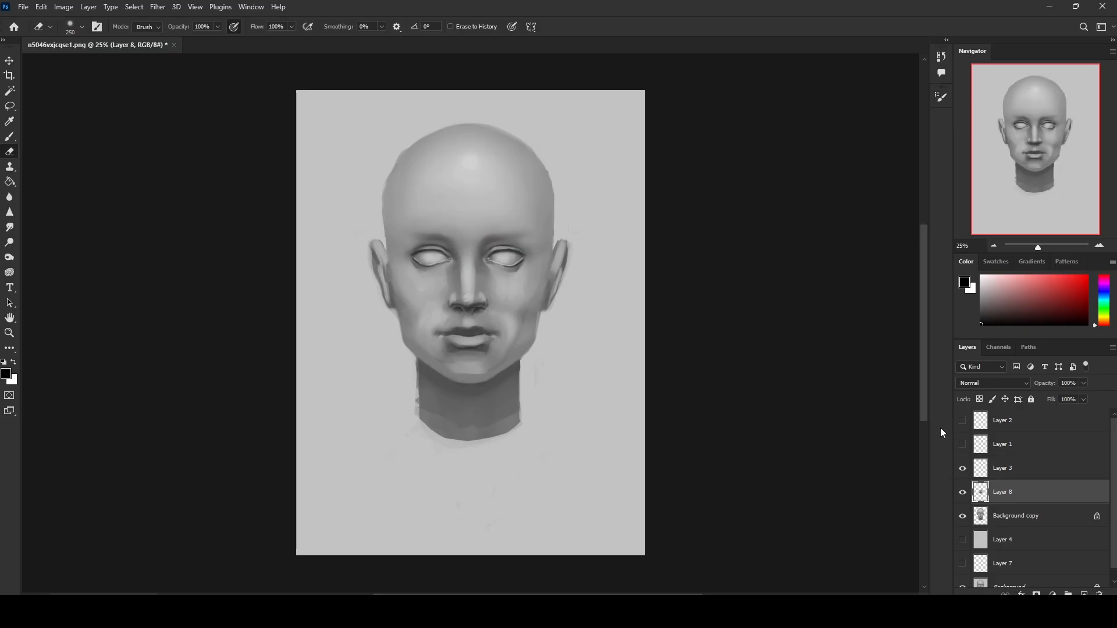
pyautogui.rightClick(1033, 497)
pyautogui.click(946, 454)
pyautogui.press('b')
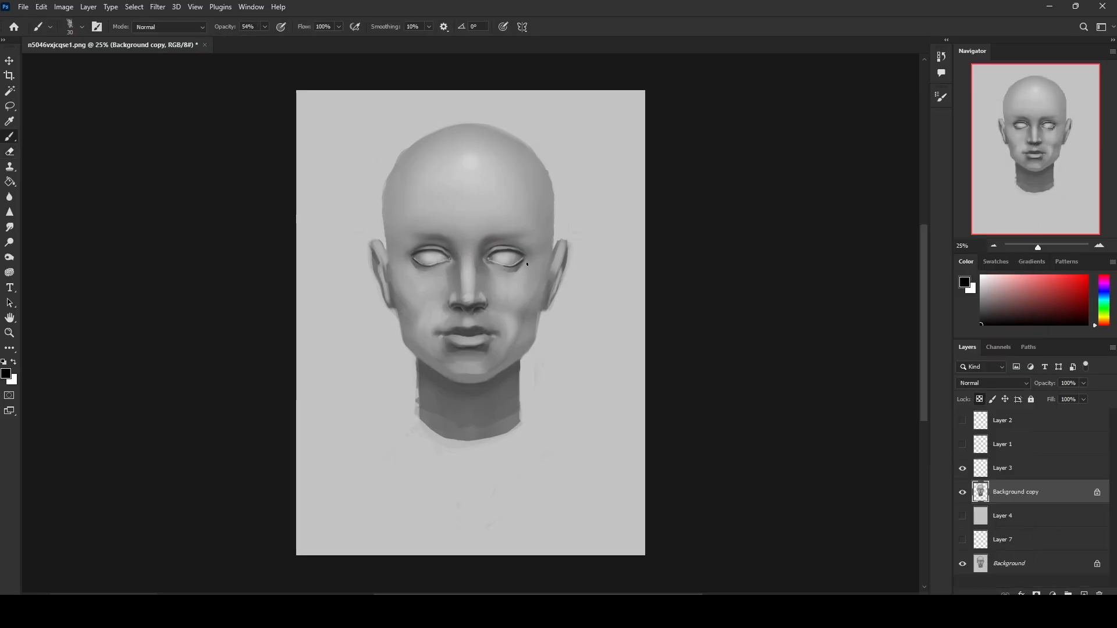
# Step: Open the Background copy in Liquify and warp the lower edge of the viewer's-right eye using Forward Warp at size 200
pyautogui.click(157, 6)
pyautogui.click(196, 118)
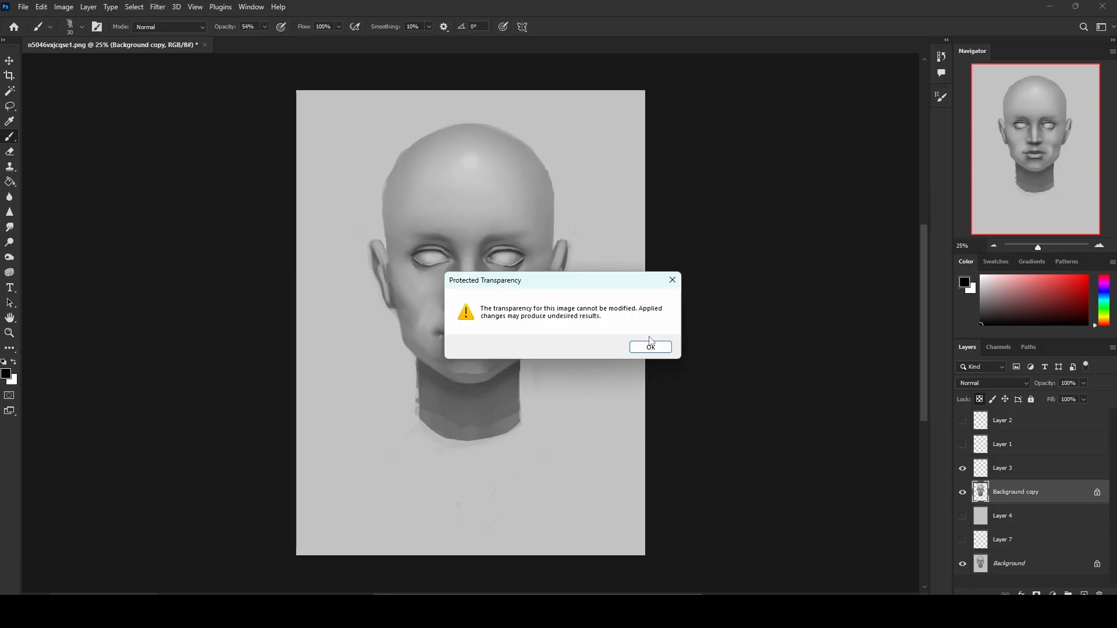
pyautogui.click(654, 348)
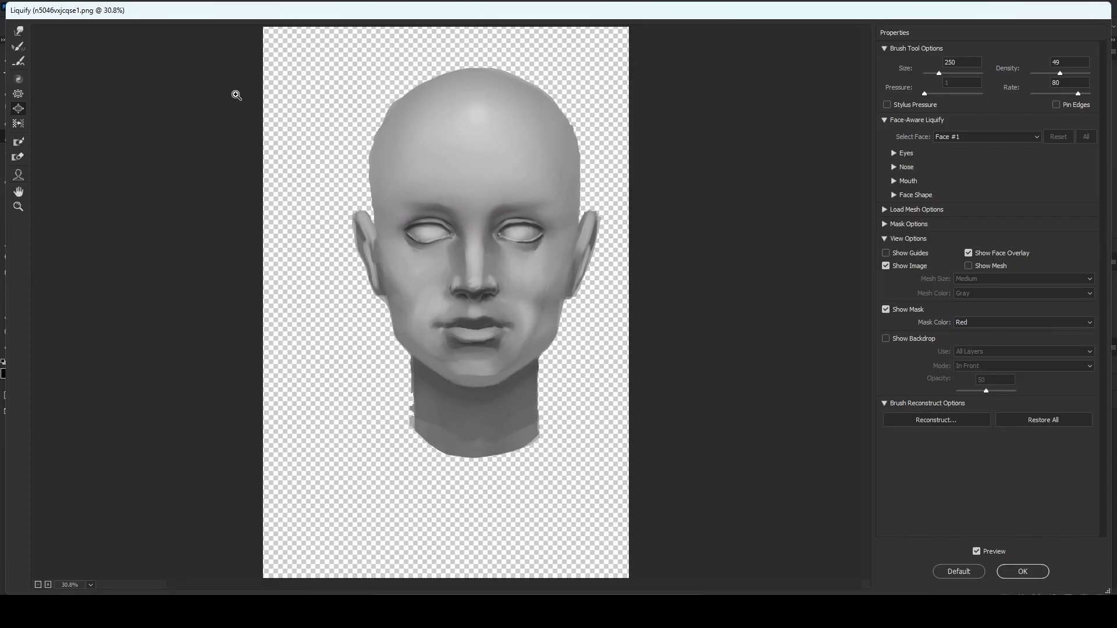
pyautogui.click(18, 31)
pyautogui.moveTo(546, 234); pyautogui.dragTo(541, 231)
pyautogui.hotkey('ctrl', 'z')
pyautogui.press(']')
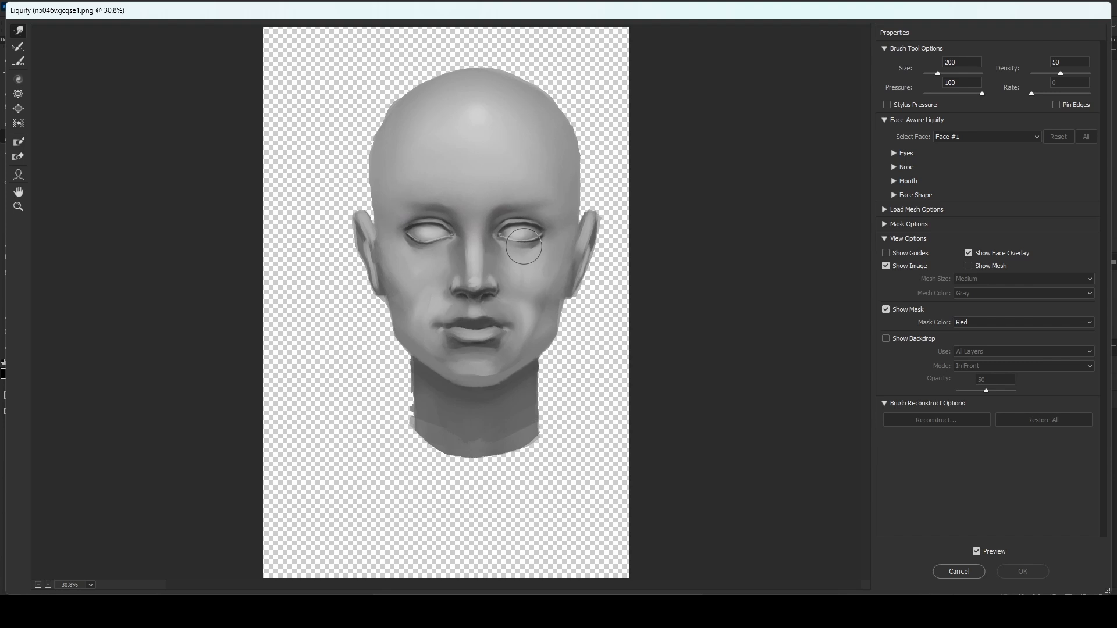
pyautogui.moveTo(526, 249); pyautogui.dragTo(522, 244)
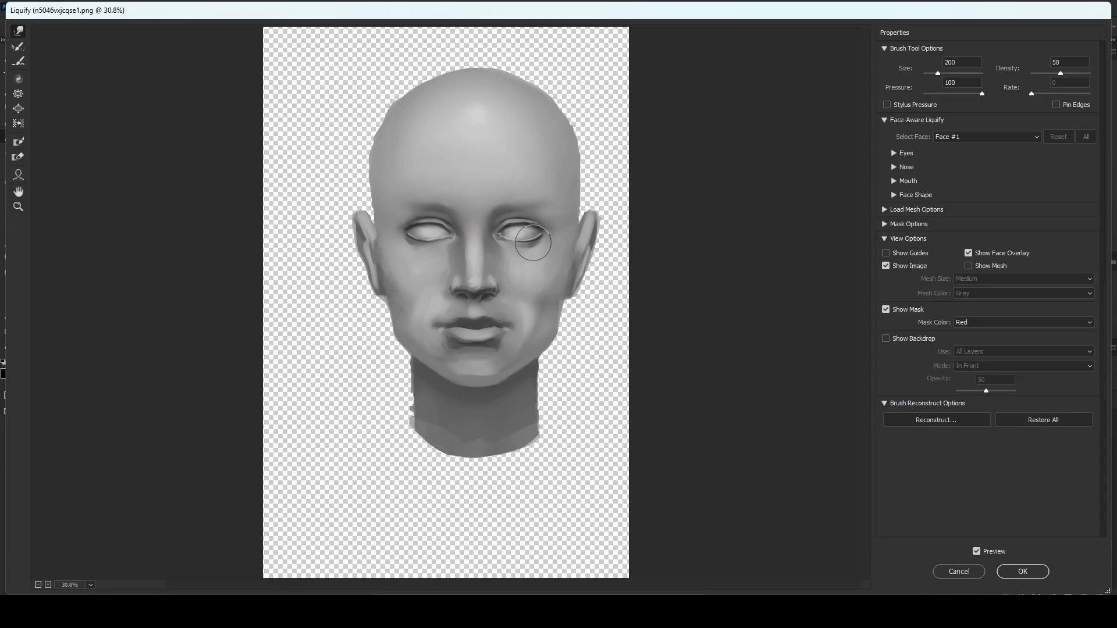
# Step: Refine the shape of both eyes with Forward Warp at size 200 and apply Liquify after comparing with the preview off
pyautogui.press('[')
pyautogui.press(']')
pyautogui.press(']')
pyautogui.press(']')
pyautogui.press('[')
pyautogui.press('[')
pyautogui.press('p')
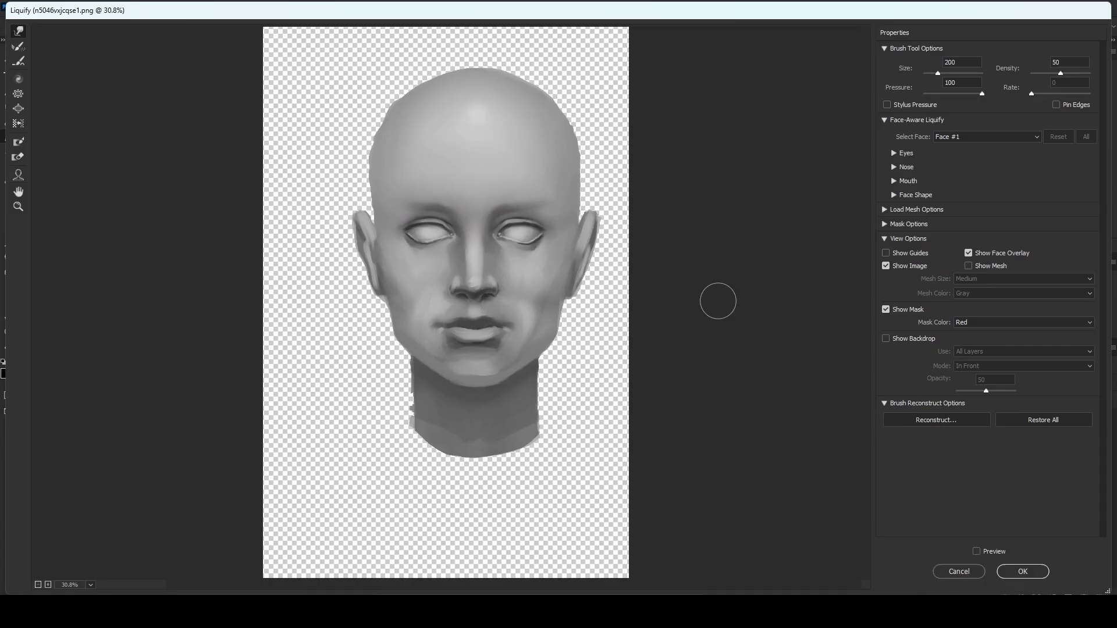
pyautogui.press('p')
pyautogui.press('p')
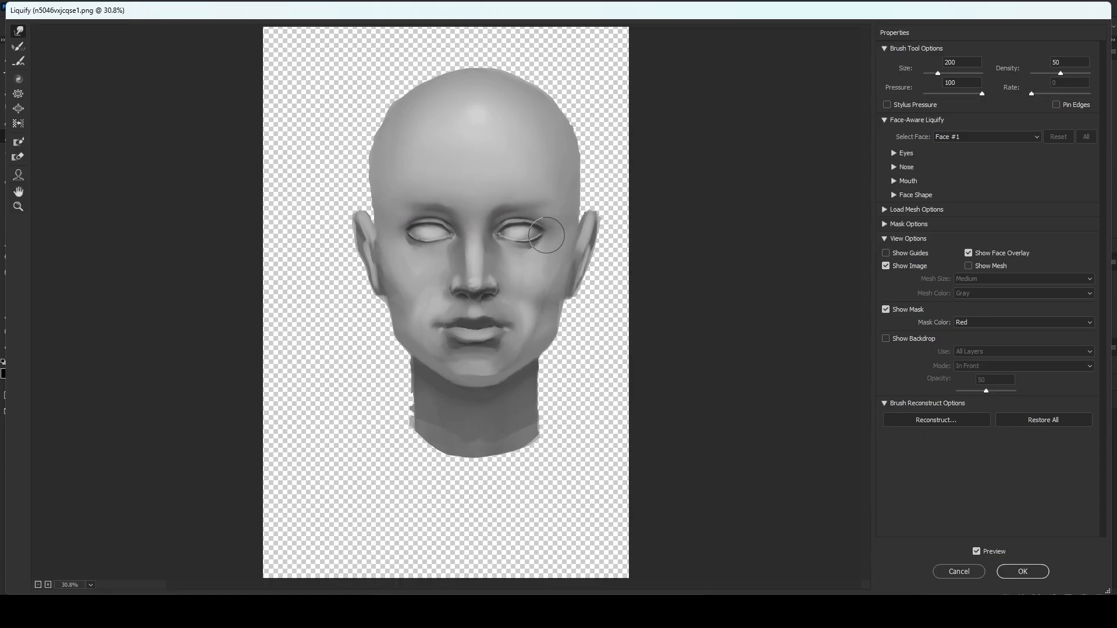
pyautogui.click(1022, 572)
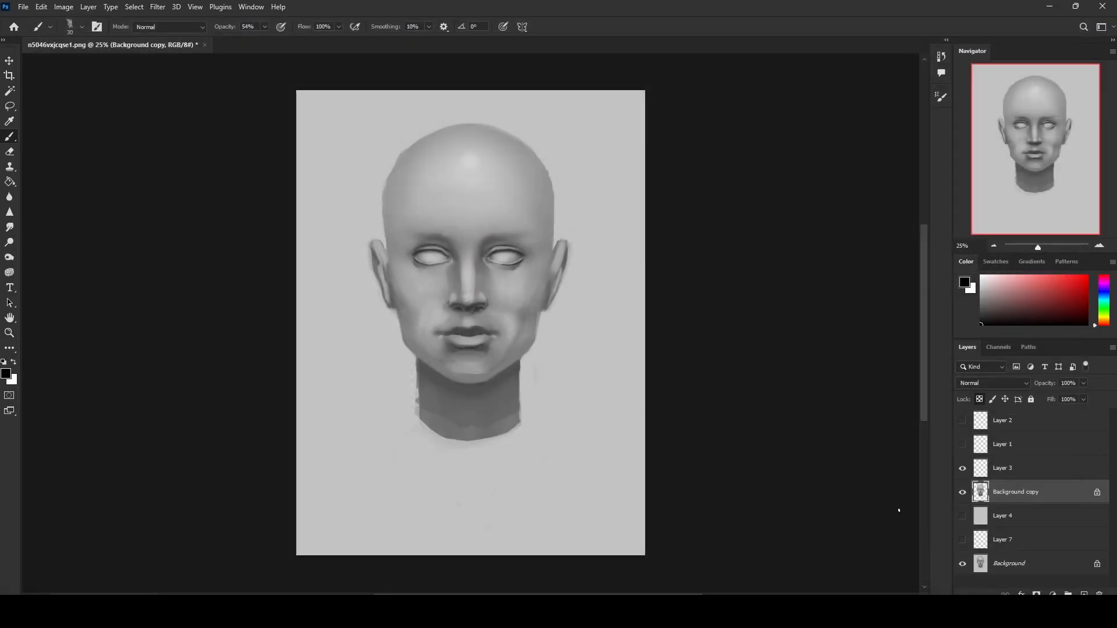
# Step: Compare the liquified head with the original by toggling the Background copy
pyautogui.click(963, 493)
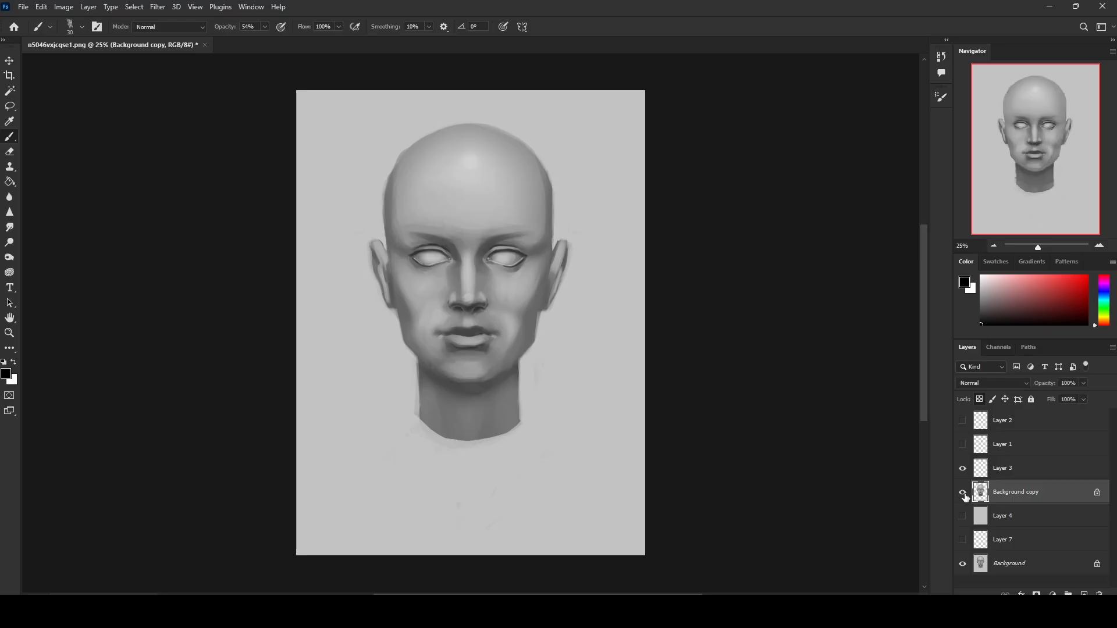
pyautogui.click(963, 494)
pyautogui.click(965, 494)
pyautogui.click(964, 494)
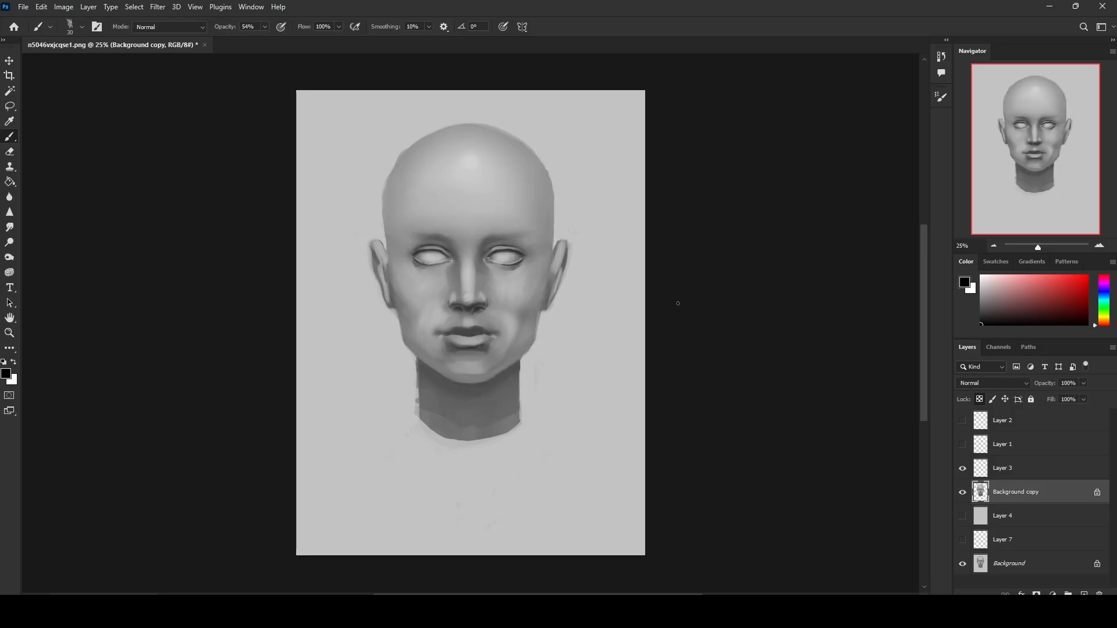
# Step: Check Layer 1 by toggling it, and make Layer 2 with the irises visible and active
pyautogui.click(963, 445)
pyautogui.click(963, 445)
pyautogui.click(963, 421)
pyautogui.click(1002, 421)
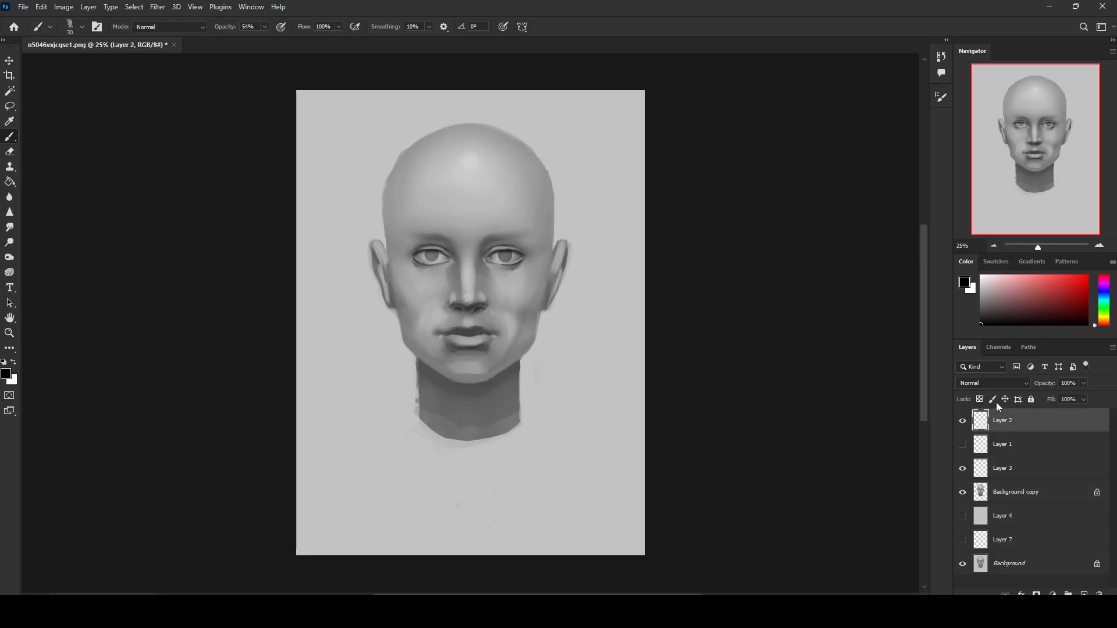
# Step: Lasso the viewer's-right iris on Layer 2, nudge it to fit the reshaped eye, and deselect it
pyautogui.press('v')
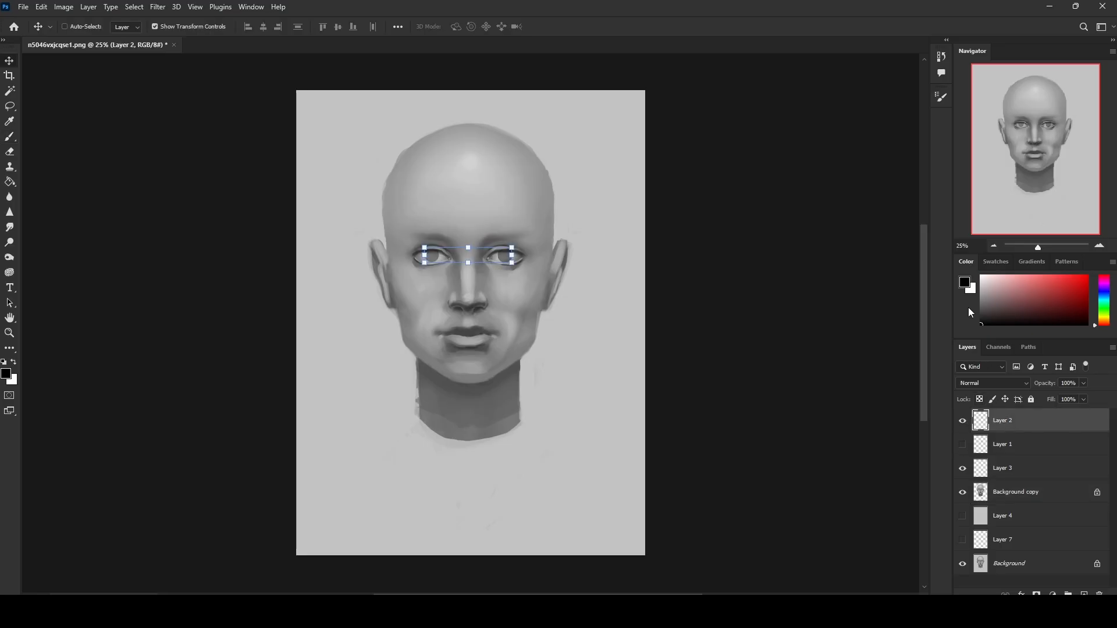
pyautogui.press('l')
pyautogui.moveTo(517, 248)
pyautogui.mouseDown()
pyautogui.moveTo(531, 279)
pyautogui.moveTo(513, 227)
pyautogui.mouseUp()
pyautogui.hotkey('ctrl', 'd')
pyautogui.press('v')
pyautogui.press('m')
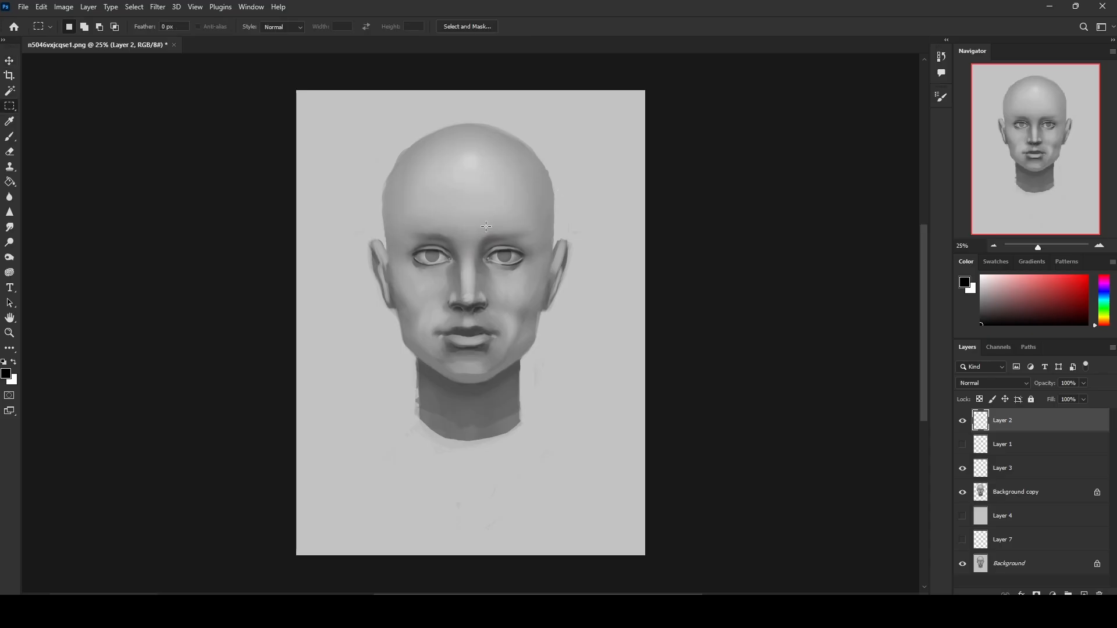
pyautogui.hotkey('ctrl', '+')
pyautogui.press('v')
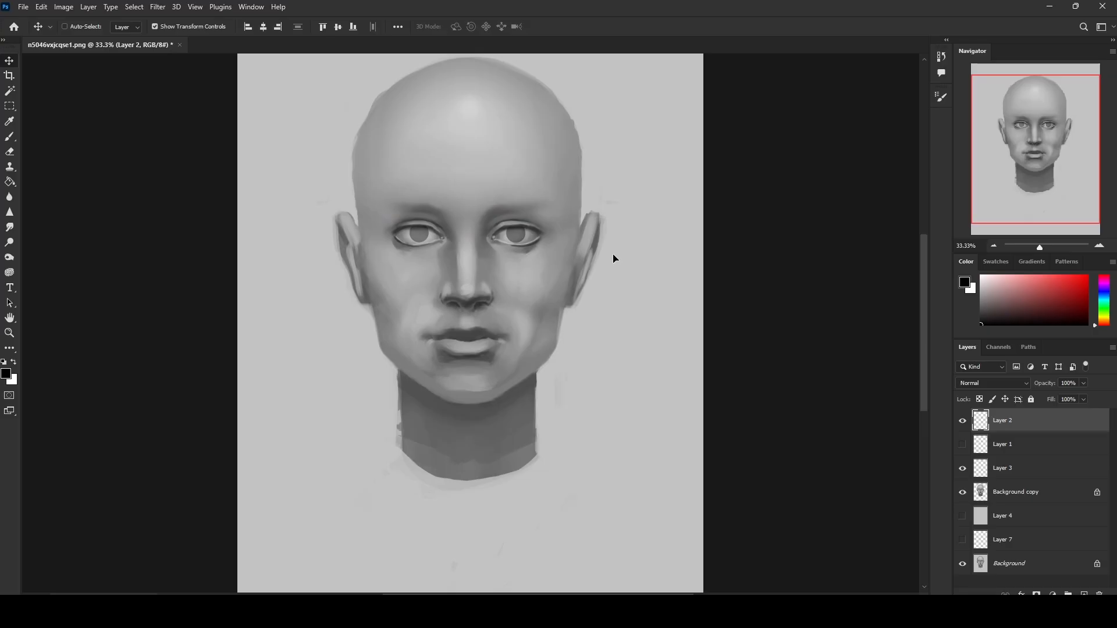
pyautogui.press('m')
pyautogui.rightClick(514, 227)
pyautogui.click(541, 239)
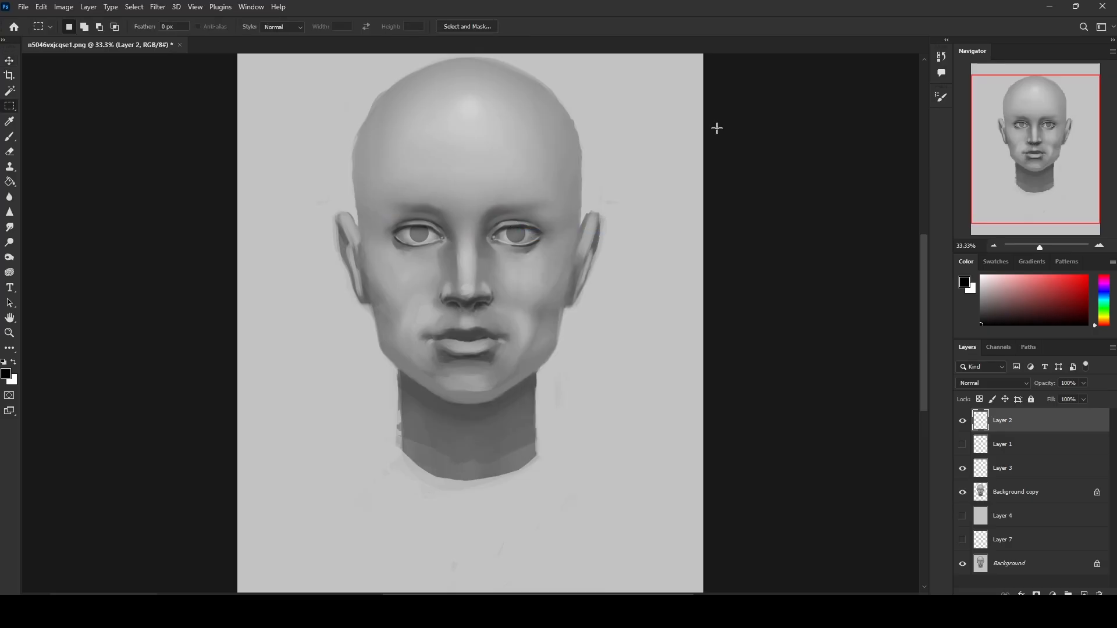
# Step: Lasso the viewer's-left eye area on Layer 2 and nudge its iris into place
pyautogui.press('l')
pyautogui.moveTo(442, 218); pyautogui.dragTo(445, 236)
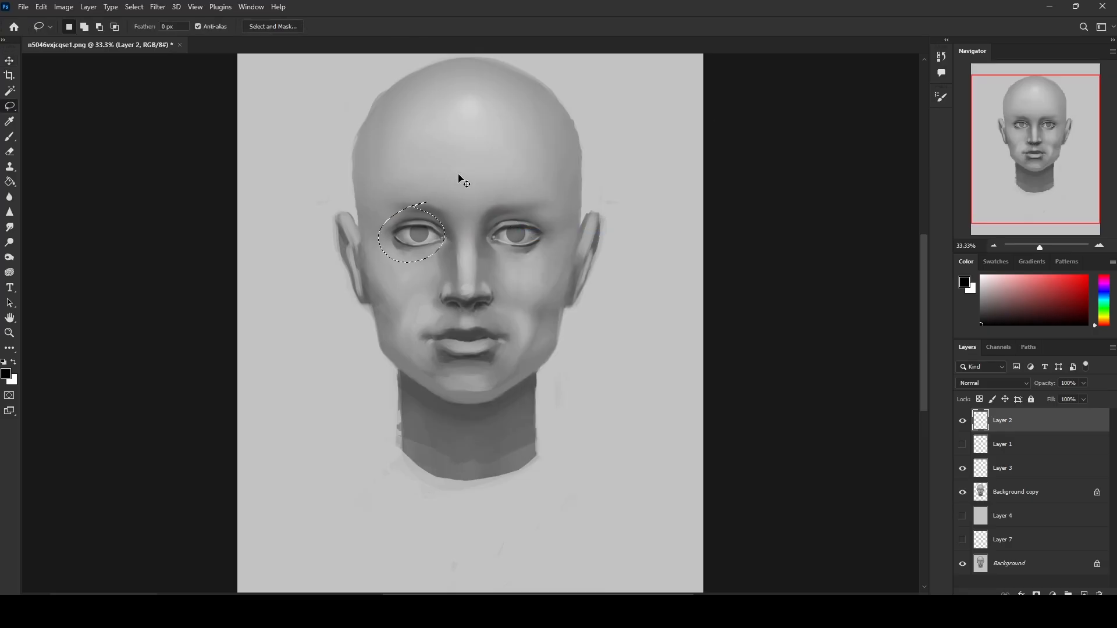
pyautogui.press('v')
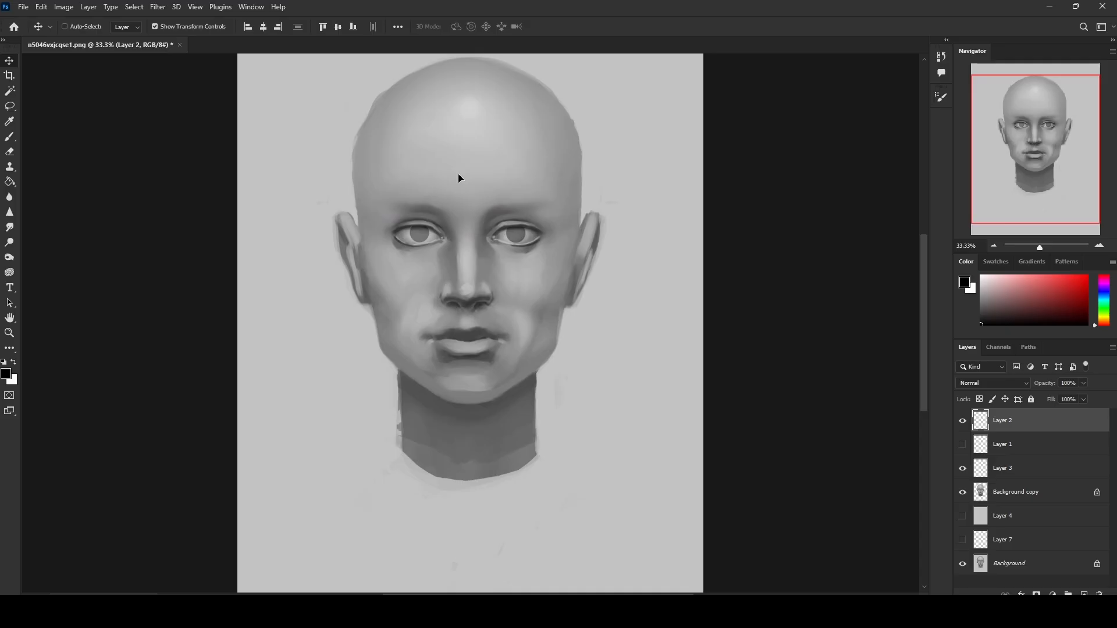
# Step: Lasso the viewer's-right eye area on Layer 2, fine-tune its iris position, and clear the selection
pyautogui.press('l')
pyautogui.moveTo(499, 232); pyautogui.dragTo(547, 228)
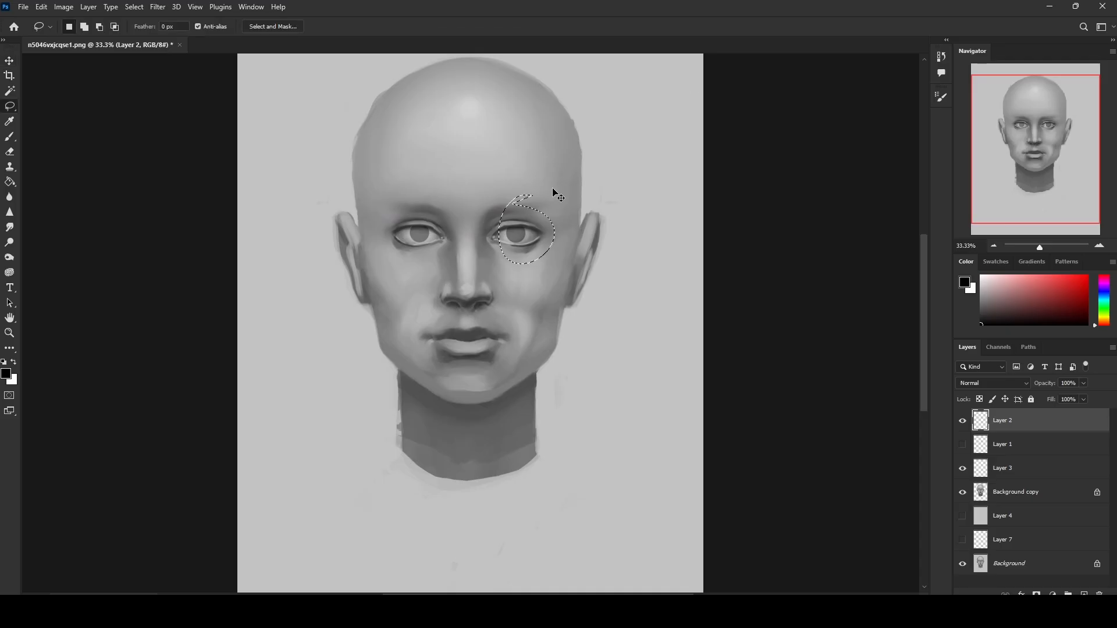
pyautogui.press('v')
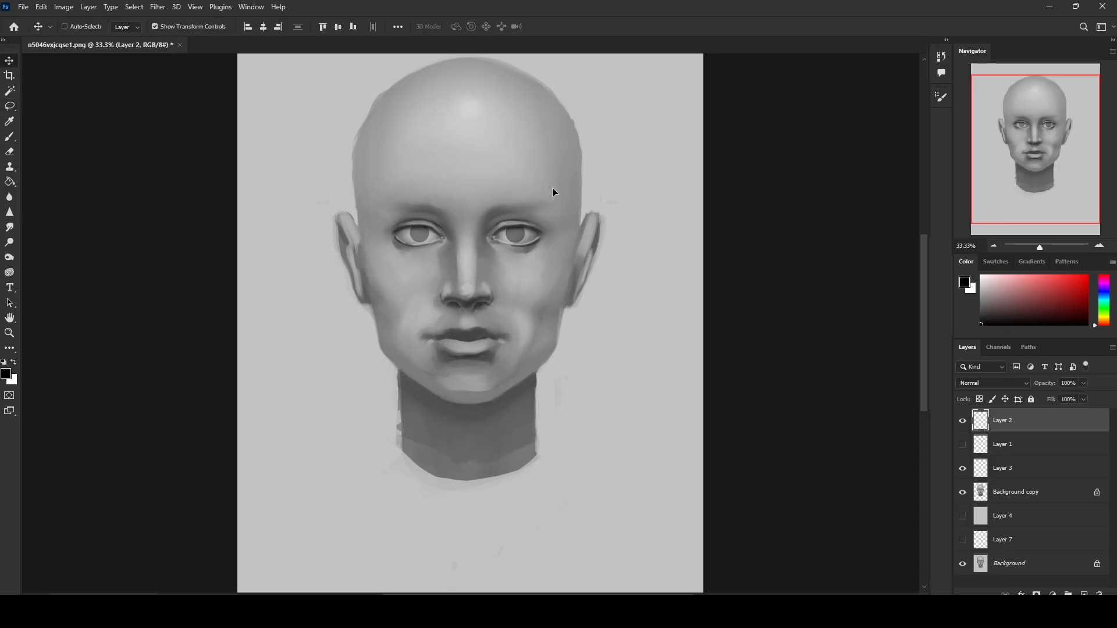
pyautogui.press('m')
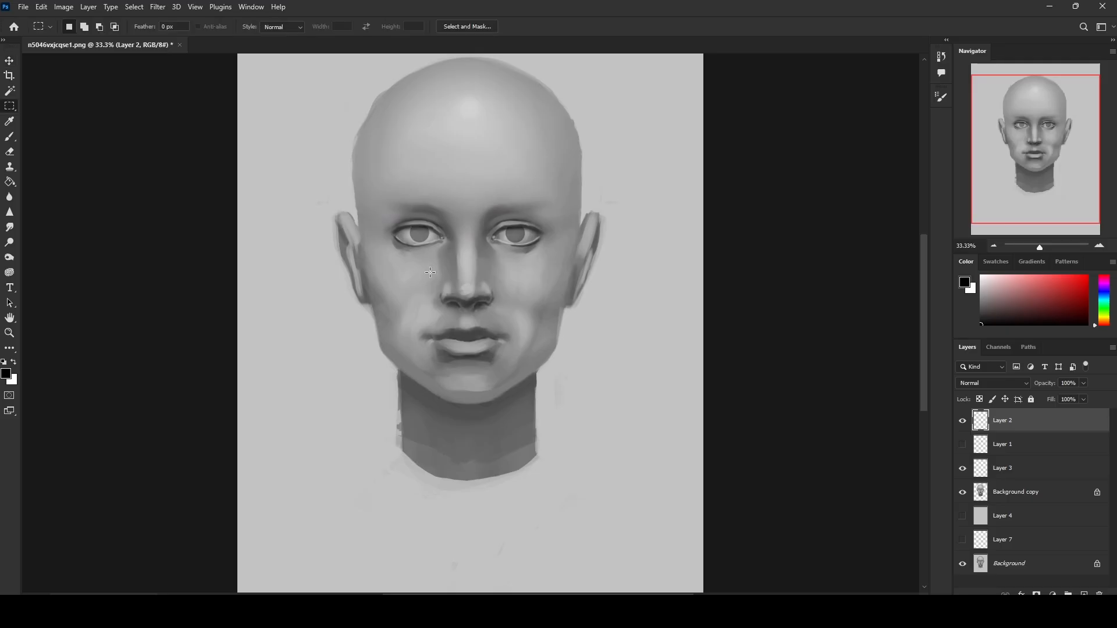
pyautogui.rightClick(504, 238)
pyautogui.click(530, 247)
pyautogui.hotkey('ctrl', '-')
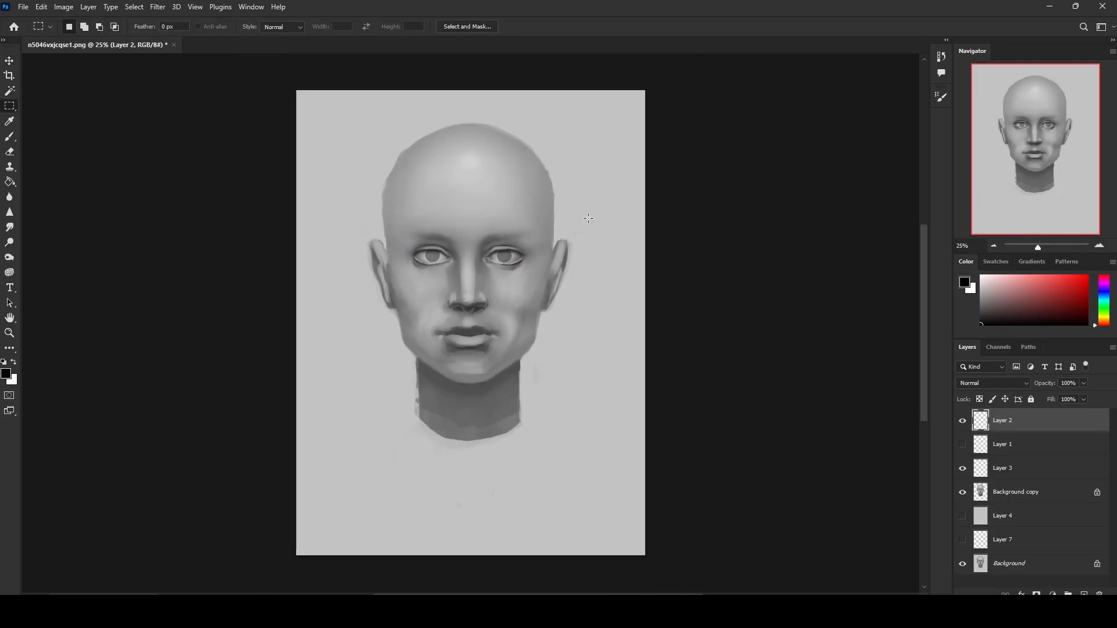
# Step: Lasso around the viewer's-right eye on Layer 2 and nudge its iris to refine the gaze
pyautogui.press('v')
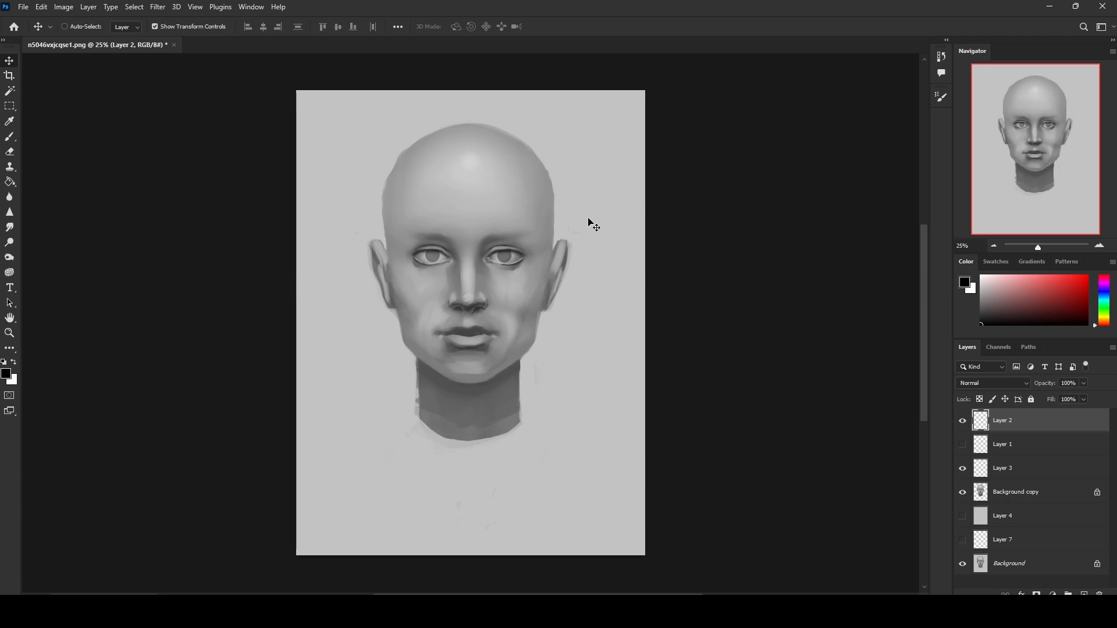
pyautogui.press('z')
pyautogui.moveTo(425, 224); pyautogui.dragTo(547, 332)
pyautogui.press('l')
pyautogui.moveTo(583, 184)
pyautogui.mouseDown()
pyautogui.moveTo(602, 213)
pyautogui.moveTo(591, 185)
pyautogui.mouseUp()
pyautogui.press('v')
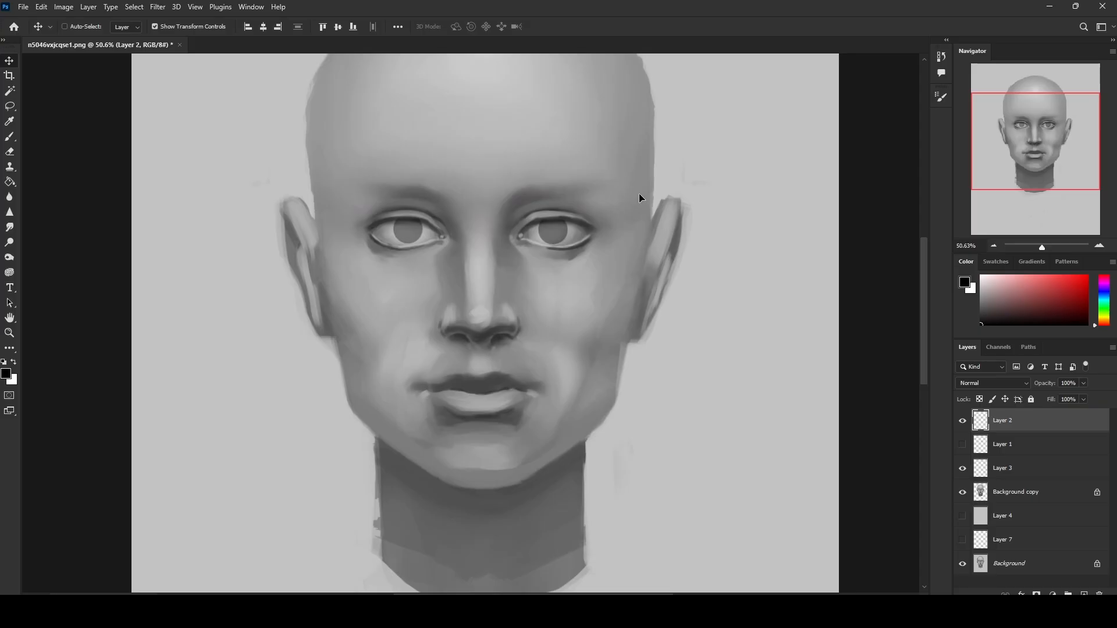
# Step: Compare the whole face with and without the irises by hiding and showing Layer 2
pyautogui.hotkey('ctrl', '0')
pyautogui.click(962, 422)
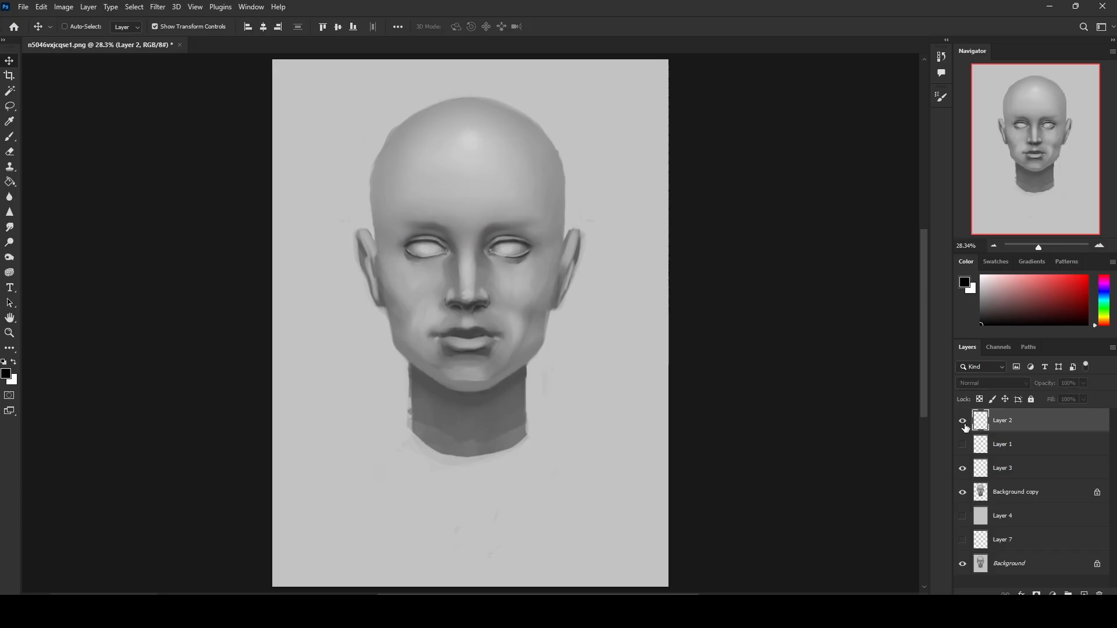
pyautogui.click(963, 422)
pyautogui.hotkey('ctrl', 'shift', 'alt', 'n')
pyautogui.click(963, 444)
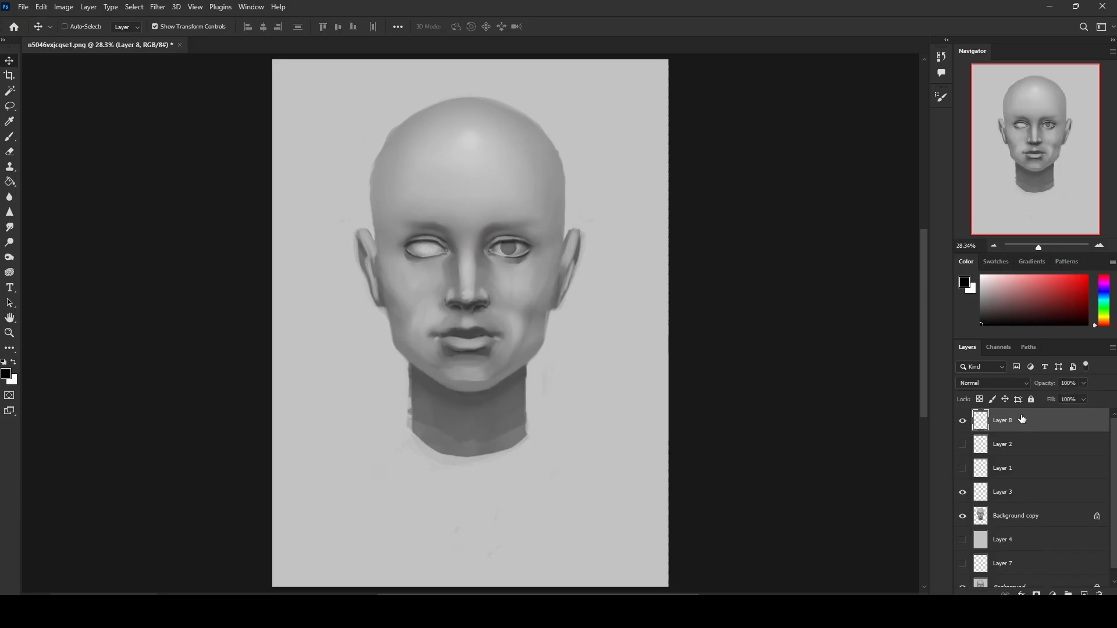
pyautogui.click(963, 443)
pyautogui.press('Delete')
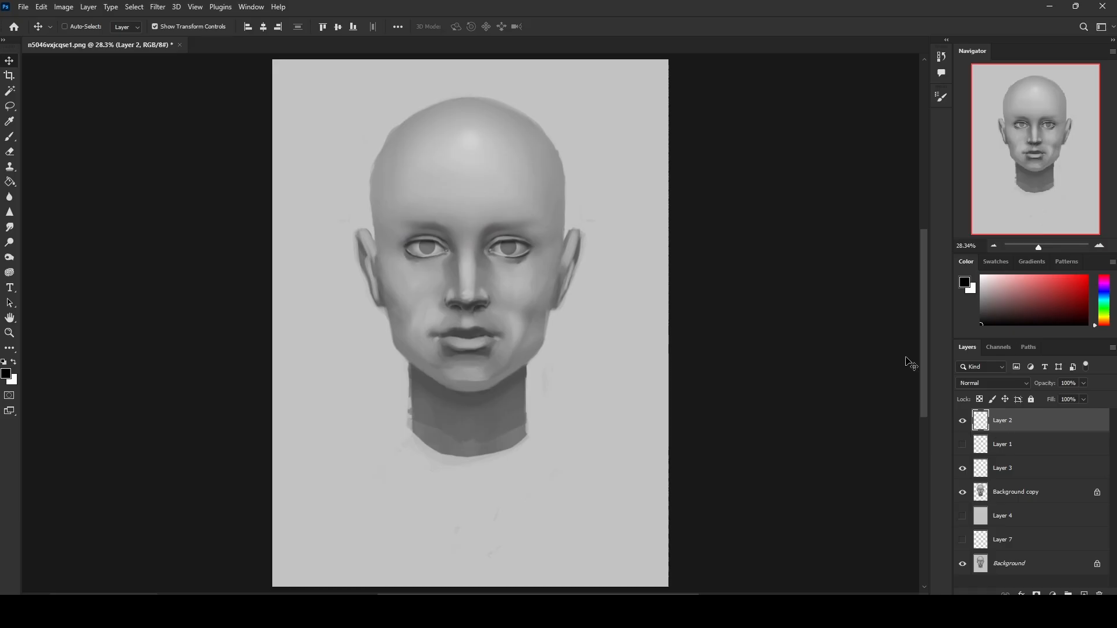
# Step: Clear the selection, duplicate Layer 2 with both irises, and hide the original layer
pyautogui.press('m')
pyautogui.rightClick(503, 280)
pyautogui.click(541, 287)
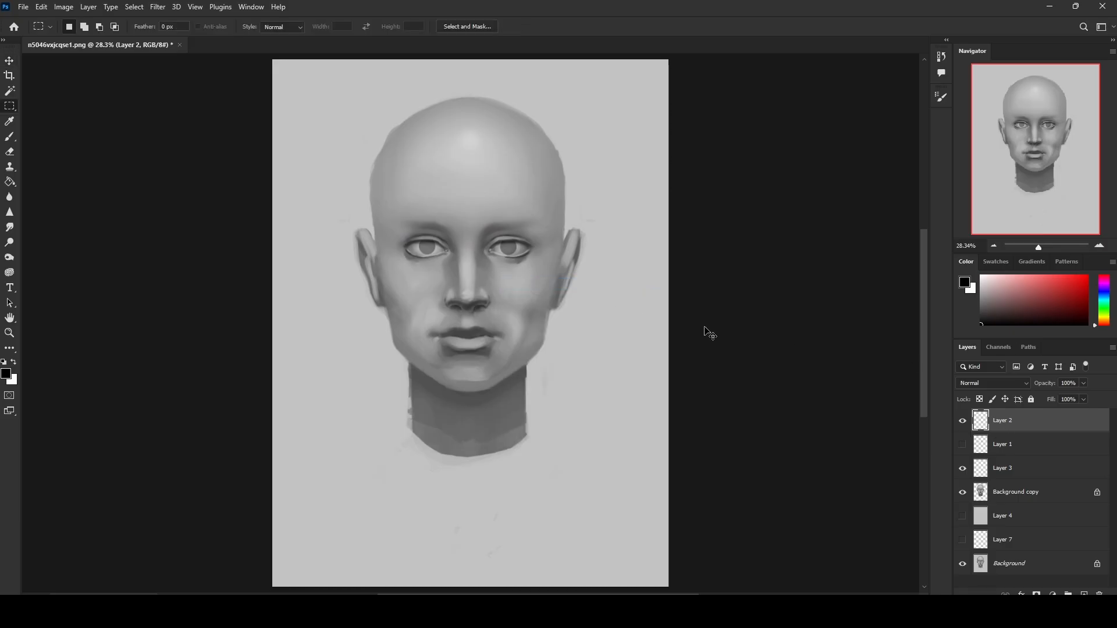
pyautogui.hotkey('ctrl', 'j')
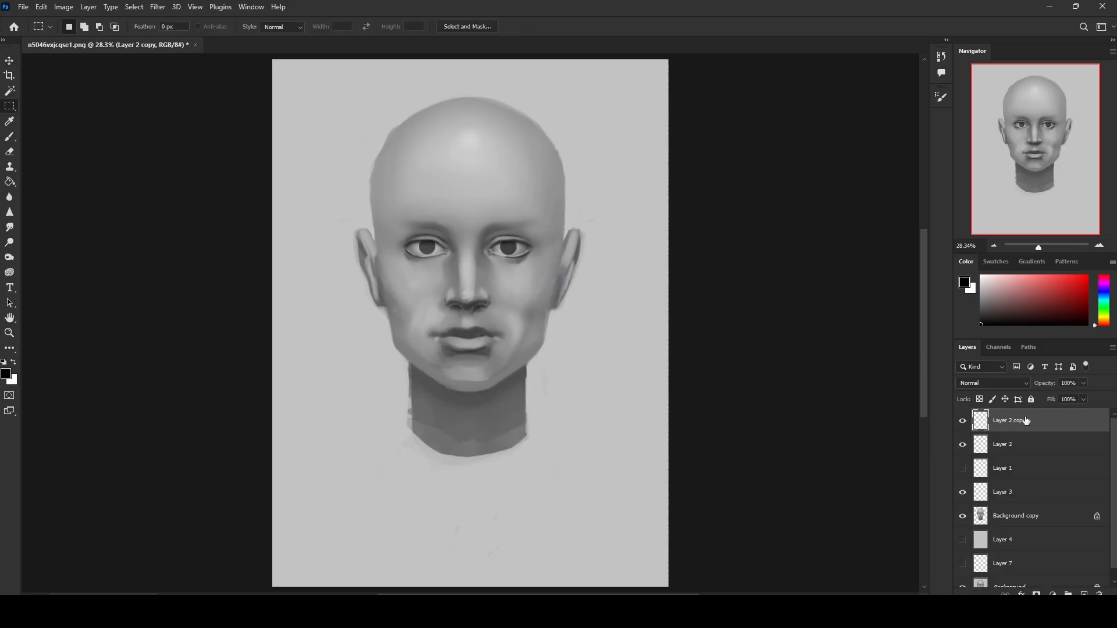
pyautogui.click(963, 444)
# Step: Select a rectangle around the viewer's-left eye on Layer 2 copy and nudge its iris
pyautogui.moveTo(402, 223); pyautogui.dragTo(453, 271)
pyautogui.hotkey('ctrl', 'd')
pyautogui.press('v')
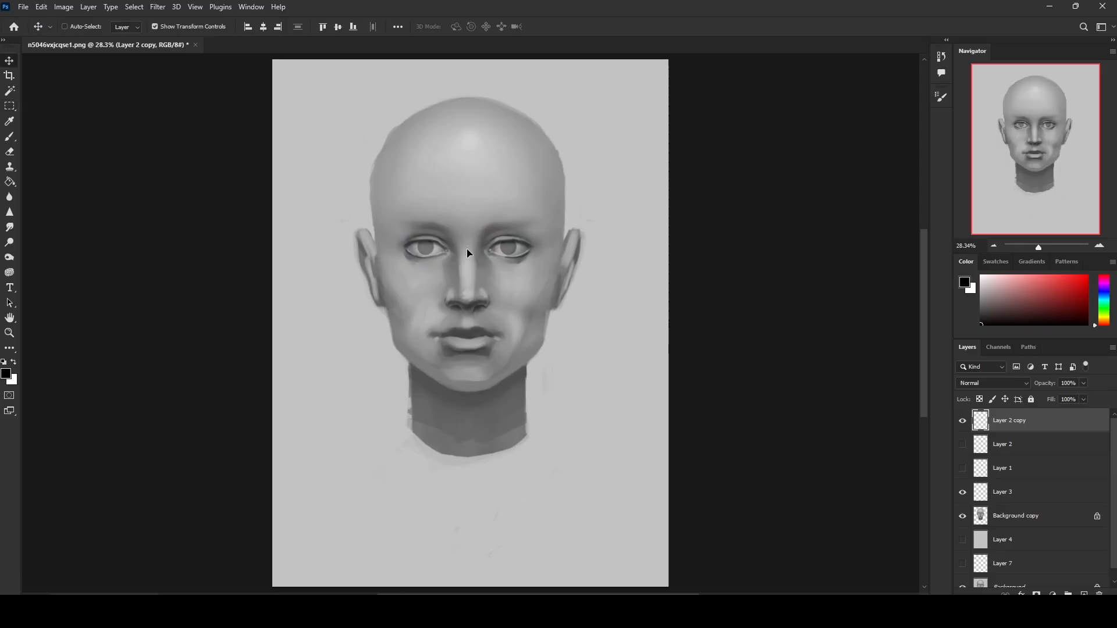
# Step: Select a rectangle around the viewer's-right eye on Layer 2 copy, nudge its iris, and deselect it
pyautogui.press('m')
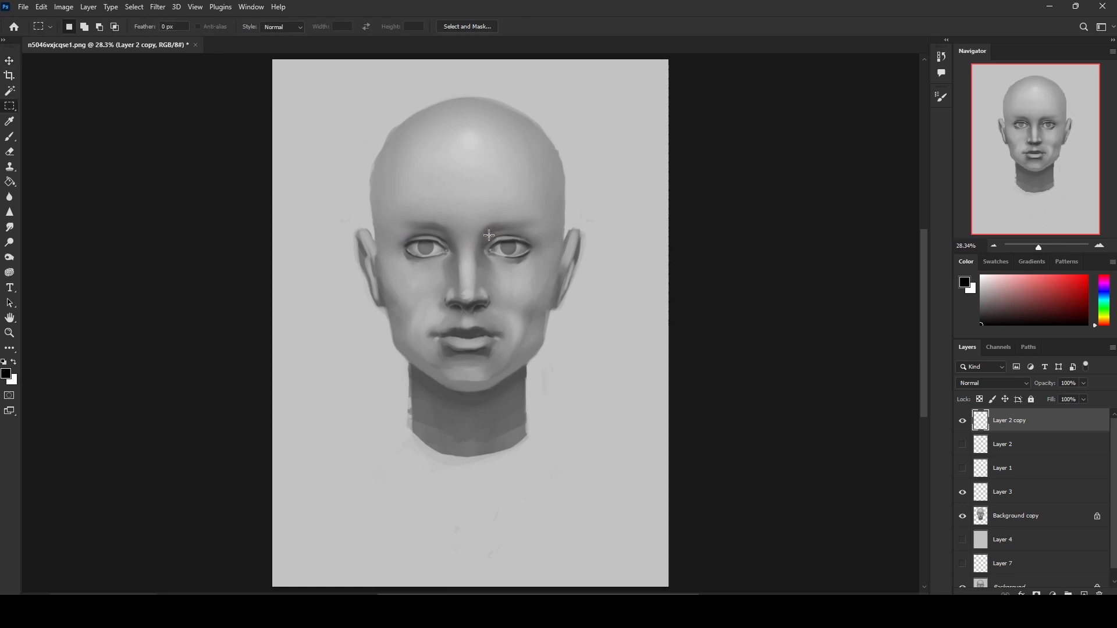
pyautogui.moveTo(487, 229); pyautogui.dragTo(569, 270)
pyautogui.press('v')
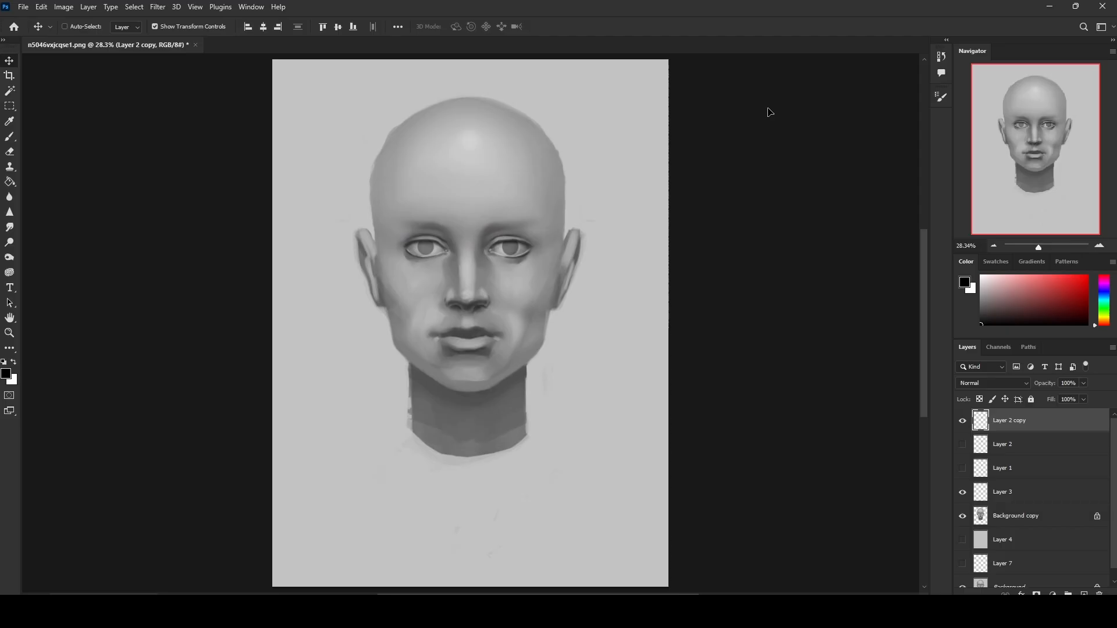
pyautogui.hotkey('ctrl', '+')
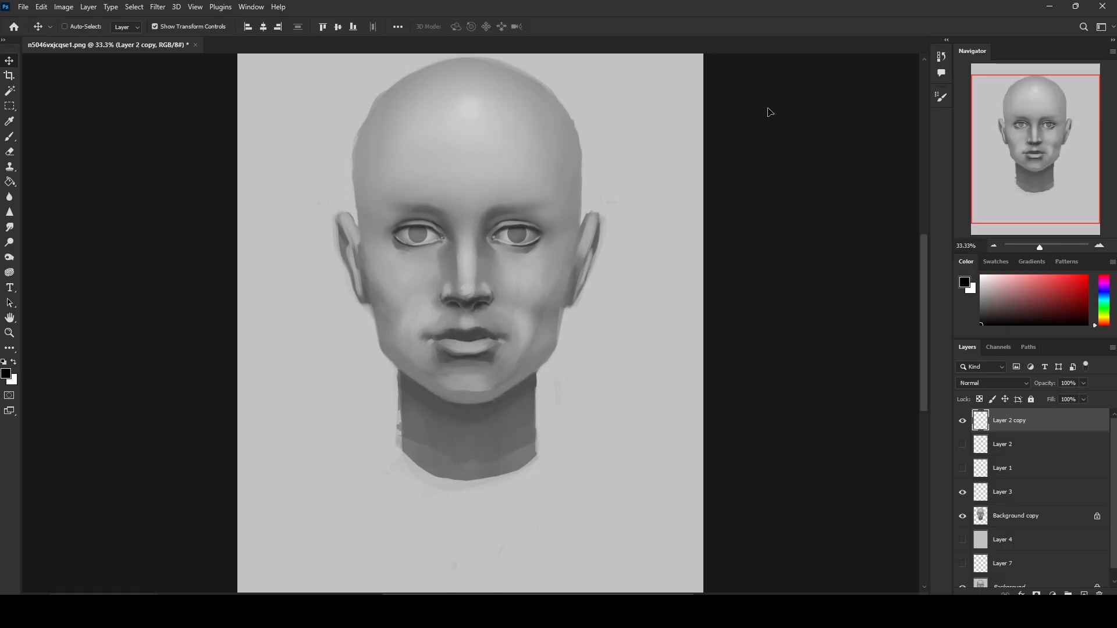
pyautogui.press('m')
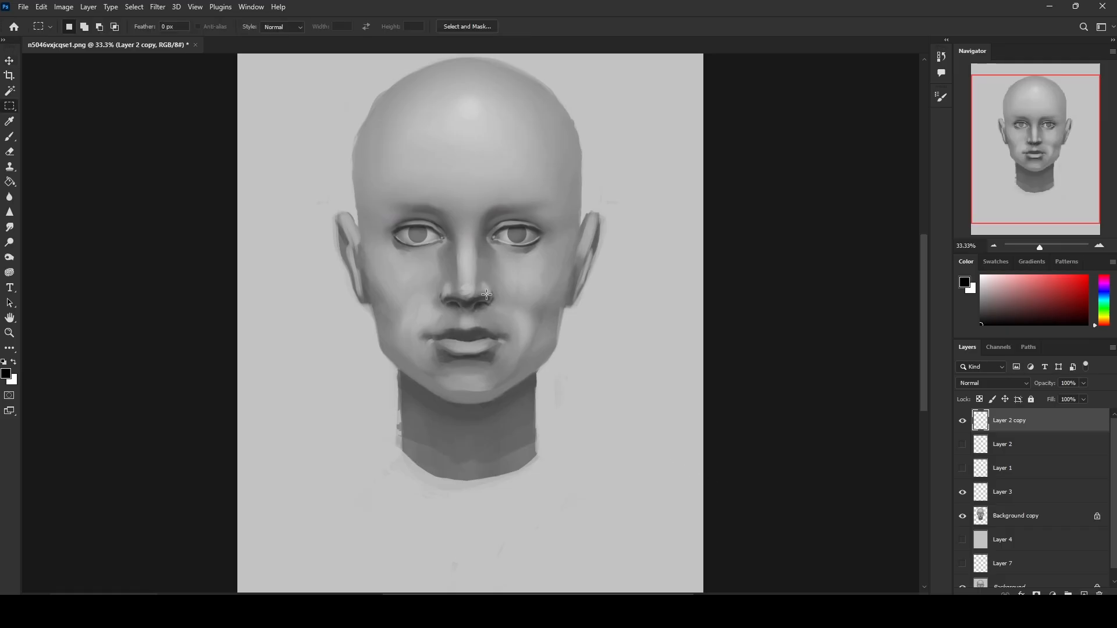
pyautogui.press('v')
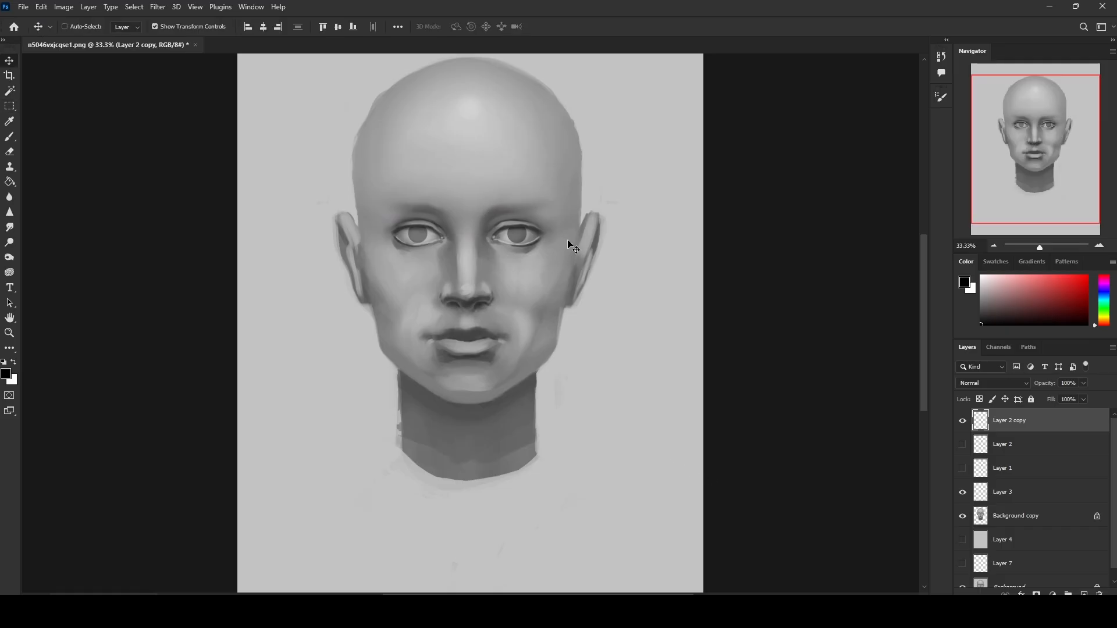
pyautogui.press('m')
pyautogui.rightClick(561, 241)
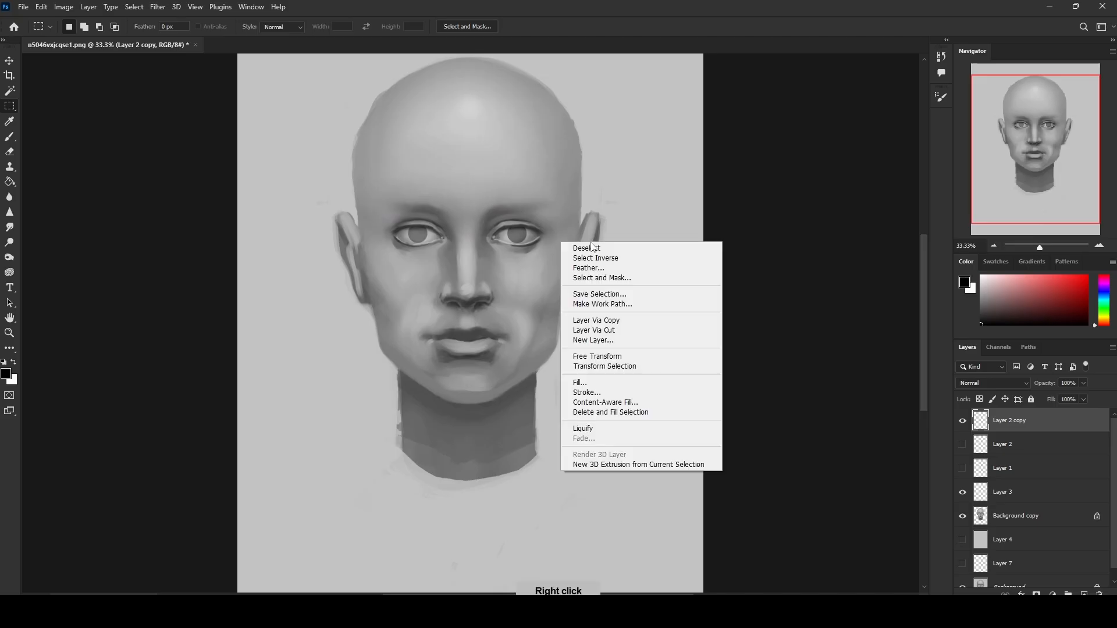
pyautogui.click(587, 248)
# Step: Compare the two iris versions by alternating the visibility of Layer 2 and Layer 2 copy, leaving only Layer 2 shown
pyautogui.click(963, 444)
pyautogui.click(962, 422)
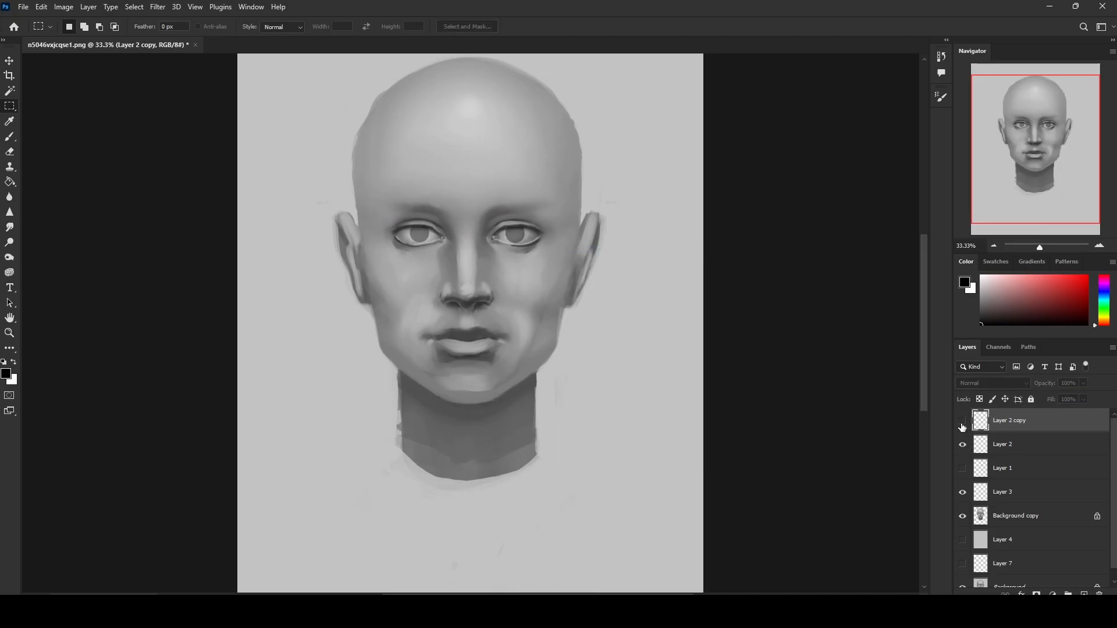
pyautogui.click(962, 445)
pyautogui.click(962, 421)
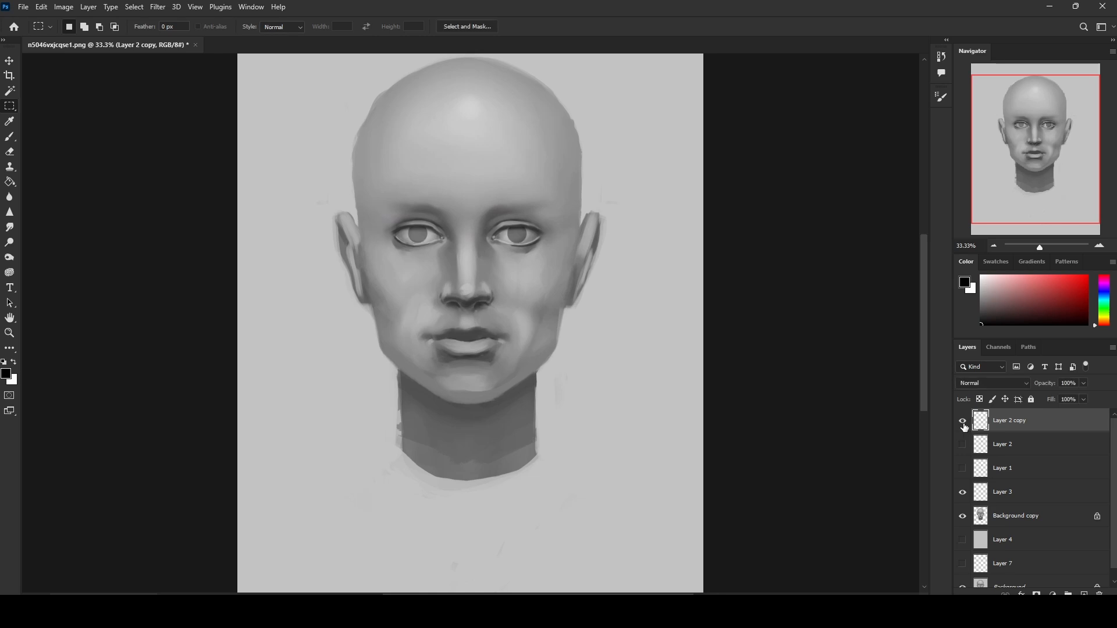
pyautogui.click(962, 421)
pyautogui.click(963, 444)
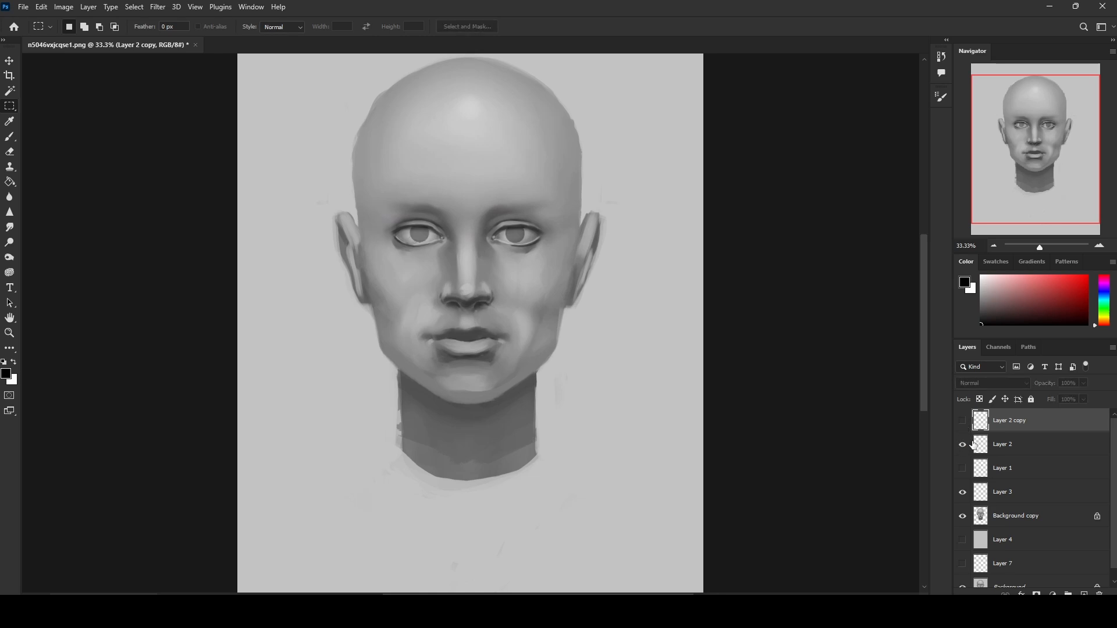
# Step: Make Layer 2 active, select a rectangle around the viewer's-right eye, nudge its iris, and clear the selection
pyautogui.click(1027, 450)
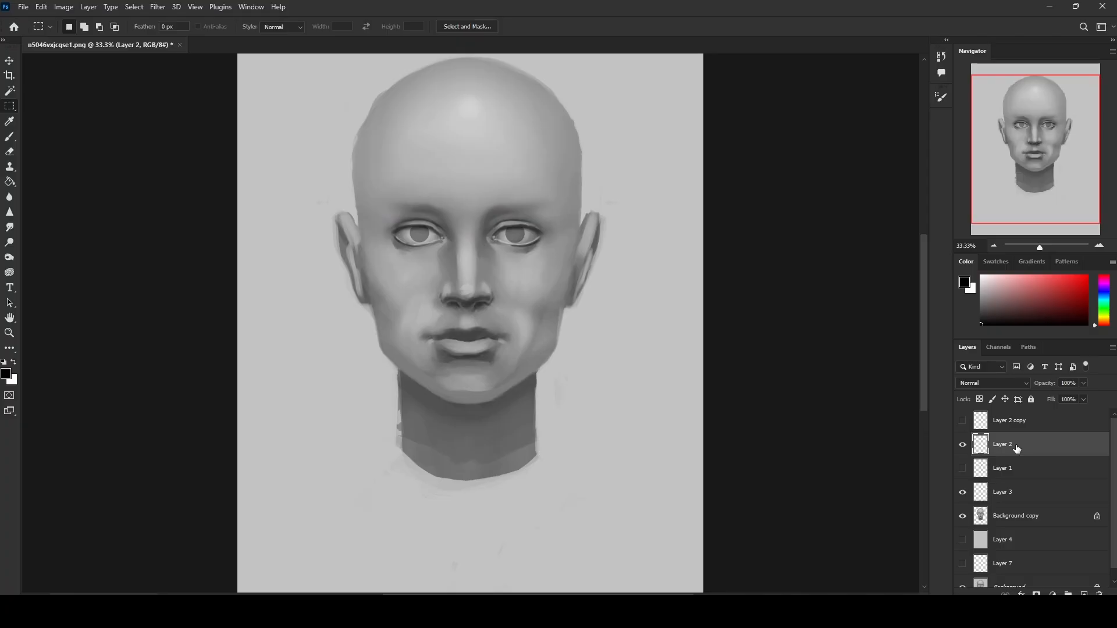
pyautogui.moveTo(503, 213); pyautogui.dragTo(554, 254)
pyautogui.hotkey('ctrl', 'd')
pyautogui.press('v')
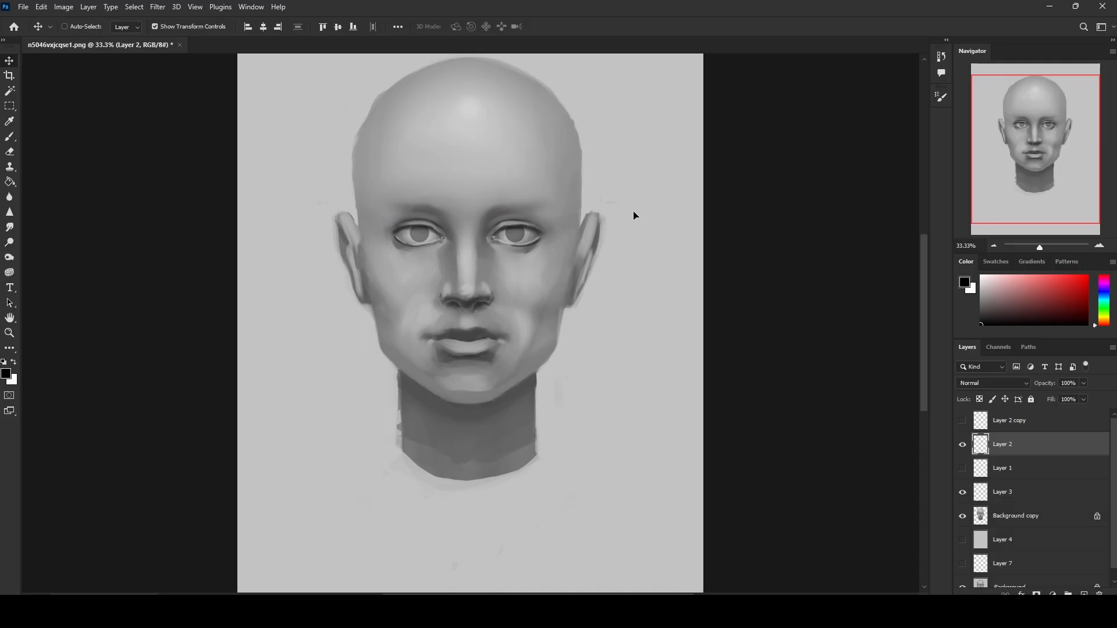
pyautogui.hotkey('ctrl', '+')
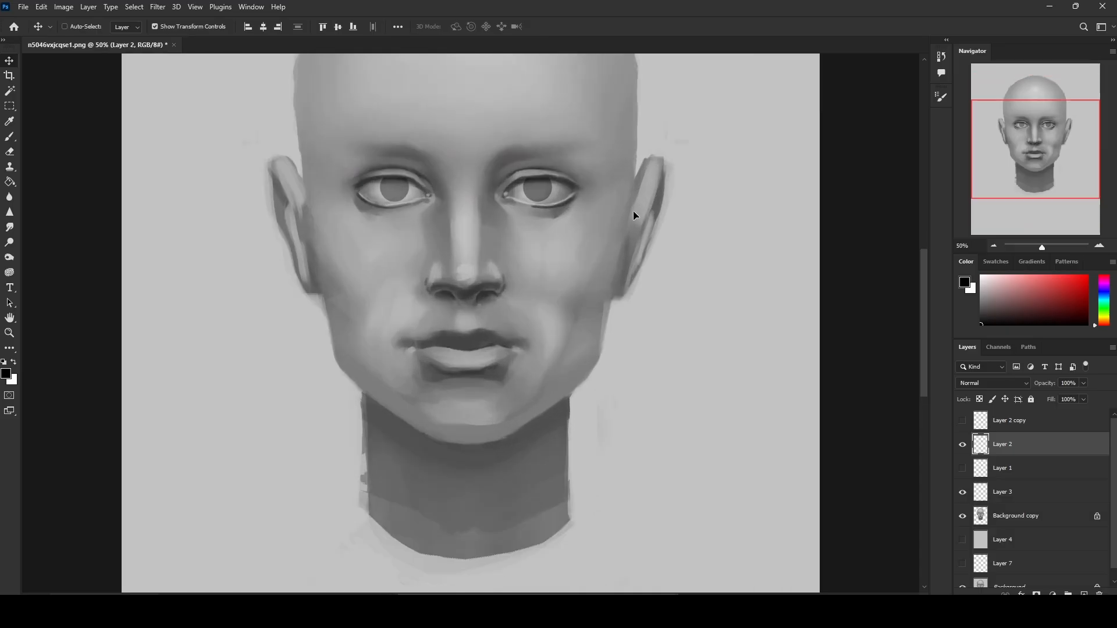
pyautogui.press('m')
pyautogui.rightClick(573, 225)
pyautogui.click(592, 234)
# Step: Review the full head with and without the irises by toggling Layer 2
pyautogui.hotkey('ctrl', '0')
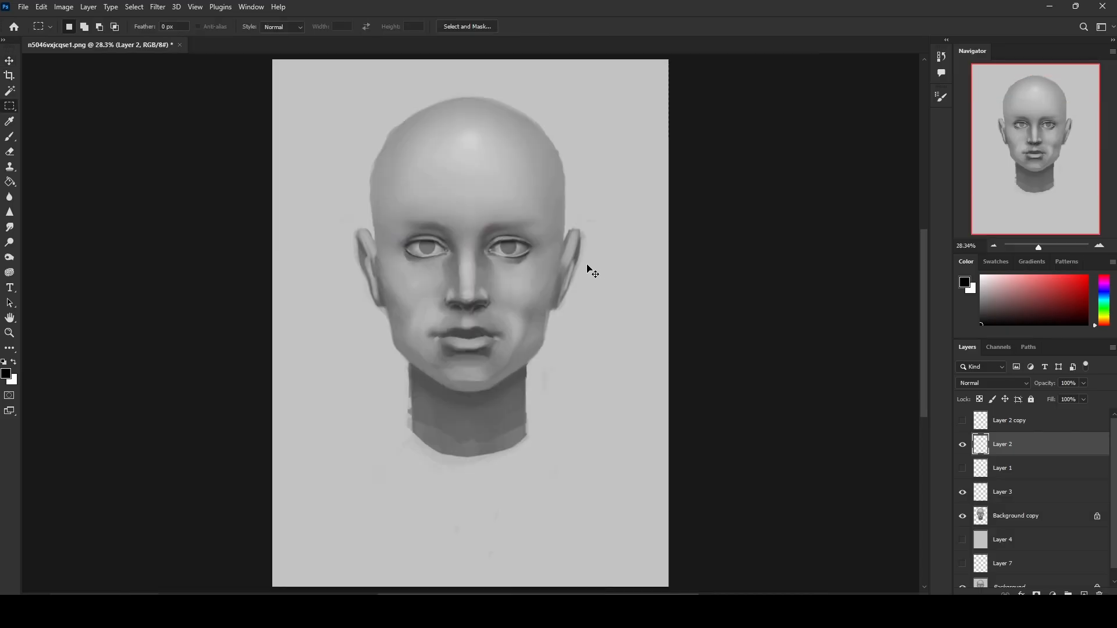
pyautogui.hotkey('ctrl', 'a')
pyautogui.click(964, 448)
pyautogui.click(964, 447)
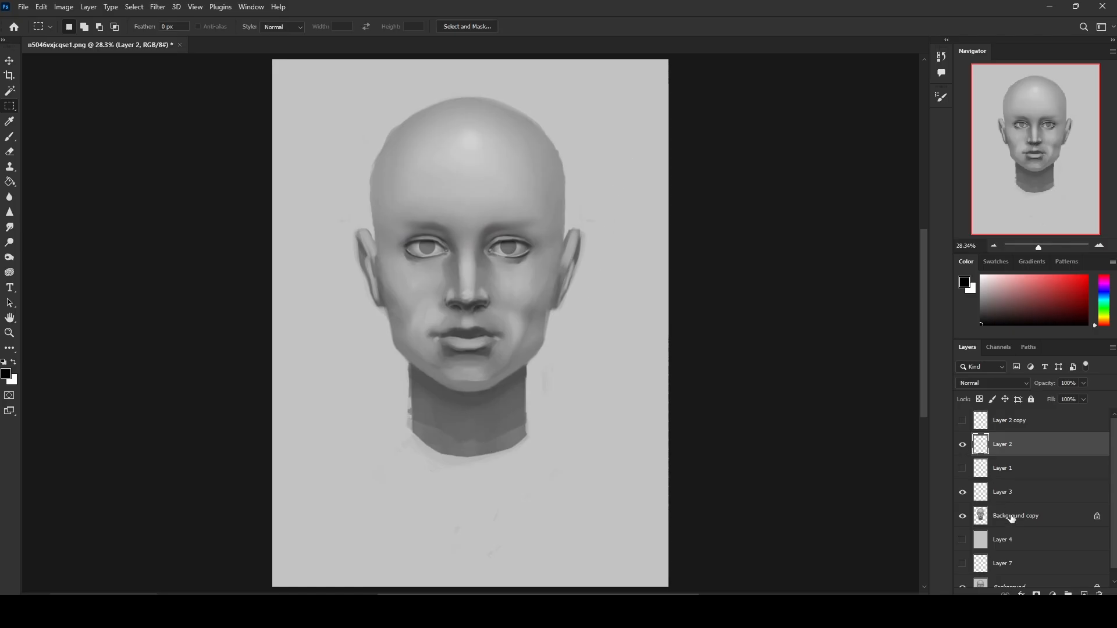
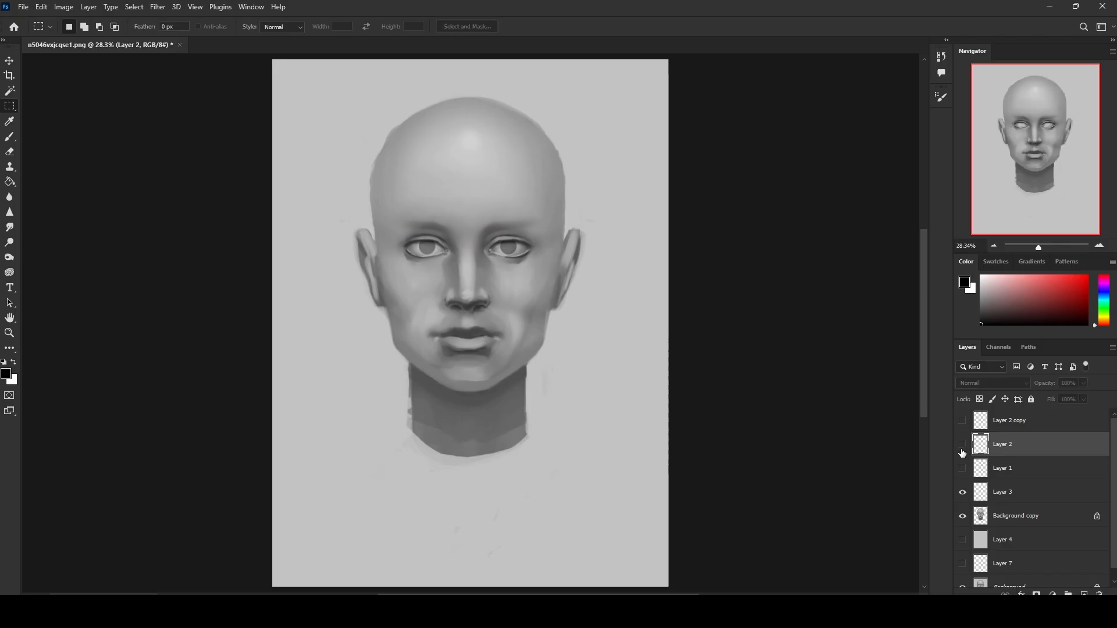
# Step: Make Background copy active and subtly reshape its eye area in Liquify with a size 200 brush
pyautogui.click(157, 7)
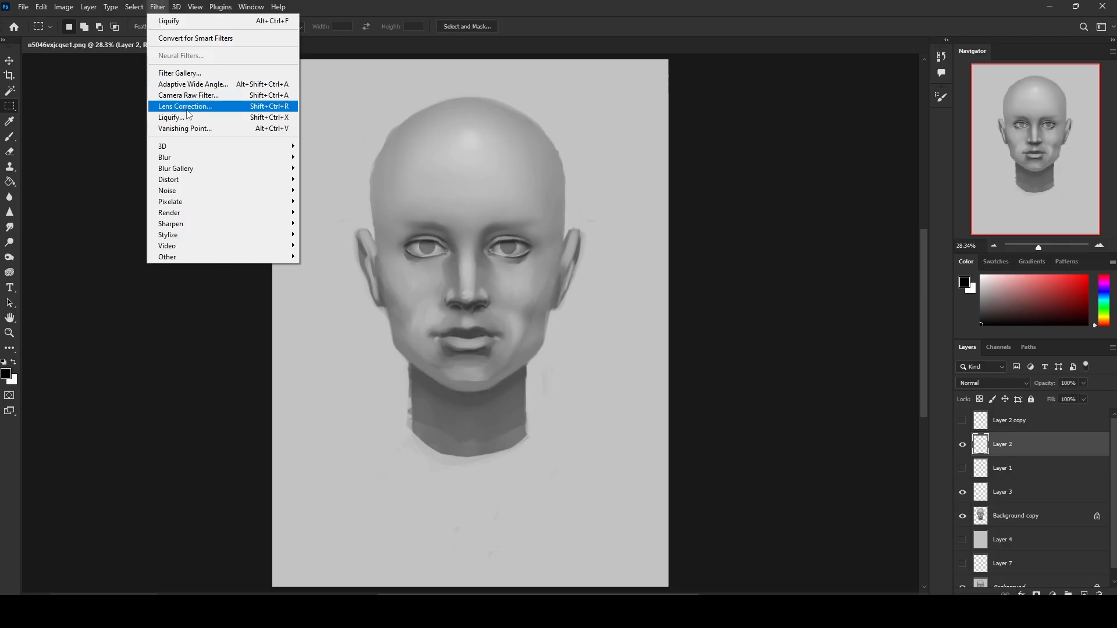
pyautogui.click(1023, 516)
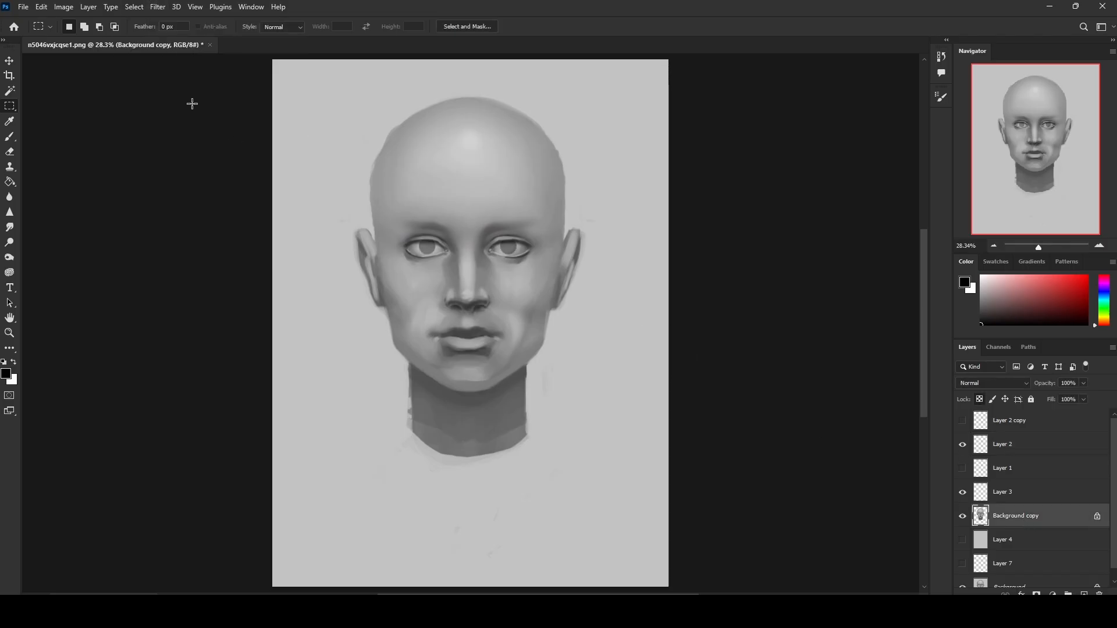
pyautogui.click(158, 7)
pyautogui.click(196, 119)
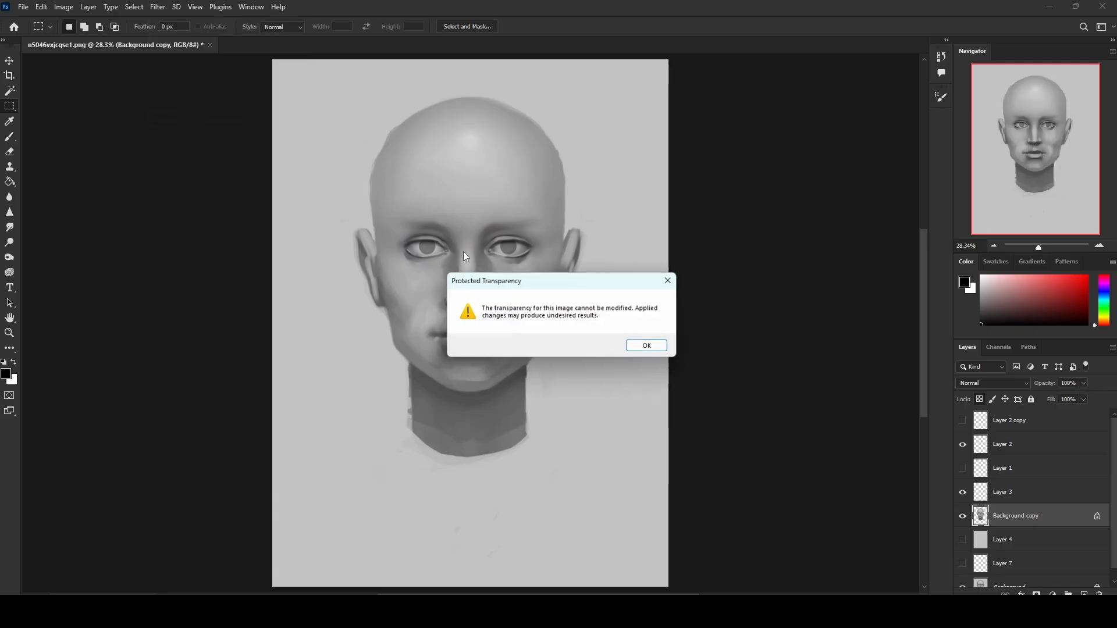
pyautogui.click(645, 345)
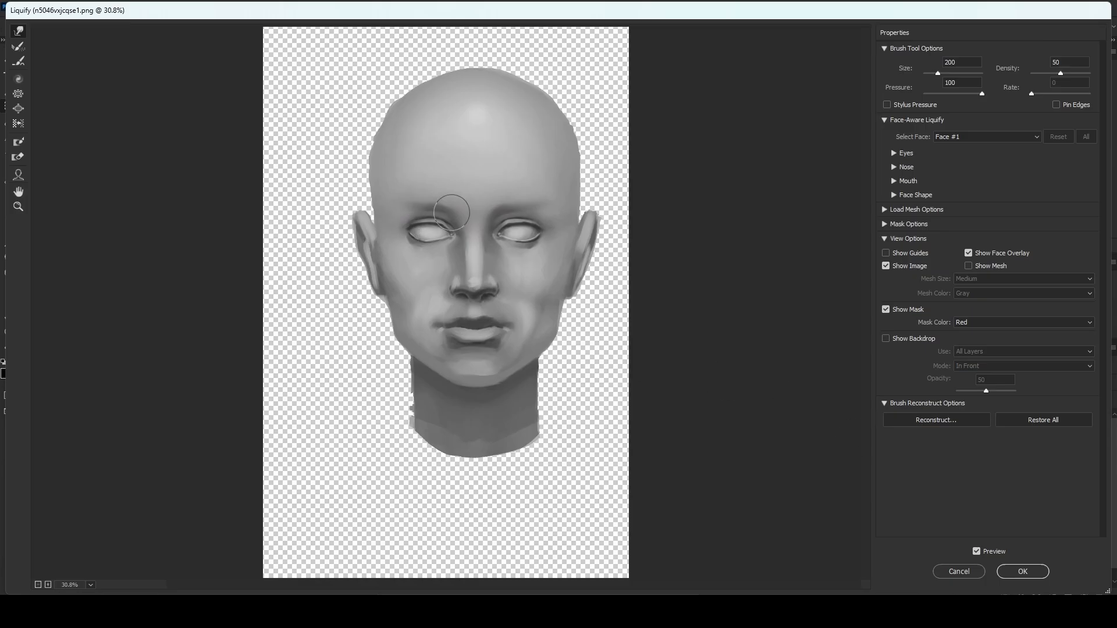
pyautogui.click(1028, 572)
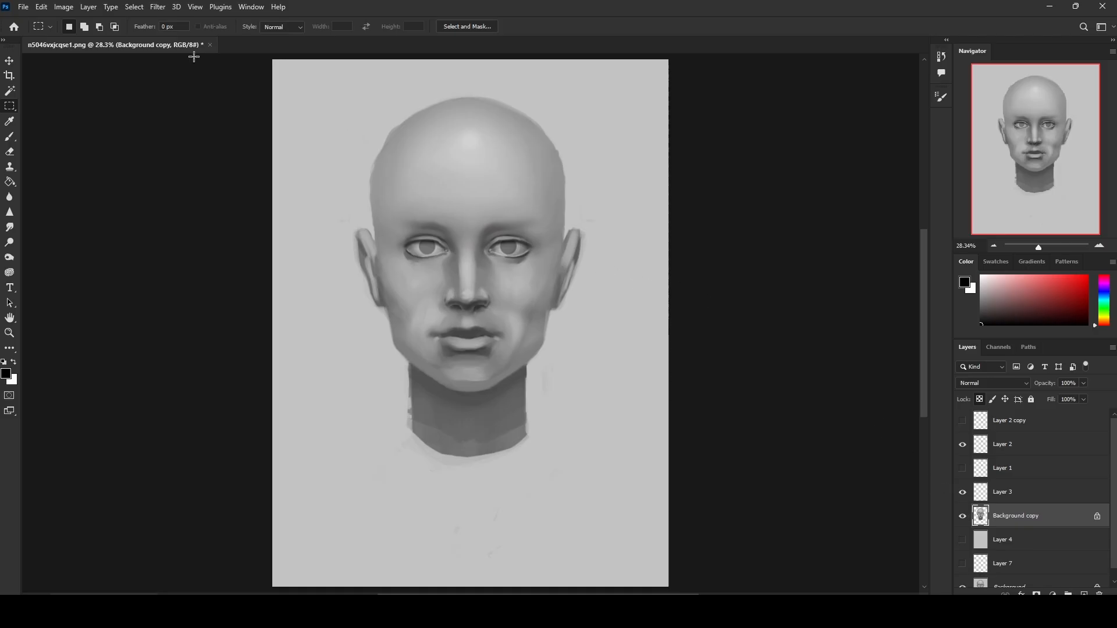
# Step: Liquify Background copy again, pushing the outer corner of the viewer's-left eye with the size 200 brush, and apply it
pyautogui.click(158, 6)
pyautogui.click(192, 118)
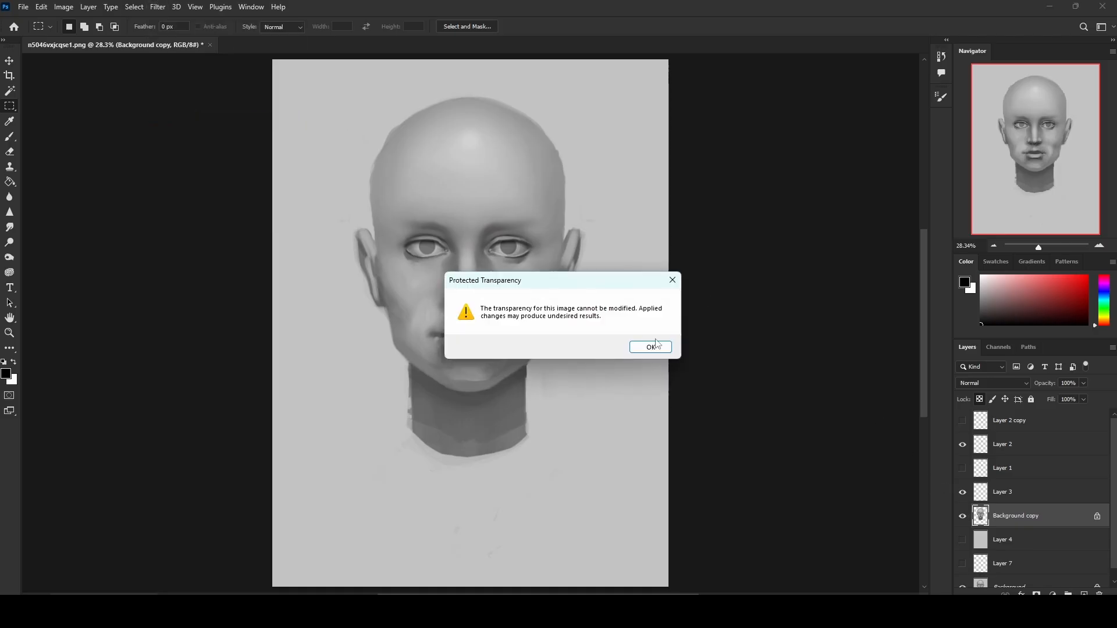
pyautogui.click(651, 347)
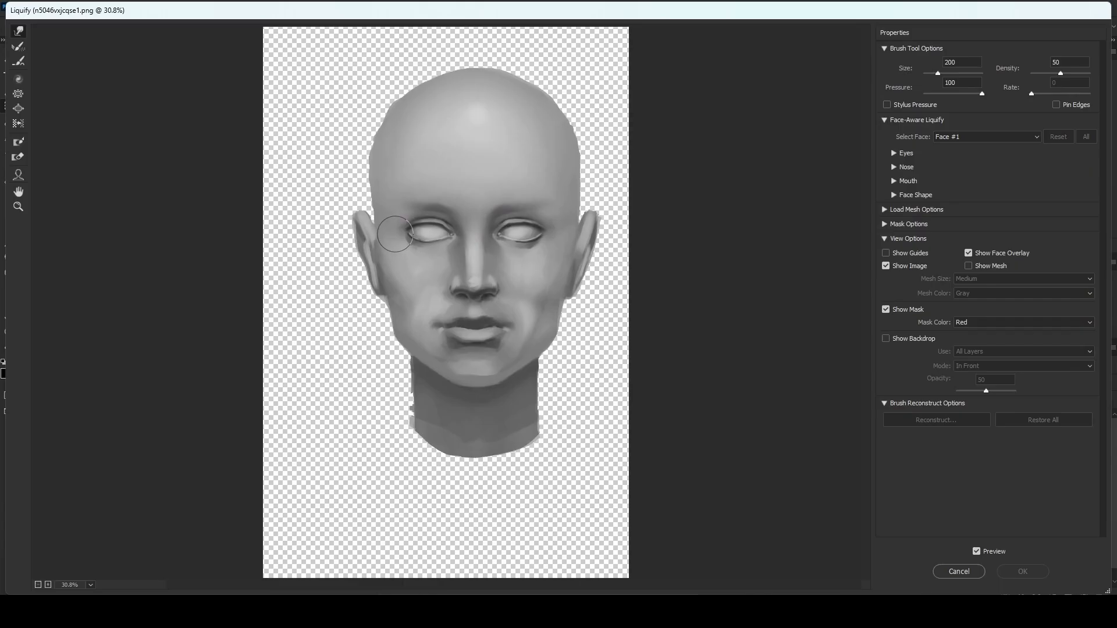
pyautogui.click(397, 234)
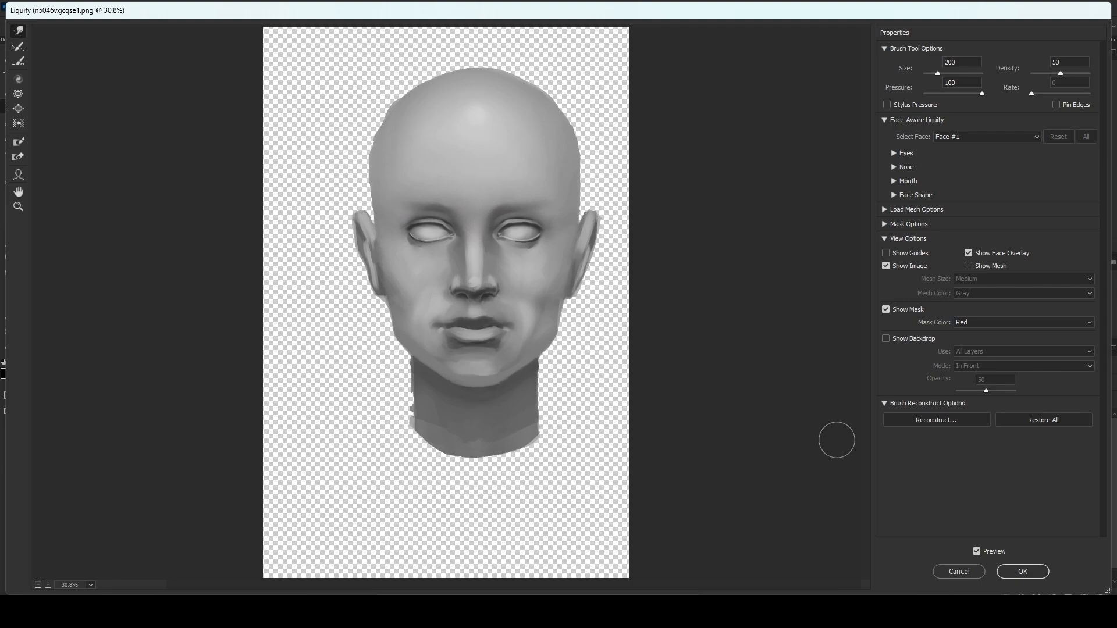
pyautogui.click(1021, 571)
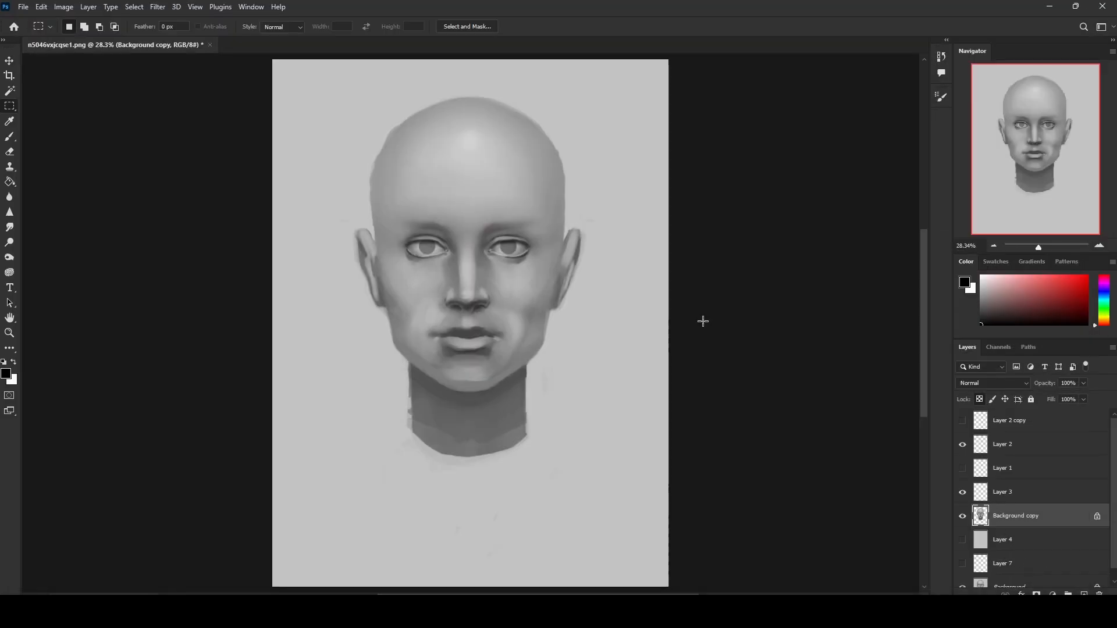
# Step: Select a rectangle around the viewer's-right eye, make Layer 2 active to handle its iris, and clear the selection
pyautogui.moveTo(481, 226); pyautogui.dragTo(553, 280)
pyautogui.click(997, 496)
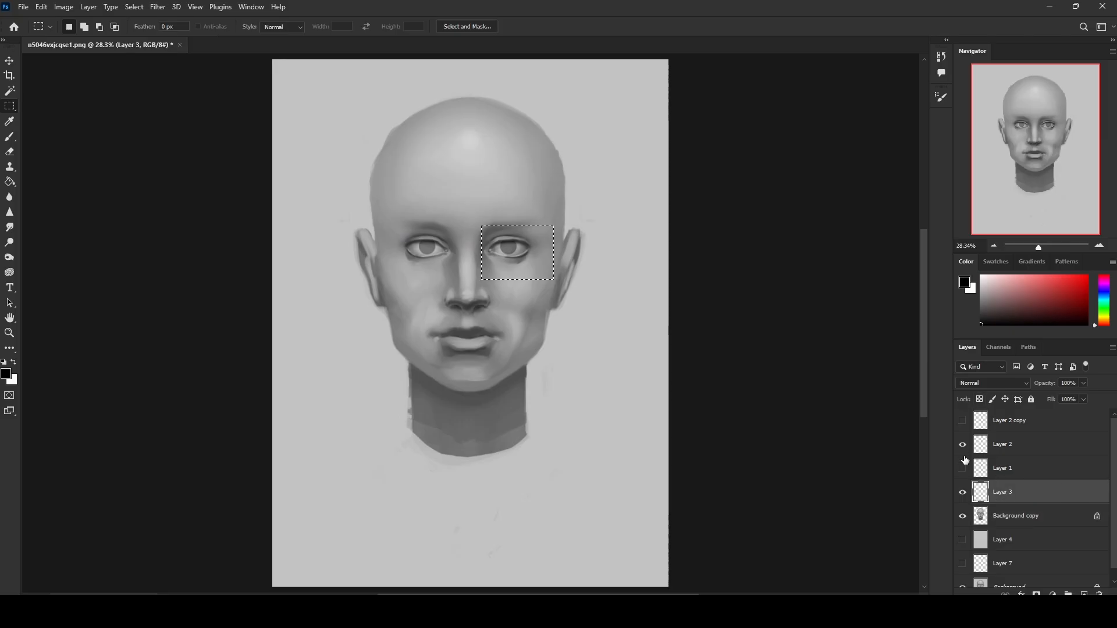
pyautogui.click(962, 444)
pyautogui.click(963, 445)
pyautogui.click(1008, 447)
pyautogui.press('v')
pyautogui.hotkey('ctrl', 'd')
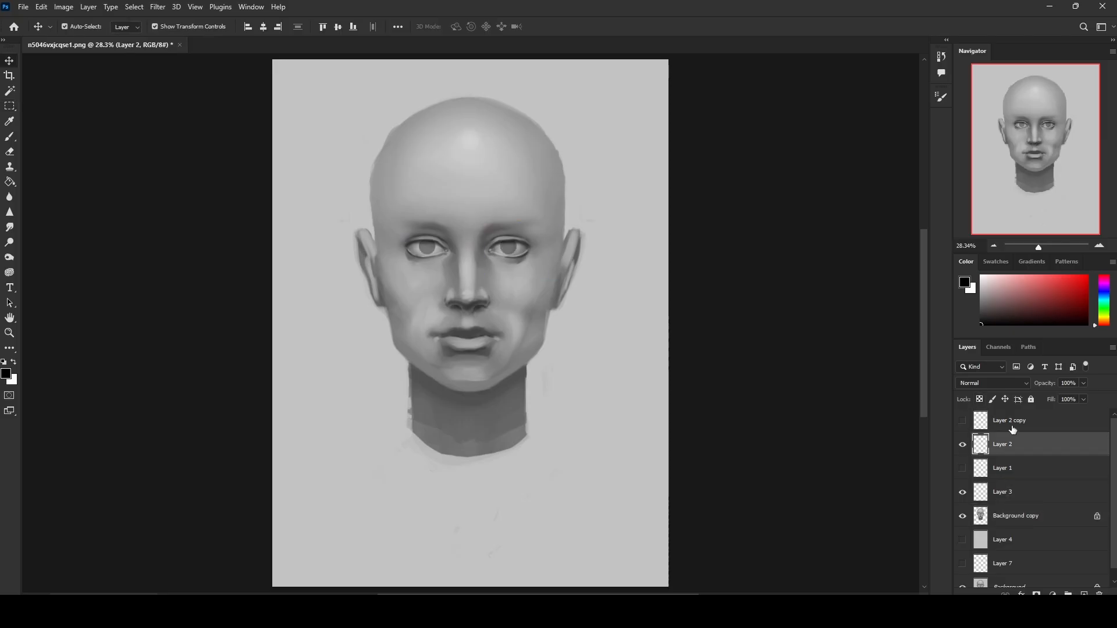
pyautogui.press('m')
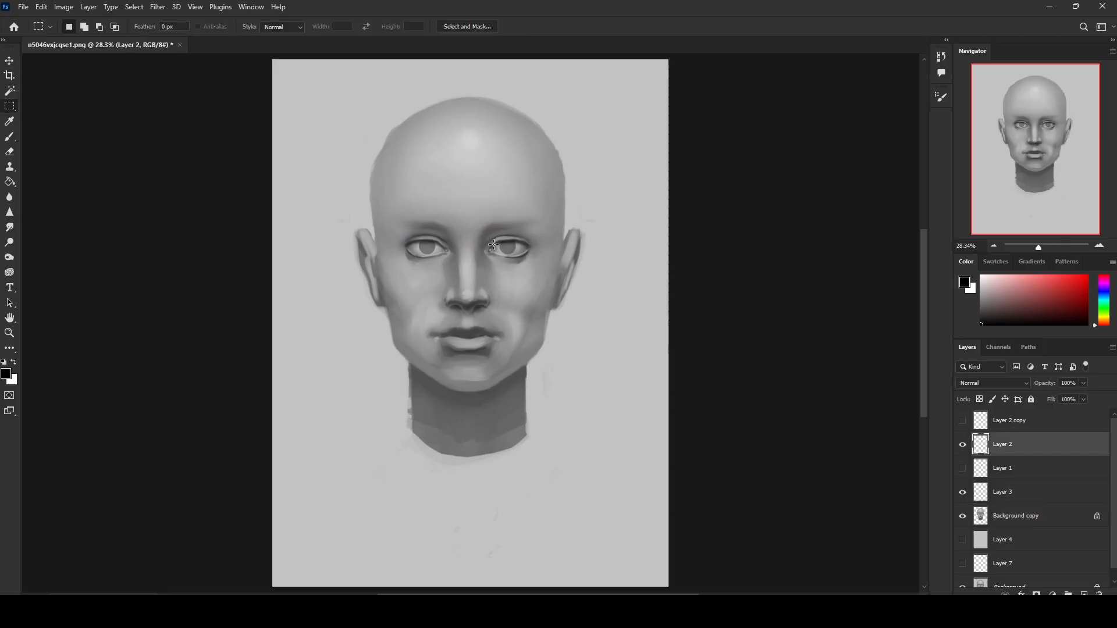
pyautogui.rightClick(499, 255)
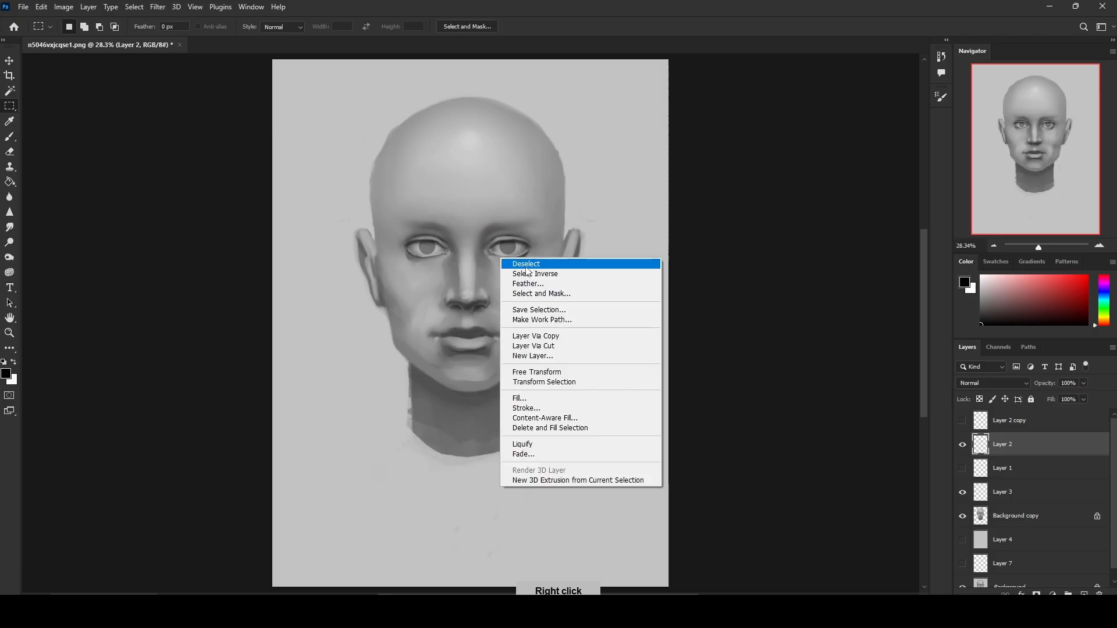
pyautogui.click(520, 263)
pyautogui.press('v')
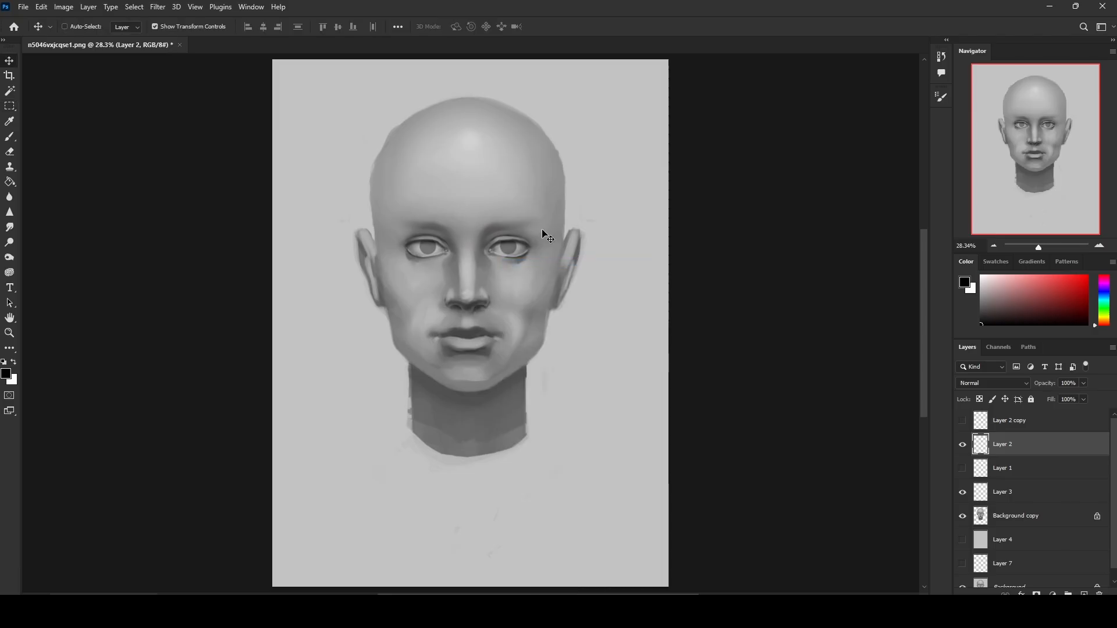
# Step: Paint a round black pupil in the centre of the viewer's-right iris on Layer 2 with the hard round brush at 45 px
pyautogui.hotkey('ctrl', '+')
pyautogui.hotkey('ctrl', '+')
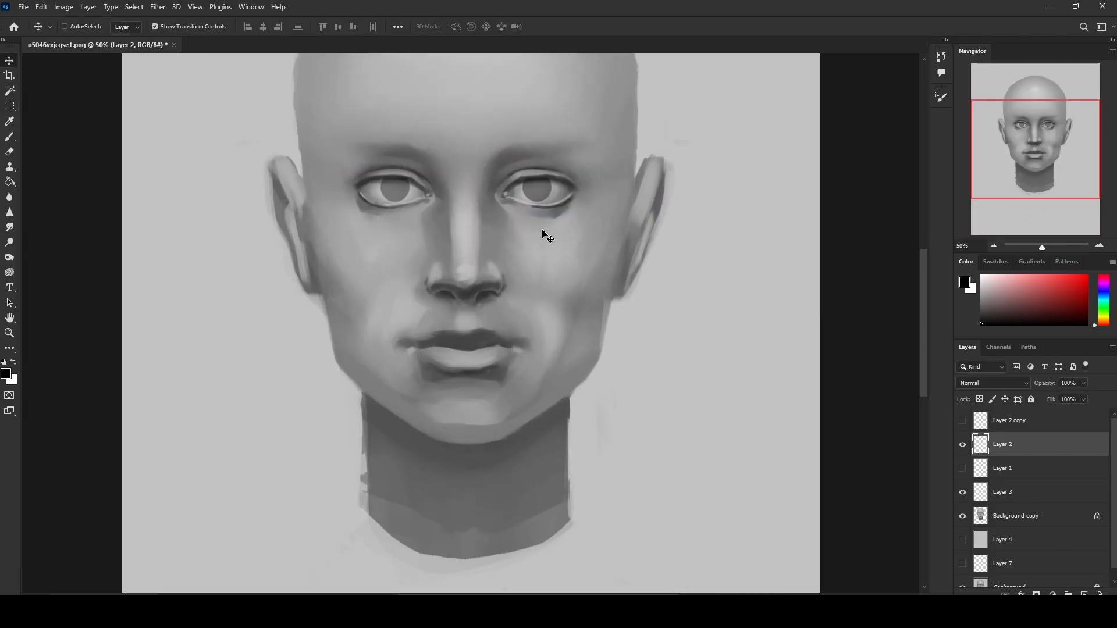
pyautogui.hotkey('ctrl', '0')
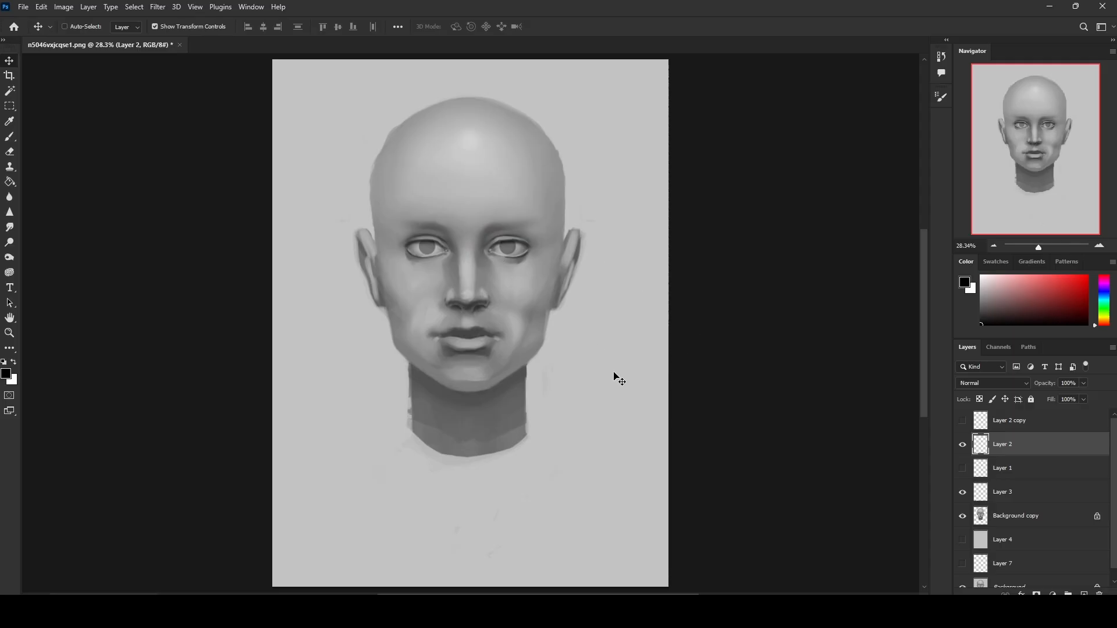
pyautogui.press('b')
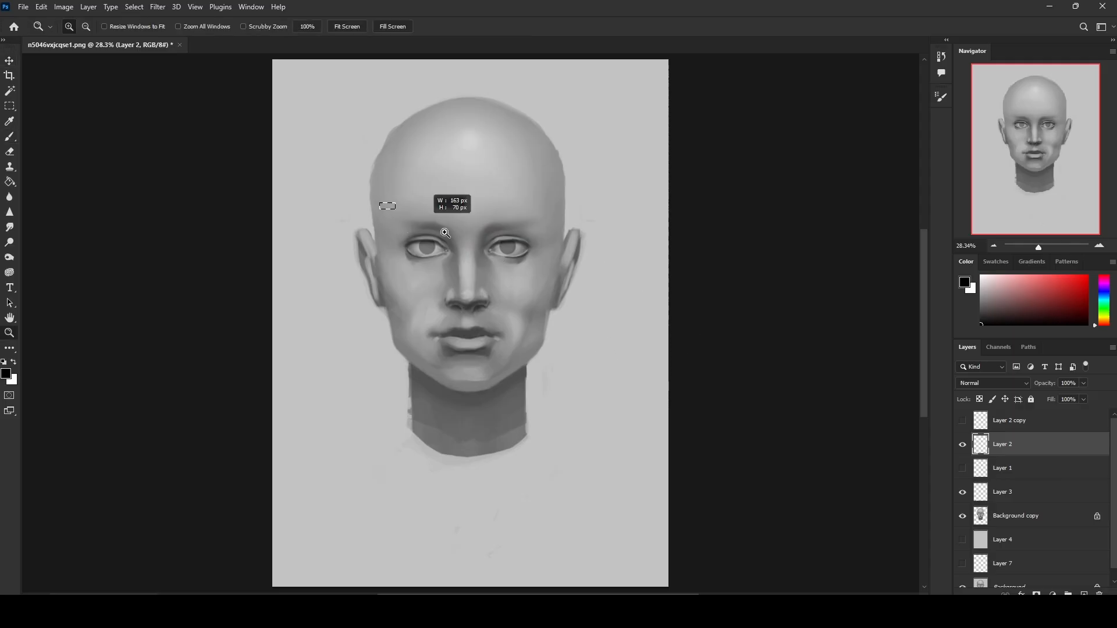
pyautogui.moveTo(379, 199); pyautogui.dragTo(562, 305)
pyautogui.press('b')
pyautogui.rightClick(680, 304)
pyautogui.click(723, 376)
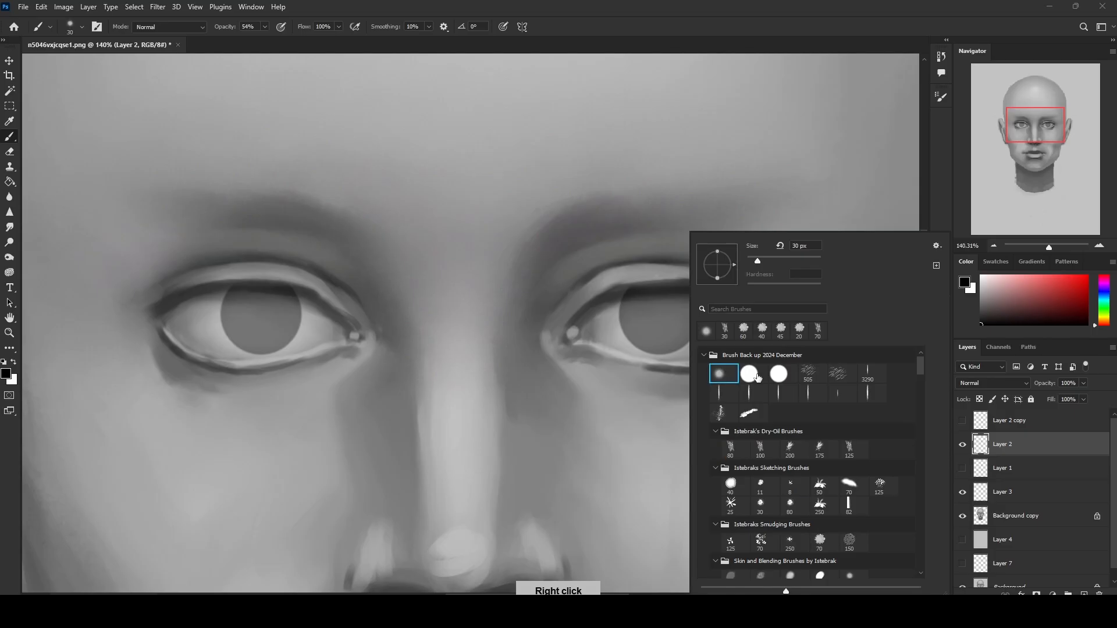
pyautogui.click(753, 376)
pyautogui.press('Return')
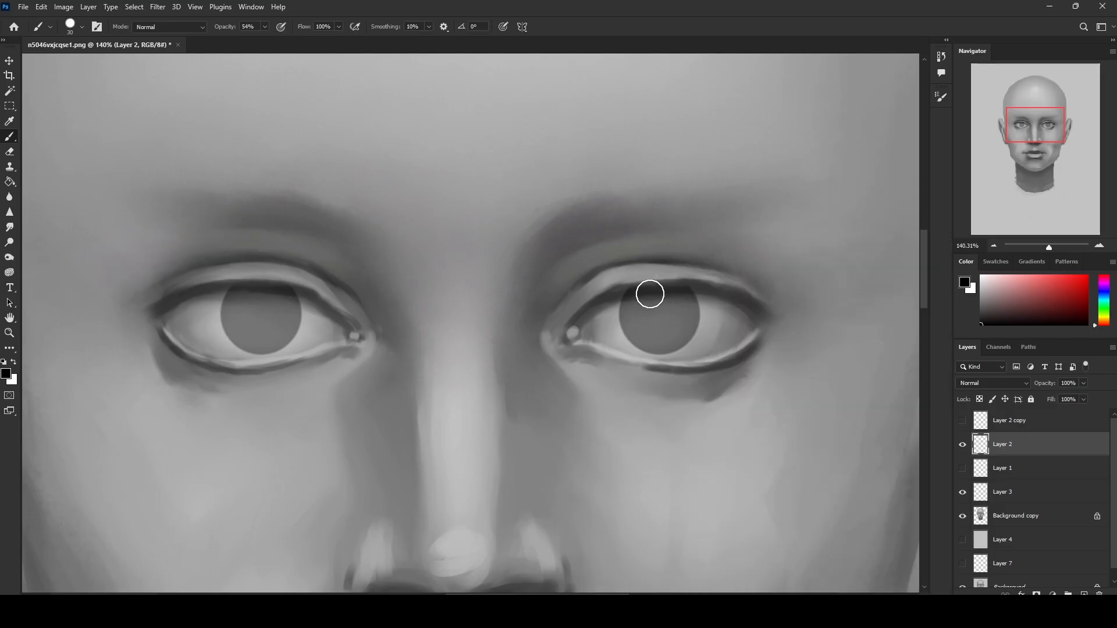
pyautogui.press(']')
pyautogui.press(']')
pyautogui.press(']')
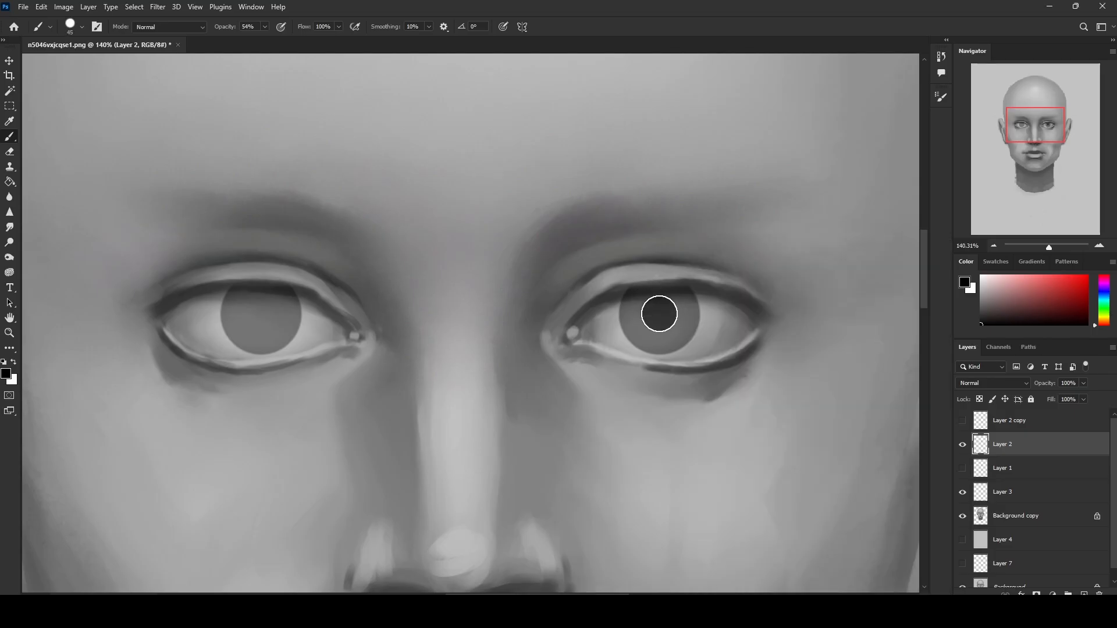
pyautogui.click(659, 314)
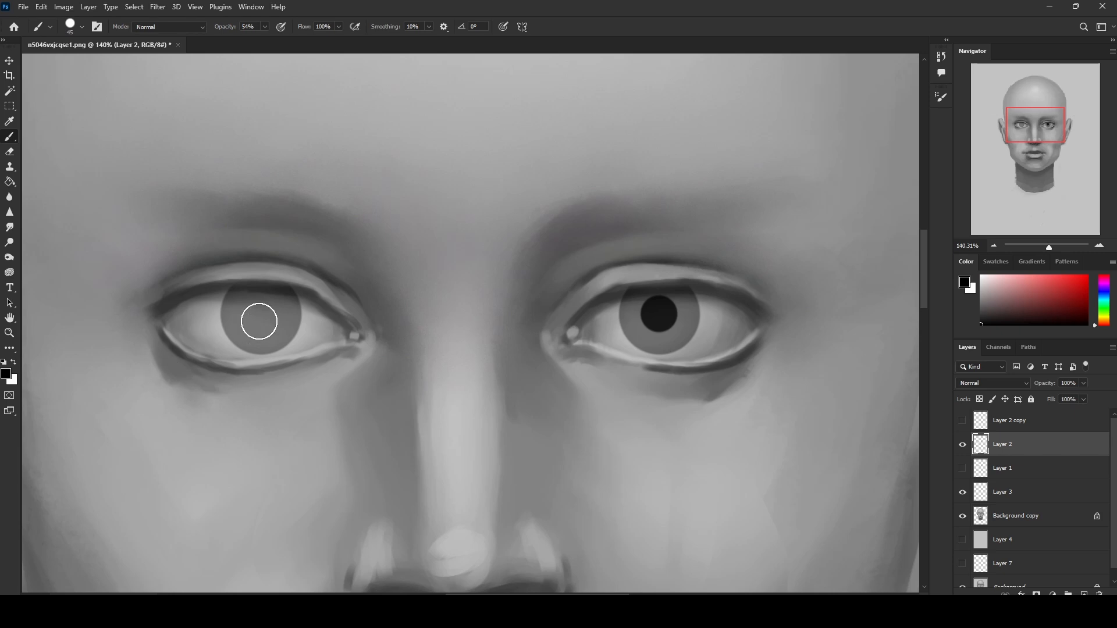
pyautogui.click(271, 317)
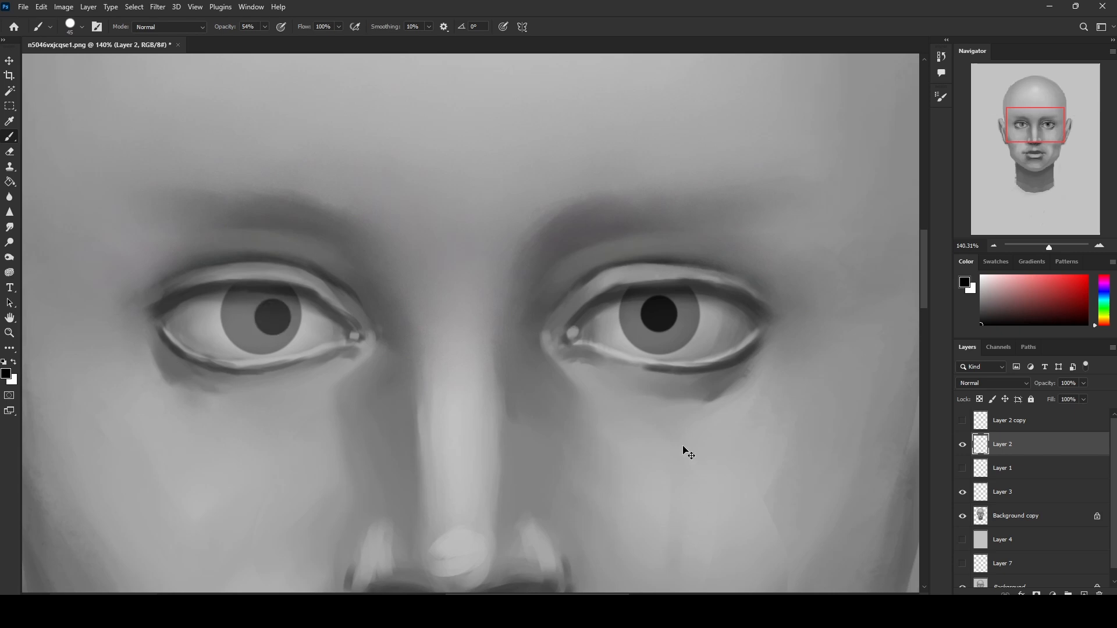
pyautogui.hotkey('ctrl', 'z')
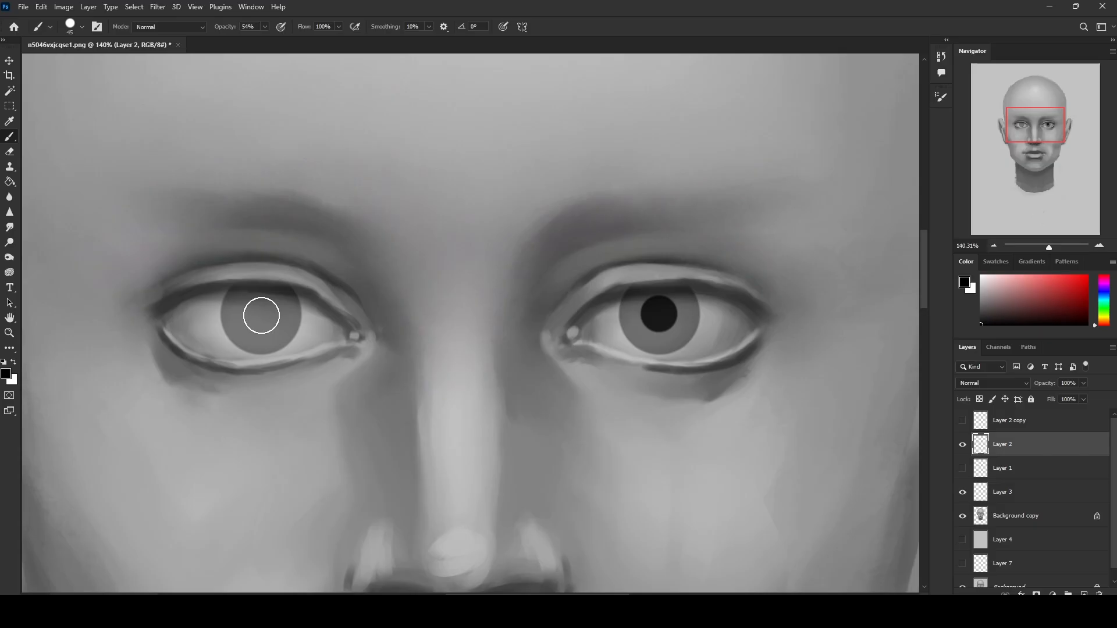
pyautogui.click(261, 315)
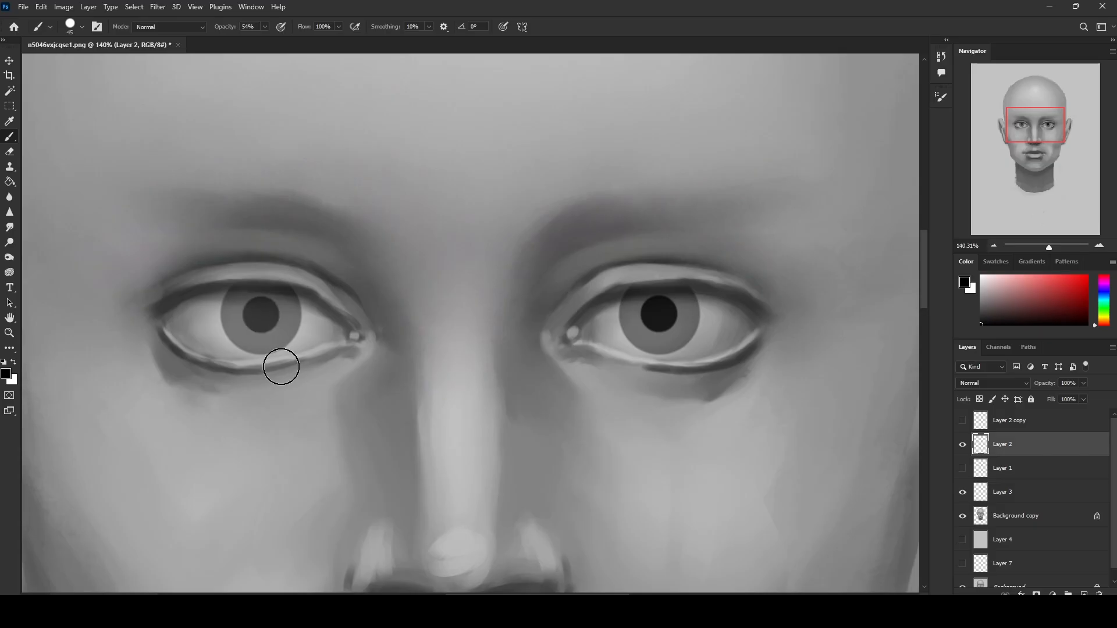
pyautogui.hotkey('ctrl', 'z')
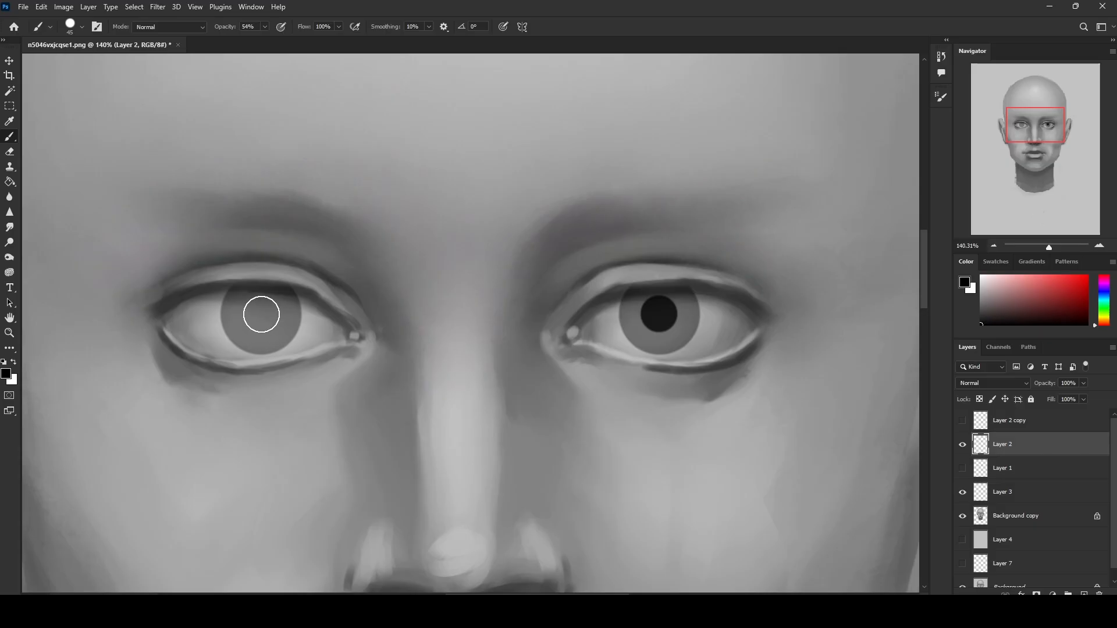
# Step: Paint a matching black pupil in the centre of the viewer's-left iris and review the full head
pyautogui.click(261, 315)
pyautogui.click(261, 315)
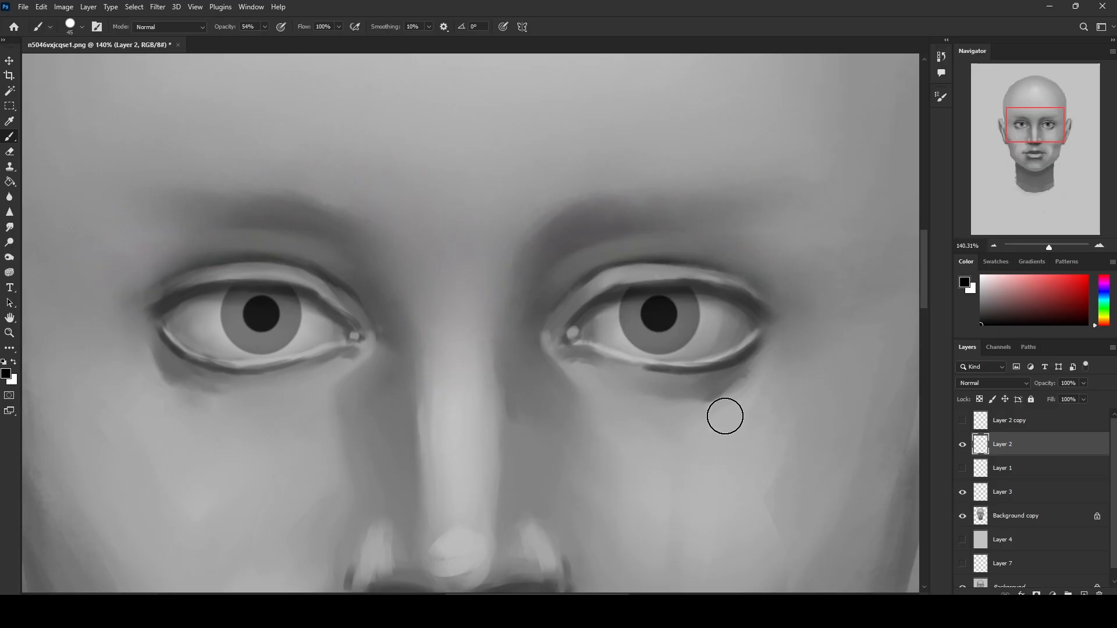
pyautogui.hotkey('ctrl', '0')
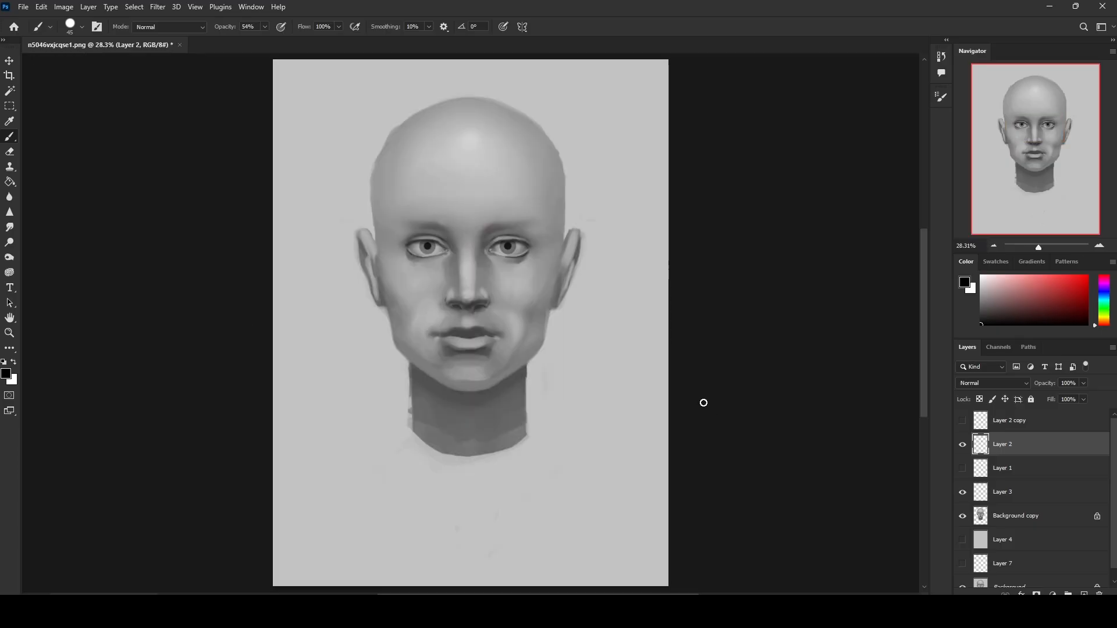
# Step: Switch to the soft round brush and add a new layer above Layer 2 for shading the eyes
pyautogui.press('z')
pyautogui.moveTo(335, 203); pyautogui.dragTo(618, 347)
pyautogui.press('b')
pyautogui.rightClick(655, 281)
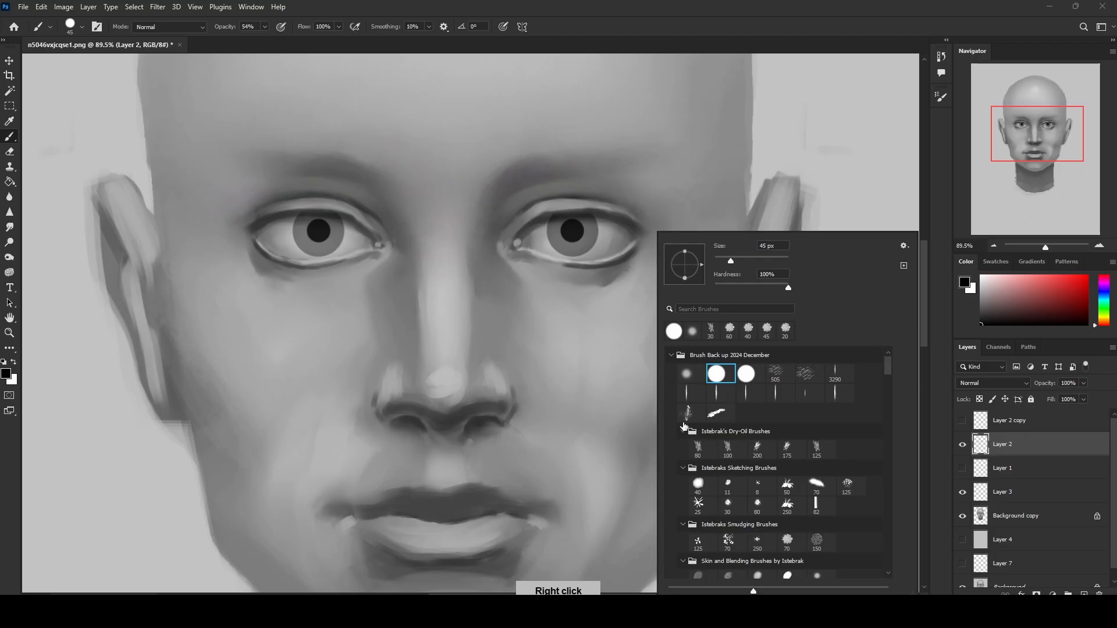
pyautogui.click(687, 374)
pyautogui.click(1083, 592)
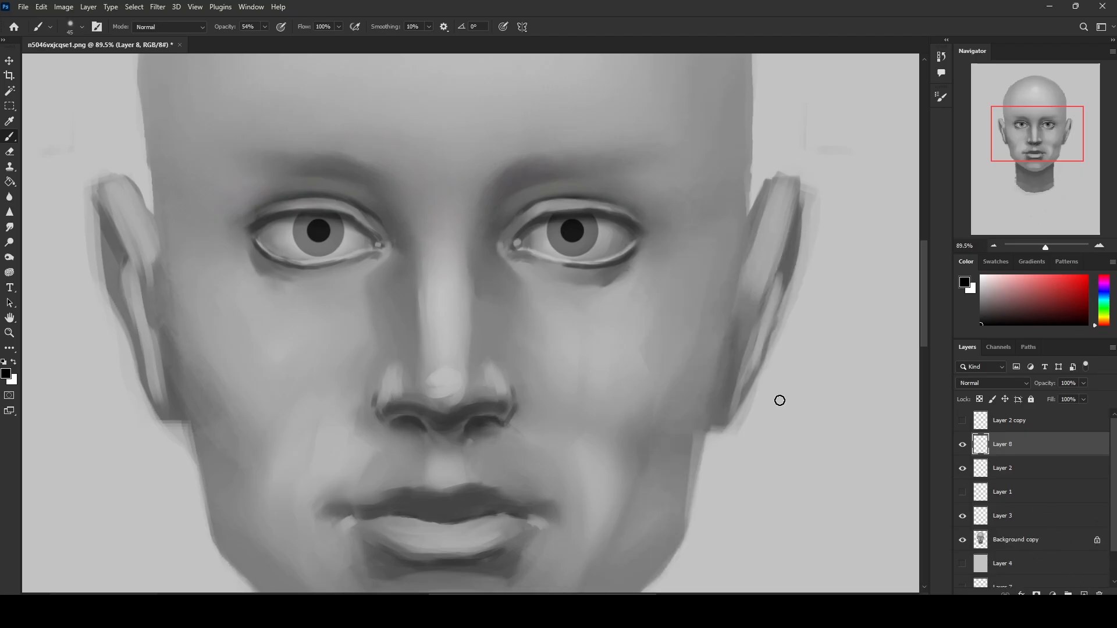
# Step: Darken the upper part of the viewer's-right iris with soft black shading on Layer 8, adjusting the brush size between strokes
pyautogui.press(']')
pyautogui.press(']')
pyautogui.press(']')
pyautogui.press(']')
pyautogui.press(']')
pyautogui.press(']')
pyautogui.press(']')
pyautogui.press(']')
pyautogui.press(']')
pyautogui.press(']')
pyautogui.press(']')
pyautogui.press(']')
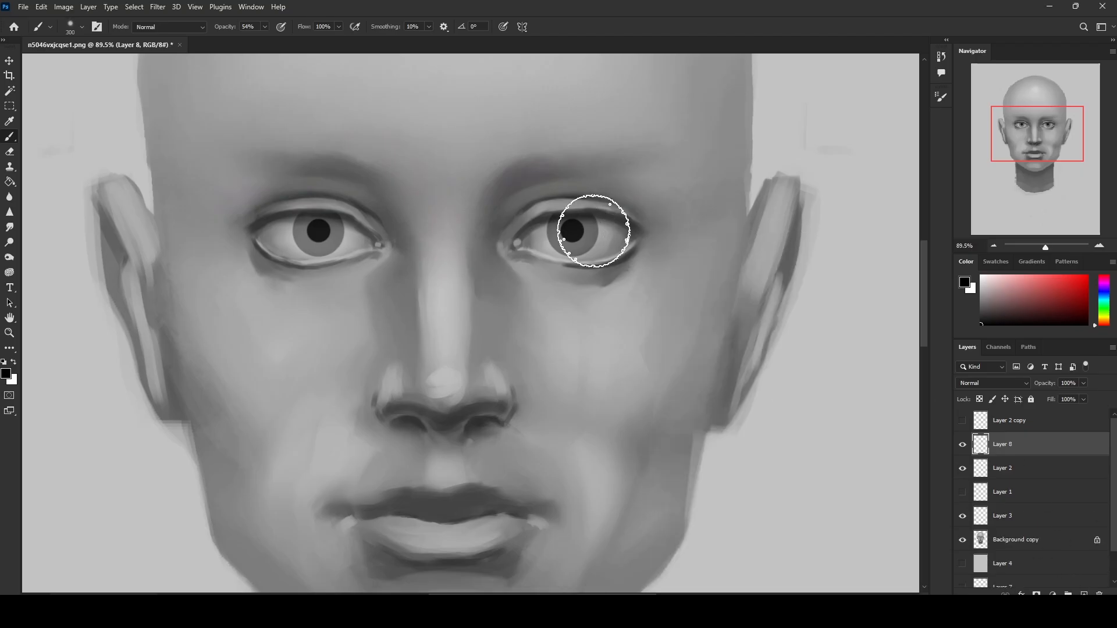
pyautogui.press('[')
pyautogui.press('[')
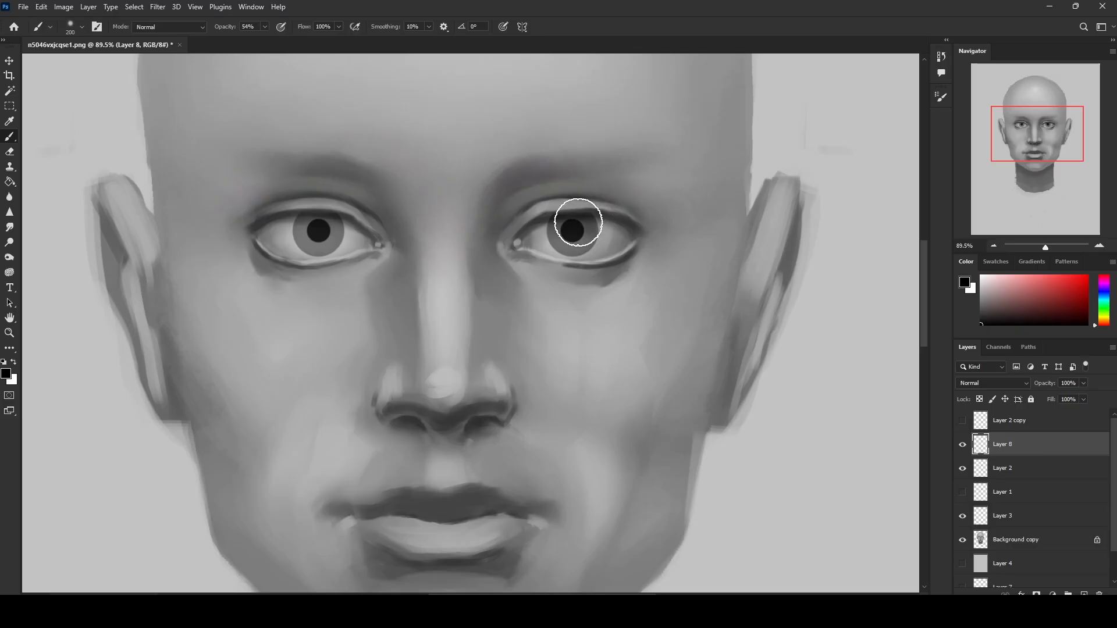
pyautogui.press('[')
pyautogui.press('[')
pyautogui.press('[')
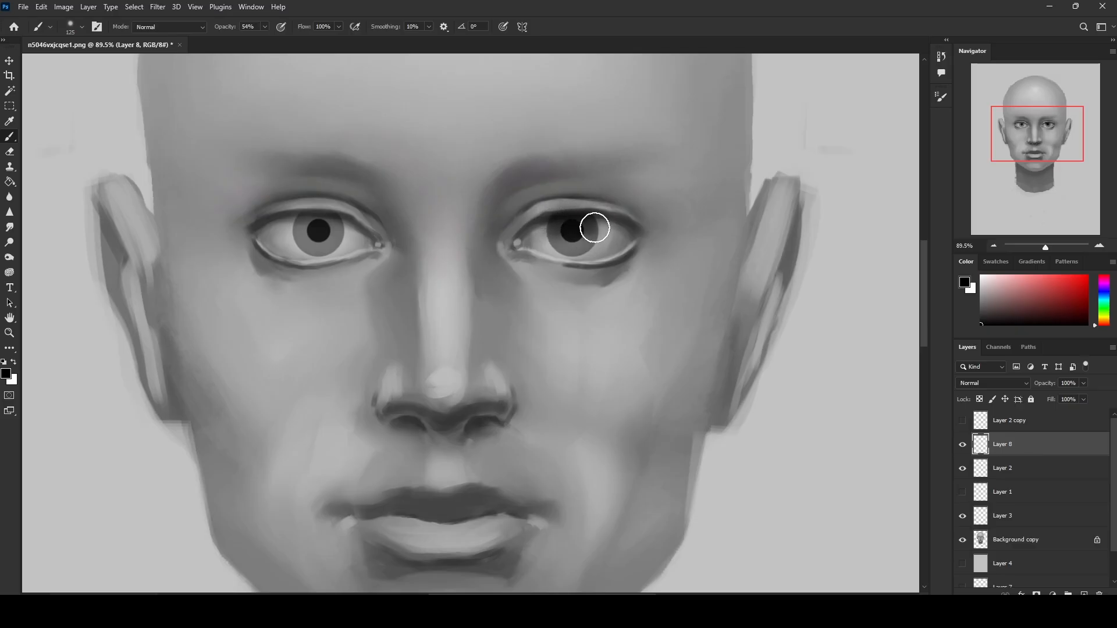
pyautogui.press('[')
# Step: Shade the upper part of the viewer's-left iris with the soft brush at 175 px and review the full head
pyautogui.press(']')
pyautogui.press(']')
pyautogui.press(']')
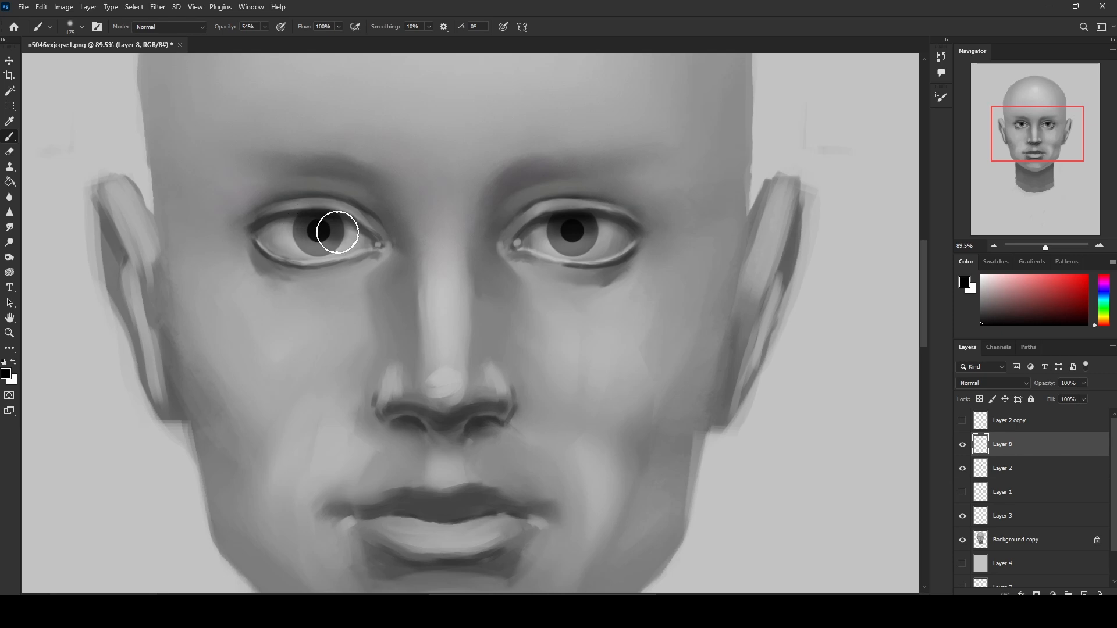
pyautogui.moveTo(338, 232); pyautogui.dragTo(306, 236)
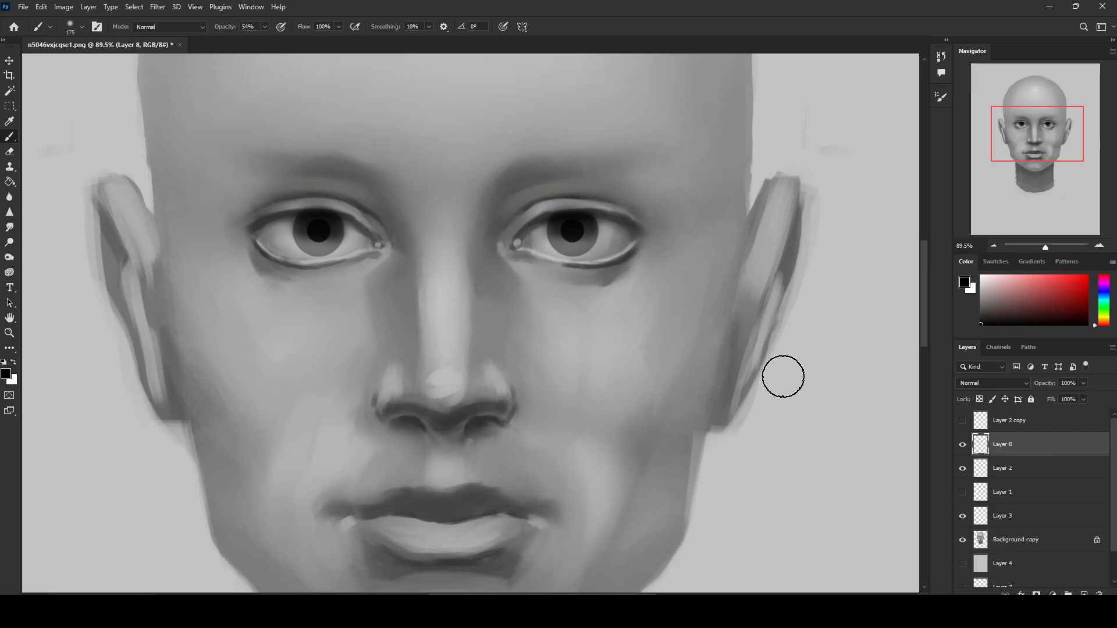
pyautogui.hotkey('ctrl', '0')
# Step: Erase shading spill around the viewer's-right eye and upper lid with the size 80 dry-oil brush as eraser, reducing its size to 40 px
pyautogui.press('z')
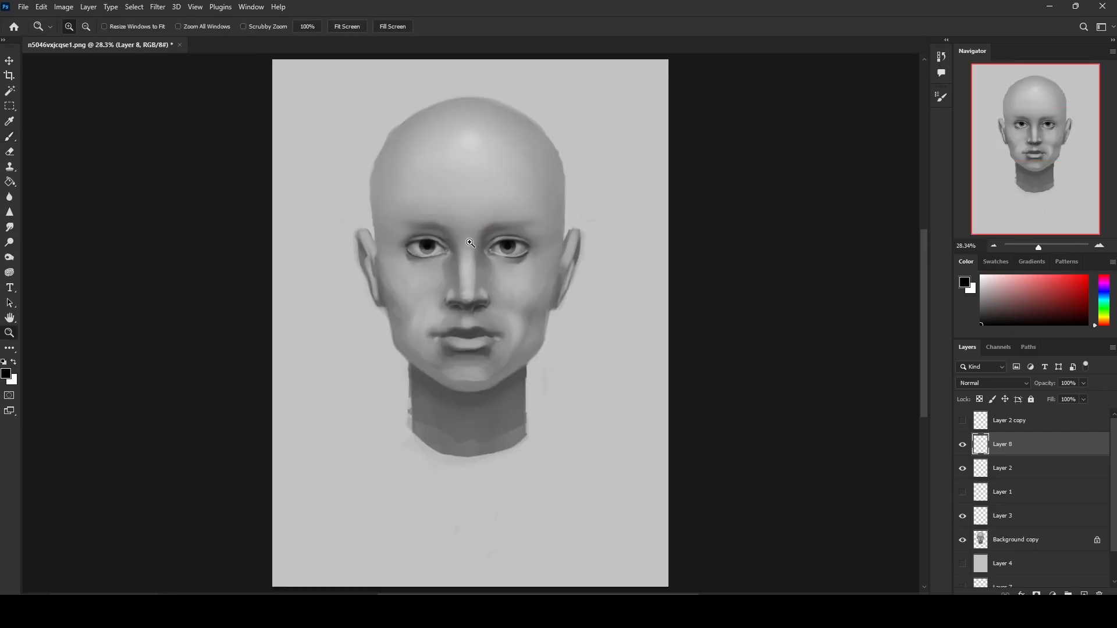
pyautogui.moveTo(378, 201); pyautogui.dragTo(582, 274)
pyautogui.press('e')
pyautogui.rightClick(617, 249)
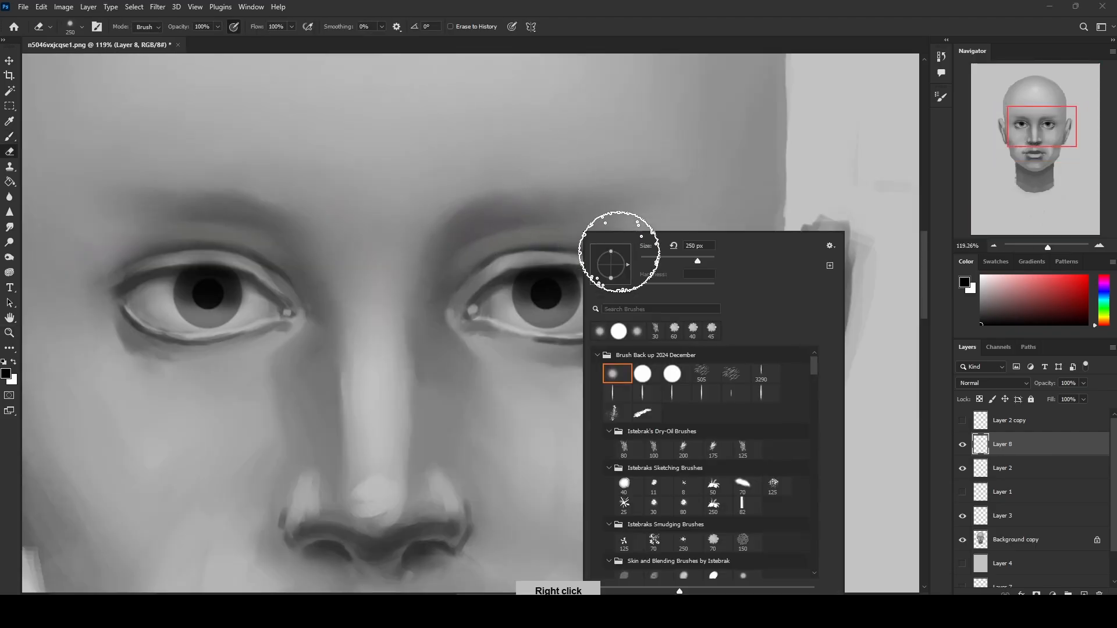
pyautogui.click(624, 448)
pyautogui.press('Return')
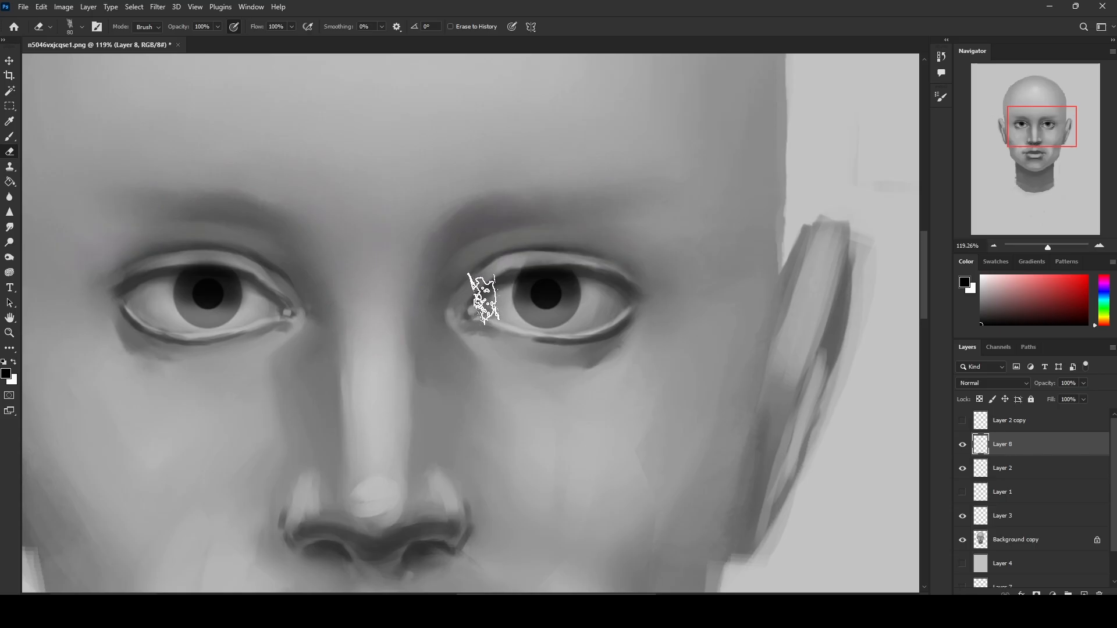
pyautogui.moveTo(484, 299); pyautogui.dragTo(479, 274)
pyautogui.press('[')
pyautogui.press('[')
pyautogui.press('[')
pyautogui.press('[')
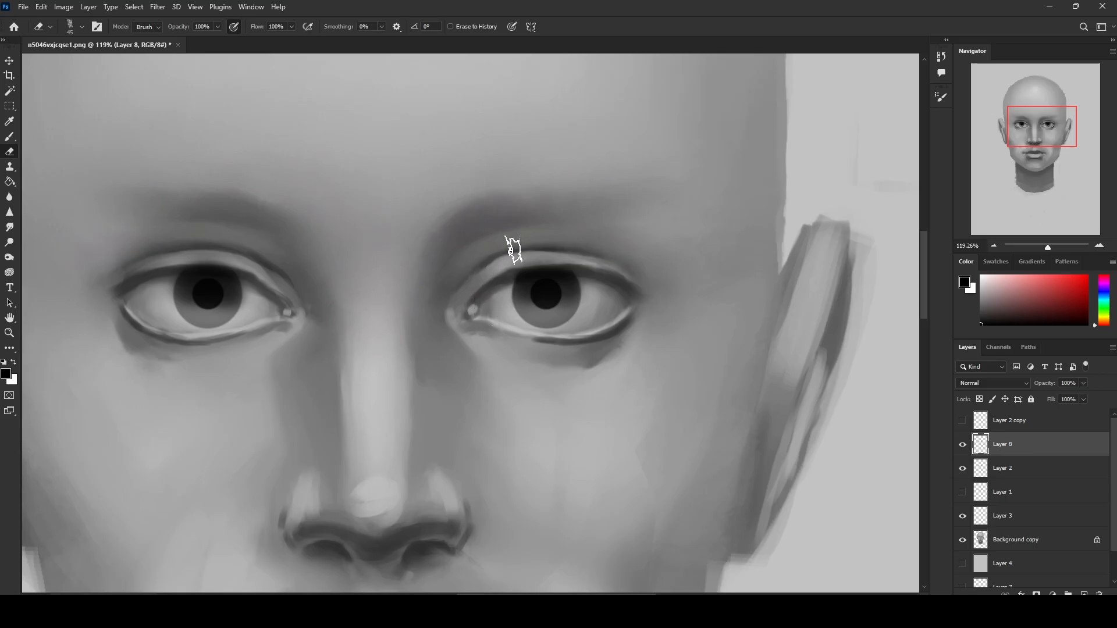
pyautogui.press('[')
# Step: Try to delete Layer 8's shading using an inverted selection of Layer 2's contents, undo the deletion, and clear the selection
pyautogui.click(1002, 468)
pyautogui.press('v')
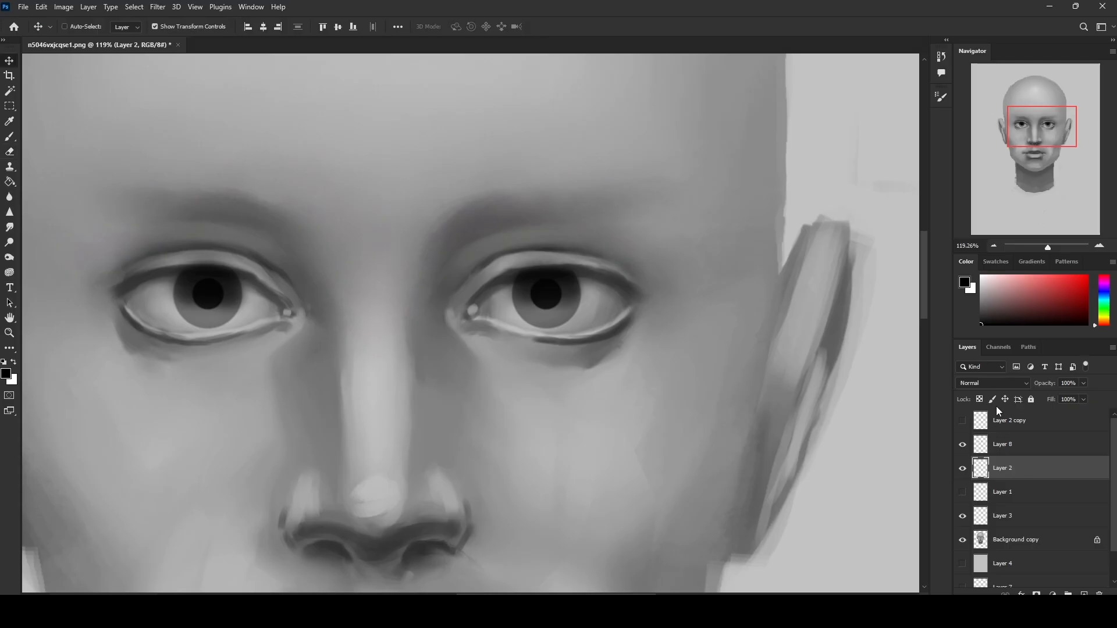
pyautogui.press('m')
pyautogui.rightClick(499, 269)
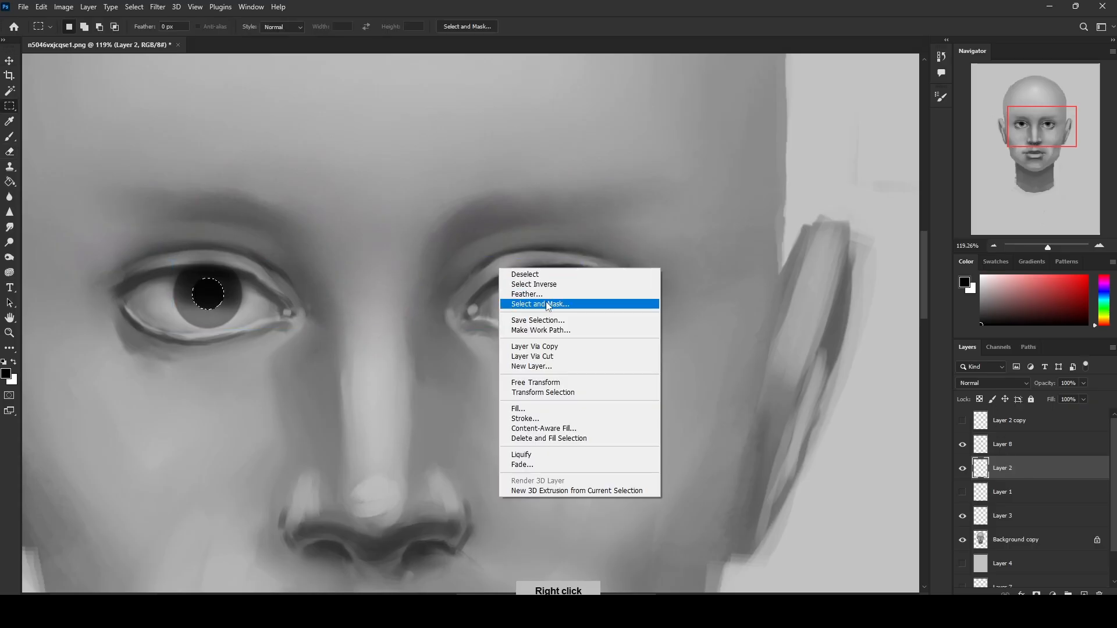
pyautogui.click(605, 285)
pyautogui.click(1000, 443)
pyautogui.press('Delete')
pyautogui.press('Delete')
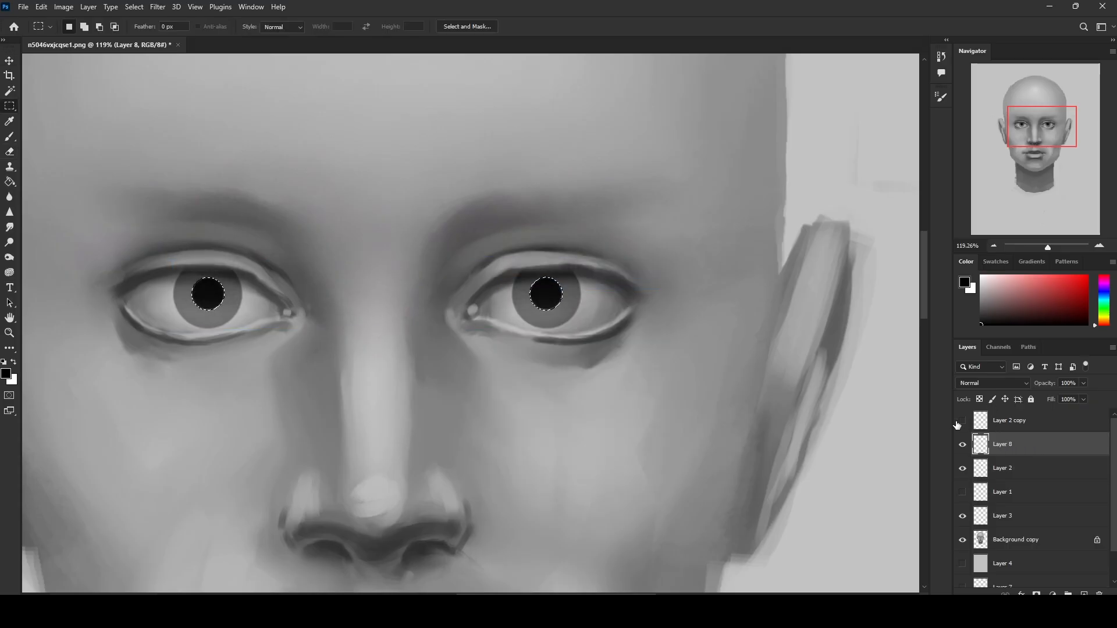
pyautogui.hotkey('ctrl', 'z')
pyautogui.hotkey('ctrl', 'z')
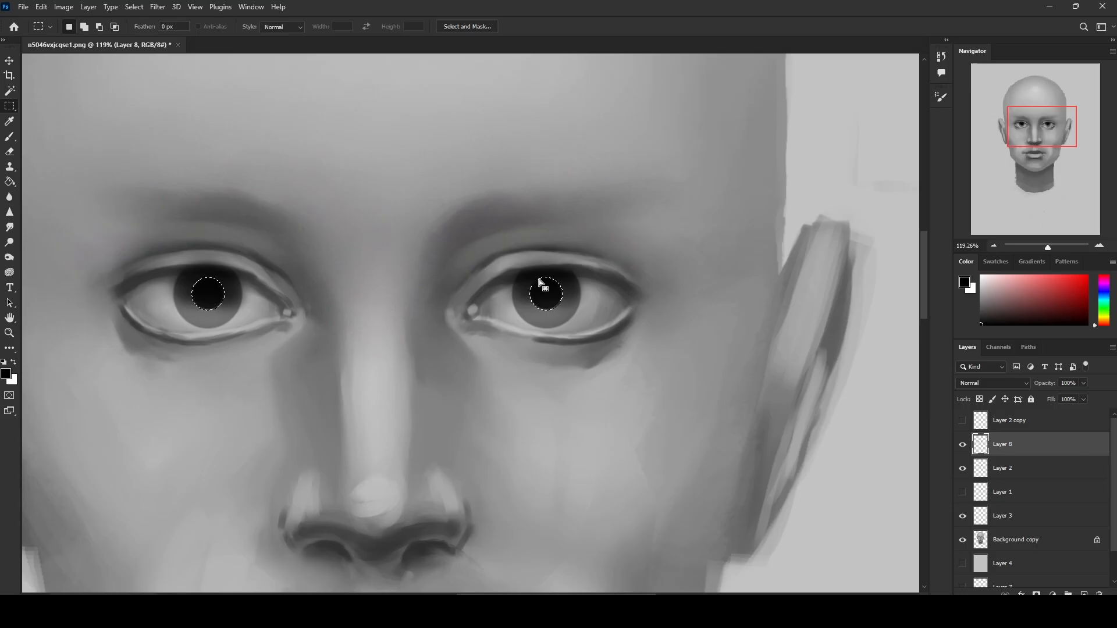
pyautogui.rightClick(539, 282)
pyautogui.click(547, 285)
# Step: Compare the eyes with and without the iris shading and the irises by toggling Layer 8 and Layer 2
pyautogui.click(962, 445)
pyautogui.click(963, 445)
pyautogui.click(963, 469)
pyautogui.click(962, 469)
# Step: Clear the pupil selection and compare the full face with and without the iris shading by toggling Layer 8
pyautogui.click(1000, 465)
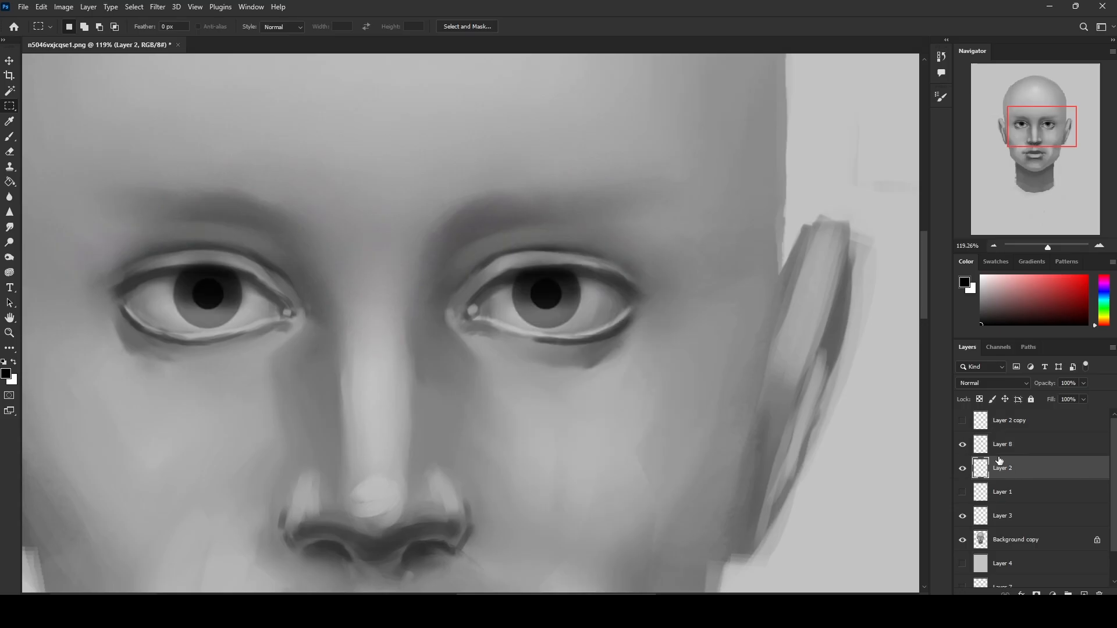
pyautogui.click(963, 446)
pyautogui.click(1001, 445)
pyautogui.press('e')
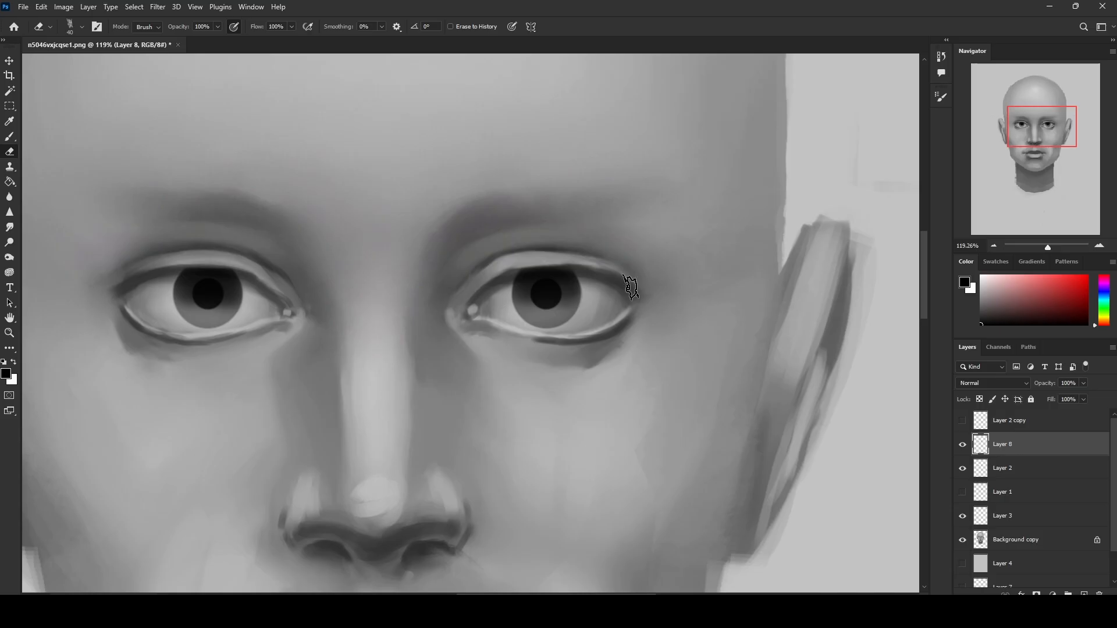
pyautogui.hotkey('ctrl', '0')
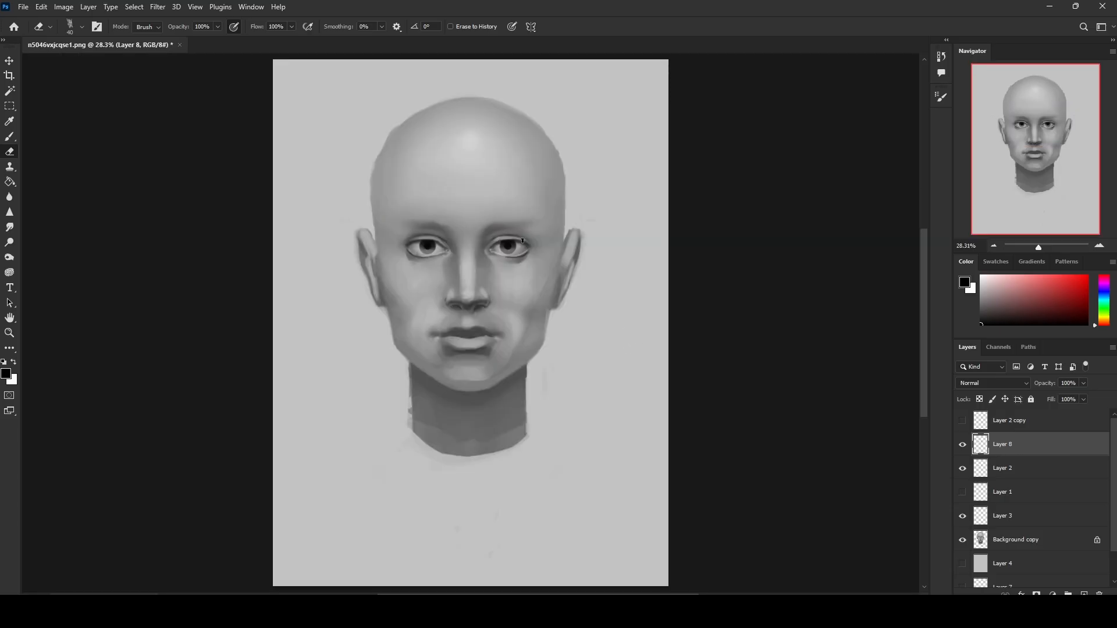
pyautogui.click(962, 446)
pyautogui.click(962, 446)
# Step: Darken both irises evenly on Layer 8 with the size 80 dry-oil brush reduced to a small tip, and review the full head
pyautogui.press('b')
pyautogui.scroll(5, 536, 249)
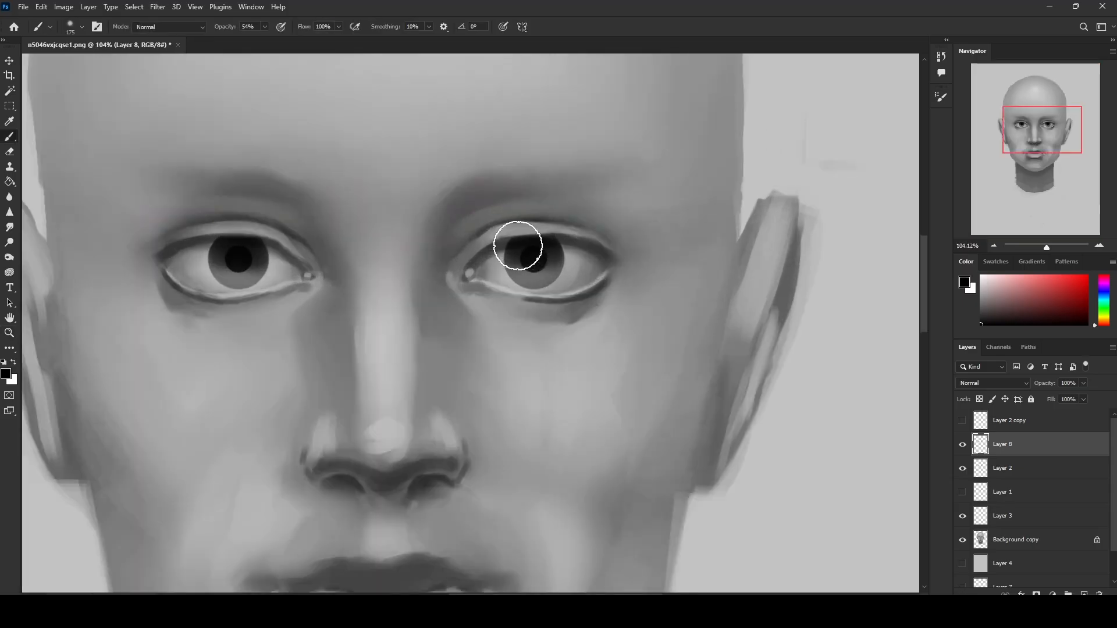
pyautogui.rightClick(535, 249)
pyautogui.click(605, 447)
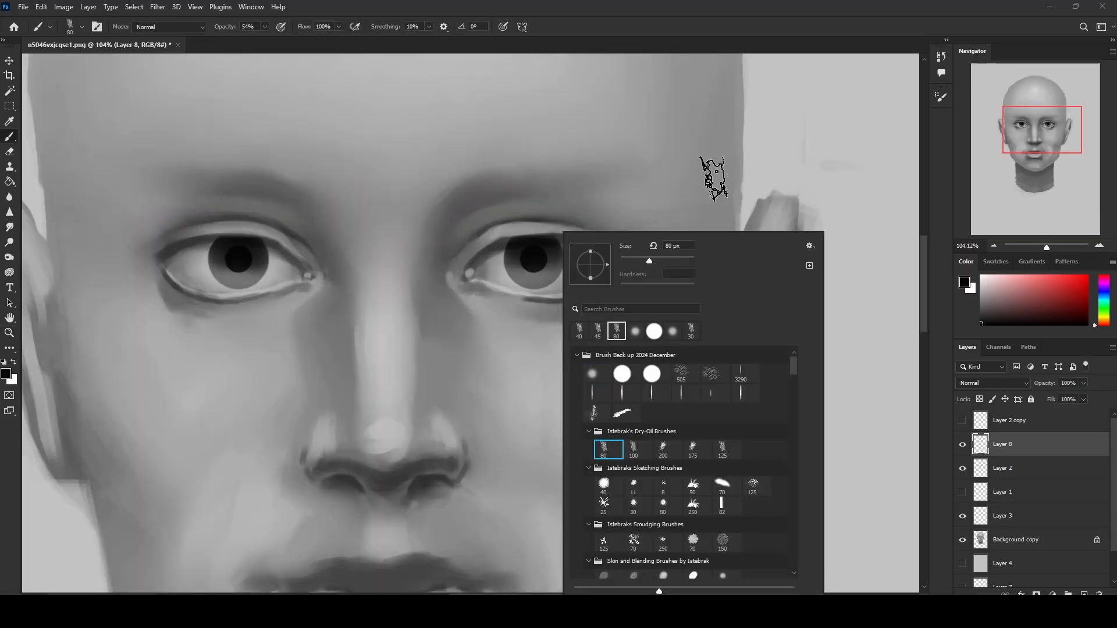
pyautogui.press('Return')
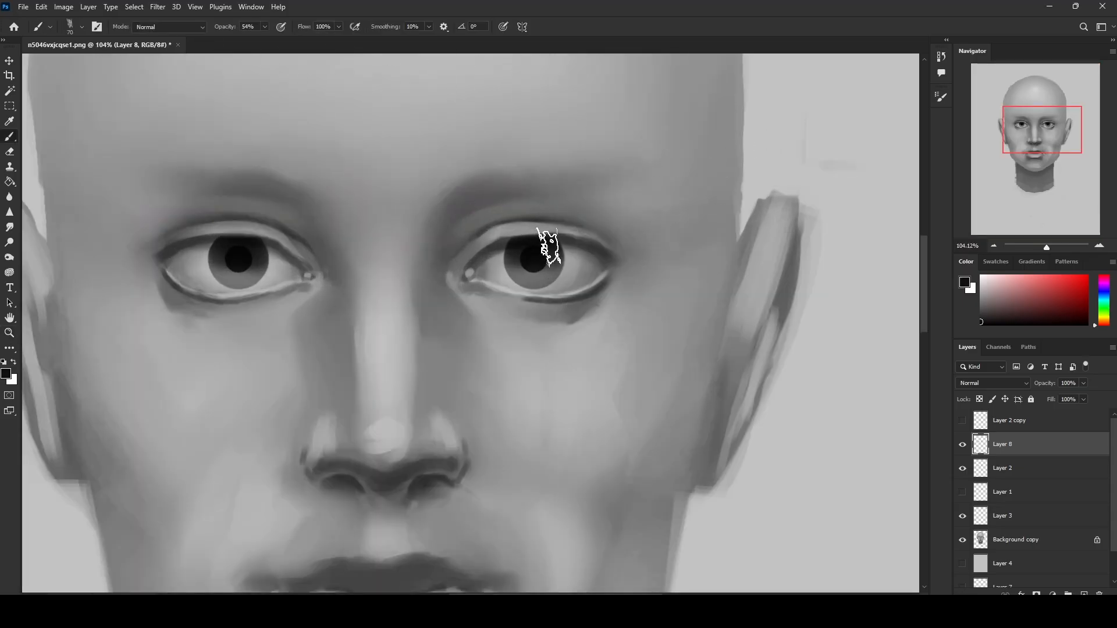
pyautogui.press('[')
pyautogui.press('[')
pyautogui.press('[')
pyautogui.press('[')
pyautogui.press('[')
pyautogui.press('[')
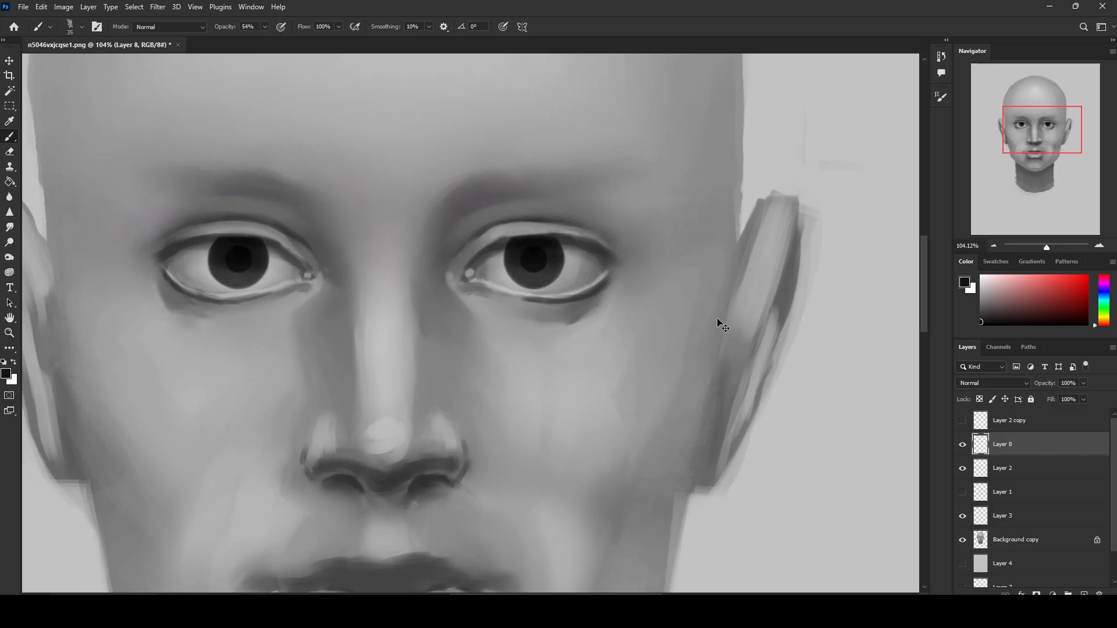
pyautogui.hotkey('ctrl', '0')
pyautogui.press('z')
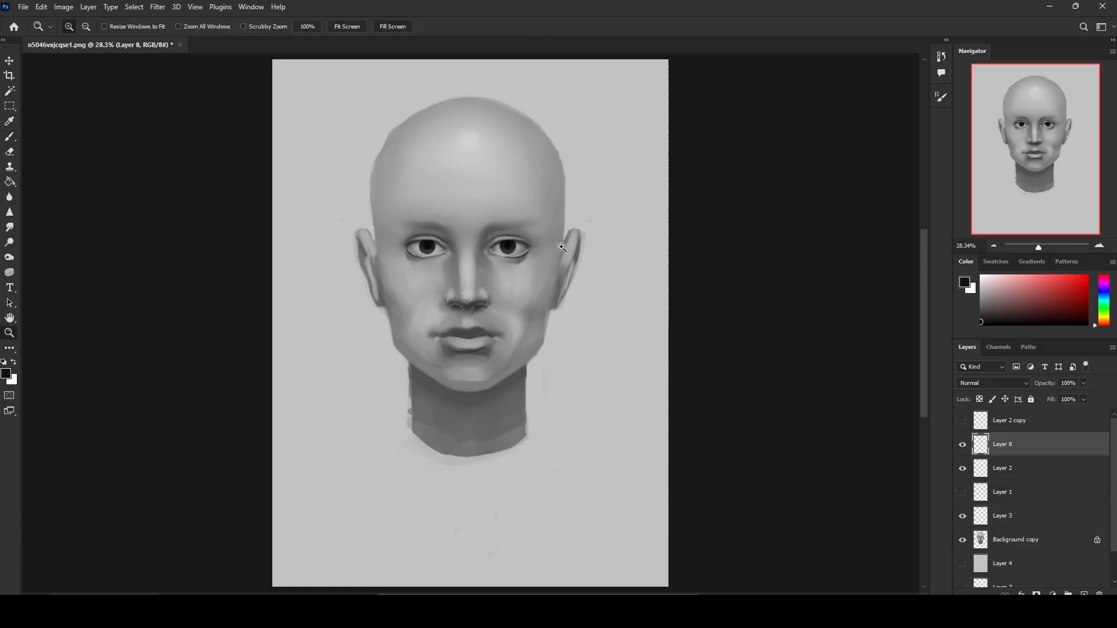
# Step: Choose the size 30 brush from the Istebraks Sketching Brushes
pyautogui.rightClick(577, 288)
pyautogui.click(708, 315)
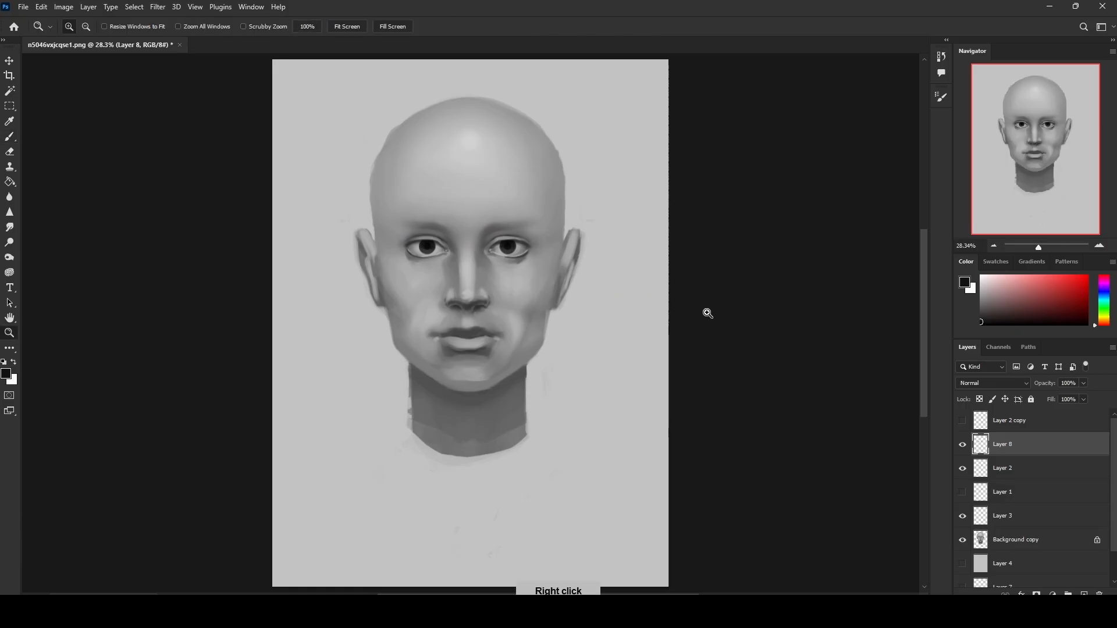
pyautogui.press('b')
pyautogui.rightClick(572, 283)
pyautogui.click(652, 503)
pyautogui.press('Return')
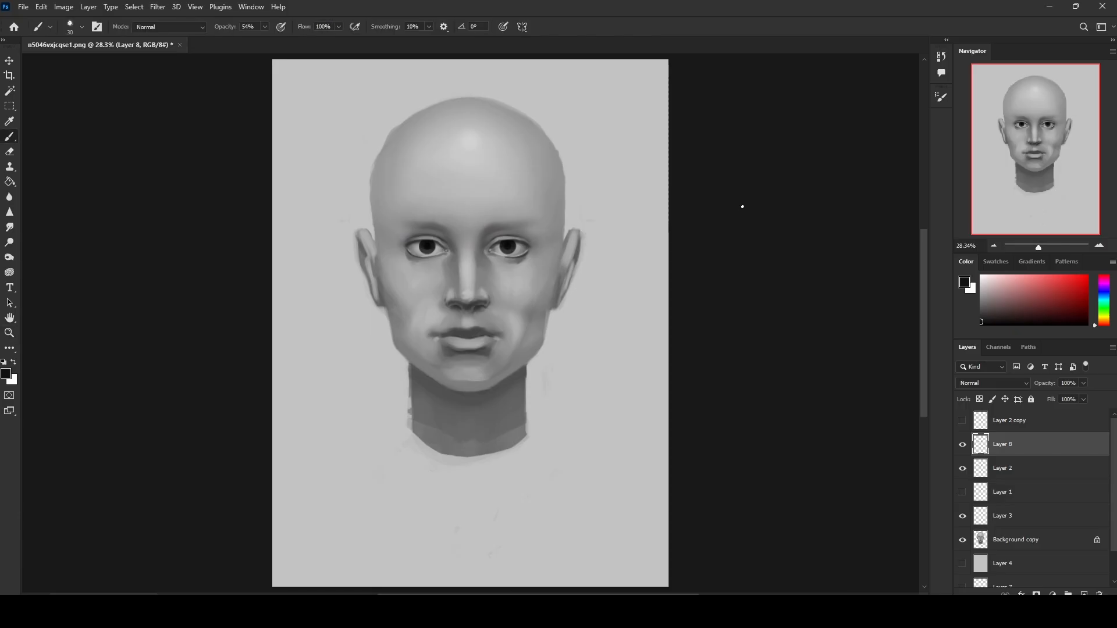
pyautogui.hotkey('ctrl', '+')
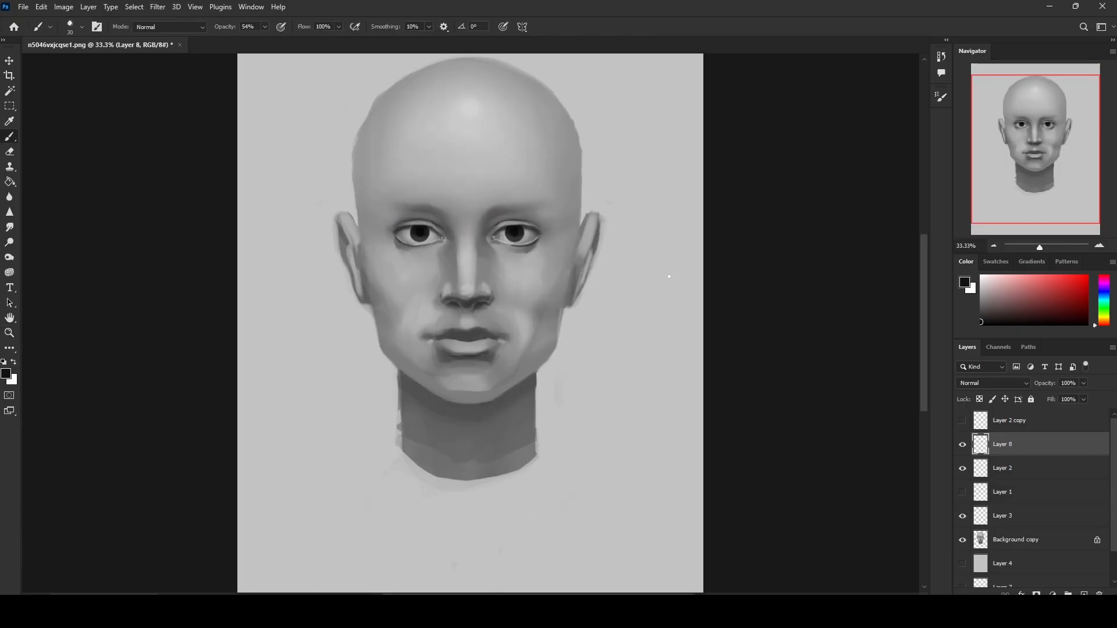
# Step: On Background copy, set the brush to Lighten with grey sampled below the viewer's-right eye, using the size 80 dry-oil brush
pyautogui.click(997, 538)
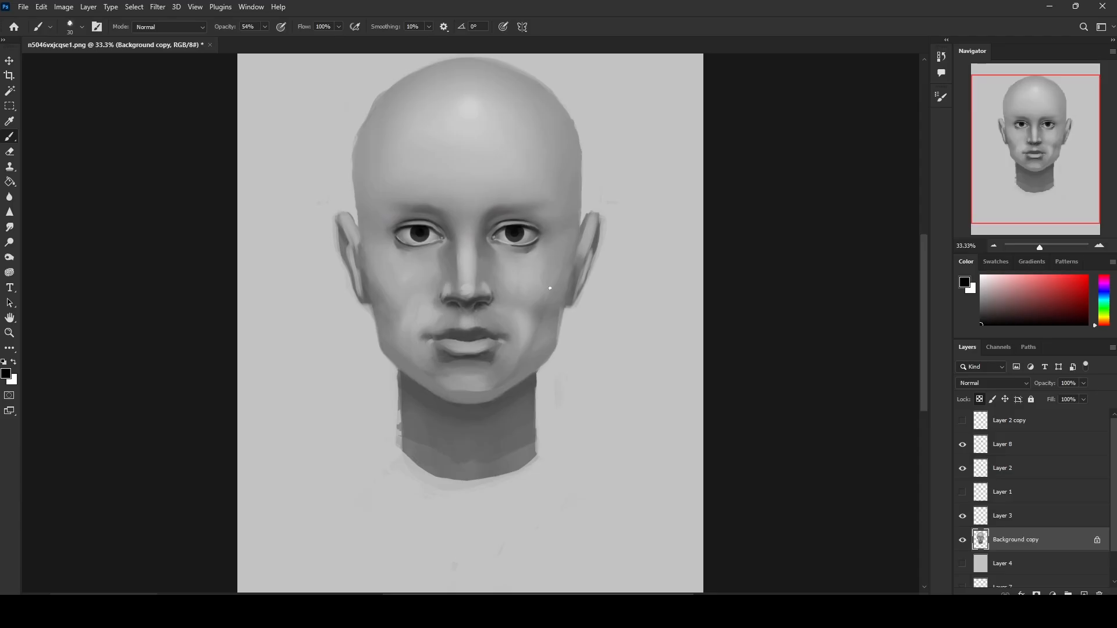
pyautogui.keyDown('alt'); pyautogui.click(518, 250); pyautogui.keyUp('alt')
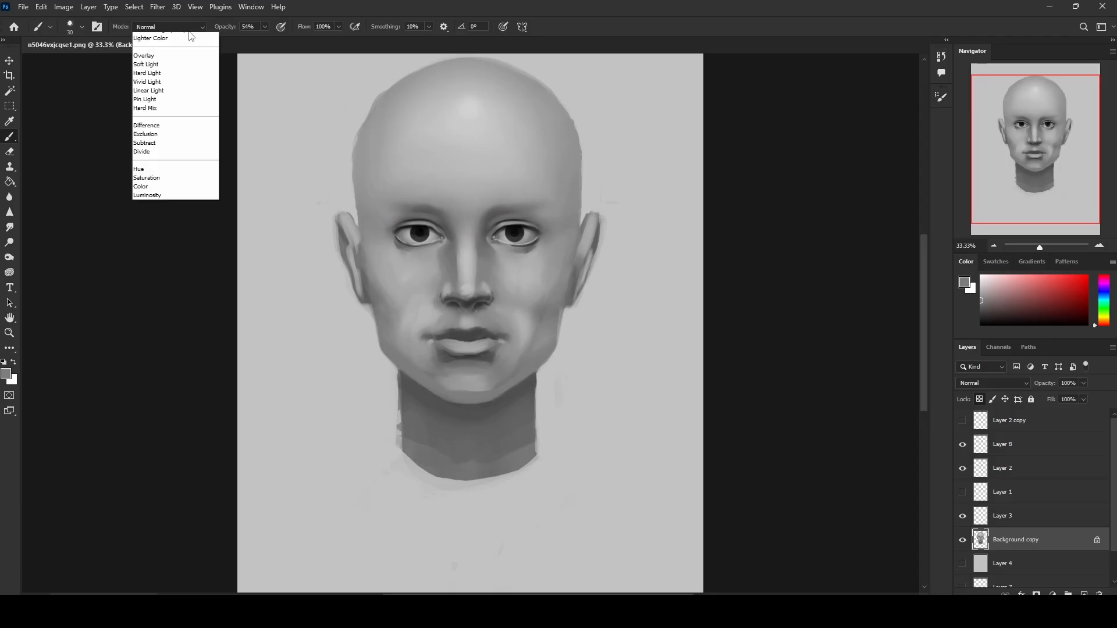
pyautogui.click(168, 27)
pyautogui.click(160, 134)
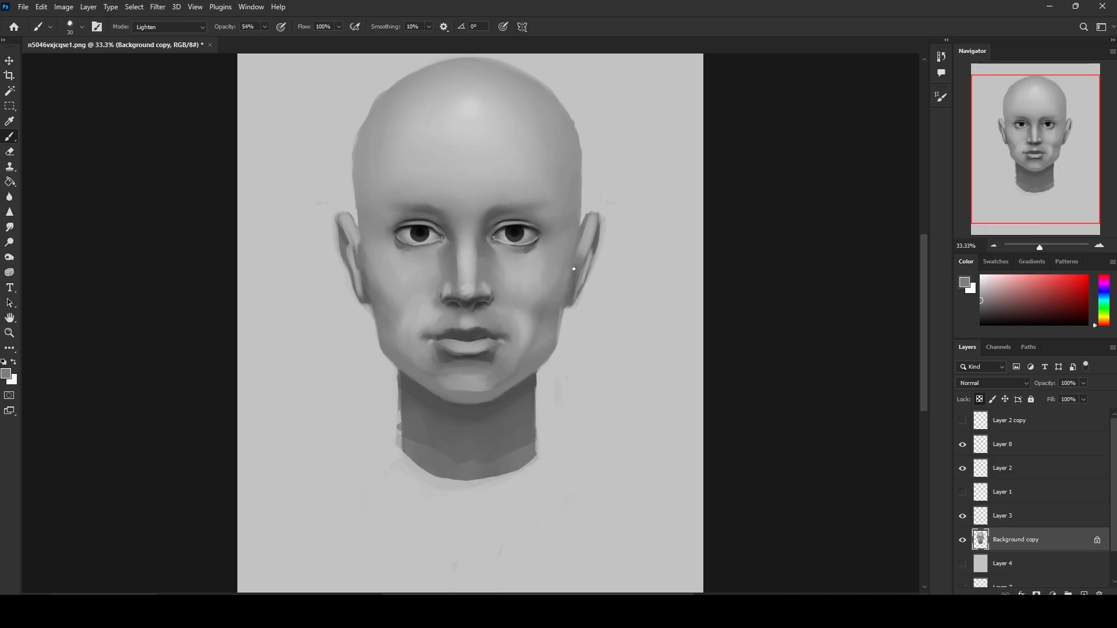
pyautogui.rightClick(530, 250)
pyautogui.click(581, 455)
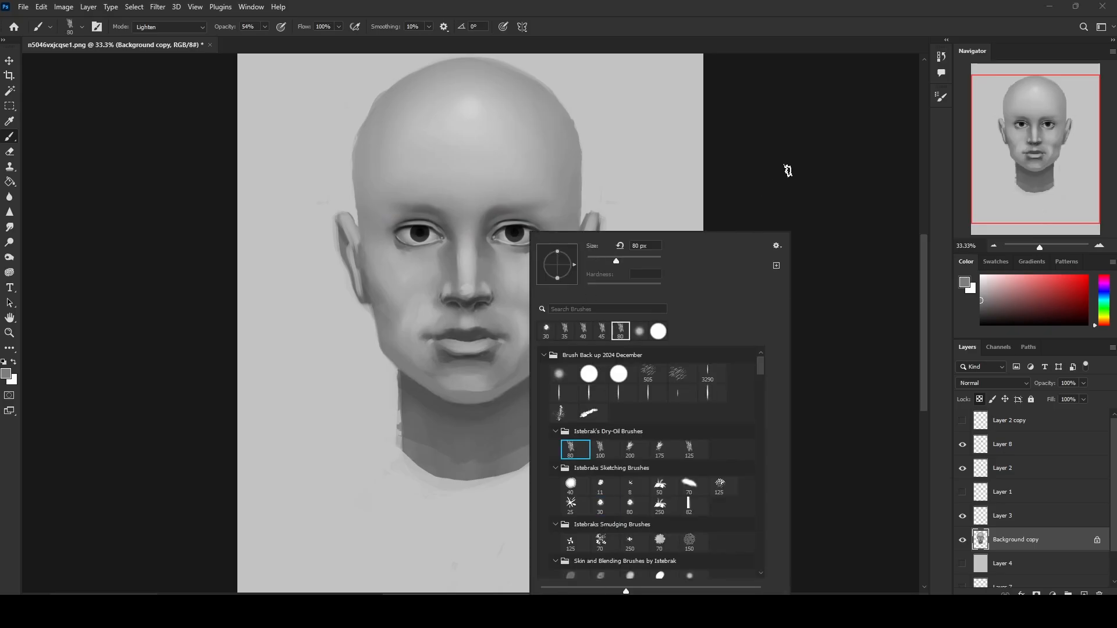
pyautogui.click(778, 170)
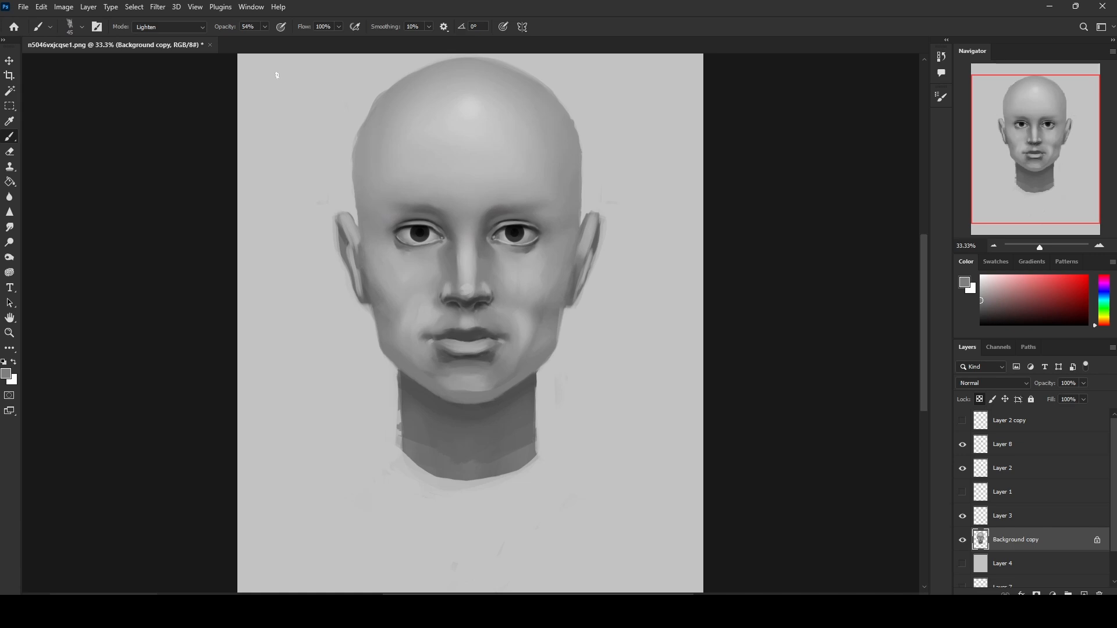
# Step: Return the brush mode to Normal and refine the viewer's-right lower lid at 20 px using tones sampled below the eye and from the pupil
pyautogui.click(169, 27)
pyautogui.click(164, 82)
pyautogui.keyDown('alt'); pyautogui.click(516, 250); pyautogui.keyUp('alt')
pyautogui.click(169, 27)
pyautogui.click(169, 48)
pyautogui.keyDown('alt'); pyautogui.click(511, 256); pyautogui.keyUp('alt')
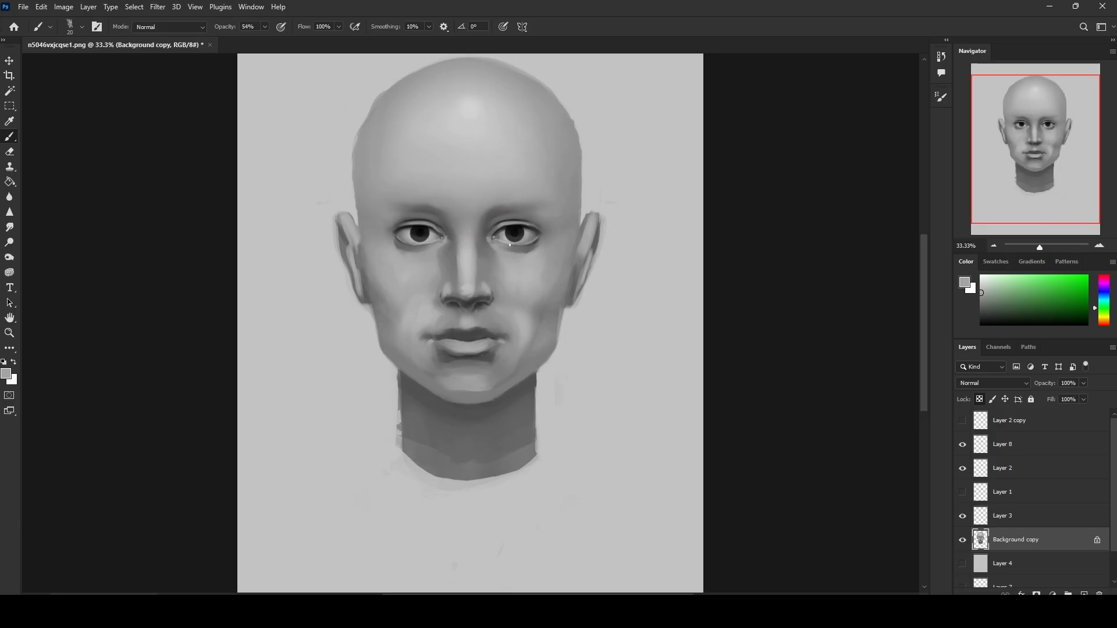
pyautogui.keyDown('alt'); pyautogui.click(516, 233); pyautogui.keyUp('alt')
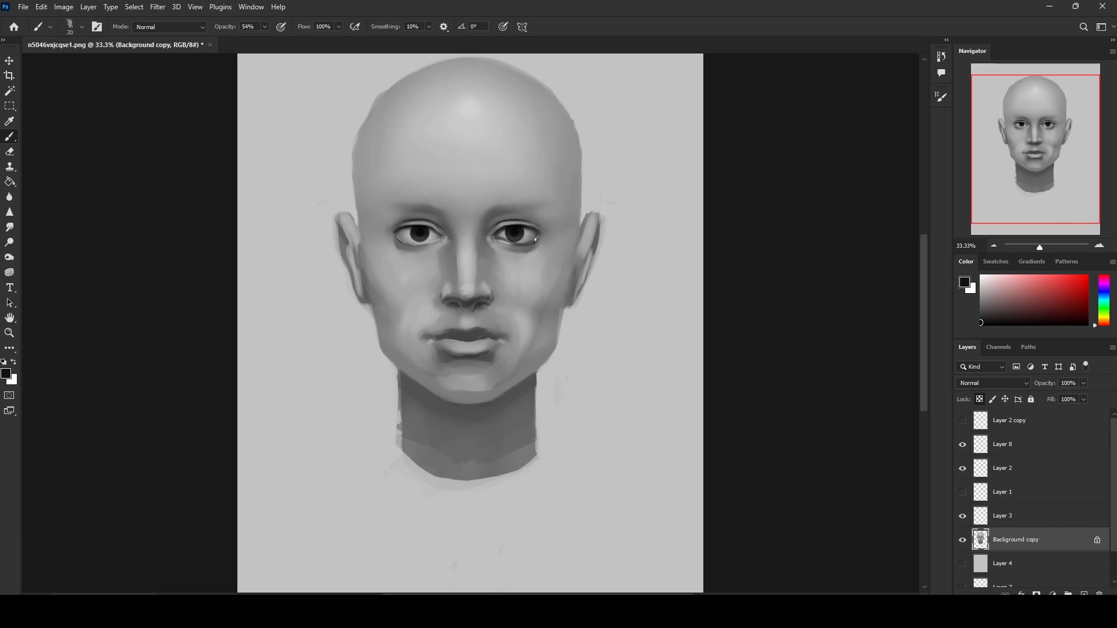
# Step: Sample the forehead highlight and brush it softly between the brows at 50 px
pyautogui.keyDown('alt'); pyautogui.click(469, 124); pyautogui.keyUp('alt')
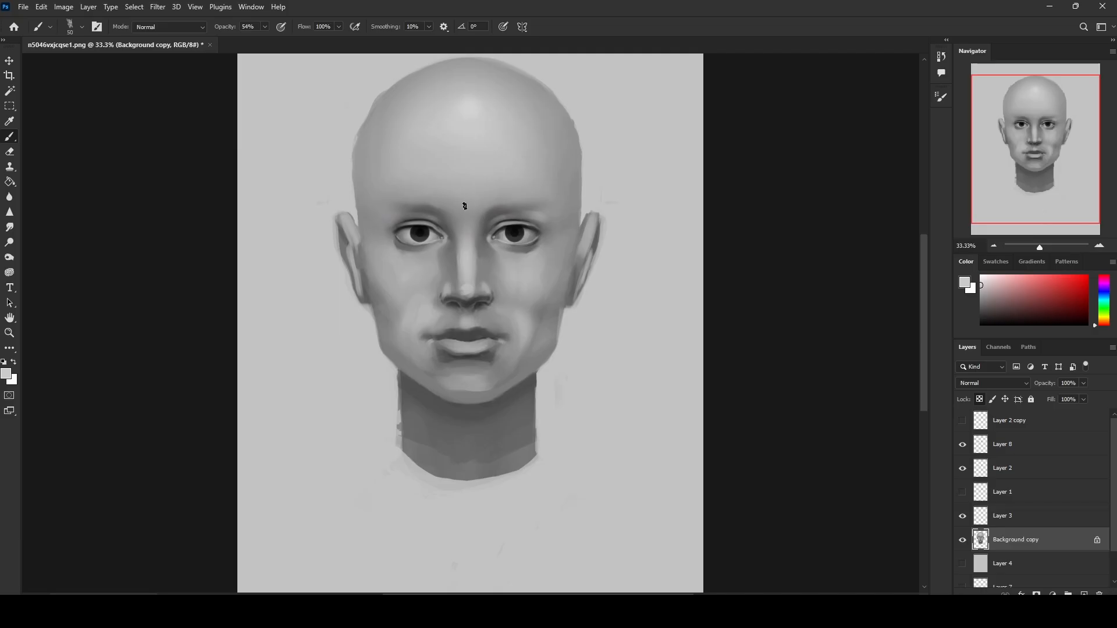
pyautogui.press(']')
pyautogui.press(']')
pyautogui.press(']')
pyautogui.press('[')
pyautogui.press('[')
pyautogui.press('[')
# Step: Refine the upper lids of both eyes at 20 px with greys sampled around each lid
pyautogui.keyDown('alt'); pyautogui.click(523, 227); pyautogui.keyUp('alt')
pyautogui.keyDown('alt'); pyautogui.click(528, 221); pyautogui.keyUp('alt')
pyautogui.keyDown('alt'); pyautogui.click(512, 222); pyautogui.keyUp('alt')
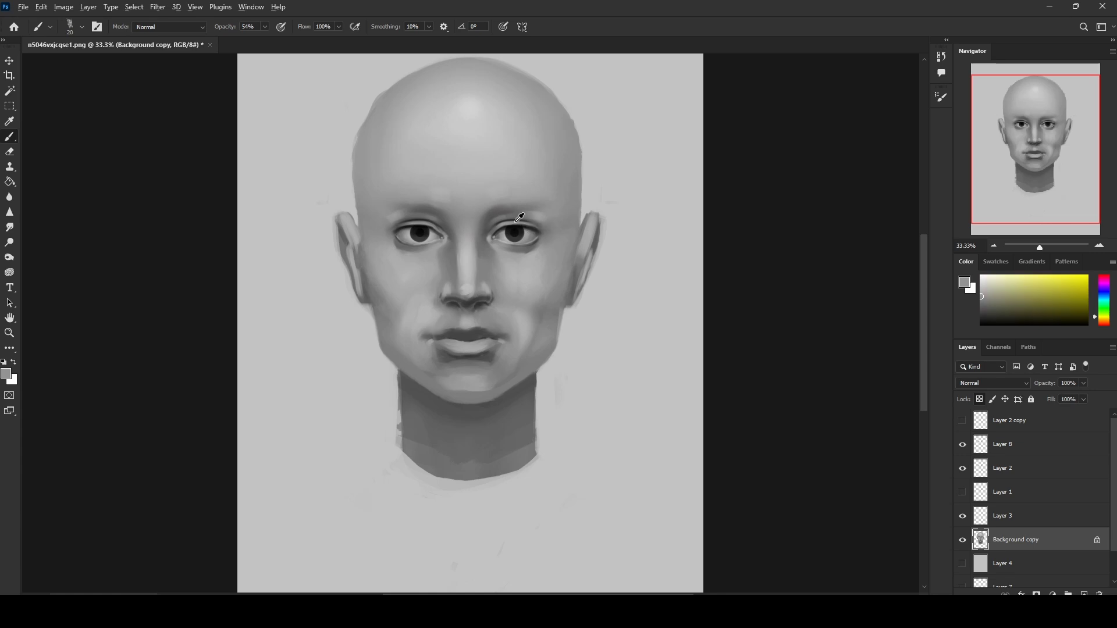
pyautogui.keyDown('alt'); pyautogui.click(514, 224); pyautogui.keyUp('alt')
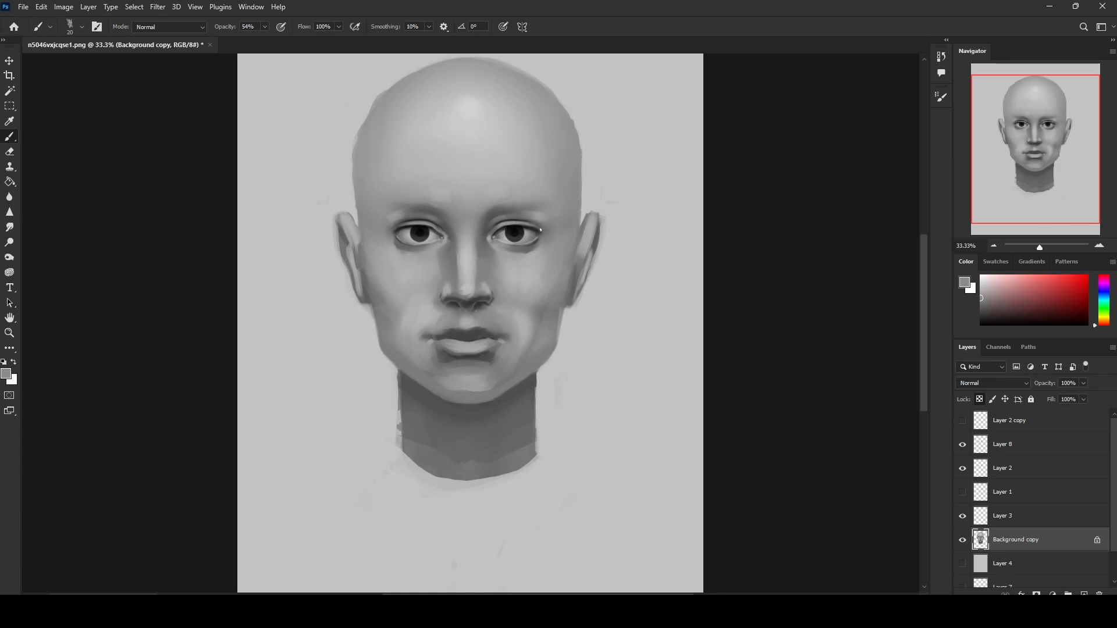
pyautogui.keyDown('alt'); pyautogui.click(420, 219); pyautogui.keyUp('alt')
pyautogui.keyDown('alt'); pyautogui.click(412, 223); pyautogui.keyUp('alt')
pyautogui.keyDown('alt'); pyautogui.click(418, 231); pyautogui.keyUp('alt')
# Step: Lighten the skin above the outer corner of the viewer's-right eye at 30 px with grey sampled from the upper cheek
pyautogui.keyDown('alt'); pyautogui.click(529, 225); pyautogui.keyUp('alt')
pyautogui.keyDown('alt'); pyautogui.click(537, 260); pyautogui.keyUp('alt')
pyautogui.press(']')
pyautogui.press(']')
pyautogui.press(']')
pyautogui.moveTo(533, 227); pyautogui.dragTo(549, 224)
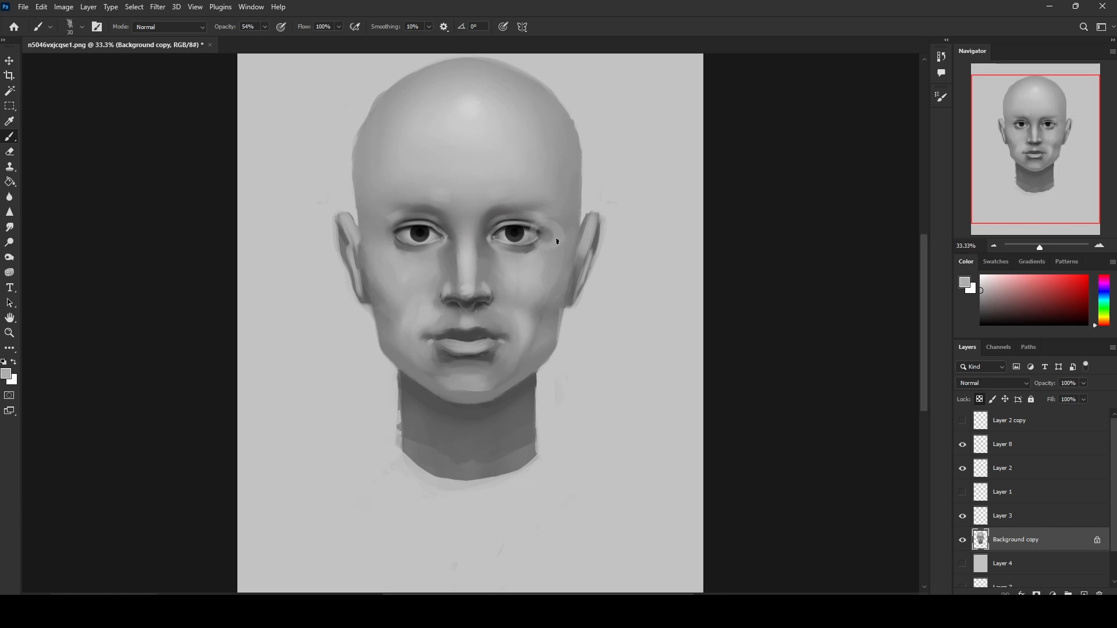
# Step: Try a pupil-black shadow stroke under the outer corner of the viewer's-right eye at 40 px, and undo it
pyautogui.keyDown('alt'); pyautogui.click(515, 233); pyautogui.keyUp('alt')
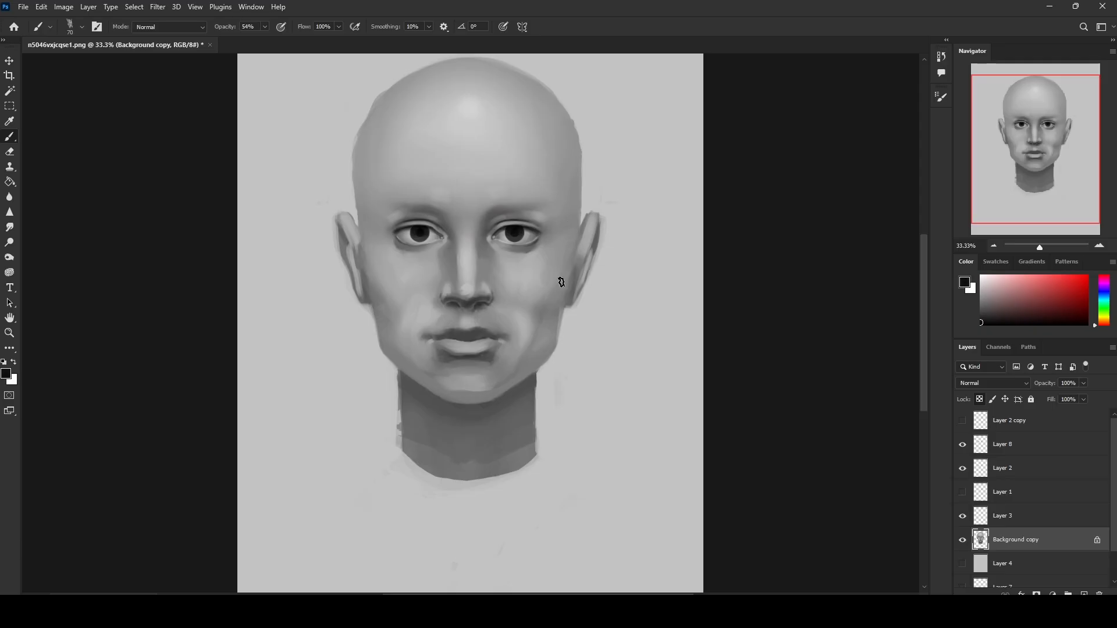
pyautogui.hotkey('ctrl', '+')
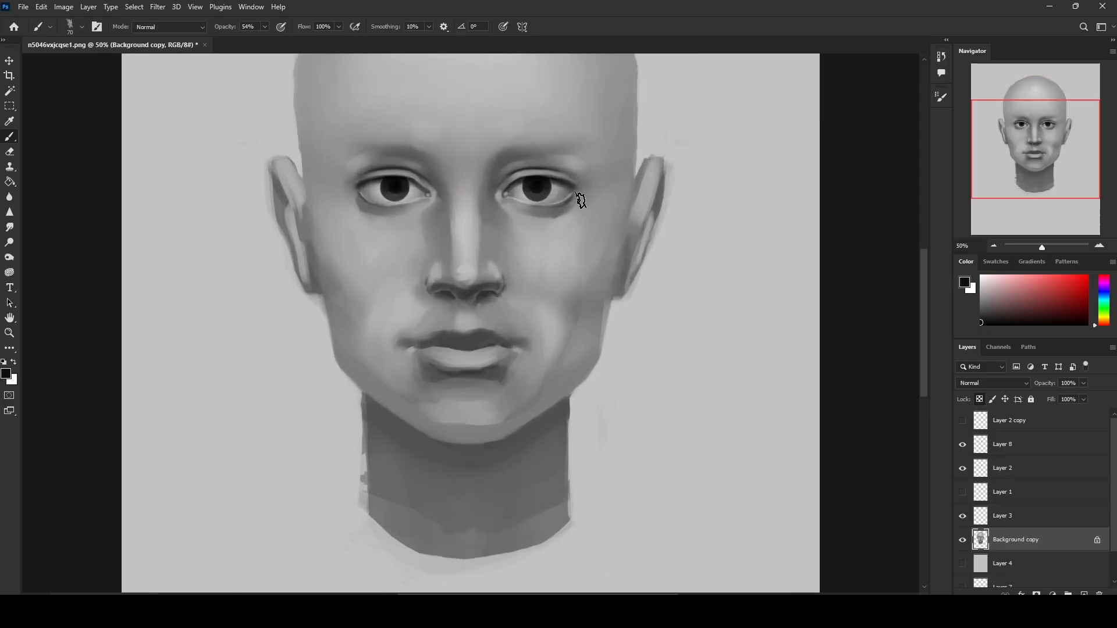
pyautogui.moveTo(599, 230); pyautogui.dragTo(565, 285)
pyautogui.press('[')
pyautogui.press('[')
pyautogui.press('[')
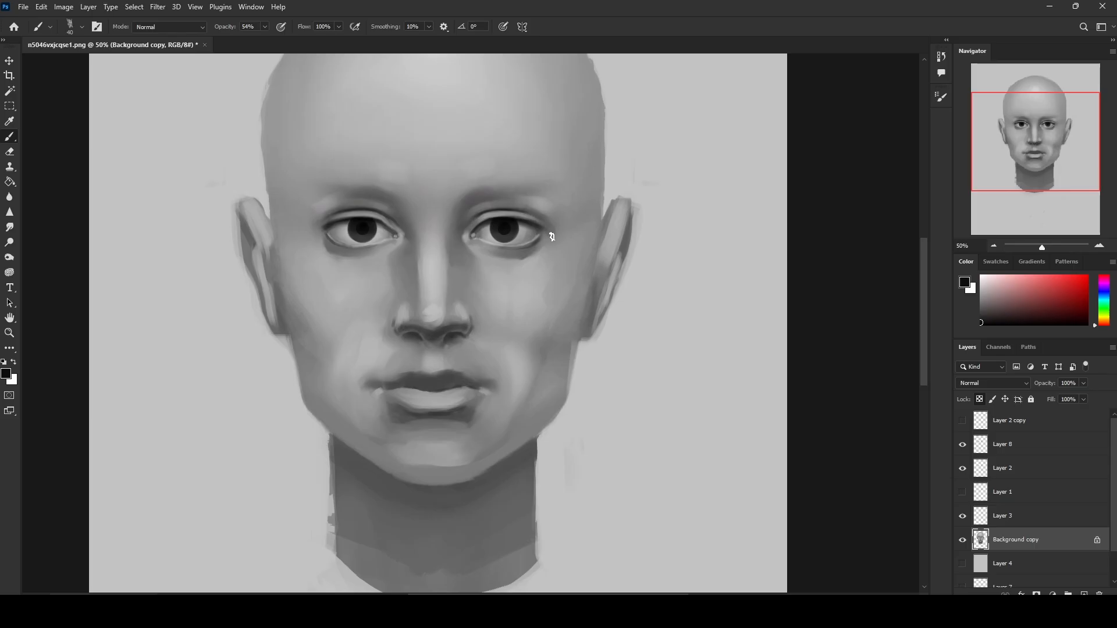
pyautogui.moveTo(548, 243); pyautogui.dragTo(515, 259)
pyautogui.hotkey('ctrl', 'z')
# Step: Try darkening the outer socket and brow of the viewer's-right eye with black at 50 px
pyautogui.press('[')
pyautogui.press(']')
pyautogui.press(']')
pyautogui.press(']')
pyautogui.hotkey('ctrl', '-')
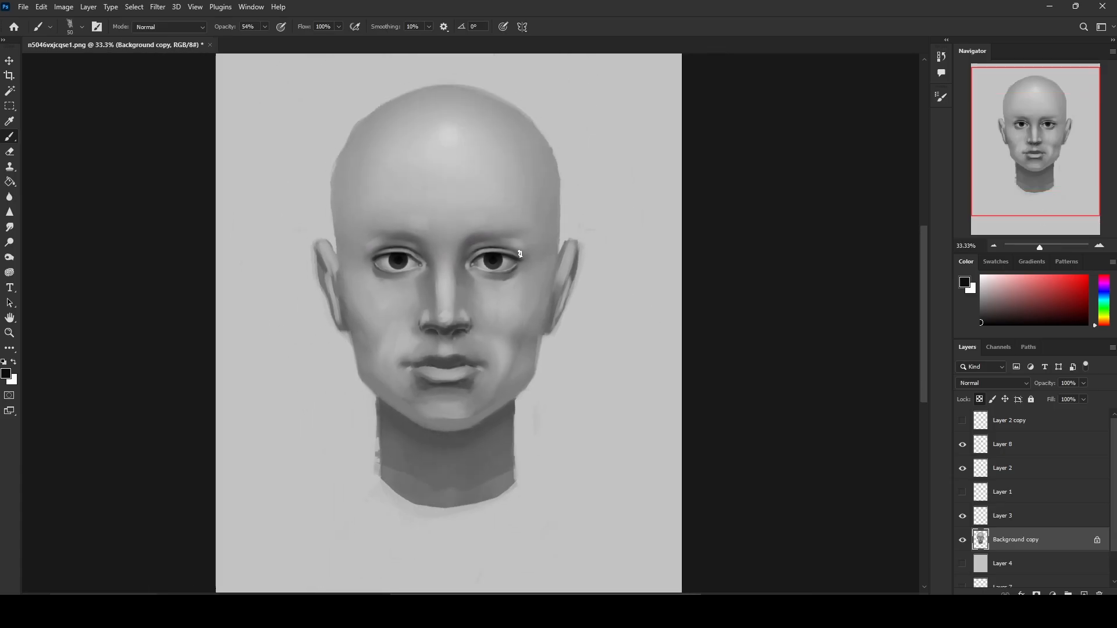
pyautogui.moveTo(524, 256)
pyautogui.mouseDown()
pyautogui.moveTo(531, 242)
pyautogui.moveTo(470, 247)
pyautogui.moveTo(543, 251)
pyautogui.moveTo(466, 245)
pyautogui.mouseUp()
pyautogui.moveTo(538, 253)
pyautogui.mouseDown()
pyautogui.moveTo(495, 232)
pyautogui.moveTo(520, 252)
pyautogui.mouseUp()
# Step: Try broad dark strokes down the viewer's-right temple and cheekbone with an enlarged brush
pyautogui.press(']')
pyautogui.press(']')
pyautogui.press(']')
pyautogui.press(']')
pyautogui.press(']')
pyautogui.press(']')
pyautogui.moveTo(531, 257)
pyautogui.mouseDown()
pyautogui.moveTo(537, 290)
pyautogui.moveTo(534, 263)
pyautogui.moveTo(541, 278)
pyautogui.moveTo(520, 260)
pyautogui.moveTo(546, 268)
pyautogui.moveTo(539, 278)
pyautogui.moveTo(522, 152)
pyautogui.moveTo(534, 251)
pyautogui.moveTo(521, 261)
pyautogui.moveTo(536, 321)
pyautogui.mouseUp()
pyautogui.press('[')
pyautogui.press('[')
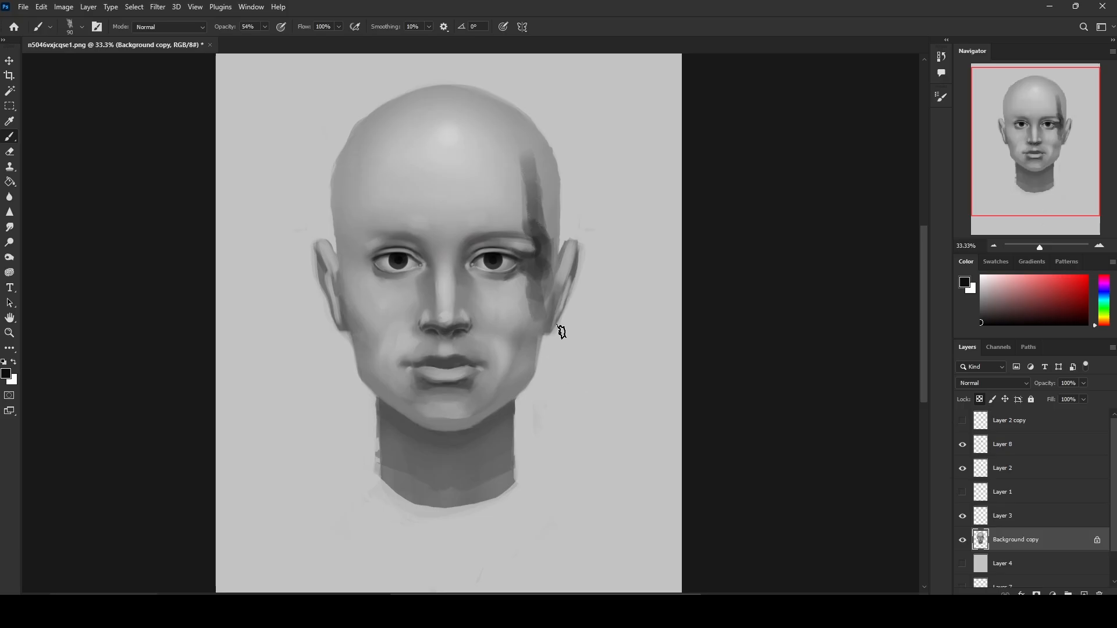
# Step: Undo the trial shading around the viewer's-right eye, temple and cheekbone, and shrink the brush
pyautogui.hotkey('ctrl', 'z')
pyautogui.hotkey('ctrl', 'z')
pyautogui.hotkey('ctrl', 'z')
pyautogui.hotkey('ctrl', 'z')
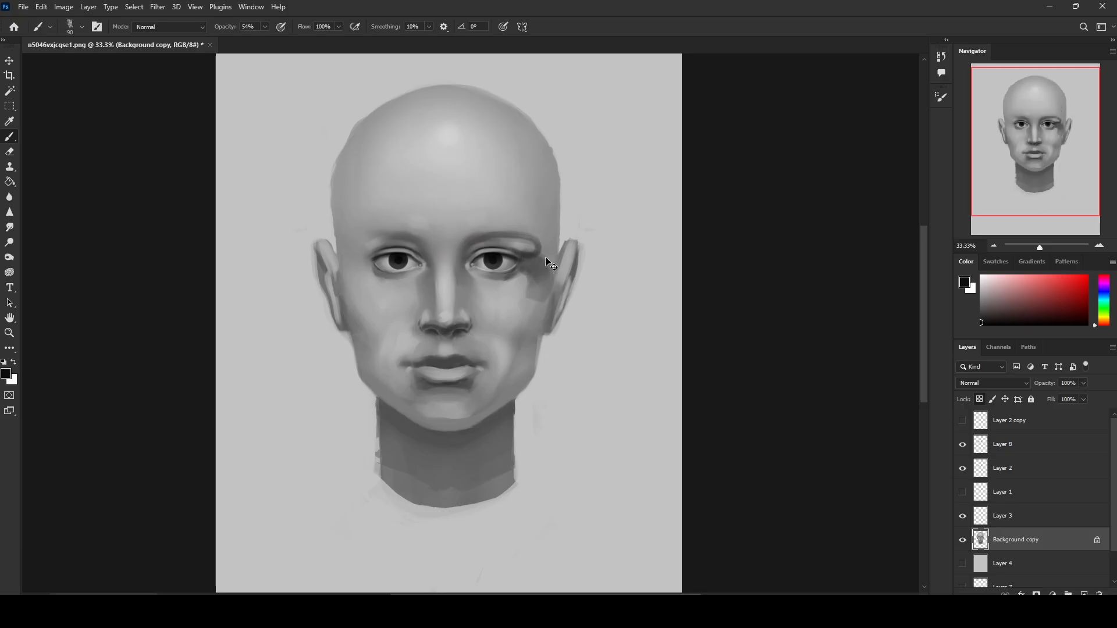
pyautogui.press('[')
pyautogui.press('[')
pyautogui.press('[')
pyautogui.press('[')
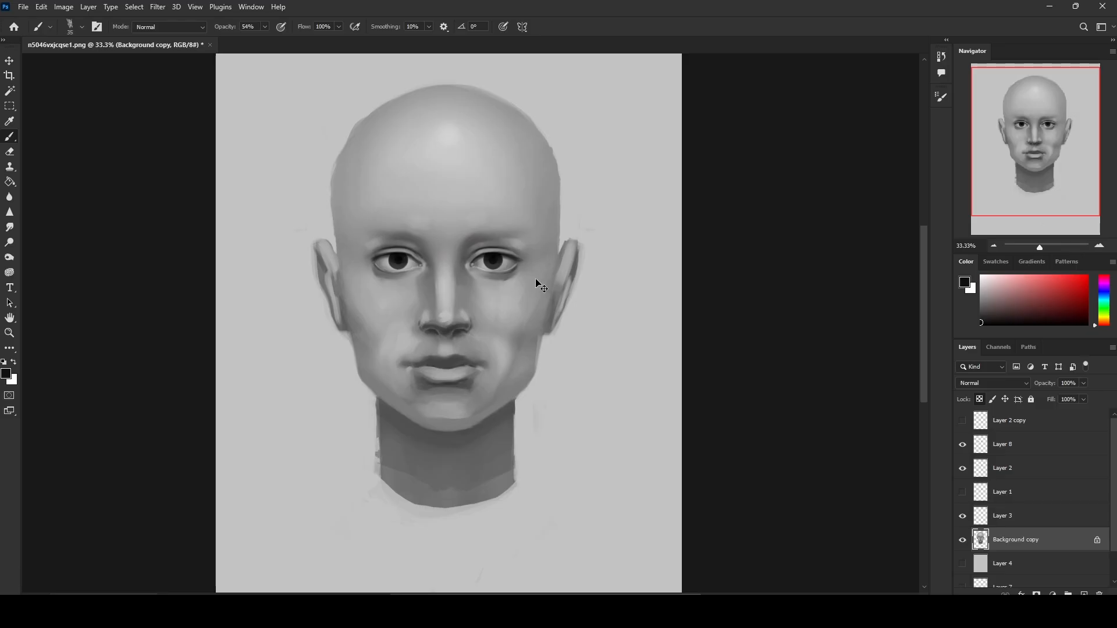
# Step: Smooth the cheek below and beside the viewer's-right eye with sampled cheek grey, enlarging the brush to 100 px
pyautogui.keyDown('alt'); pyautogui.click(515, 293); pyautogui.keyUp('alt')
pyautogui.hotkey('ctrl', '+')
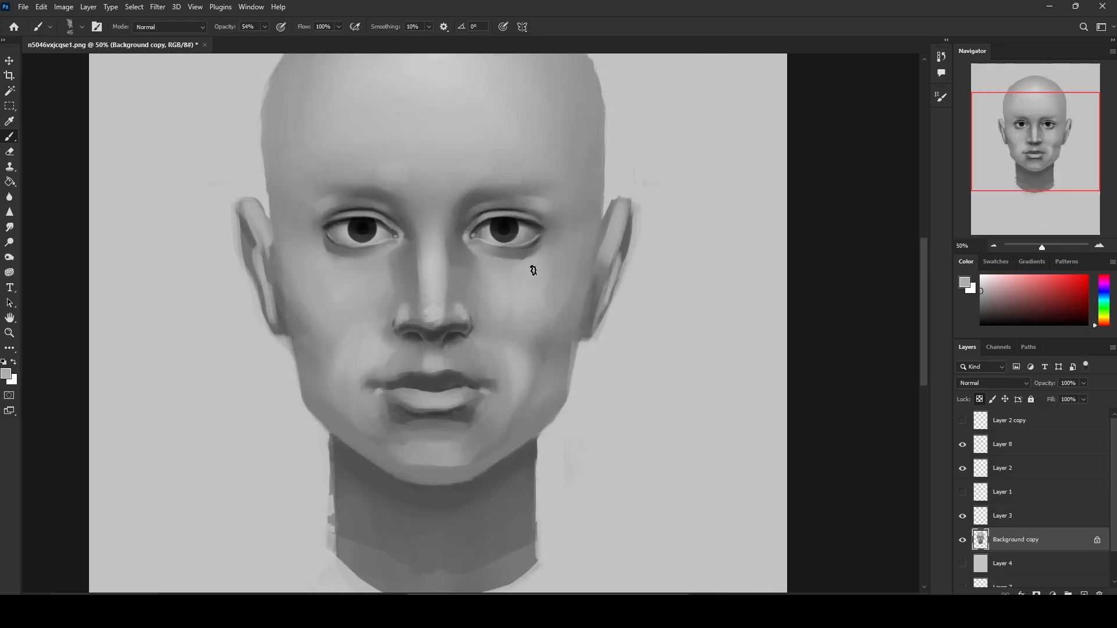
pyautogui.press(']')
pyautogui.press(']')
pyautogui.press(']')
pyautogui.press(']')
pyautogui.press(']')
pyautogui.press(']')
pyautogui.press(']')
pyautogui.hotkey('ctrl', '-')
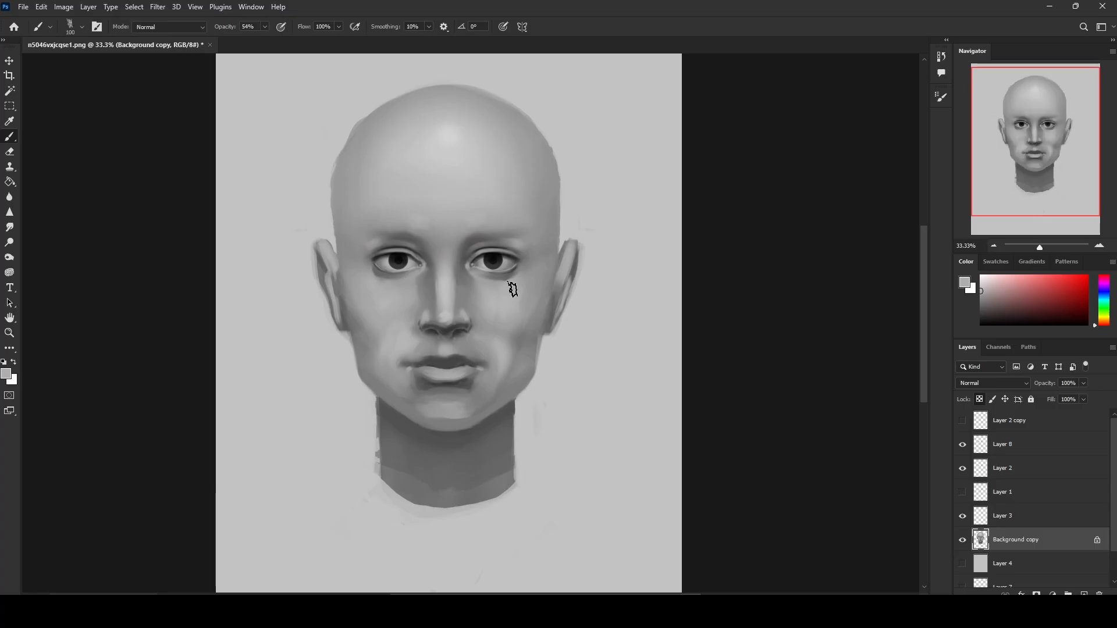
pyautogui.press(']')
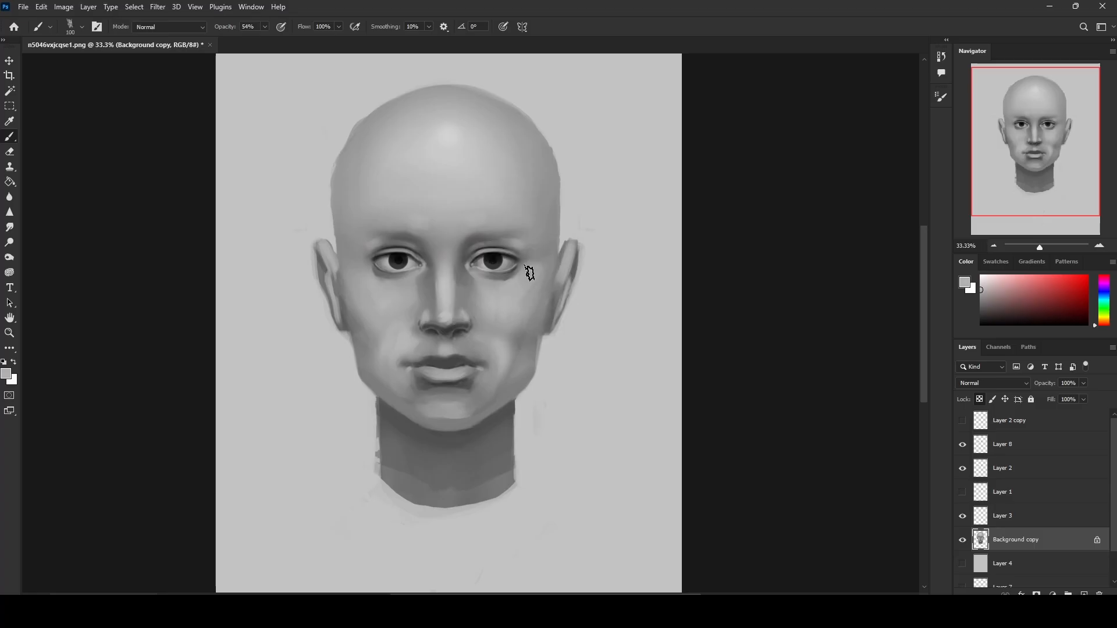
# Step: Blend the outer brow and temple on the viewer's right at 100 px with greys sampled from the forehead, cheek and temple
pyautogui.keyDown('alt'); pyautogui.click(514, 220); pyautogui.keyUp('alt')
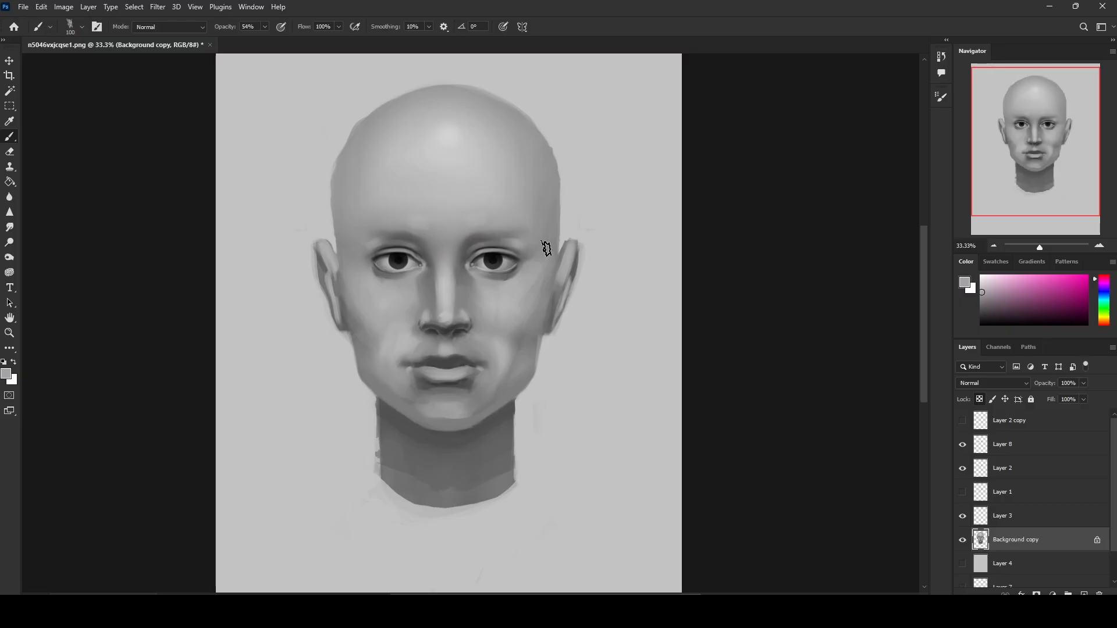
pyautogui.keyDown('alt'); pyautogui.click(537, 268); pyautogui.keyUp('alt')
pyautogui.keyDown('alt'); pyautogui.click(535, 269); pyautogui.keyUp('alt')
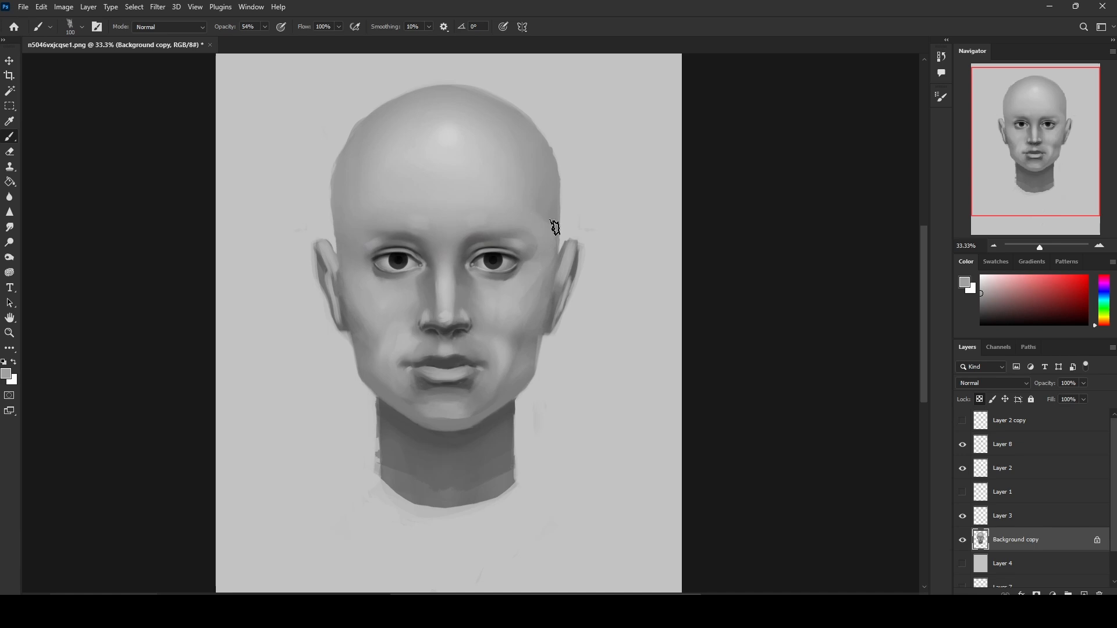
pyautogui.keyDown('alt'); pyautogui.click(546, 207); pyautogui.keyUp('alt')
pyautogui.keyDown('alt'); pyautogui.click(550, 231); pyautogui.keyUp('alt')
# Step: Try darkening around the viewer's-right eye at 50 px with black sampled from its pupil
pyautogui.keyDown('alt'); pyautogui.click(493, 261); pyautogui.keyUp('alt')
pyautogui.press('[')
pyautogui.press('[')
pyautogui.moveTo(500, 251)
pyautogui.mouseDown()
pyautogui.moveTo(480, 257)
pyautogui.moveTo(509, 266)
pyautogui.mouseUp()
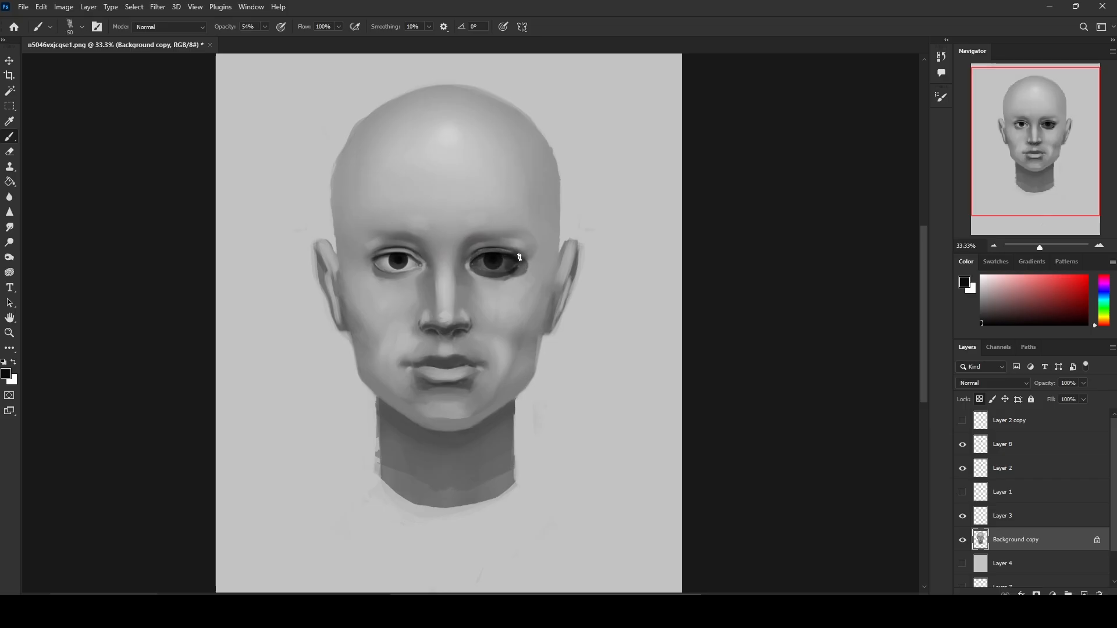
pyautogui.hotkey('ctrl', 'z')
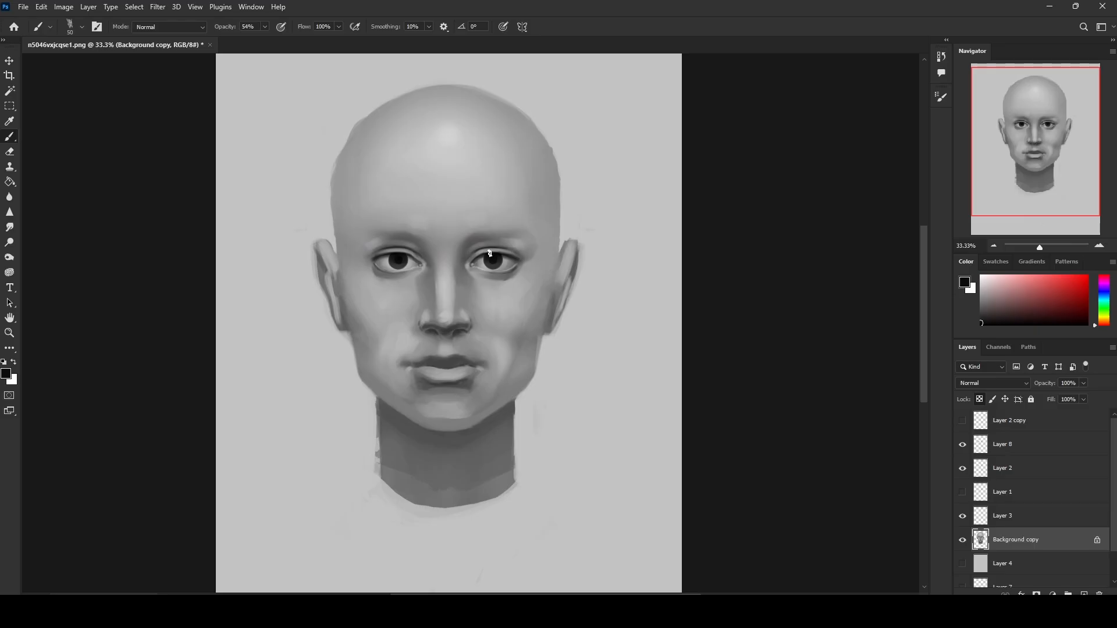
# Step: Retouch the outer corner of the viewer's-right eye at 25 px with greys sampled from the adjoining lid and skin
pyautogui.press('[')
pyautogui.press('[')
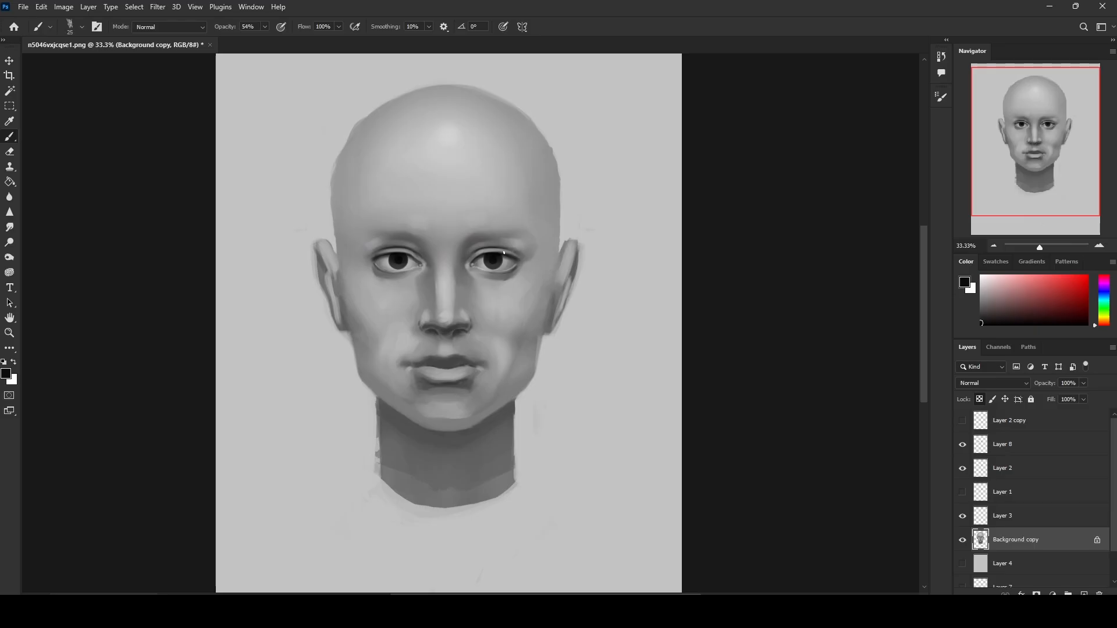
pyautogui.hotkey('ctrl', '+')
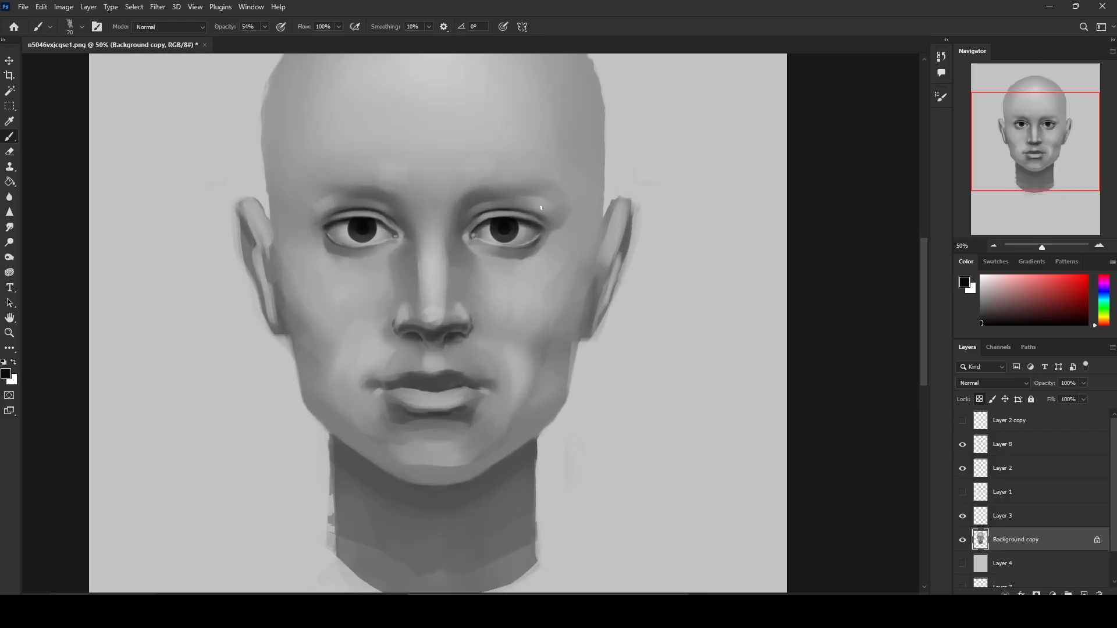
pyautogui.keyDown('alt'); pyautogui.click(536, 220); pyautogui.keyUp('alt')
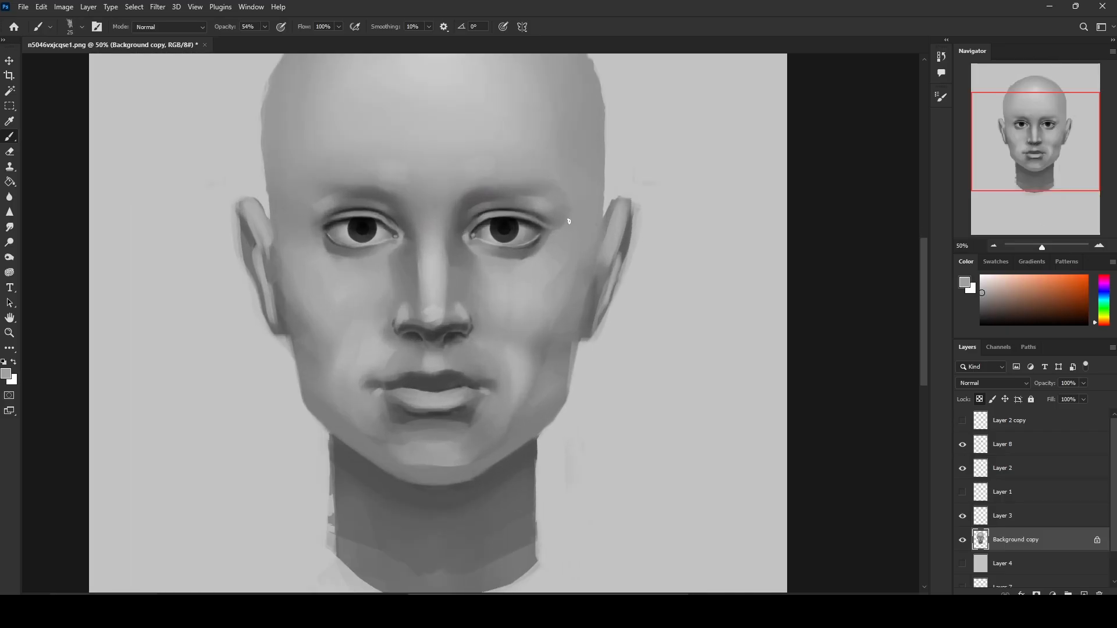
pyautogui.keyDown('alt'); pyautogui.click(548, 232); pyautogui.keyUp('alt')
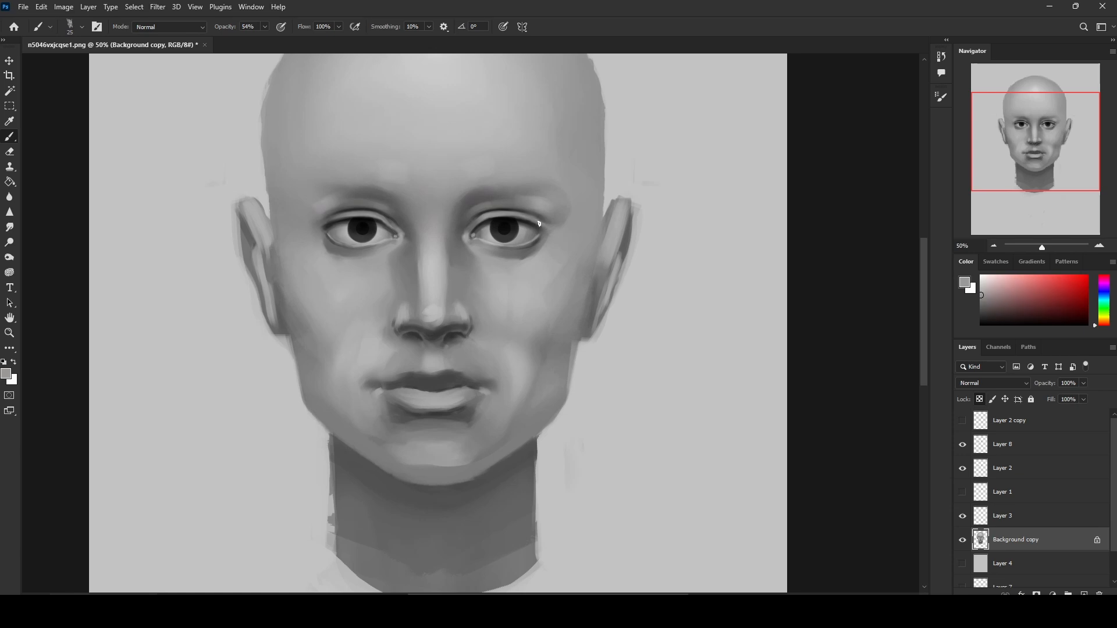
pyautogui.keyDown('alt'); pyautogui.click(546, 218); pyautogui.keyUp('alt')
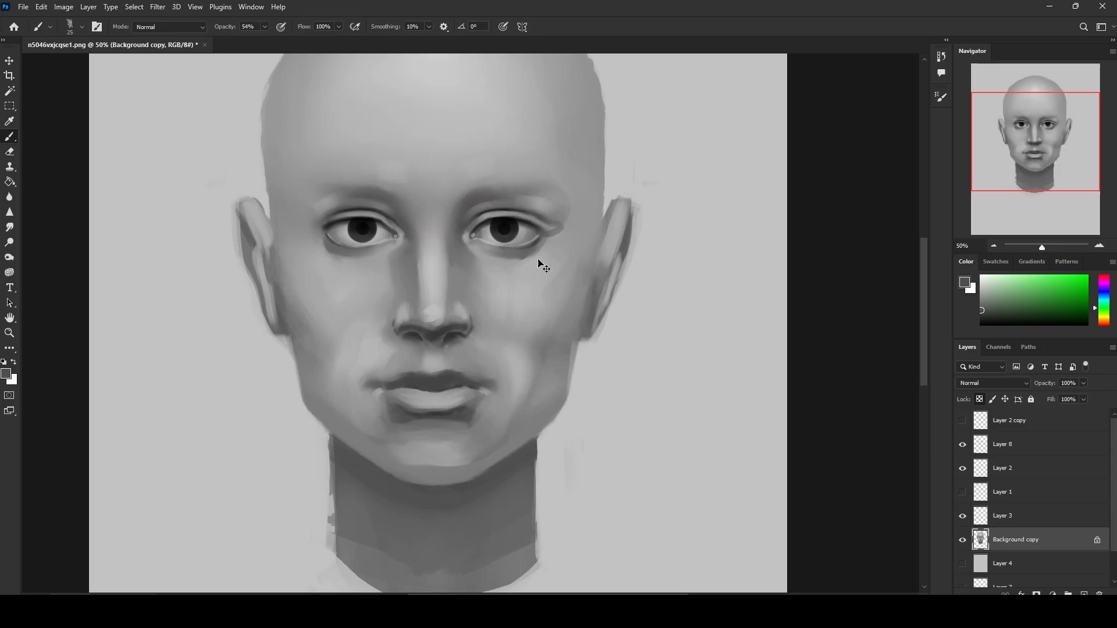
# Step: Smudge the shading around the viewer's-right eye's outer corner and lids at 10% strength, varying the brush size
pyautogui.click(10, 227)
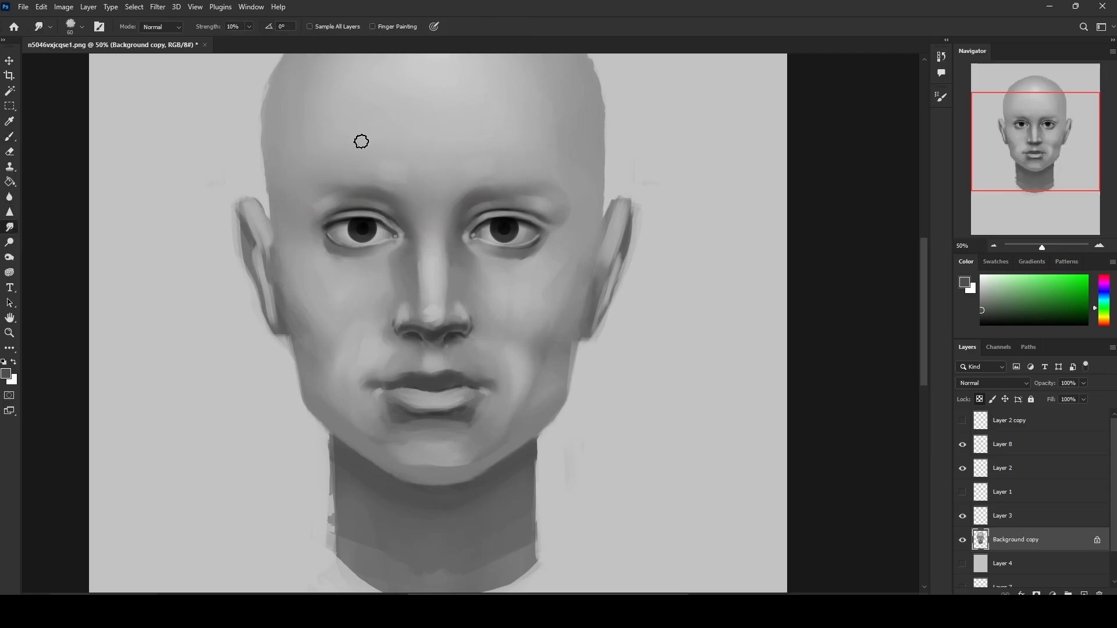
pyautogui.press('[')
pyautogui.press('[')
pyautogui.press('[')
pyautogui.press('[')
pyautogui.press('[')
pyautogui.press(']')
pyautogui.press(']')
pyautogui.press('[')
pyautogui.press('[')
pyautogui.press(']')
pyautogui.press(']')
pyautogui.press(']')
pyautogui.press('[')
pyautogui.press('[')
pyautogui.press('[')
pyautogui.press('[')
pyautogui.hotkey('ctrl', '0')
# Step: Refine and smudge the outer corner of the viewer's-right eye with small brushes, using greys sampled from the eye and surrounding skin
pyautogui.press('b')
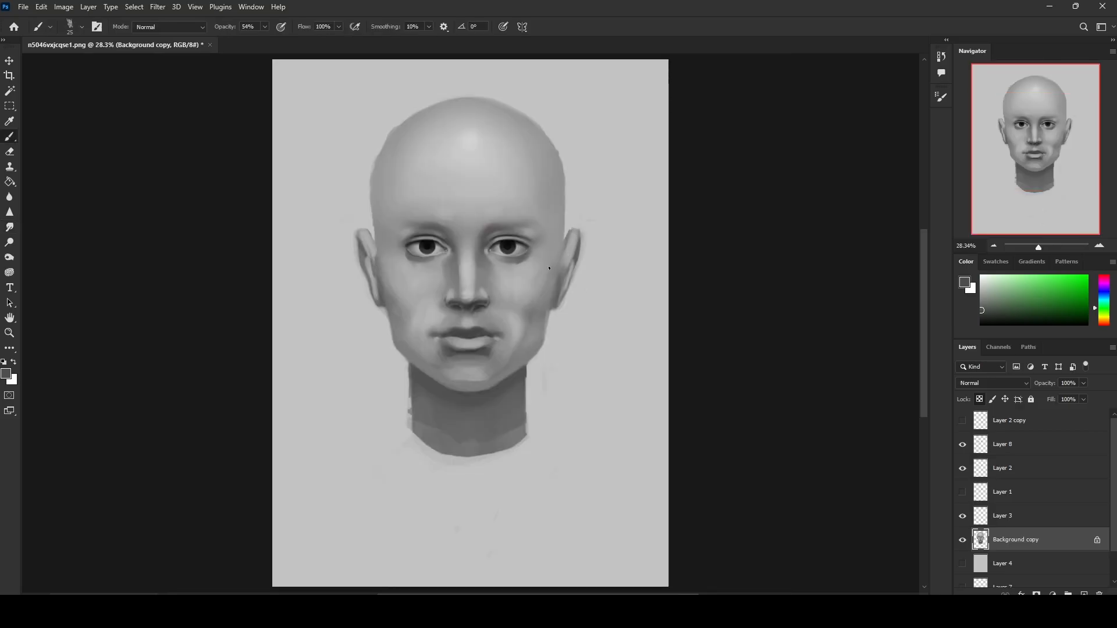
pyautogui.keyDown('alt'); pyautogui.click(555, 262); pyautogui.keyUp('alt')
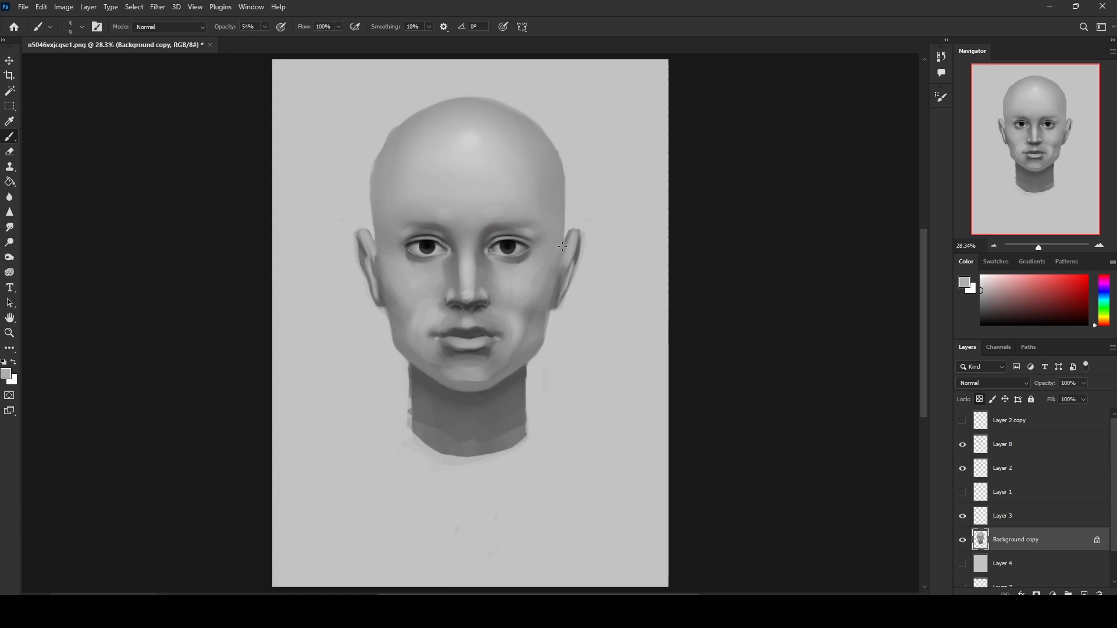
pyautogui.hotkey('ctrl', '+')
pyautogui.hotkey('ctrl', '+')
pyautogui.hotkey('ctrl', '+')
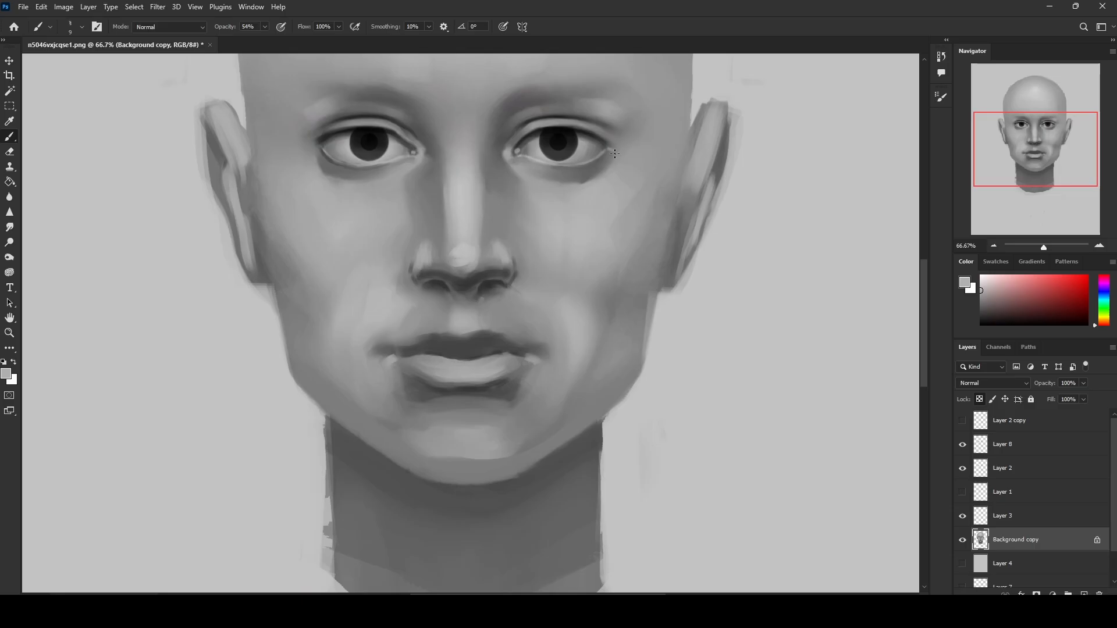
pyautogui.keyDown('alt'); pyautogui.click(576, 132); pyautogui.keyUp('alt')
pyautogui.keyDown('alt'); pyautogui.click(612, 155); pyautogui.keyUp('alt')
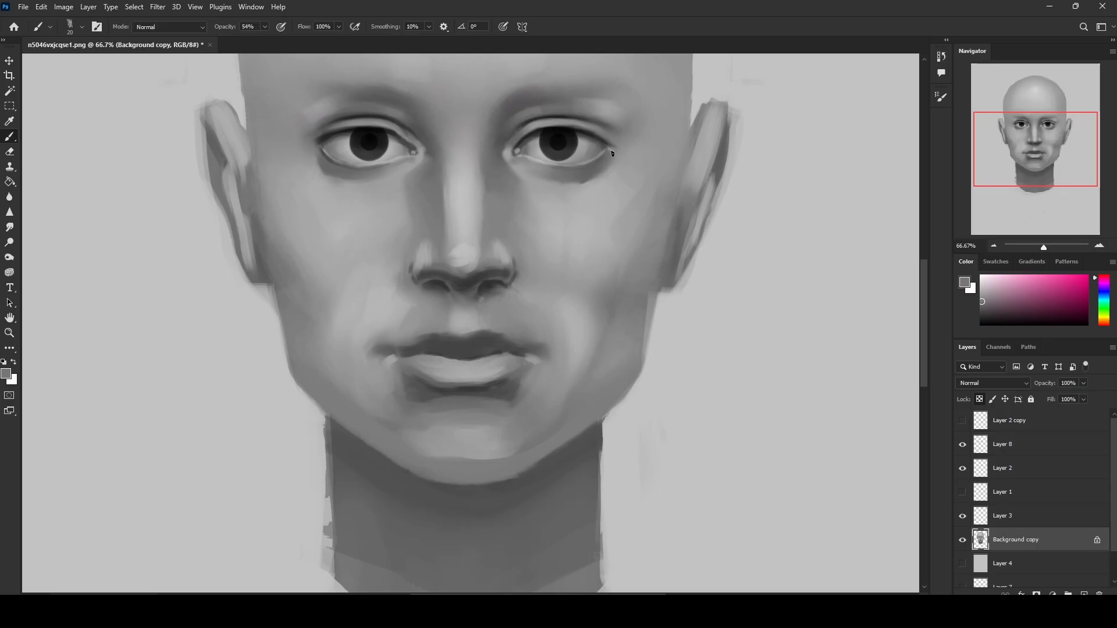
pyautogui.keyDown('alt'); pyautogui.click(615, 152); pyautogui.keyUp('alt')
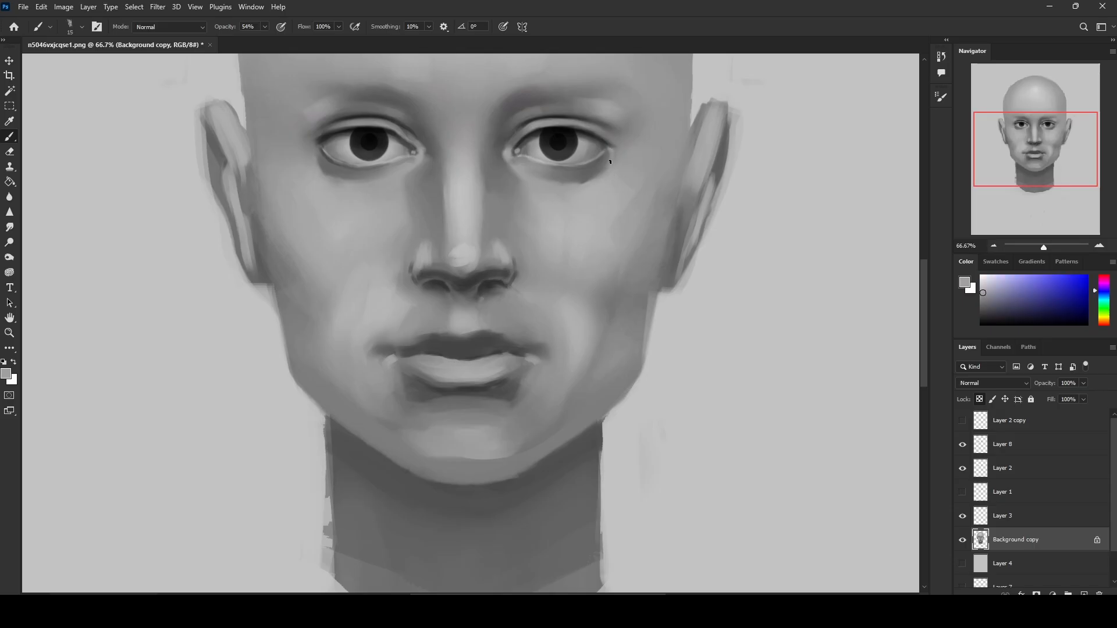
pyautogui.click(9, 227)
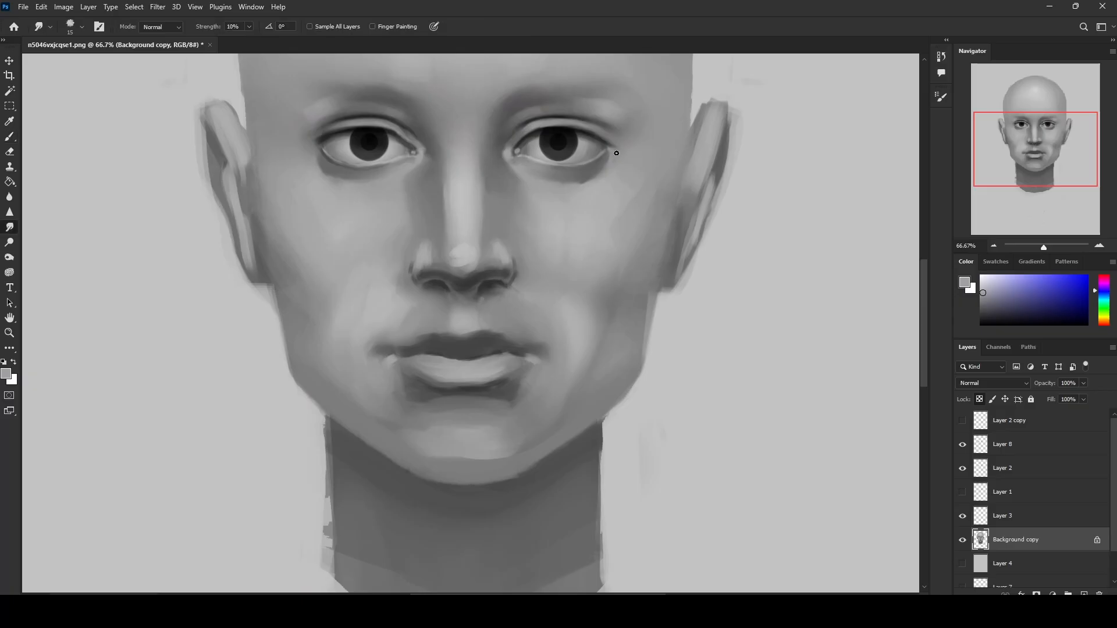
# Step: Lighten the skin below and beside the viewer's-right eye with cheek greys, enlarging the brush for broader blending
pyautogui.press('b')
pyautogui.keyDown('alt'); pyautogui.click(595, 186); pyautogui.keyUp('alt')
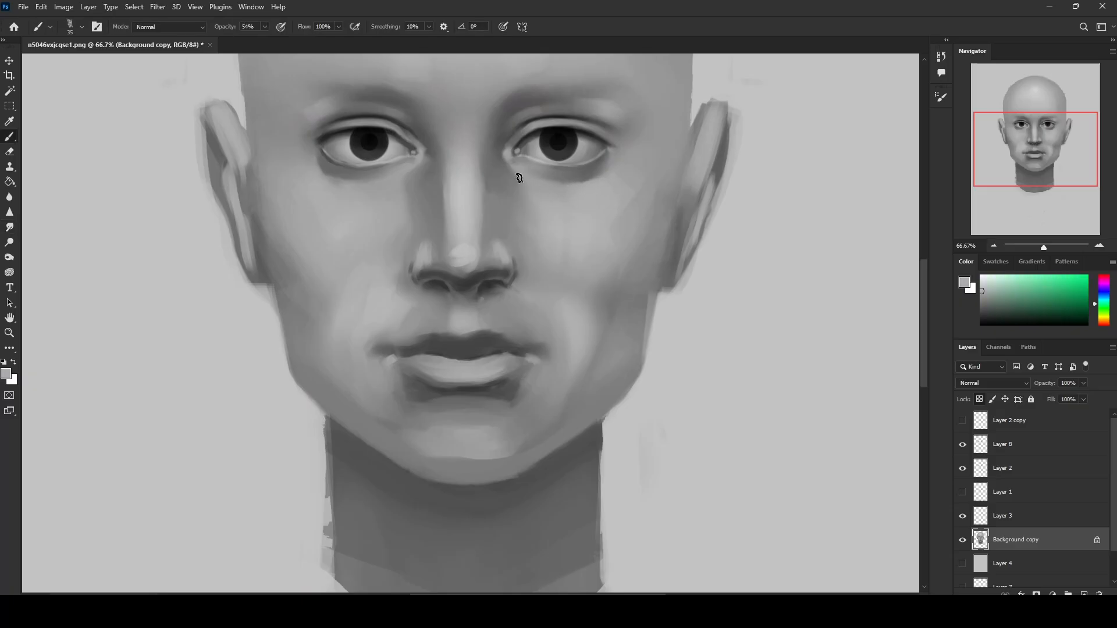
pyautogui.hotkey('ctrl', '0')
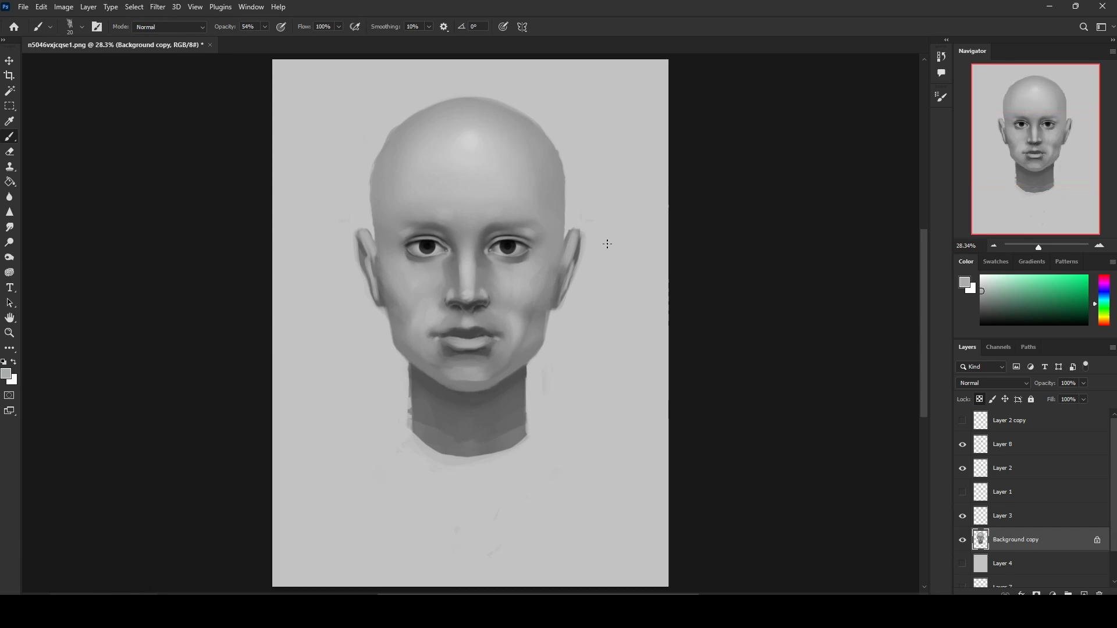
pyautogui.keyDown('alt'); pyautogui.click(524, 271); pyautogui.keyUp('alt')
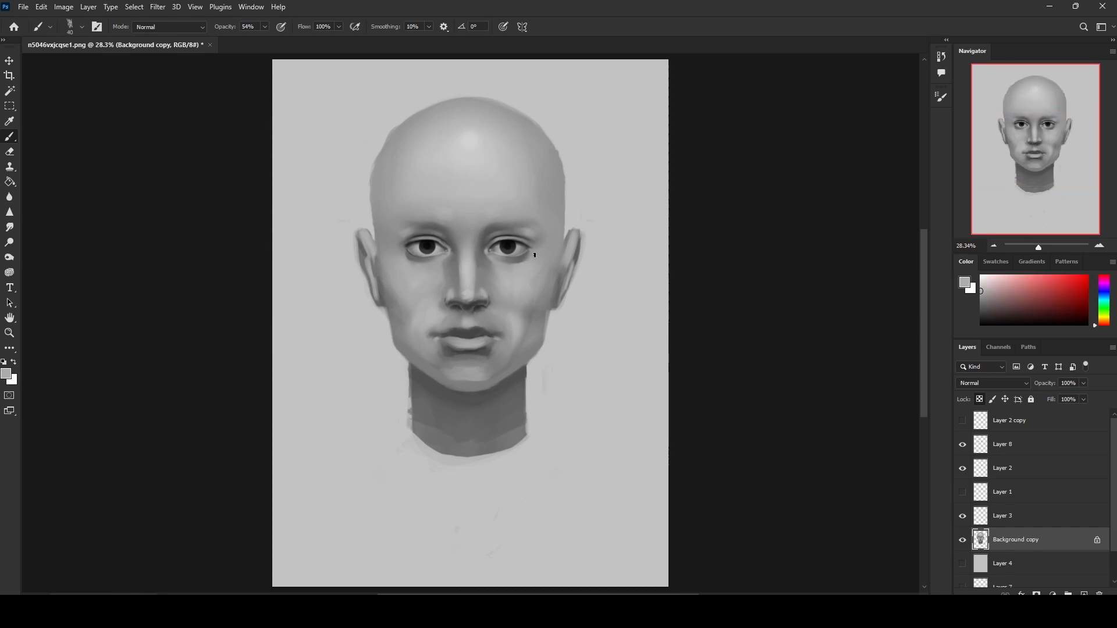
pyautogui.press(']')
pyautogui.press(']')
# Step: Smudge the cheek and temple tones beside the viewer's-right eye at 10% strength, enlarging the brush to 50 px and reducing it
pyautogui.click(10, 227)
pyautogui.hotkey('ctrl', '+')
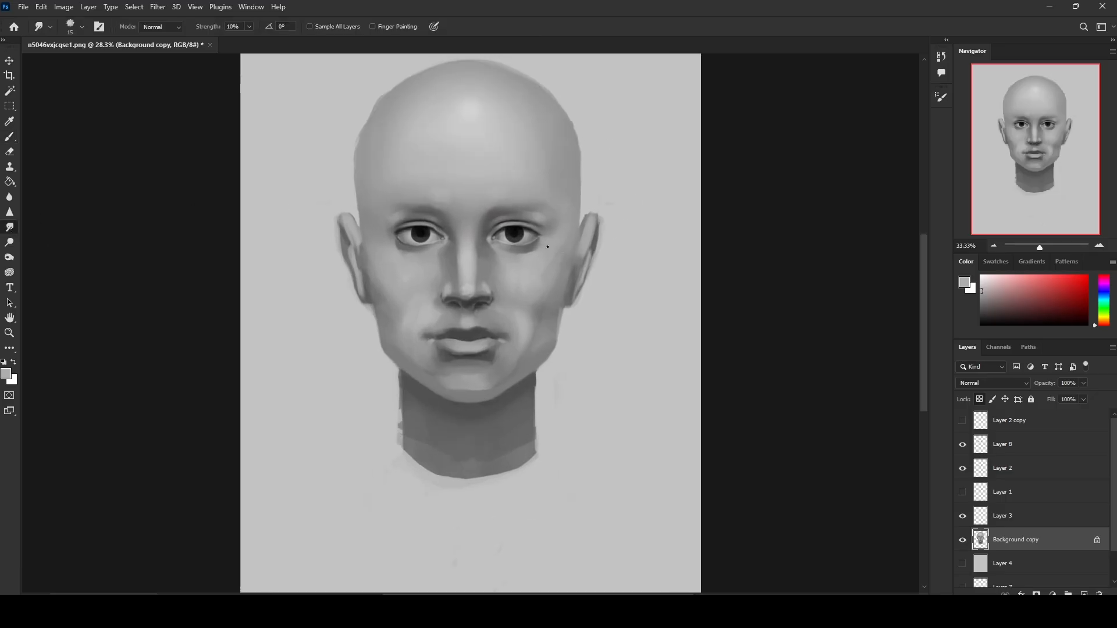
pyautogui.press(']')
pyautogui.press(']')
pyautogui.press(']')
pyautogui.press(']')
pyautogui.press(']')
pyautogui.press(']')
pyautogui.press(']')
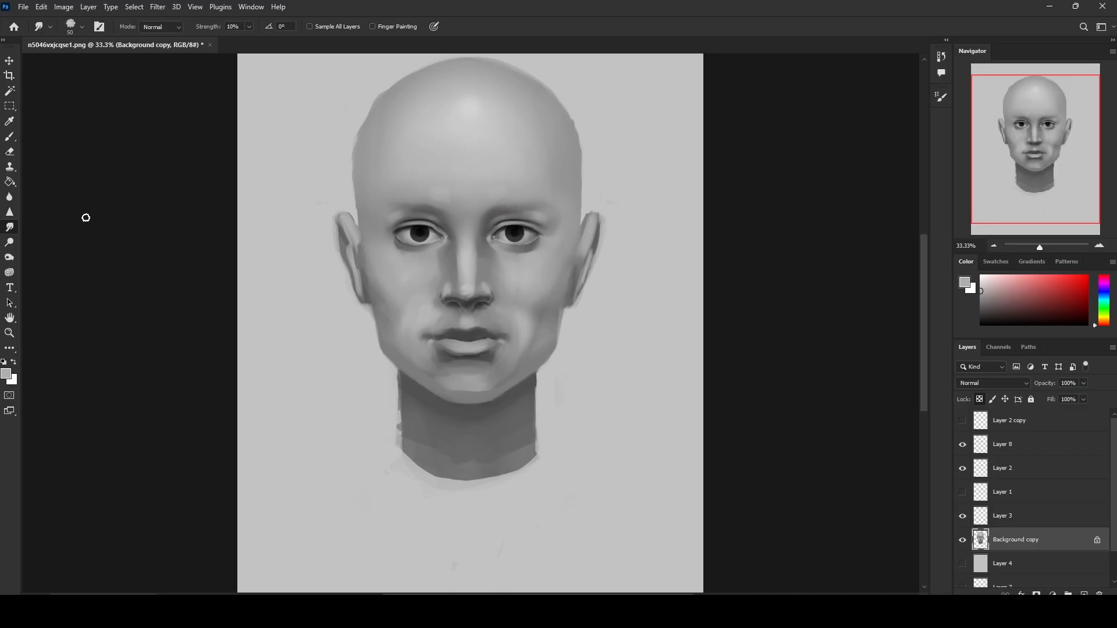
pyautogui.press('[')
pyautogui.press('[')
pyautogui.press('[')
pyautogui.press(']')
# Step: Darken the inner end of the viewer's-right eyebrow with black sampled from the pupil
pyautogui.press('b')
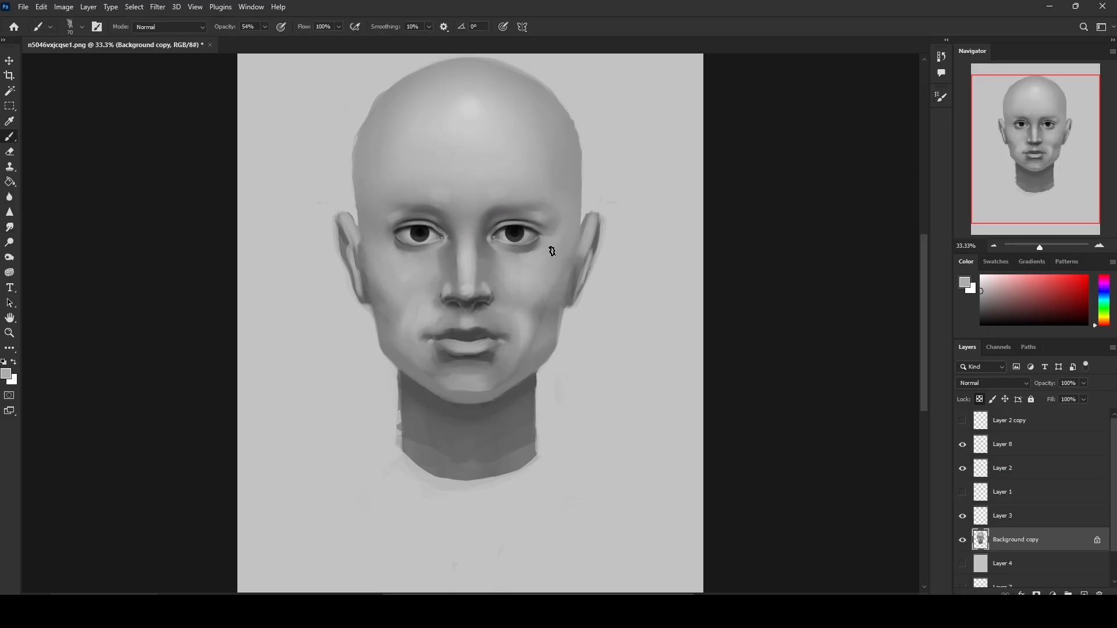
pyautogui.keyDown('alt'); pyautogui.click(516, 232); pyautogui.keyUp('alt')
pyautogui.press('[')
# Step: Smudge the darkened inner brow on the viewer's right into the surrounding skin at 10% strength, adjusting the brush size
pyautogui.click(10, 228)
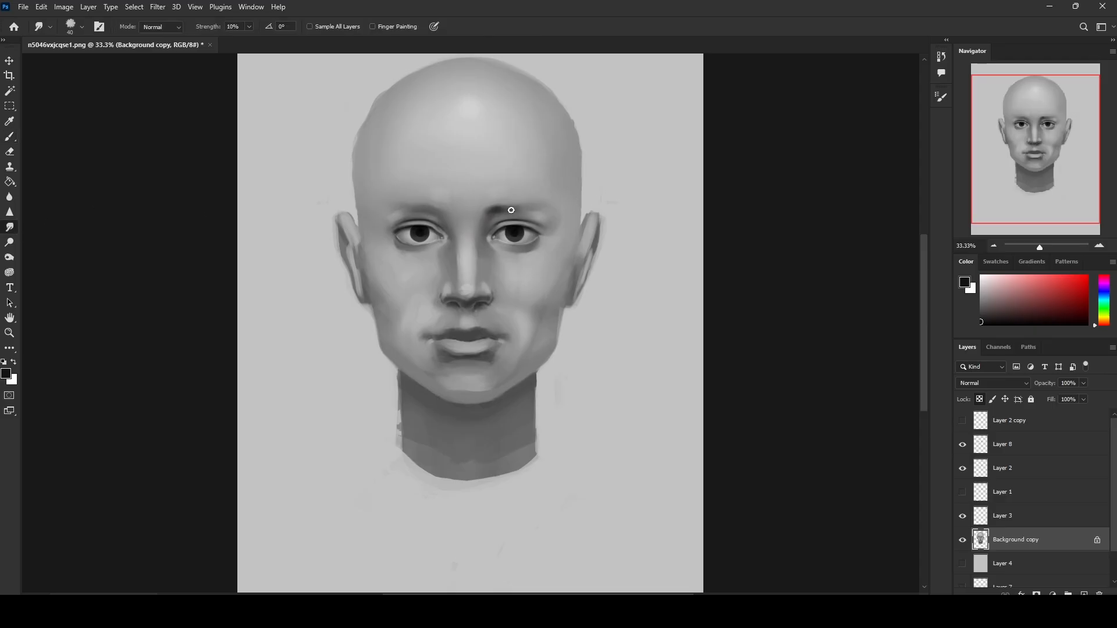
pyautogui.press('[')
pyautogui.press('[')
pyautogui.press(']')
pyautogui.press(']')
pyautogui.press(']')
pyautogui.hotkey('ctrl', '-')
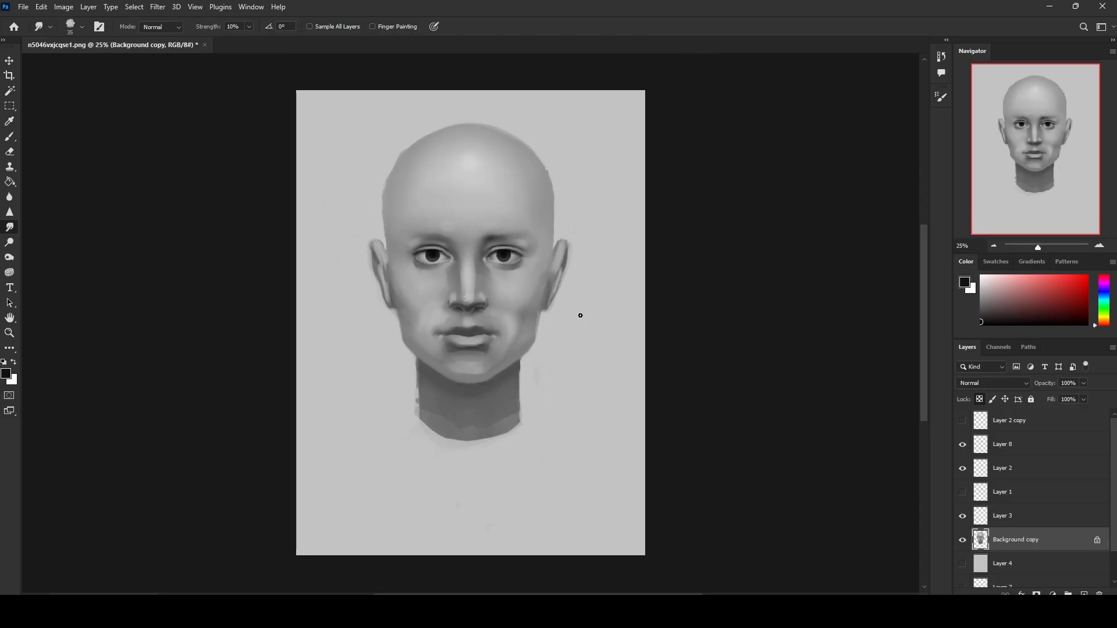
# Step: Lighten the viewer's-right side of the nose with grey sampled below the eye, enlarging the brush to 90 px
pyautogui.press('b')
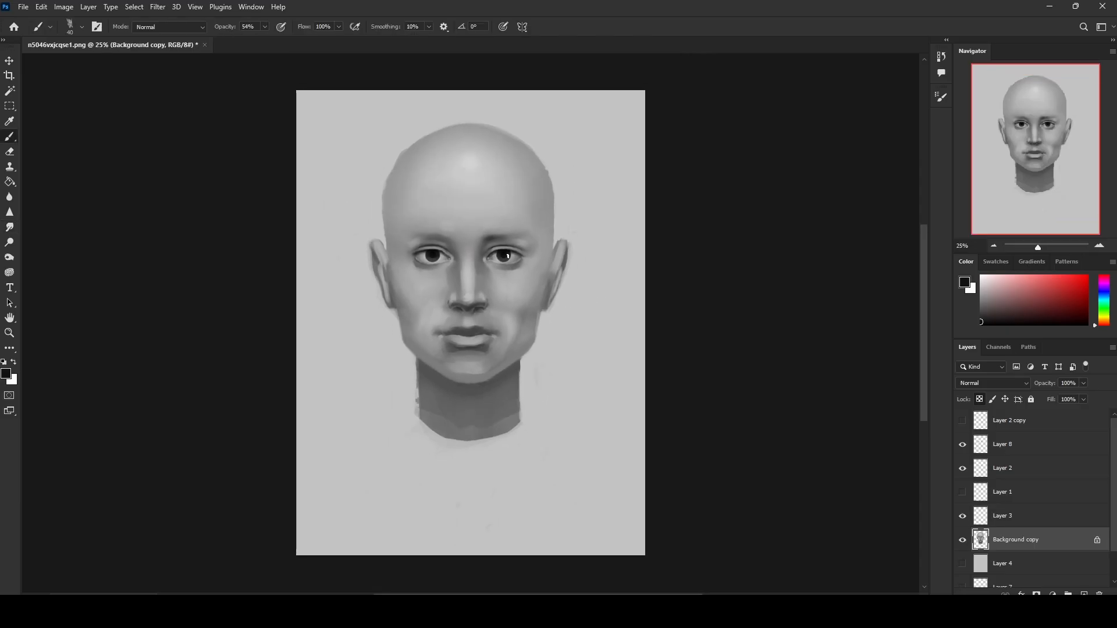
pyautogui.press('z')
pyautogui.moveTo(312, 173); pyautogui.dragTo(621, 455)
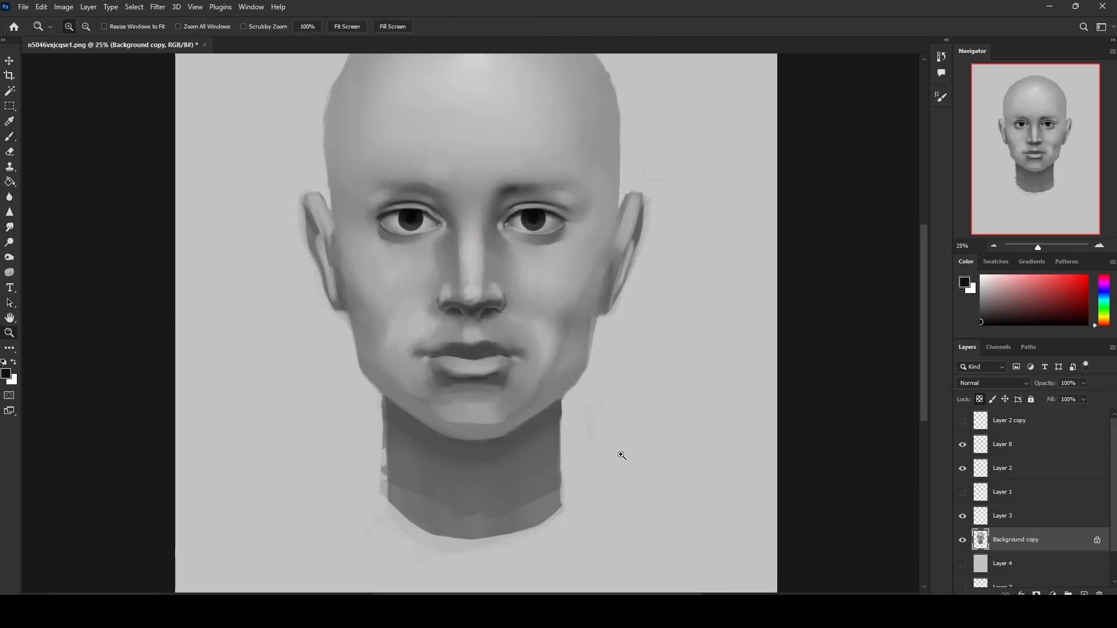
pyautogui.press('b')
pyautogui.keyDown('alt'); pyautogui.click(519, 260); pyautogui.keyUp('alt')
pyautogui.hotkey('ctrl', '-')
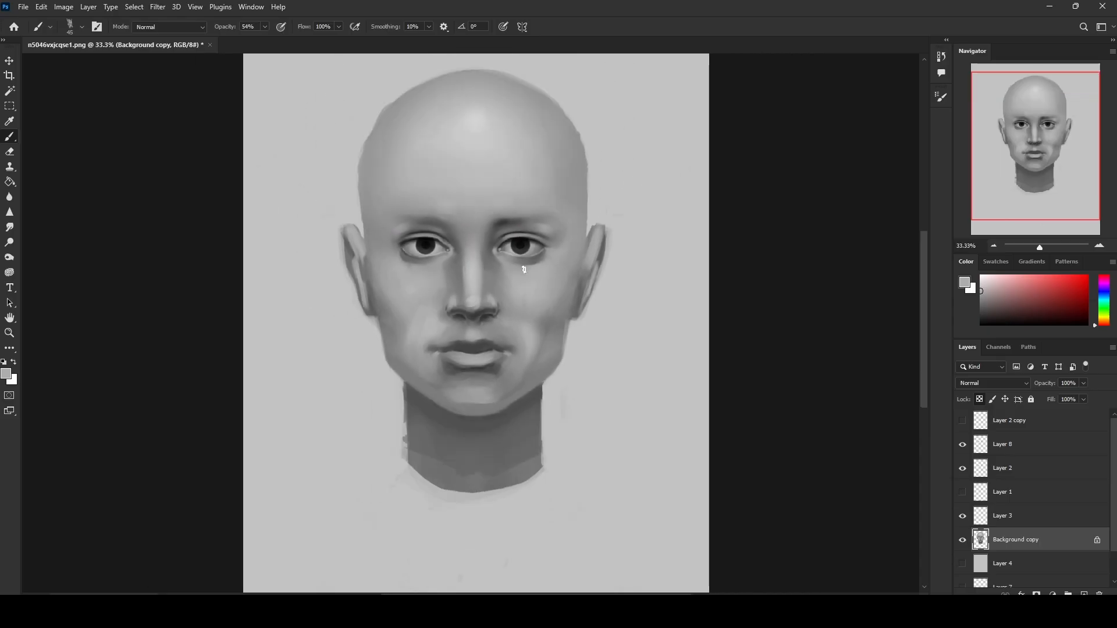
pyautogui.press(']')
pyautogui.press(']')
pyautogui.press(']')
pyautogui.press(']')
pyautogui.press(']')
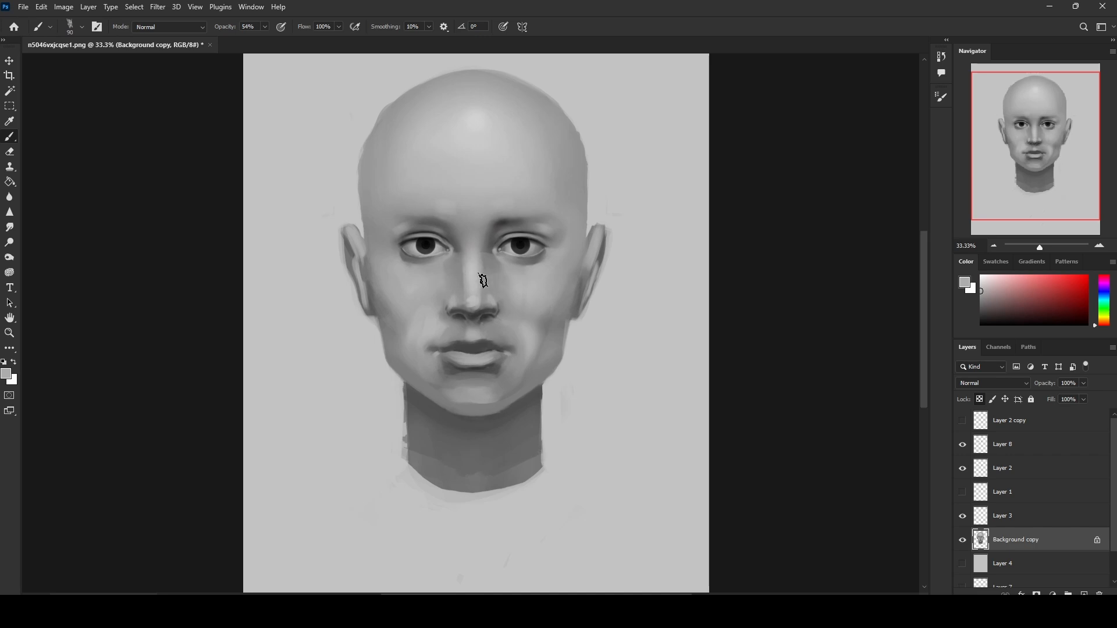
# Step: Soften the nose's viewer's-right side into the cheek with 10% smudging and grey sampled near the nostril
pyautogui.click(12, 229)
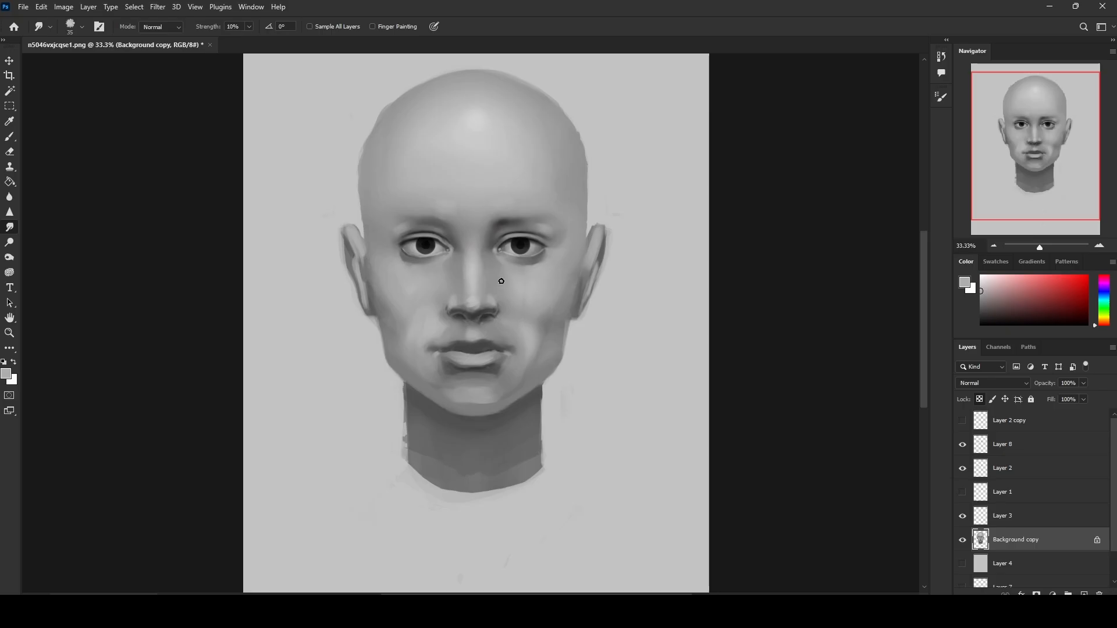
pyautogui.press('b')
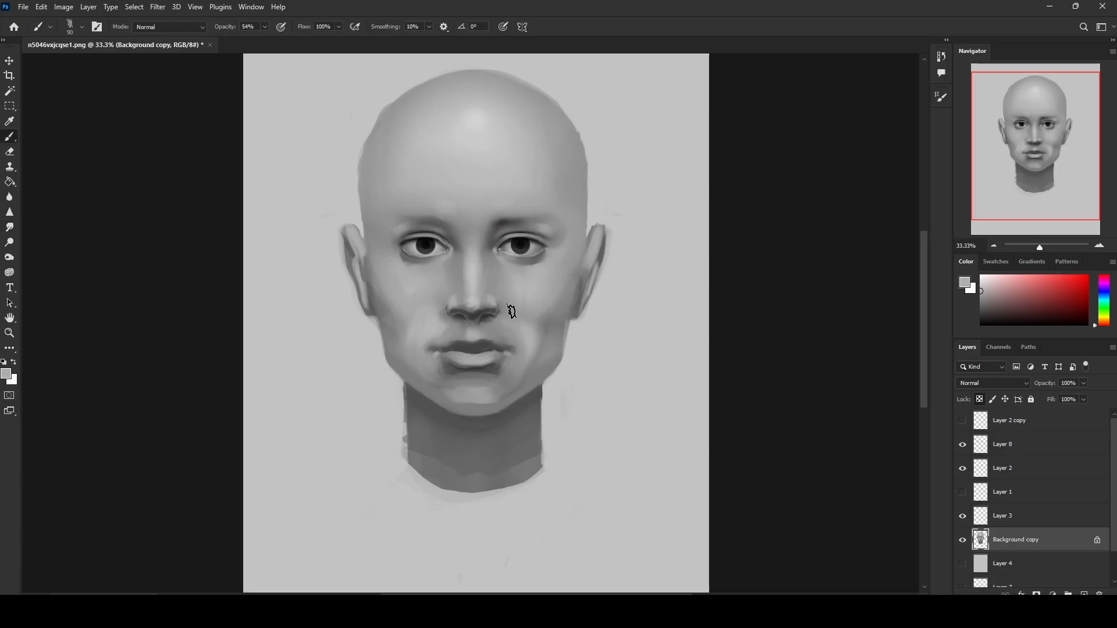
pyautogui.keyDown('alt'); pyautogui.click(485, 296); pyautogui.keyUp('alt')
pyautogui.press('r')
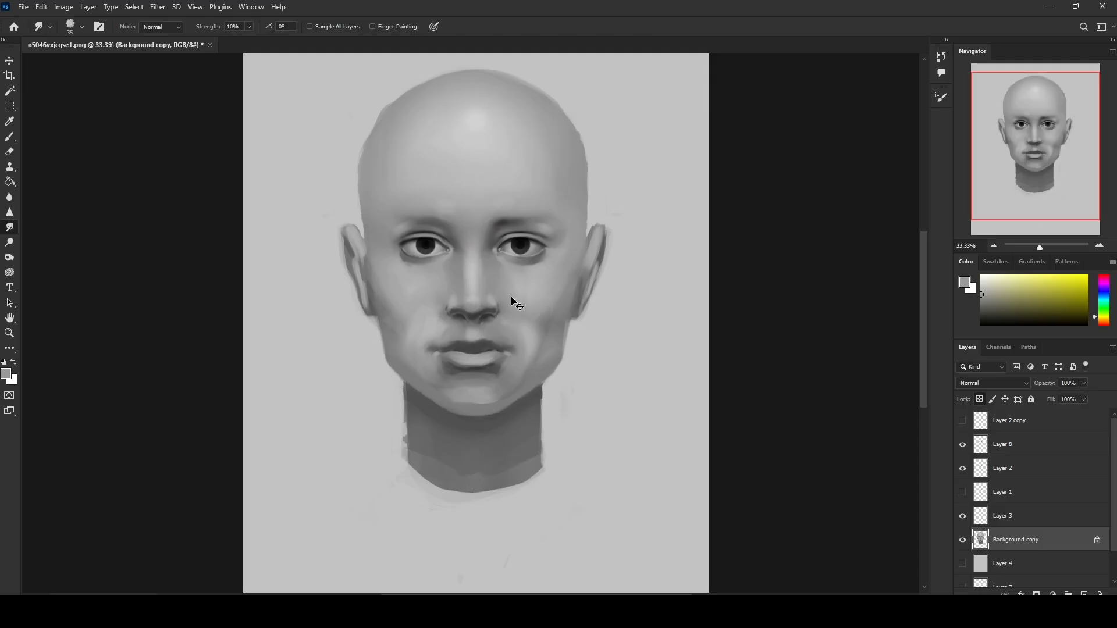
pyautogui.press('[')
# Step: Rework the nose bridge at 60 px with light greys sampled from the bridge and its viewer's-right side
pyautogui.press('b')
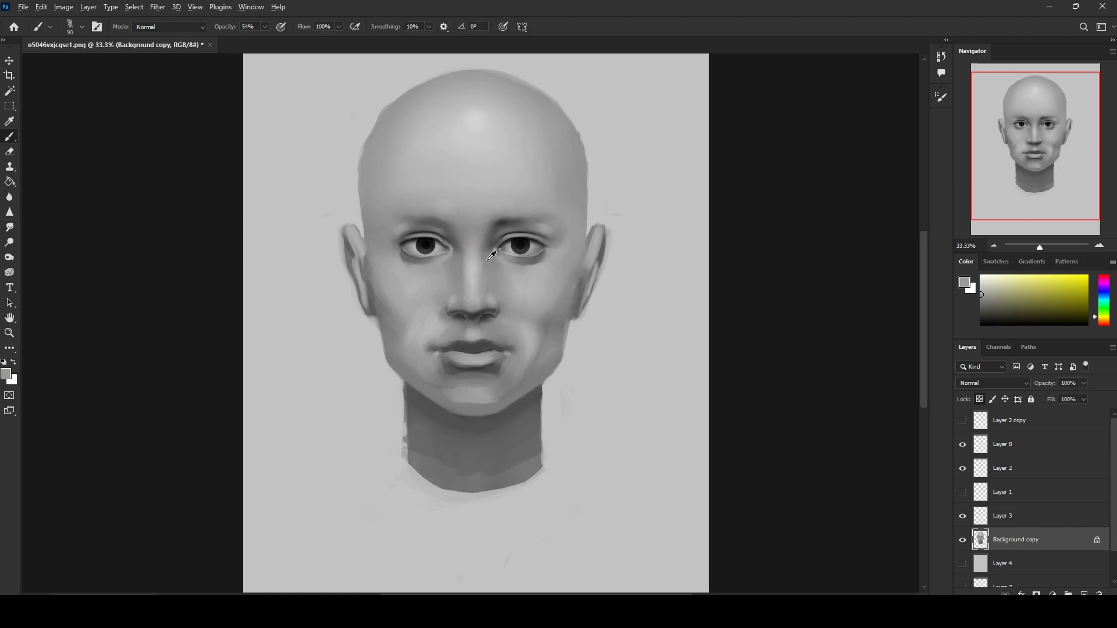
pyautogui.keyDown('alt'); pyautogui.click(487, 257); pyautogui.keyUp('alt')
pyautogui.keyDown('alt'); pyautogui.click(475, 261); pyautogui.keyUp('alt')
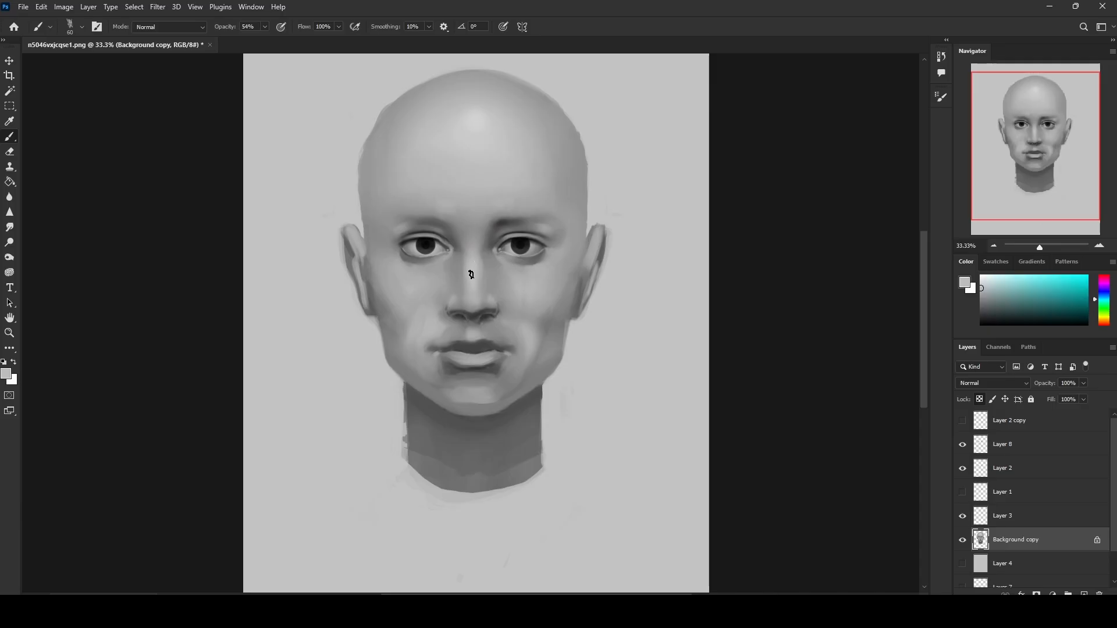
# Step: Shade and blend both sides of the nose bridge on the Background copy layer with a 60 px brush and greys sampled nearby
pyautogui.keyDown('alt'); pyautogui.click(487, 259); pyautogui.keyUp('alt')
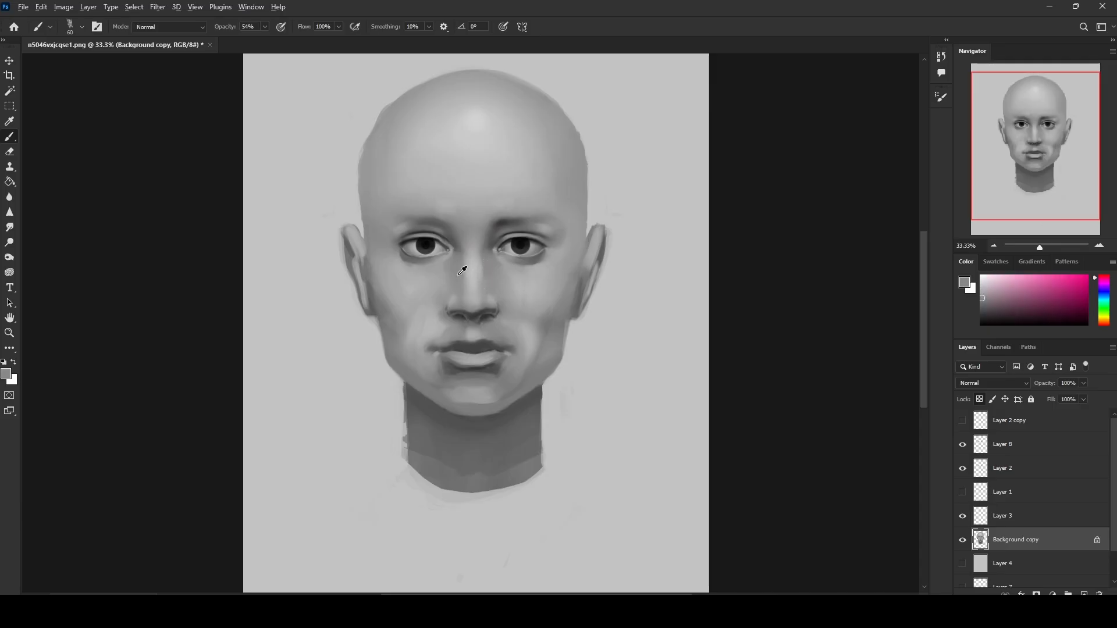
pyautogui.keyDown('alt'); pyautogui.click(457, 269); pyautogui.keyUp('alt')
pyautogui.keyDown('alt'); pyautogui.click(487, 272); pyautogui.keyUp('alt')
pyautogui.keyDown('alt'); pyautogui.click(465, 278); pyautogui.keyUp('alt')
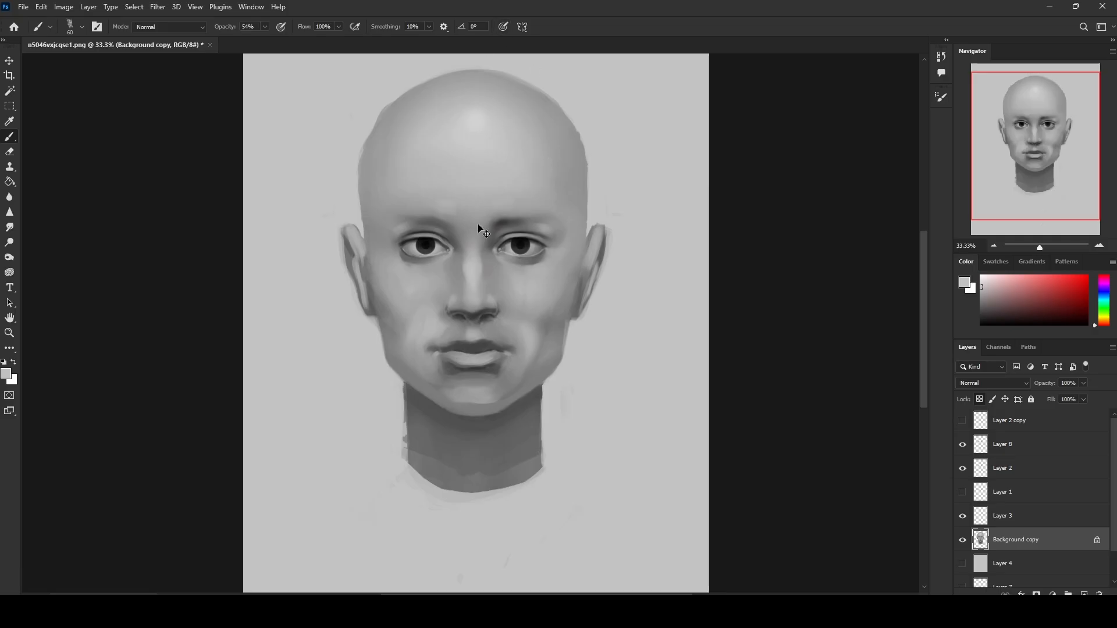
pyautogui.keyDown('alt'); pyautogui.click(460, 268); pyautogui.keyUp('alt')
pyautogui.keyDown('alt'); pyautogui.click(489, 268); pyautogui.keyUp('alt')
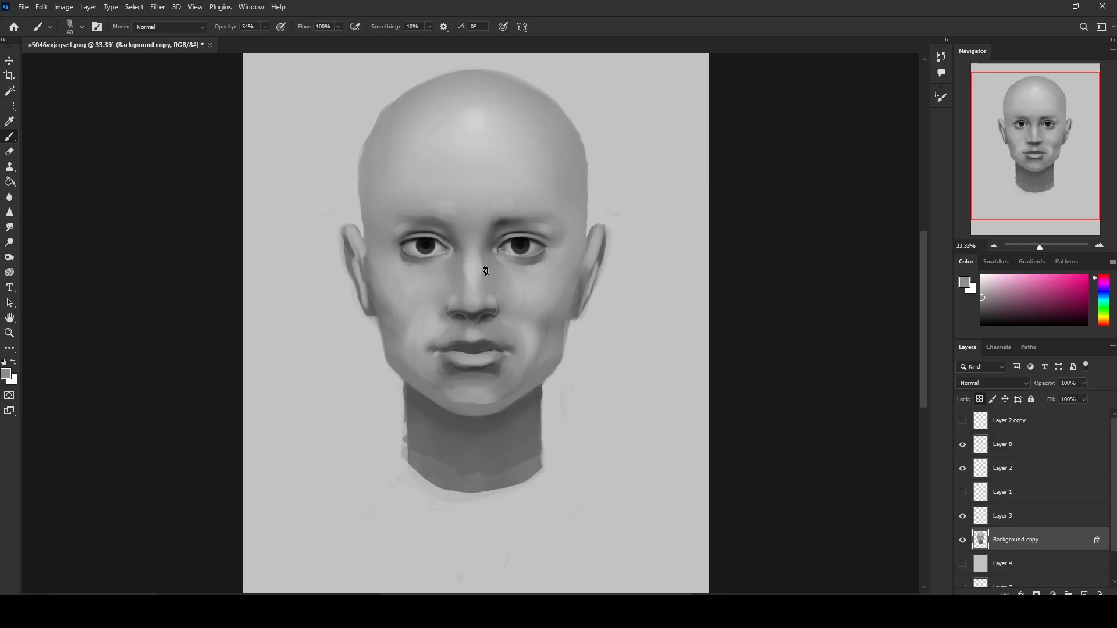
pyautogui.keyDown('alt'); pyautogui.click(458, 277); pyautogui.keyUp('alt')
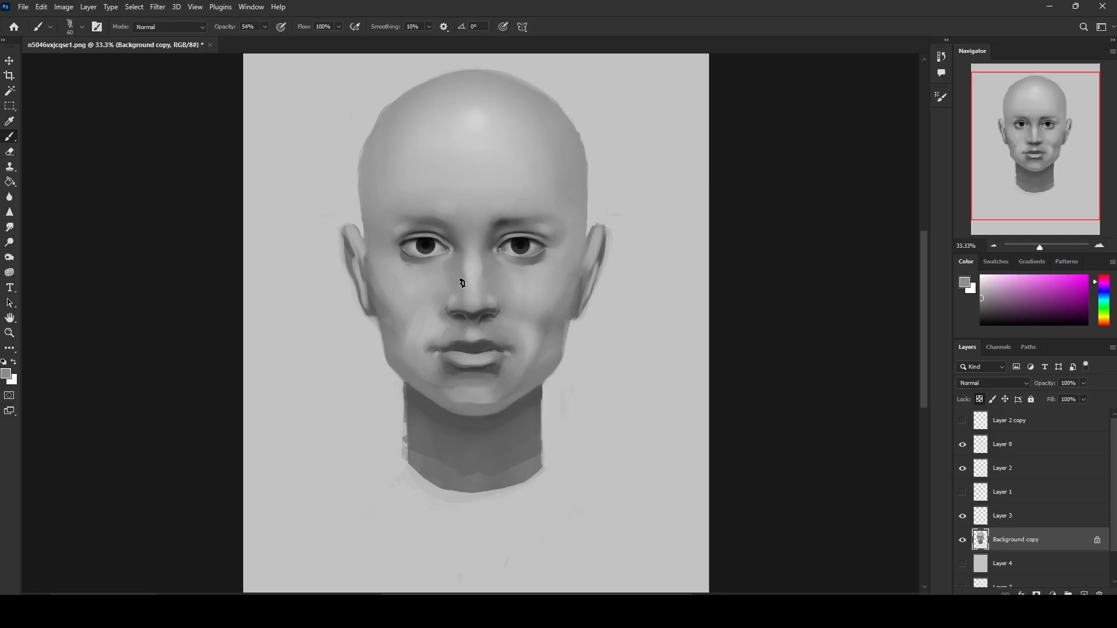
pyautogui.keyDown('alt'); pyautogui.click(492, 264); pyautogui.keyUp('alt')
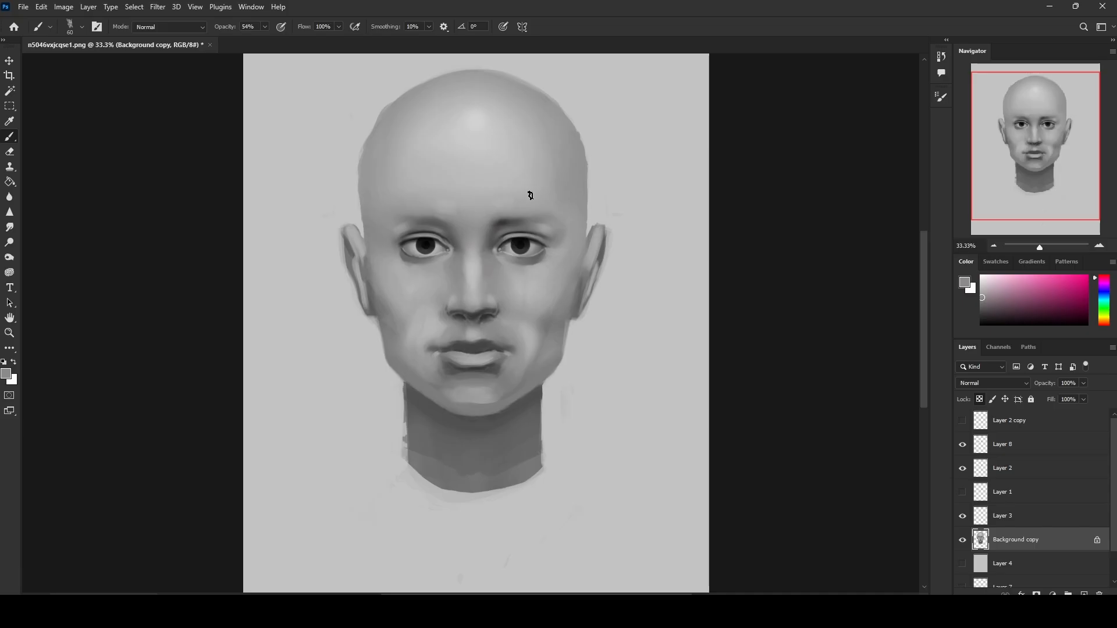
pyautogui.moveTo(486, 270); pyautogui.dragTo(478, 311)
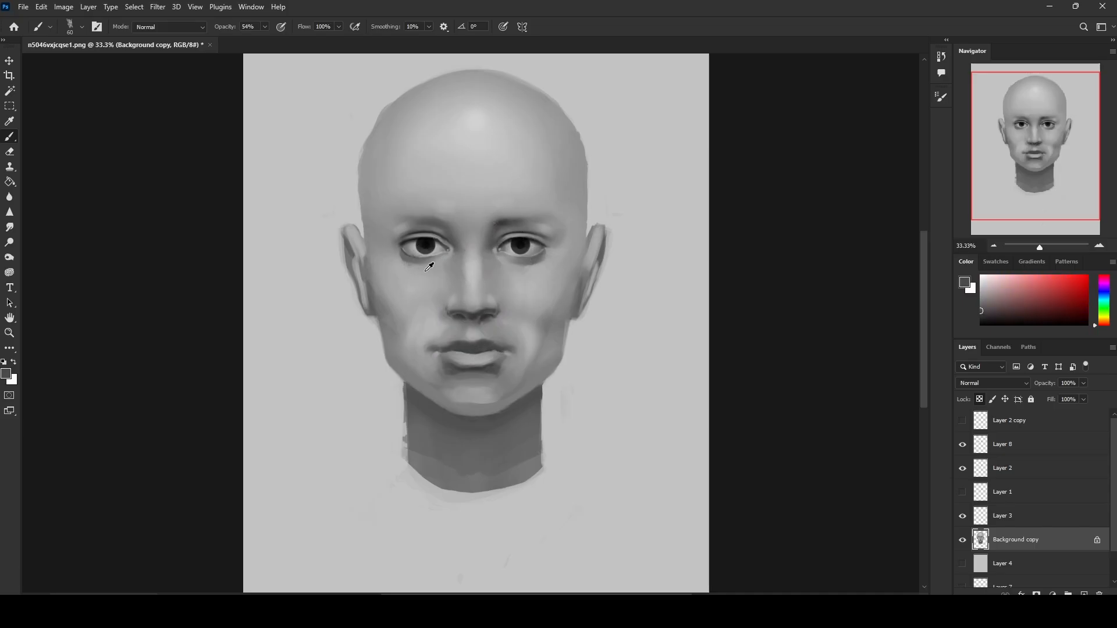
# Step: Reduce the brush to 25 px and refine the shading under the nose tip and around the nostrils with sampled greys
pyautogui.keyDown('alt'); pyautogui.click(478, 313); pyautogui.keyUp('alt')
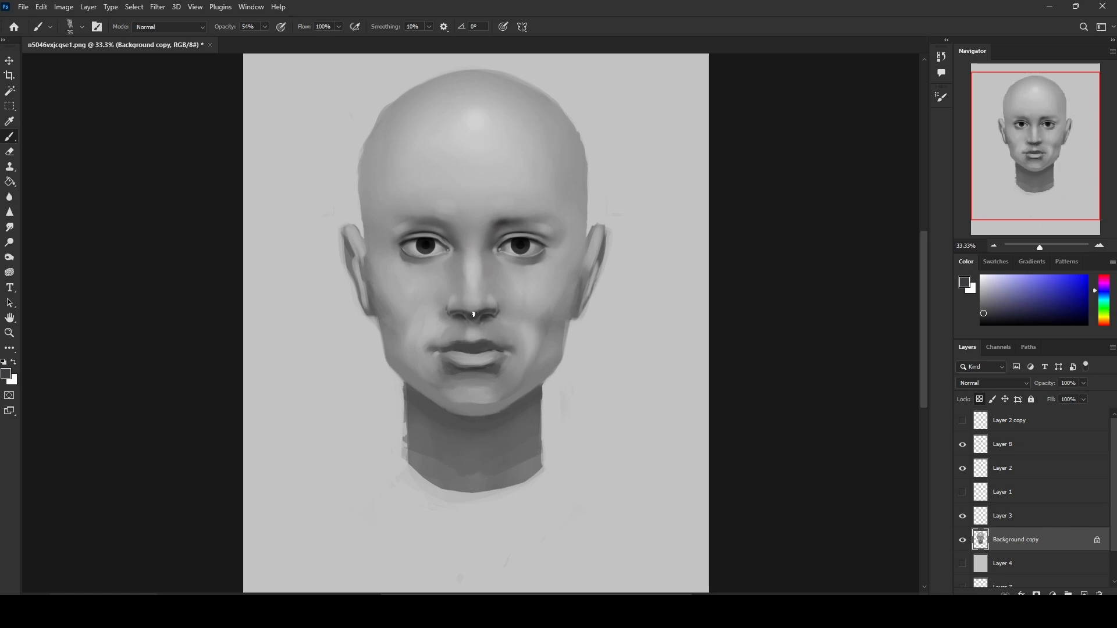
pyautogui.keyDown('alt'); pyautogui.click(492, 298); pyautogui.keyUp('alt')
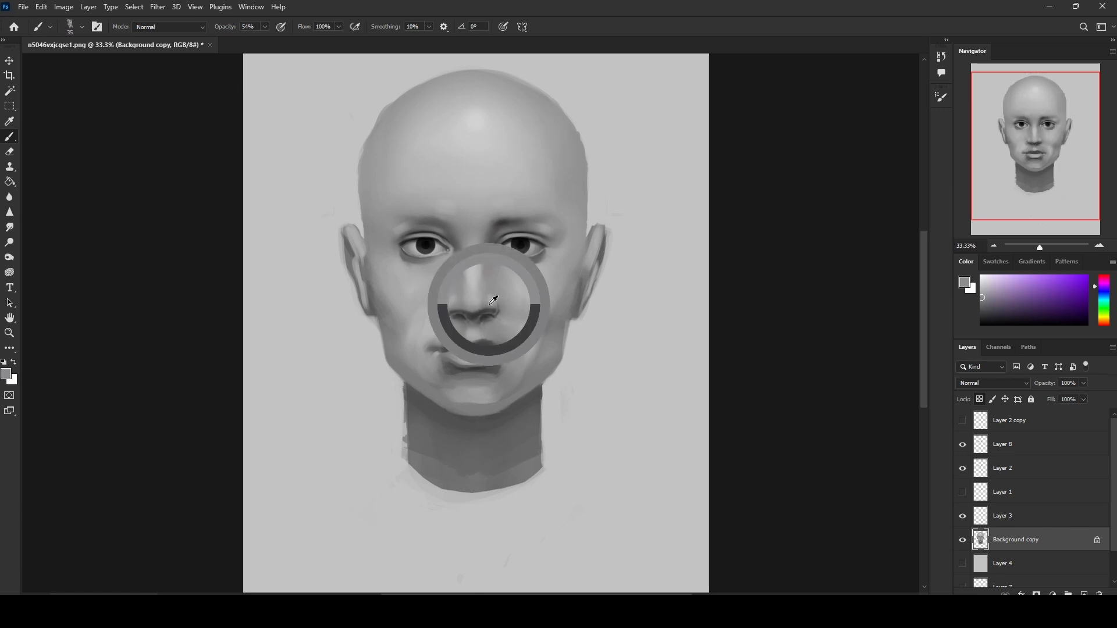
pyautogui.moveTo(489, 306)
pyautogui.mouseDown()
pyautogui.moveTo(444, 312)
pyautogui.moveTo(483, 294)
pyautogui.moveTo(492, 304)
pyautogui.mouseUp()
pyautogui.hotkey('ctrl', '+')
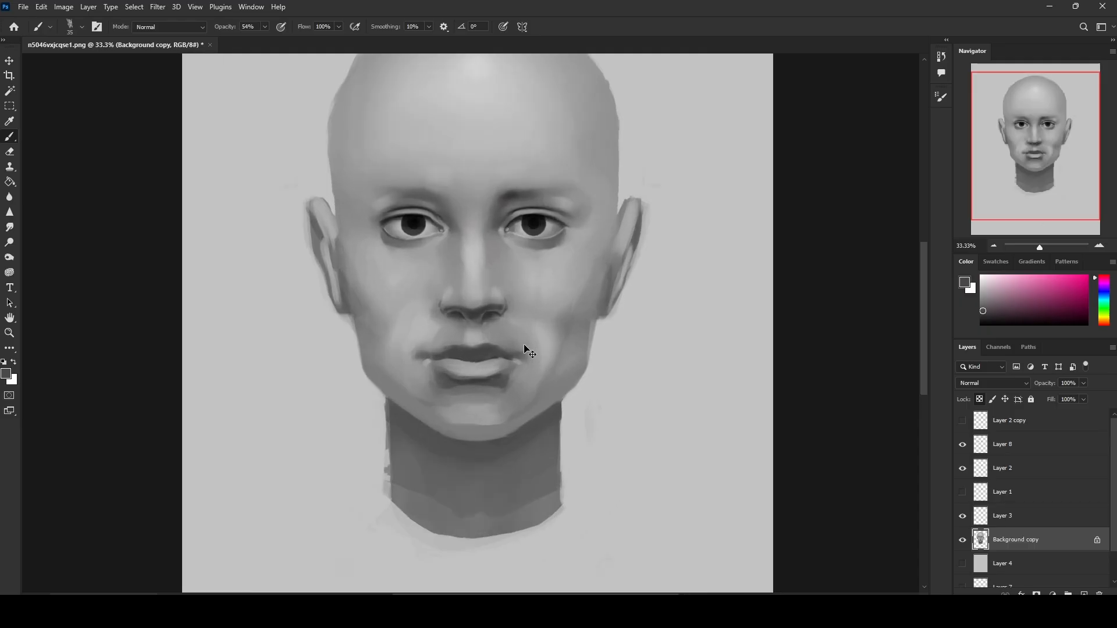
pyautogui.keyDown('alt'); pyautogui.click(497, 289); pyautogui.keyUp('alt')
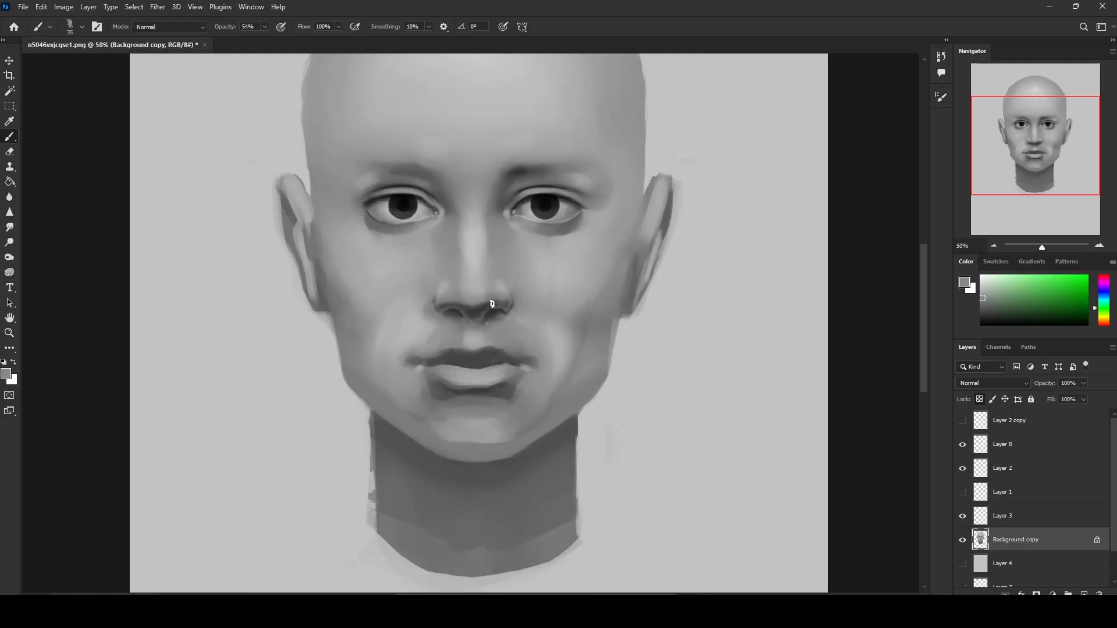
pyautogui.moveTo(497, 303)
pyautogui.mouseDown()
pyautogui.moveTo(460, 303)
pyautogui.moveTo(503, 305)
pyautogui.mouseUp()
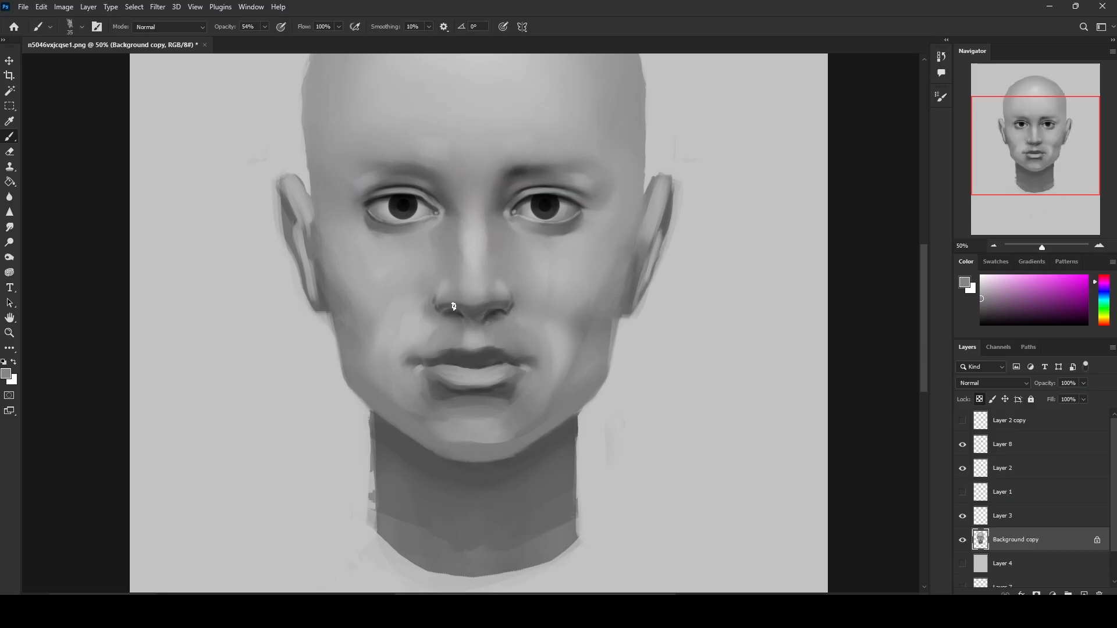
# Step: Set the brush opacity to 100% and define the nostril wing on the image's left side using greys sampled around it
pyautogui.keyDown('alt'); pyautogui.click(416, 297); pyautogui.keyUp('alt')
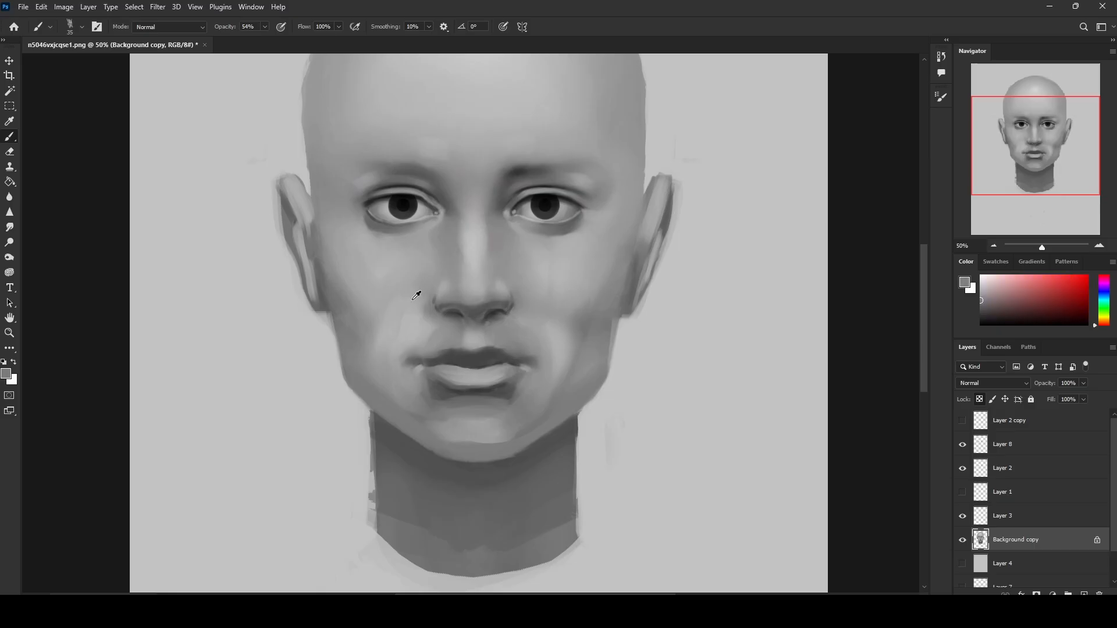
pyautogui.moveTo(265, 41); pyautogui.dragTo(305, 44)
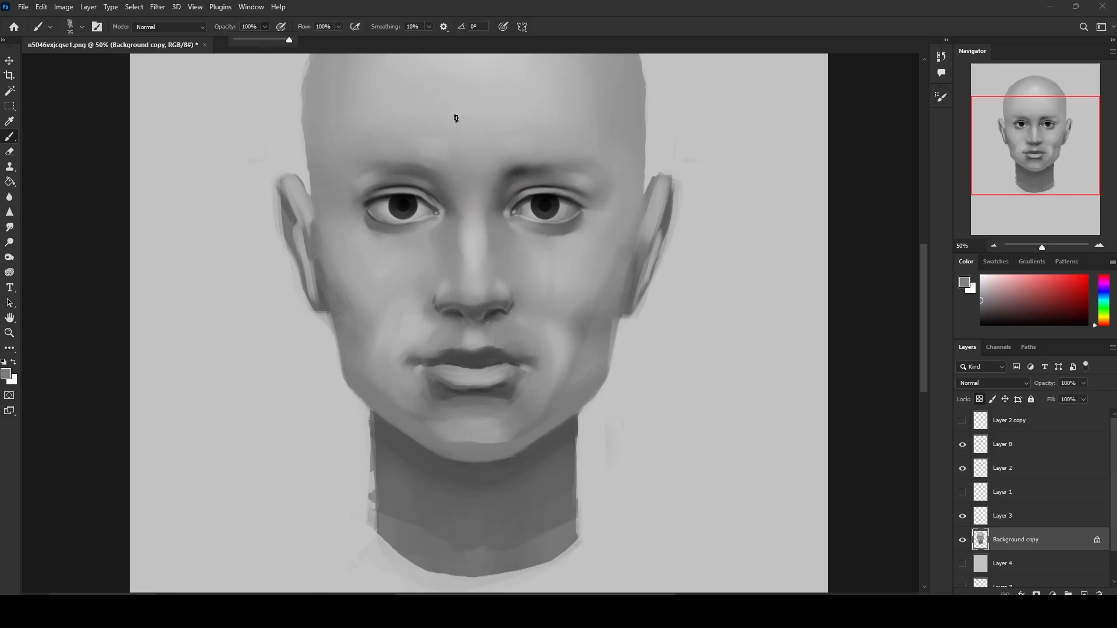
pyautogui.keyDown('alt'); pyautogui.click(433, 311); pyautogui.keyUp('alt')
pyautogui.keyDown('alt'); pyautogui.click(432, 297); pyautogui.keyUp('alt')
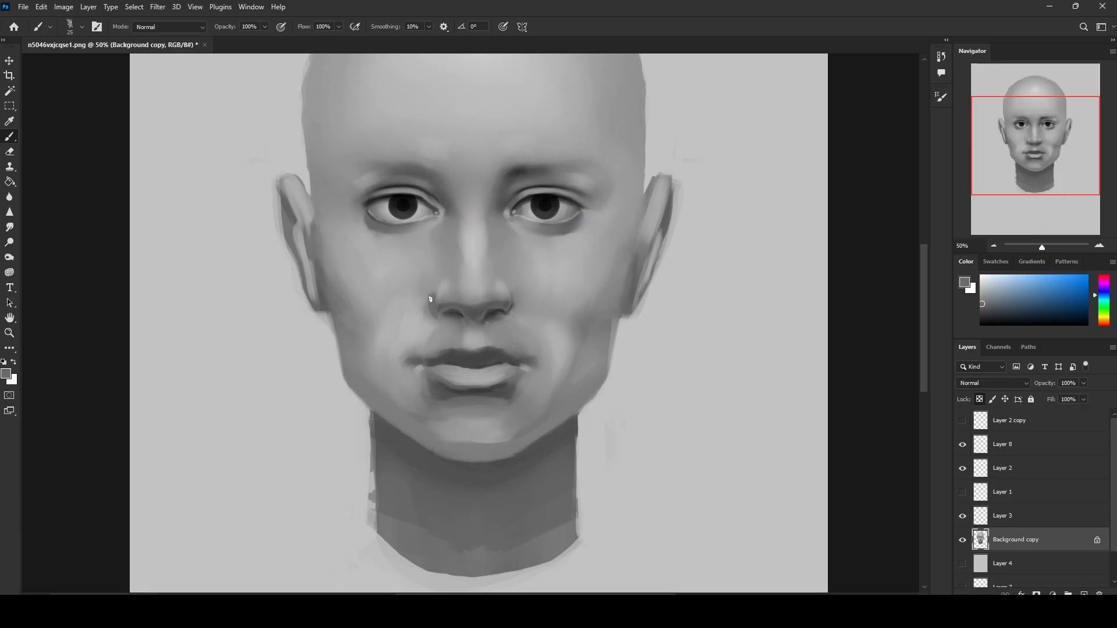
pyautogui.keyDown('alt'); pyautogui.click(438, 300); pyautogui.keyUp('alt')
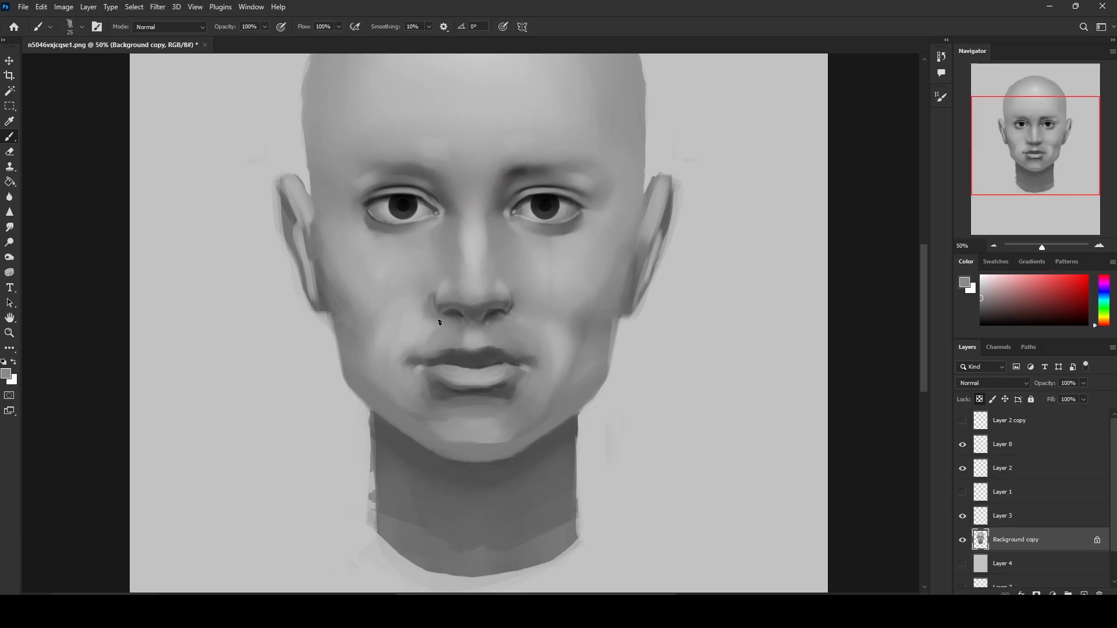
pyautogui.keyDown('alt'); pyautogui.click(439, 295); pyautogui.keyUp('alt')
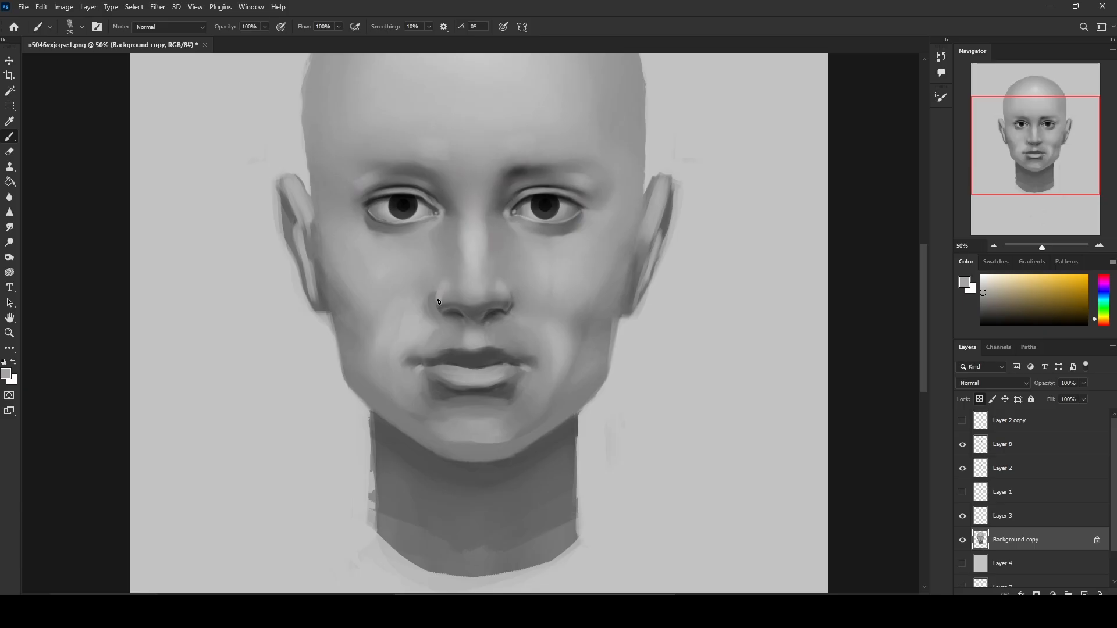
pyautogui.keyDown('alt'); pyautogui.click(511, 281); pyautogui.keyUp('alt')
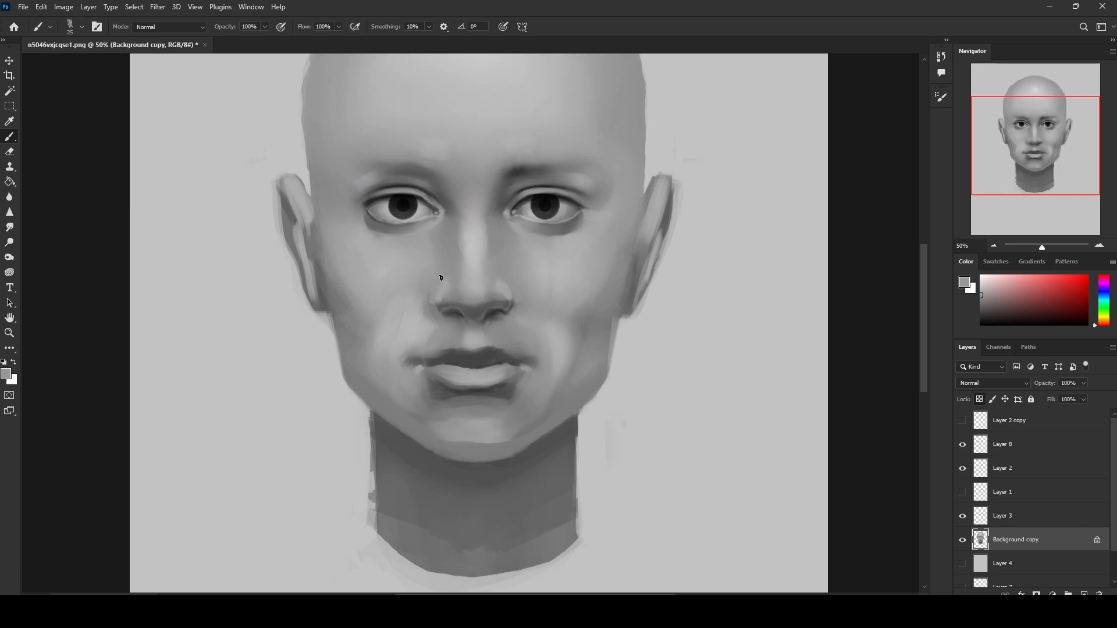
pyautogui.keyDown('alt'); pyautogui.click(429, 293); pyautogui.keyUp('alt')
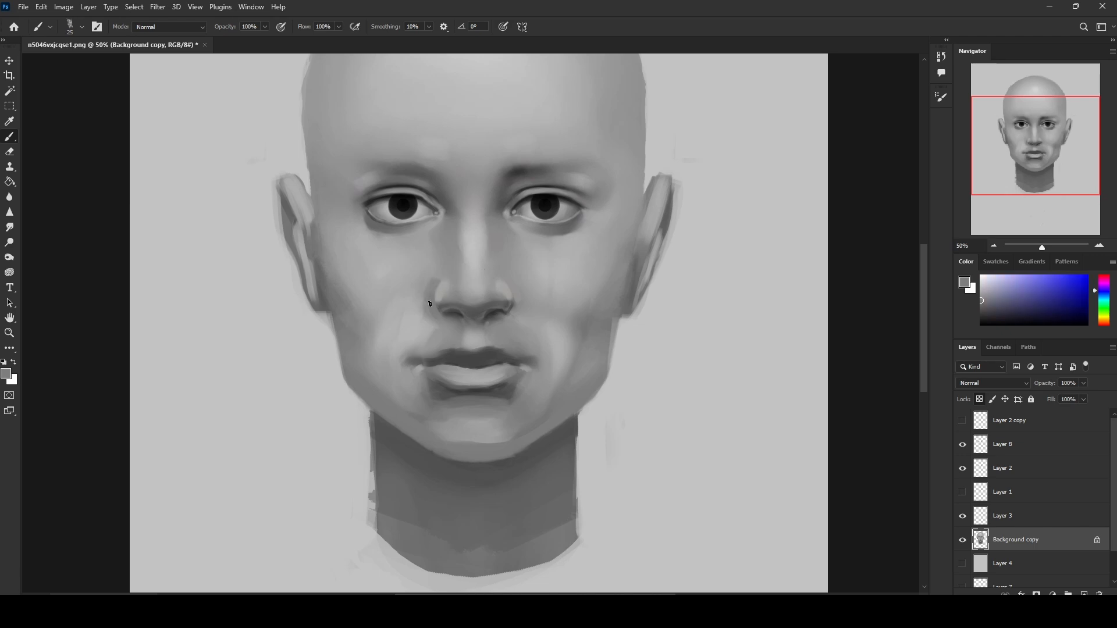
pyautogui.keyDown('alt'); pyautogui.click(440, 278); pyautogui.keyUp('alt')
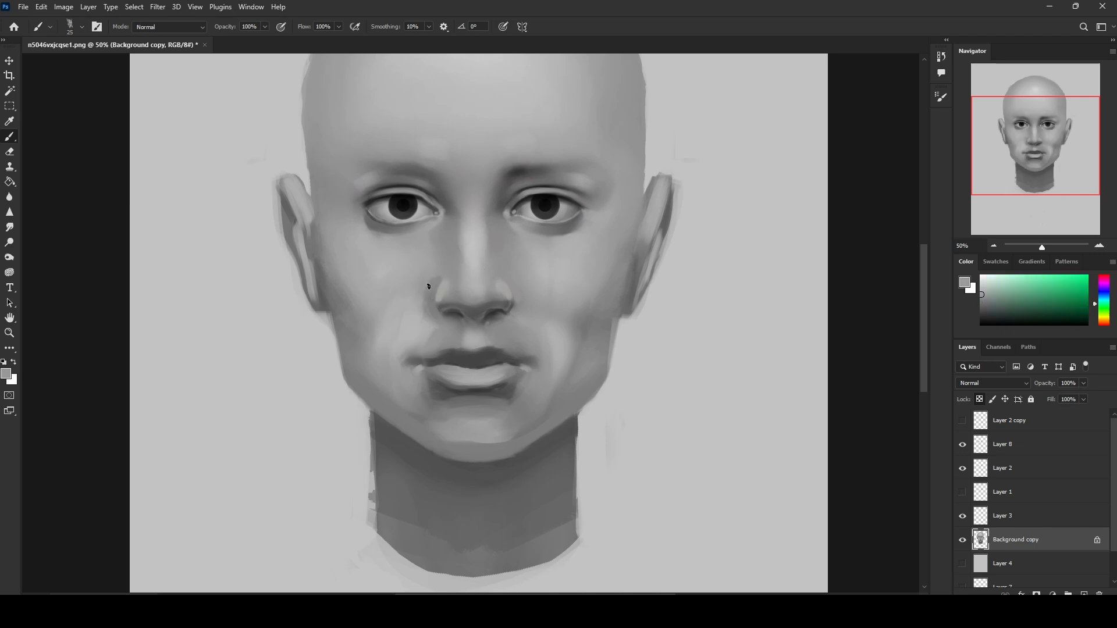
# Step: Paint the outer contour of the nostril wing on the image's right side and blend it into the cheek with sampled greys
pyautogui.keyDown('alt'); pyautogui.click(513, 298); pyautogui.keyUp('alt')
pyautogui.moveTo(511, 276)
pyautogui.mouseDown()
pyautogui.moveTo(516, 293)
pyautogui.moveTo(505, 277)
pyautogui.mouseUp()
pyautogui.keyDown('alt'); pyautogui.click(507, 265); pyautogui.keyUp('alt')
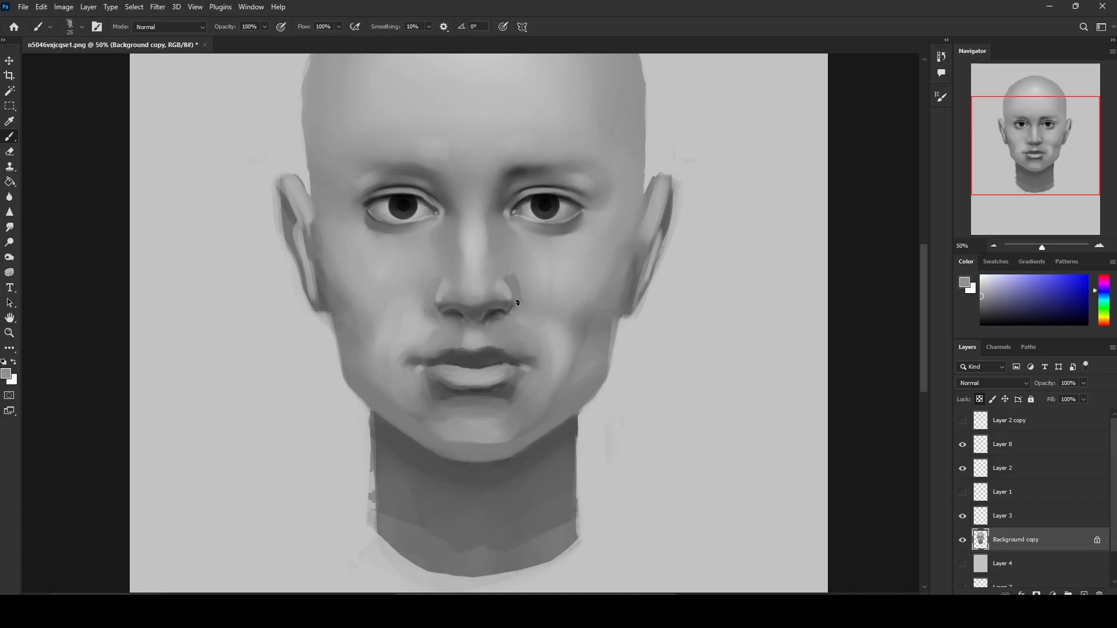
pyautogui.keyDown('alt'); pyautogui.click(517, 271); pyautogui.keyUp('alt')
pyautogui.moveTo(515, 290); pyautogui.dragTo(507, 275)
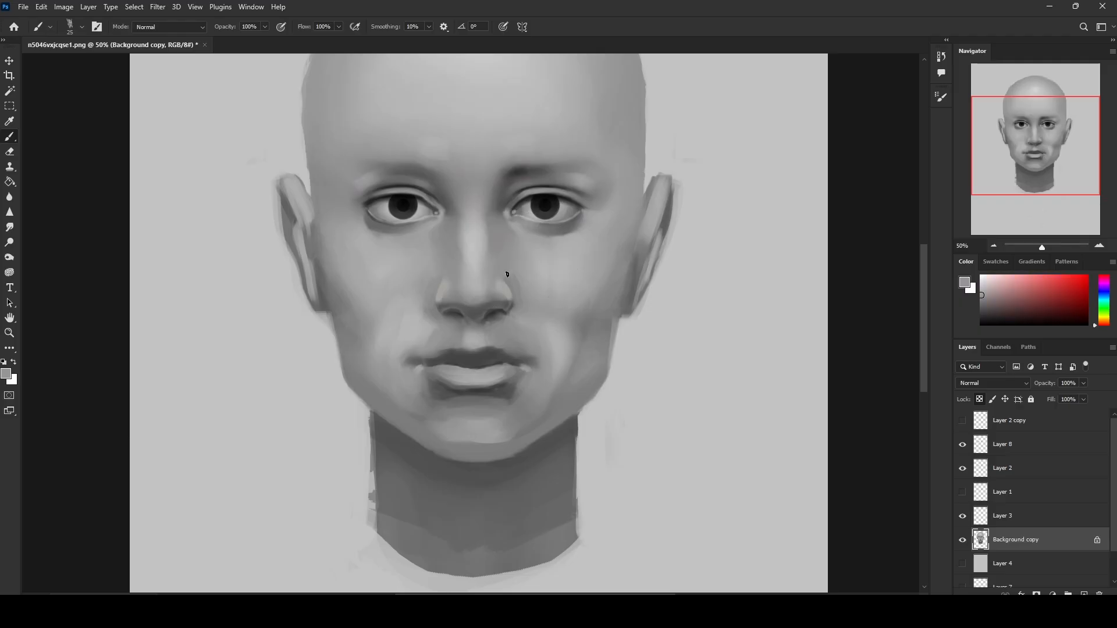
# Step: Even out the shading along the underside of the nose and both nostril wings with sampled mid and dark greys
pyautogui.keyDown('alt'); pyautogui.click(431, 292); pyautogui.keyUp('alt')
pyautogui.keyDown('alt'); pyautogui.click(441, 305); pyautogui.keyUp('alt')
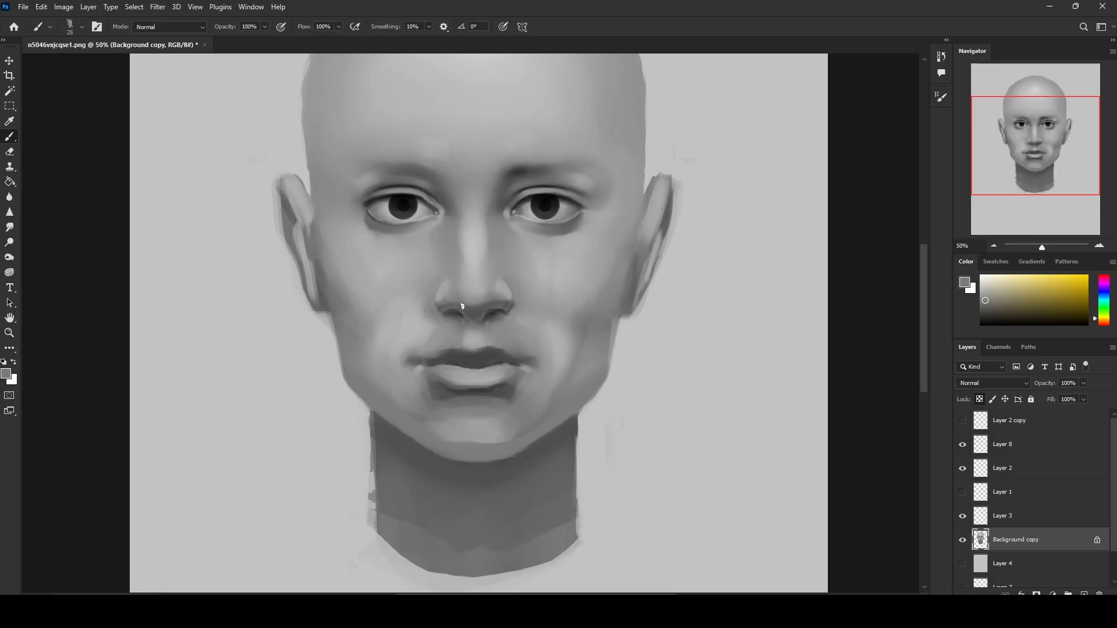
pyautogui.keyDown('alt'); pyautogui.click(492, 304); pyautogui.keyUp('alt')
pyautogui.keyDown('alt'); pyautogui.click(510, 301); pyautogui.keyUp('alt')
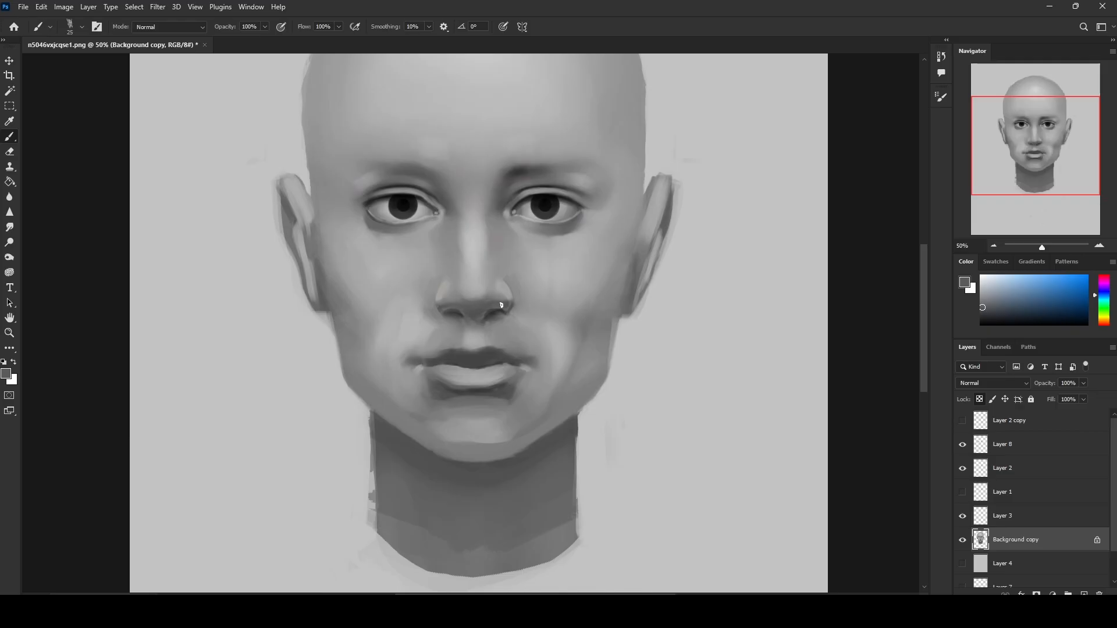
pyautogui.keyDown('alt'); pyautogui.click(481, 295); pyautogui.keyUp('alt')
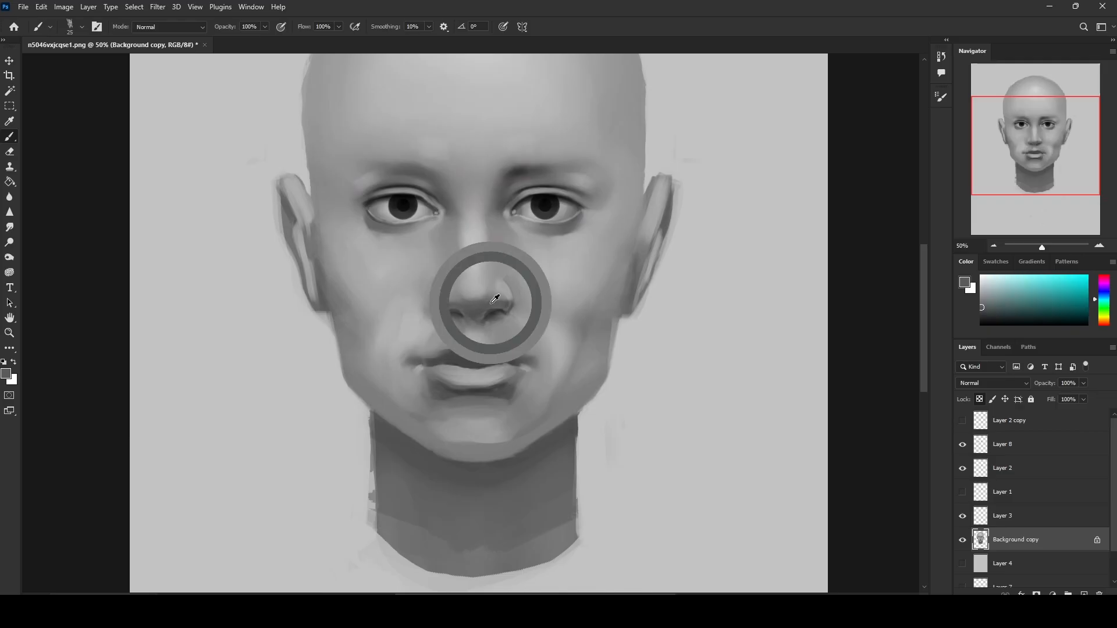
pyautogui.keyDown('alt'); pyautogui.click(494, 293); pyautogui.keyUp('alt')
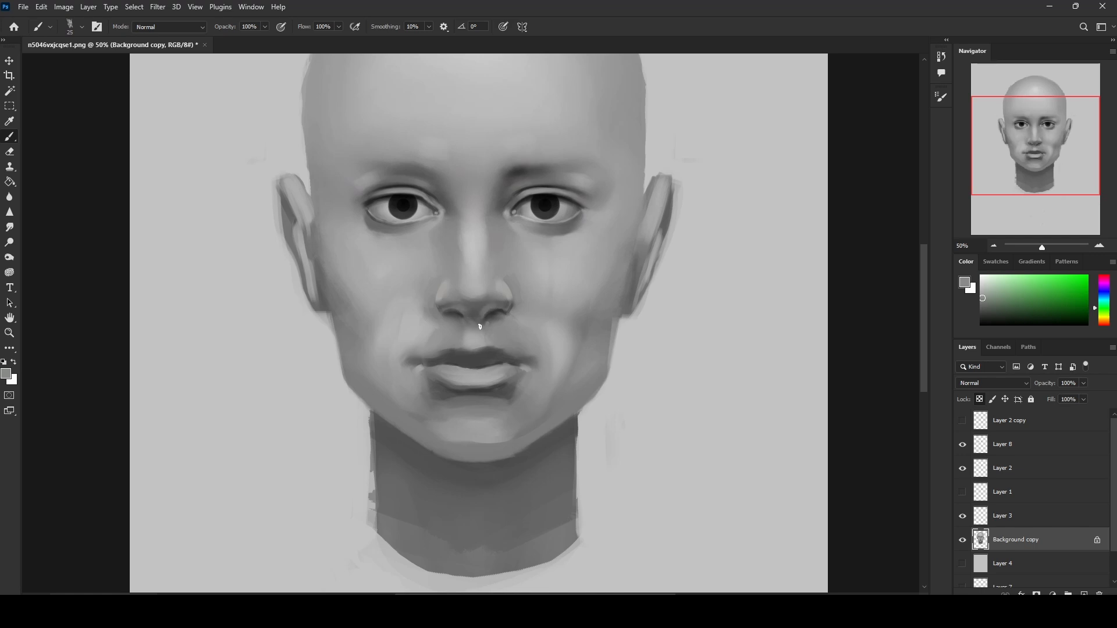
# Step: Blend the nose shading with the Smudge tool at 10% strength, using a brush size of 30 px
pyautogui.click(10, 227)
pyautogui.press('[')
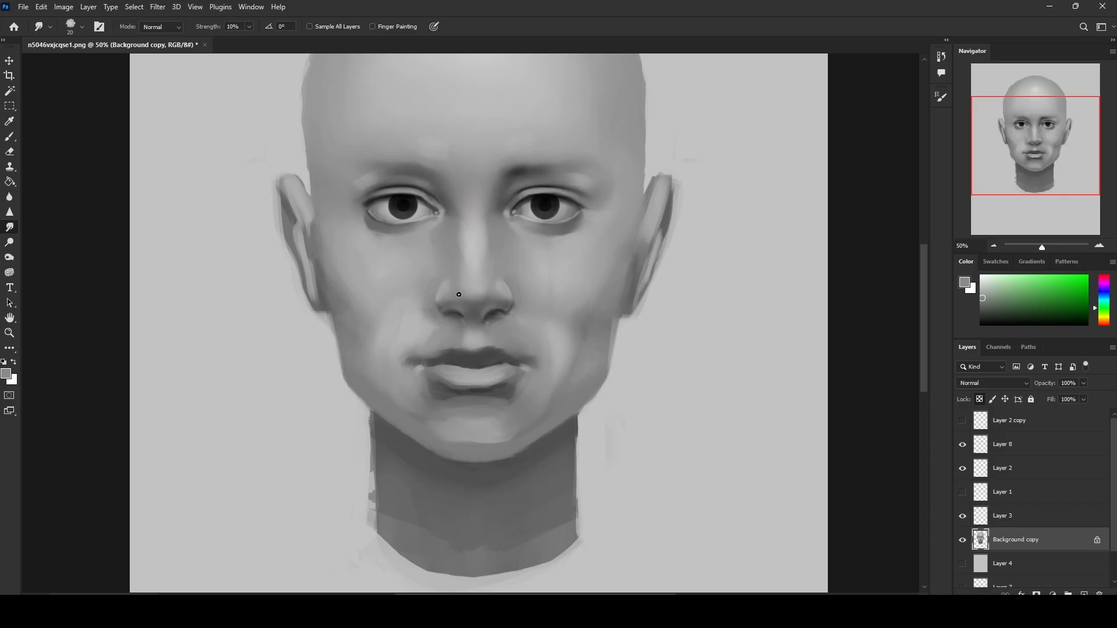
pyautogui.press(']')
pyautogui.hotkey('ctrl', '+')
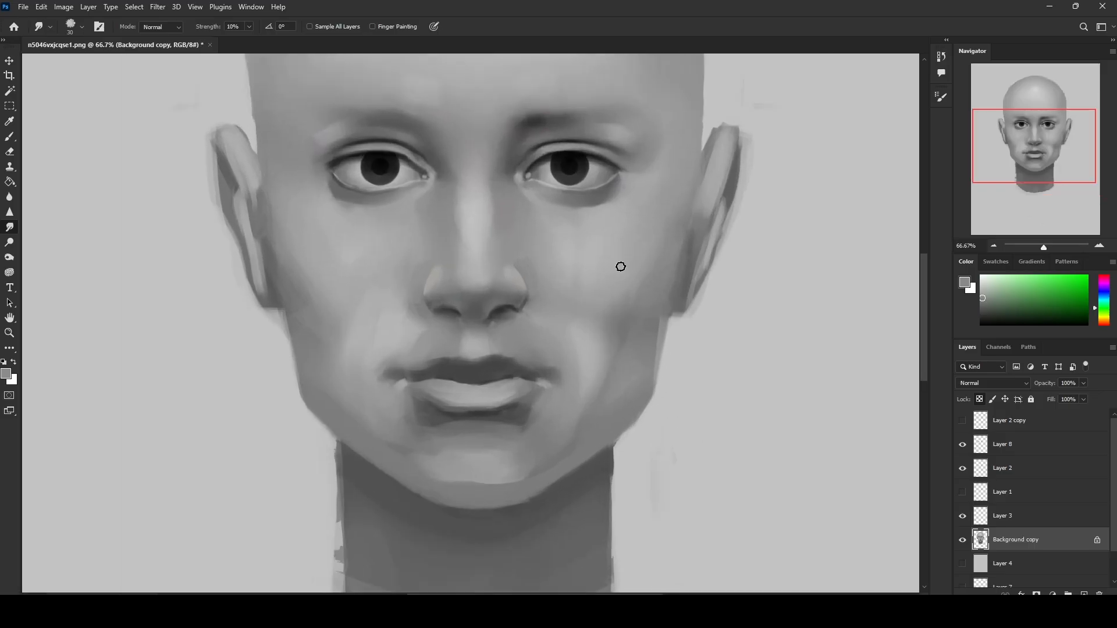
# Step: Paint both nostril openings with a 15 px brush in the near-black sampled from the eye
pyautogui.press('b')
pyautogui.keyDown('alt'); pyautogui.click(577, 173); pyautogui.keyUp('alt')
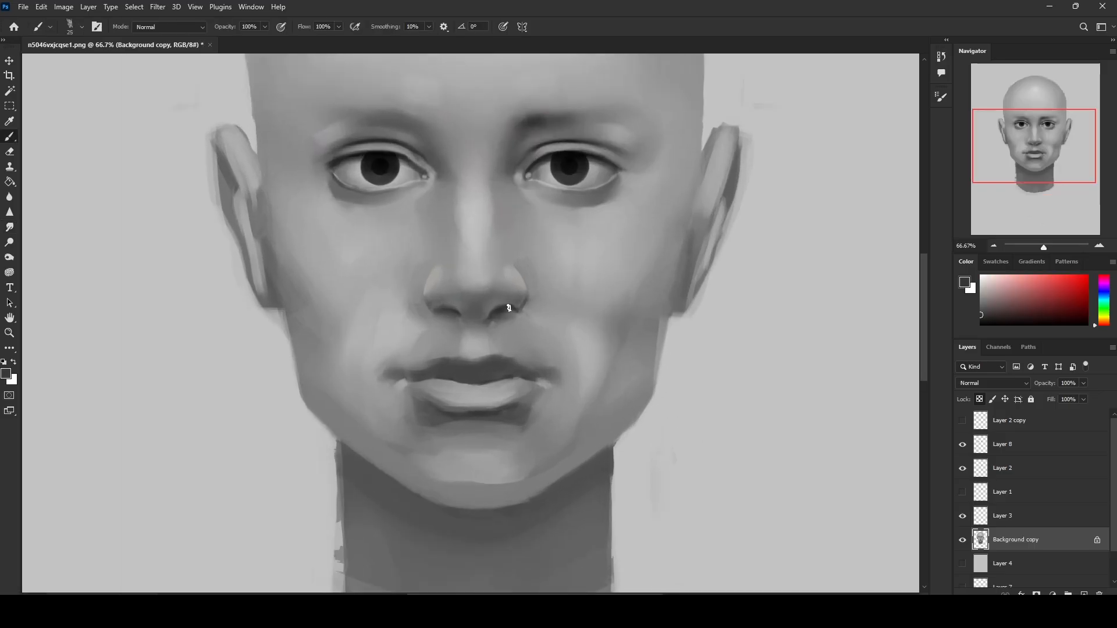
pyautogui.keyDown('alt'); pyautogui.click(566, 156); pyautogui.keyUp('alt')
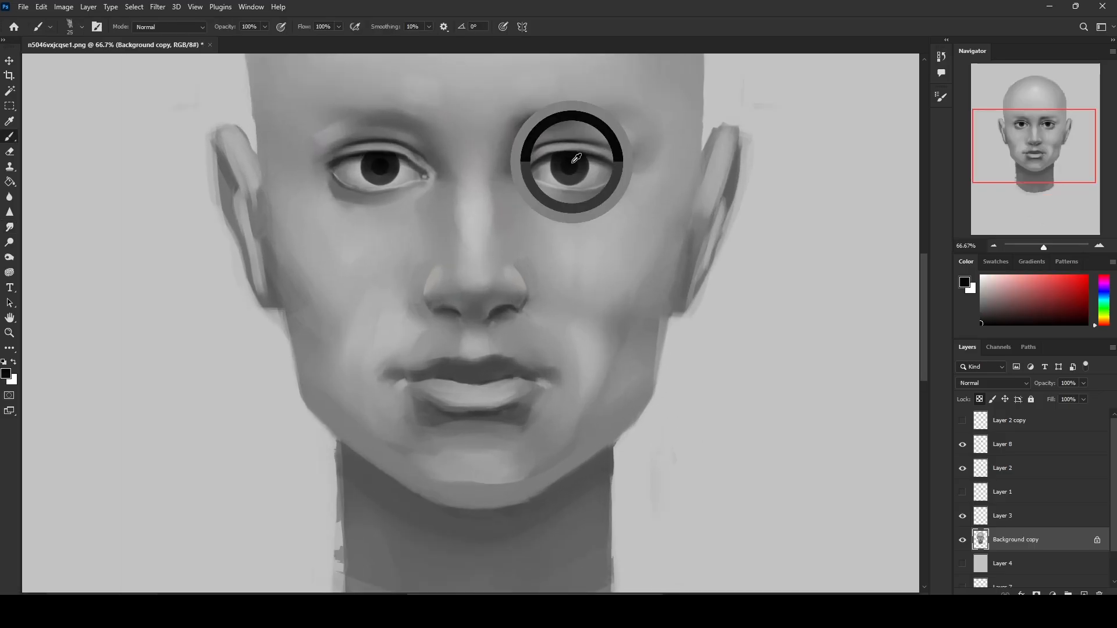
pyautogui.press('[')
pyautogui.press('[')
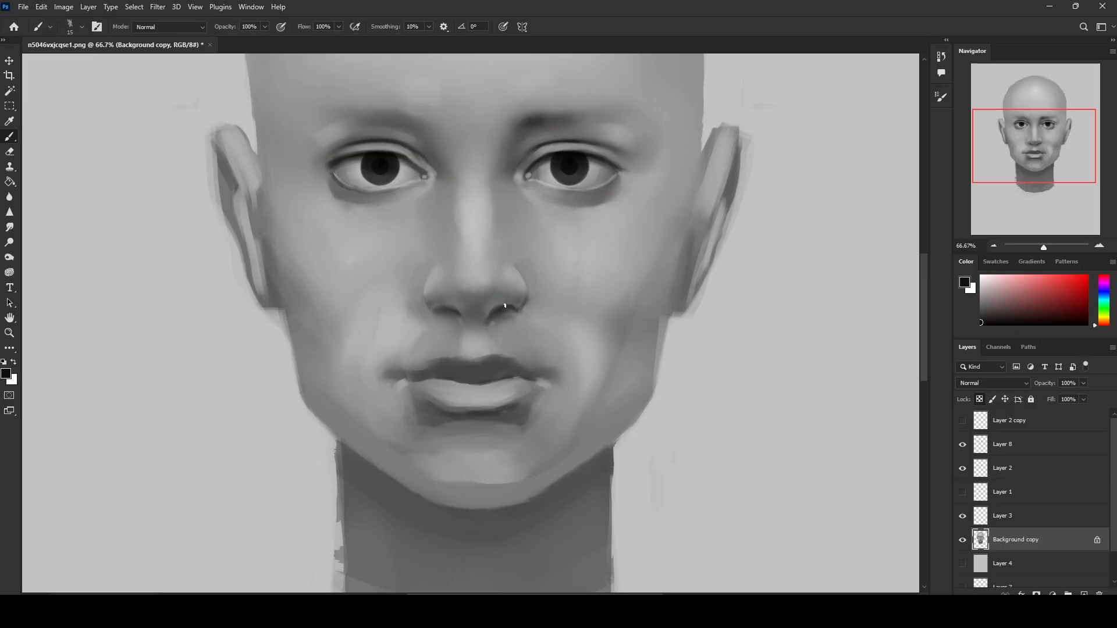
pyautogui.moveTo(510, 306)
pyautogui.mouseDown()
pyautogui.moveTo(489, 320)
pyautogui.moveTo(512, 307)
pyautogui.mouseUp()
pyautogui.moveTo(445, 306); pyautogui.dragTo(459, 312)
# Step: Clean up the lower outer edges of both nostril wings with the 15 px brush and greys sampled from the surrounding skin
pyautogui.keyDown('alt'); pyautogui.click(431, 303); pyautogui.keyUp('alt')
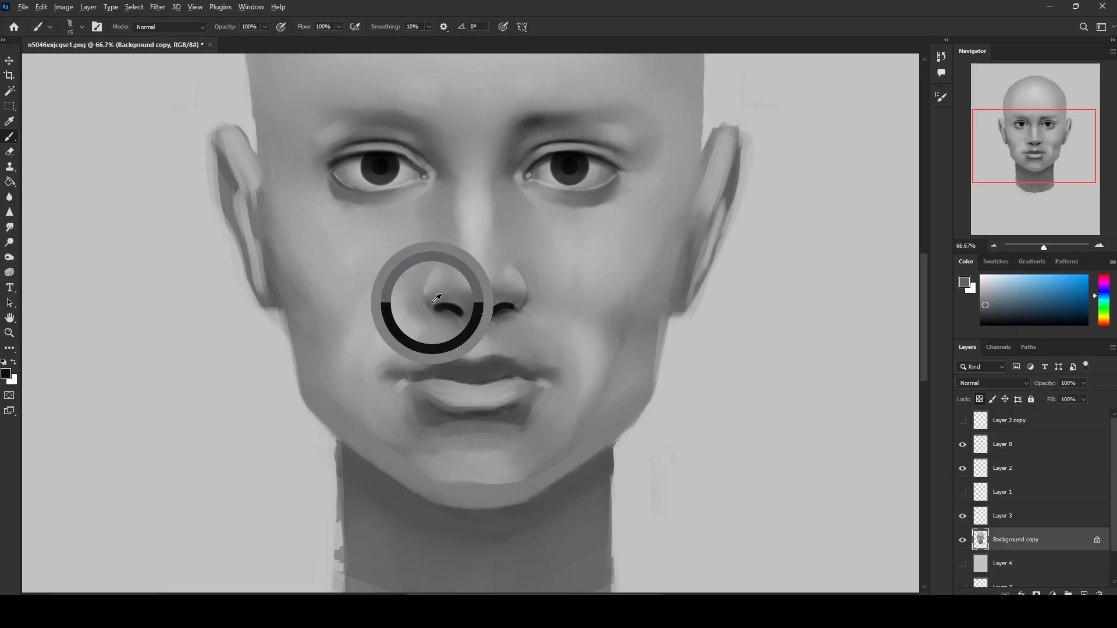
pyautogui.keyDown('alt'); pyautogui.click(427, 313); pyautogui.keyUp('alt')
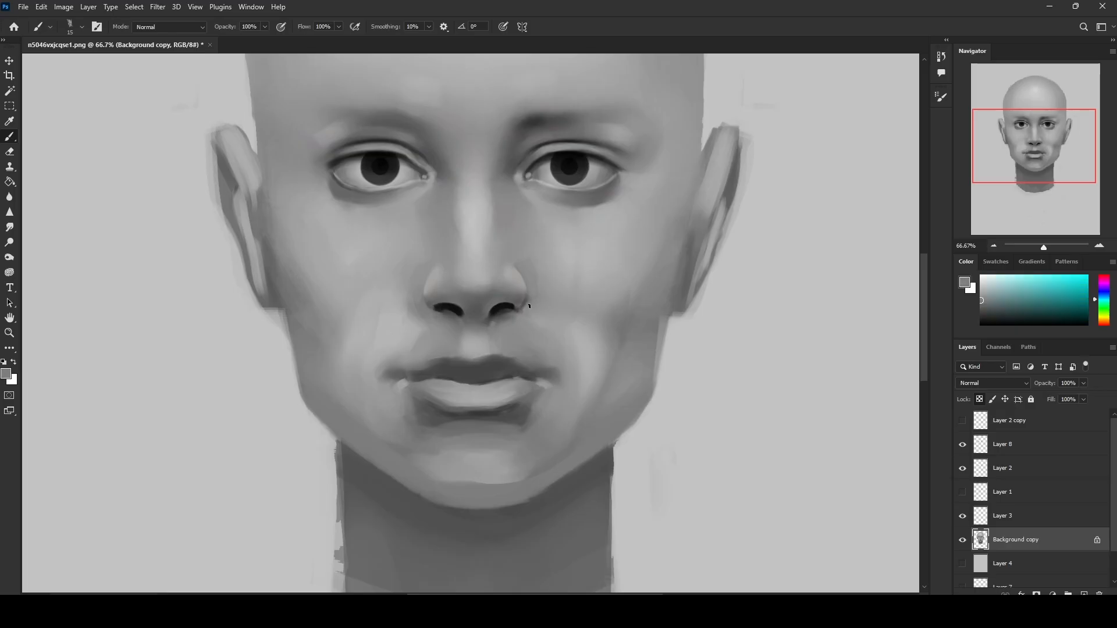
pyautogui.keyDown('alt'); pyautogui.click(526, 300); pyautogui.keyUp('alt')
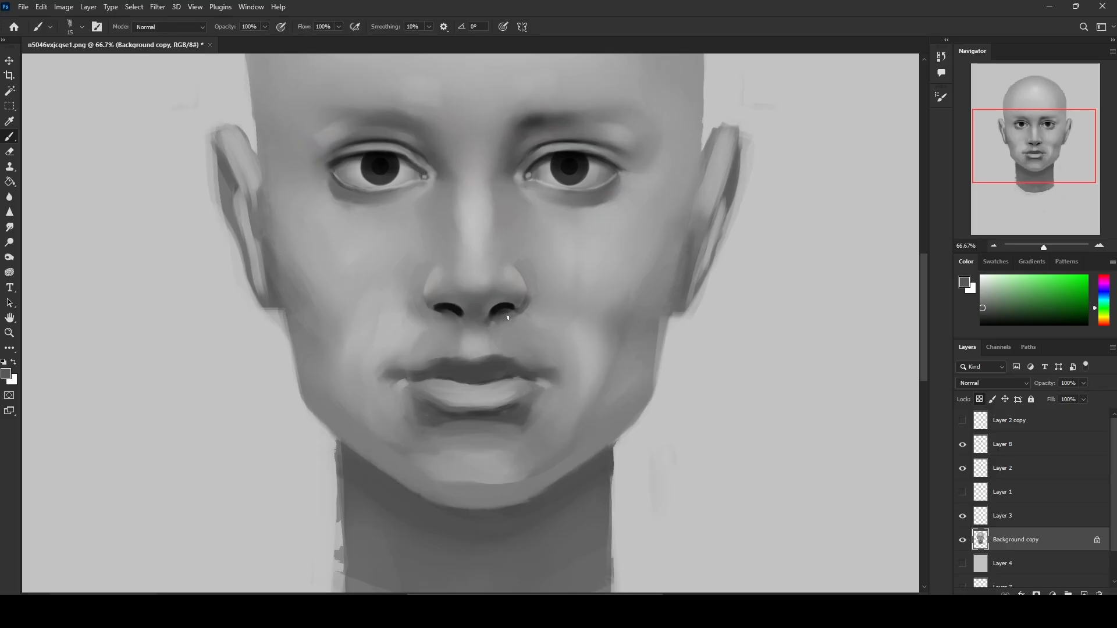
pyautogui.moveTo(421, 302); pyautogui.dragTo(432, 315)
pyautogui.keyDown('alt'); pyautogui.click(424, 302); pyautogui.keyUp('alt')
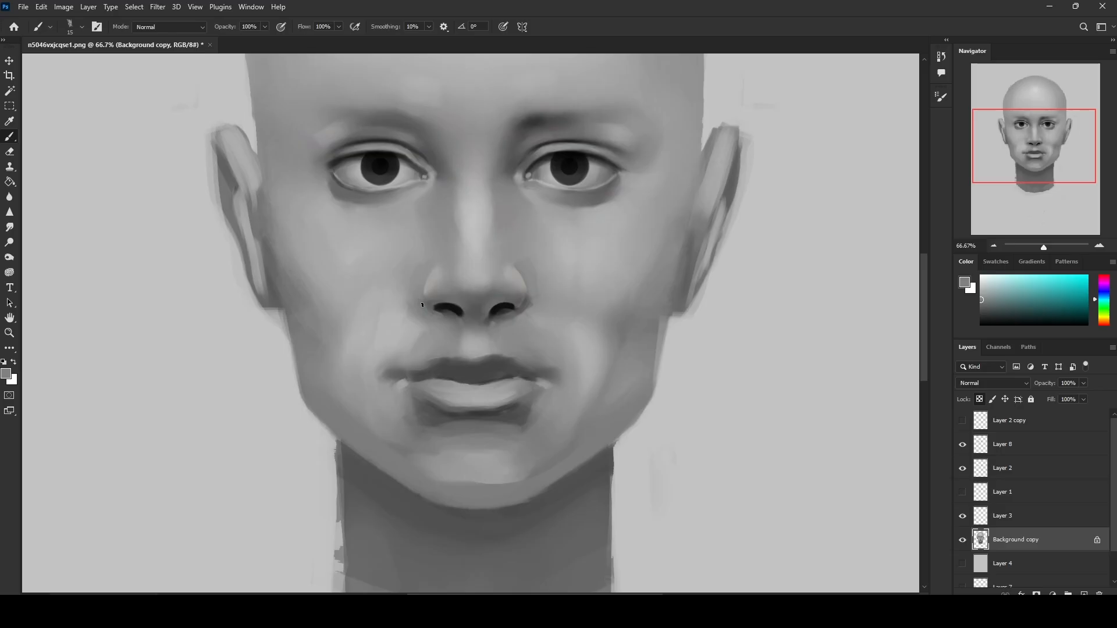
pyautogui.keyDown('alt'); pyautogui.click(531, 294); pyautogui.keyUp('alt')
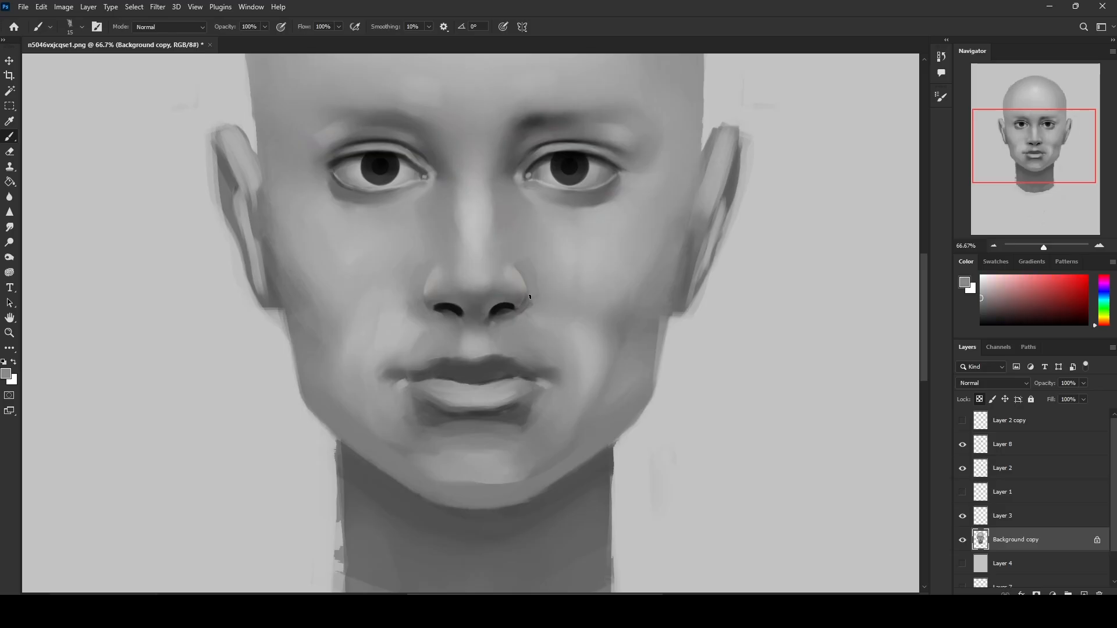
# Step: Refine the right-hand nostril wing with the 15 px brush and sampled greys, and darken the left-hand nostril opening with sampled near-black
pyautogui.keyDown('alt'); pyautogui.click(528, 294); pyautogui.keyUp('alt')
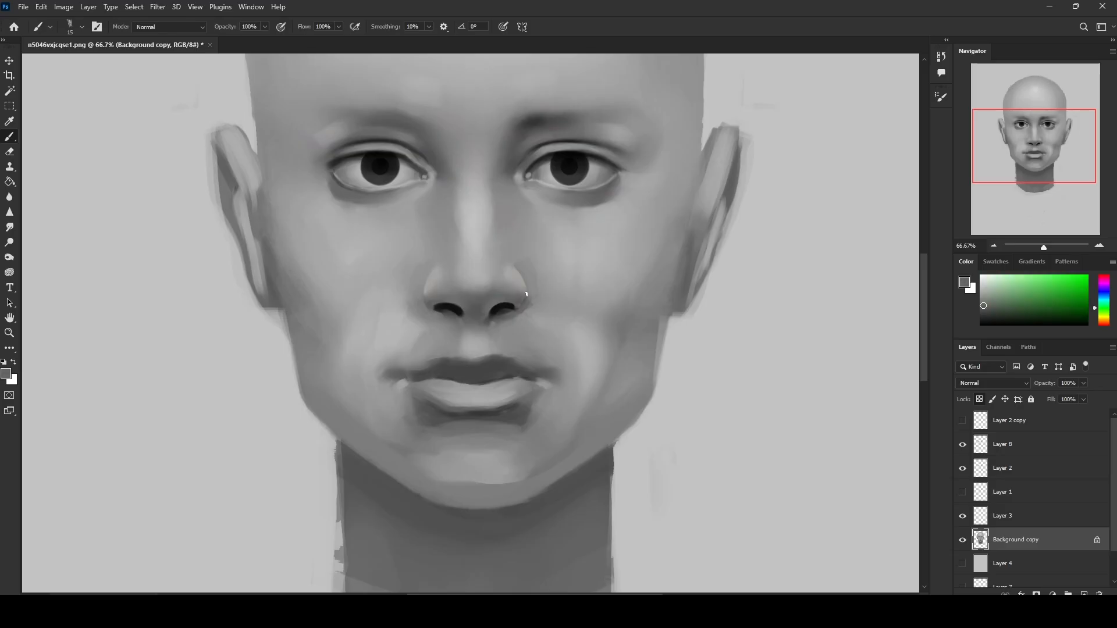
pyautogui.keyDown('alt'); pyautogui.click(529, 294); pyautogui.keyUp('alt')
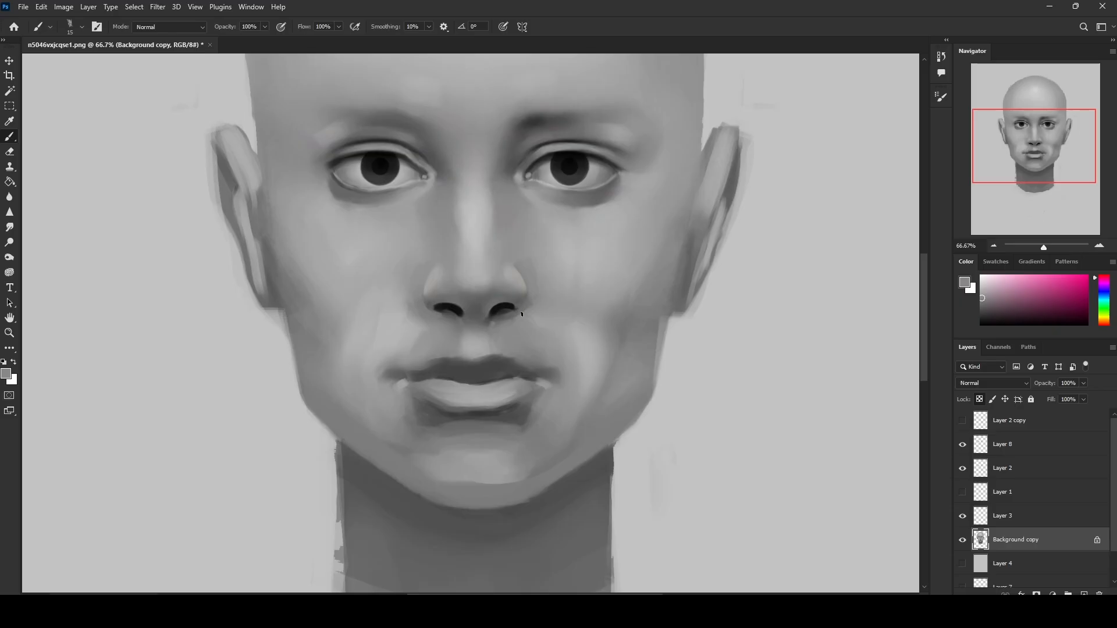
pyautogui.keyDown('alt'); pyautogui.click(520, 307); pyautogui.keyUp('alt')
pyautogui.keyDown('alt'); pyautogui.click(520, 307); pyautogui.keyUp('alt')
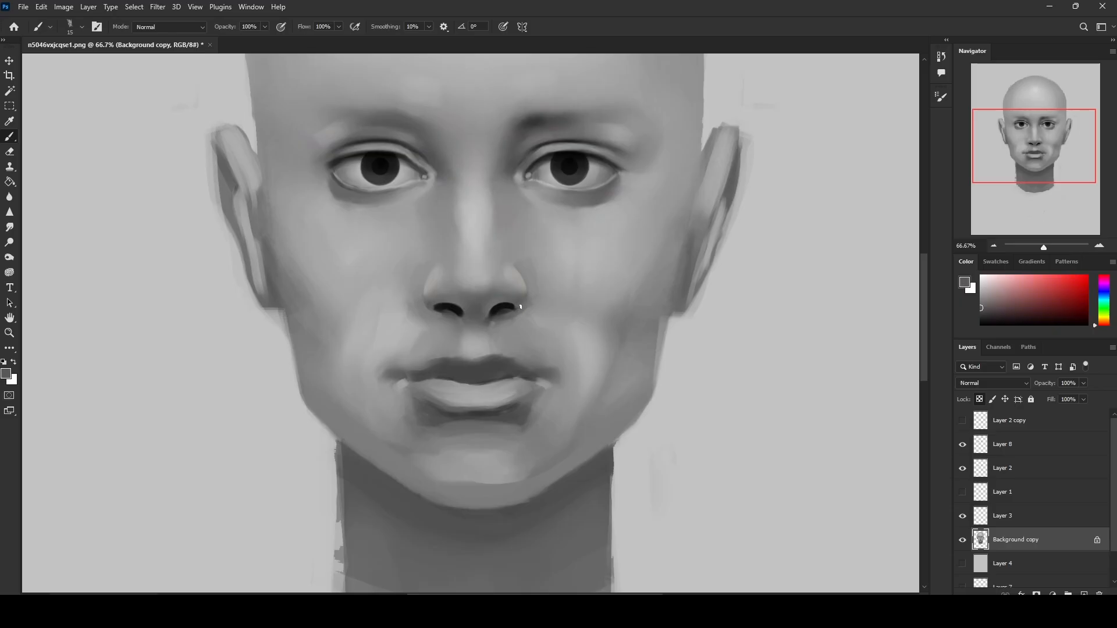
pyautogui.keyDown('alt'); pyautogui.click(524, 294); pyautogui.keyUp('alt')
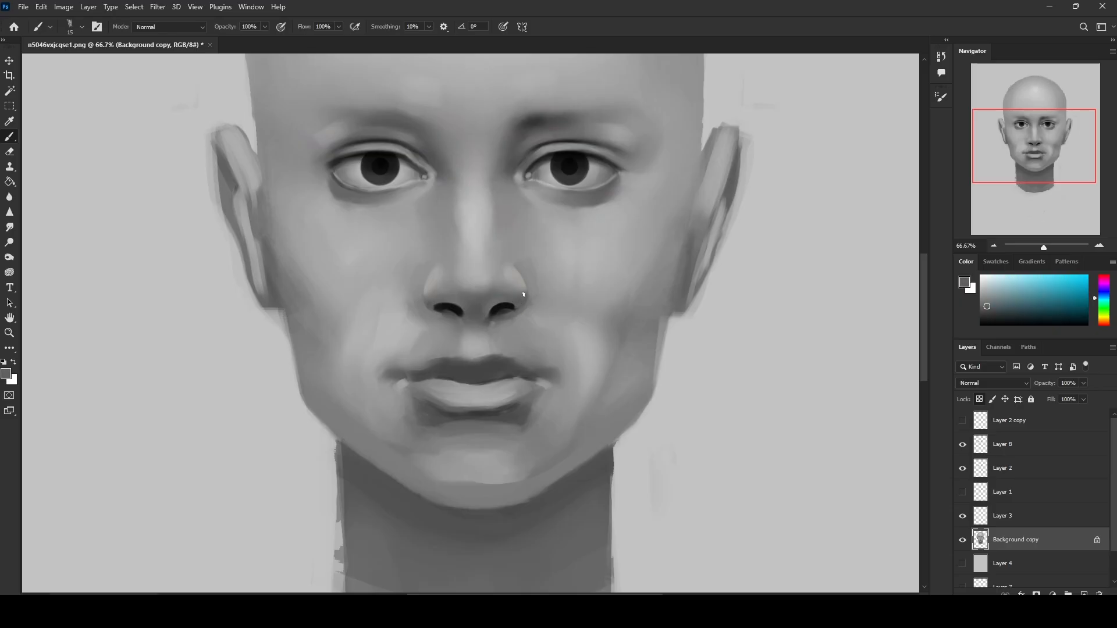
pyautogui.keyDown('alt'); pyautogui.click(524, 294); pyautogui.keyUp('alt')
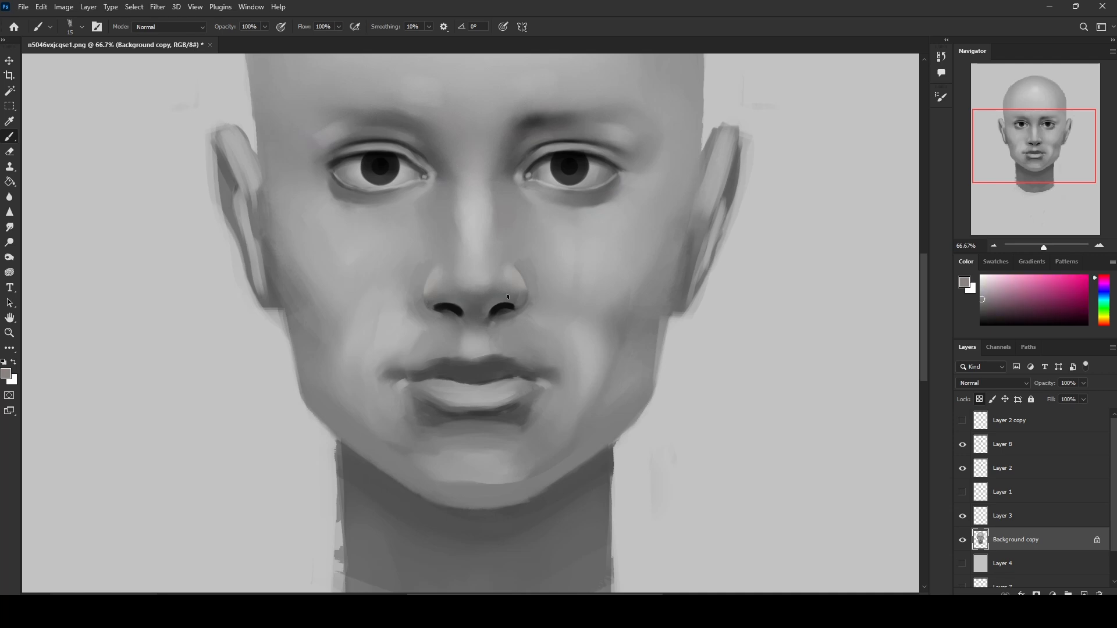
pyautogui.keyDown('alt'); pyautogui.click(517, 301); pyautogui.keyUp('alt')
pyautogui.keyDown('alt'); pyautogui.click(452, 306); pyautogui.keyUp('alt')
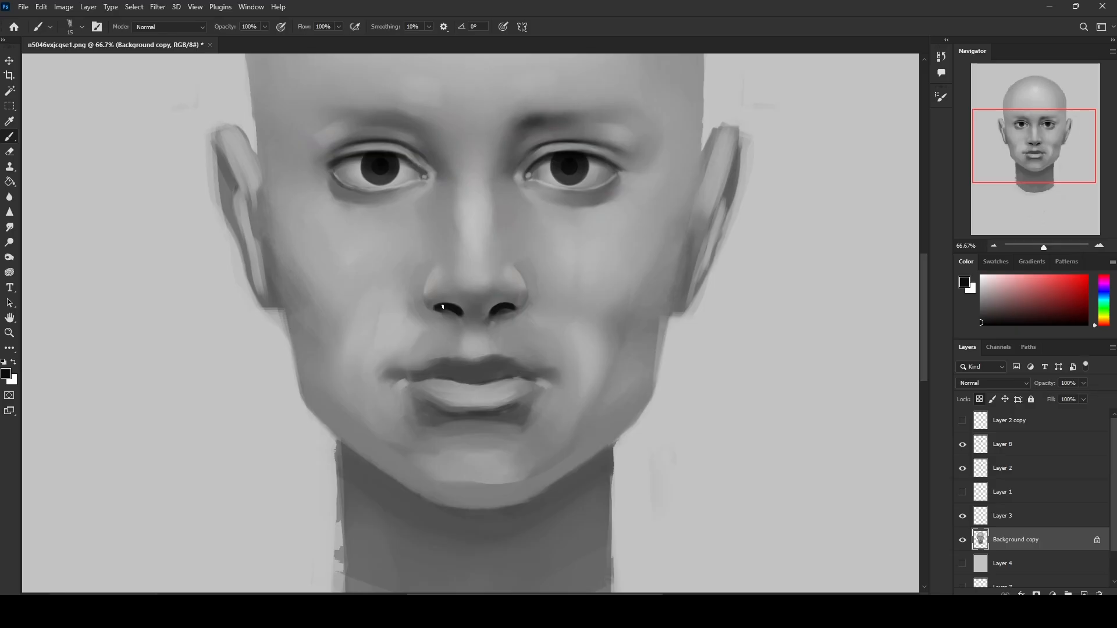
pyautogui.moveTo(440, 307); pyautogui.dragTo(456, 309)
# Step: Soften the edges of both nostril openings with the Smudge tool at 10% strength, using a brush of about 25 px
pyautogui.click(10, 227)
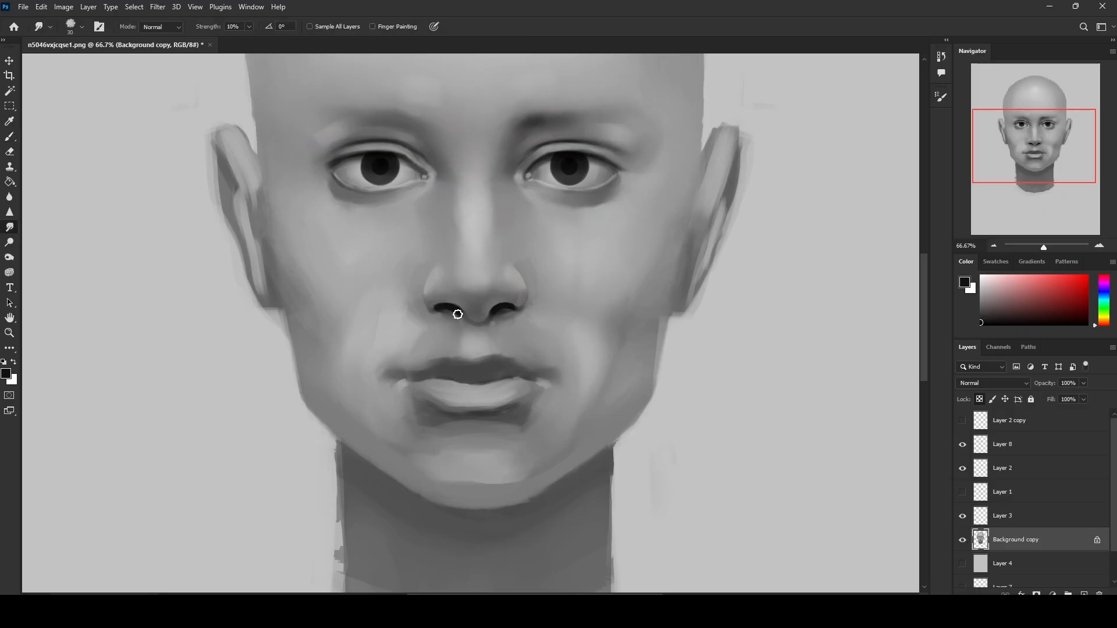
pyautogui.press('[')
pyautogui.press('[')
pyautogui.press('[')
pyautogui.press(']')
pyautogui.press('[')
pyautogui.press(']')
pyautogui.press(']')
pyautogui.press(']')
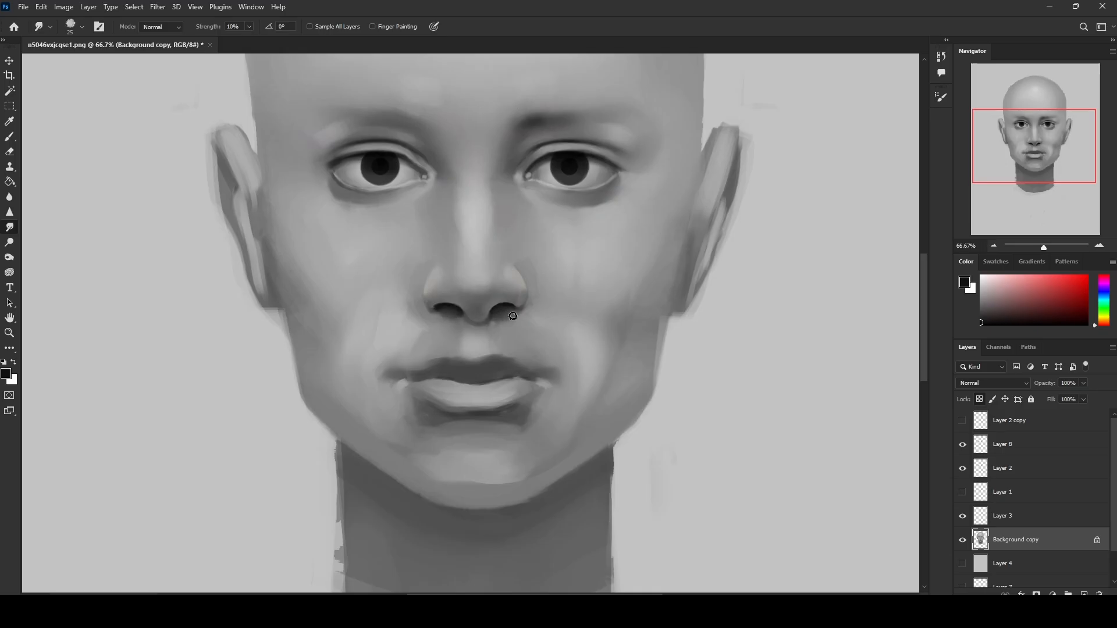
# Step: Blend the nostril wings into the surrounding skin at 10% smudge strength, varying the brush size between about 15 and 45 px
pyautogui.press('[')
pyautogui.press('[')
pyautogui.press(']')
pyautogui.press(']')
pyautogui.press(']')
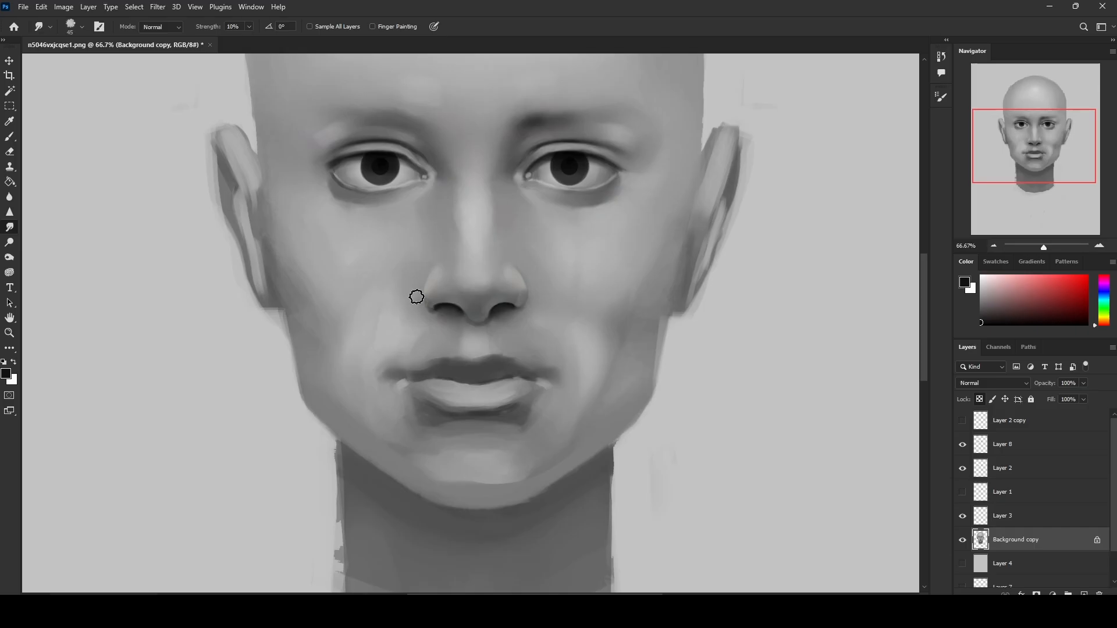
pyautogui.press(']')
pyautogui.press(']')
pyautogui.press(']')
pyautogui.press('[')
pyautogui.press('[')
pyautogui.press('[')
pyautogui.press('[')
pyautogui.press('[')
pyautogui.press('[')
pyautogui.press('[')
pyautogui.press('[')
pyautogui.press('[')
pyautogui.press(']')
pyautogui.press(']')
# Step: Touch up the nostril rims and the shadow under the nose with the 15 px brush and sampled greys, and smudge the strokes at 10% strength
pyautogui.press('b')
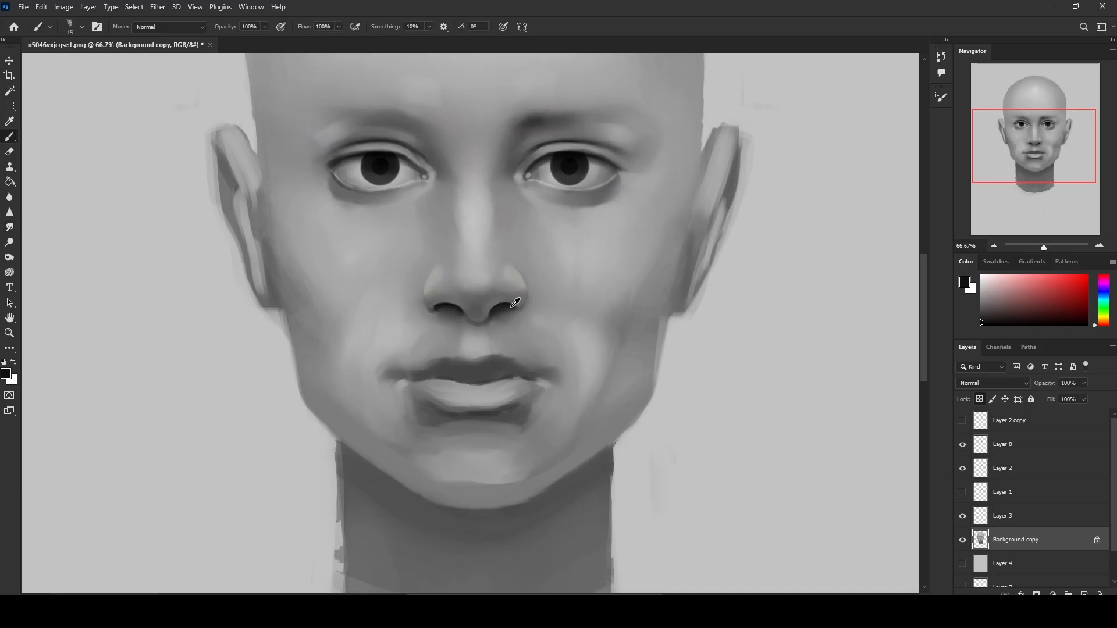
pyautogui.keyDown('alt'); pyautogui.click(515, 303); pyautogui.keyUp('alt')
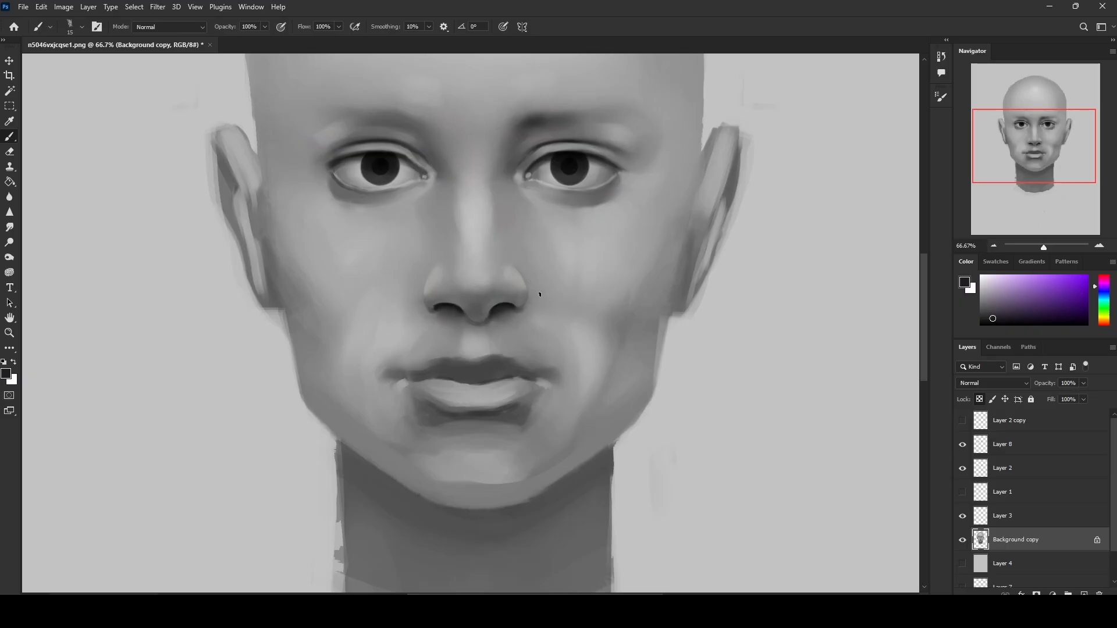
pyautogui.keyDown('alt'); pyautogui.click(523, 301); pyautogui.keyUp('alt')
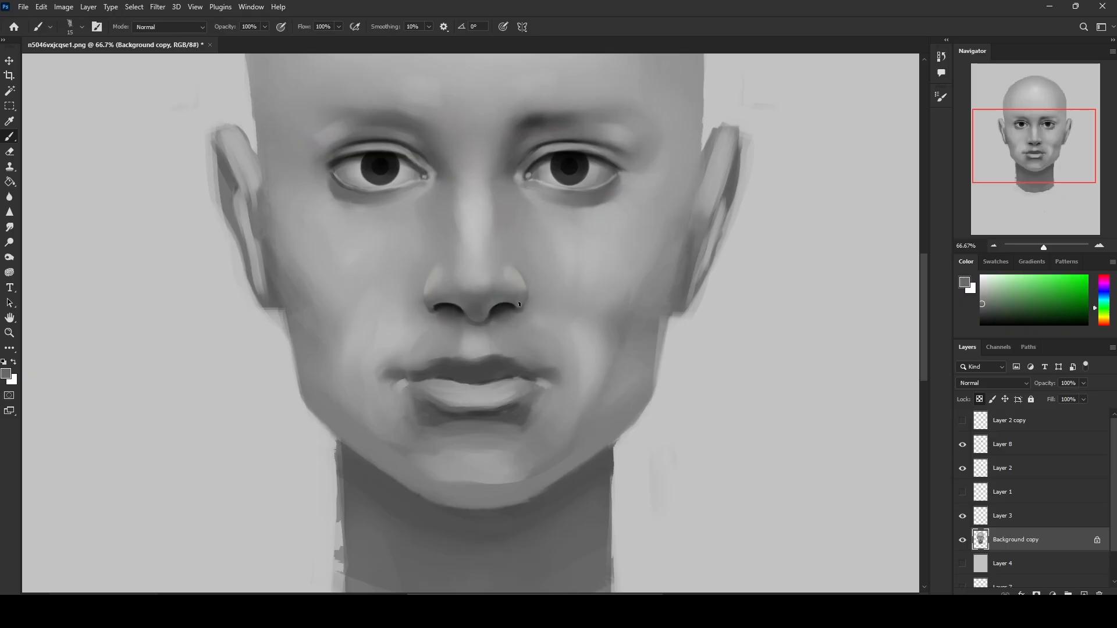
pyautogui.keyDown('alt'); pyautogui.click(434, 298); pyautogui.keyUp('alt')
pyautogui.keyDown('alt'); pyautogui.click(437, 297); pyautogui.keyUp('alt')
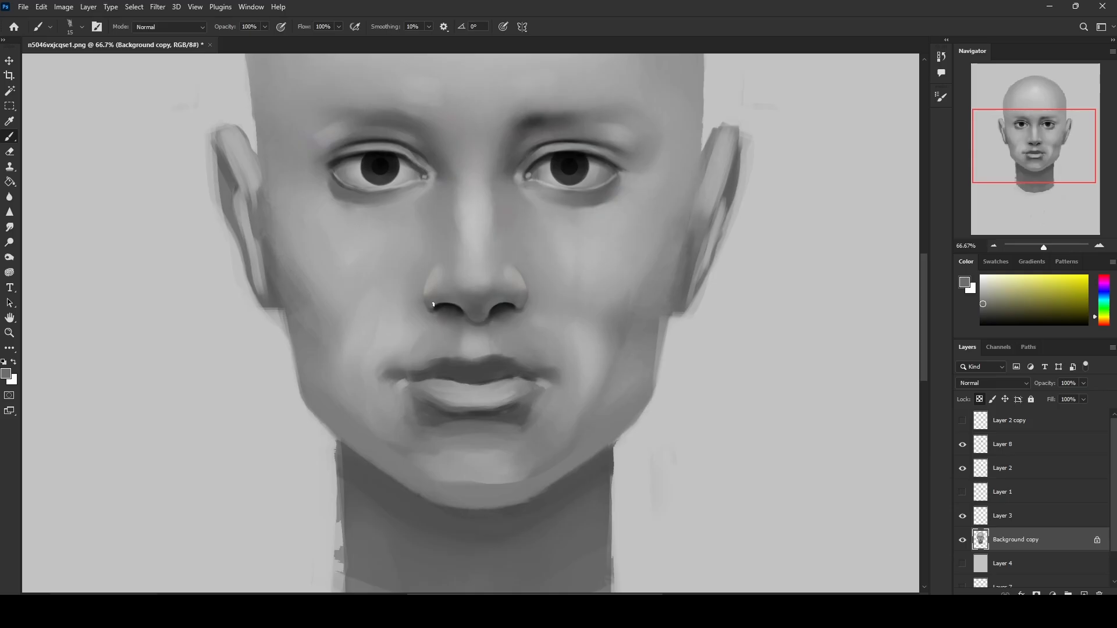
pyautogui.keyDown('alt'); pyautogui.click(439, 294); pyautogui.keyUp('alt')
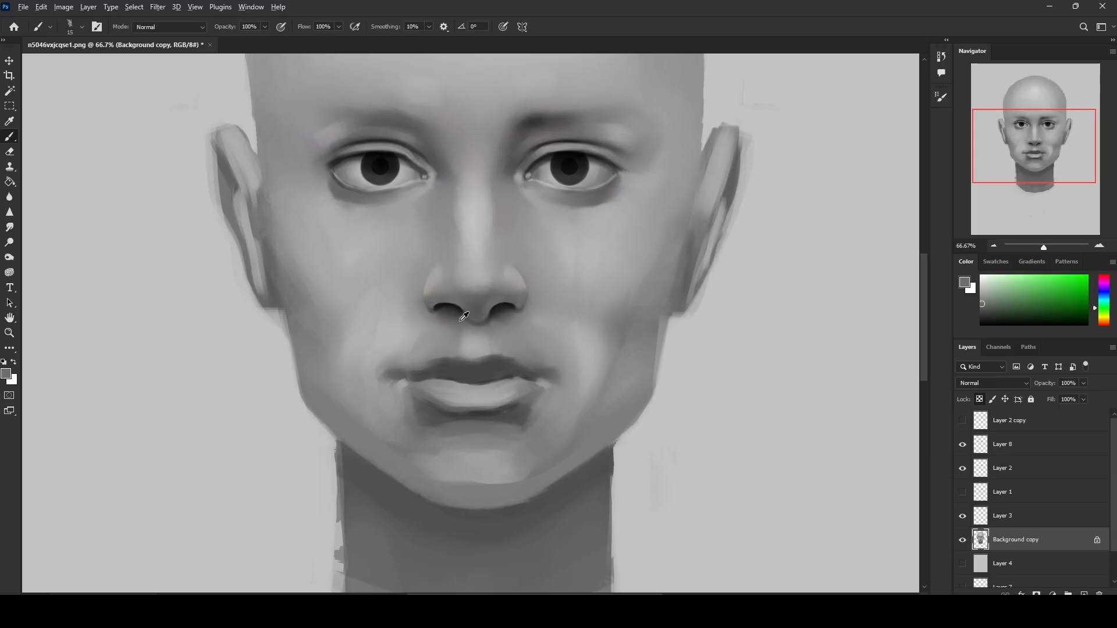
pyautogui.keyDown('alt'); pyautogui.click(442, 314); pyautogui.keyUp('alt')
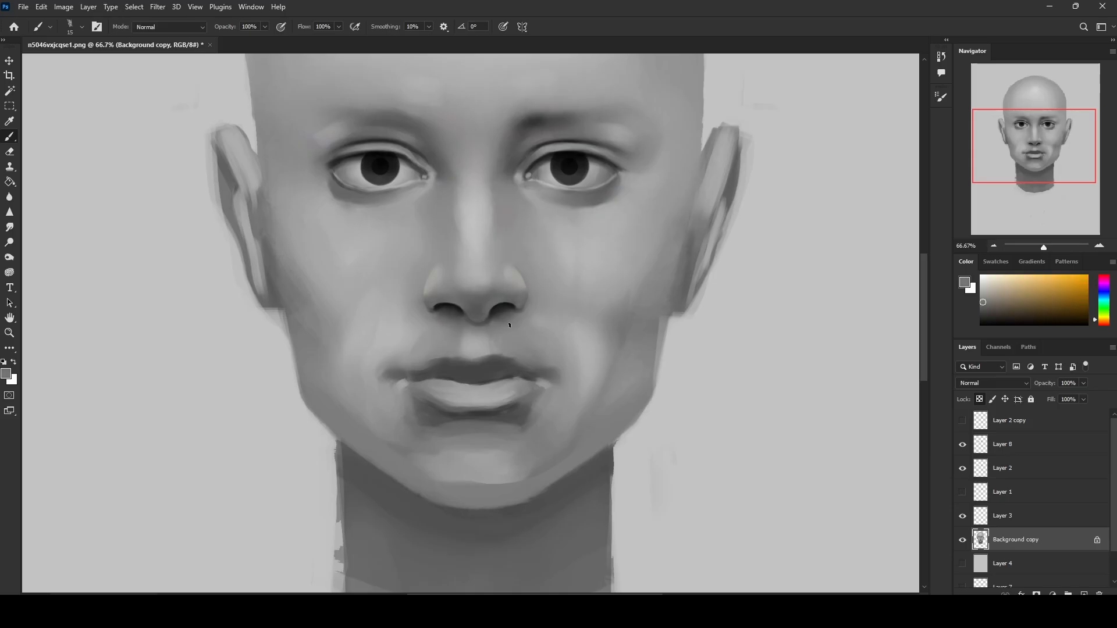
pyautogui.keyDown('alt'); pyautogui.click(493, 318); pyautogui.keyUp('alt')
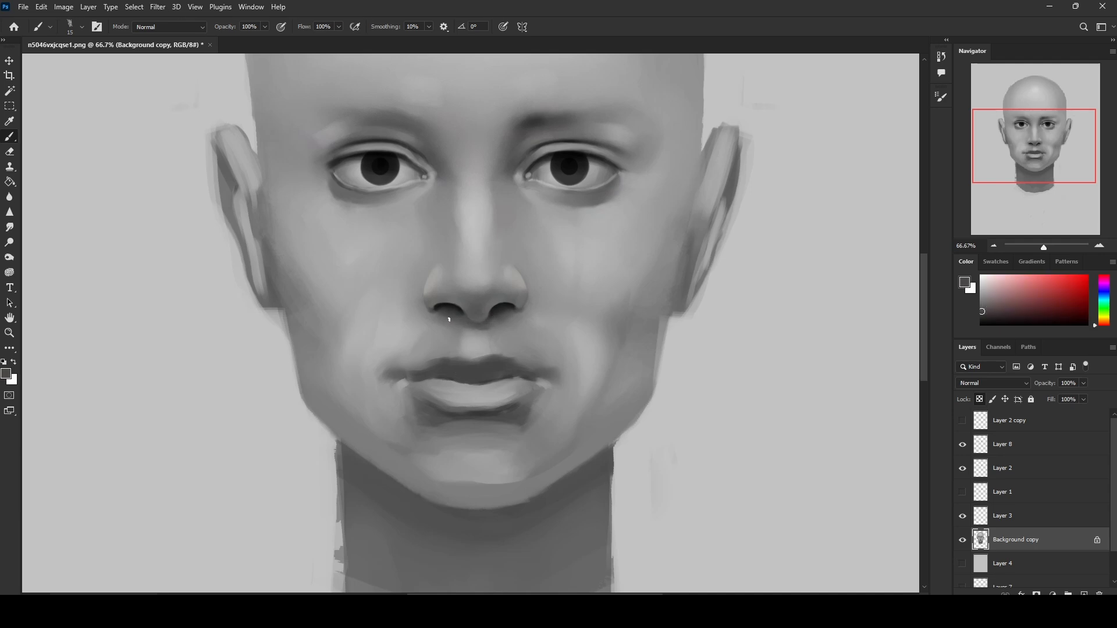
pyautogui.click(9, 227)
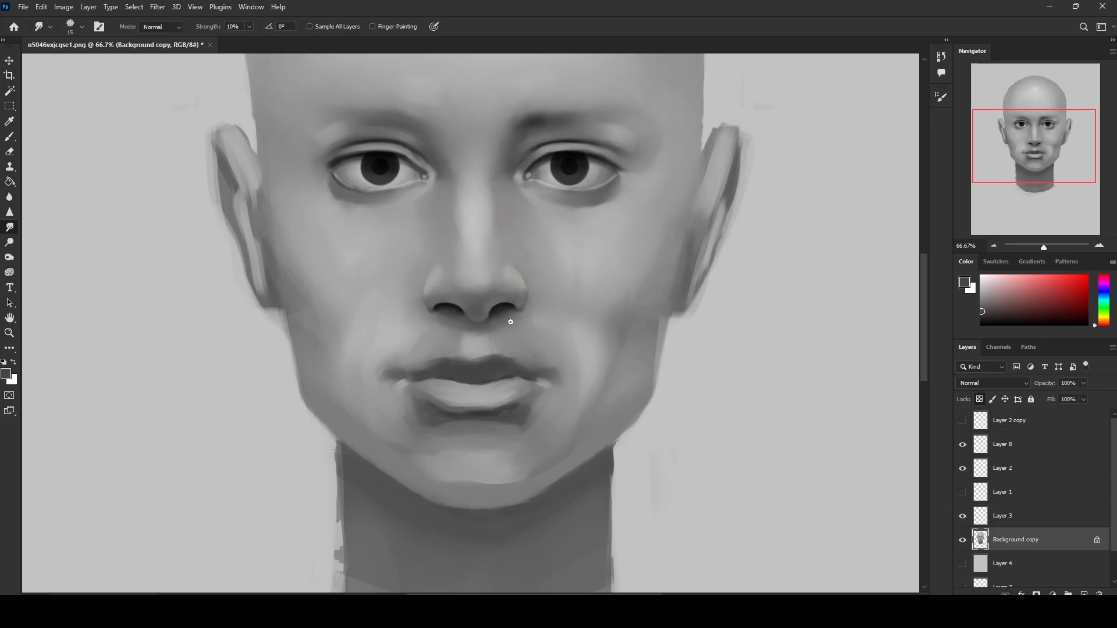
# Step: Paint the skin between the nose and the upper lip with a 45 px brush and light greys sampled from the surrounding area
pyautogui.hotkey('ctrl', '-')
pyautogui.press('b')
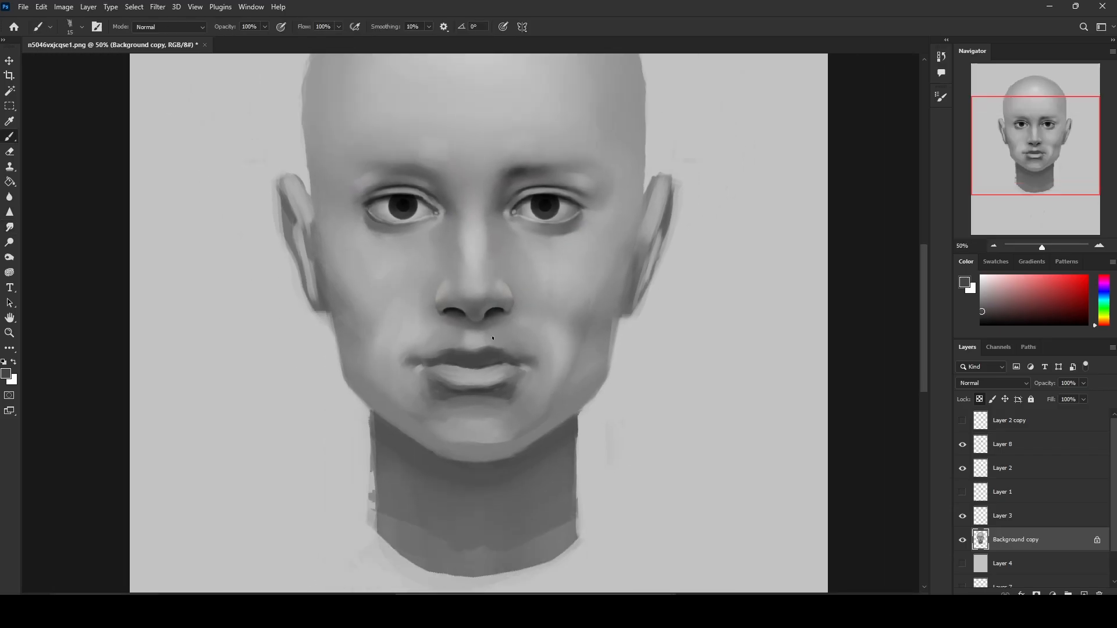
pyautogui.keyDown('alt'); pyautogui.click(489, 335); pyautogui.keyUp('alt')
pyautogui.press(']')
pyautogui.press(']')
pyautogui.press(']')
pyautogui.keyDown('alt'); pyautogui.click(431, 327); pyautogui.keyUp('alt')
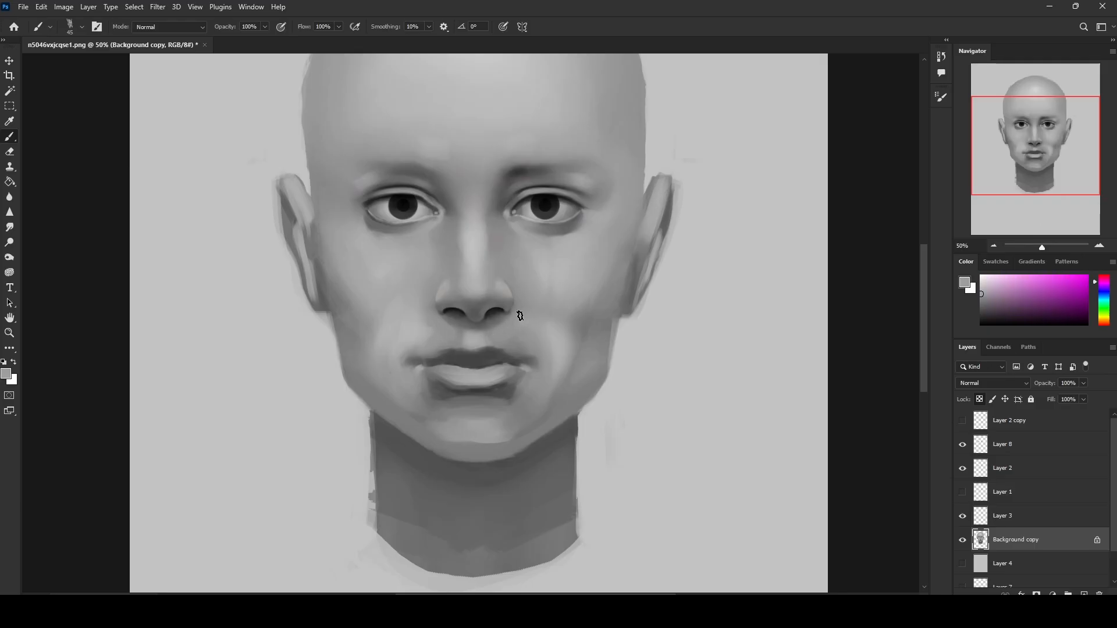
pyautogui.keyDown('alt'); pyautogui.click(466, 340); pyautogui.keyUp('alt')
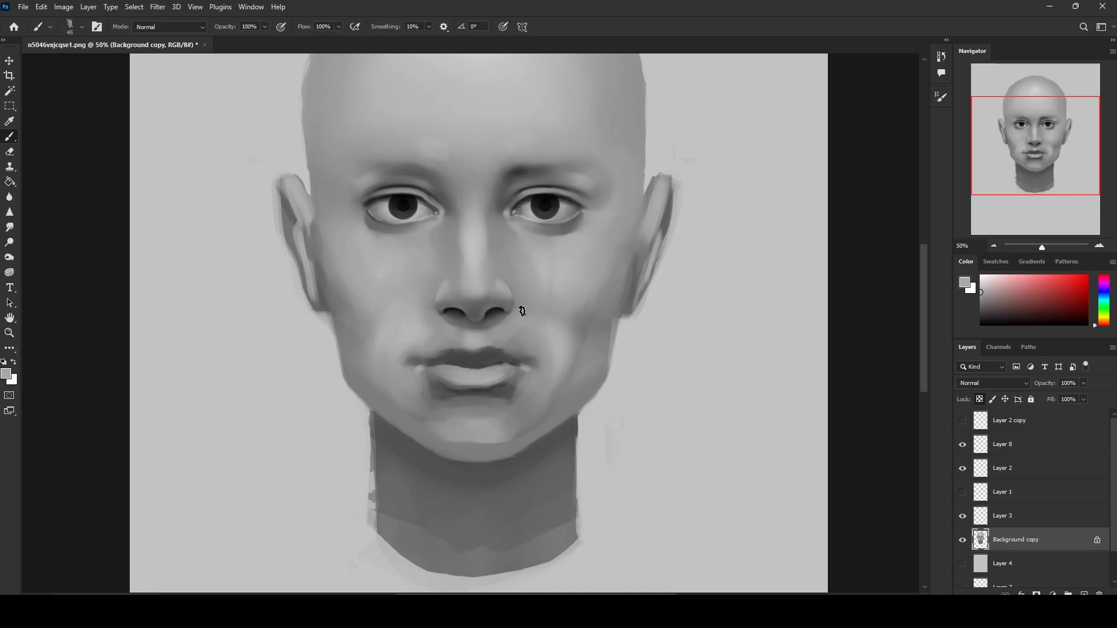
# Step: Even out the cheek skin beside both nostril wings with the 45 px brush and sampled greys, and smudge the area beneath the nose
pyautogui.keyDown('alt'); pyautogui.click(431, 313); pyautogui.keyUp('alt')
pyautogui.keyDown('alt'); pyautogui.click(432, 314); pyautogui.keyUp('alt')
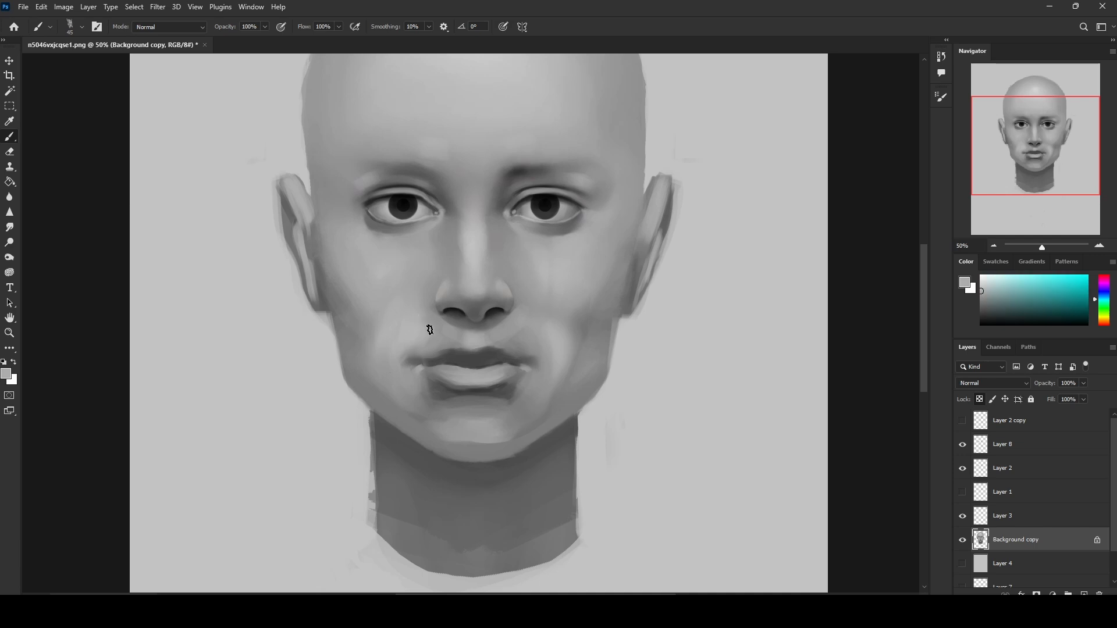
pyautogui.keyDown('alt'); pyautogui.click(515, 320); pyautogui.keyUp('alt')
pyautogui.keyDown('alt'); pyautogui.click(427, 314); pyautogui.keyUp('alt')
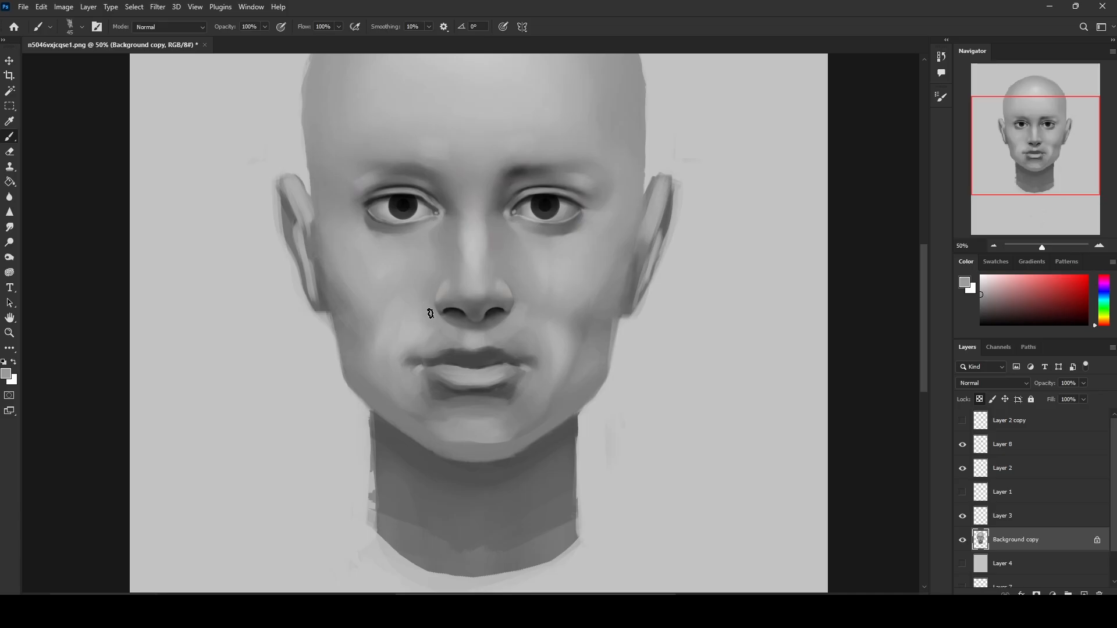
pyautogui.keyDown('alt'); pyautogui.click(523, 309); pyautogui.keyUp('alt')
pyautogui.keyDown('alt'); pyautogui.click(422, 316); pyautogui.keyUp('alt')
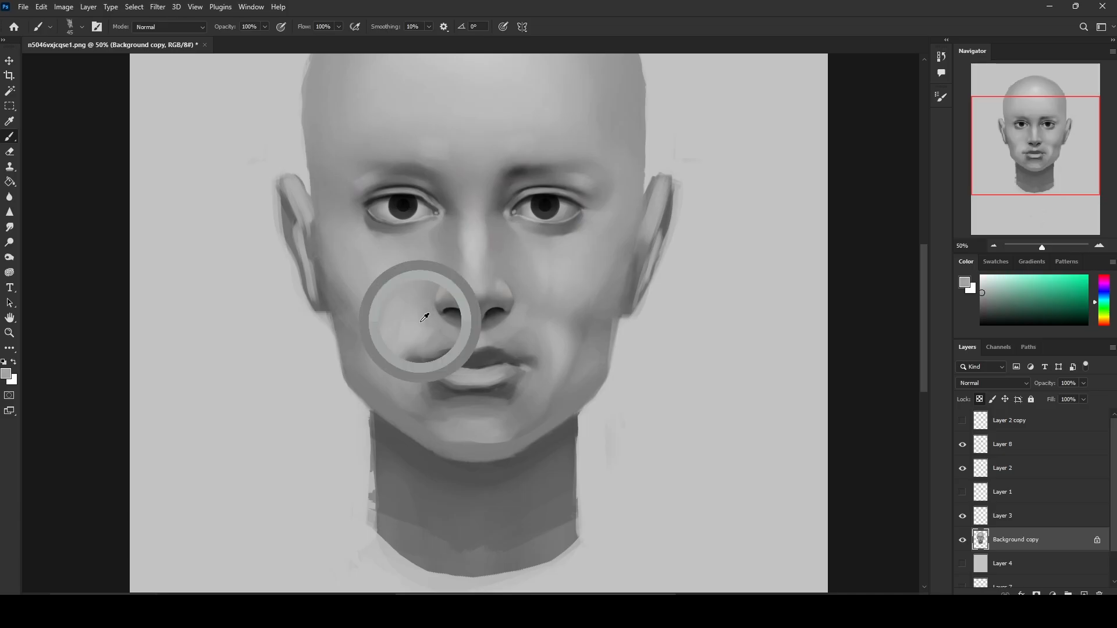
pyautogui.keyDown('alt'); pyautogui.click(521, 317); pyautogui.keyUp('alt')
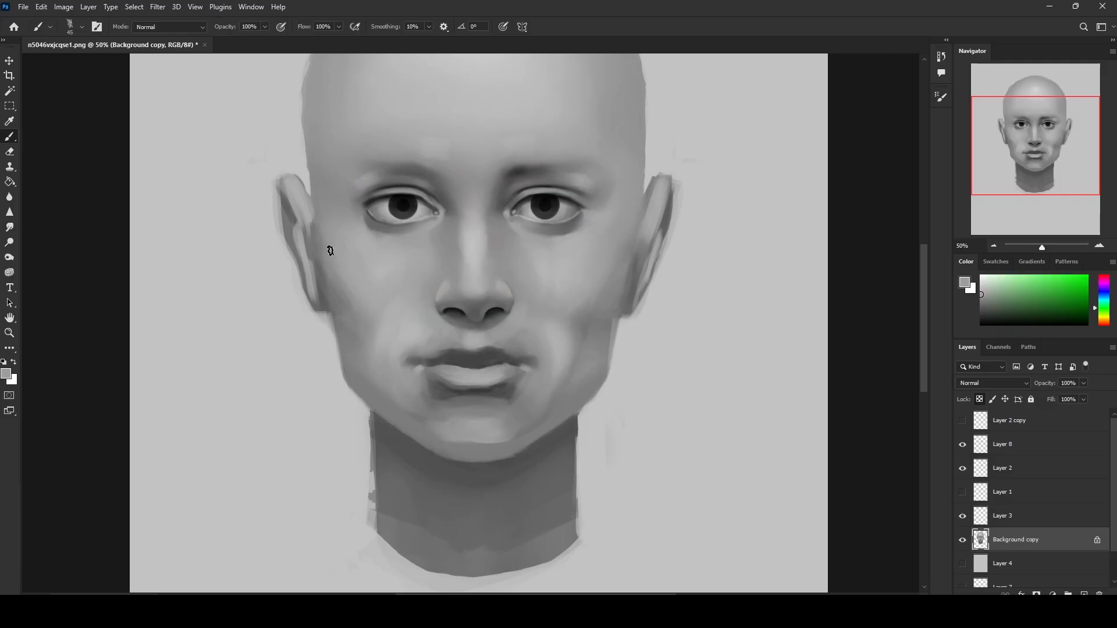
pyautogui.press('r')
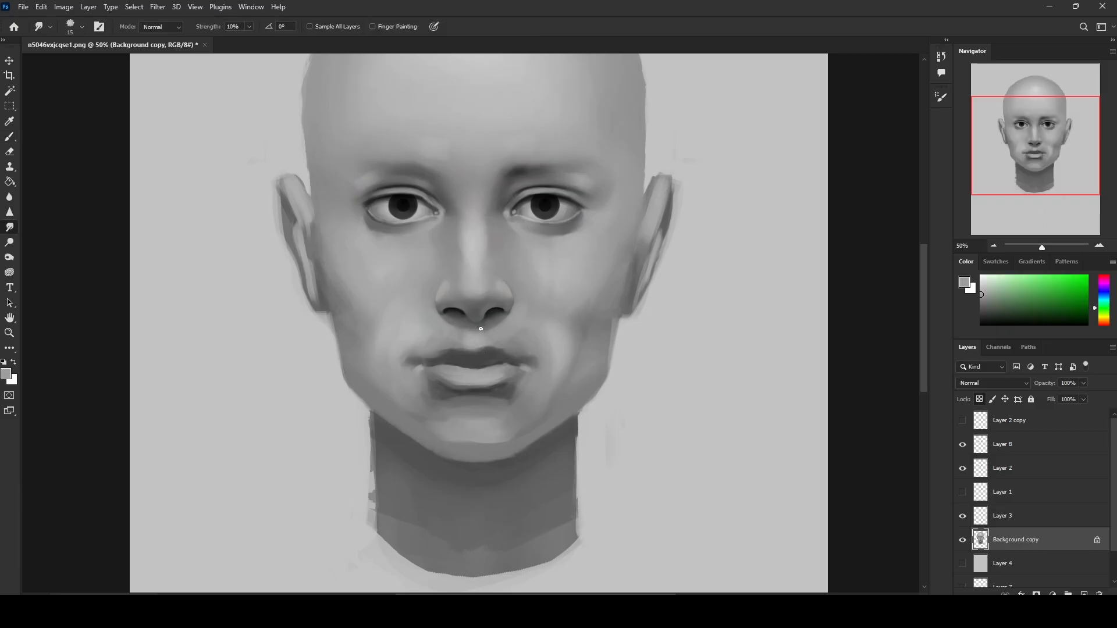
# Step: Refine the shading of the philtrum and the skin below the nostrils with a 25 px brush and sampled greys
pyautogui.press('b')
pyautogui.keyDown('alt'); pyautogui.click(445, 327); pyautogui.keyUp('alt')
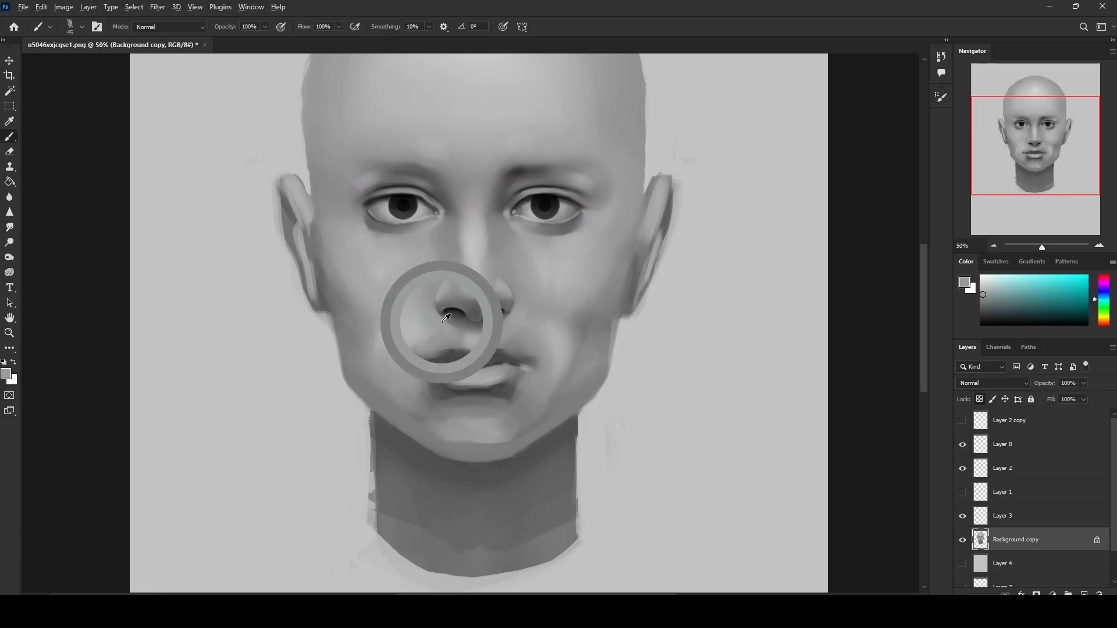
pyautogui.press('[')
pyautogui.press('[')
pyautogui.press('[')
pyautogui.press('[')
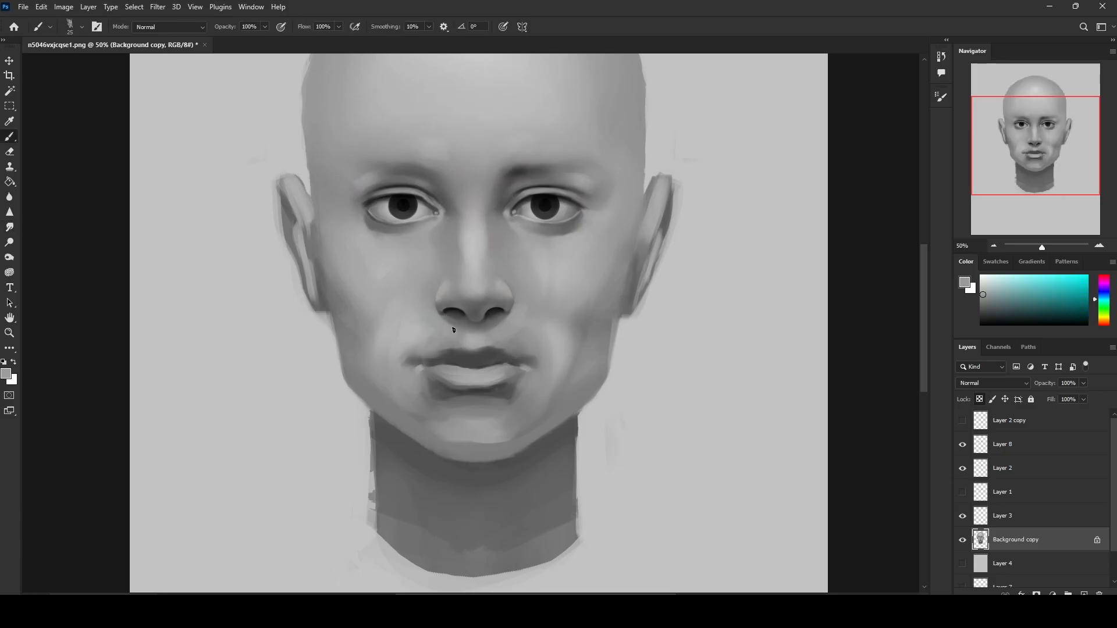
pyautogui.keyDown('alt'); pyautogui.click(450, 331); pyautogui.keyUp('alt')
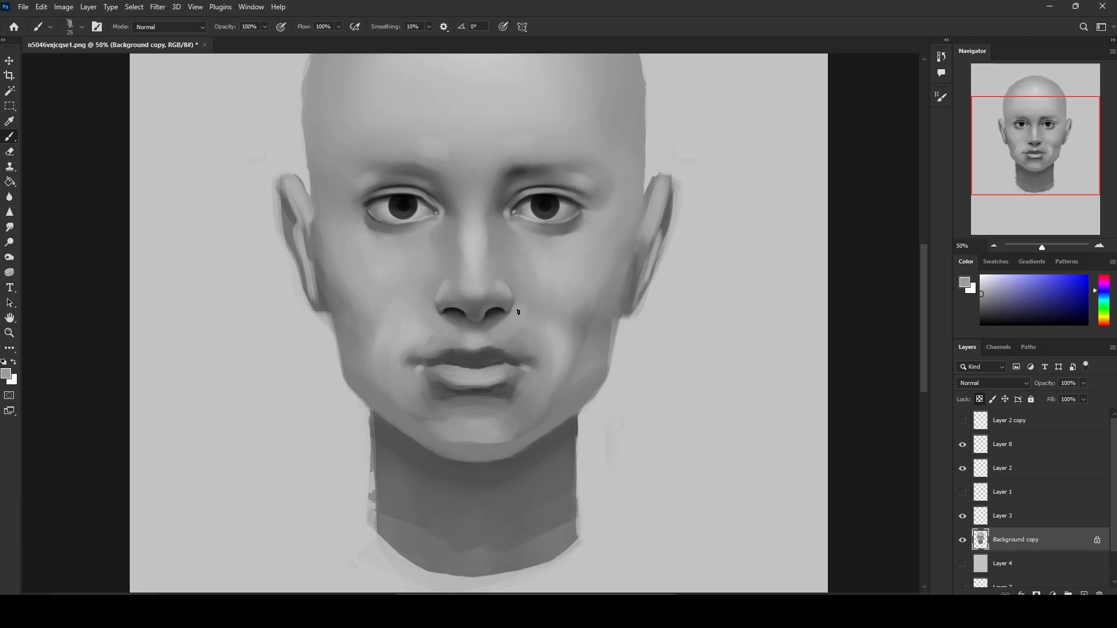
pyautogui.keyDown('alt'); pyautogui.click(443, 325); pyautogui.keyUp('alt')
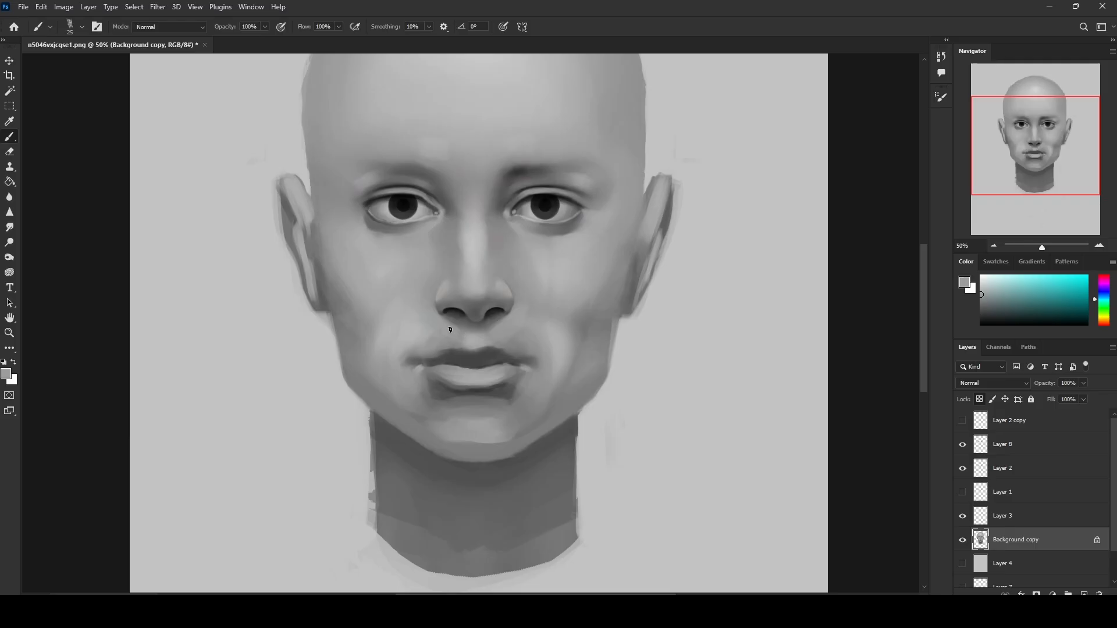
pyautogui.keyDown('alt'); pyautogui.click(468, 336); pyautogui.keyUp('alt')
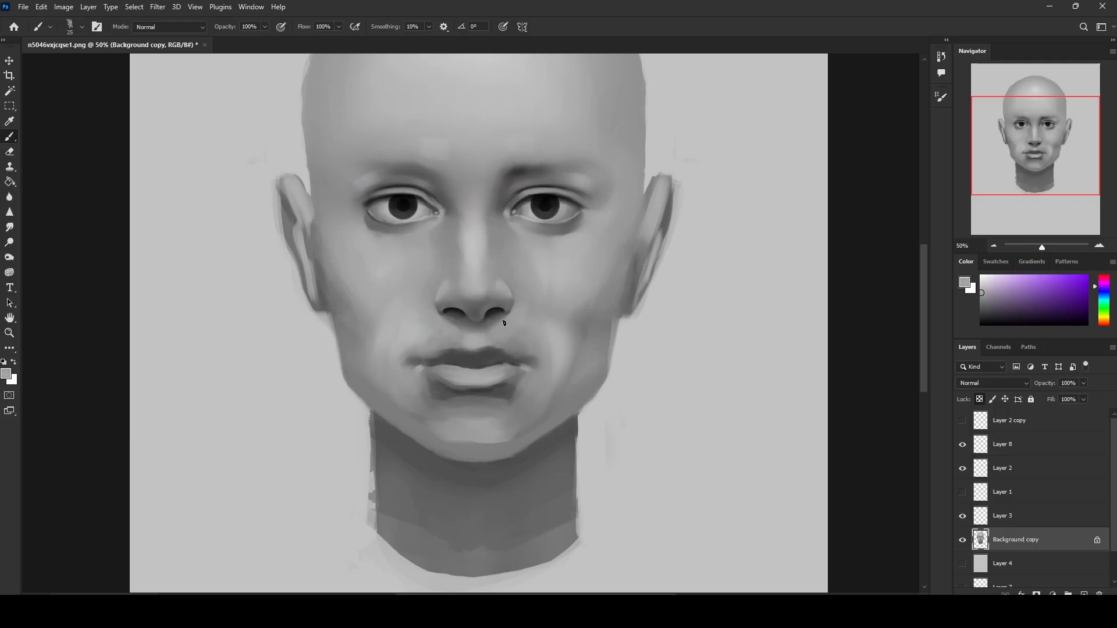
pyautogui.keyDown('alt'); pyautogui.click(482, 335); pyautogui.keyUp('alt')
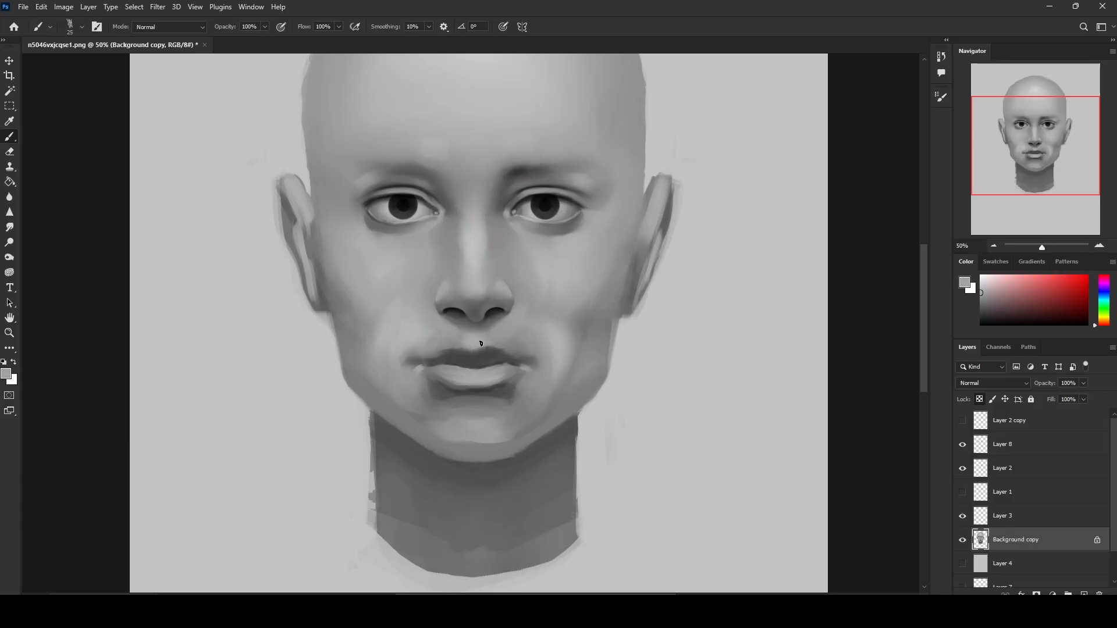
# Step: Redefine the upper lip's contour with the 25 px brush and sampled light and dark greys, and touch up the underside of the nose
pyautogui.keyDown('alt'); pyautogui.click(479, 354); pyautogui.keyUp('alt')
pyautogui.keyDown('alt'); pyautogui.click(492, 347); pyautogui.keyUp('alt')
pyautogui.keyDown('alt'); pyautogui.click(457, 350); pyautogui.keyUp('alt')
pyautogui.keyDown('alt'); pyautogui.click(448, 341); pyautogui.keyUp('alt')
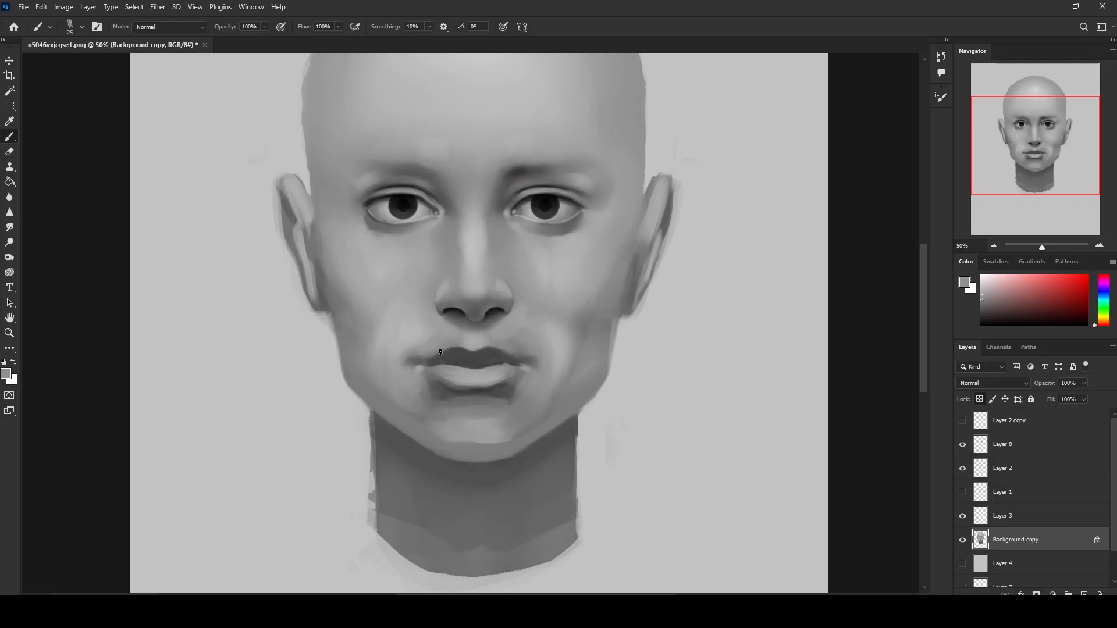
pyautogui.keyDown('alt'); pyautogui.click(494, 343); pyautogui.keyUp('alt')
pyautogui.keyDown('alt'); pyautogui.click(495, 308); pyautogui.keyUp('alt')
pyautogui.keyDown('alt'); pyautogui.click(450, 296); pyautogui.keyUp('alt')
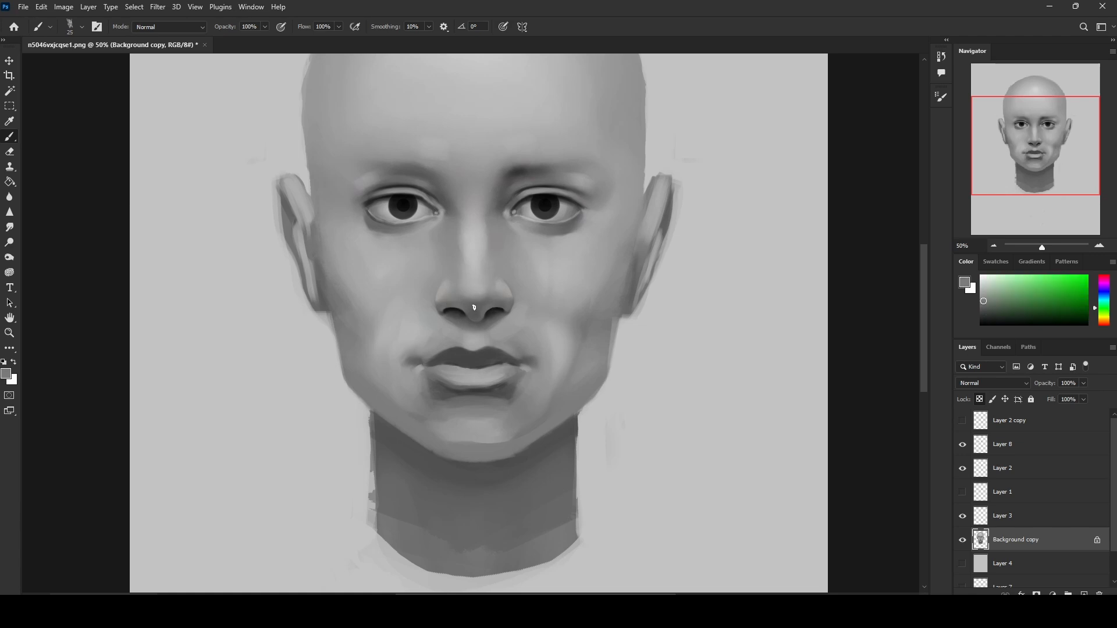
# Step: Subtly reshape the nose and mouth area of the face with Liquify, using a 125 px warp brush
pyautogui.click(157, 7)
pyautogui.click(201, 118)
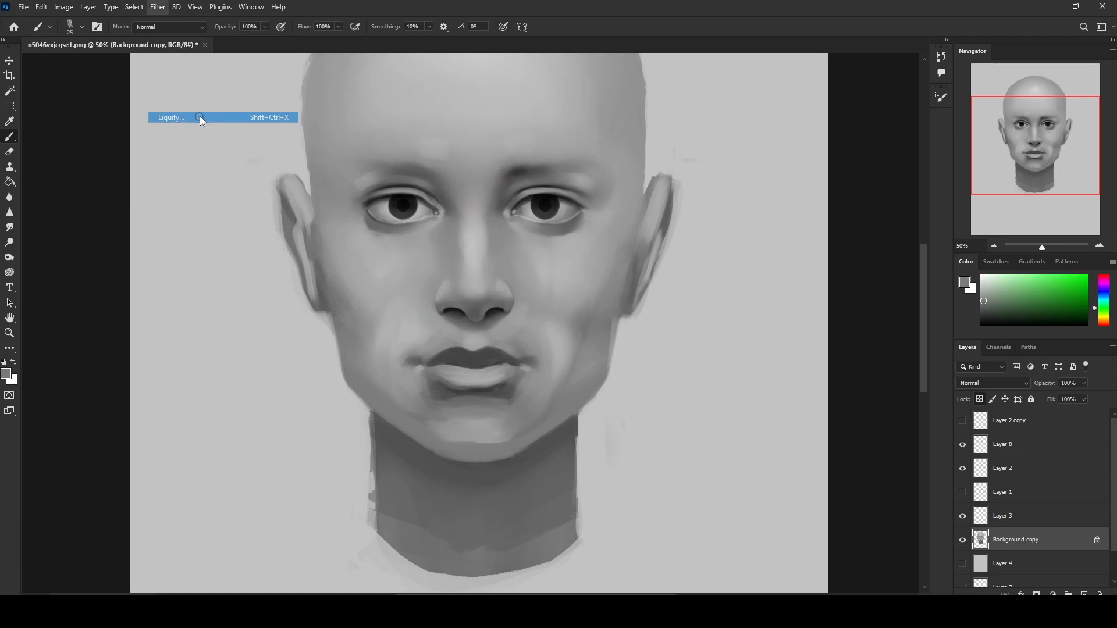
pyautogui.click(652, 346)
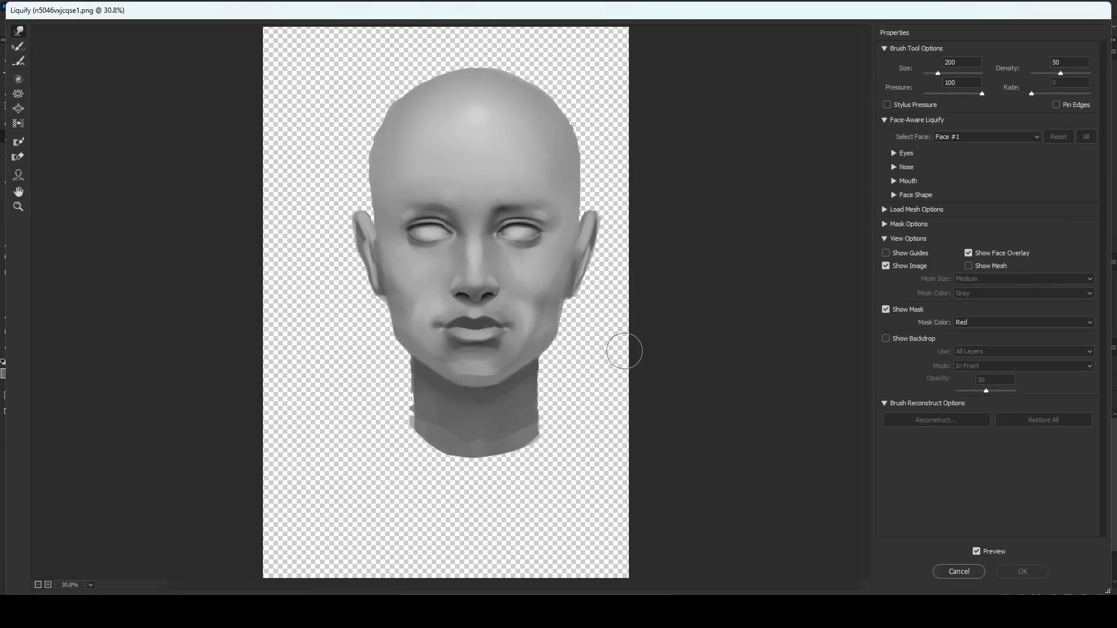
pyautogui.hotkey('ctrl', '+')
pyautogui.hotkey('ctrl', '+')
pyautogui.press('[')
pyautogui.press('[')
pyautogui.press('[')
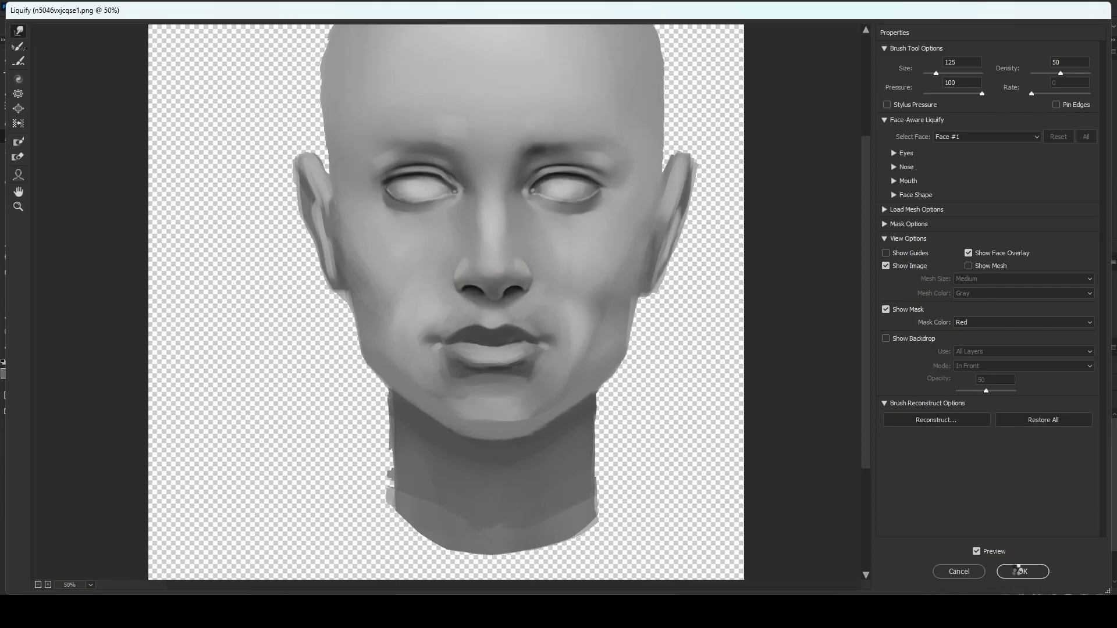
pyautogui.click(1017, 571)
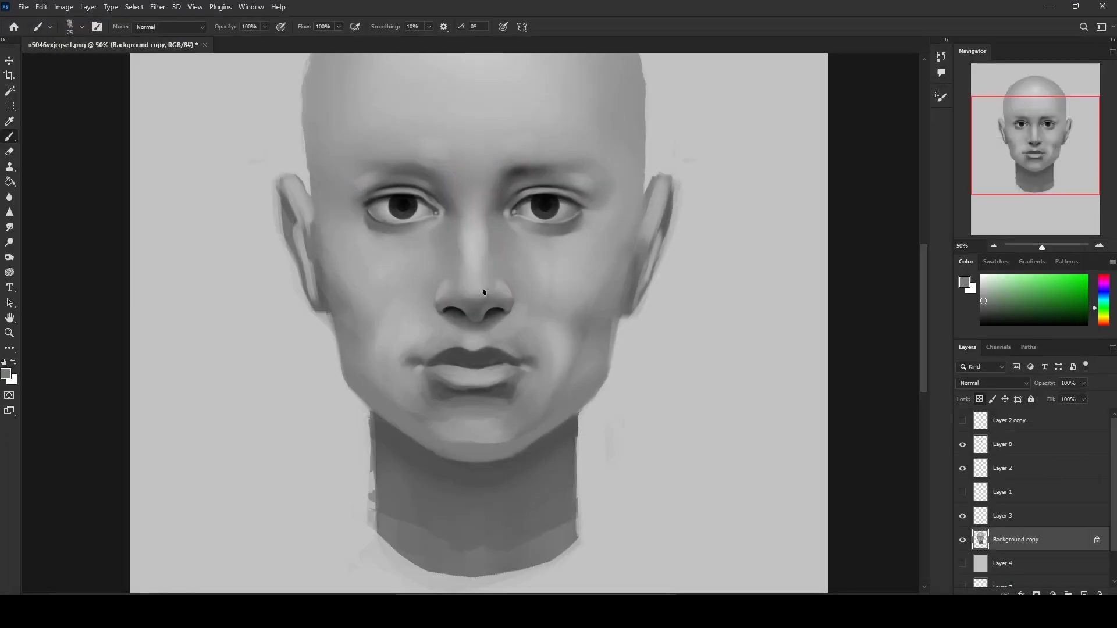
# Step: Shade the underside of the nose and the nostril edge with the 30 px sketching brush and sampled dark greys
pyautogui.rightClick(520, 294)
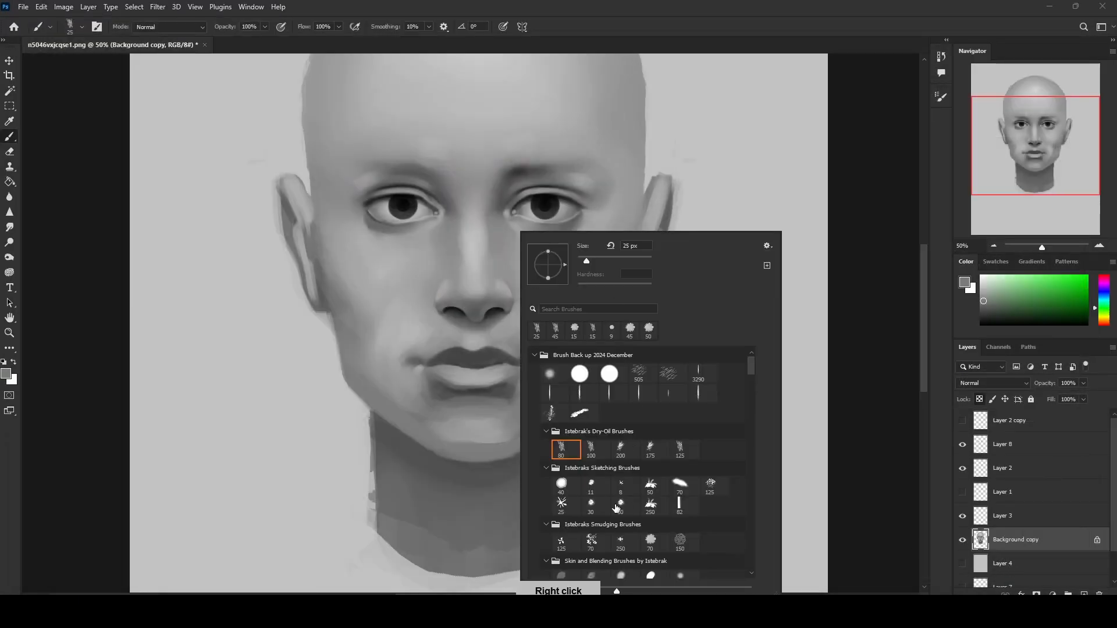
pyautogui.click(593, 503)
pyautogui.click(762, 185)
pyautogui.press('d')
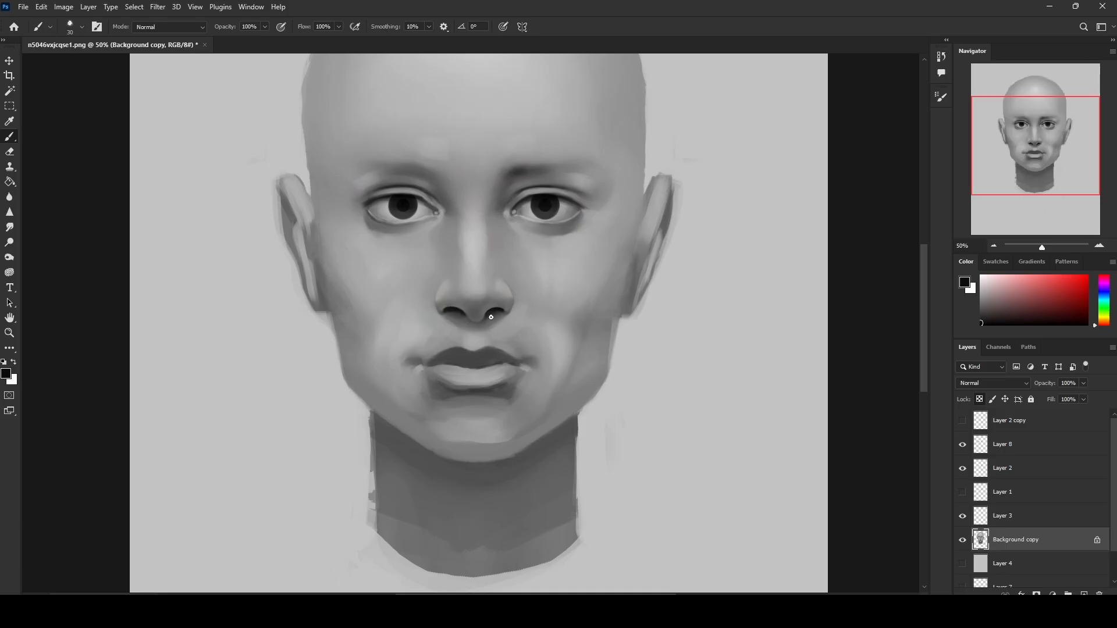
pyautogui.keyDown('alt'); pyautogui.click(478, 313); pyautogui.keyUp('alt')
pyautogui.keyDown('alt'); pyautogui.click(492, 310); pyautogui.keyUp('alt')
pyautogui.keyDown('alt'); pyautogui.click(483, 307); pyautogui.keyUp('alt')
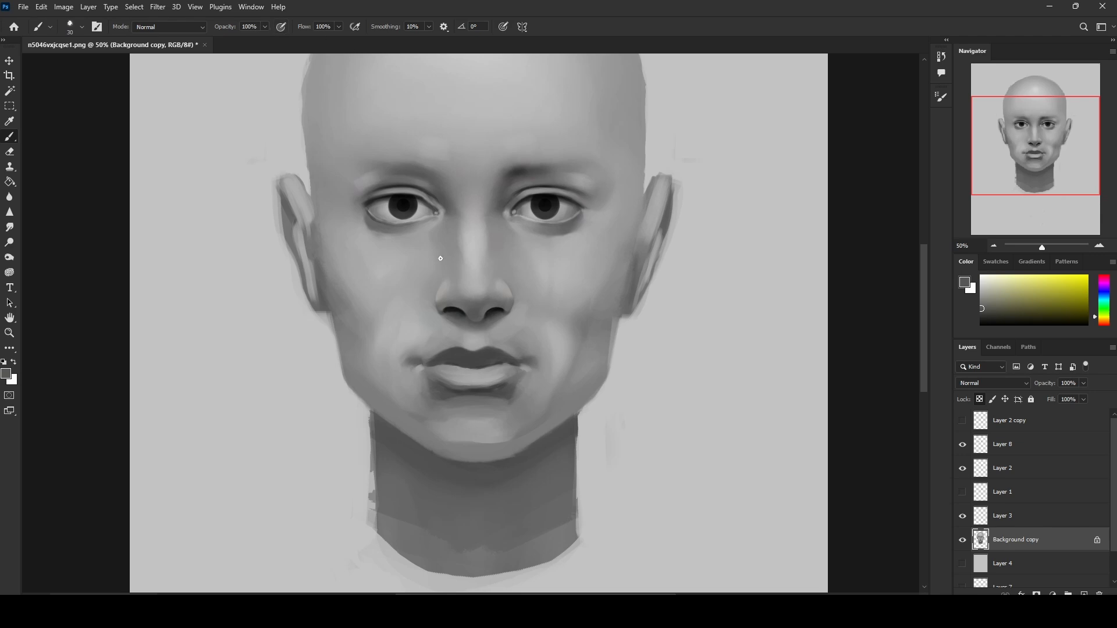
# Step: Refine the nose's underside and the nostril contours with a 15 px brush and sampled mid greys
pyautogui.press('[')
pyautogui.press('[')
pyautogui.press('[')
pyautogui.keyDown('alt'); pyautogui.click(470, 311); pyautogui.keyUp('alt')
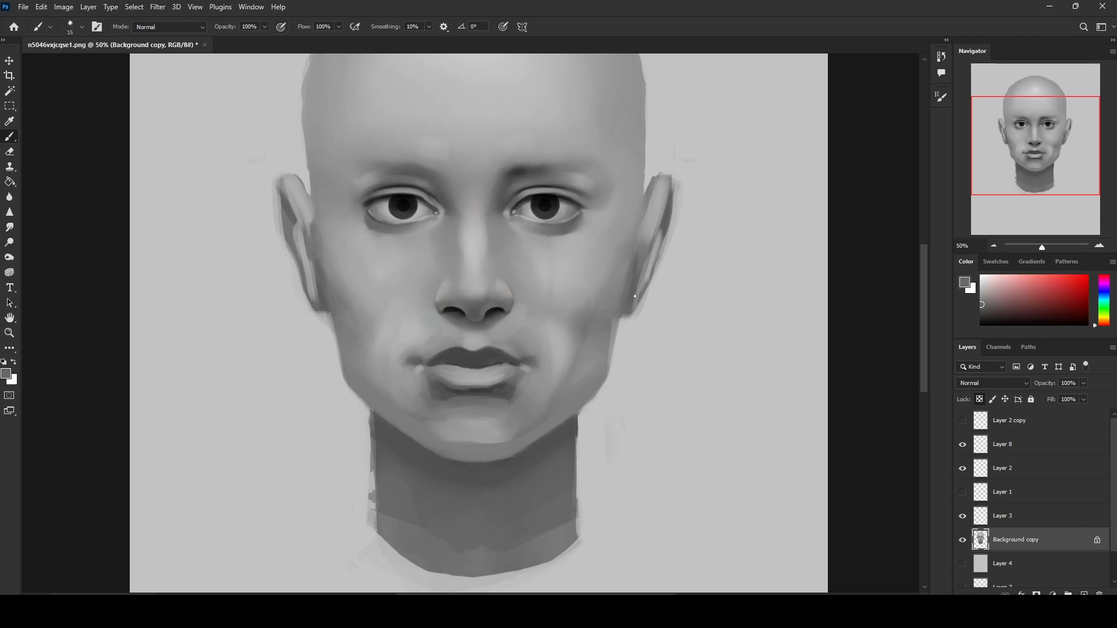
pyautogui.keyDown('alt'); pyautogui.click(449, 309); pyautogui.keyUp('alt')
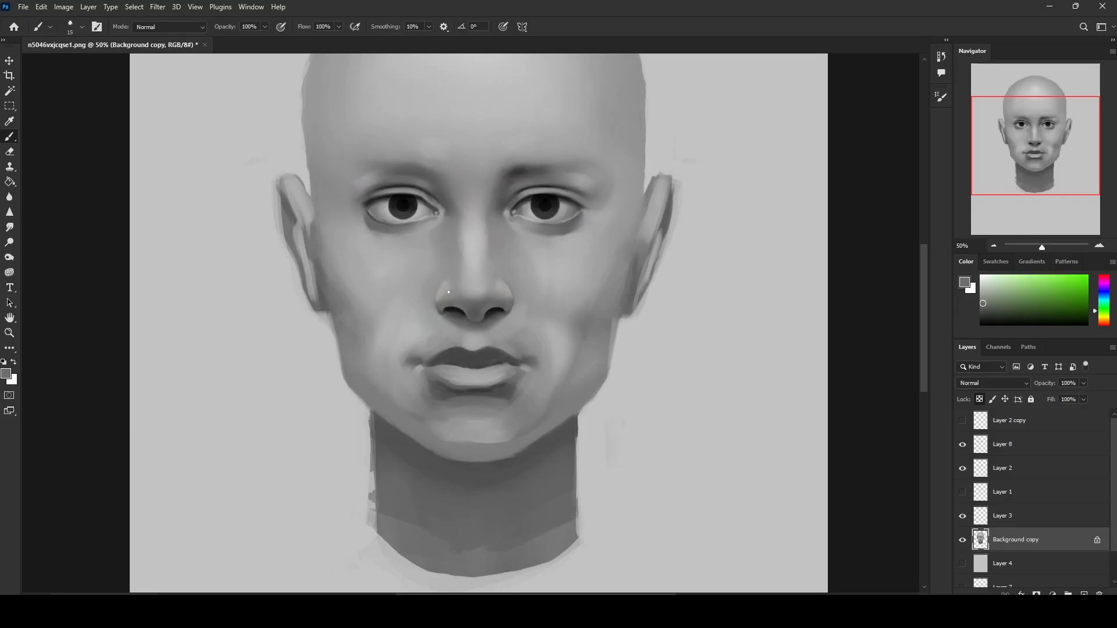
# Step: Darken the shadow beneath the lower lip with a 35 px brush and a dark tone sampled from the nostril
pyautogui.press(']')
pyautogui.press(']')
pyautogui.press(']')
pyautogui.keyDown('alt'); pyautogui.click(442, 304); pyautogui.keyUp('alt')
pyautogui.keyDown('alt'); pyautogui.click(448, 308); pyautogui.keyUp('alt')
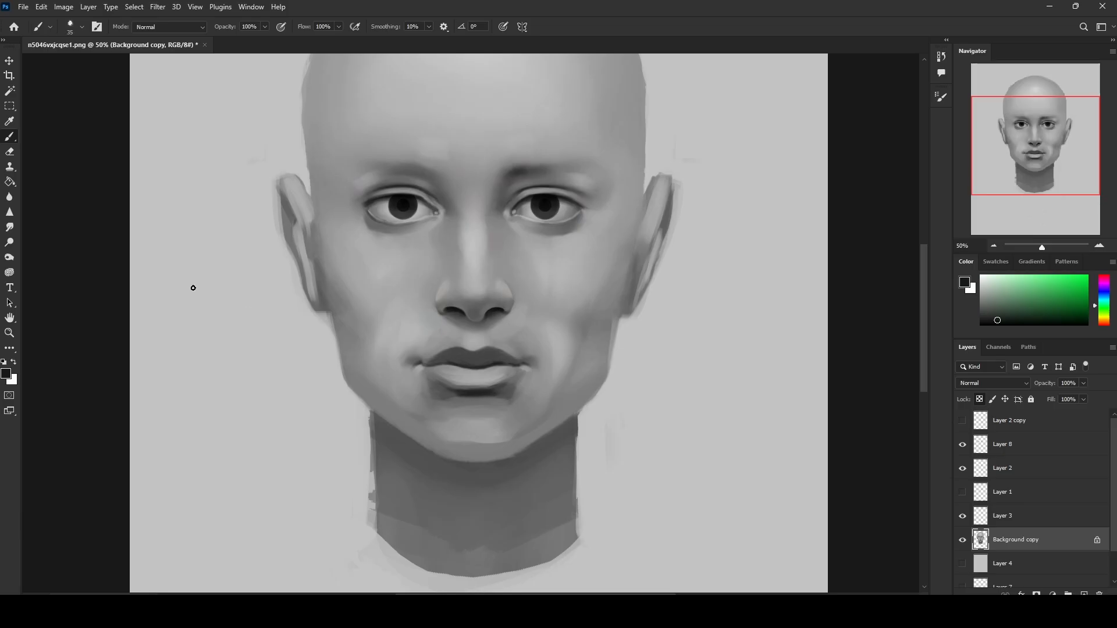
# Step: Soften the shadow beneath the lower lip with the Smudge tool at 10% strength, varying the brush size
pyautogui.click(9, 227)
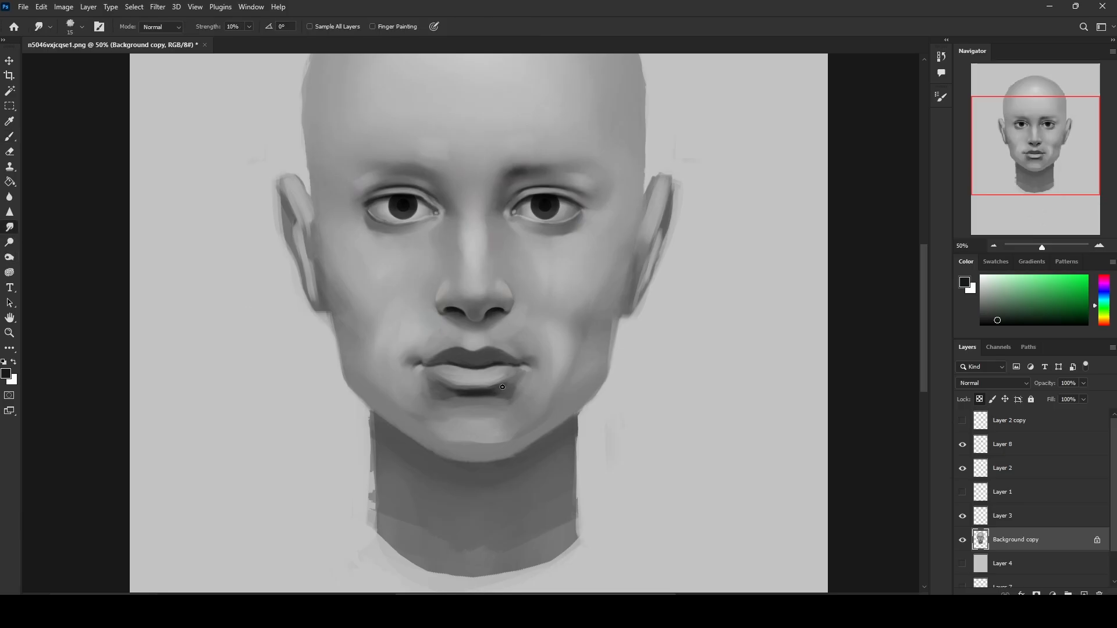
pyautogui.press(']')
pyautogui.press(']')
pyautogui.moveTo(434, 399)
pyautogui.mouseDown()
pyautogui.moveTo(421, 379)
pyautogui.moveTo(449, 394)
pyautogui.moveTo(444, 404)
pyautogui.moveTo(476, 405)
pyautogui.moveTo(431, 420)
pyautogui.moveTo(432, 430)
pyautogui.moveTo(373, 383)
pyautogui.moveTo(467, 441)
pyautogui.moveTo(493, 444)
pyautogui.moveTo(455, 442)
pyautogui.moveTo(541, 426)
pyautogui.moveTo(478, 446)
pyautogui.moveTo(554, 407)
pyautogui.mouseUp()
pyautogui.press(']')
pyautogui.press('[')
pyautogui.press(']')
pyautogui.press('[')
pyautogui.press('[')
pyautogui.press('[')
pyautogui.press('[')
pyautogui.press(']')
pyautogui.hotkey('ctrl', '-')
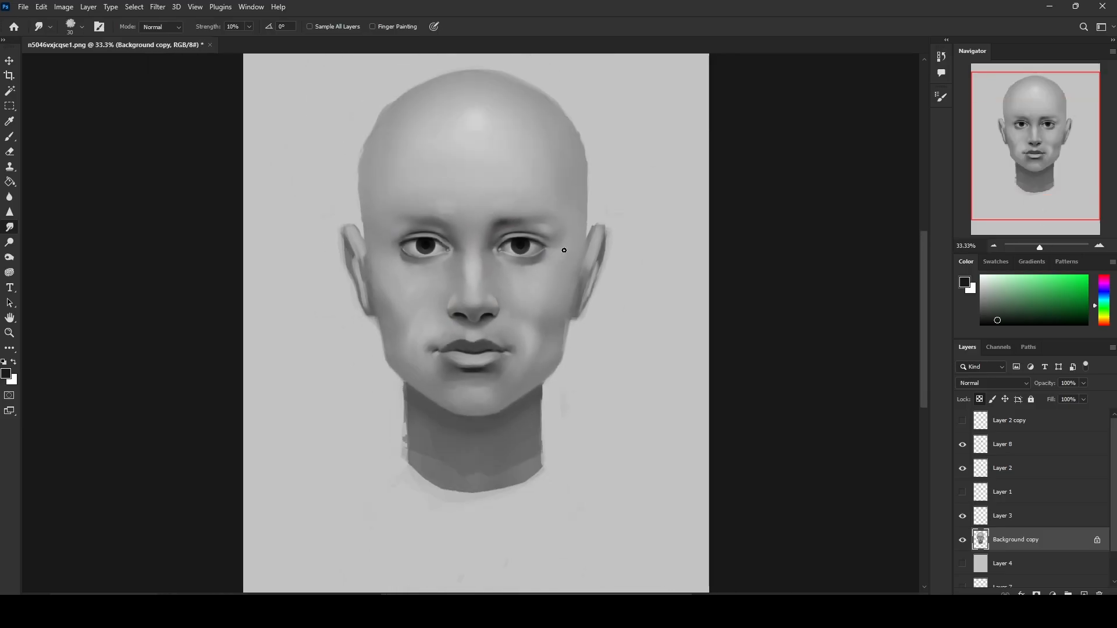
# Step: Reselect the 30 px sketching brush and touch up the nose's underside and nostril wing with sampled greys
pyautogui.press(']')
pyautogui.press(']')
pyautogui.press(']')
pyautogui.press('b')
pyautogui.rightClick(519, 326)
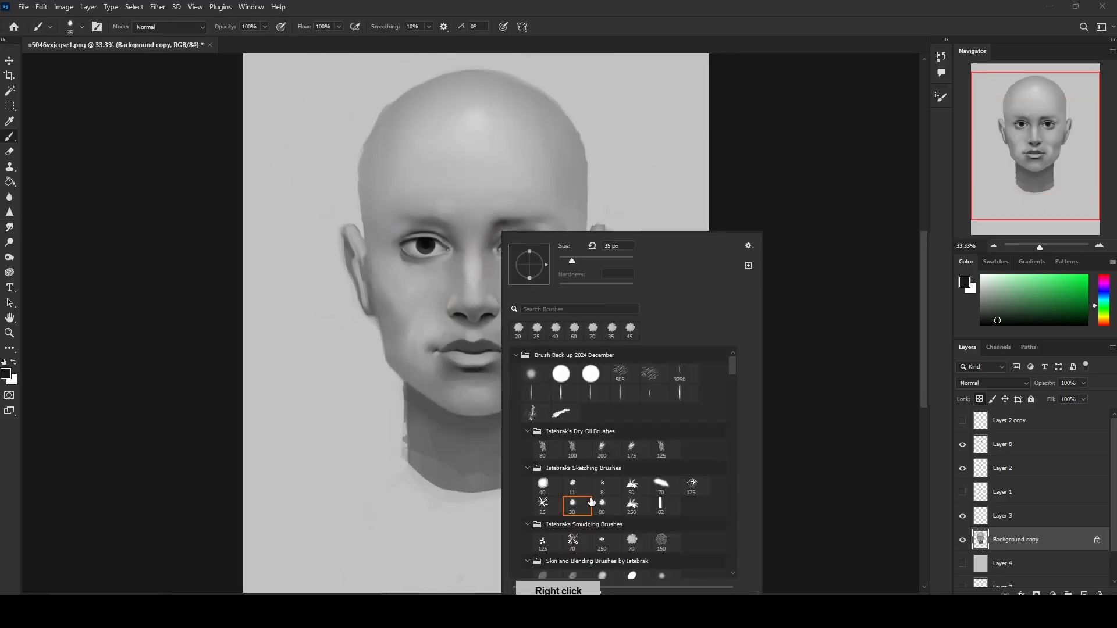
pyautogui.doubleClick(572, 505)
pyautogui.keyDown('alt'); pyautogui.click(496, 316); pyautogui.keyUp('alt')
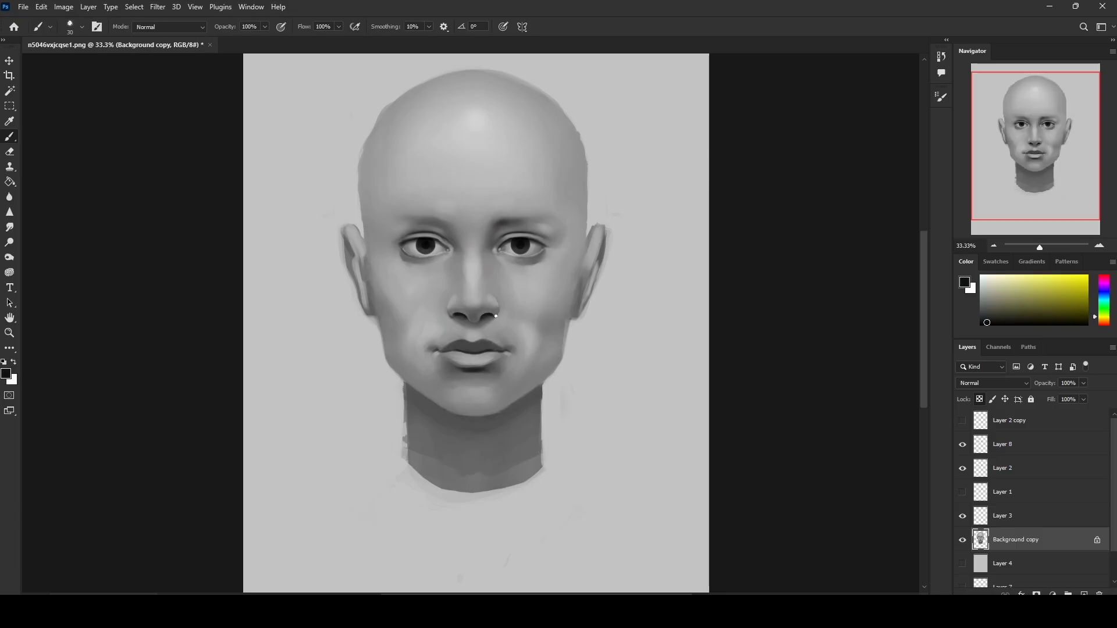
pyautogui.keyDown('alt'); pyautogui.click(496, 314); pyautogui.keyUp('alt')
pyautogui.keyDown('alt'); pyautogui.click(465, 306); pyautogui.keyUp('alt')
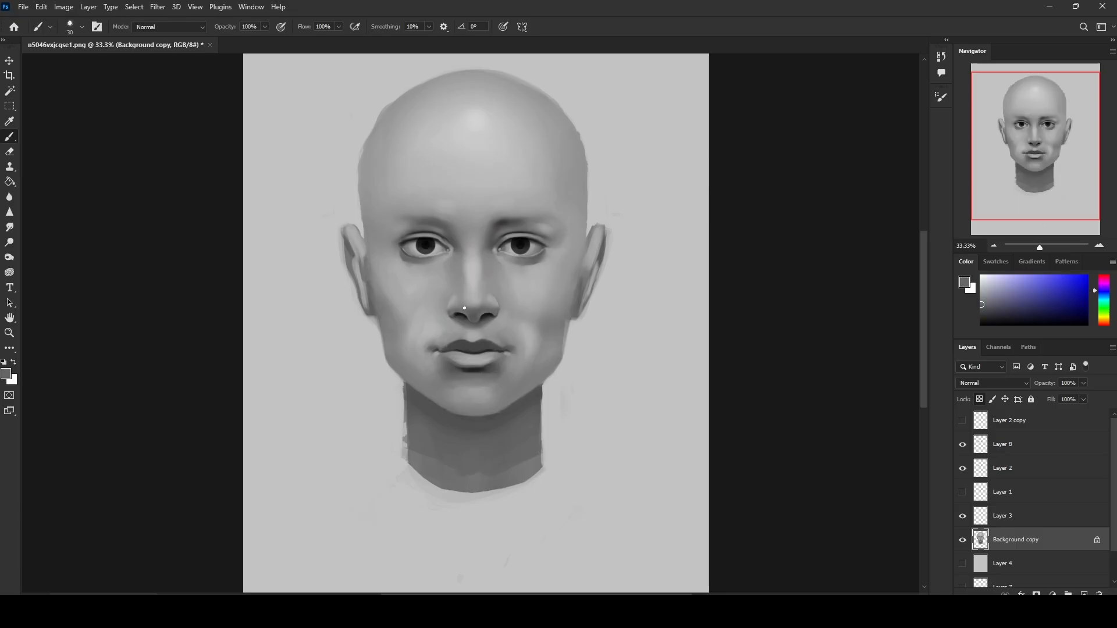
pyautogui.keyDown('alt'); pyautogui.click(492, 313); pyautogui.keyUp('alt')
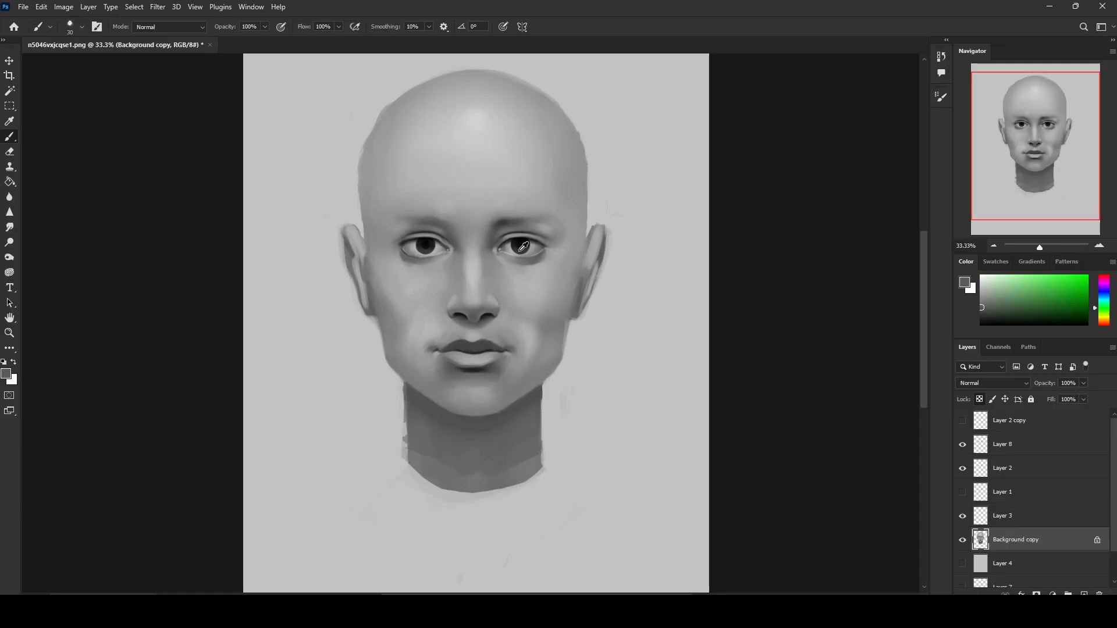
# Step: Deepen the nostrils with dark tones sampled from the iris and blend their edges with grey sampled from the nose wing
pyautogui.keyDown('alt'); pyautogui.click(522, 249); pyautogui.keyUp('alt')
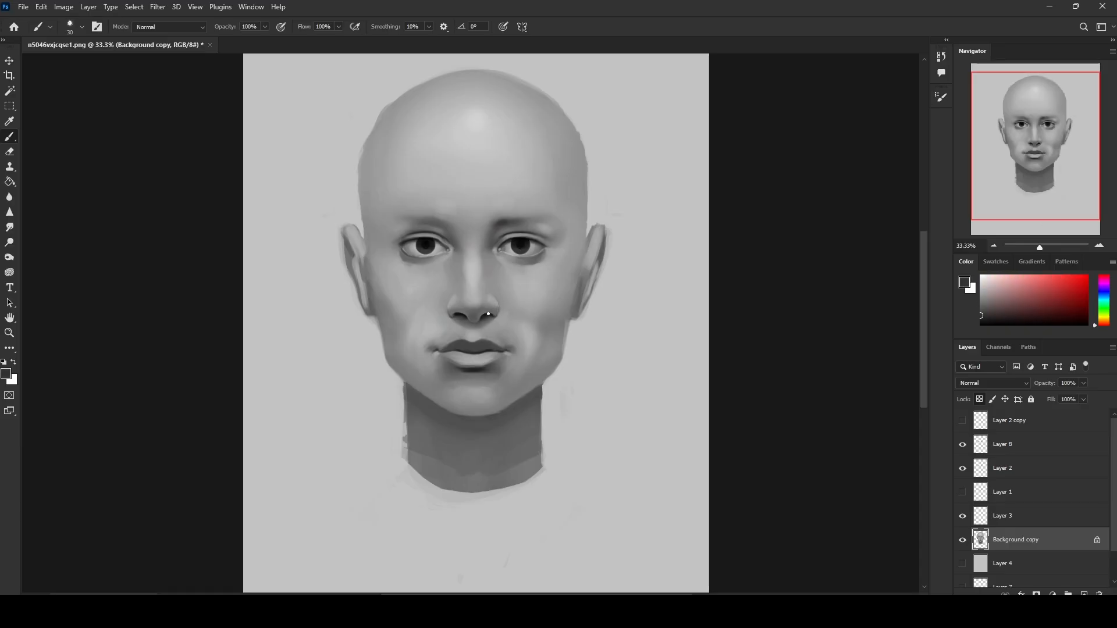
pyautogui.keyDown('alt'); pyautogui.click(521, 246); pyautogui.keyUp('alt')
pyautogui.keyDown('alt'); pyautogui.click(494, 301); pyautogui.keyUp('alt')
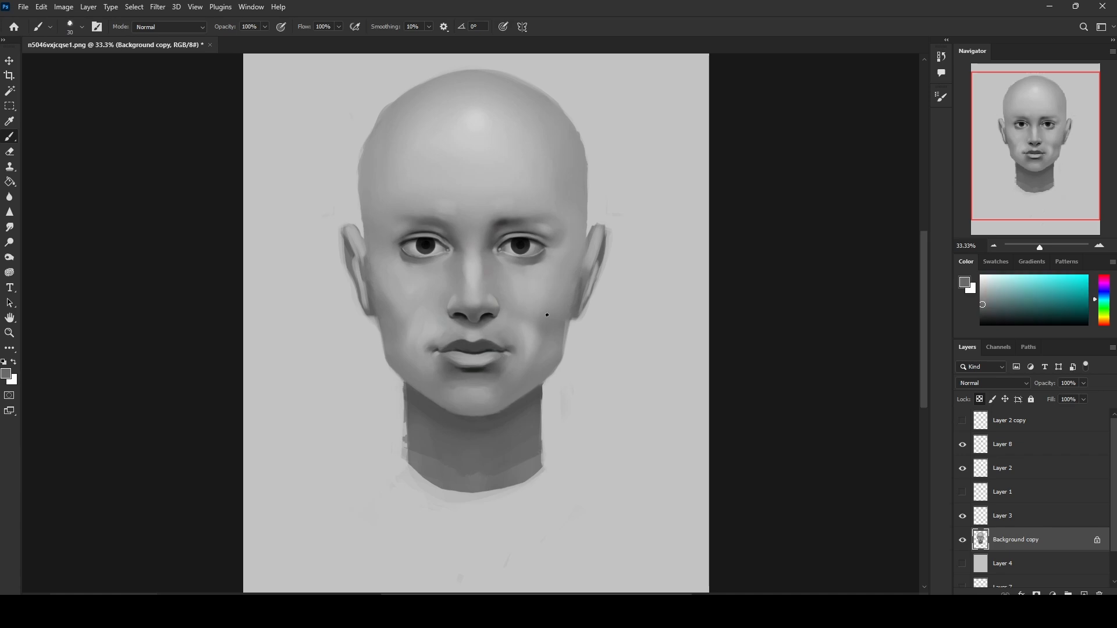
pyautogui.keyDown('alt'); pyautogui.click(486, 315); pyautogui.keyUp('alt')
# Step: Switch to the soft round brush and enlarge it to 500 px
pyautogui.rightClick(498, 310)
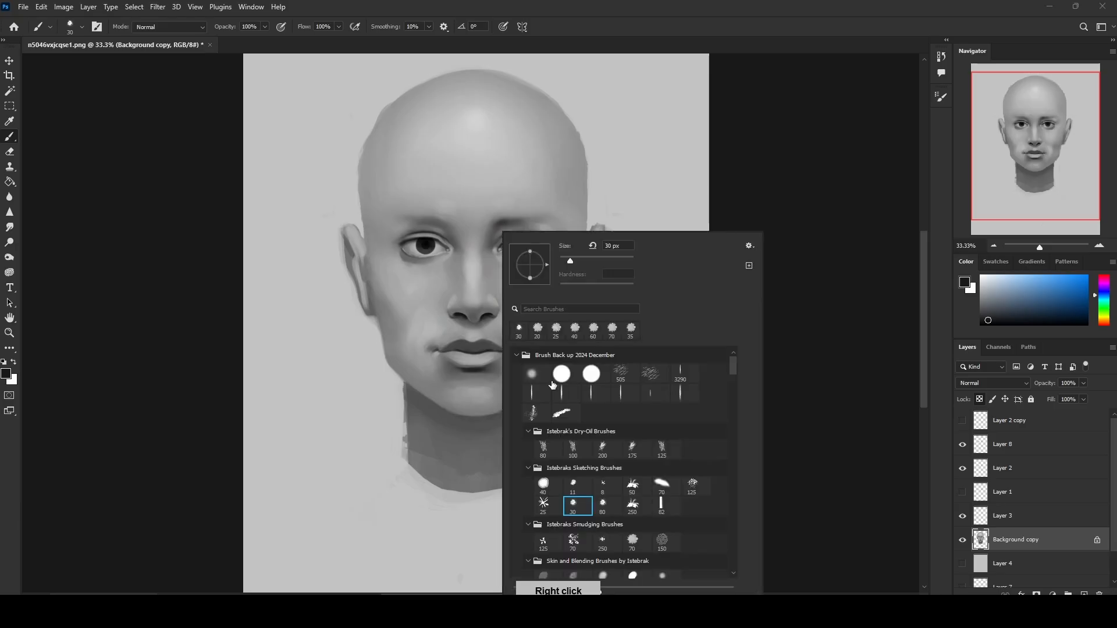
pyautogui.click(534, 375)
pyautogui.click(830, 157)
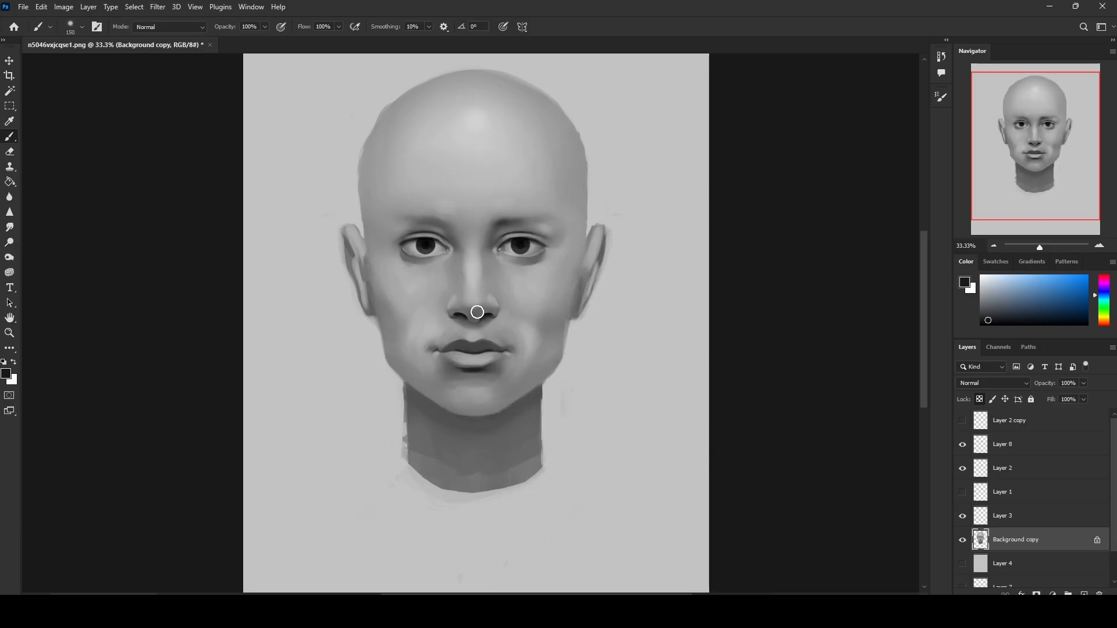
pyautogui.press(']')
pyautogui.press(']')
pyautogui.press(']')
pyautogui.press(']')
pyautogui.press(']')
pyautogui.press(']')
pyautogui.press(']')
pyautogui.press(']')
pyautogui.press(']')
pyautogui.press(']')
pyautogui.press('[')
pyautogui.press('[')
pyautogui.press('[')
pyautogui.press('[')
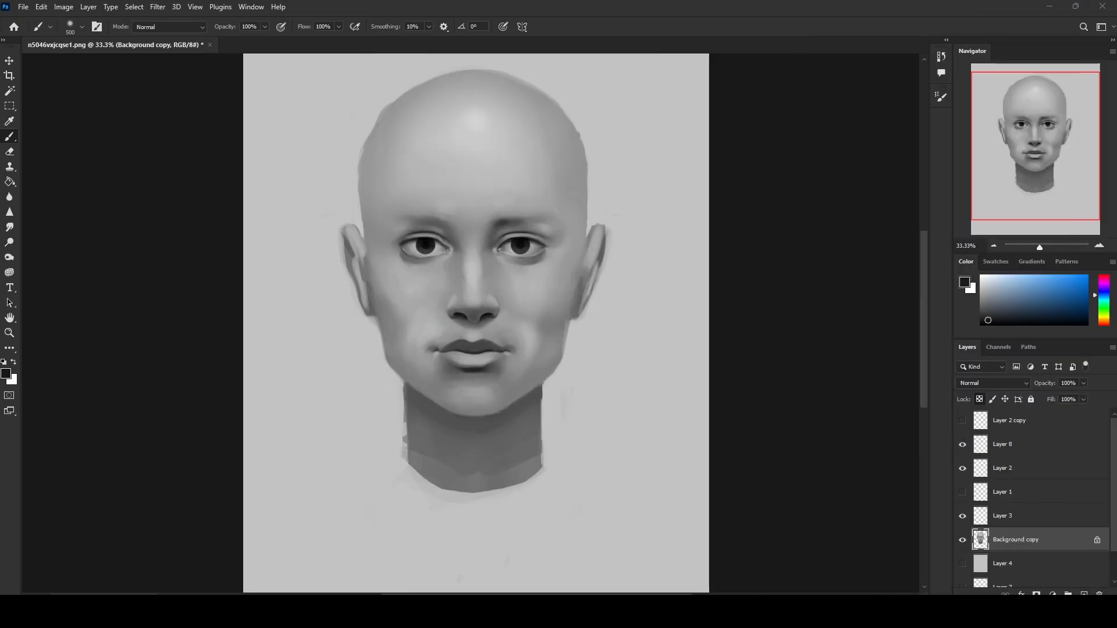
# Step: Bring the browser window over the canvas to examine the long-haired portrait on istebrak.com as a reference, and close it
pyautogui.moveTo(1116, 133); pyautogui.dragTo(511, 133)
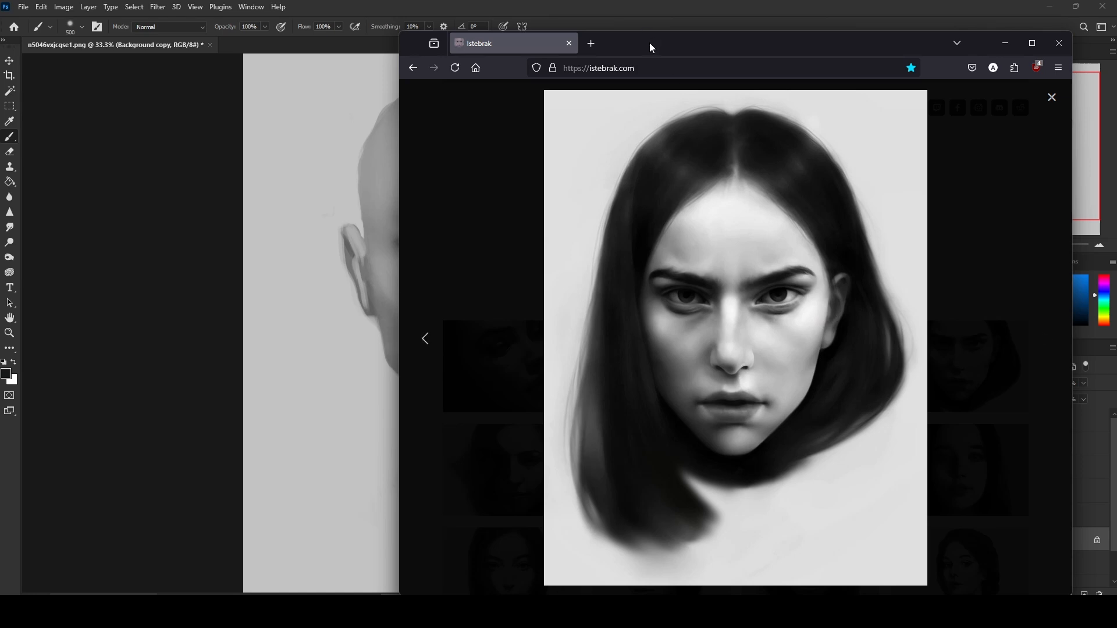
pyautogui.click(570, 44)
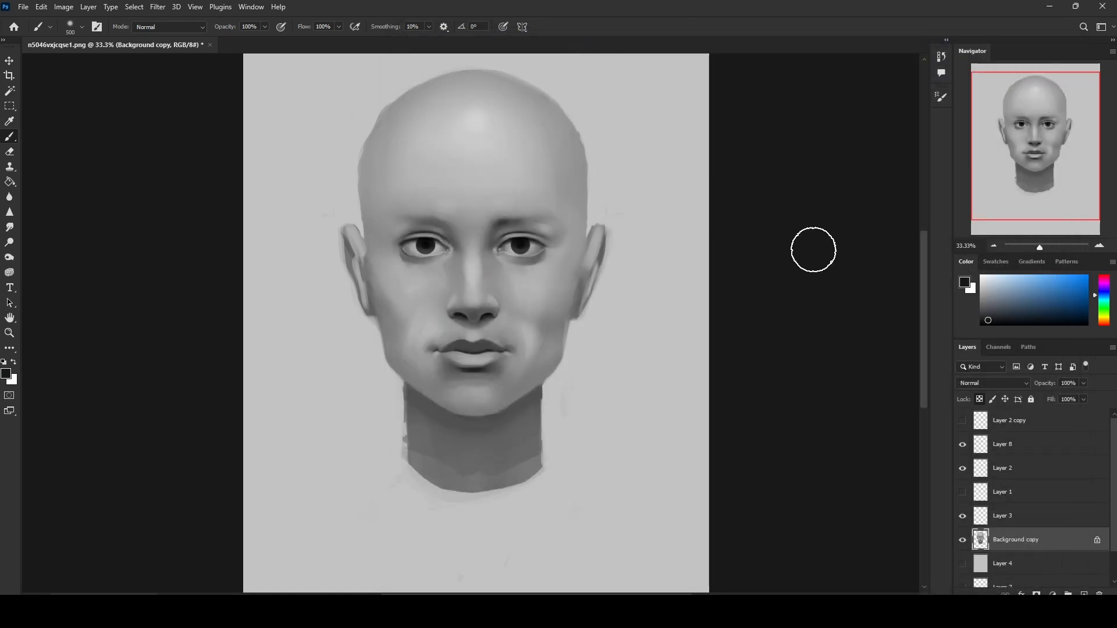
# Step: Sample black from the eye and try different soft brush sizes over the face, ending at 500 px
pyautogui.keyDown('alt'); pyautogui.click(526, 242); pyautogui.keyUp('alt')
pyautogui.press('[')
pyautogui.press('[')
pyautogui.press('[')
pyautogui.press('[')
pyautogui.press('[')
pyautogui.press('[')
pyautogui.press('[')
pyautogui.press('[')
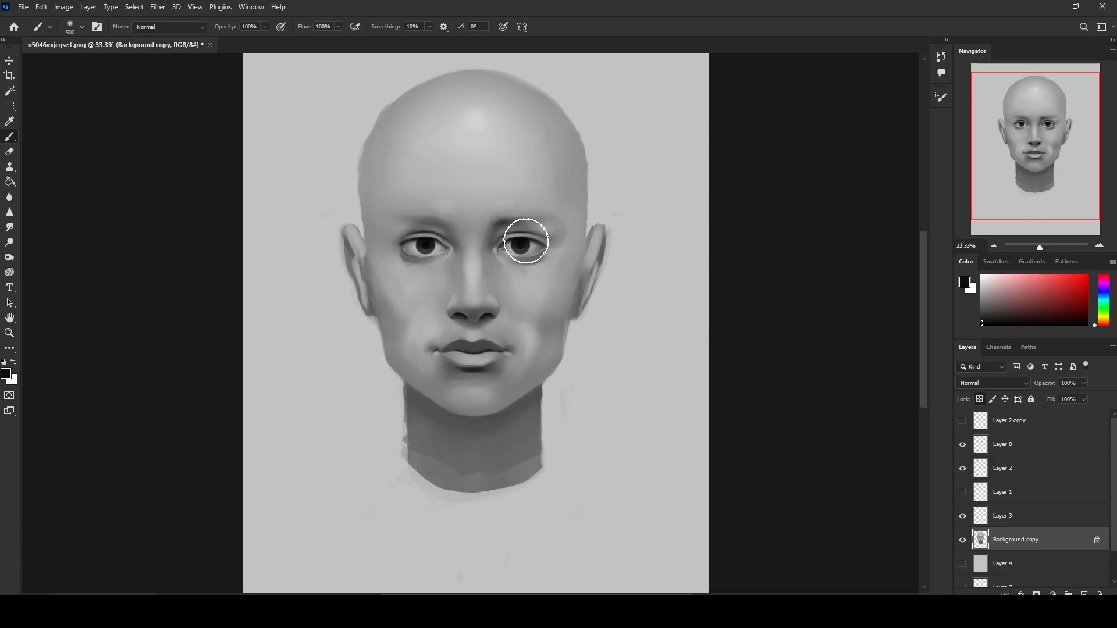
pyautogui.press('[')
pyautogui.press('[')
pyautogui.press('[')
pyautogui.press('[')
pyautogui.press(']')
pyautogui.press(']')
pyautogui.press(']')
pyautogui.press(']')
pyautogui.press(']')
pyautogui.press(']')
pyautogui.press(']')
pyautogui.press(']')
pyautogui.press(']')
pyautogui.press(']')
pyautogui.press(']')
pyautogui.press(']')
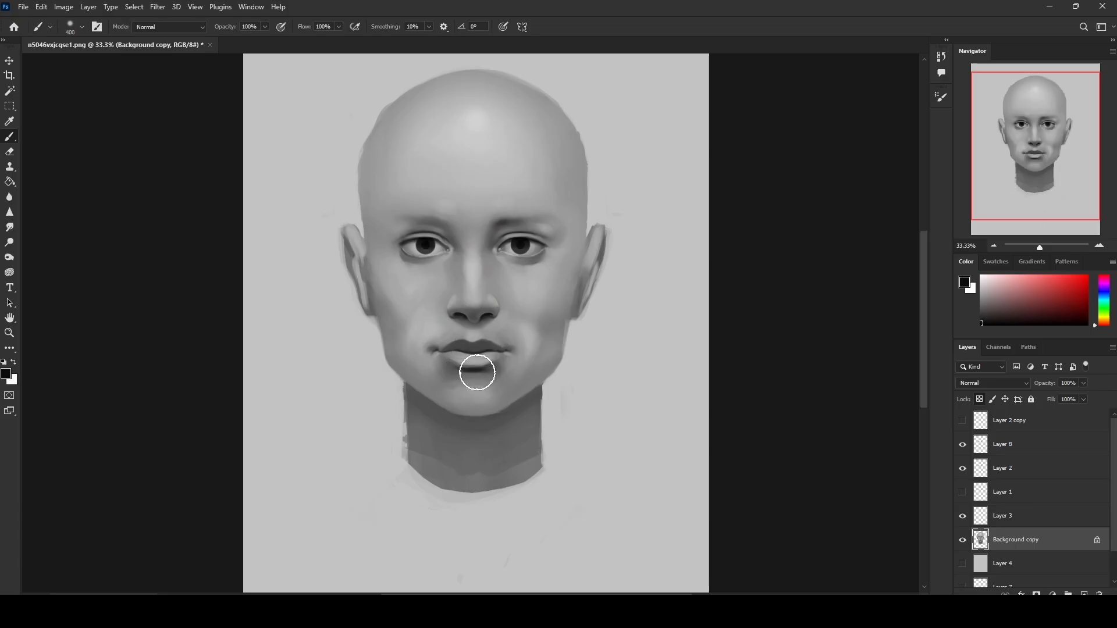
pyautogui.press(']')
# Step: Set the brush opacity to 71% and sample a light grey from the skin above the upper lip
pyautogui.click(264, 26)
pyautogui.click(249, 41)
pyautogui.click(452, 368)
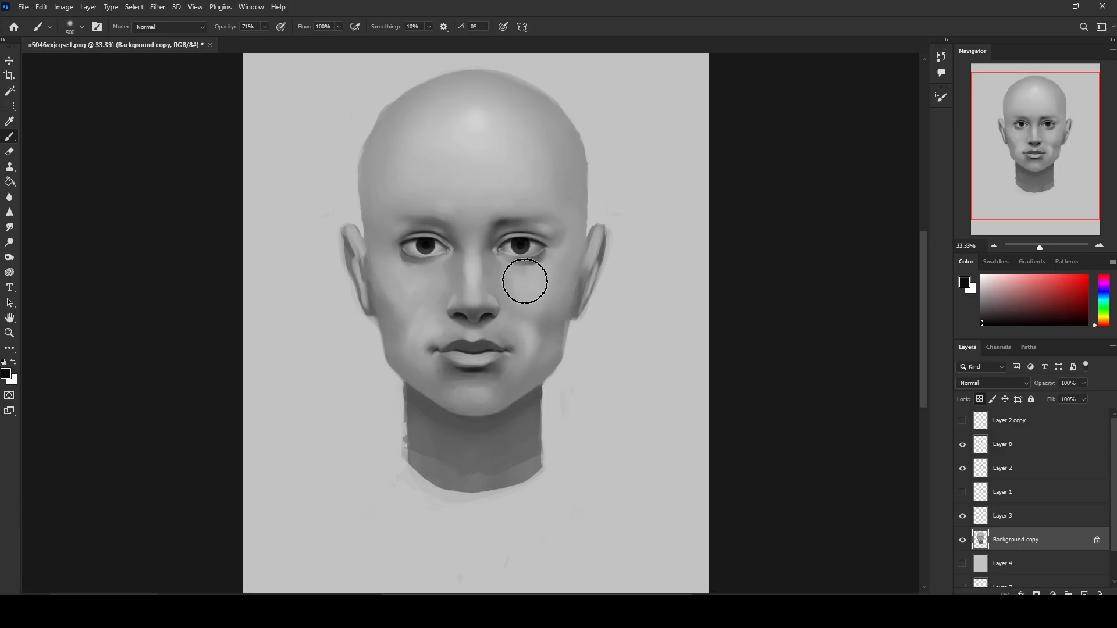
pyautogui.keyDown('alt'); pyautogui.click(481, 330); pyautogui.keyUp('alt')
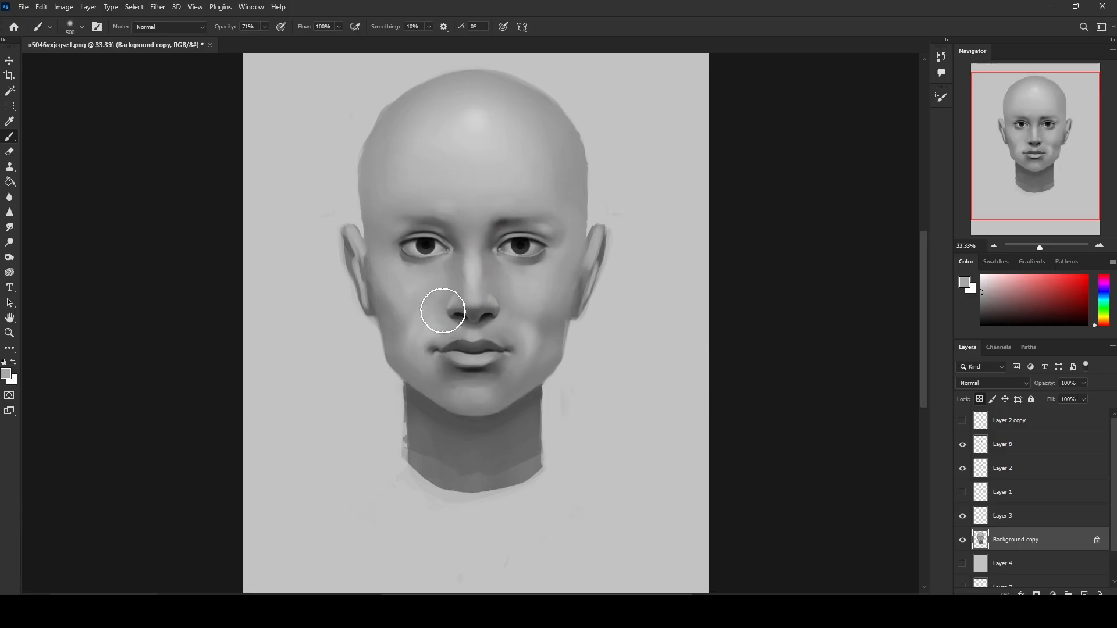
# Step: Choose the 80 px dry-oil brush, sample a dark grey below the viewer's right eye and reduce the brush size
pyautogui.rightClick(584, 233)
pyautogui.click(625, 449)
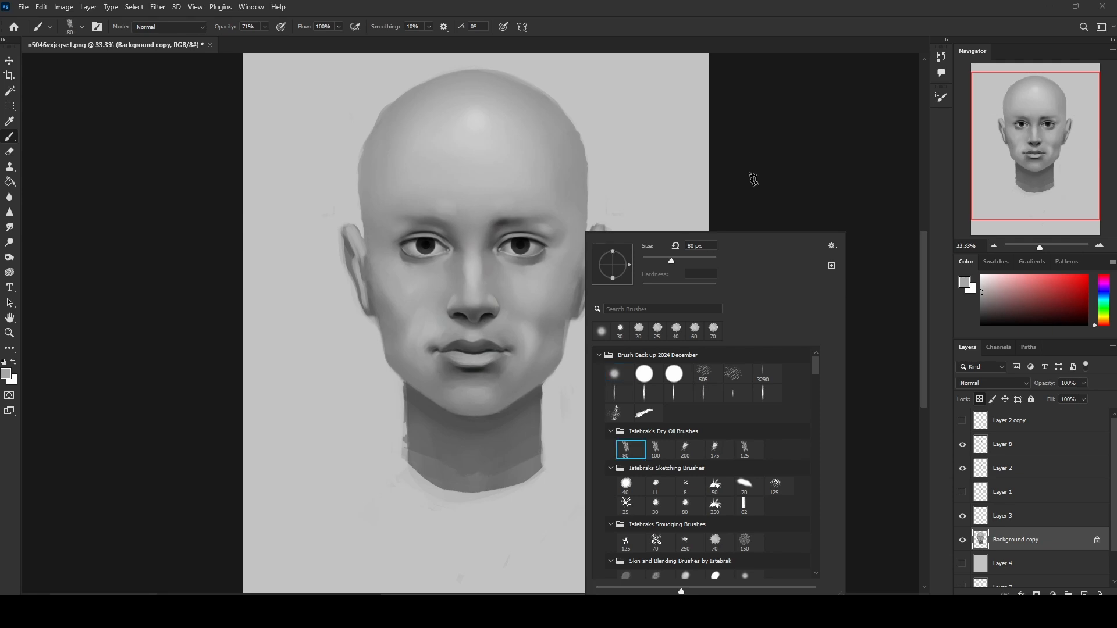
pyautogui.click(753, 179)
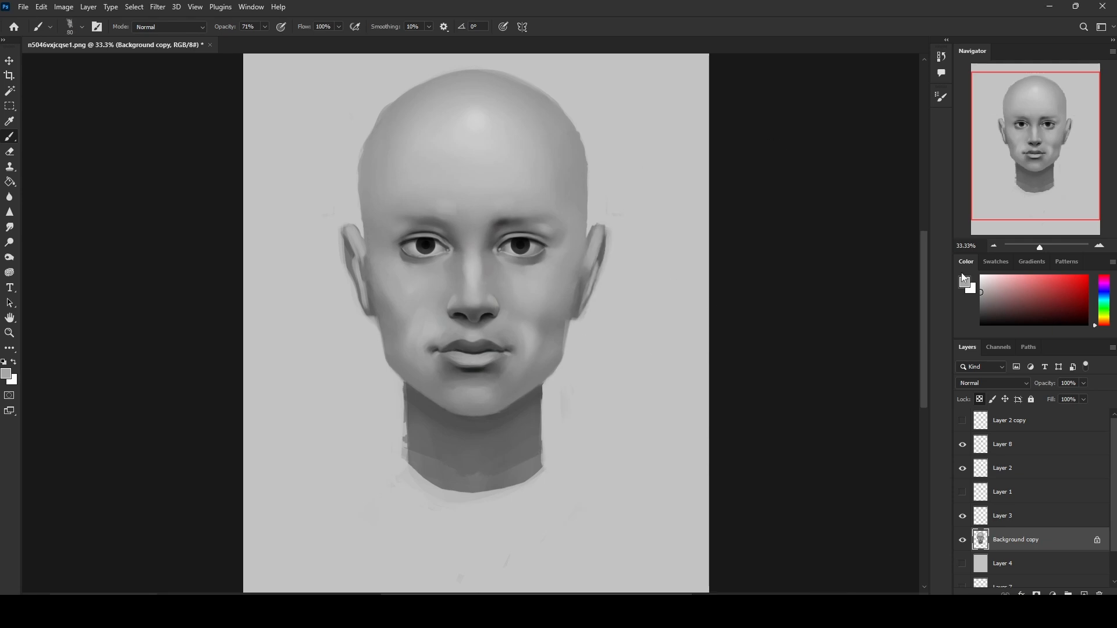
pyautogui.keyDown('alt'); pyautogui.click(537, 255); pyautogui.keyUp('alt')
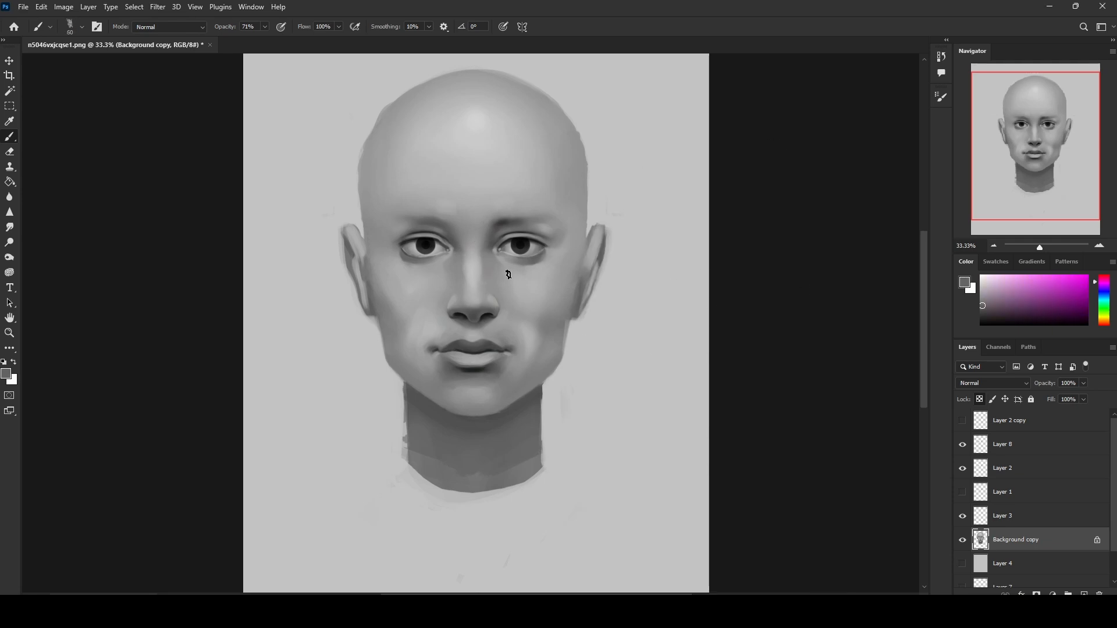
pyautogui.press('[')
pyautogui.press('[')
# Step: Refine the eyelids and the skin under both eyes with the dry-oil brush and greys sampled from the forehead and eye area
pyautogui.keyDown('alt'); pyautogui.click(484, 132); pyautogui.keyUp('alt')
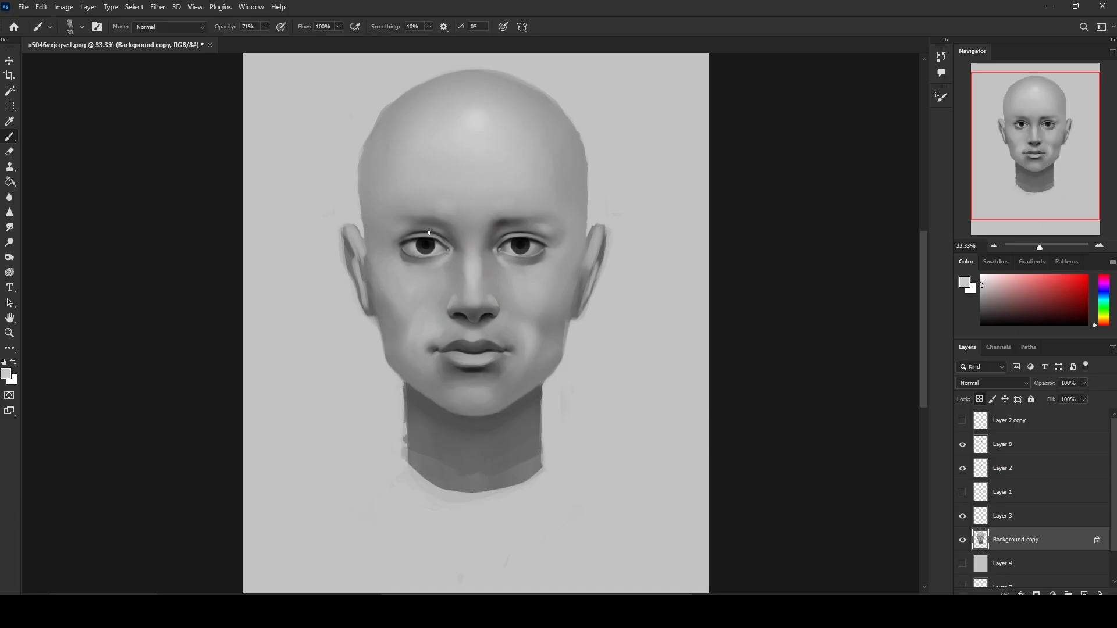
pyautogui.keyDown('alt'); pyautogui.click(402, 244); pyautogui.keyUp('alt')
pyautogui.keyDown('alt'); pyautogui.click(534, 257); pyautogui.keyUp('alt')
pyautogui.keyDown('alt'); pyautogui.click(407, 255); pyautogui.keyUp('alt')
pyautogui.keyDown('alt'); pyautogui.click(406, 272); pyautogui.keyUp('alt')
# Step: Touch up the skin around both eyes with the dry-oil brush and greys sampled beside and below the eyes
pyautogui.scroll(1, 412, 259)
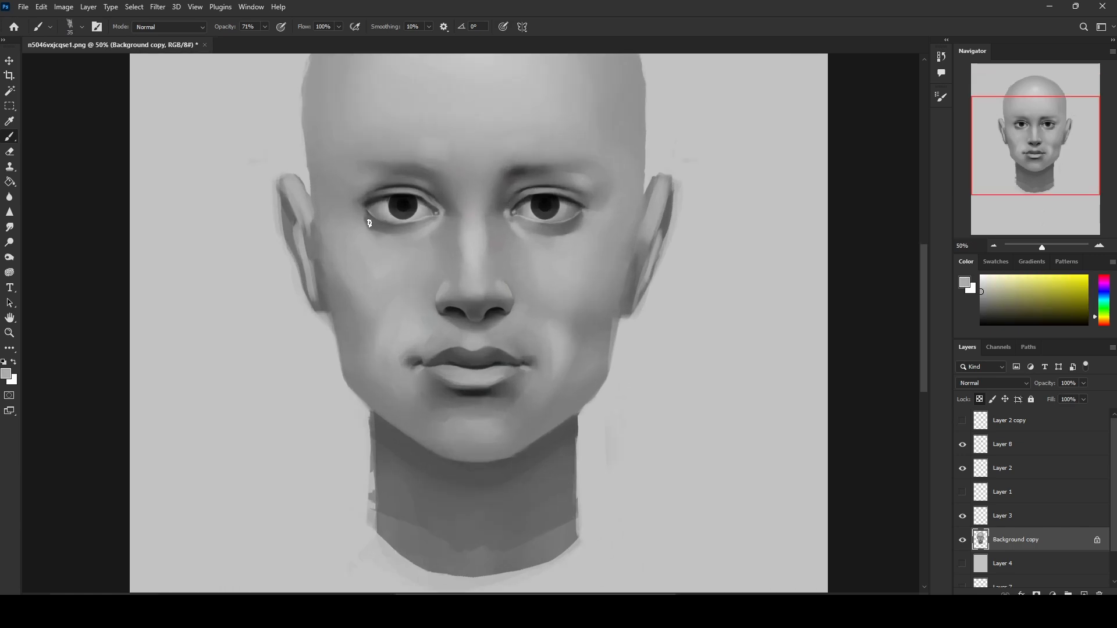
pyautogui.scroll(-2, 431, 260)
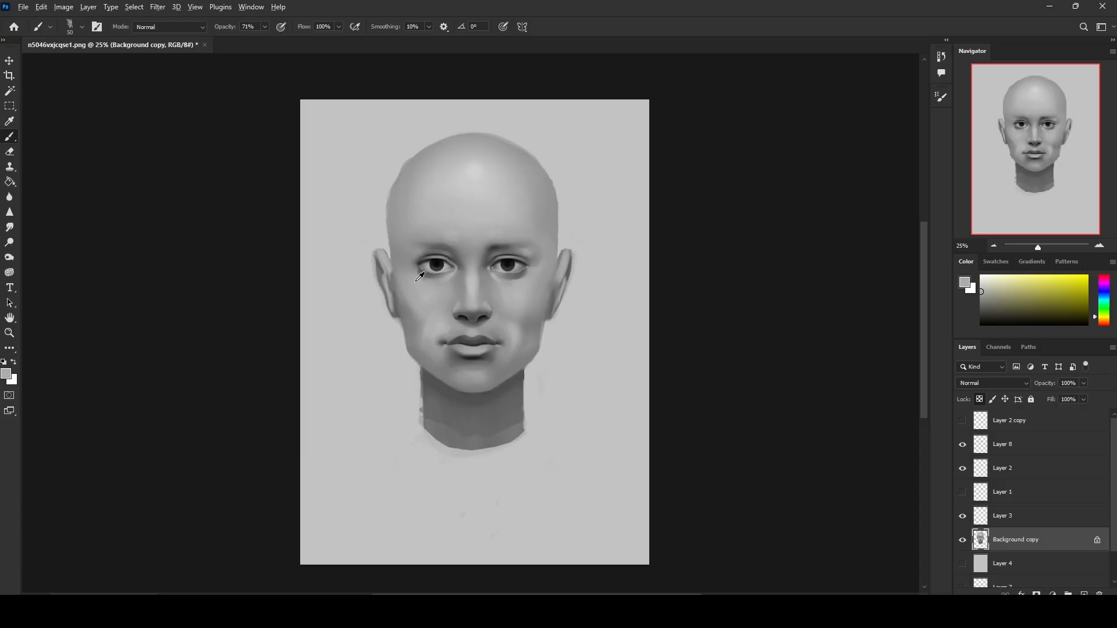
pyautogui.keyDown('alt'); pyautogui.click(417, 279); pyautogui.keyUp('alt')
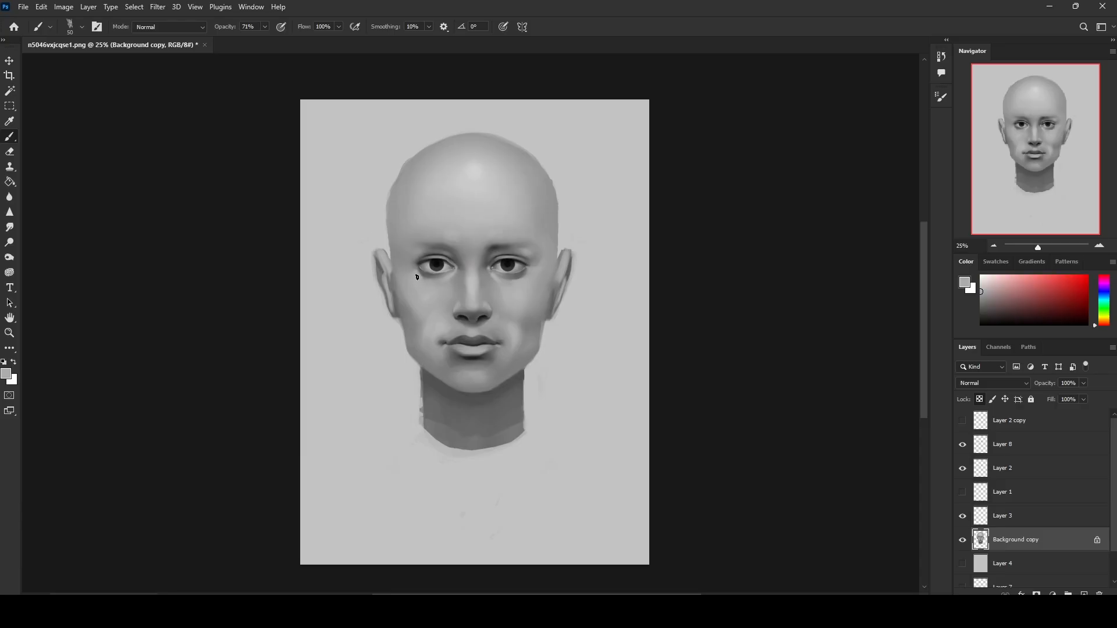
pyautogui.keyDown('alt'); pyautogui.click(531, 273); pyautogui.keyUp('alt')
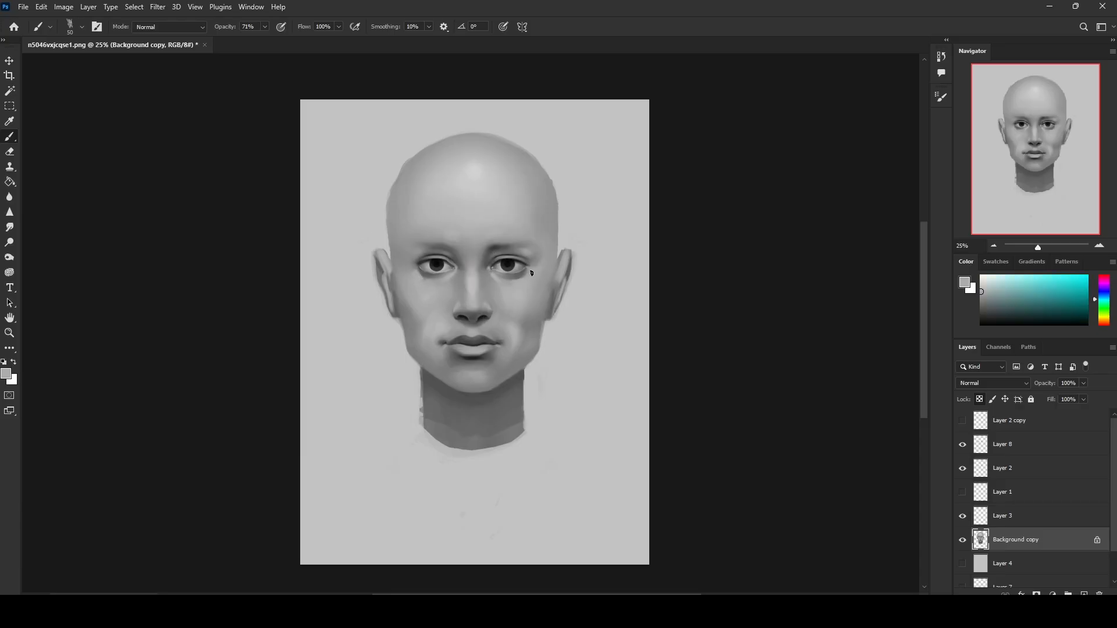
pyautogui.keyDown('alt'); pyautogui.click(425, 282); pyautogui.keyUp('alt')
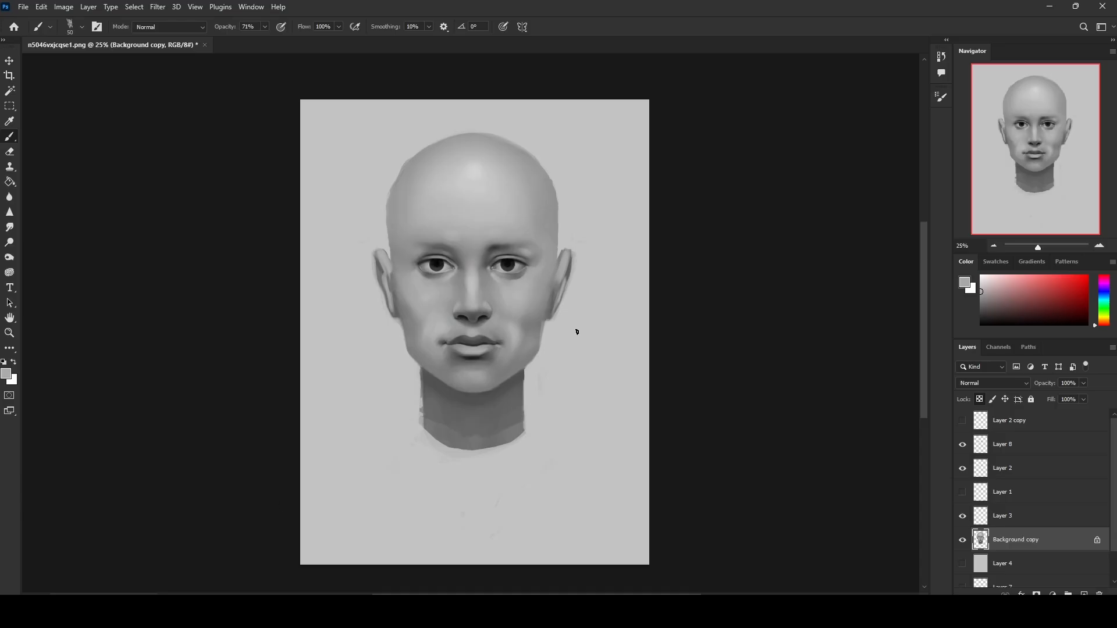
# Step: Reset the colours to default and soften the skin near the mouth with an enlarged Smudge tool at 10% strength
pyautogui.press('d')
pyautogui.click(9, 229)
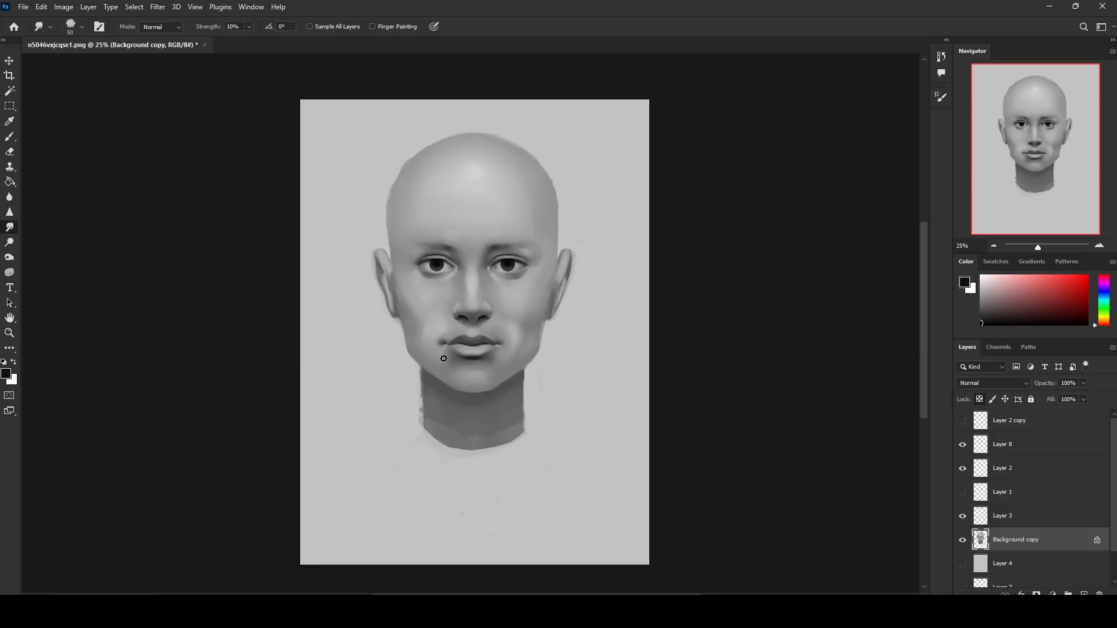
pyautogui.press(']')
pyautogui.press(']')
# Step: Choose a soft round brush, add a new layer above Background copy and enlarge the brush to 150 px
pyautogui.press('b')
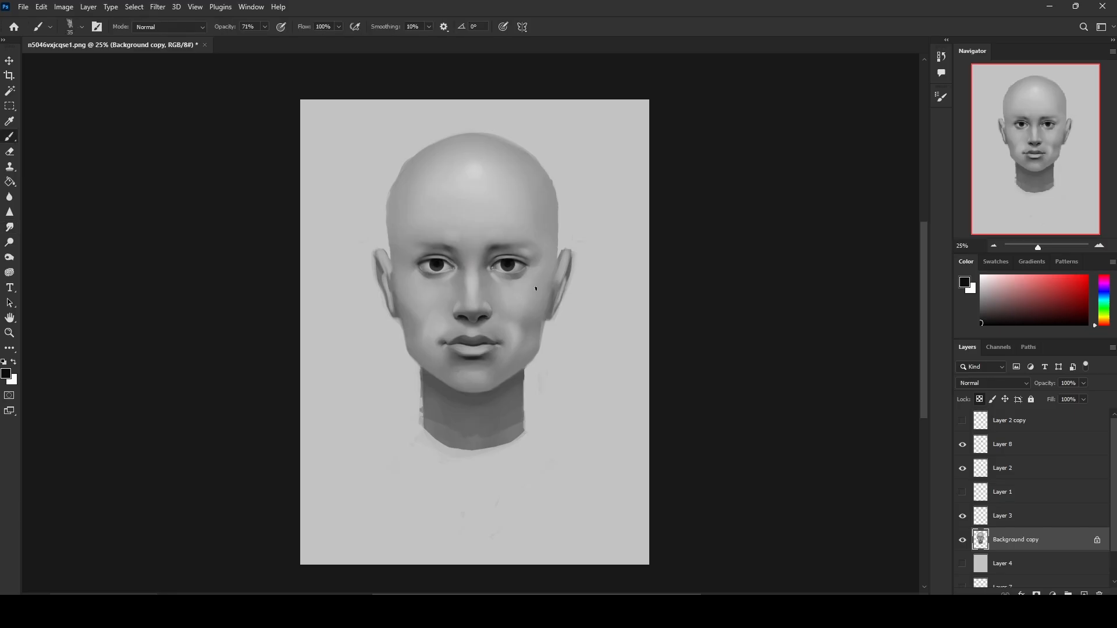
pyautogui.rightClick(536, 289)
pyautogui.click(571, 373)
pyautogui.click(758, 210)
pyautogui.hotkey('ctrl', '+')
pyautogui.click(1083, 594)
pyautogui.press(']')
pyautogui.press(']')
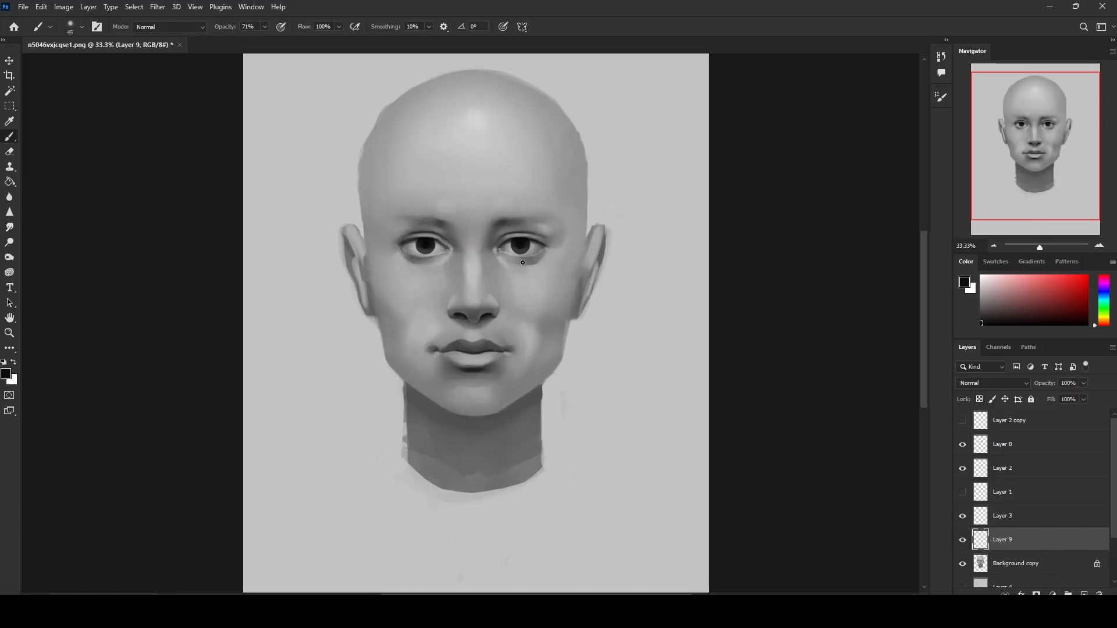
pyautogui.press(']')
pyautogui.press(']')
pyautogui.press(']')
pyautogui.press(']')
pyautogui.press(']')
# Step: Move the new layer above Layer 8 and set its blend mode to Darken
pyautogui.moveTo(1035, 539); pyautogui.dragTo(1036, 435)
pyautogui.click(993, 383)
pyautogui.click(989, 347)
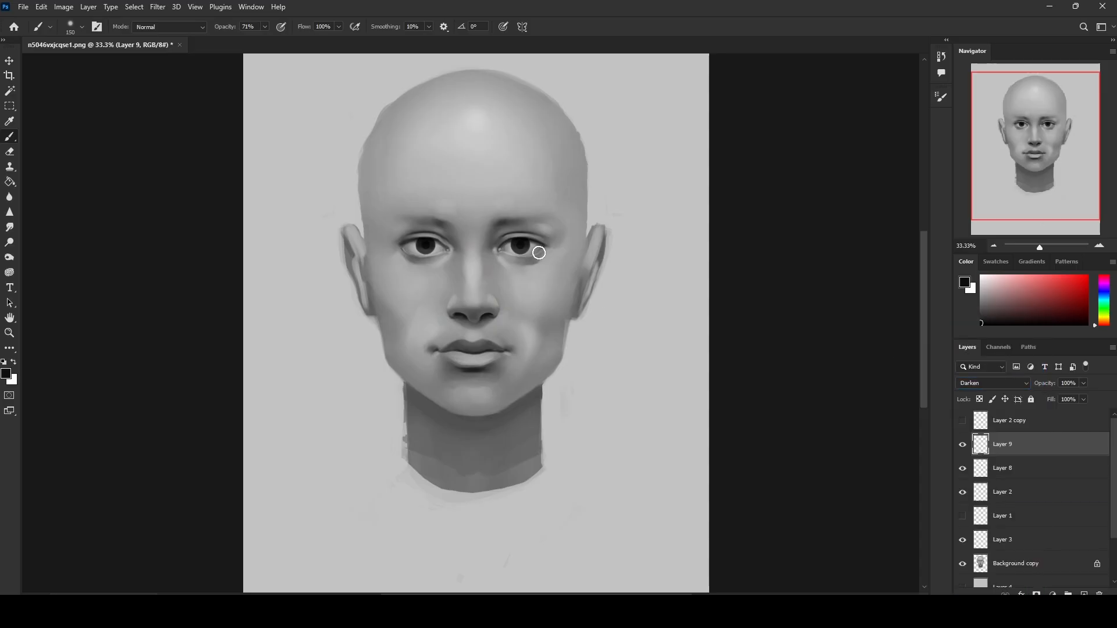
# Step: Shade the eyes with black on the Darken layer using a further enlarged soft brush
pyautogui.press(']')
pyautogui.press(']')
pyautogui.press(']')
# Step: Soften the eye shading on the Darken layer with a soft eraser enlarged to 300 px
pyautogui.press('e')
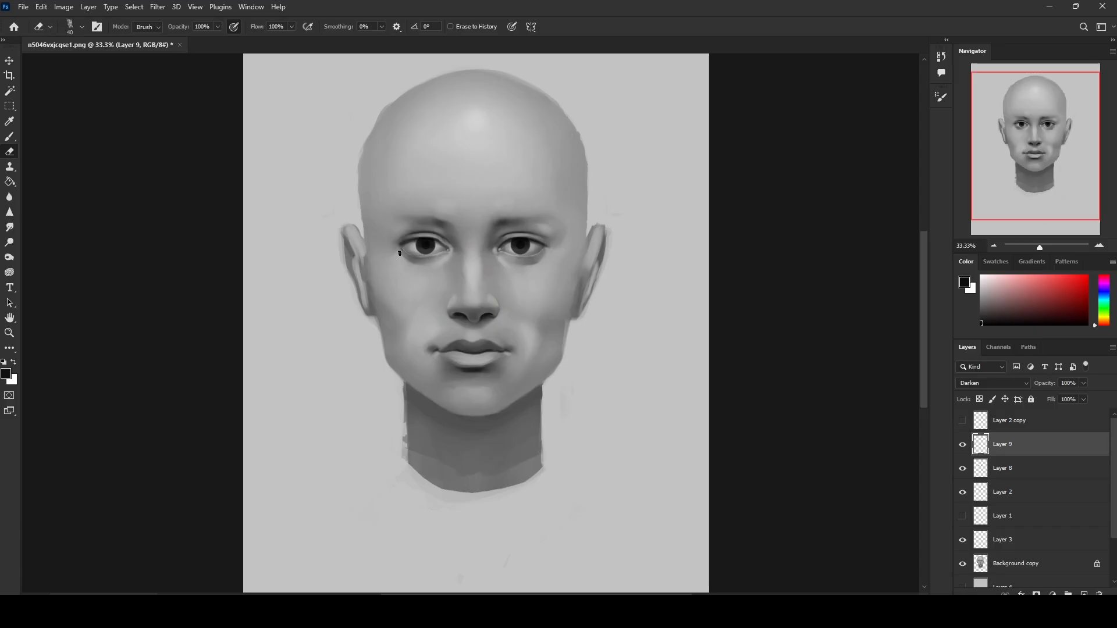
pyautogui.rightClick(511, 260)
pyautogui.doubleClick(562, 374)
pyautogui.press(']')
pyautogui.press(']')
pyautogui.press(']')
pyautogui.press(']')
pyautogui.press(']')
pyautogui.press(']')
pyautogui.press(']')
pyautogui.press(']')
pyautogui.press(']')
pyautogui.press(']')
pyautogui.press(']')
# Step: Toggle the visibility of Layer 9 to compare the portrait with and without the eye shading
pyautogui.click(962, 447)
pyautogui.click(963, 447)
pyautogui.click(963, 447)
pyautogui.click(962, 445)
pyautogui.click(963, 445)
pyautogui.rightClick(1027, 451)
pyautogui.click(1046, 445)
# Step: Darken the outer corner of the viewer's right eye with a slightly larger soft black brush
pyautogui.press('b')
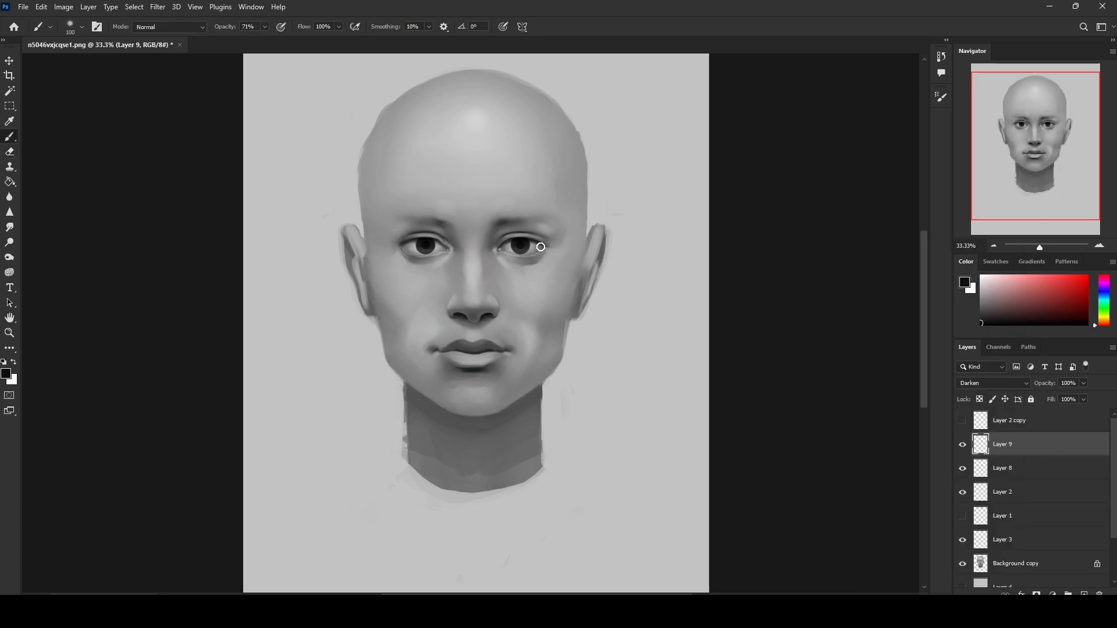
pyautogui.press(']')
pyautogui.click(540, 247)
# Step: Check the added shadow at the eye corners by repeatedly hiding and showing Layer 9
pyautogui.click(963, 445)
pyautogui.click(962, 445)
pyautogui.click(962, 445)
pyautogui.click(962, 445)
pyautogui.click(963, 445)
pyautogui.click(962, 446)
pyautogui.click(962, 448)
pyautogui.click(962, 449)
pyautogui.click(962, 449)
pyautogui.click(962, 448)
pyautogui.click(963, 448)
pyautogui.click(962, 448)
pyautogui.click(962, 449)
pyautogui.click(964, 450)
# Step: Merge the Darken layer down into Layer 8 and add a new Normal layer above it
pyautogui.rightClick(1023, 445)
pyautogui.click(954, 453)
pyautogui.hotkey('ctrl', 'z')
# Step: Paint small white catchlights in both eyes with a soft brush reduced to 30 px at 100% opacity
pyautogui.moveTo(1058, 289); pyautogui.dragTo(716, 254)
pyautogui.keyDown('alt'); pyautogui.click(637, 224); pyautogui.keyUp('alt')
pyautogui.moveTo(1066, 302); pyautogui.dragTo(950, 251)
pyautogui.press('[')
pyautogui.press('[')
pyautogui.press('[')
pyautogui.press('[')
pyautogui.press('[')
pyautogui.press('[')
pyautogui.press('[')
pyautogui.press('[')
pyautogui.press('[')
pyautogui.press('0')
pyautogui.click(517, 245)
# Step: Compare the eyes with and without the catchlights on Layer 9 and the painting on Layer 2
pyautogui.rightClick(1012, 451)
pyautogui.click(1057, 453)
pyautogui.click(963, 445)
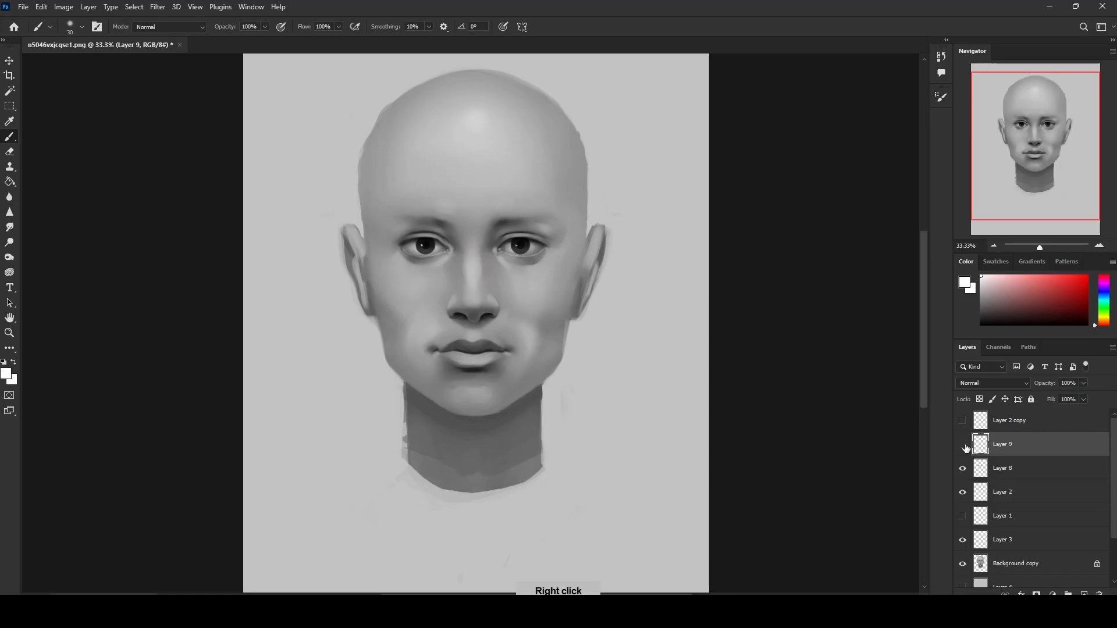
pyautogui.click(963, 445)
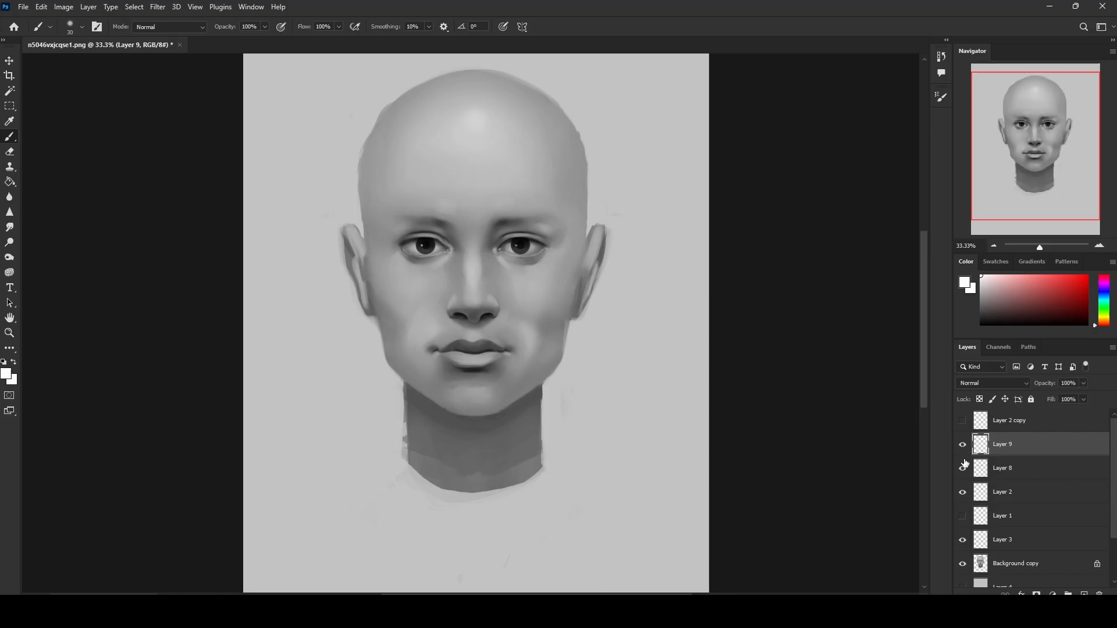
pyautogui.click(963, 492)
pyautogui.click(963, 492)
# Step: Merge Layer 8 down into Layer 2 and nudge Layers 9 and 2 together
pyautogui.rightClick(1005, 469)
pyautogui.click(968, 453)
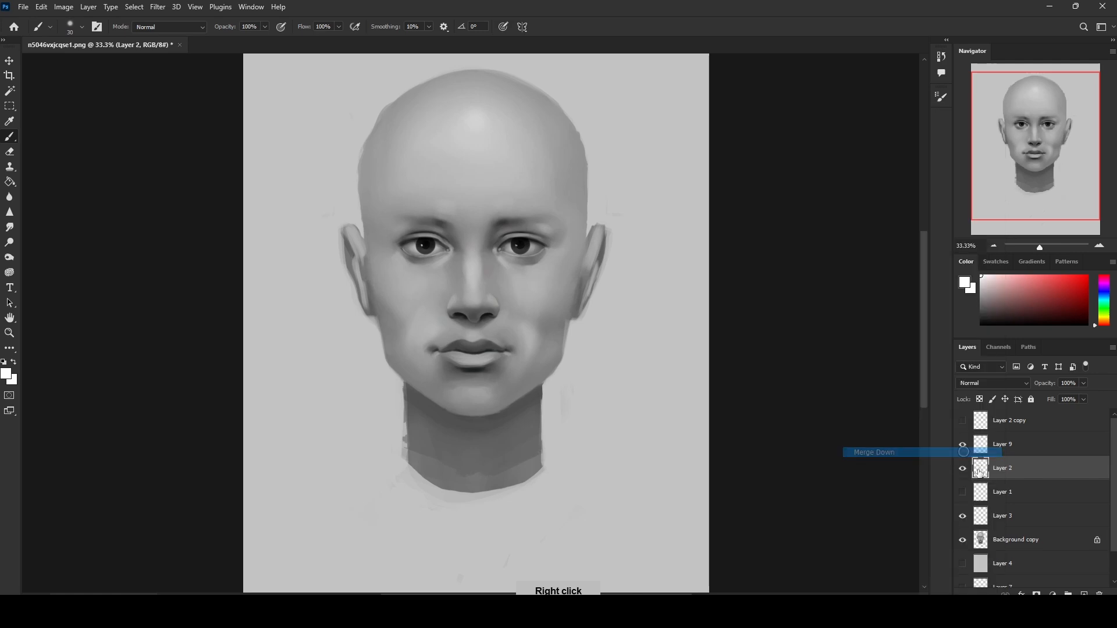
pyautogui.keyDown('shift'); pyautogui.click(1018, 447); pyautogui.keyUp('shift')
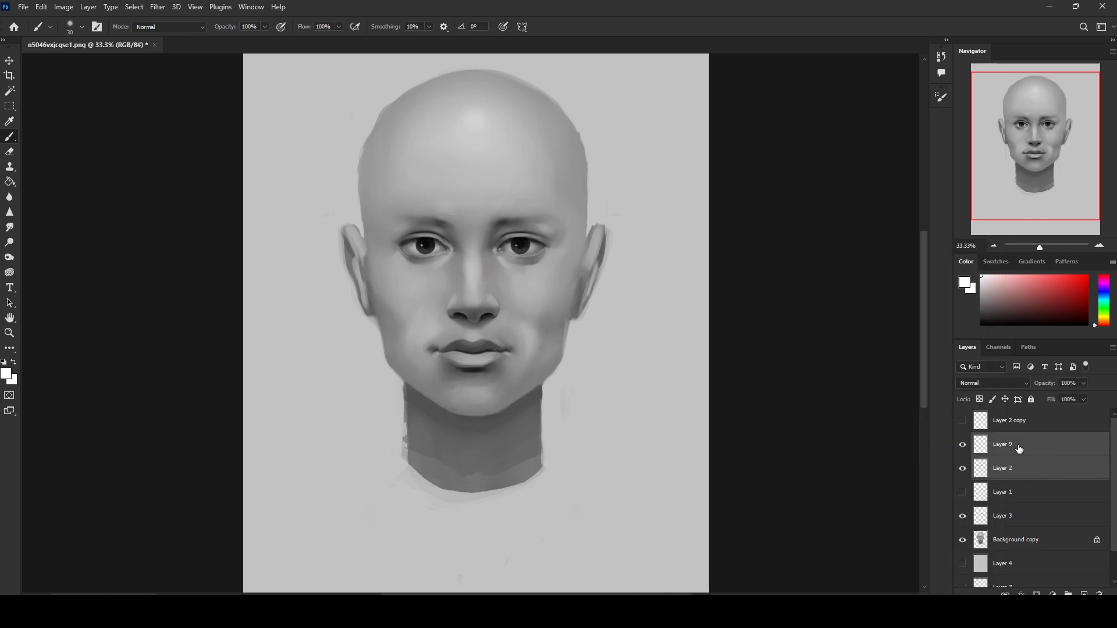
pyautogui.press('v')
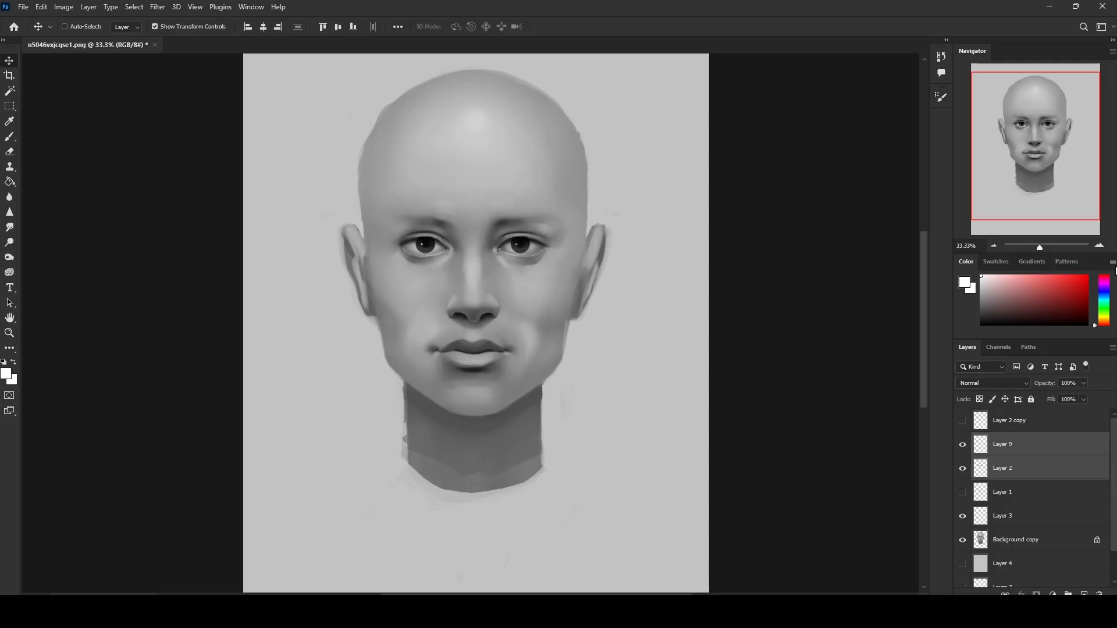
# Step: Try to erase above the viewer's right eye on Background copy with the soft eraser reduced to 70 px
pyautogui.press('e')
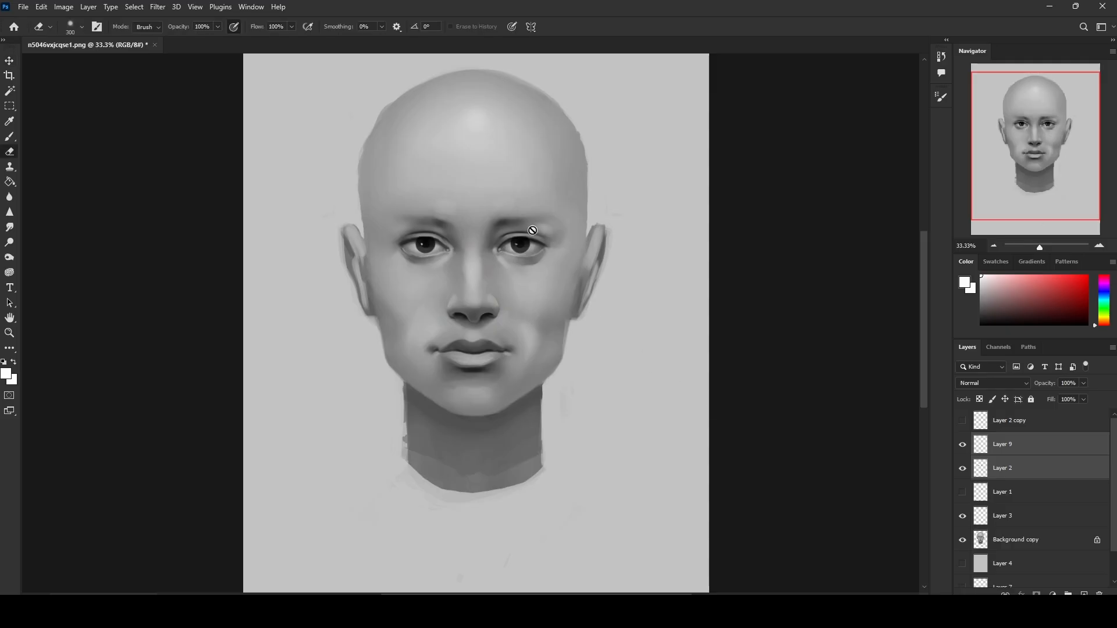
pyautogui.click(1027, 472)
pyautogui.click(1020, 534)
pyautogui.press('[')
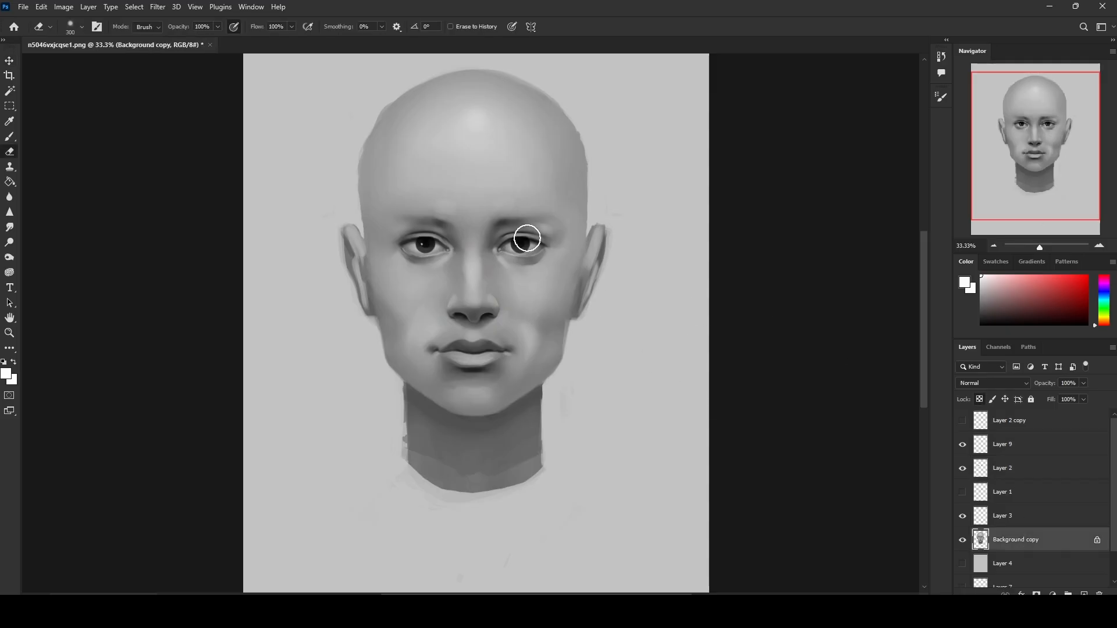
pyautogui.press('[')
pyautogui.press('[')
pyautogui.press('[')
pyautogui.press('[')
pyautogui.press('[')
pyautogui.press('[')
pyautogui.press('[')
pyautogui.press('[')
pyautogui.moveTo(535, 235)
pyautogui.mouseDown()
pyautogui.moveTo(512, 236)
pyautogui.moveTo(527, 235)
pyautogui.mouseUp()
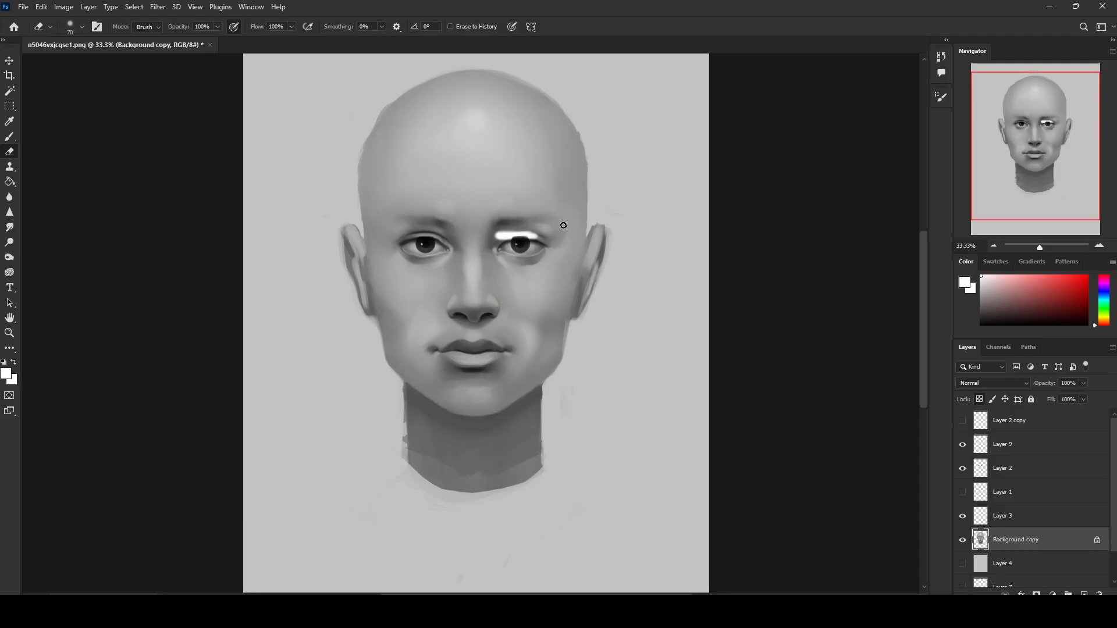
pyautogui.hotkey('ctrl', 'z')
# Step: Compare the portrait before and after the layer merge in the history, ending at the Nudge state
pyautogui.click(1001, 473)
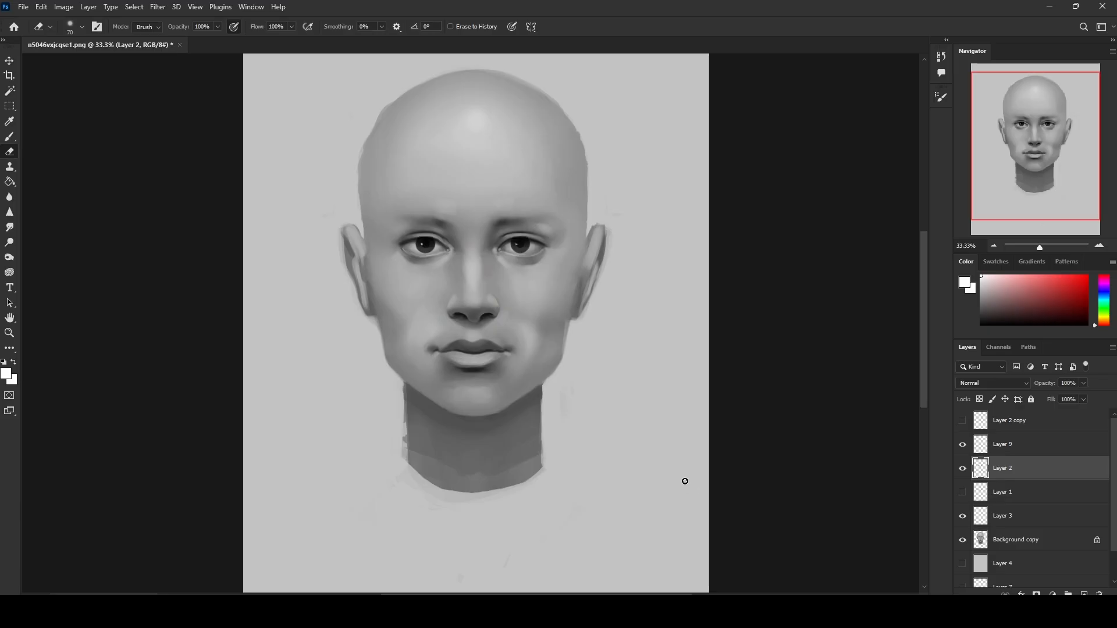
pyautogui.click(942, 57)
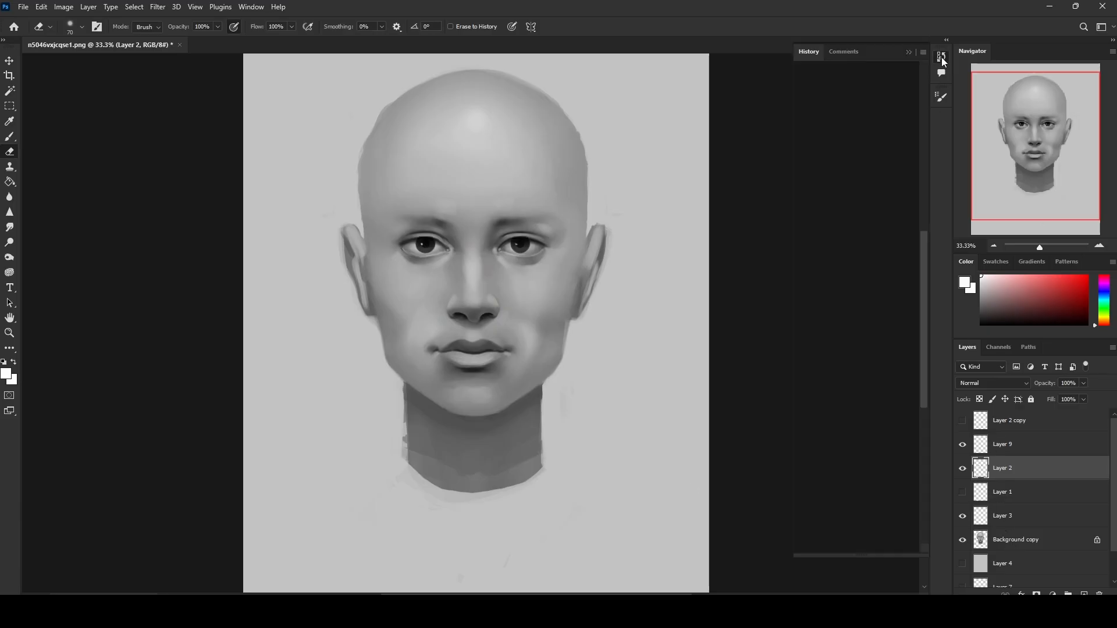
pyautogui.click(843, 373)
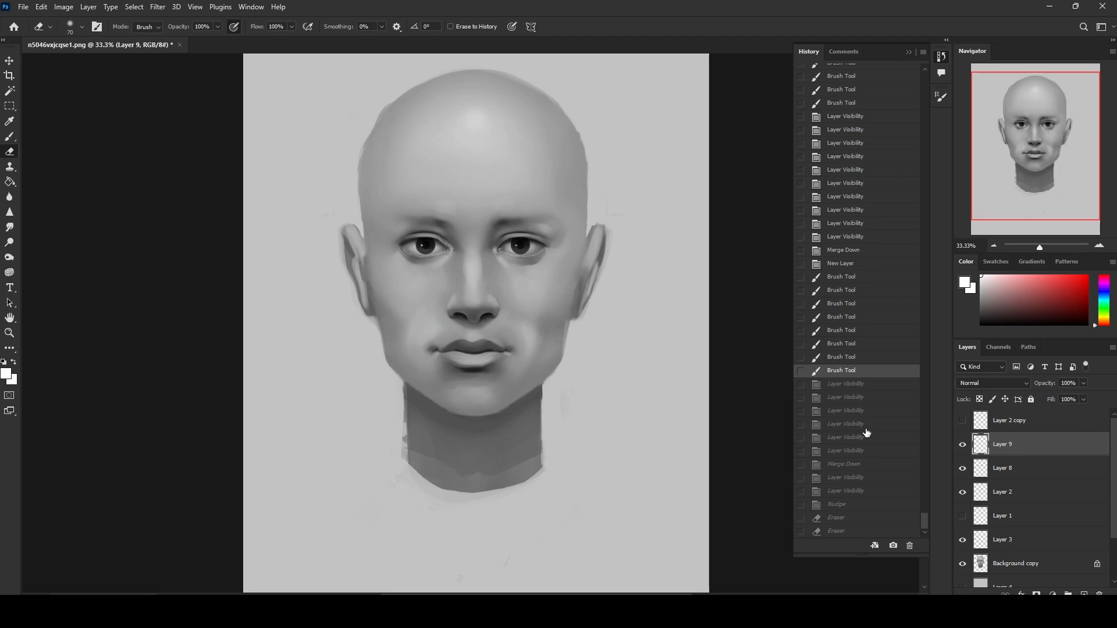
pyautogui.click(849, 506)
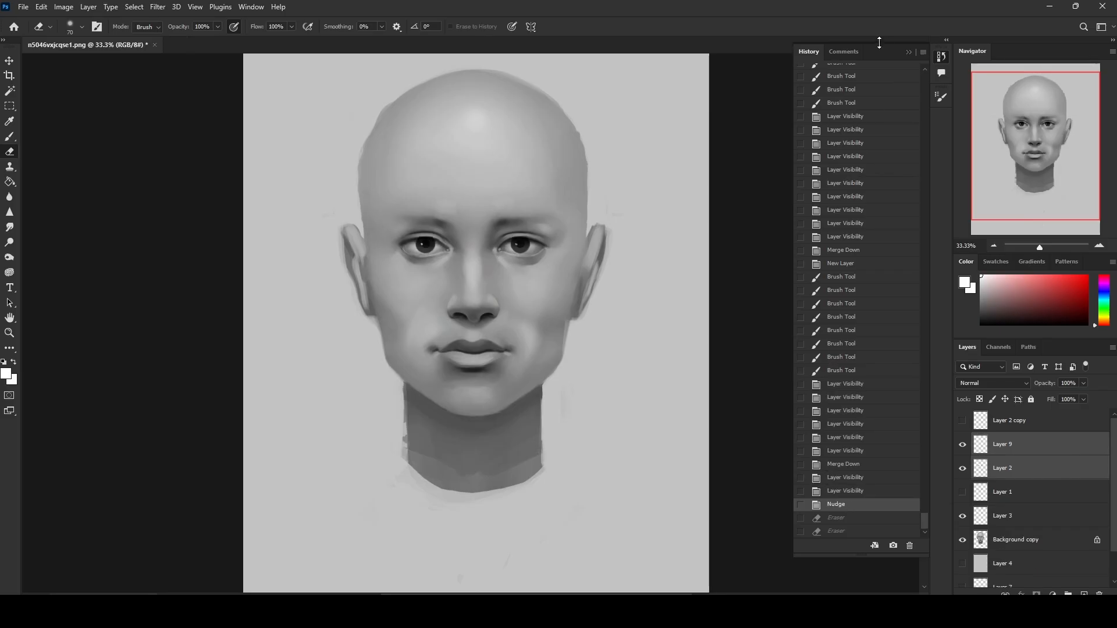
pyautogui.click(908, 52)
# Step: Reshape the upper eyelid of the viewer's right eye on Background copy with Liquify, using brush sizes 300 and 250
pyautogui.click(1027, 542)
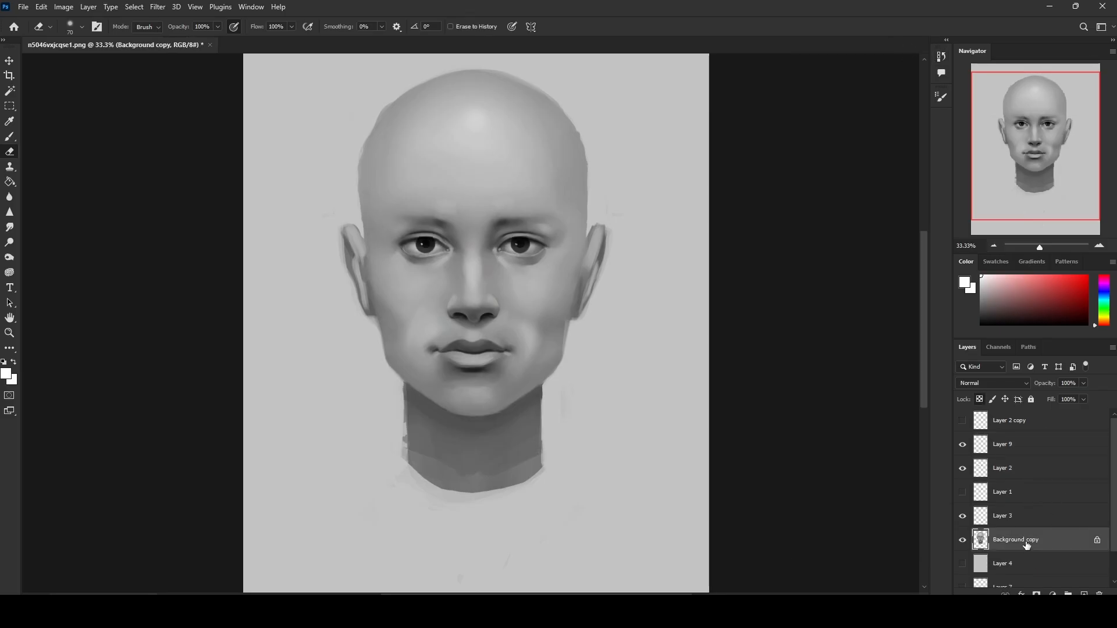
pyautogui.click(157, 7)
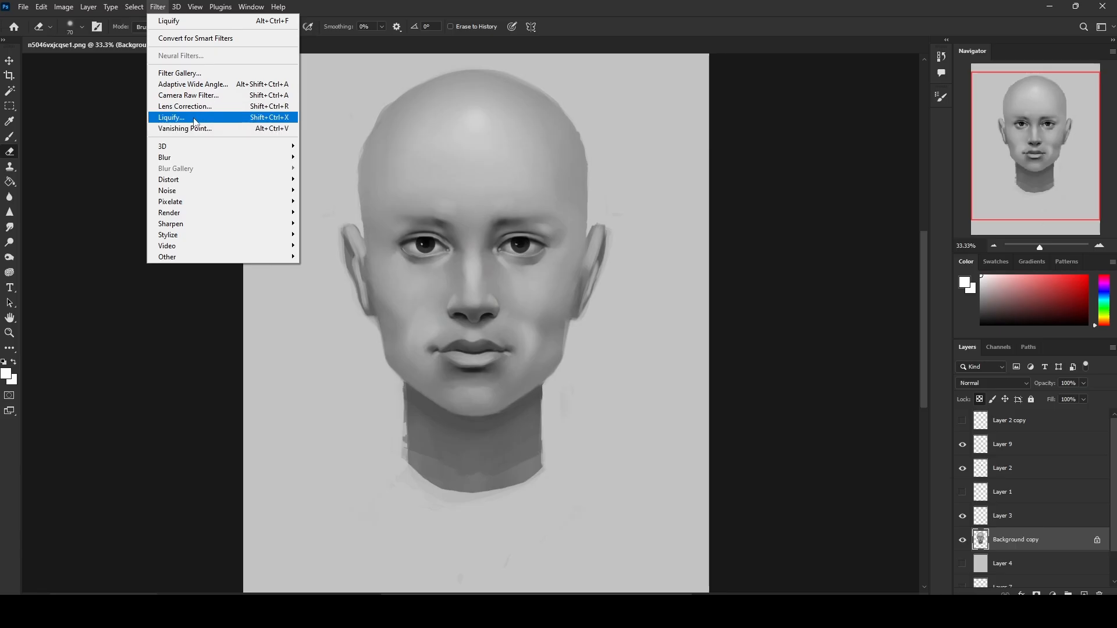
pyautogui.click(197, 118)
pyautogui.click(653, 348)
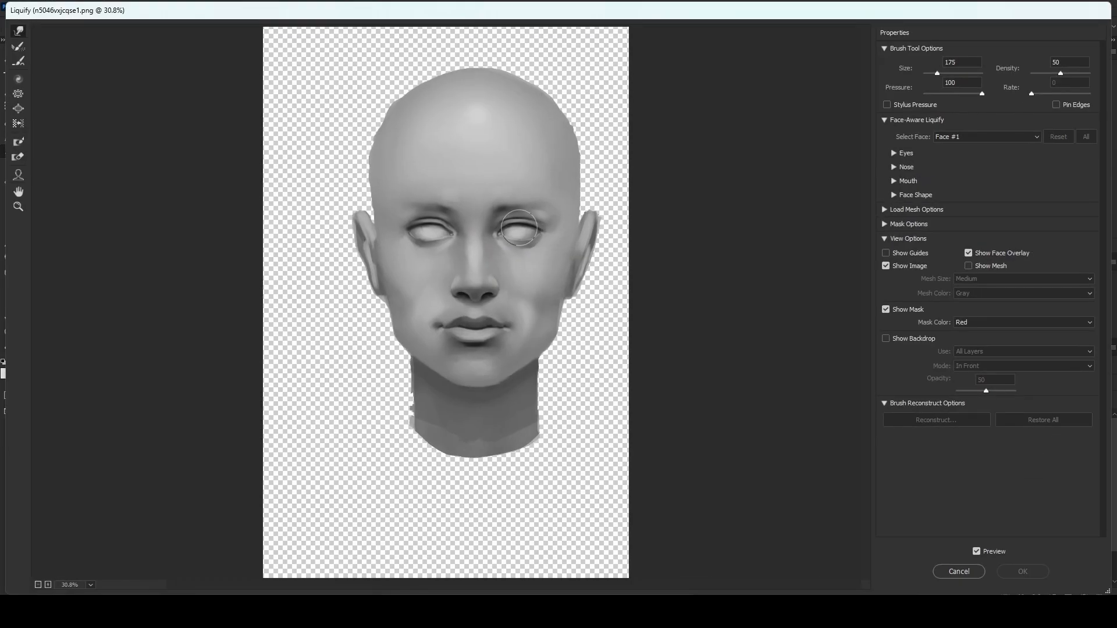
pyautogui.press(']')
pyautogui.press(']')
pyautogui.press(']')
pyautogui.press(']')
pyautogui.press(']')
pyautogui.press(']')
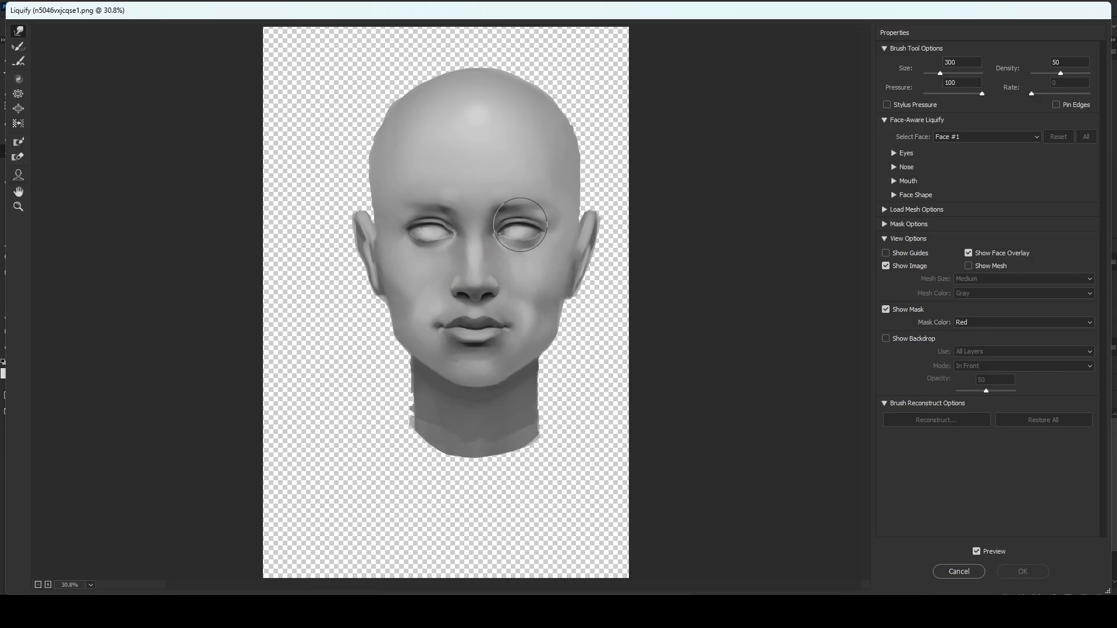
pyautogui.click(520, 225)
pyautogui.press('[')
pyautogui.press('[')
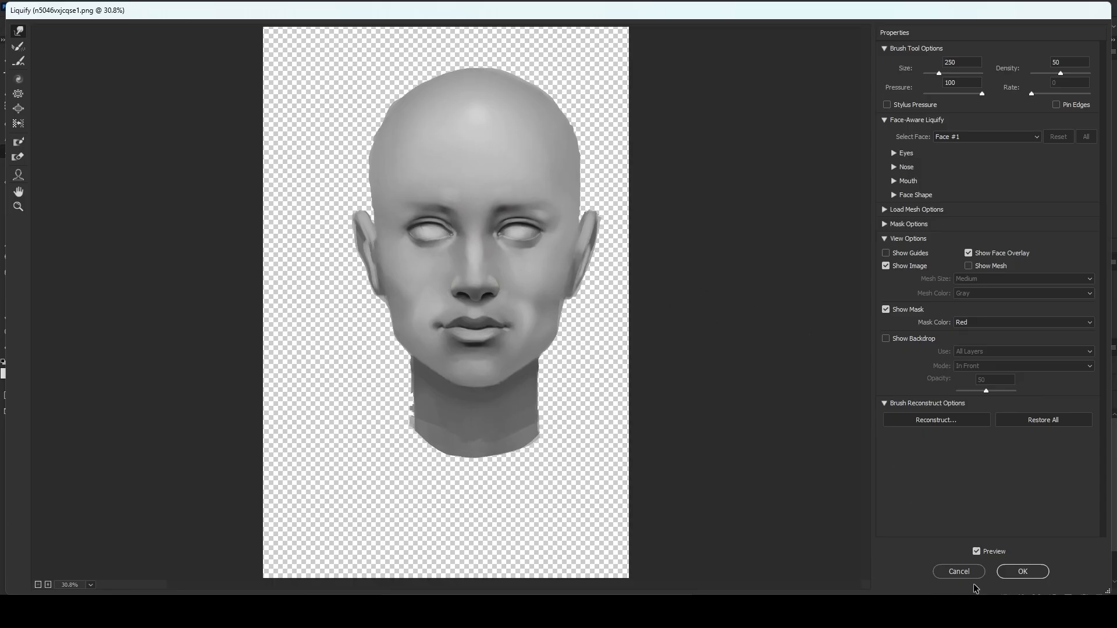
pyautogui.click(1035, 574)
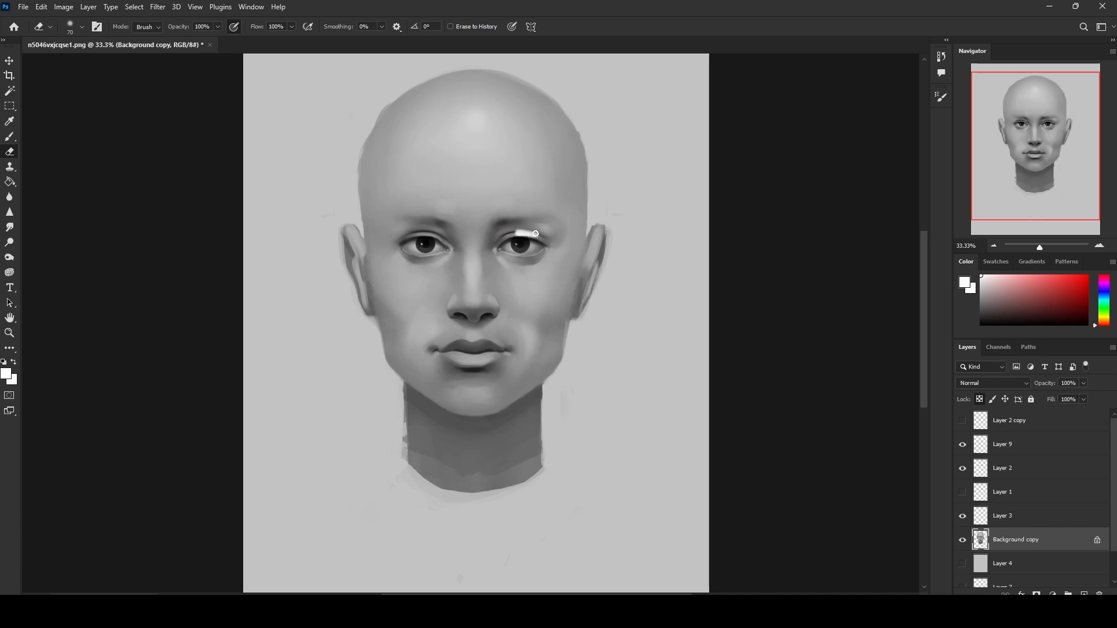
# Step: Toggle Layer 2 to compare the painted irises with the blank eyes underneath
pyautogui.click(1007, 522)
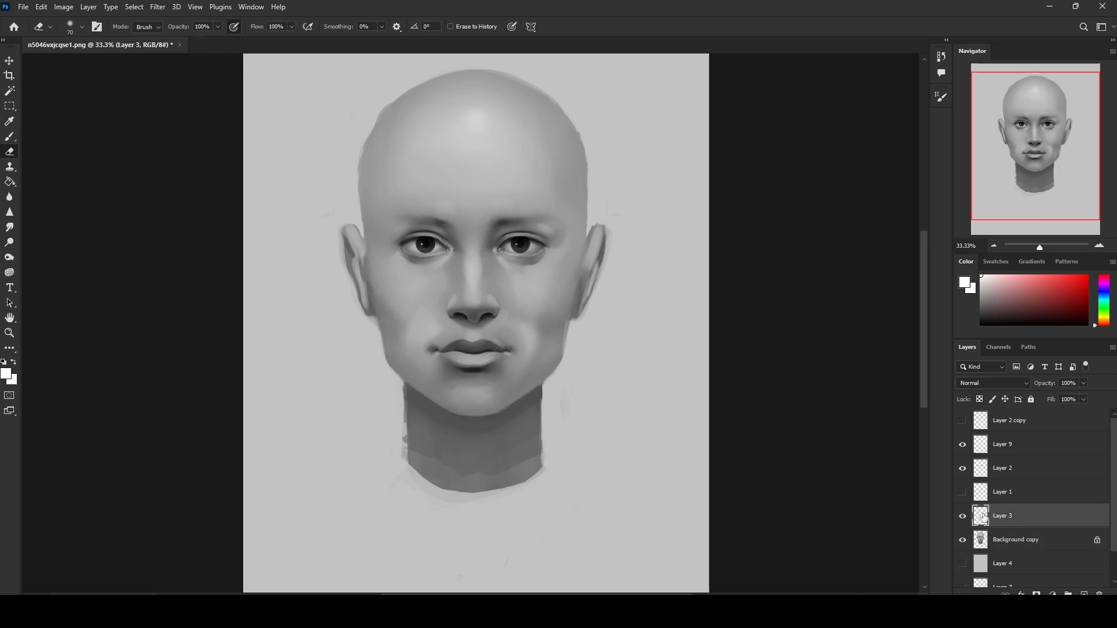
pyautogui.click(1013, 470)
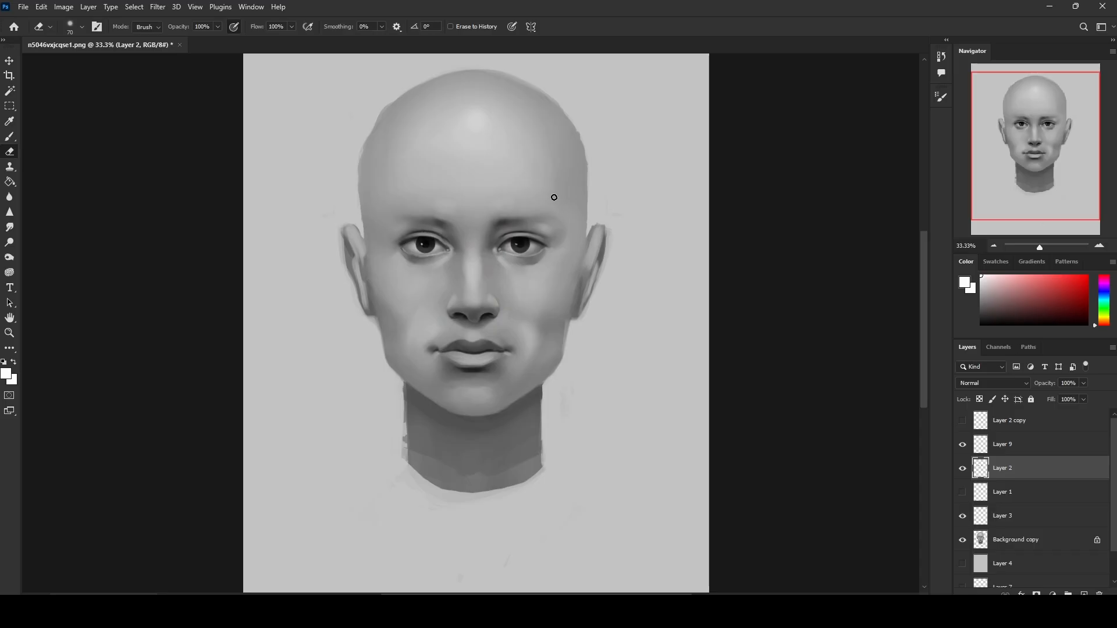
pyautogui.click(962, 470)
pyautogui.click(962, 470)
pyautogui.click(962, 470)
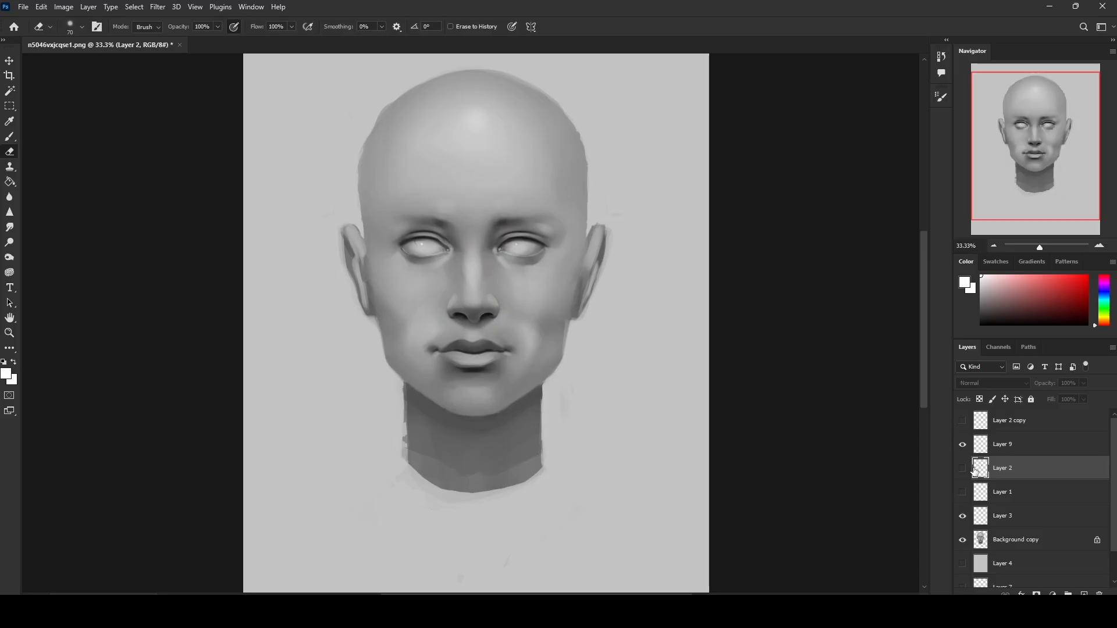
pyautogui.click(963, 469)
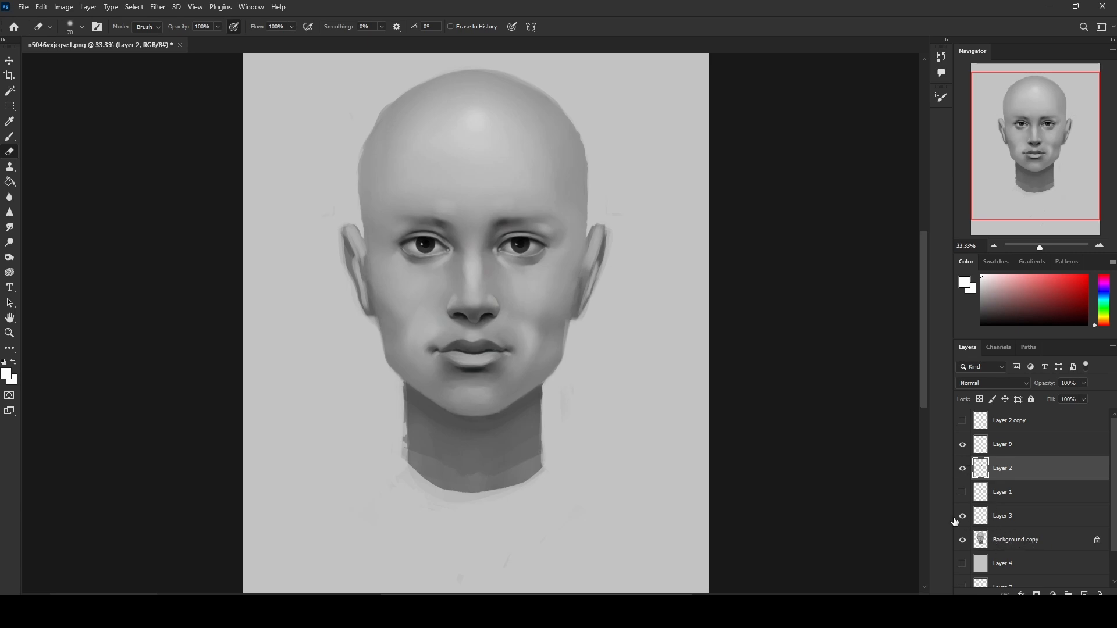
# Step: Hide Layers 2 and 9 and make Background copy the active layer
pyautogui.click(964, 469)
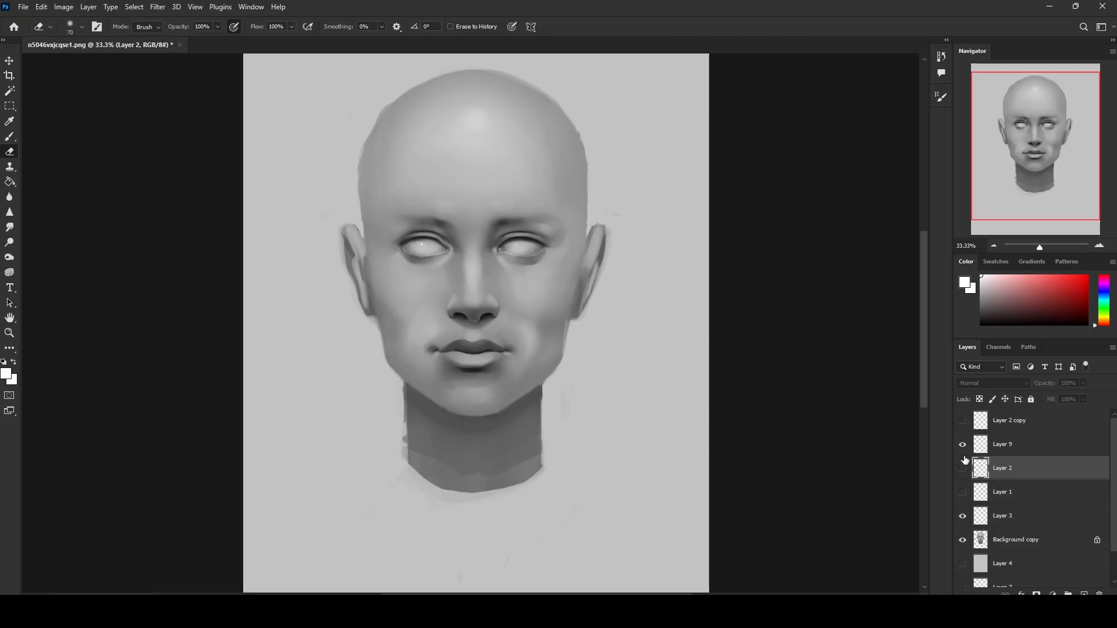
pyautogui.click(963, 446)
pyautogui.click(1037, 539)
pyautogui.press('z')
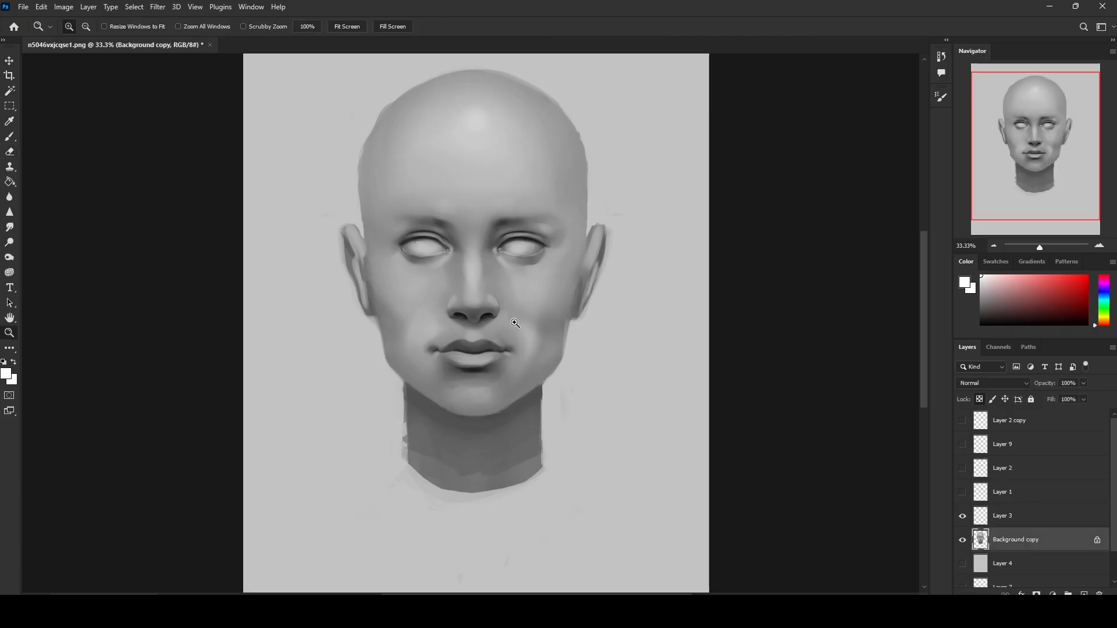
# Step: Retouch the white of the viewer's left eye under the upper lid with sampled greys, blending with Smudge at 10% strength
pyautogui.moveTo(370, 198); pyautogui.dragTo(618, 315)
pyautogui.press('b')
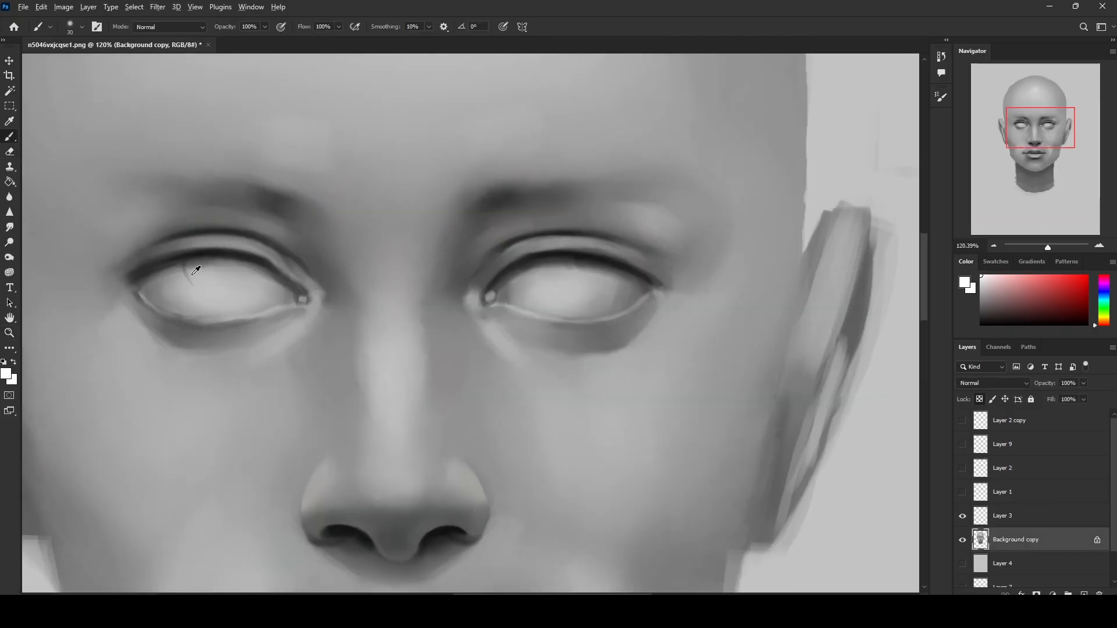
pyautogui.keyDown('alt'); pyautogui.click(194, 273); pyautogui.keyUp('alt')
pyautogui.keyDown('alt'); pyautogui.click(189, 269); pyautogui.keyUp('alt')
pyautogui.keyDown('alt'); pyautogui.click(189, 266); pyautogui.keyUp('alt')
pyautogui.keyDown('alt'); pyautogui.click(177, 274); pyautogui.keyUp('alt')
pyautogui.click(10, 228)
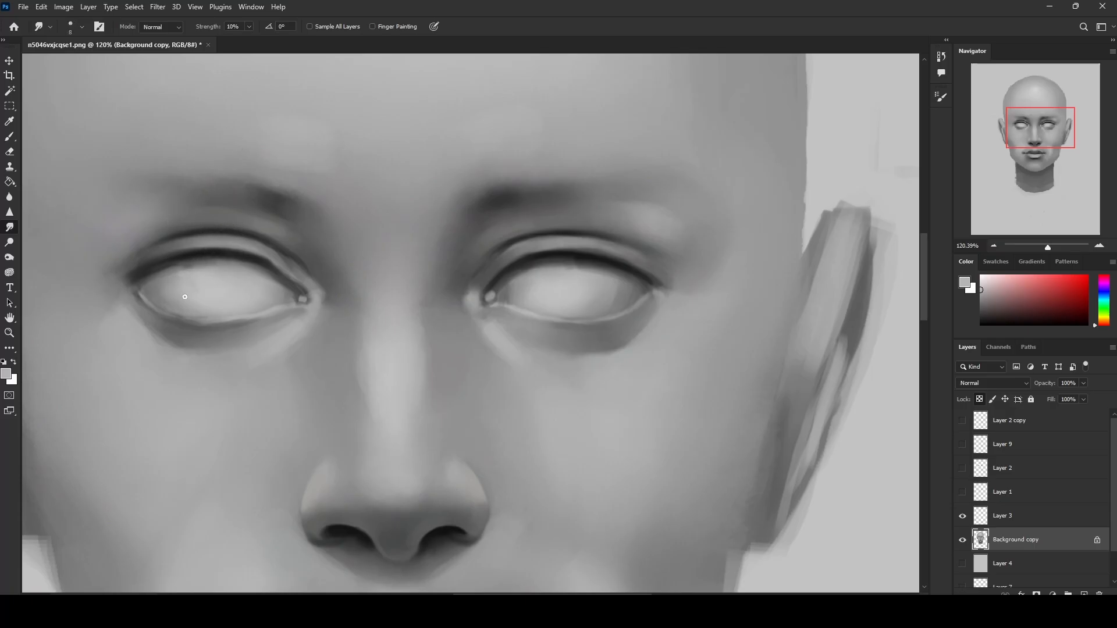
pyautogui.hotkey('ctrl', '0')
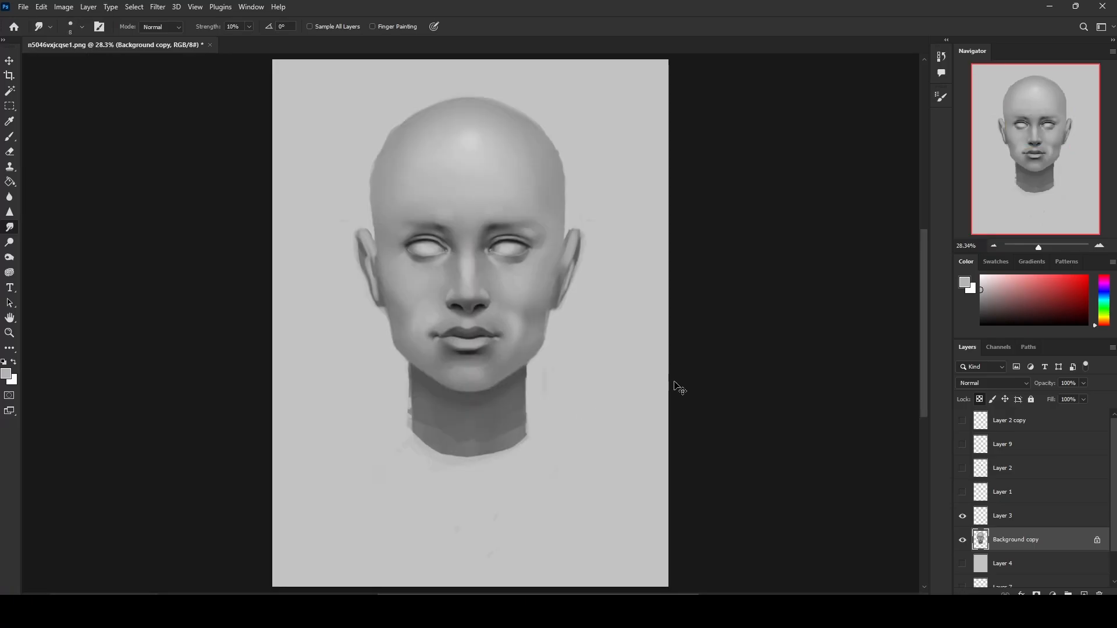
# Step: Show Layers 2 and 9, hide Layers 1 and 3, and merge Layer 9 down into Layer 2
pyautogui.click(962, 492)
pyautogui.click(962, 469)
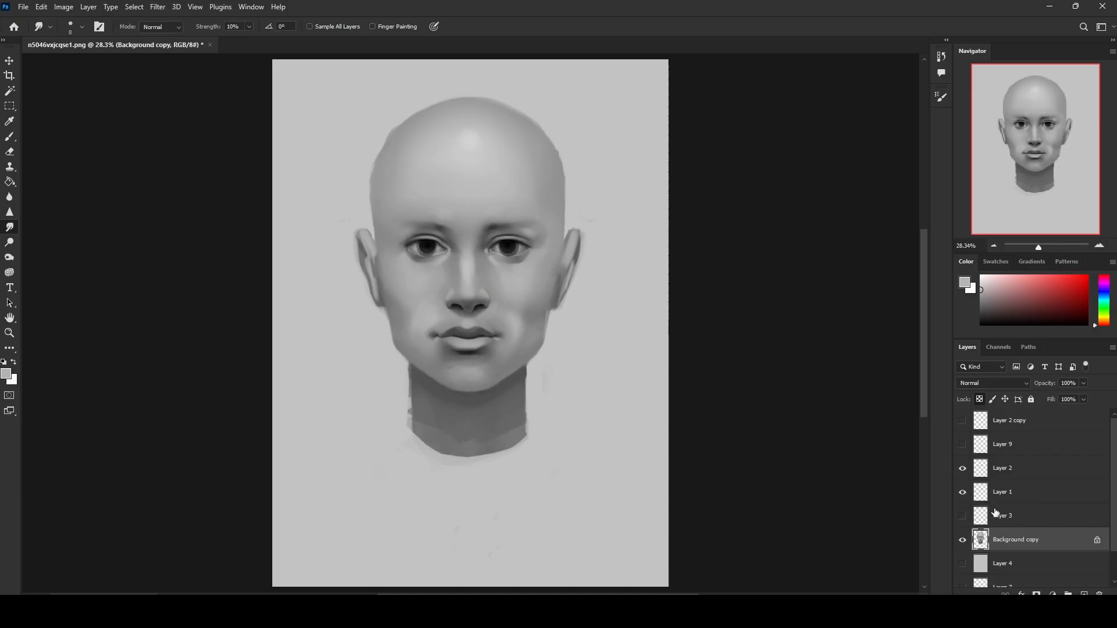
pyautogui.click(962, 492)
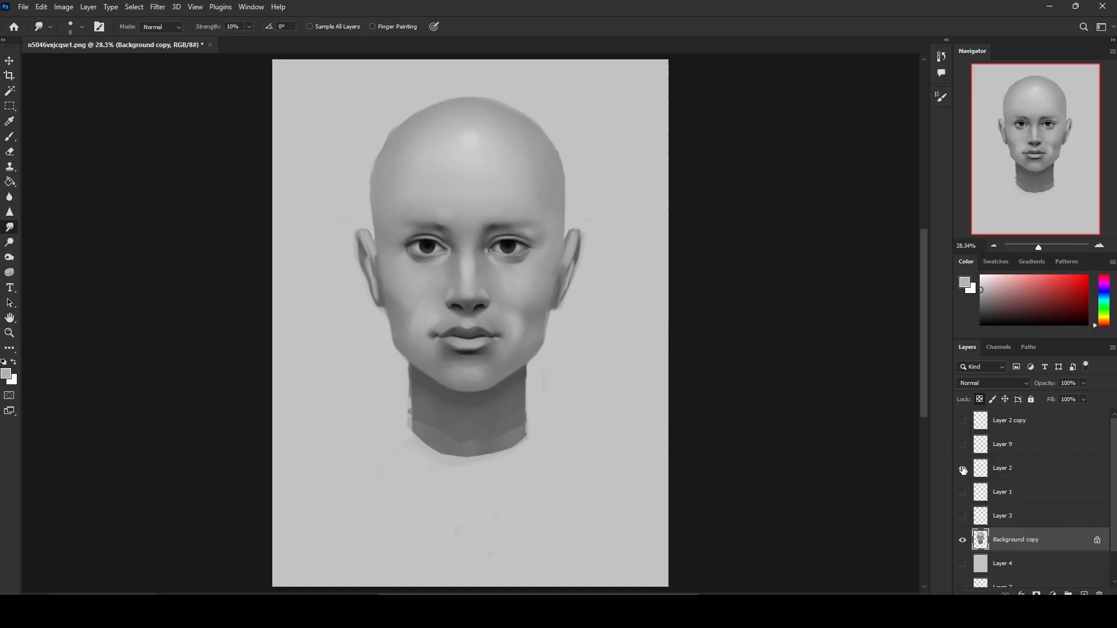
pyautogui.rightClick(1012, 441)
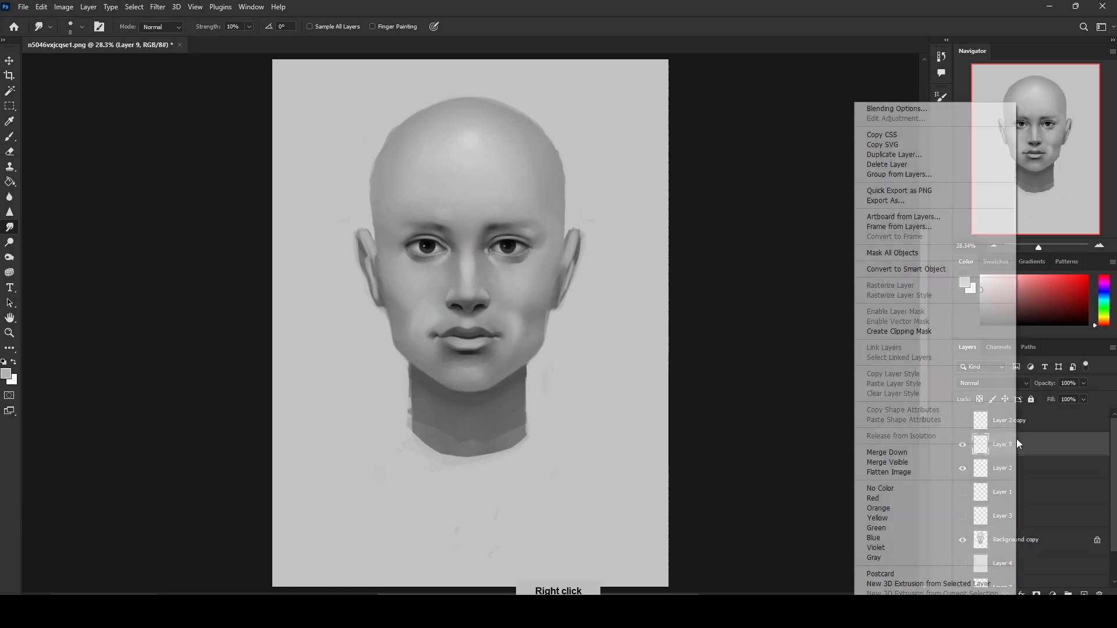
pyautogui.click(964, 452)
pyautogui.click(963, 447)
pyautogui.click(962, 447)
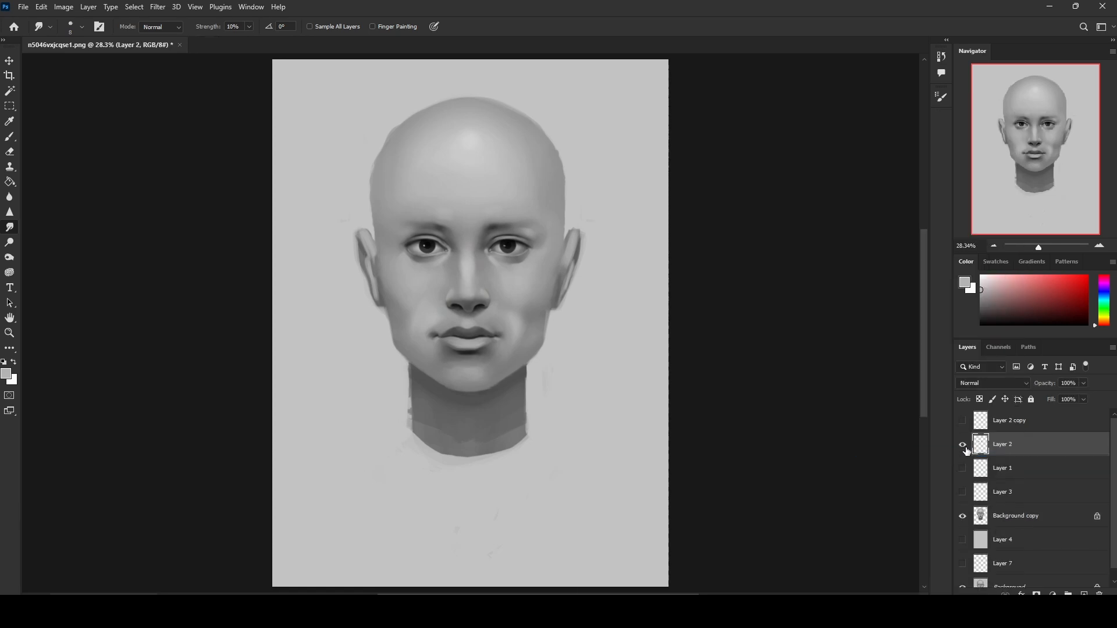
# Step: Move Layer 2 directly above Background copy and merge it down into that layer
pyautogui.moveTo(1011, 452); pyautogui.dragTo(1024, 494)
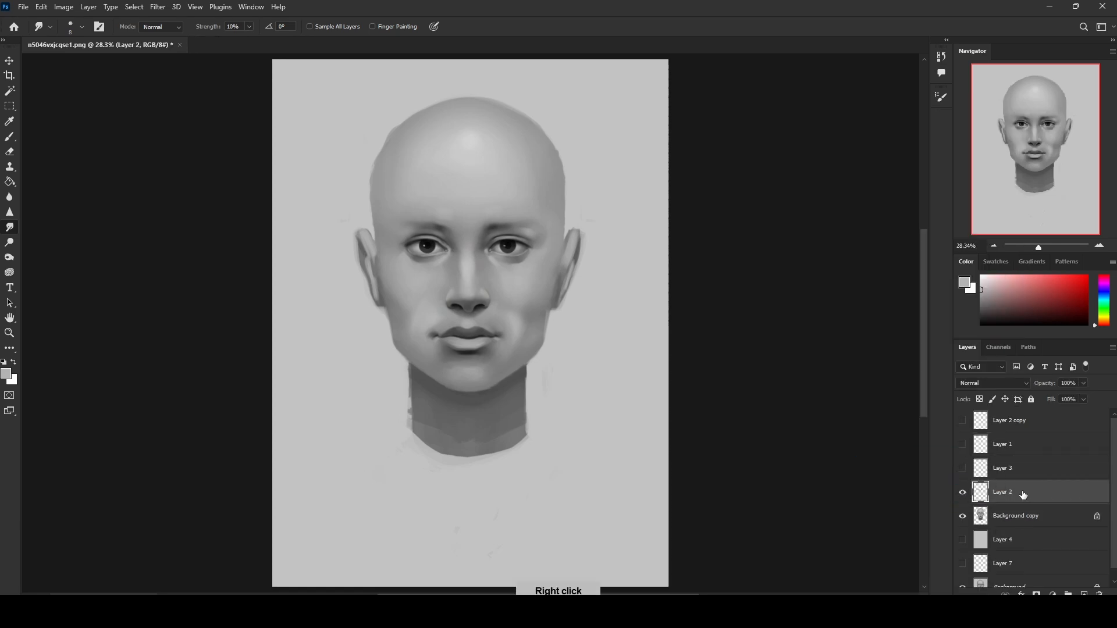
pyautogui.rightClick(1024, 493)
pyautogui.click(947, 453)
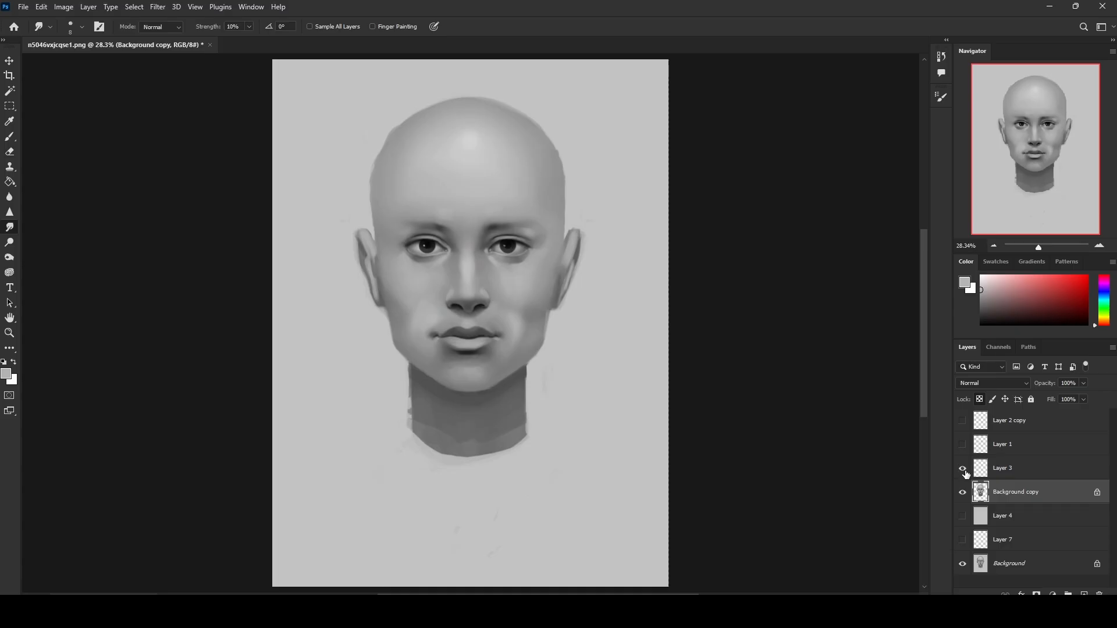
# Step: Delete the leftover layers Layer 3, Layer 1 and Layer 2 copy
pyautogui.click(1012, 474)
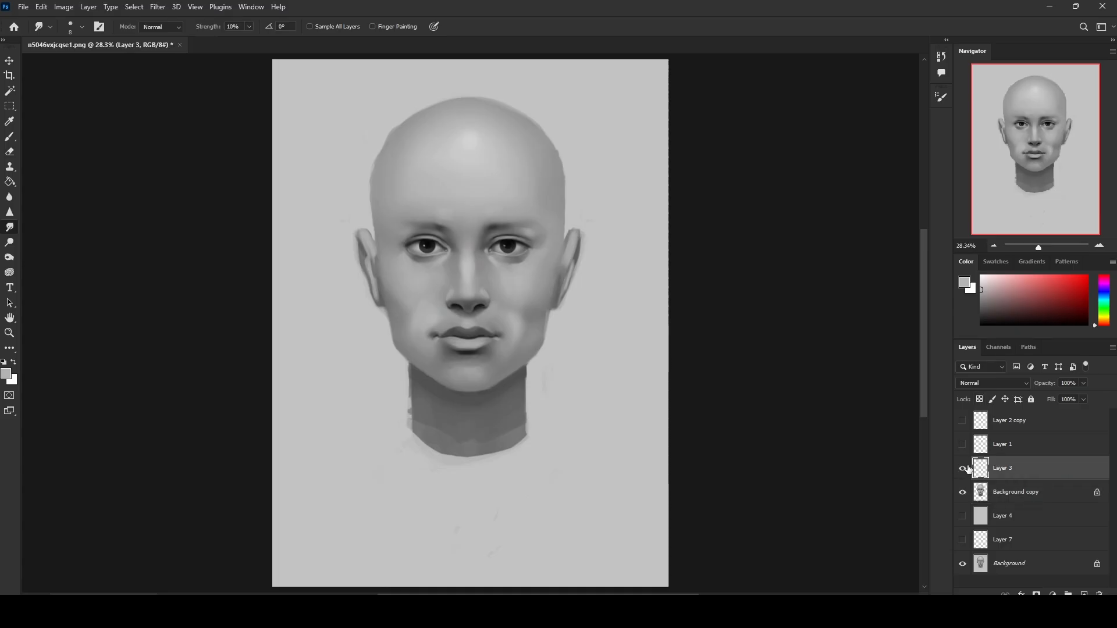
pyautogui.click(962, 469)
pyautogui.moveTo(1014, 476); pyautogui.dragTo(1098, 591)
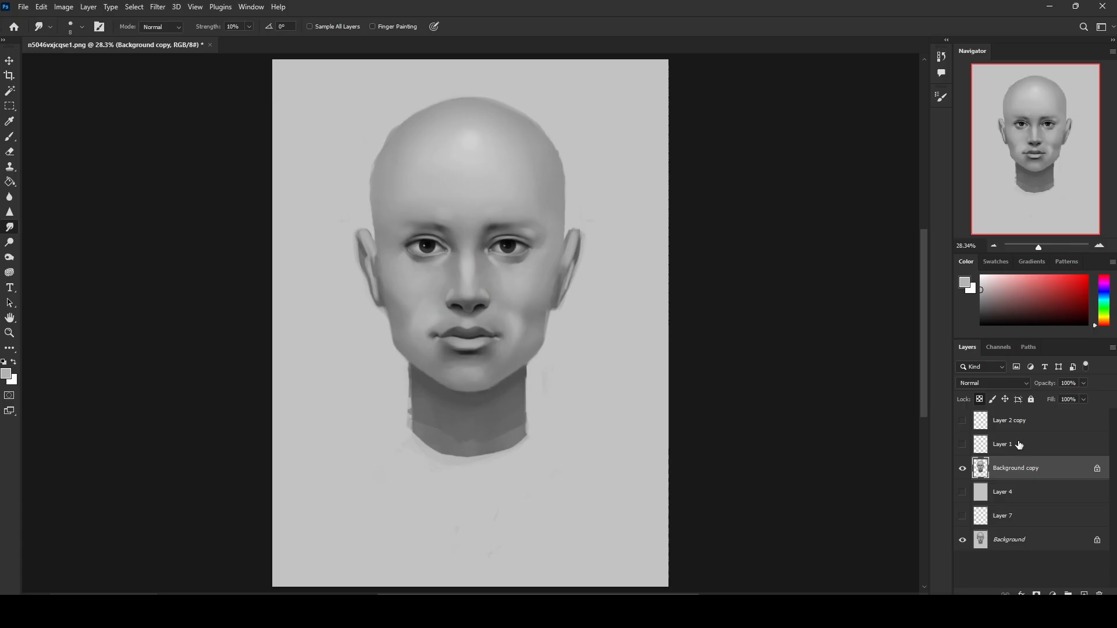
pyautogui.moveTo(1023, 456); pyautogui.dragTo(1098, 592)
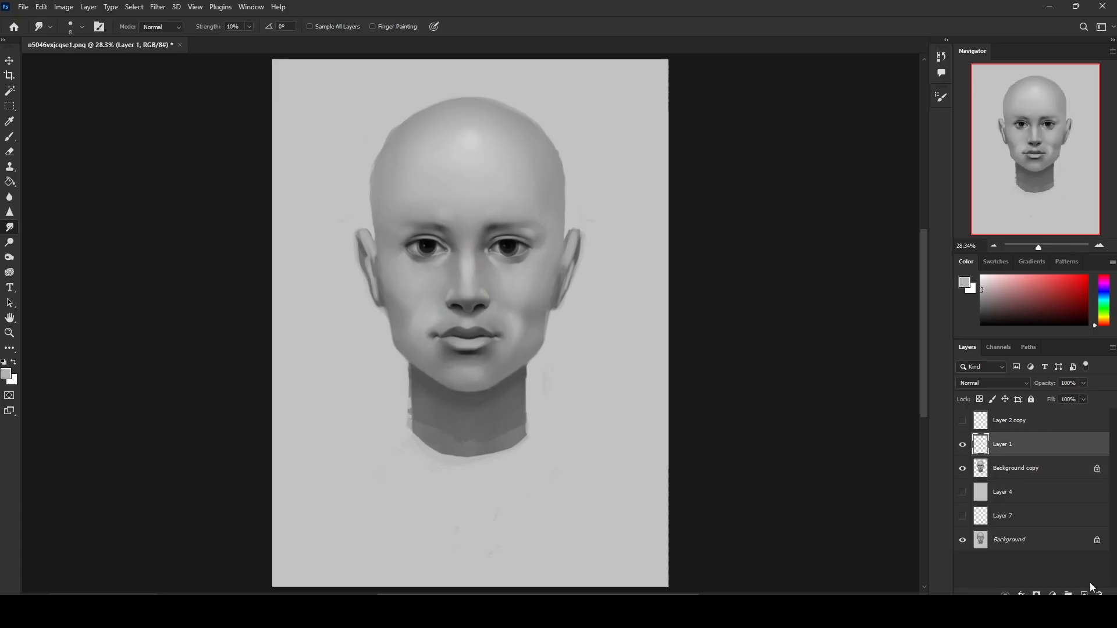
pyautogui.click(962, 420)
pyautogui.click(1010, 421)
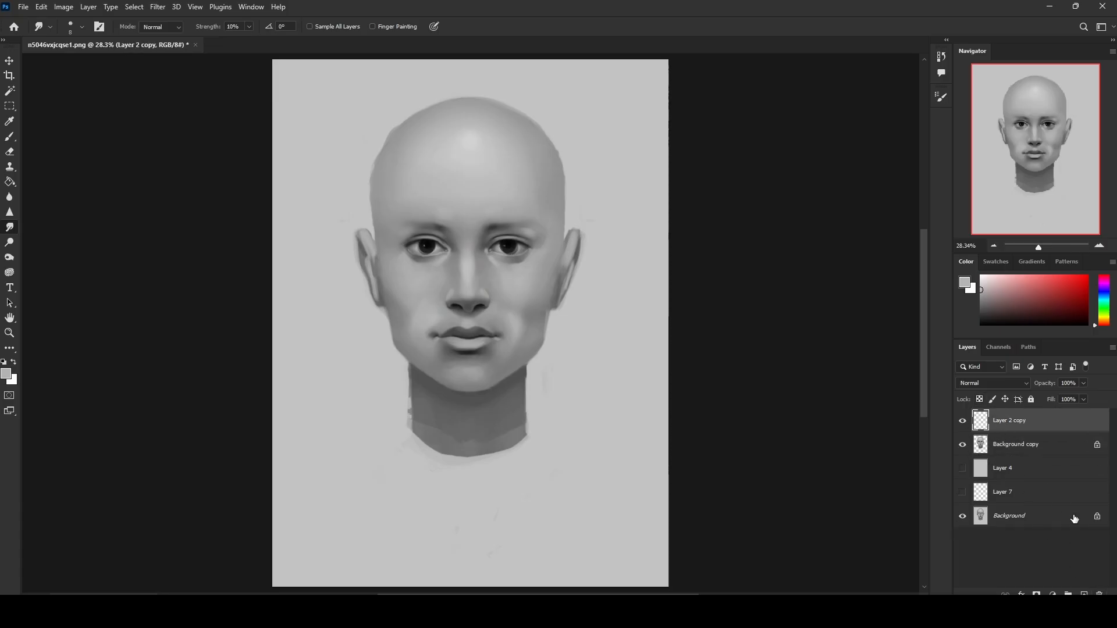
pyautogui.press('Delete')
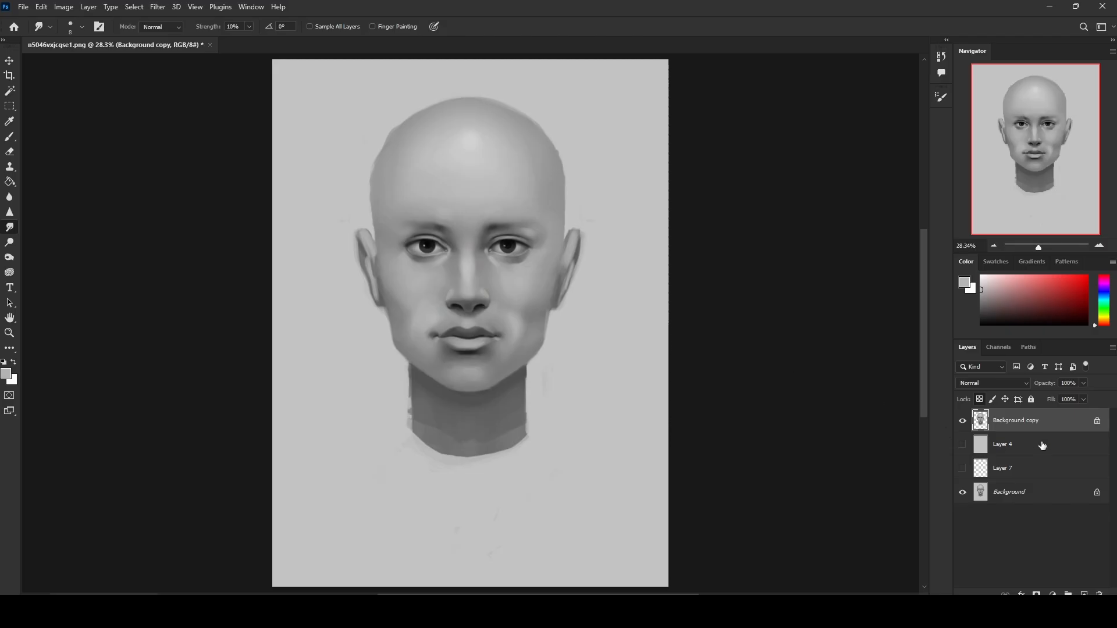
# Step: Add a layer above Background copy and paint the viewer's right eyebrow in black with a 45 px dry-oil brush
pyautogui.press('b')
pyautogui.rightClick(535, 255)
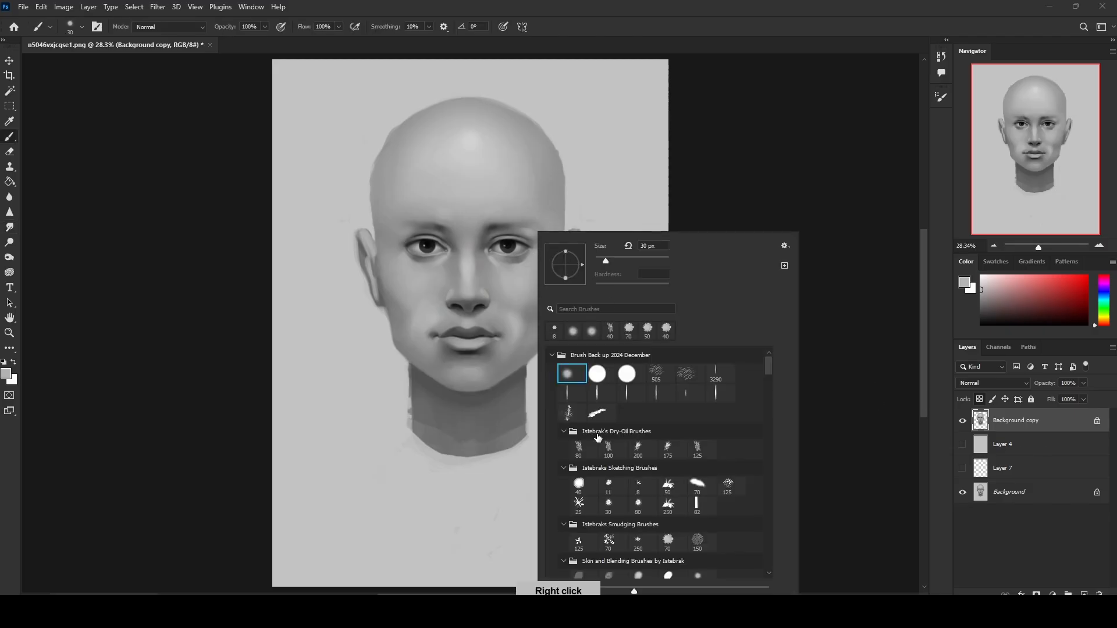
pyautogui.click(582, 451)
pyautogui.click(887, 253)
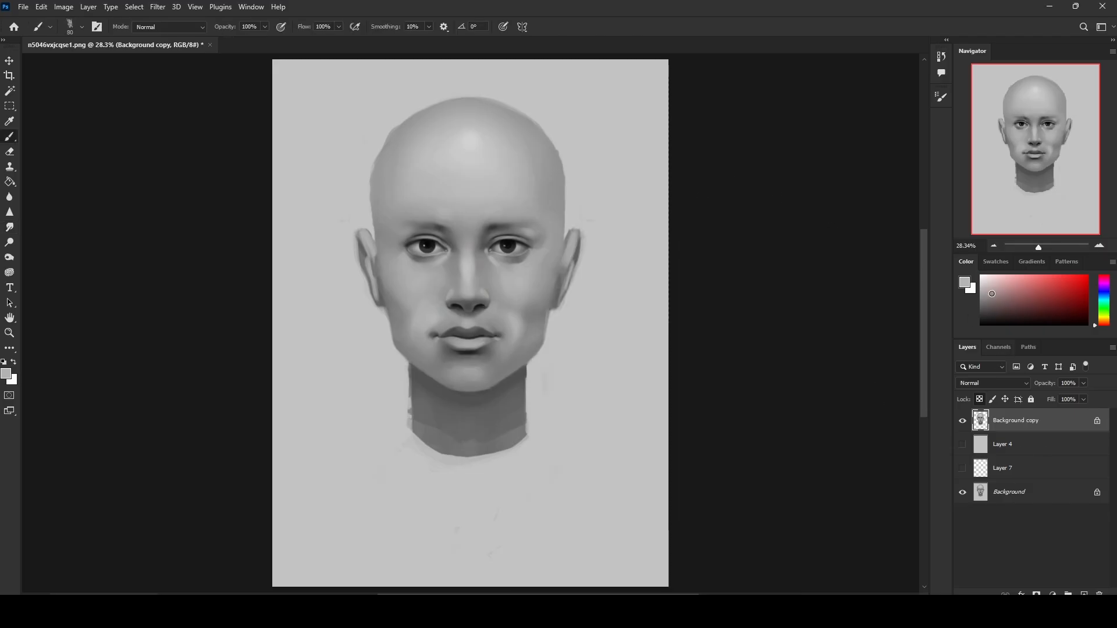
pyautogui.click(1084, 593)
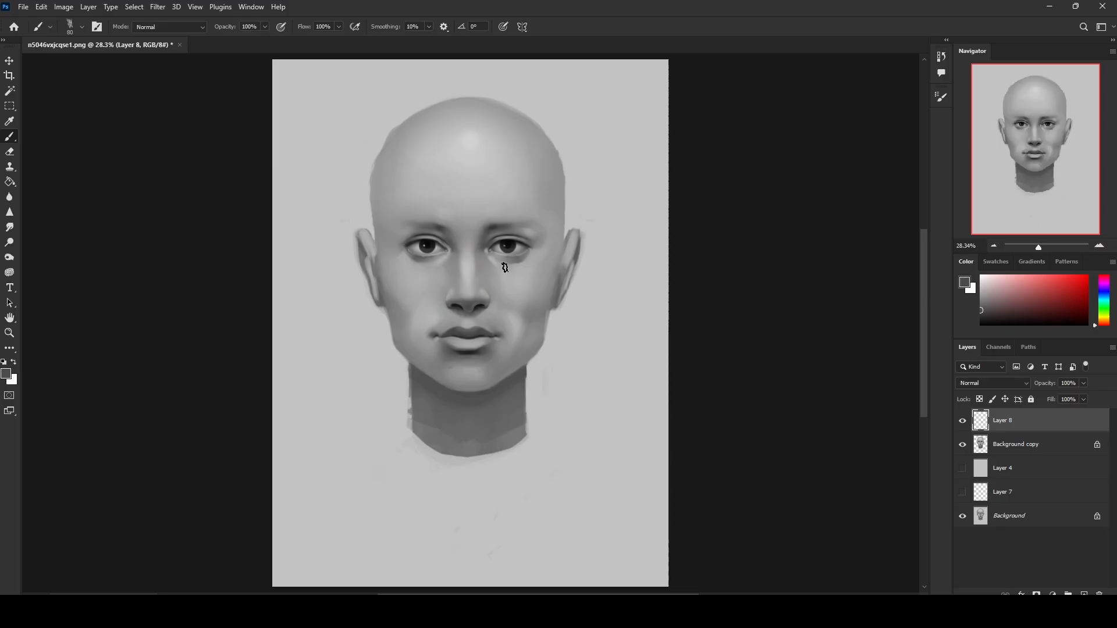
pyautogui.press('[')
pyautogui.press('[')
pyautogui.press('d')
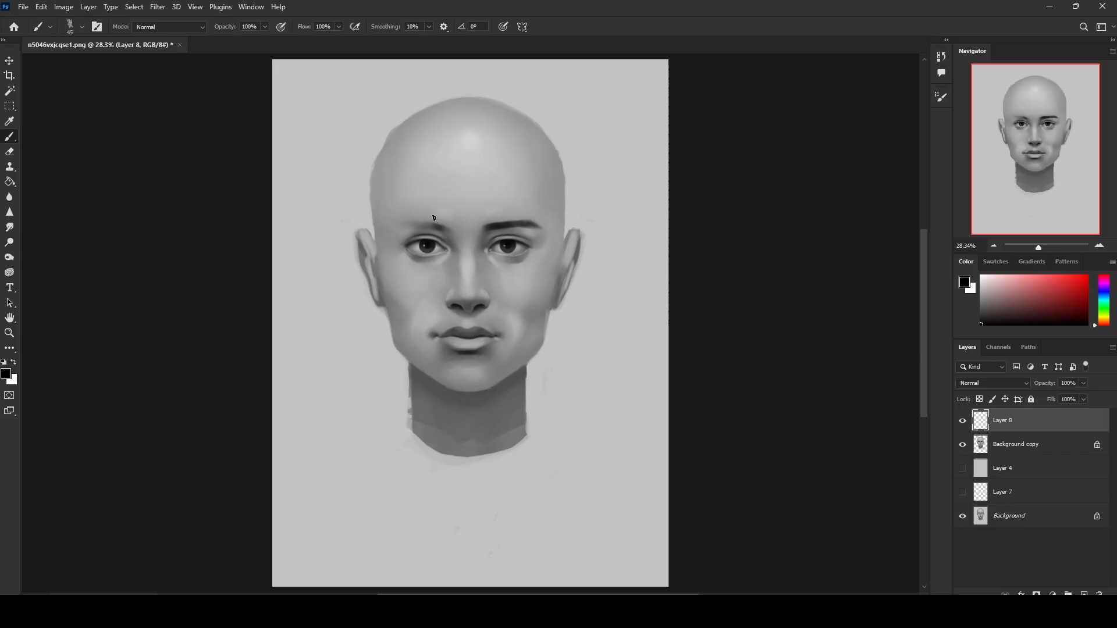
# Step: Paint the viewer's left eyebrow in black on Layer 8, darkening its inner half
pyautogui.press('z')
pyautogui.moveTo(331, 172); pyautogui.dragTo(511, 320)
pyautogui.press('b')
pyautogui.moveTo(553, 247)
pyautogui.mouseDown()
pyautogui.moveTo(414, 235)
pyautogui.moveTo(445, 233)
pyautogui.moveTo(395, 245)
pyautogui.moveTo(422, 236)
pyautogui.moveTo(378, 259)
pyautogui.mouseUp()
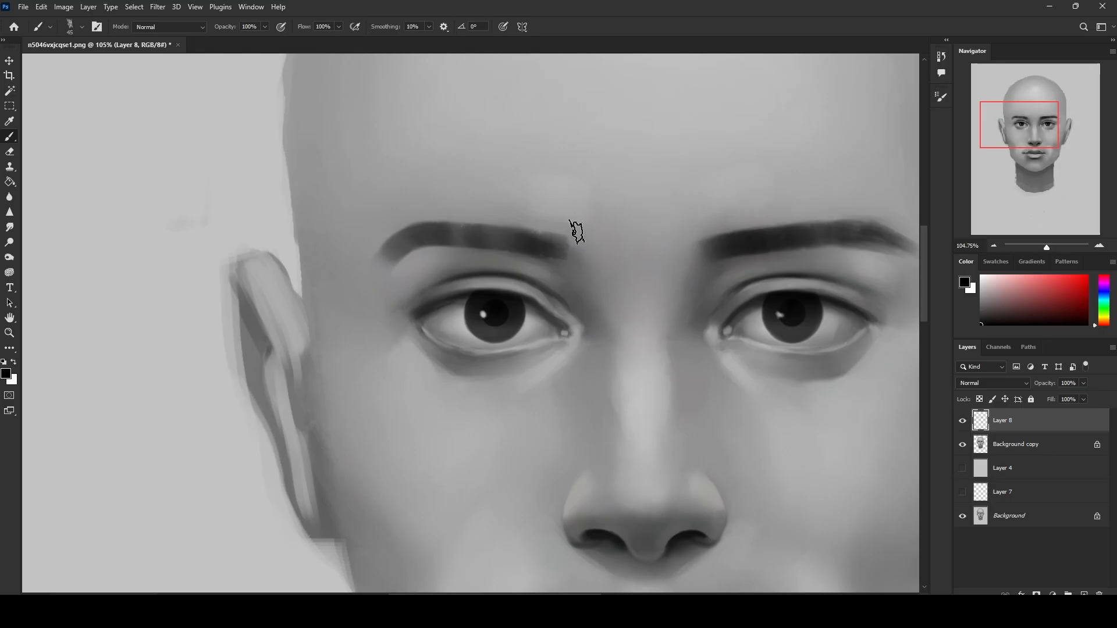
pyautogui.moveTo(464, 239)
pyautogui.mouseDown()
pyautogui.moveTo(558, 240)
pyautogui.moveTo(488, 235)
pyautogui.moveTo(587, 252)
pyautogui.moveTo(468, 232)
pyautogui.mouseUp()
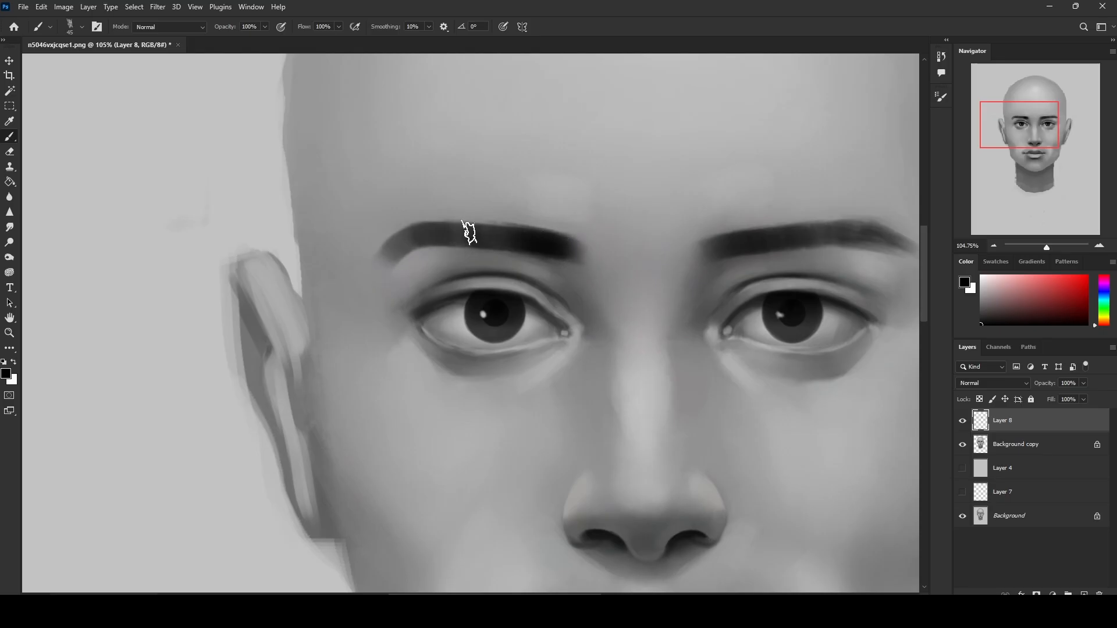
# Step: Lasso the painted left eyebrow on Layer 8, clear it and deselect
pyautogui.hotkey('ctrl', '0')
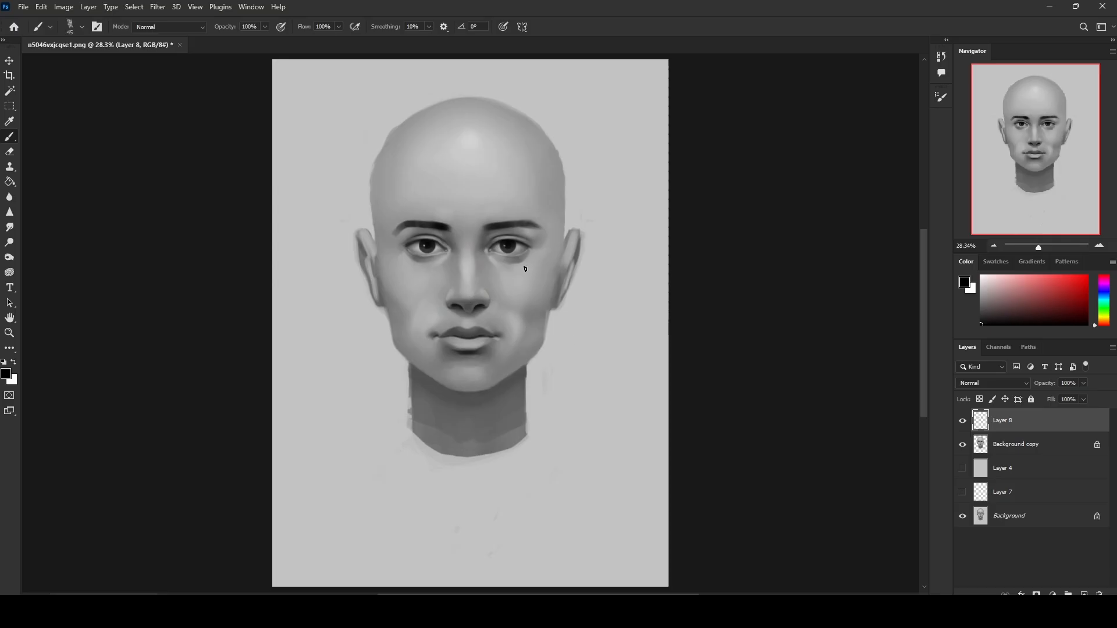
pyautogui.press('l')
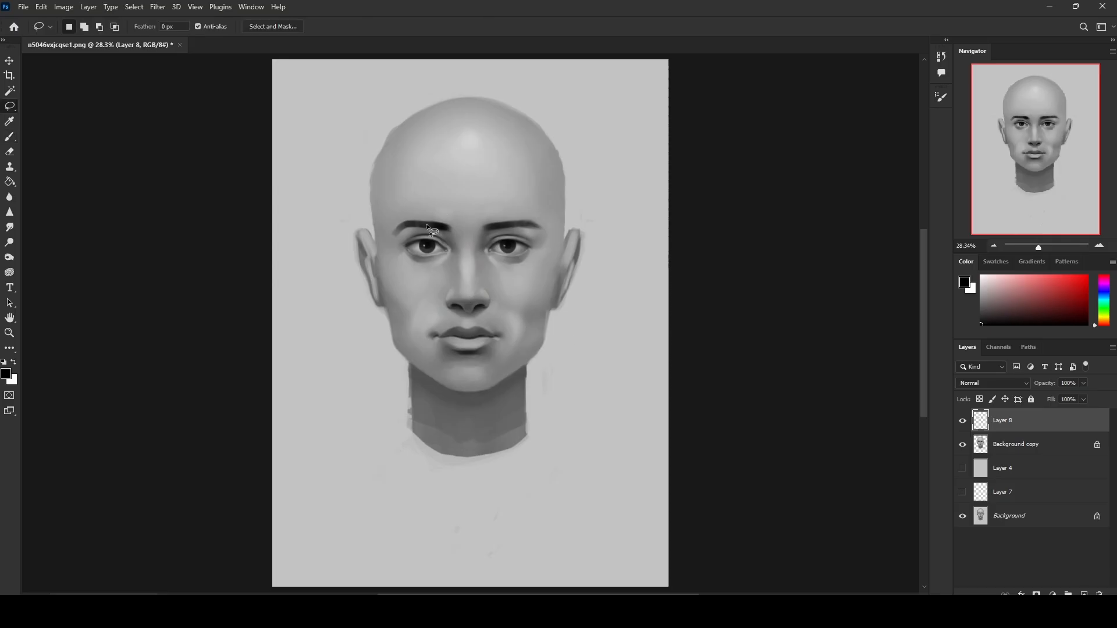
pyautogui.moveTo(451, 219)
pyautogui.mouseDown()
pyautogui.moveTo(444, 238)
pyautogui.moveTo(453, 215)
pyautogui.mouseUp()
pyautogui.rightClick(480, 236)
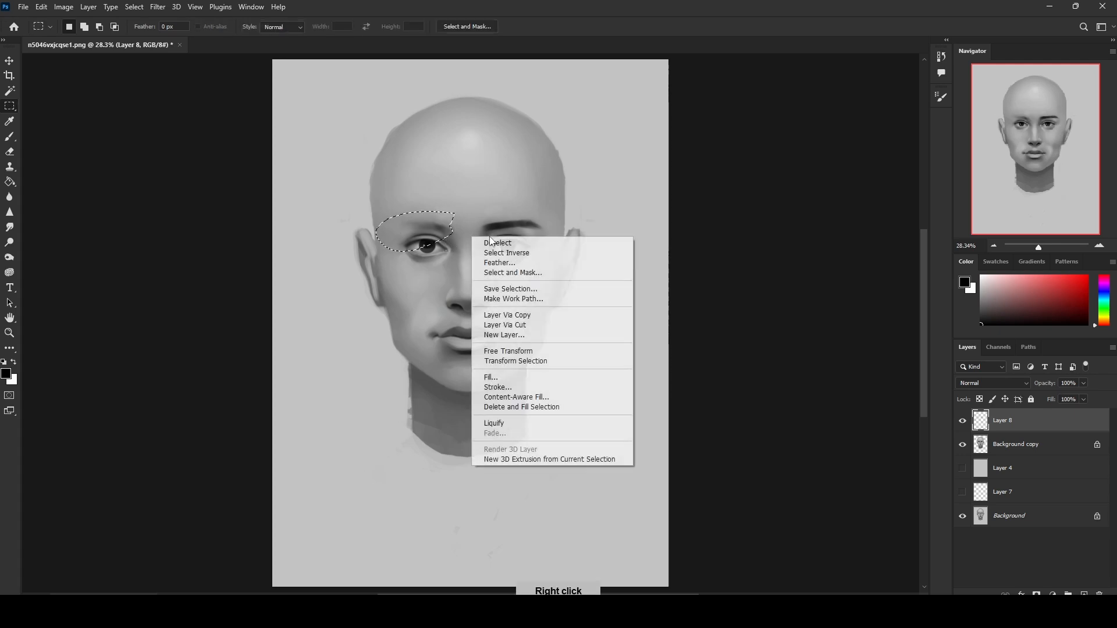
pyautogui.click(491, 239)
# Step: Repaint the viewer's left eyebrow to match the right one, trimming its edges with the Eraser
pyautogui.press('b')
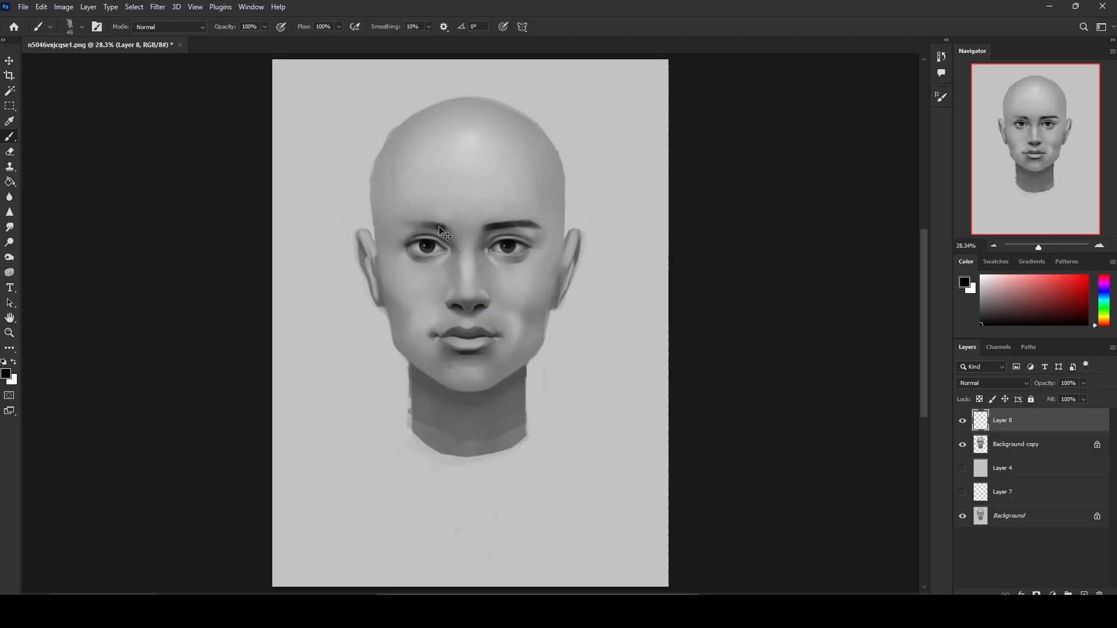
pyautogui.moveTo(439, 227); pyautogui.dragTo(404, 224)
pyautogui.press('e')
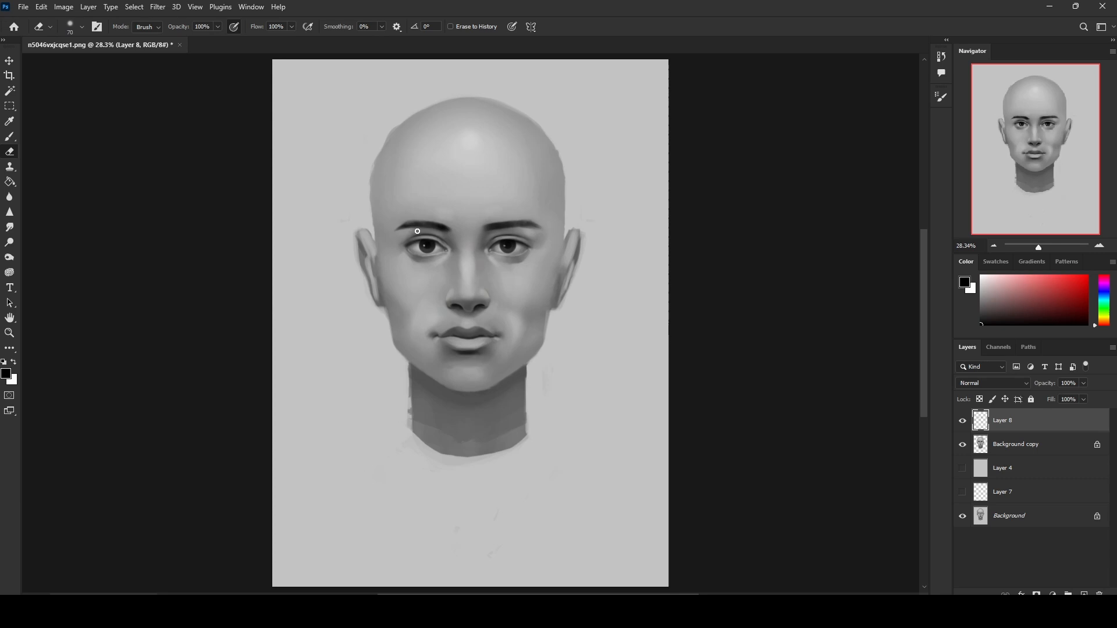
pyautogui.press('b')
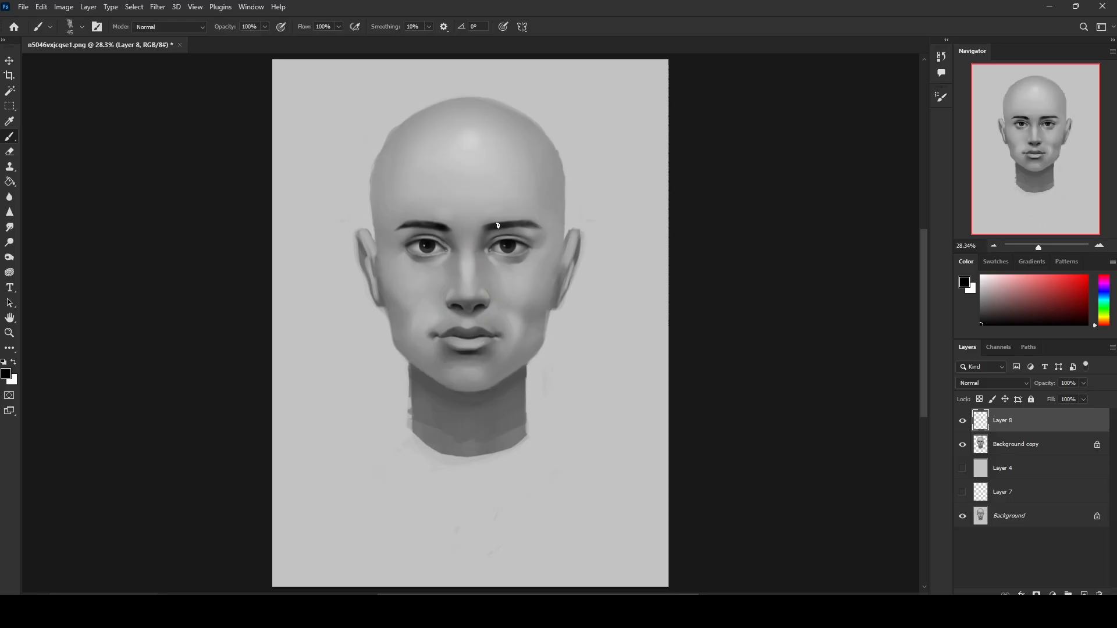
pyautogui.moveTo(444, 227); pyautogui.dragTo(449, 231)
pyautogui.press('e')
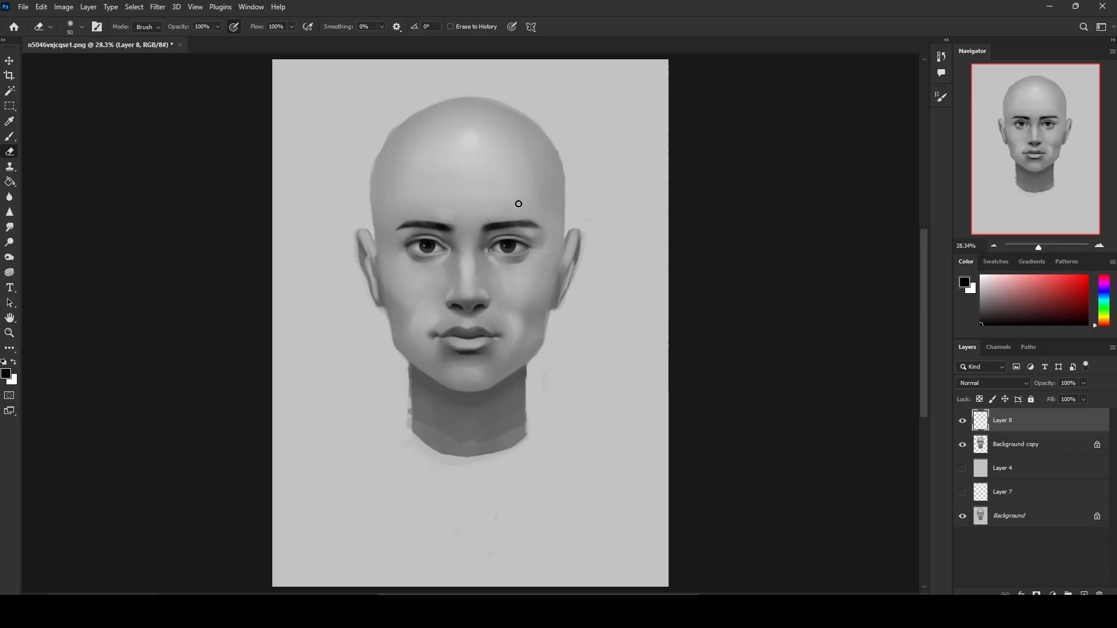
# Step: Smudge the inner ends of the eyebrows and soften their upper edges with the Eraser at 300 and 175 px
pyautogui.click(10, 227)
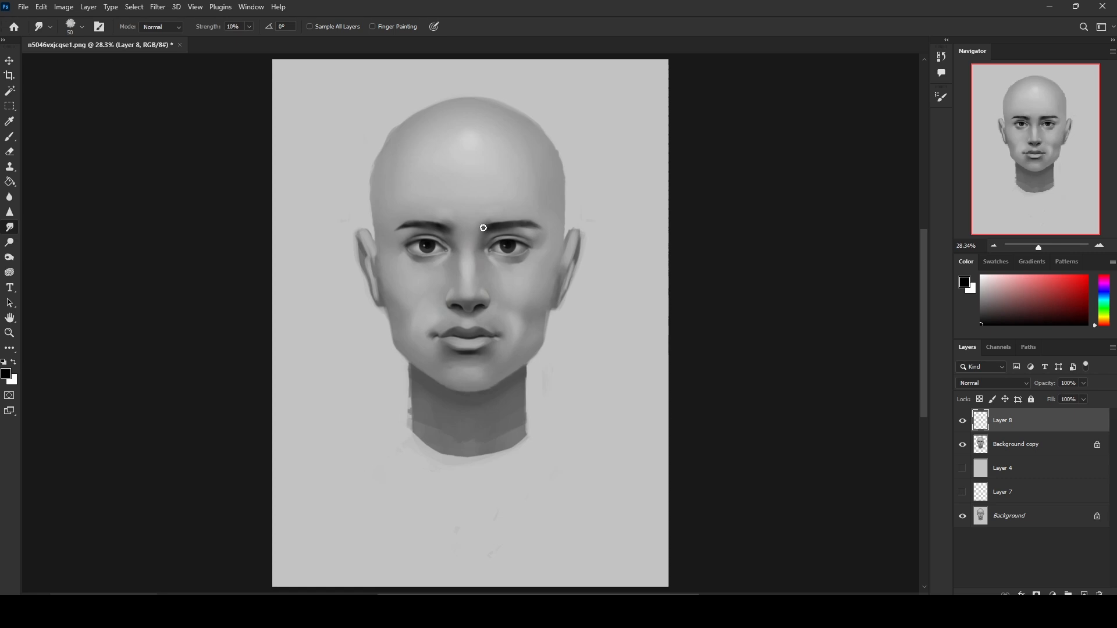
pyautogui.press('e')
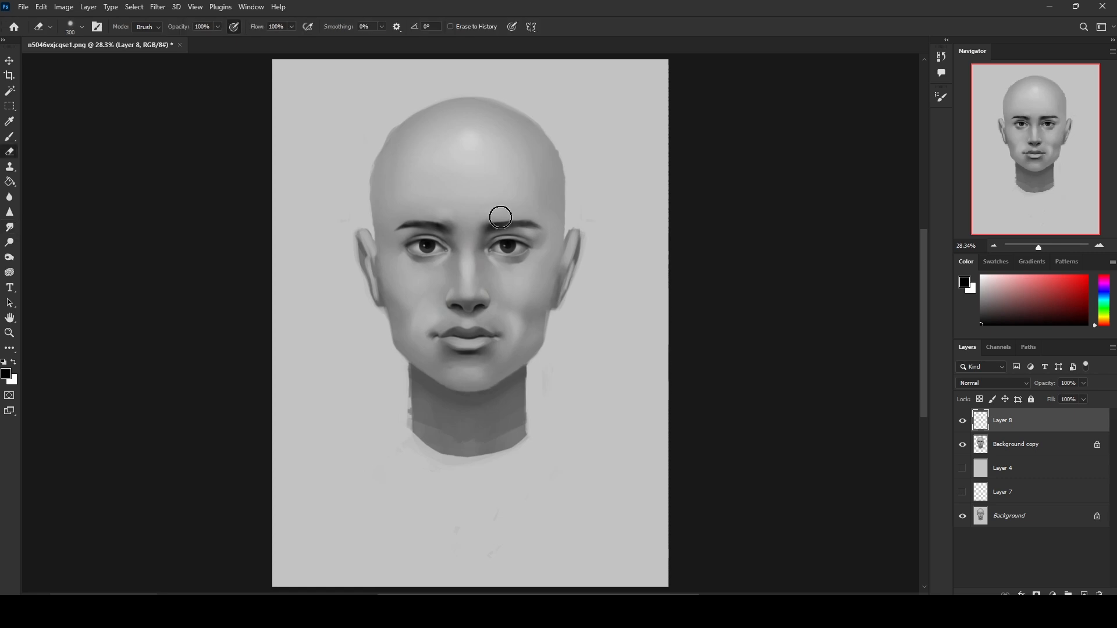
pyautogui.press('[')
pyautogui.press('[')
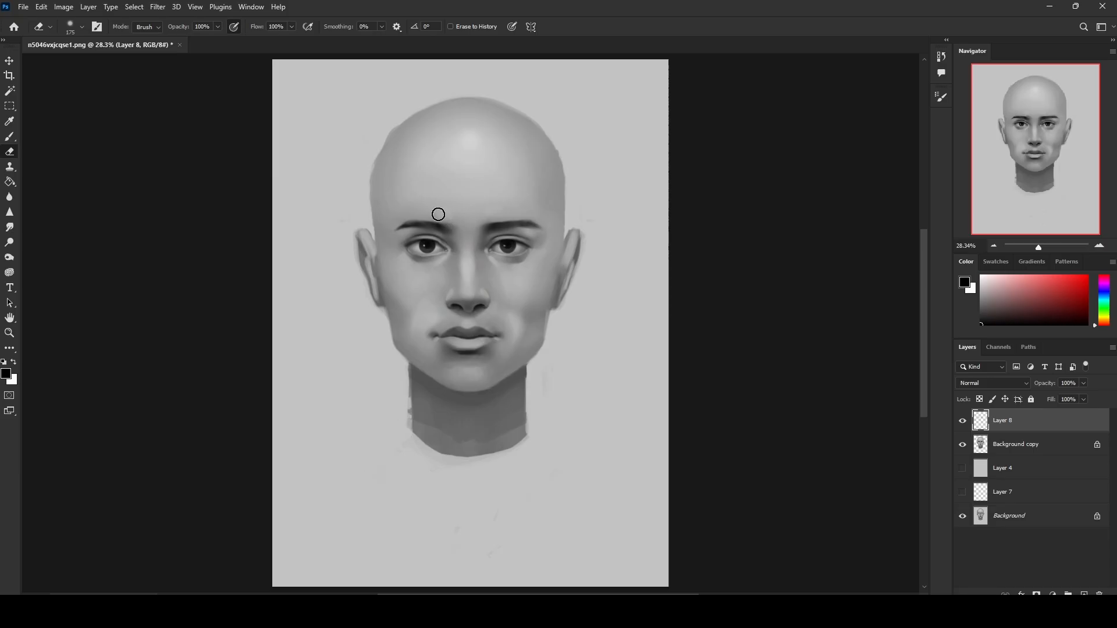
# Step: Fade the eyebrows with the Eraser enlarged to 400 px and repaint the outer part of the viewer's left eyebrow
pyautogui.press(']')
pyautogui.press(']')
pyautogui.press(']')
pyautogui.press(']')
pyautogui.press(']')
pyautogui.press(']')
pyautogui.press(']')
pyautogui.press('b')
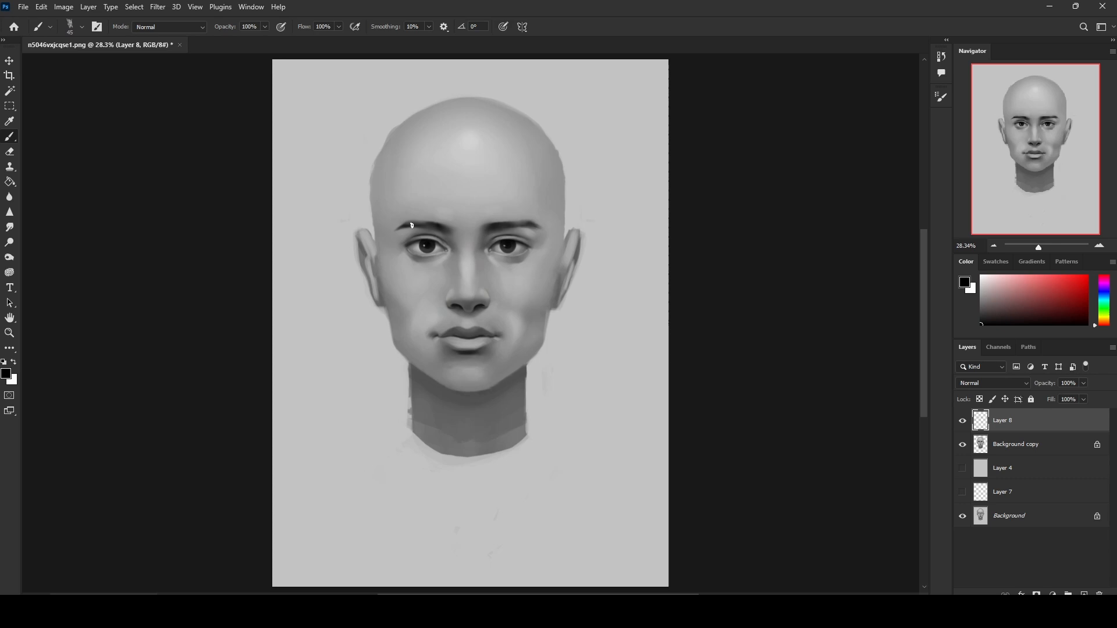
pyautogui.moveTo(412, 226); pyautogui.dragTo(408, 224)
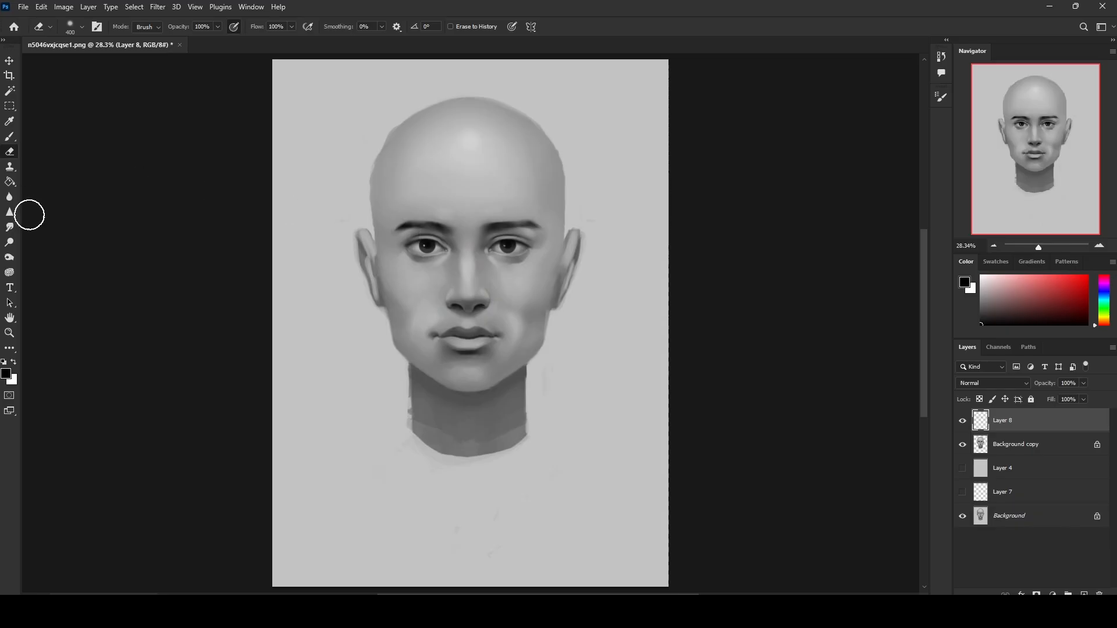
# Step: Select the soft round brush preset and enlarge it to 1000 px
pyautogui.click(9, 227)
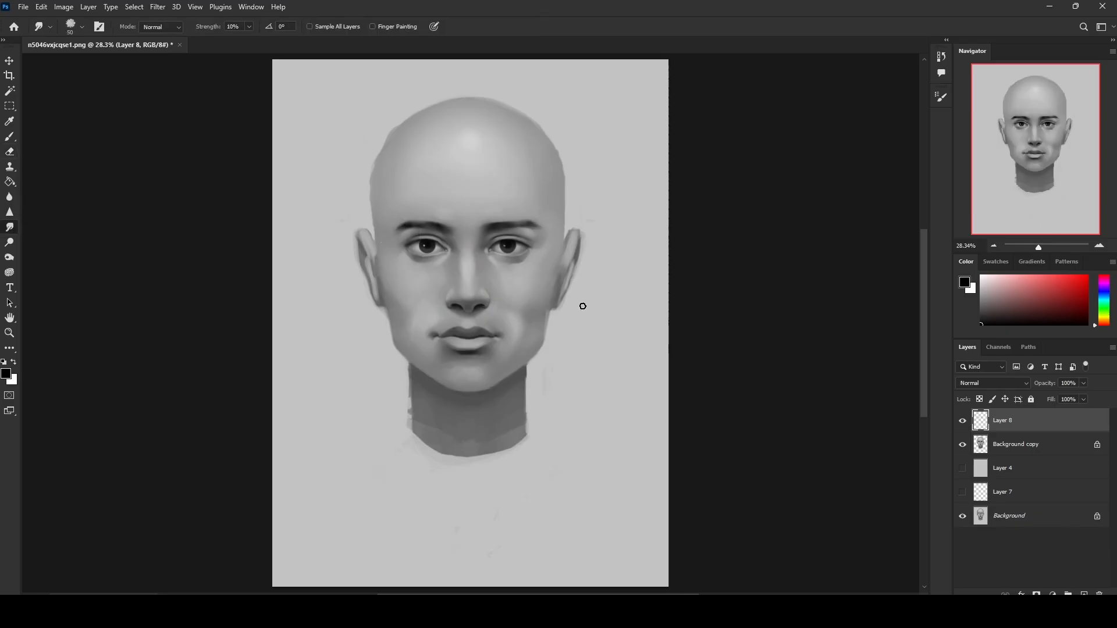
pyautogui.press('b')
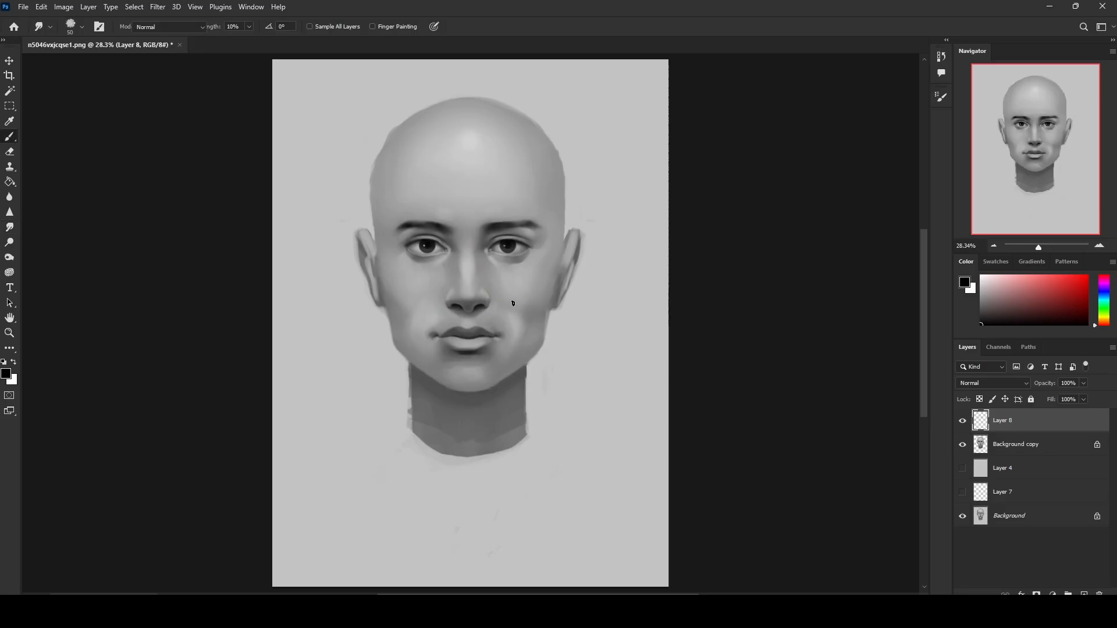
pyautogui.rightClick(535, 265)
pyautogui.click(581, 372)
pyautogui.click(802, 152)
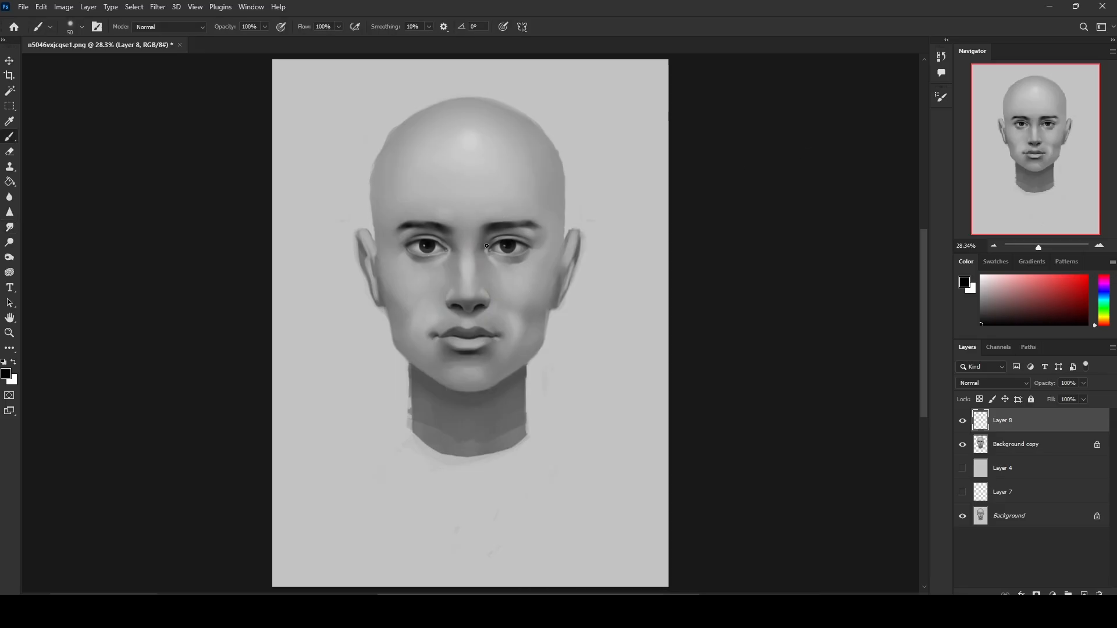
pyautogui.press(']')
pyautogui.press(']')
pyautogui.press(']')
pyautogui.press(']')
pyautogui.press(']')
pyautogui.press(']')
pyautogui.press(']')
pyautogui.press(']')
pyautogui.press(']')
pyautogui.press(']')
pyautogui.press(']')
pyautogui.press(']')
pyautogui.press(']')
pyautogui.press(']')
pyautogui.press(']')
pyautogui.press(']')
pyautogui.press(']')
pyautogui.press(']')
pyautogui.press(']')
pyautogui.press(']')
# Step: Add a new layer above Layer 8 and set its blend mode to Darken
pyautogui.click(1083, 593)
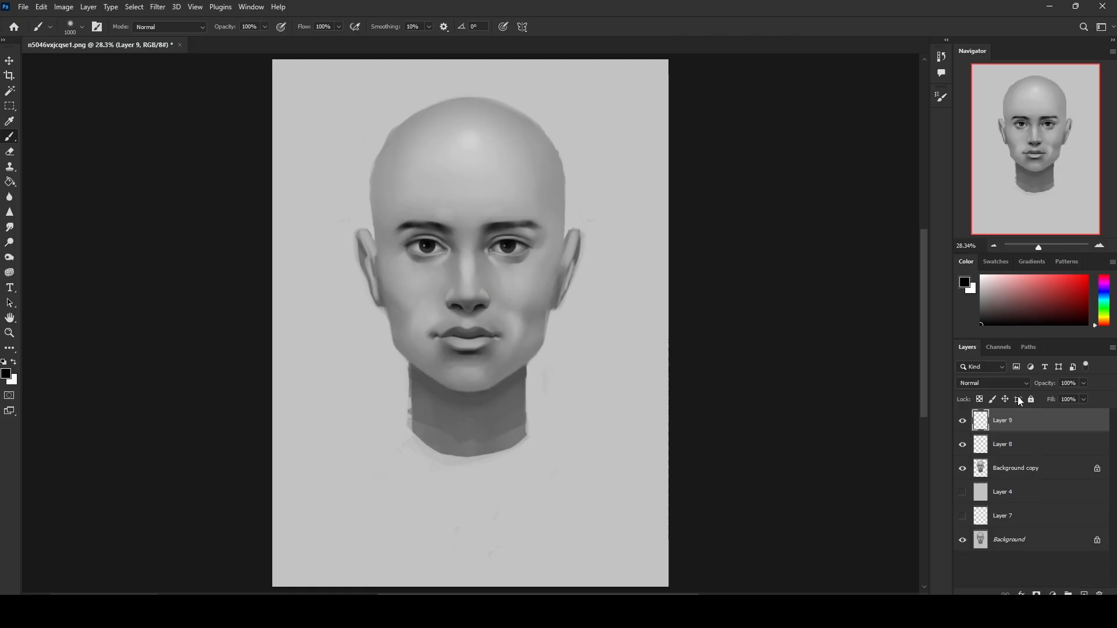
pyautogui.click(1001, 383)
pyautogui.click(969, 394)
pyautogui.click(1002, 382)
pyautogui.click(979, 345)
# Step: Lower the brush opacity to 24% and shade the face softly on Layer 9 with the brush reduced to 500 px
pyautogui.click(265, 27)
pyautogui.click(223, 43)
pyautogui.press('[')
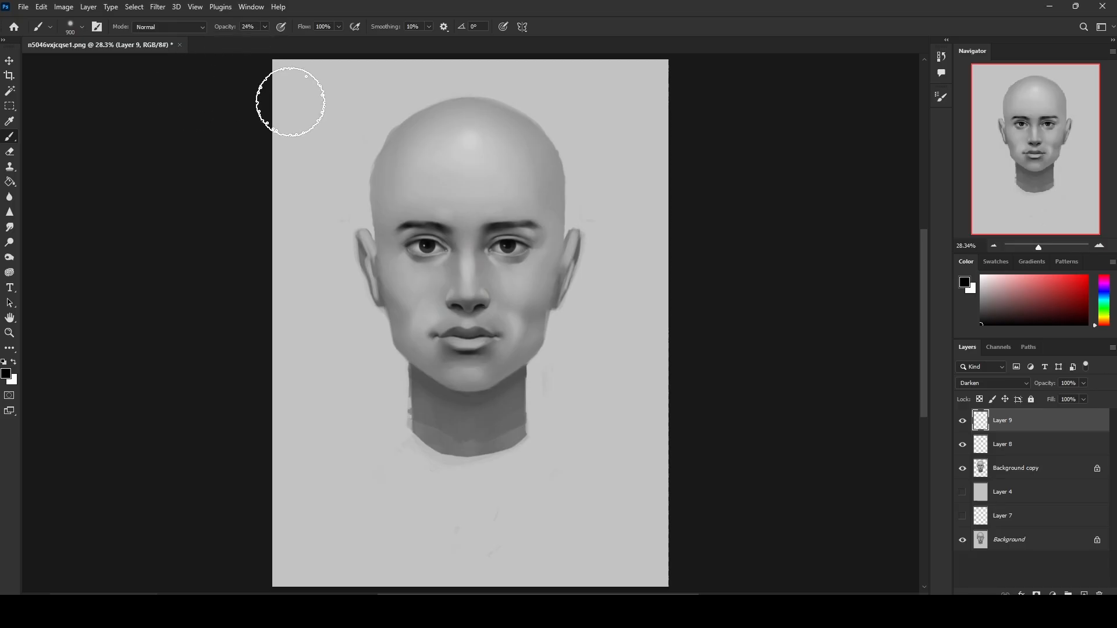
pyautogui.press('[')
pyautogui.press('[')
pyautogui.press('[')
pyautogui.press('[')
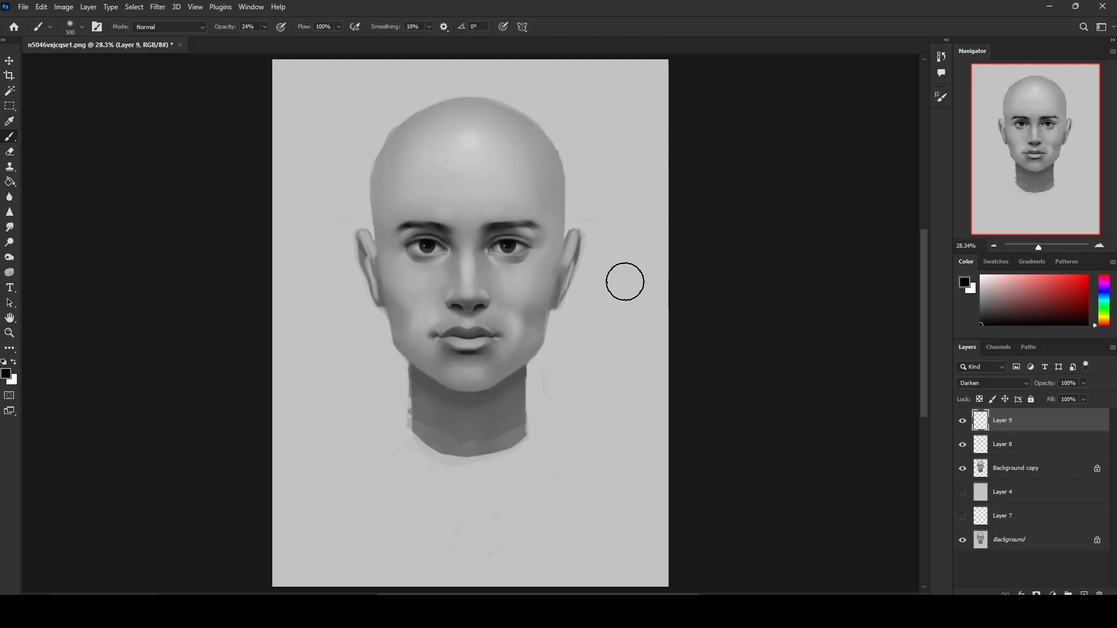
# Step: Soften the shading on Layer 9 with the Eraser enlarged to 500 px
pyautogui.press('e')
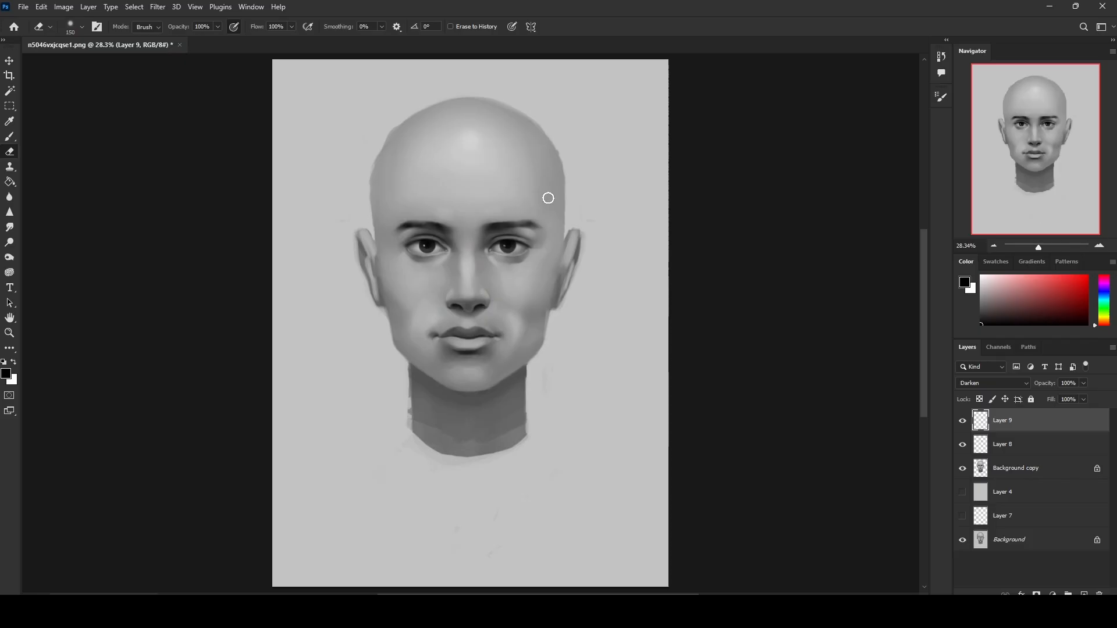
pyautogui.press('[')
pyautogui.press(']')
pyautogui.press(']')
pyautogui.press(']')
pyautogui.press(']')
# Step: Compare the portrait with Layer 9 and Layer 8 hidden and shown, leaving both layers visible
pyautogui.click(962, 422)
pyautogui.click(961, 423)
pyautogui.click(961, 423)
pyautogui.click(962, 423)
pyautogui.click(963, 445)
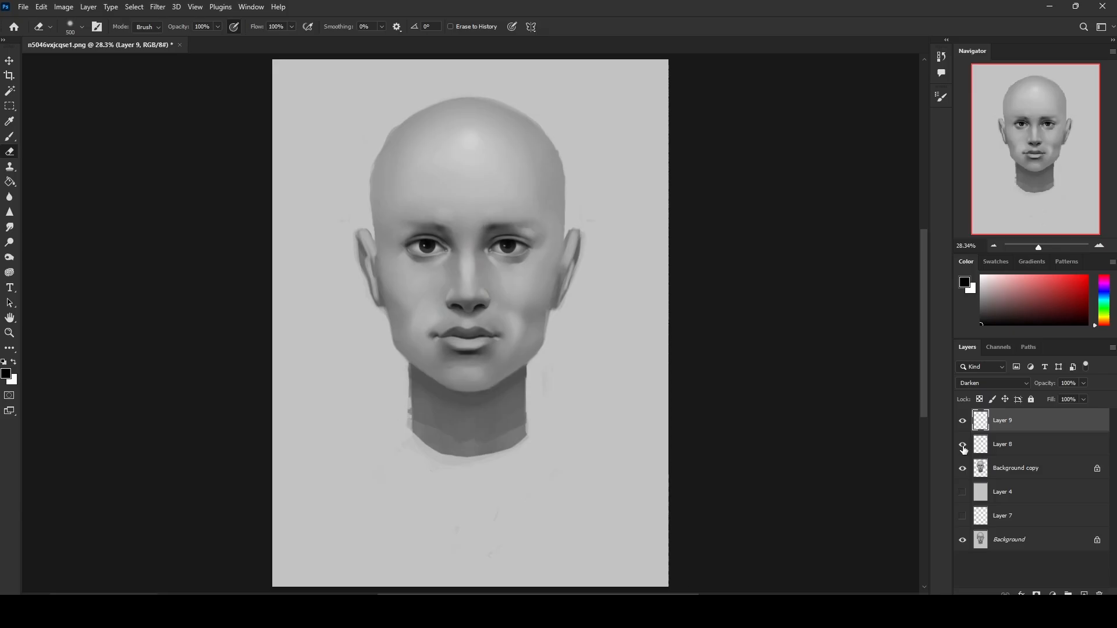
pyautogui.click(963, 447)
pyautogui.click(963, 447)
pyautogui.click(963, 447)
pyautogui.click(964, 447)
pyautogui.click(965, 446)
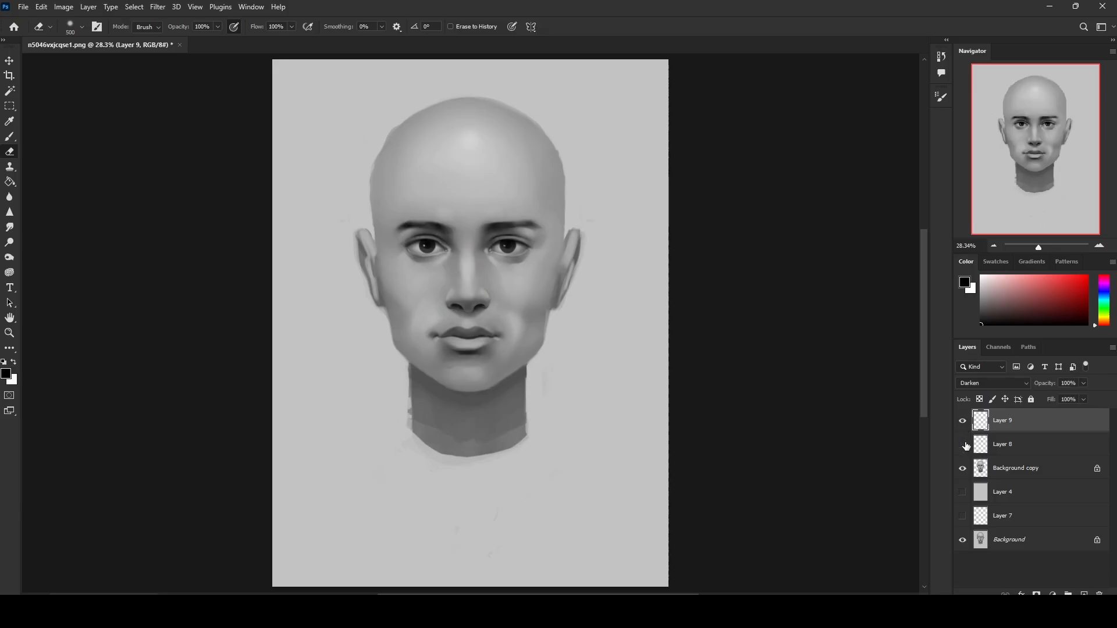
pyautogui.click(962, 422)
pyautogui.click(964, 446)
pyautogui.click(963, 424)
# Step: Fade the Layer 9 shading with the Eraser at 1000 and 900 px and compare the layer hidden and shown
pyautogui.press('[')
pyautogui.press(']')
pyautogui.press(']')
pyautogui.press(']')
pyautogui.press(']')
pyautogui.press(']')
pyautogui.press(']')
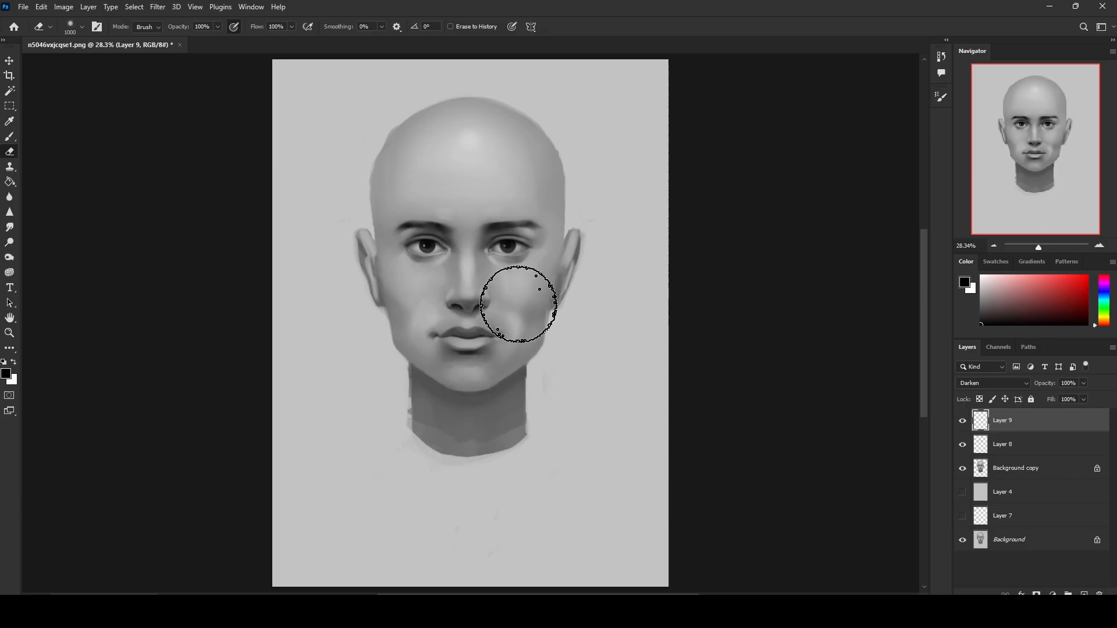
pyautogui.press('[')
pyautogui.click(963, 422)
pyautogui.click(963, 421)
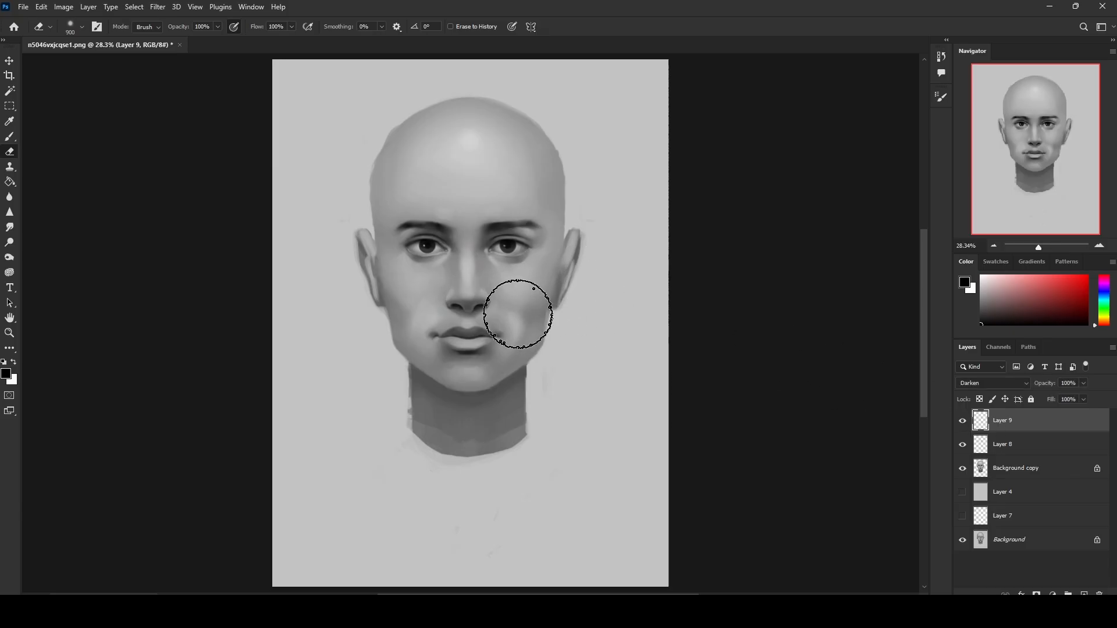
# Step: Shade below the cheekbone on the viewer's right with the 80 px brush from Istebrak's Dry-Oil Brushes
pyautogui.press('b')
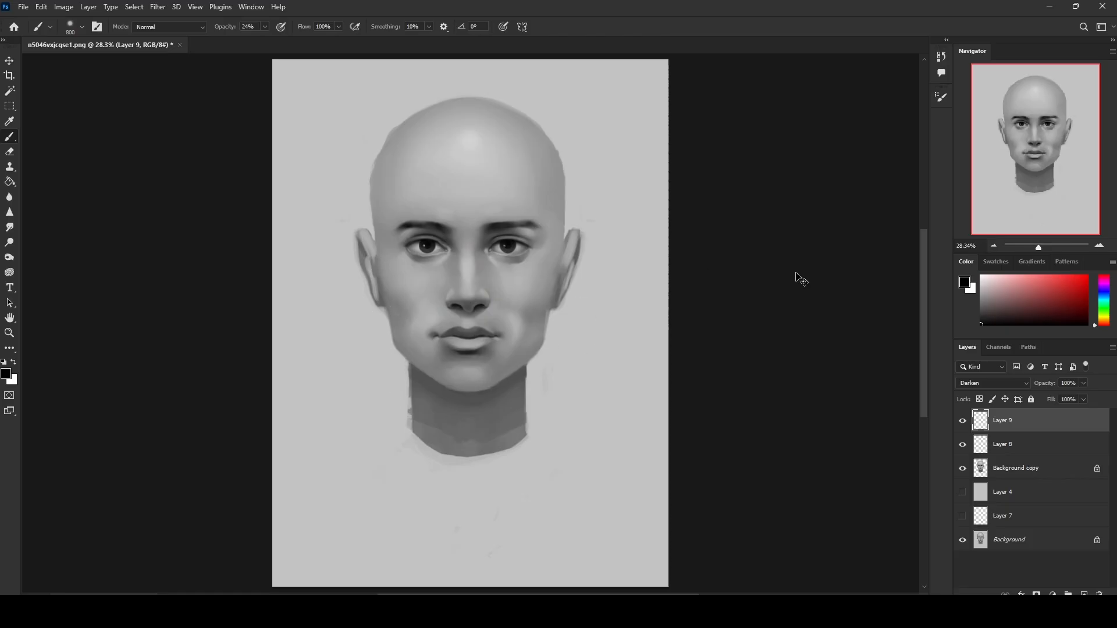
pyautogui.rightClick(544, 281)
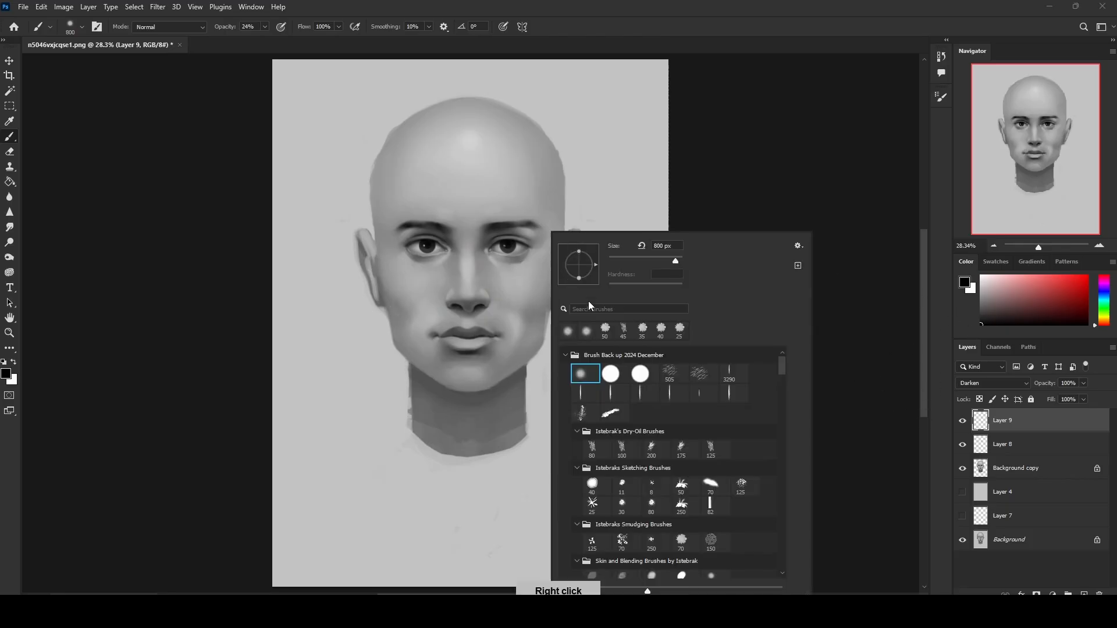
pyautogui.click(594, 451)
pyautogui.click(707, 220)
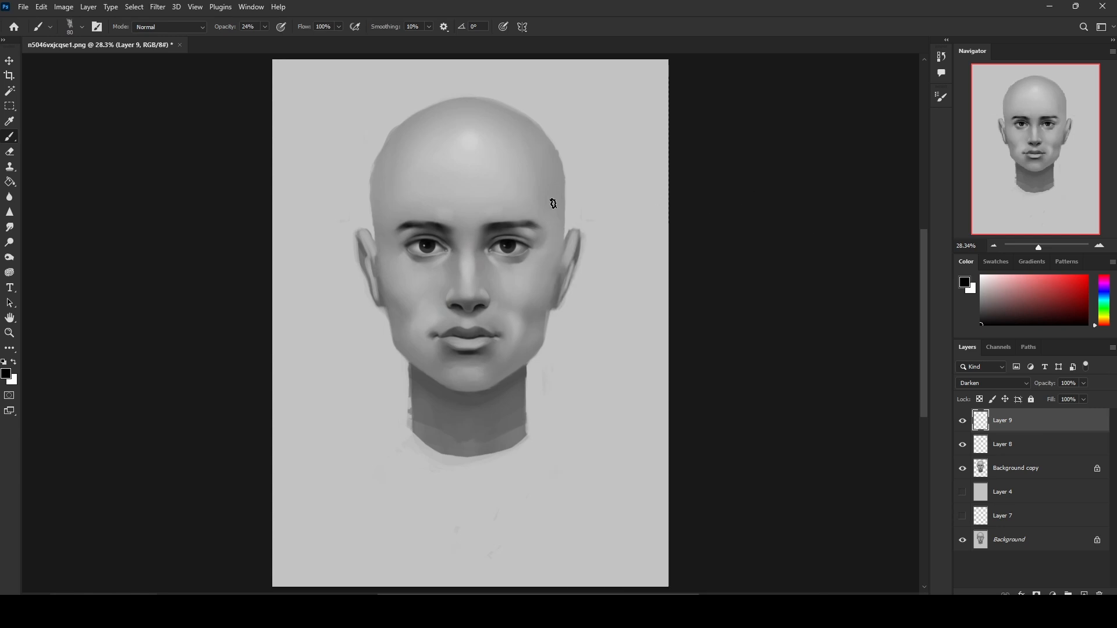
pyautogui.moveTo(557, 262)
pyautogui.mouseDown()
pyautogui.moveTo(555, 285)
pyautogui.moveTo(511, 309)
pyautogui.mouseUp()
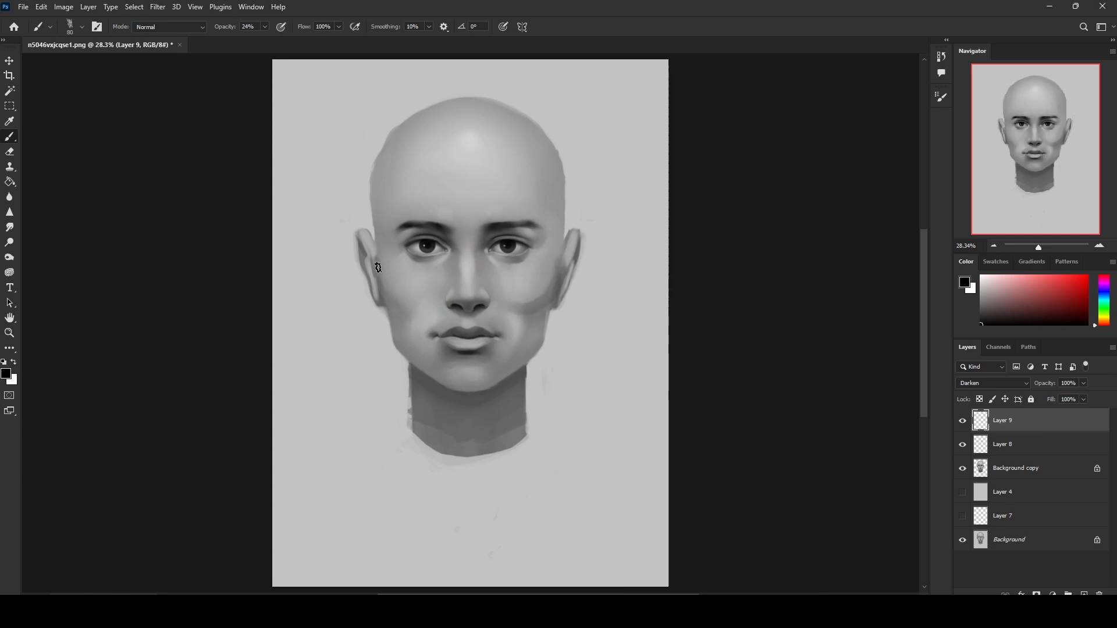
# Step: Shade below the cheekbone on the viewer's left with the dry-oil brush, undoing unwanted strokes
pyautogui.moveTo(378, 269); pyautogui.dragTo(414, 309)
pyautogui.hotkey('ctrl', 'z')
pyautogui.hotkey('ctrl', 'z')
pyautogui.moveTo(381, 255); pyautogui.dragTo(405, 311)
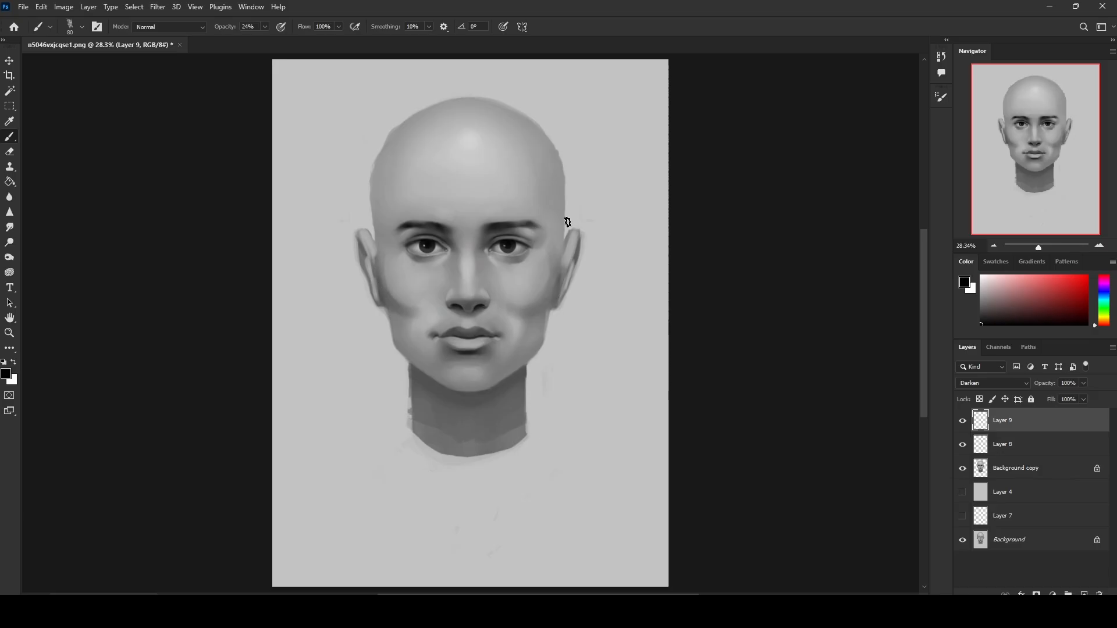
pyautogui.hotkey('ctrl', 'z')
pyautogui.hotkey('ctrl', 'z')
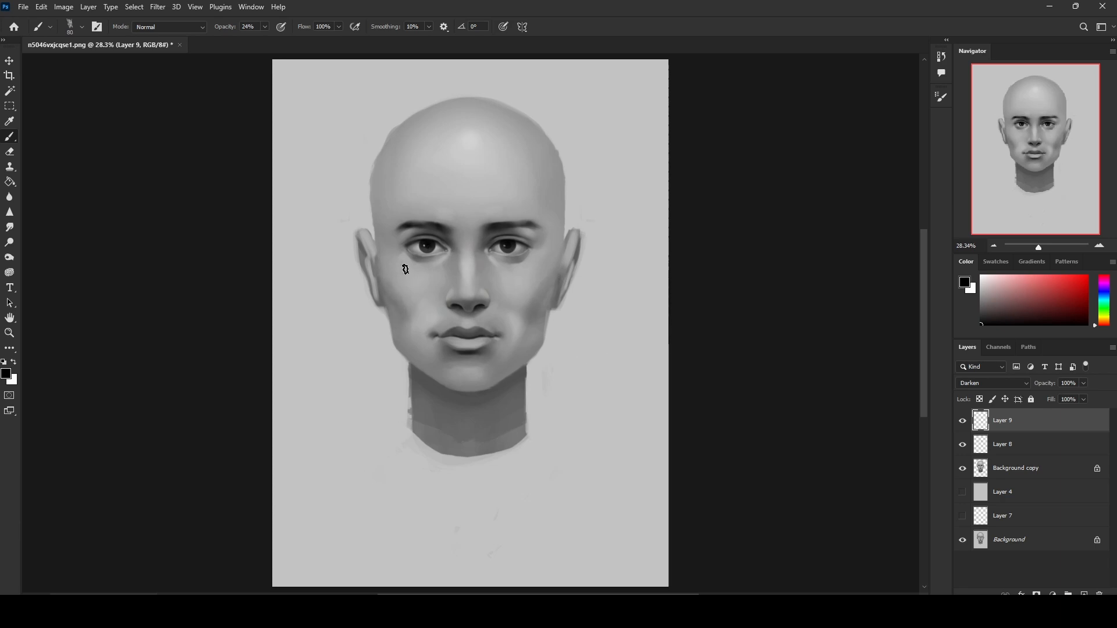
# Step: Build up the cheek and jaw shading with the dry-oil brush at 90 px and blend it with Smudge at 10% strength
pyautogui.press(']')
pyautogui.press(']')
pyautogui.press(']')
pyautogui.press('[')
pyautogui.press('[')
pyautogui.click(10, 227)
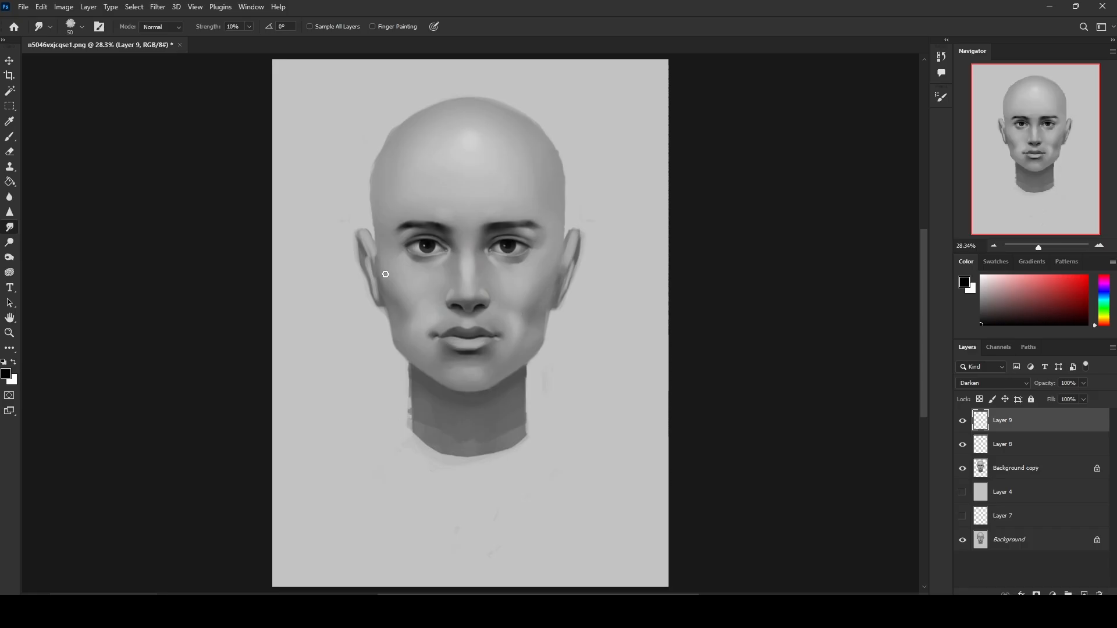
pyautogui.press('b')
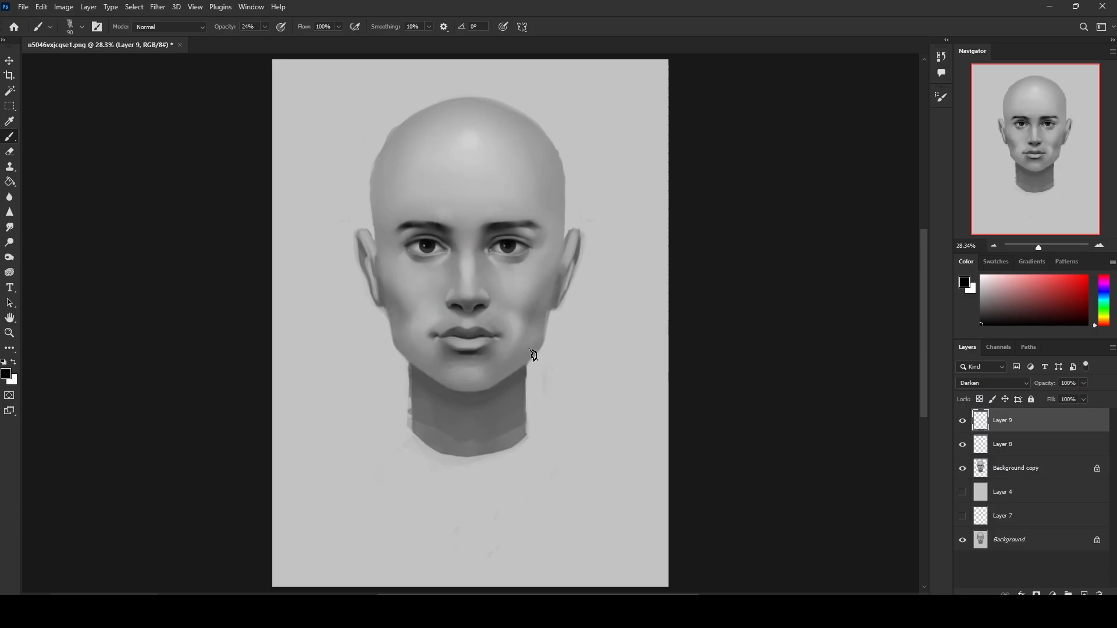
pyautogui.click(9, 227)
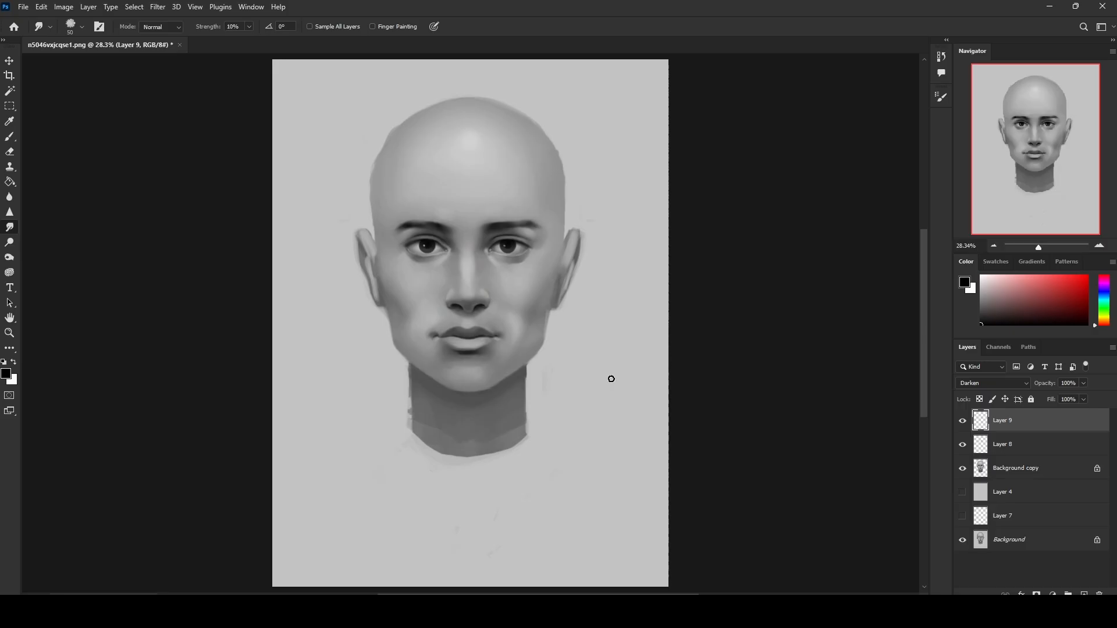
# Step: Compare the face with Layer 9 hidden and shown, and merge Layer 8 down into Background copy
pyautogui.click(962, 421)
pyautogui.click(963, 421)
pyautogui.click(963, 421)
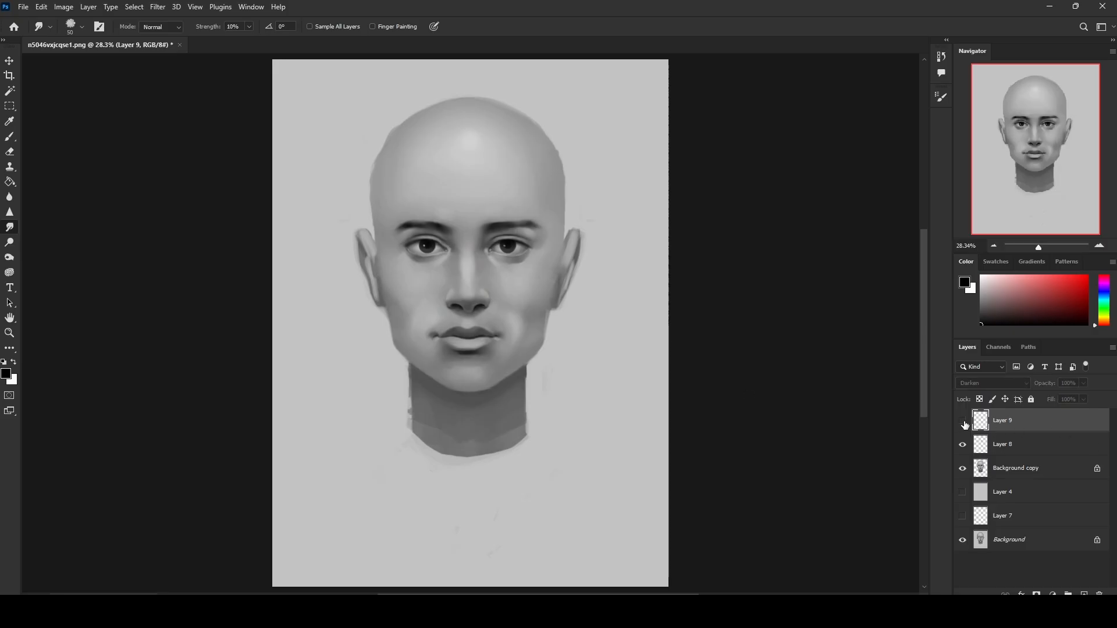
pyautogui.click(963, 420)
pyautogui.rightClick(1015, 444)
pyautogui.click(956, 452)
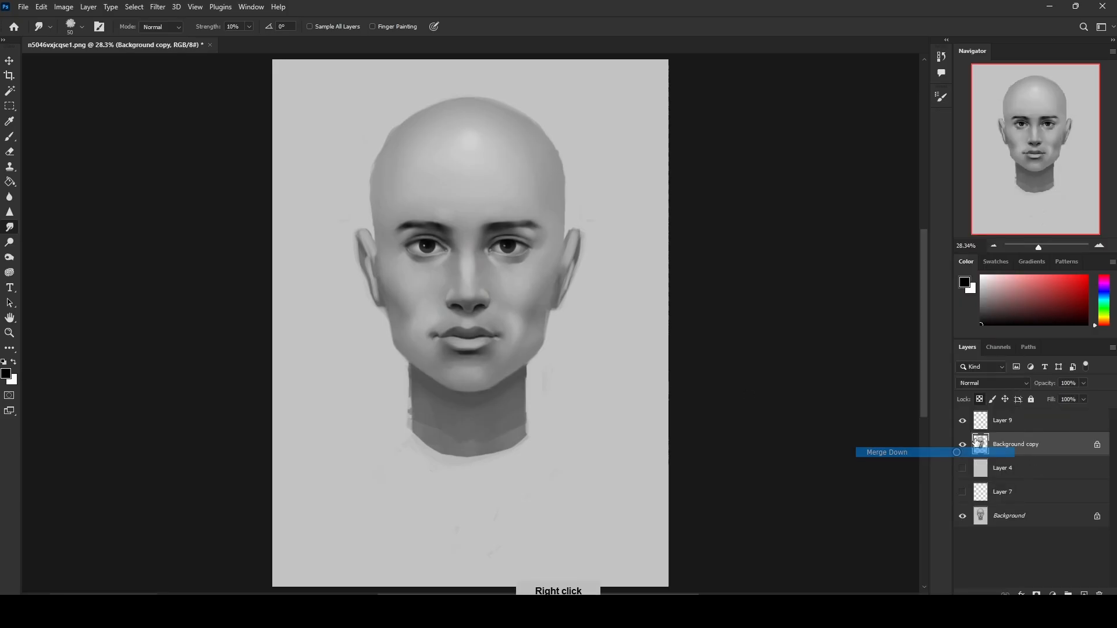
# Step: Check Layer 9 hidden and shown once more and merge it down into Background copy
pyautogui.click(963, 420)
pyautogui.click(962, 420)
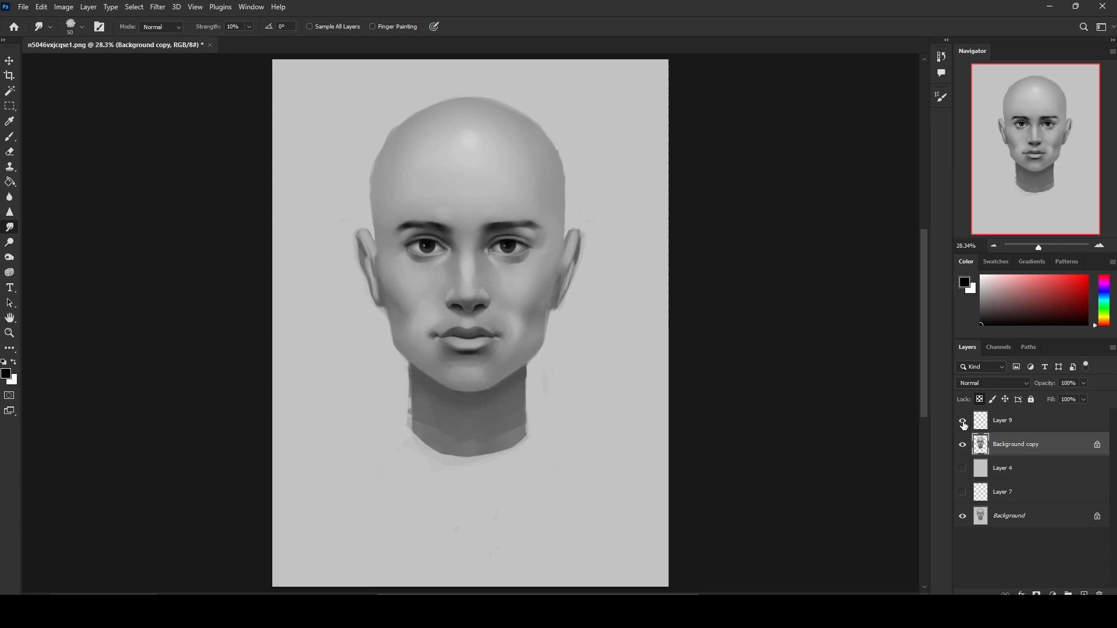
pyautogui.click(963, 421)
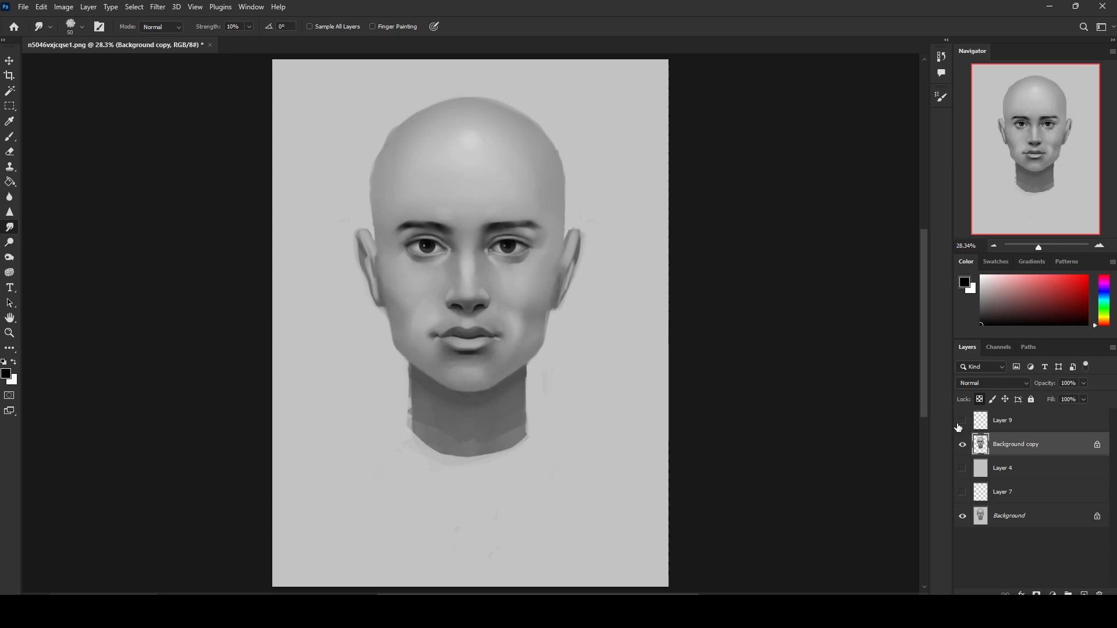
pyautogui.click(961, 426)
pyautogui.click(962, 428)
pyautogui.click(962, 429)
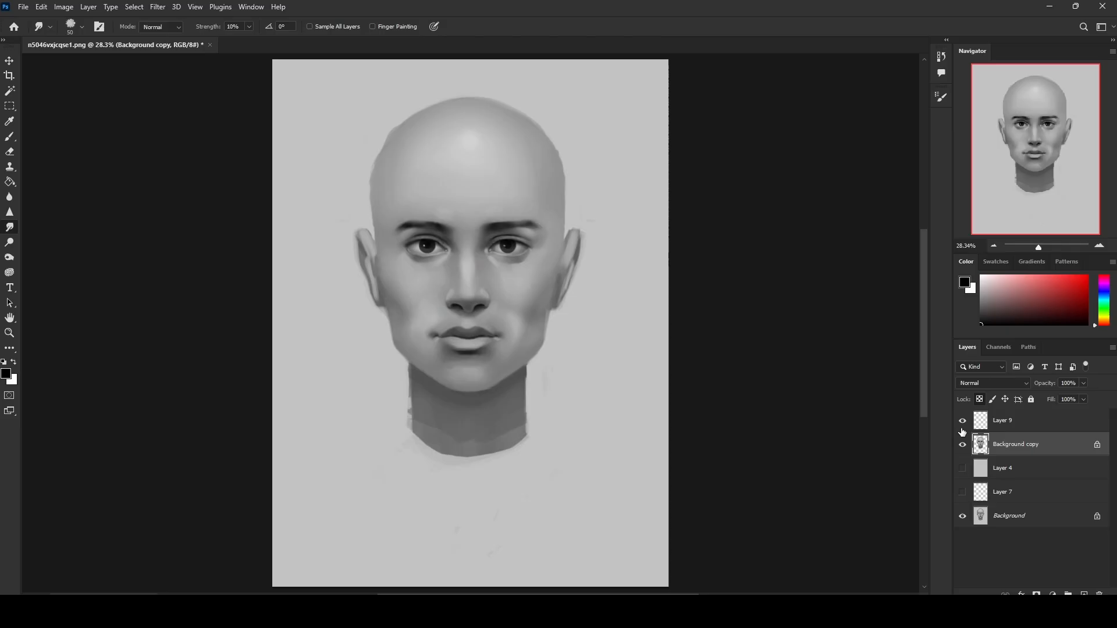
pyautogui.rightClick(1012, 429)
pyautogui.click(943, 449)
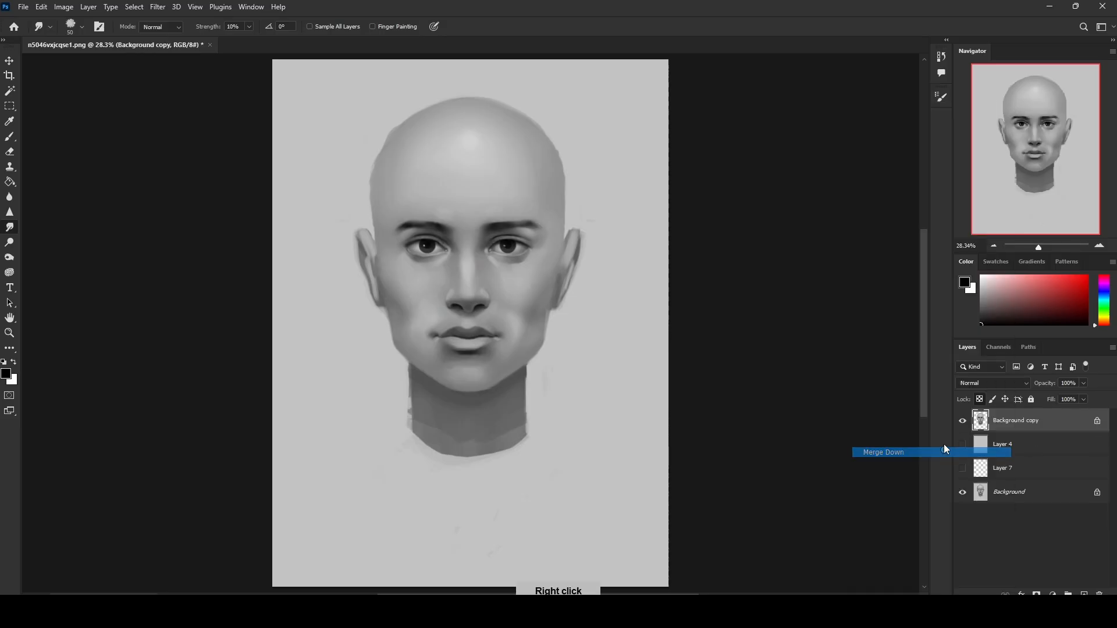
# Step: Switch back to the soft round brush, set the foreground colour to white and bring the brush size to 50 px
pyautogui.press('b')
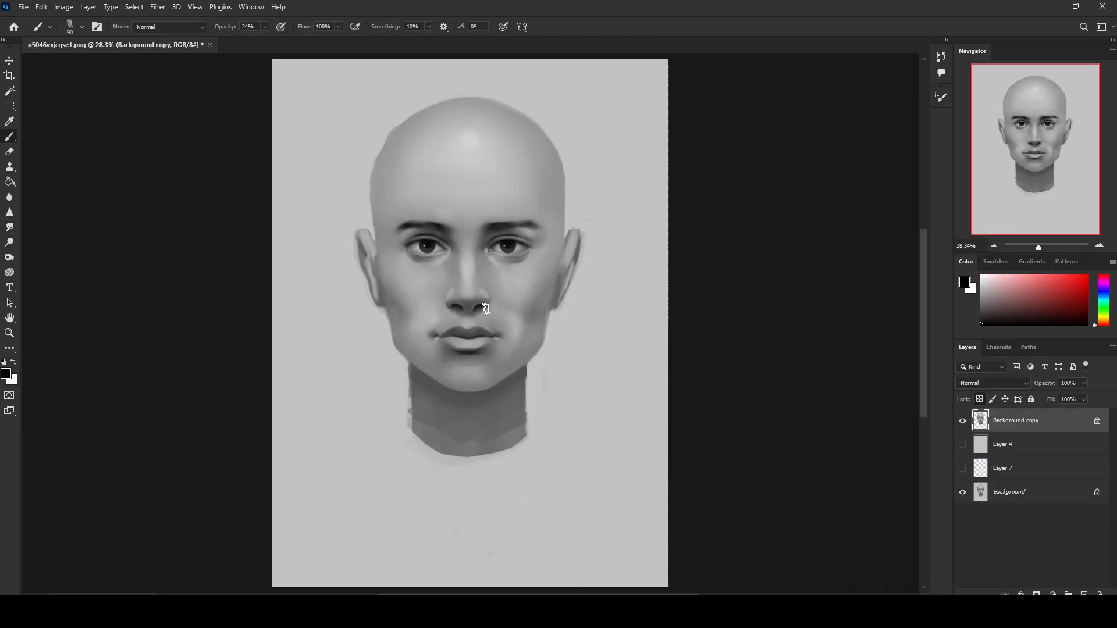
pyautogui.click(10, 228)
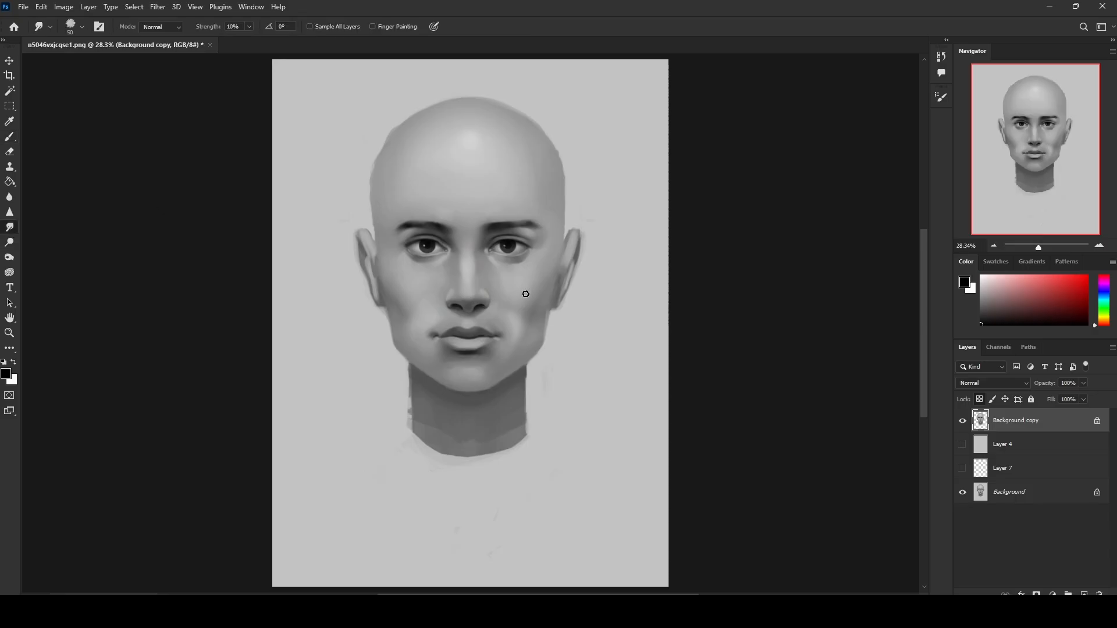
pyautogui.press('b')
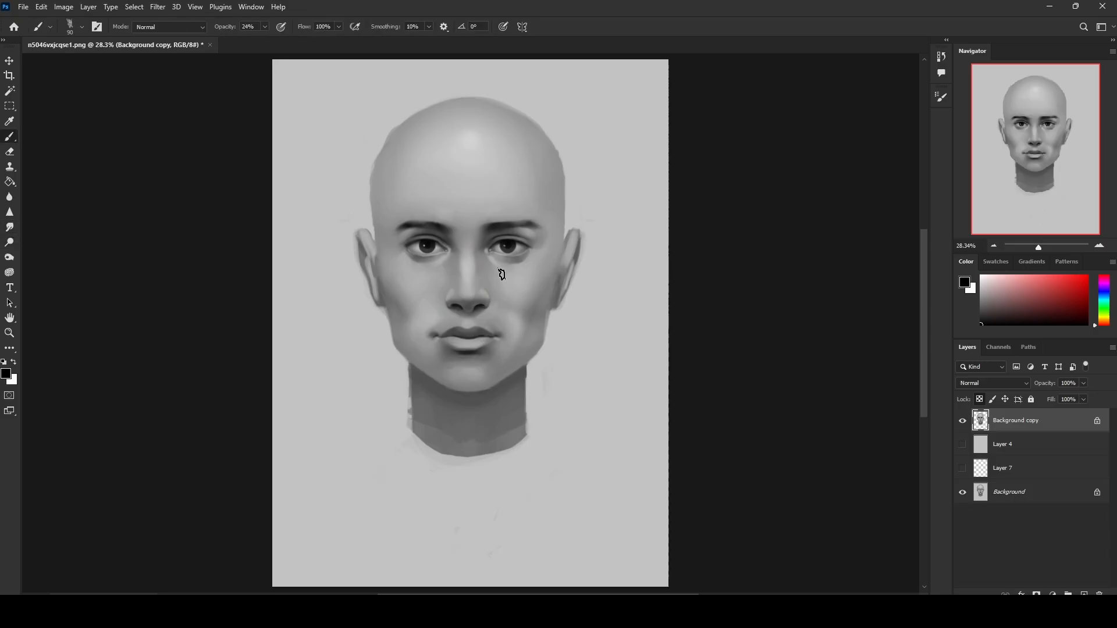
pyautogui.rightClick(532, 283)
pyautogui.doubleClick(573, 374)
pyautogui.press(']')
pyautogui.press(']')
pyautogui.press(']')
pyautogui.press(']')
pyautogui.press(']')
pyautogui.press(']')
pyautogui.press(']')
pyautogui.press(']')
pyautogui.press(']')
pyautogui.press(']')
pyautogui.press(']')
pyautogui.press('[')
pyautogui.press('[')
pyautogui.press('[')
pyautogui.press('[')
pyautogui.press('[')
pyautogui.press('[')
pyautogui.press(']')
pyautogui.press(']')
pyautogui.press(']')
pyautogui.press(']')
pyautogui.click(982, 277)
pyautogui.press('[')
pyautogui.press('[')
pyautogui.press('[')
pyautogui.press('[')
pyautogui.press('[')
pyautogui.press('[')
pyautogui.press('[')
pyautogui.press('[')
pyautogui.press('[')
pyautogui.press('[')
pyautogui.press('[')
pyautogui.press('[')
pyautogui.press('[')
pyautogui.press('[')
# Step: Switch to the browser, examine the light and shadow in several portraits on istebrak.com, and return to Photoshop
pyautogui.moveTo(1116, 153); pyautogui.dragTo(575, 83)
pyautogui.moveTo(862, 49); pyautogui.dragTo(775, 28)
pyautogui.scroll(-1, 892, 444)
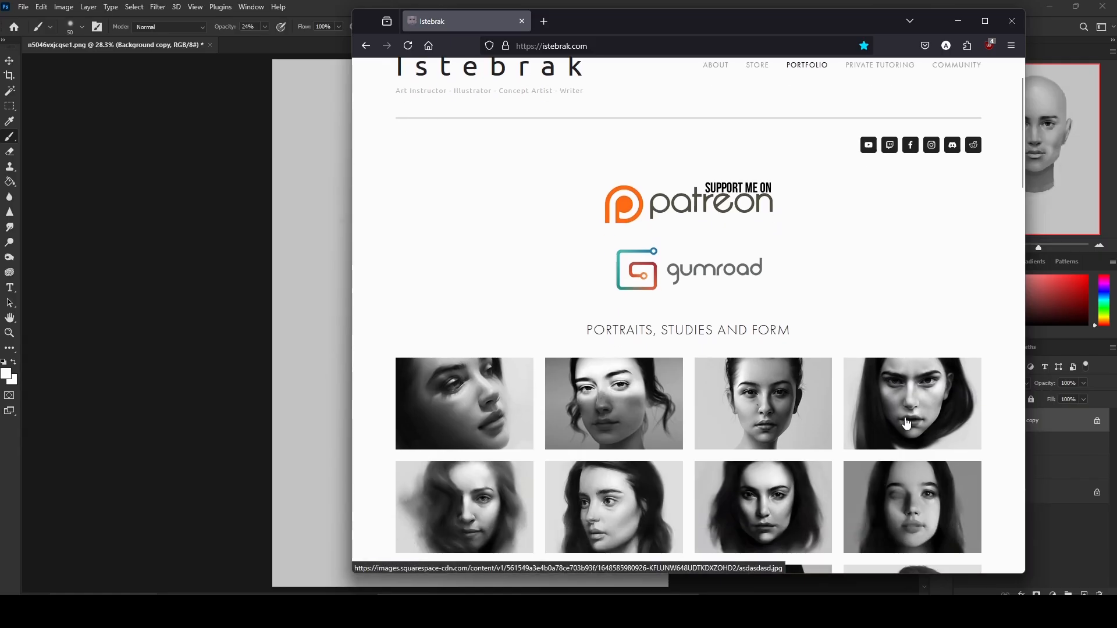
pyautogui.click(892, 443)
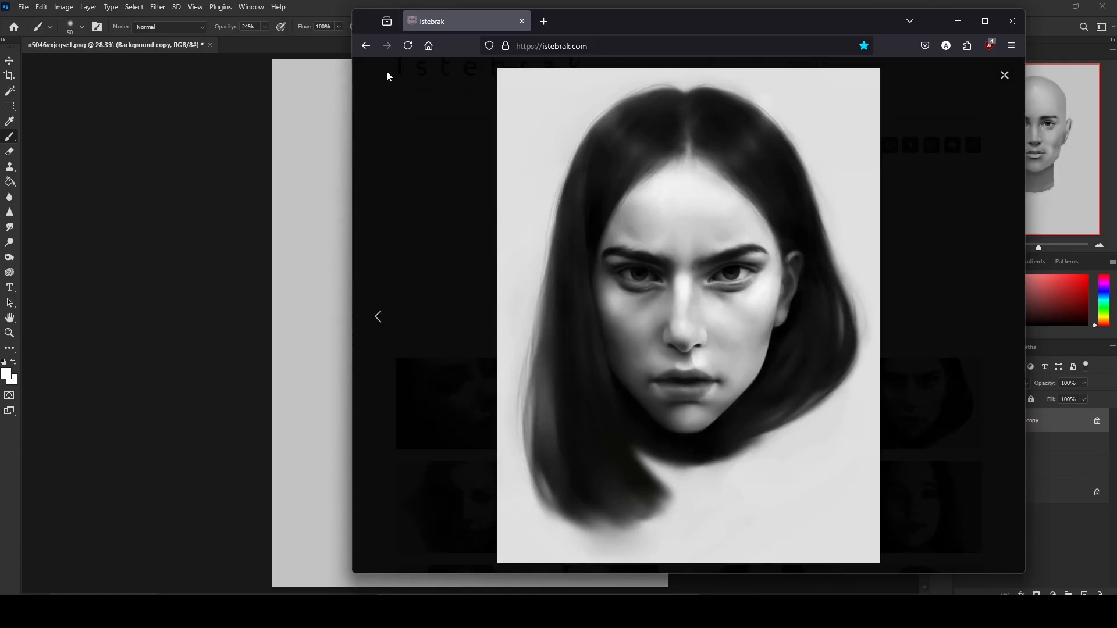
pyautogui.click(1004, 75)
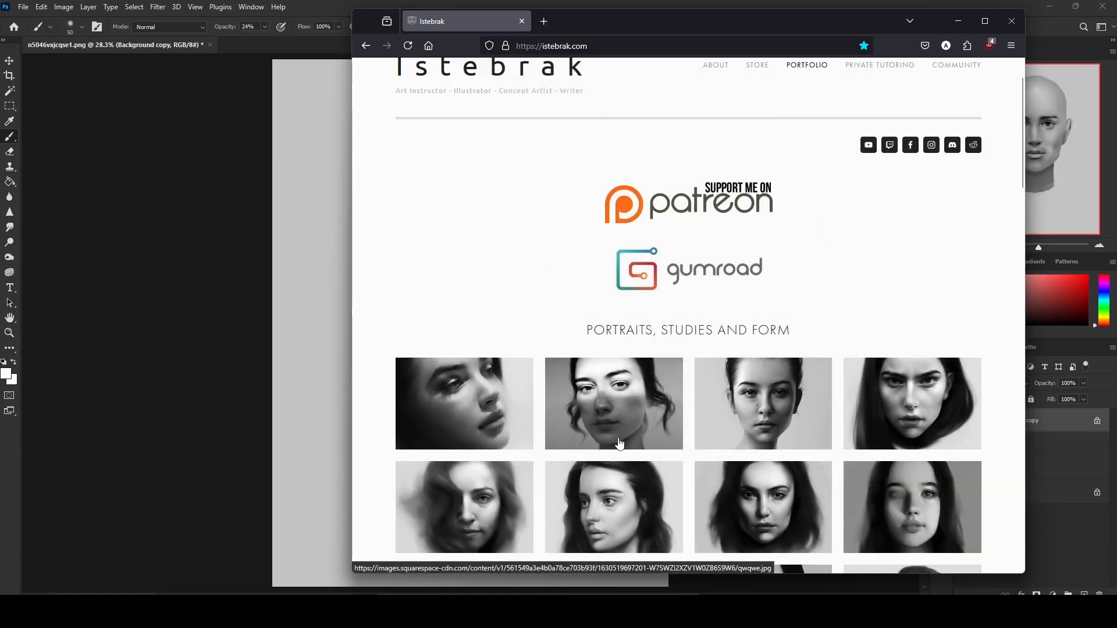
pyautogui.click(759, 423)
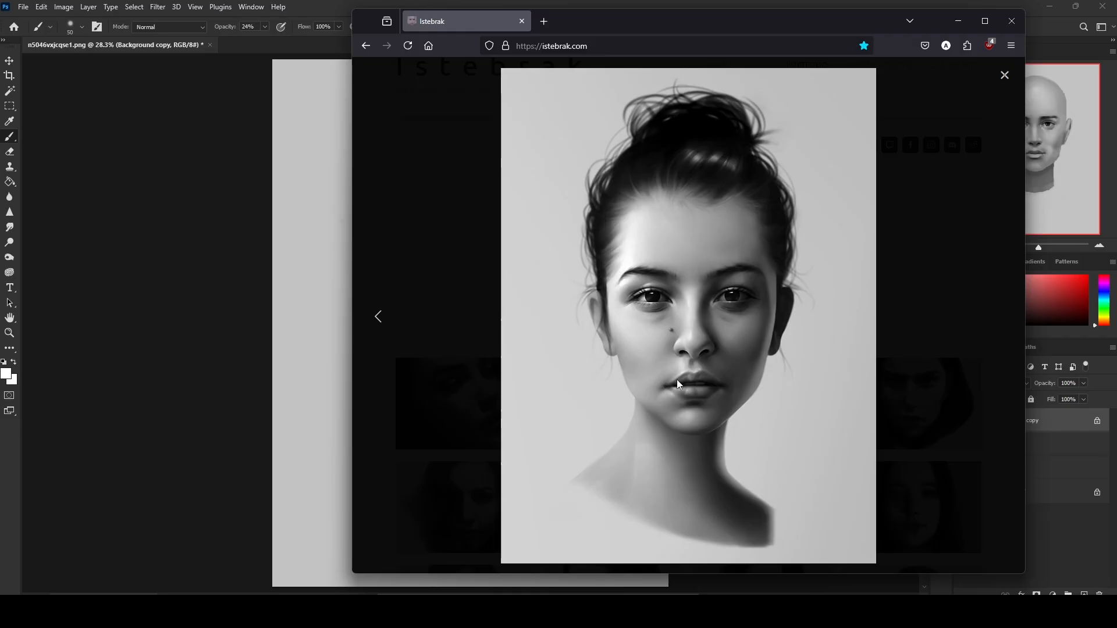
pyautogui.click(1004, 76)
pyautogui.scroll(-1, 523, 379)
pyautogui.click(500, 425)
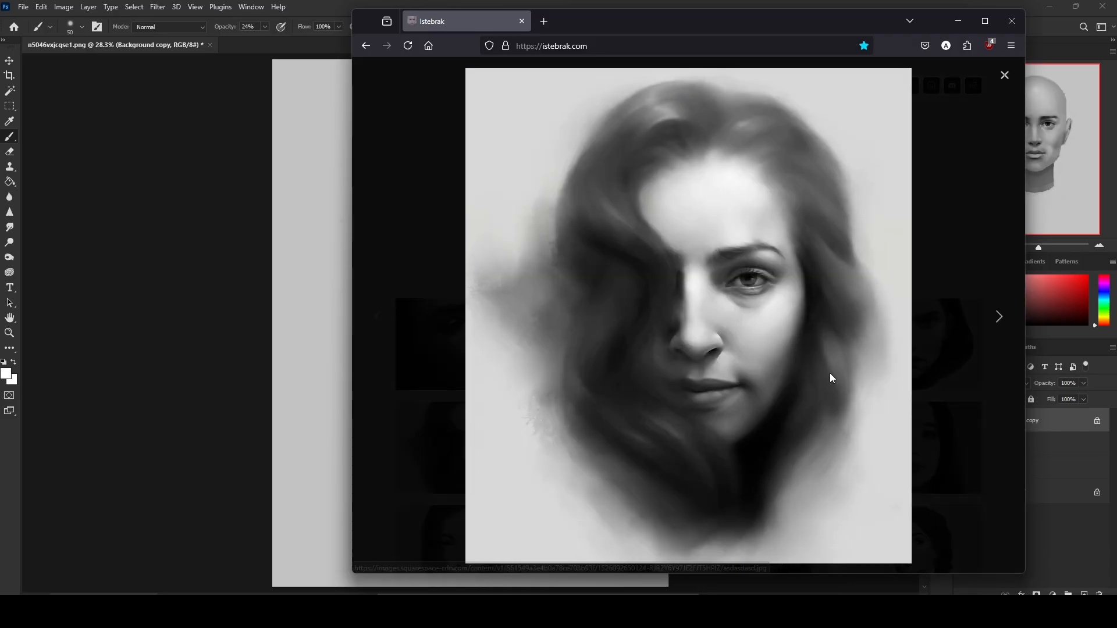
pyautogui.click(1004, 75)
pyautogui.click(956, 21)
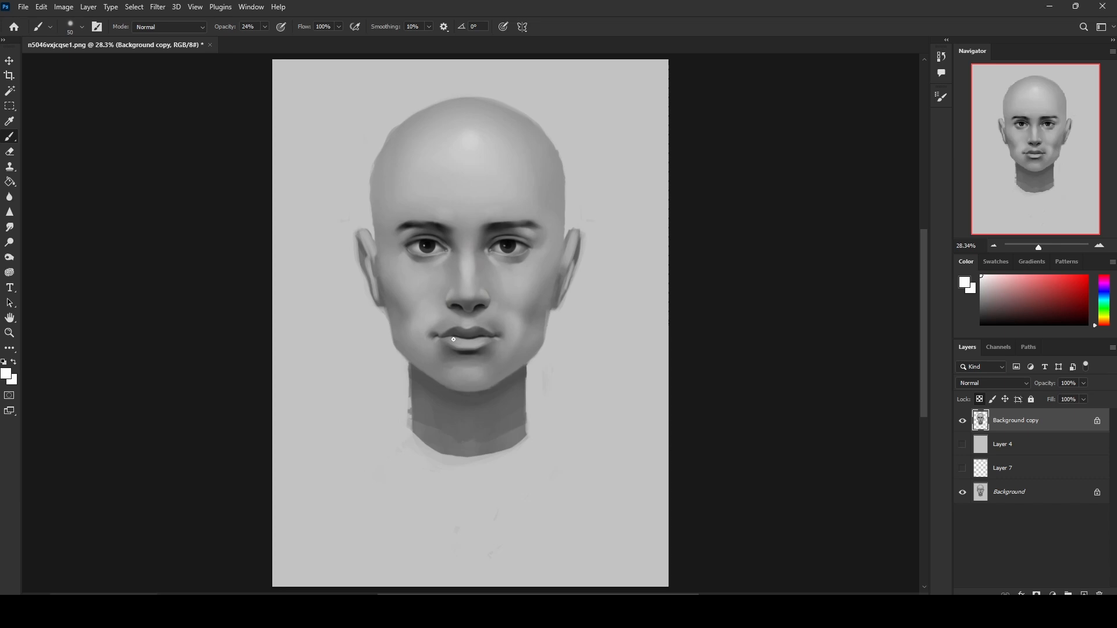
# Step: Touch up the skin around the mouth with the soft brush and soften it with the Smudge tool at 10% strength
pyautogui.keyDown('alt'); pyautogui.click(433, 321); pyautogui.keyUp('alt')
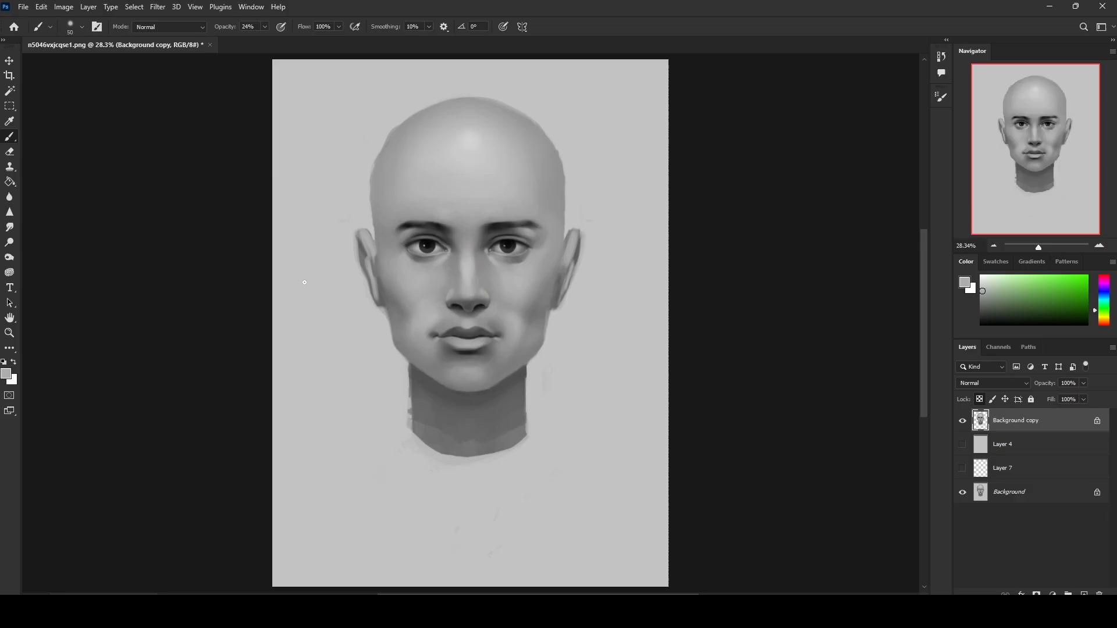
pyautogui.click(9, 228)
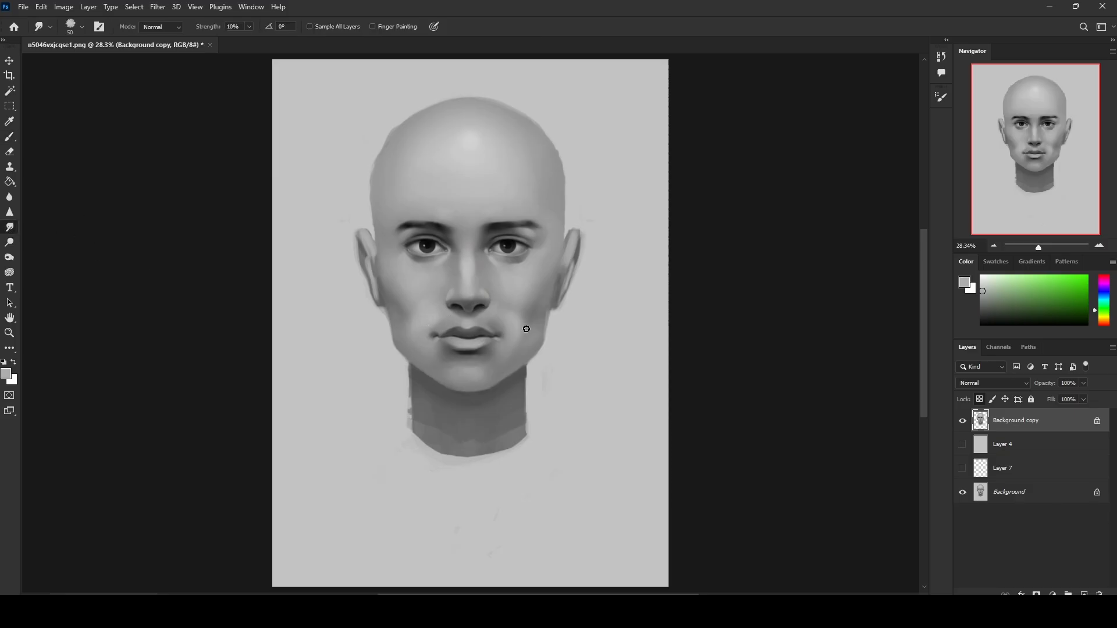
pyautogui.press('b')
pyautogui.moveTo(983, 279); pyautogui.dragTo(969, 269)
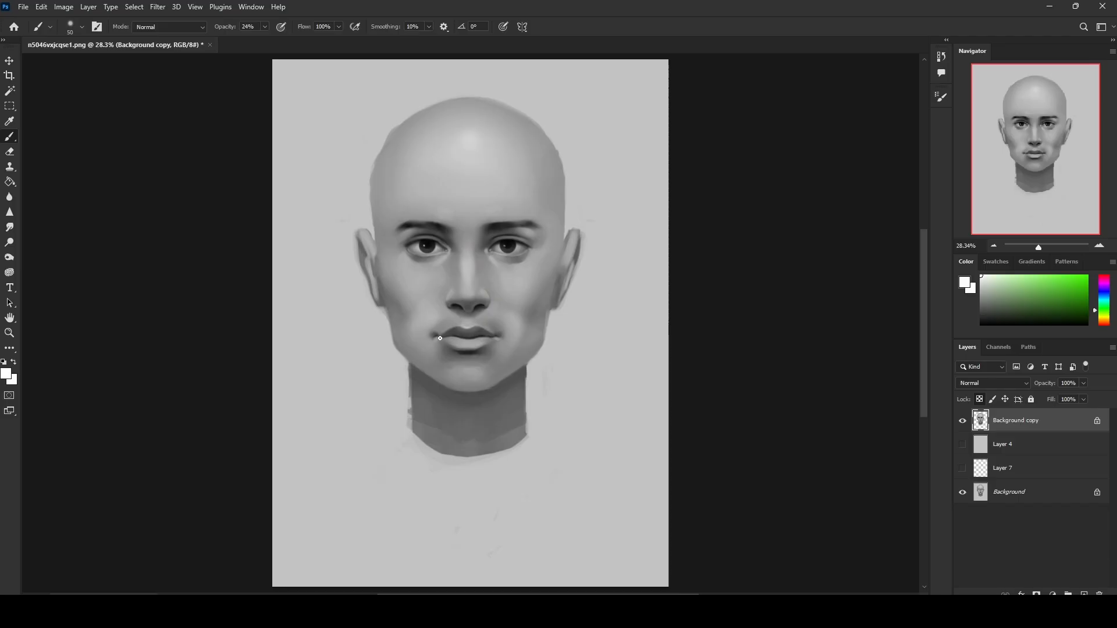
pyautogui.click(10, 227)
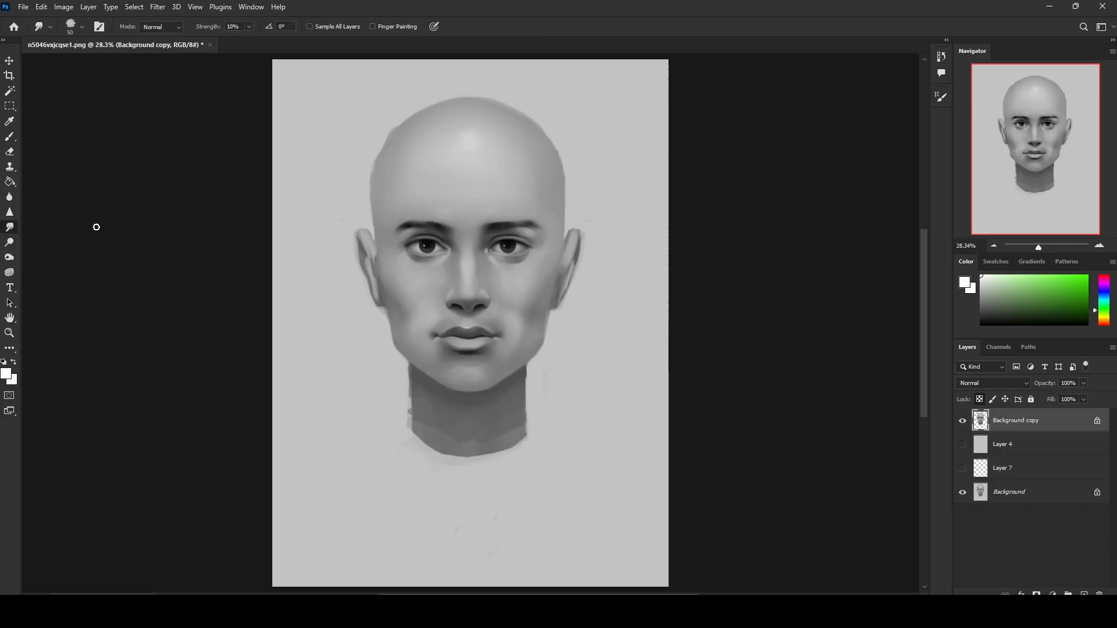
pyautogui.moveTo(482, 343); pyautogui.dragTo(491, 343)
pyautogui.press('b')
pyautogui.keyDown('alt'); pyautogui.click(439, 342); pyautogui.keyUp('alt')
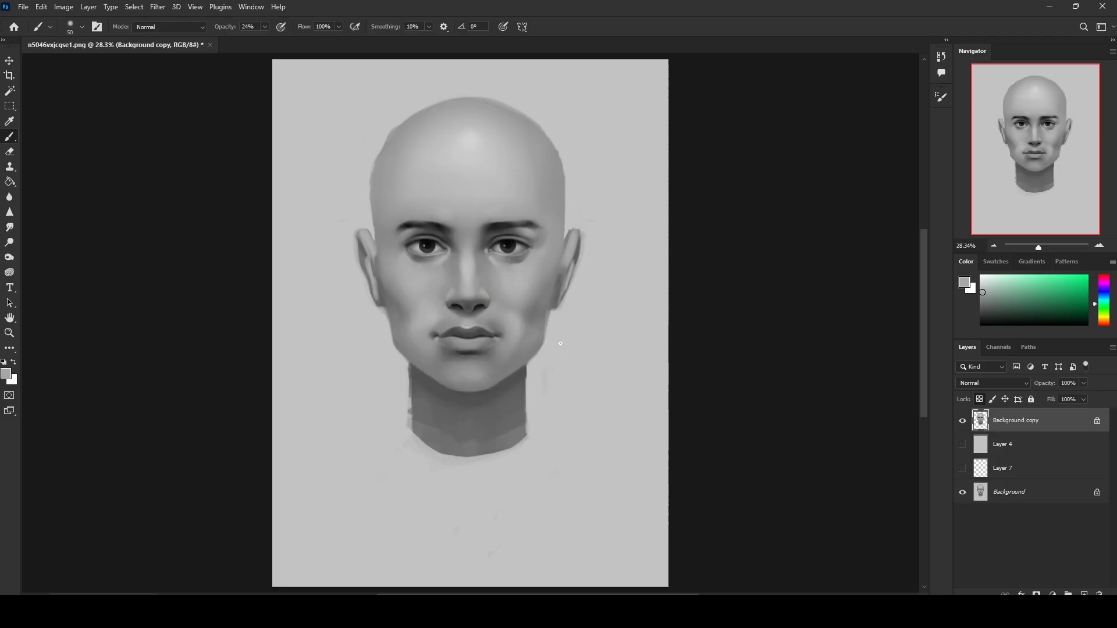
# Step: Create a new layer and paint a black shadow under the jaw across the neck with the 80 px dry-oil brush at 24% opacity
pyautogui.rightClick(532, 318)
pyautogui.click(582, 445)
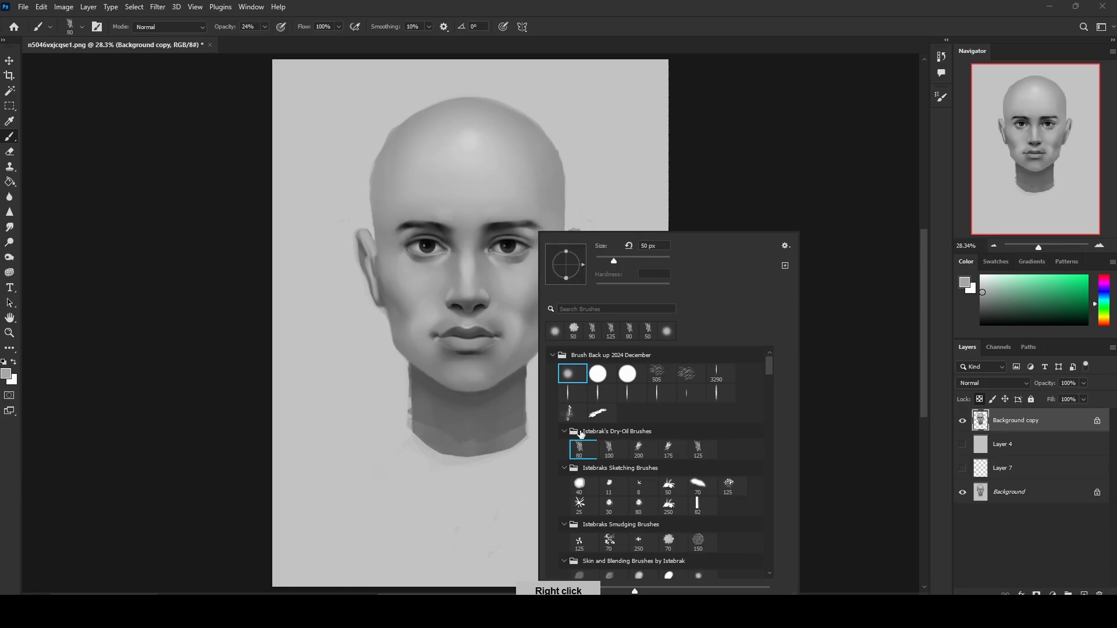
pyautogui.click(844, 244)
pyautogui.click(1084, 593)
pyautogui.press('d')
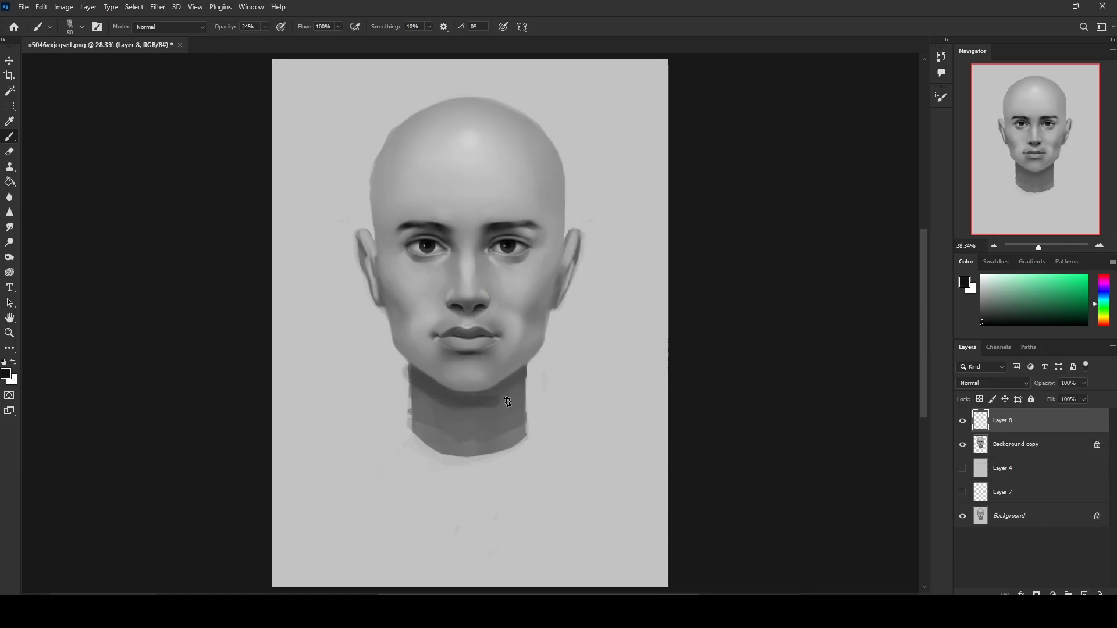
pyautogui.moveTo(531, 370)
pyautogui.mouseDown()
pyautogui.moveTo(477, 402)
pyautogui.moveTo(406, 389)
pyautogui.moveTo(471, 426)
pyautogui.moveTo(525, 384)
pyautogui.moveTo(504, 413)
pyautogui.moveTo(527, 376)
pyautogui.moveTo(469, 411)
pyautogui.moveTo(502, 406)
pyautogui.mouseUp()
pyautogui.moveTo(442, 413)
pyautogui.mouseDown()
pyautogui.moveTo(478, 422)
pyautogui.moveTo(408, 372)
pyautogui.mouseUp()
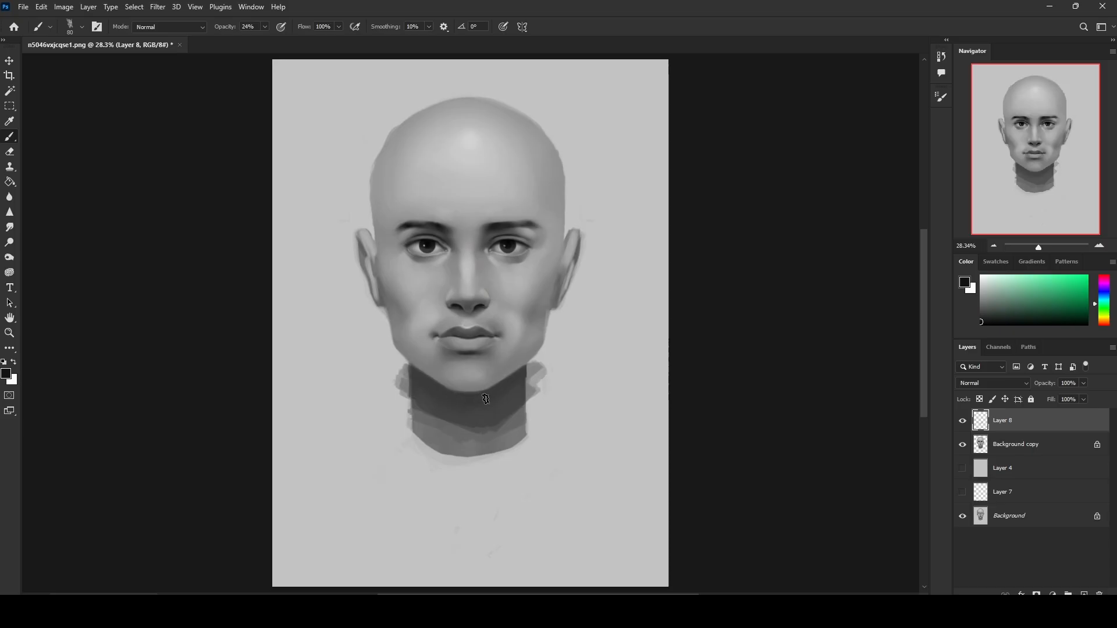
pyautogui.rightClick(515, 312)
pyautogui.click(737, 174)
pyautogui.press(']')
pyautogui.press(']')
pyautogui.press(']')
pyautogui.press(']')
pyautogui.moveTo(389, 361); pyautogui.dragTo(391, 420)
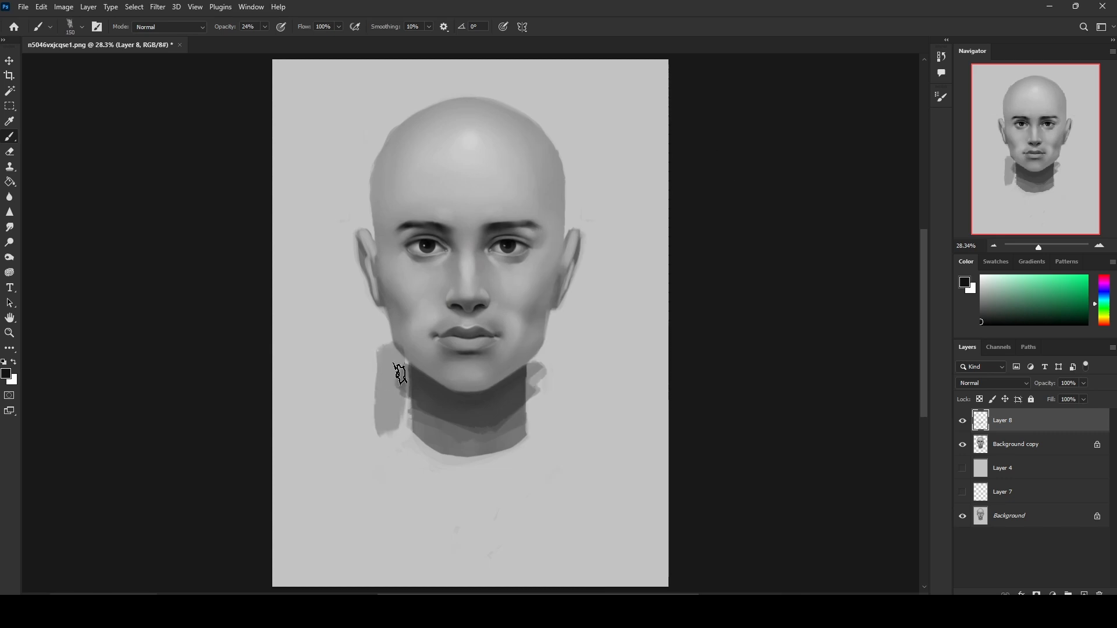
pyautogui.hotkey('ctrl', 'z')
# Step: Erase the shadow spilling past both sides of the neck with the dry-oil eraser at 150 px and merge Layer 8 down
pyautogui.press('e')
pyautogui.rightClick(514, 264)
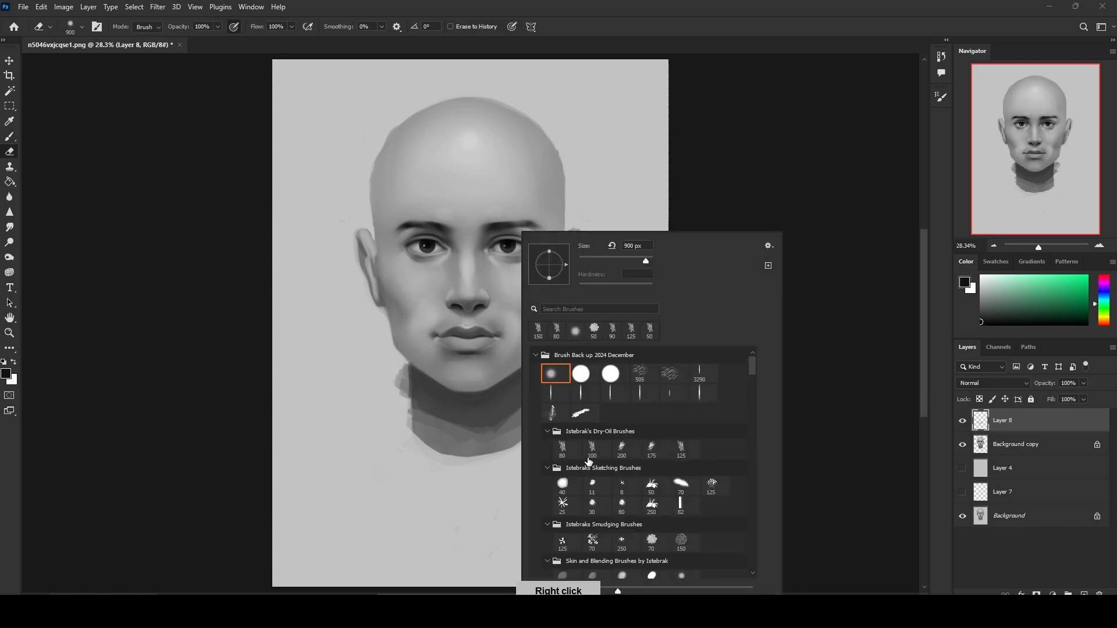
pyautogui.click(562, 447)
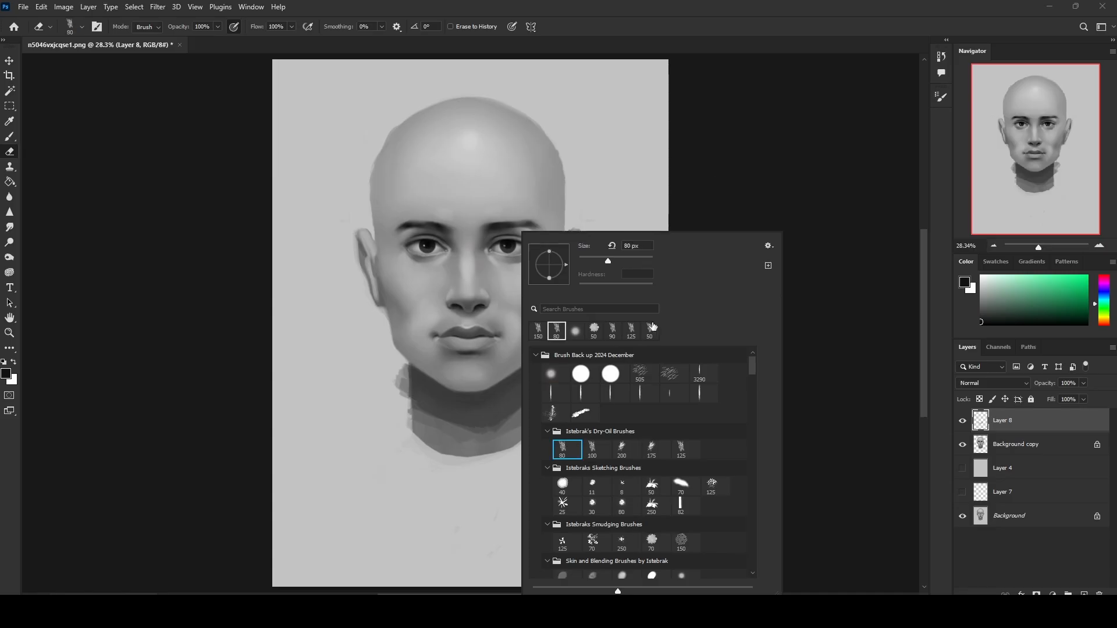
pyautogui.click(706, 182)
pyautogui.press(']')
pyautogui.press(']')
pyautogui.press(']')
pyautogui.press(']')
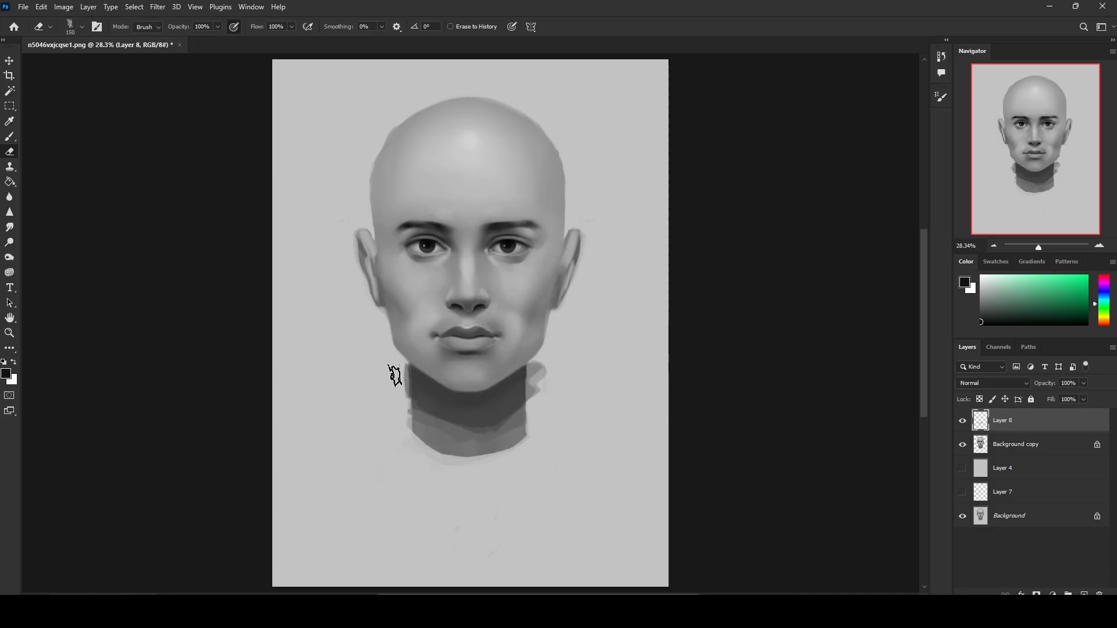
pyautogui.moveTo(536, 348); pyautogui.dragTo(534, 377)
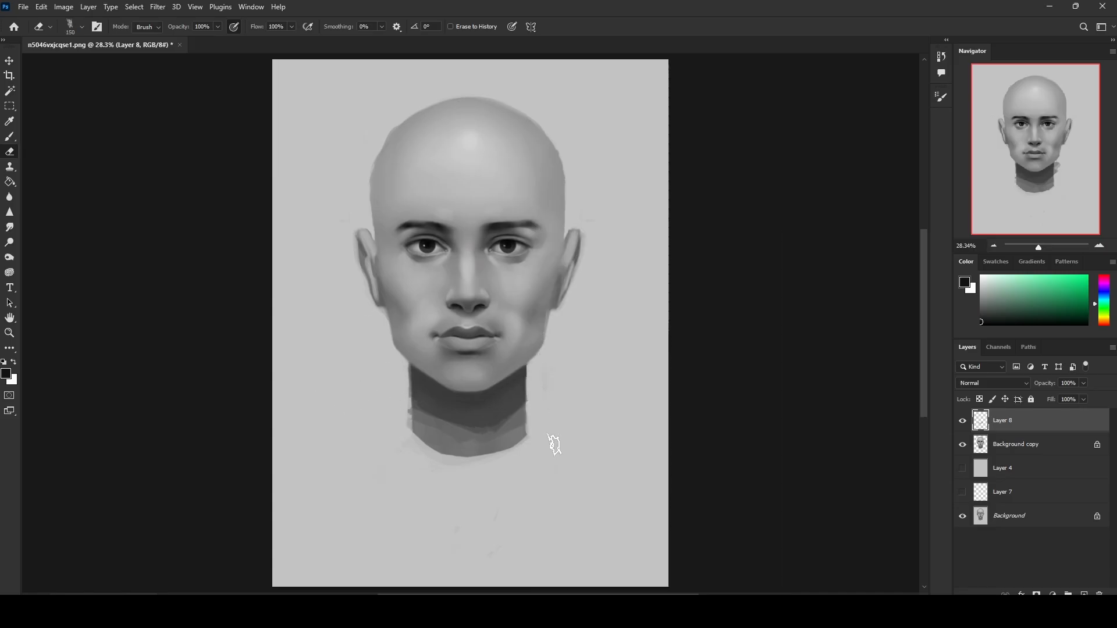
pyautogui.rightClick(1031, 424)
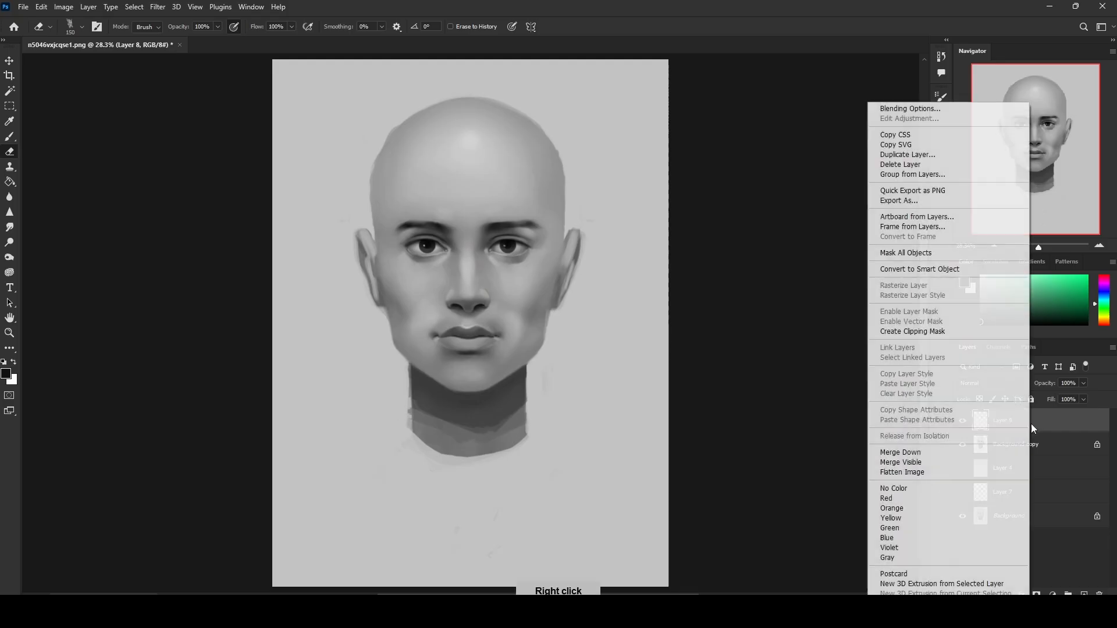
pyautogui.click(954, 453)
# Step: Outline the neck below the jawline with the Lasso and copy it to a new layer
pyautogui.press('l')
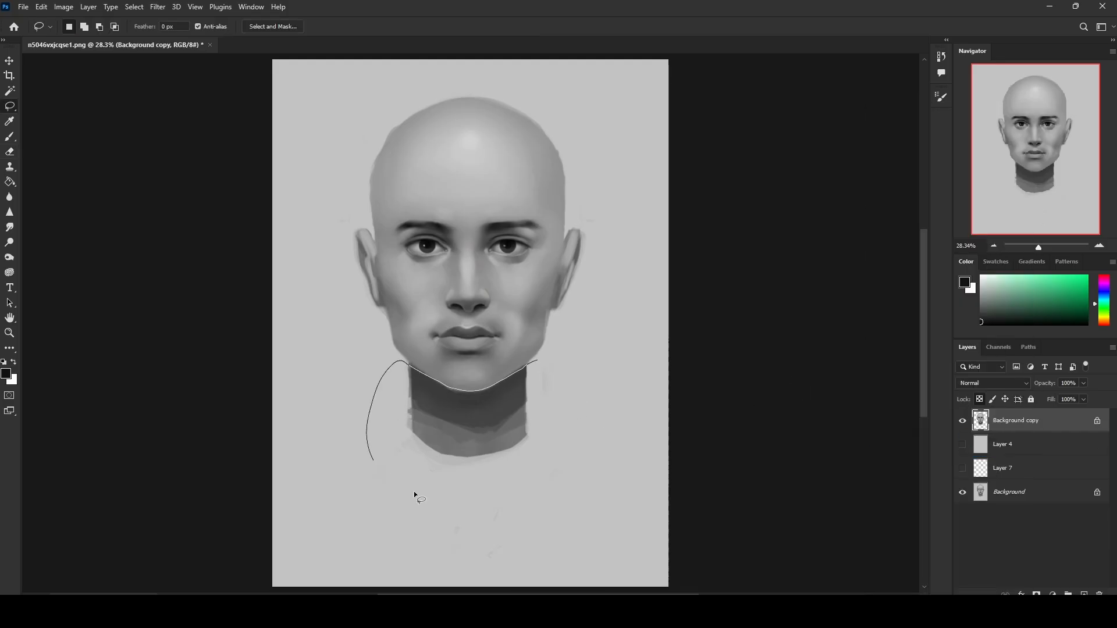
pyautogui.moveTo(414, 493); pyautogui.dragTo(568, 379)
pyautogui.press('v')
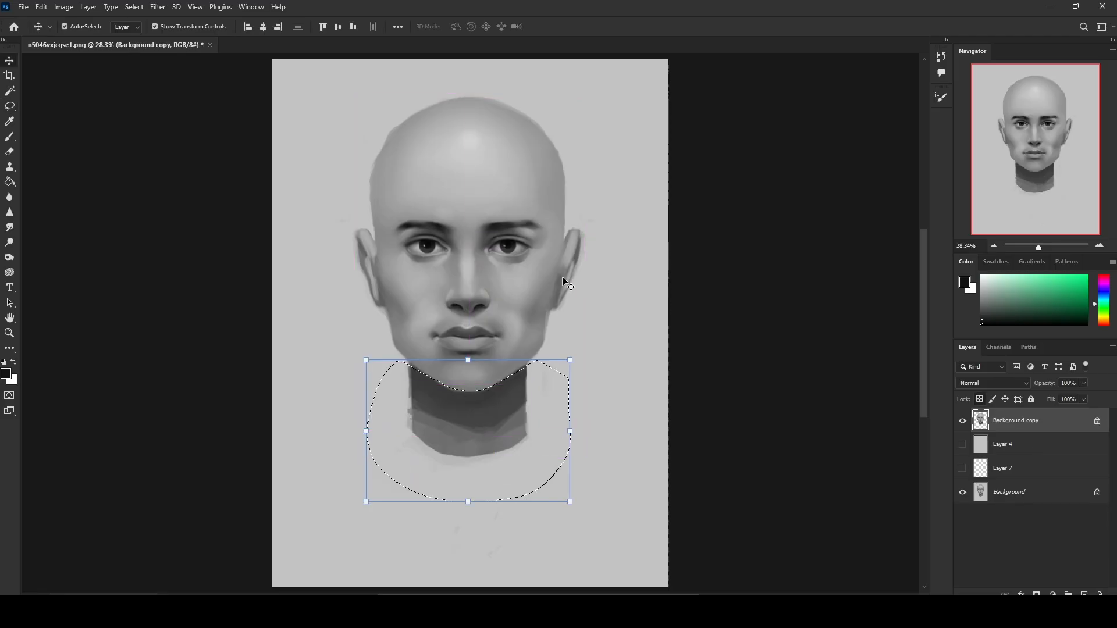
pyautogui.hotkey('ctrl', 'j')
# Step: Scale the copied neck to 108.39% and nudge it down and left until it lines up under the jaw
pyautogui.hotkey('ctrl', 't')
pyautogui.moveTo(532, 359); pyautogui.dragTo(538, 356)
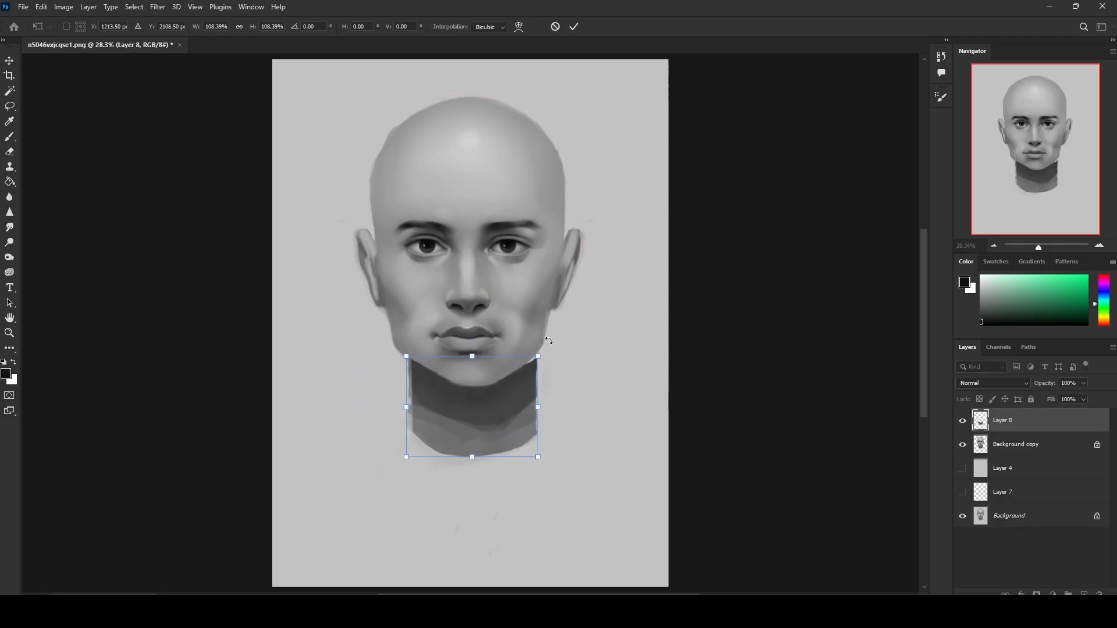
pyautogui.press('Down')
pyautogui.press('Down')
pyautogui.press('Down')
pyautogui.press('Down')
pyautogui.press('Left')
pyautogui.press('Left')
pyautogui.press('Left')
pyautogui.press('Left')
pyautogui.press('Left')
pyautogui.press('Left')
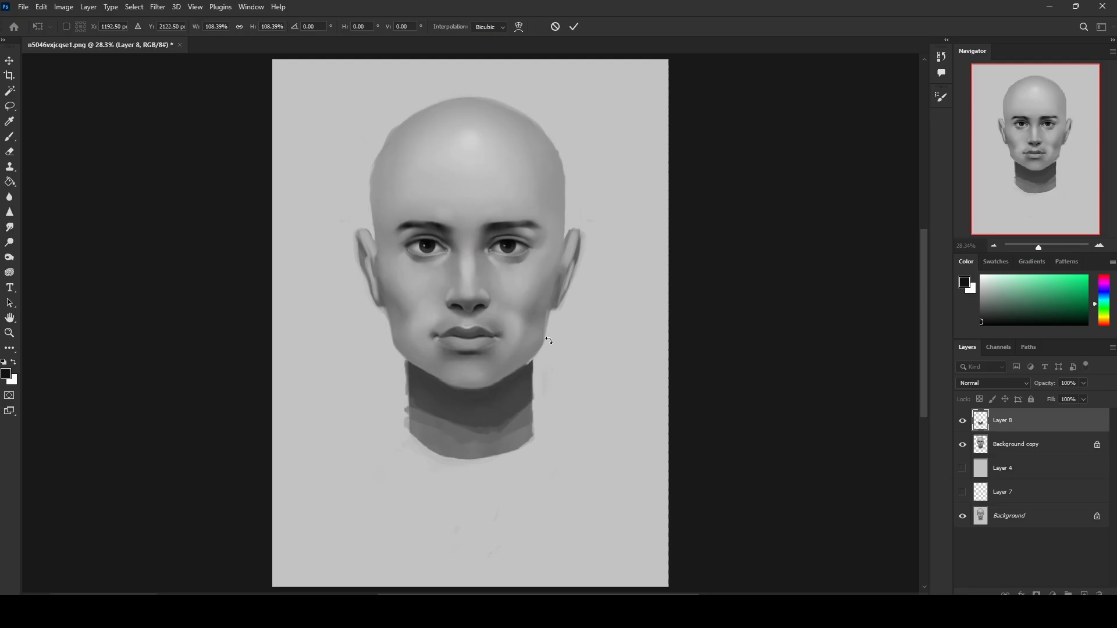
pyautogui.press('Left')
pyautogui.press('Down')
pyautogui.press('Down')
pyautogui.press('Down')
pyautogui.press('Down')
pyautogui.press('Down')
pyautogui.press('Down')
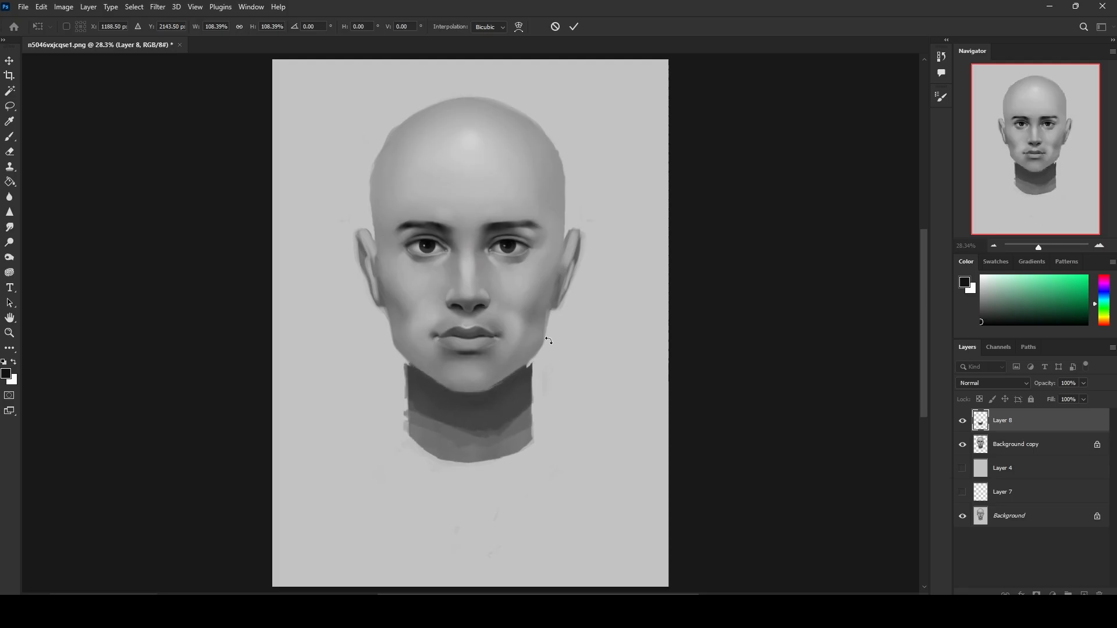
pyautogui.press('Down')
pyautogui.press('Down')
pyautogui.press('Left')
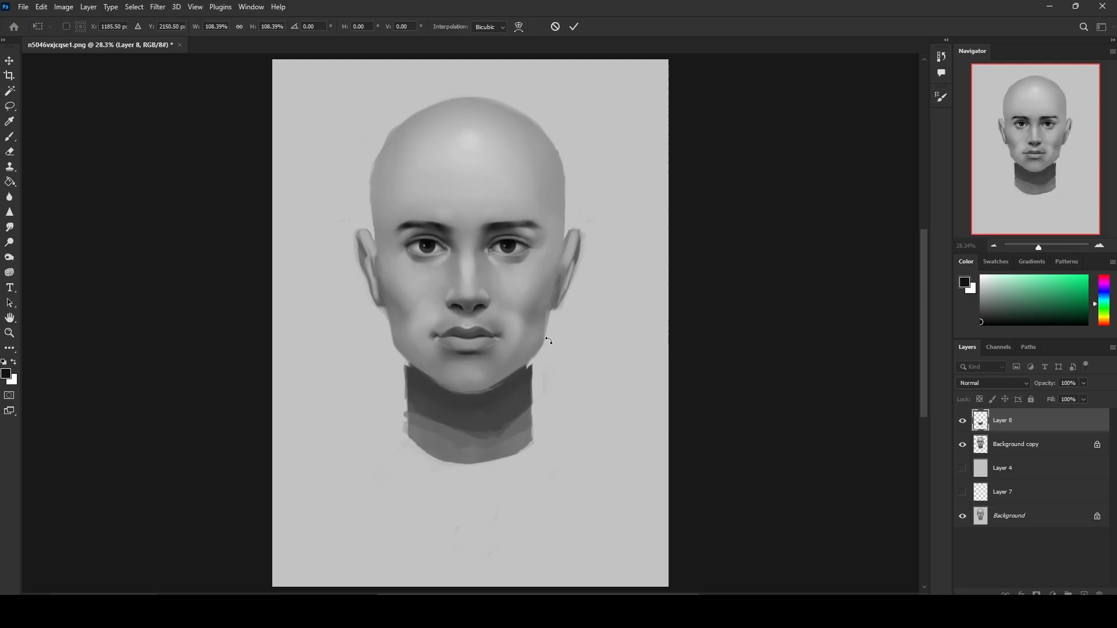
pyautogui.press('Up')
pyautogui.press('Up')
pyautogui.press('Return')
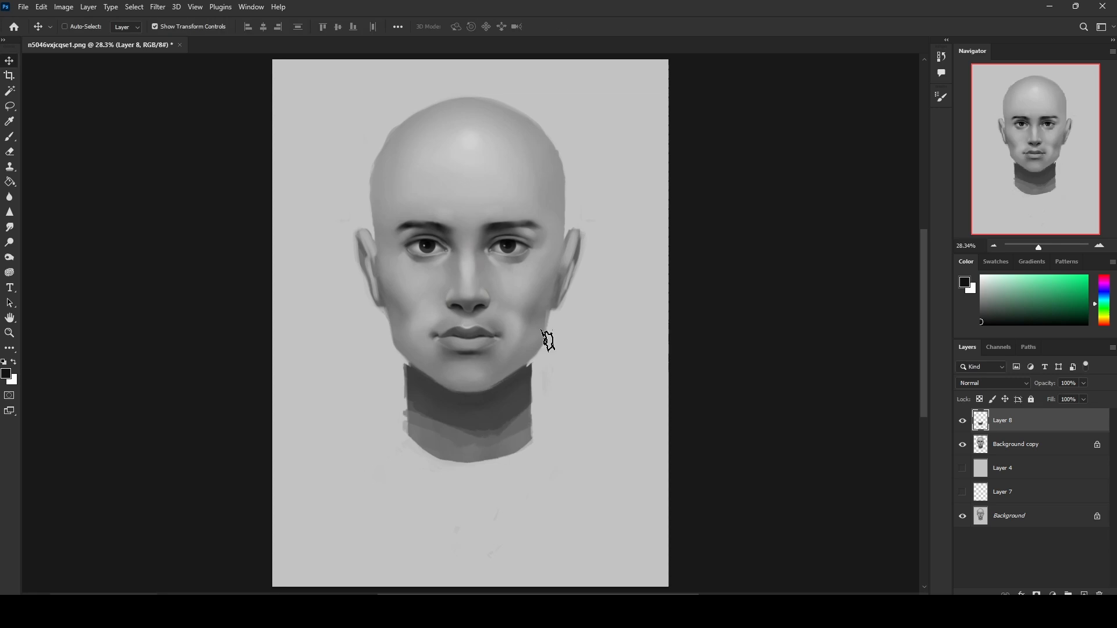
# Step: Fill the gaps between jaw and neck with the sampled dark neck tone, using a 50 px brush at 100% opacity
pyautogui.press('b')
pyautogui.keyDown('alt'); pyautogui.click(417, 375); pyautogui.keyUp('alt')
pyautogui.press('[')
pyautogui.press('[')
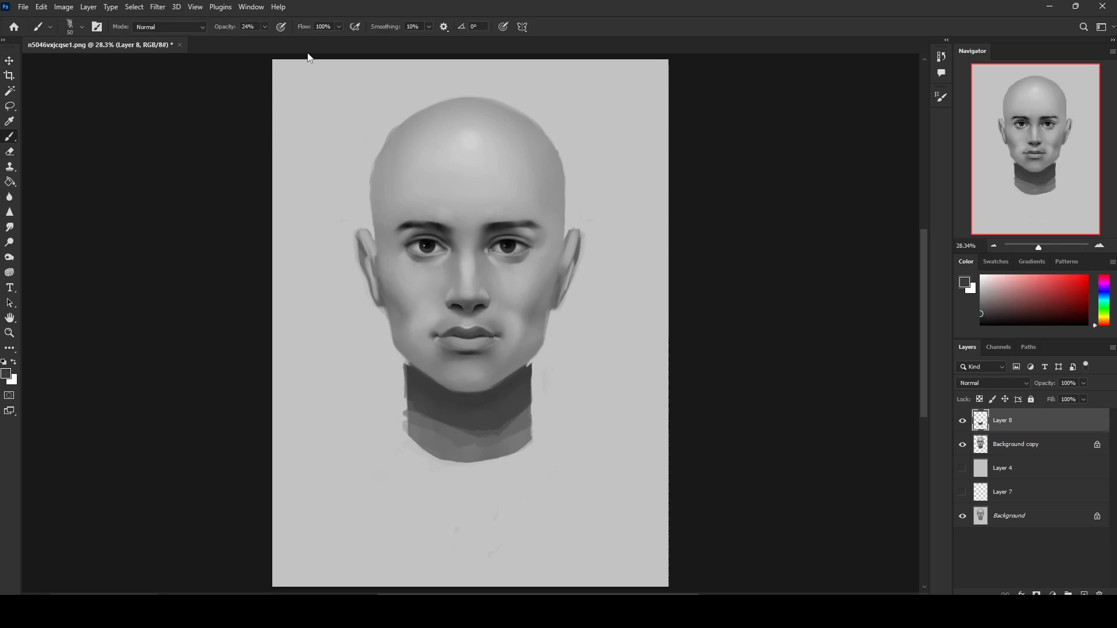
pyautogui.click(265, 26)
pyautogui.moveTo(265, 40); pyautogui.dragTo(347, 50)
pyautogui.moveTo(408, 366); pyautogui.dragTo(421, 378)
# Step: Trim both side edges of the neck with a 70 px eraser and compare with Layer 8 hidden and shown
pyautogui.press('e')
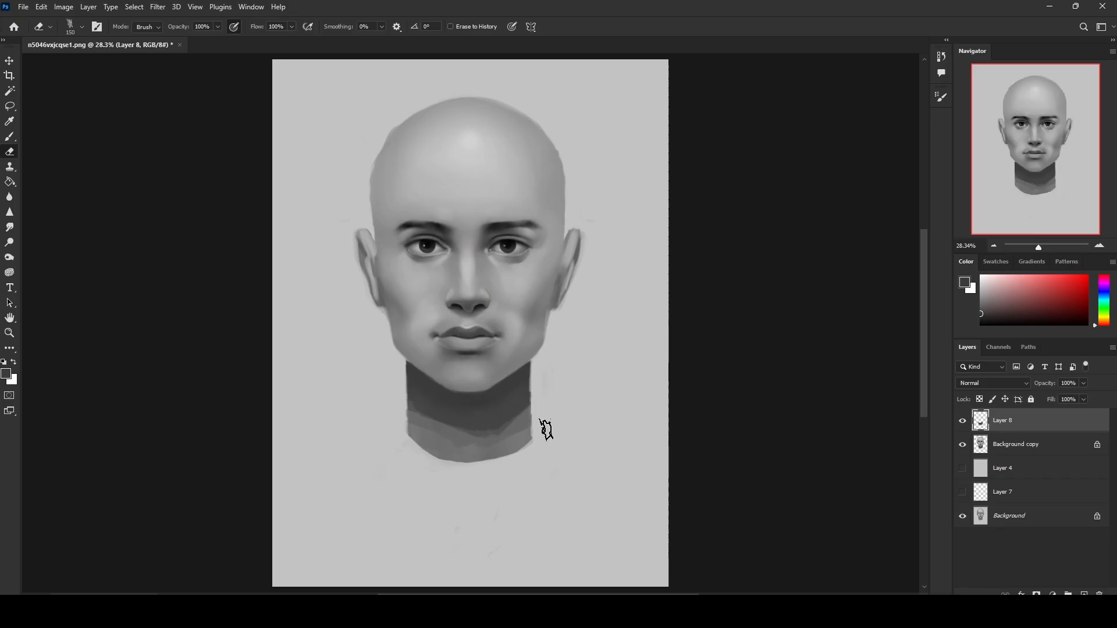
pyautogui.press('[')
pyautogui.press('[')
pyautogui.press('[')
pyautogui.press('[')
pyautogui.press('[')
pyautogui.moveTo(536, 372); pyautogui.dragTo(536, 432)
pyautogui.moveTo(399, 350); pyautogui.dragTo(398, 414)
pyautogui.click(961, 421)
pyautogui.click(963, 423)
# Step: Blend the neck's shadow bands into a smooth gradient with the Smudge tool at 10% strength
pyautogui.press('b')
pyautogui.click(9, 227)
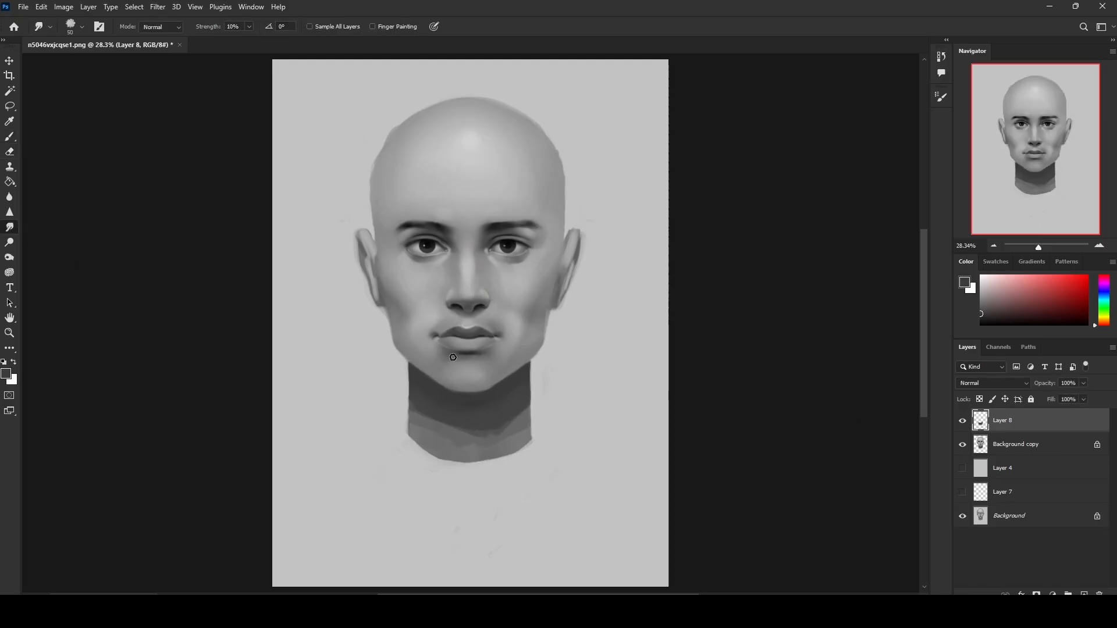
pyautogui.press(']')
pyautogui.press(']')
pyautogui.press(']')
pyautogui.moveTo(518, 422)
pyautogui.mouseDown()
pyautogui.moveTo(434, 420)
pyautogui.moveTo(497, 425)
pyautogui.moveTo(423, 398)
pyautogui.moveTo(449, 422)
pyautogui.moveTo(513, 417)
pyautogui.moveTo(435, 442)
pyautogui.moveTo(419, 424)
pyautogui.moveTo(495, 446)
pyautogui.moveTo(517, 428)
pyautogui.mouseUp()
pyautogui.press('[')
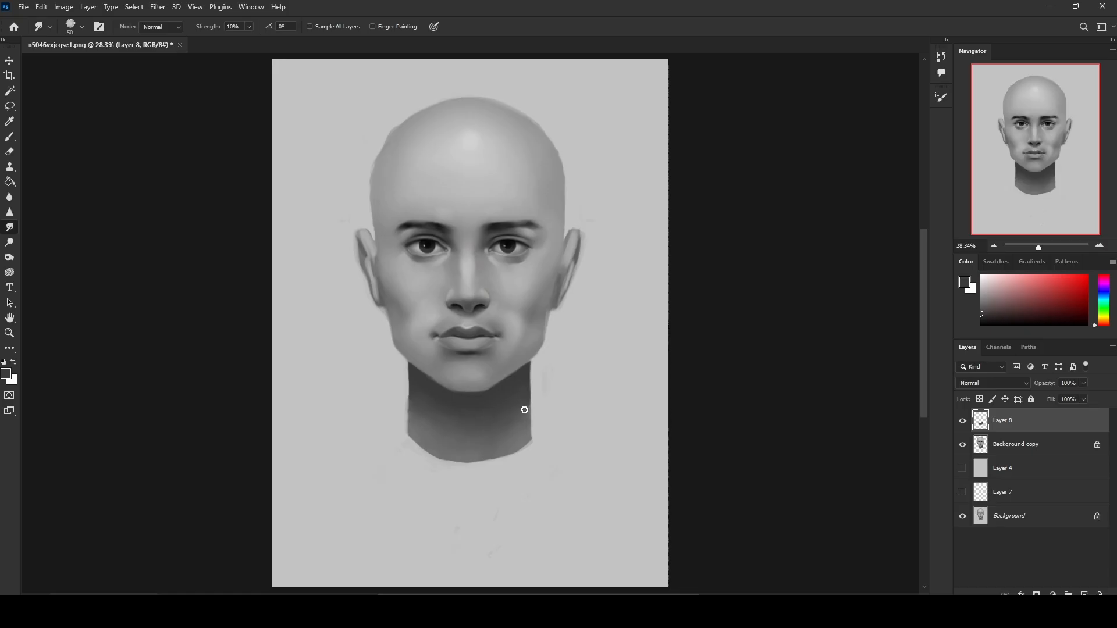
# Step: Trim the neck's lower edge into a tapered shape with a 150 px eraser and merge Layer 8 down into Background copy
pyautogui.press('e')
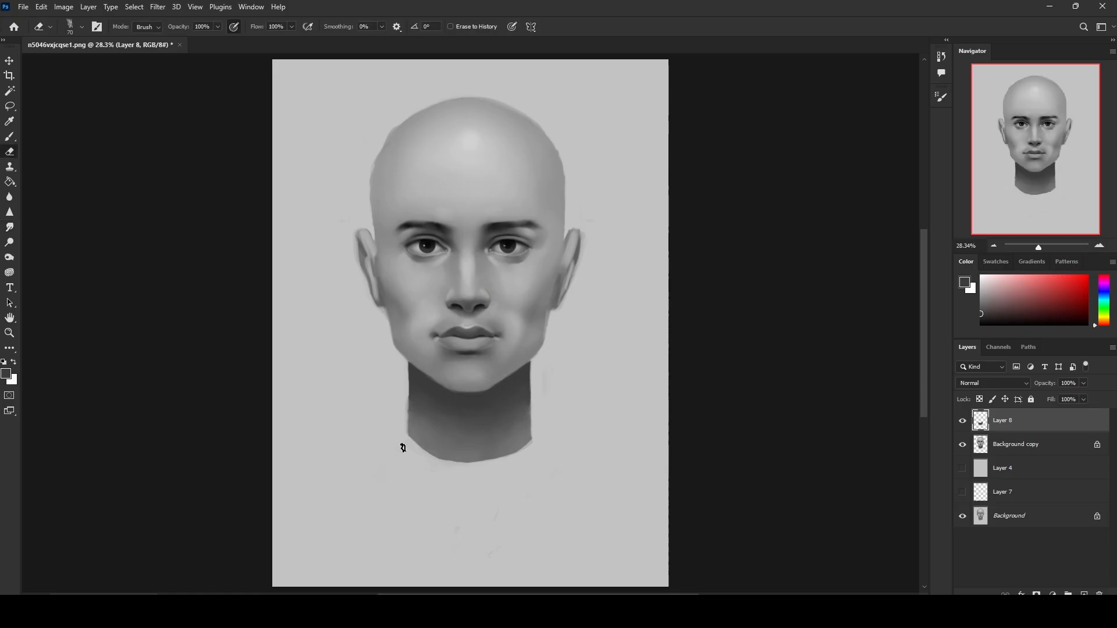
pyautogui.press(']')
pyautogui.press(']')
pyautogui.press(']')
pyautogui.press(']')
pyautogui.press(']')
pyautogui.moveTo(386, 432); pyautogui.dragTo(443, 470)
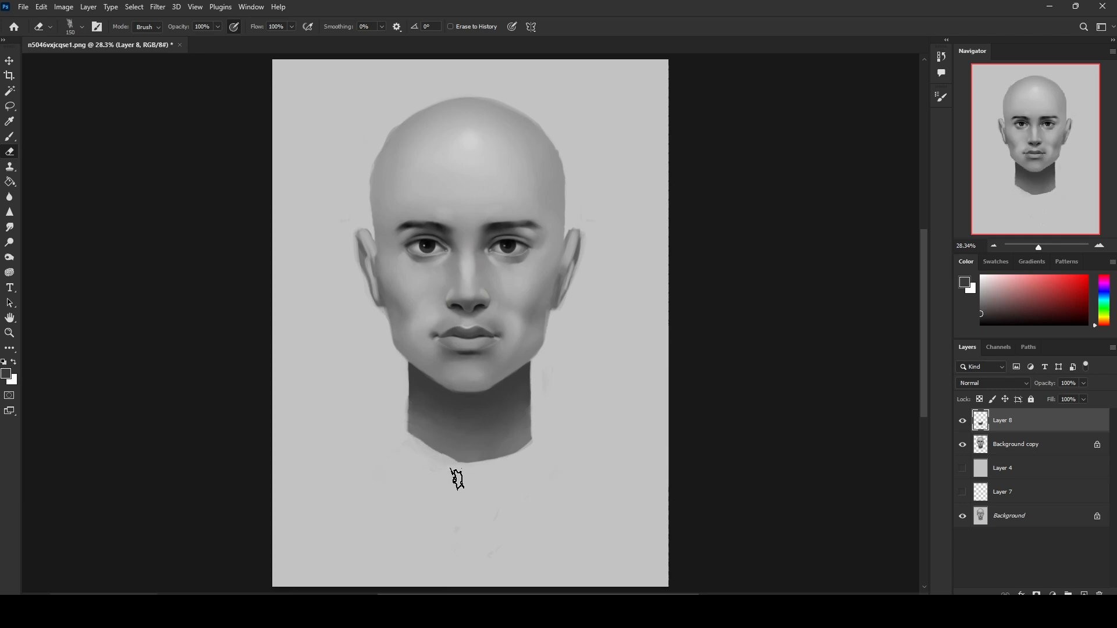
pyautogui.moveTo(547, 440); pyautogui.dragTo(494, 470)
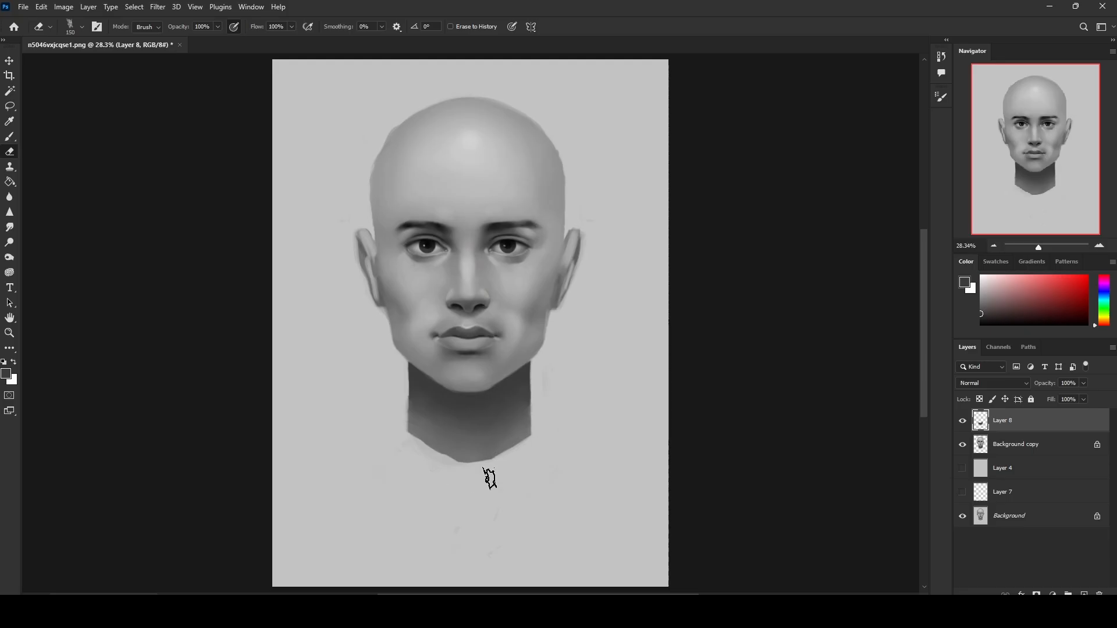
pyautogui.rightClick(995, 420)
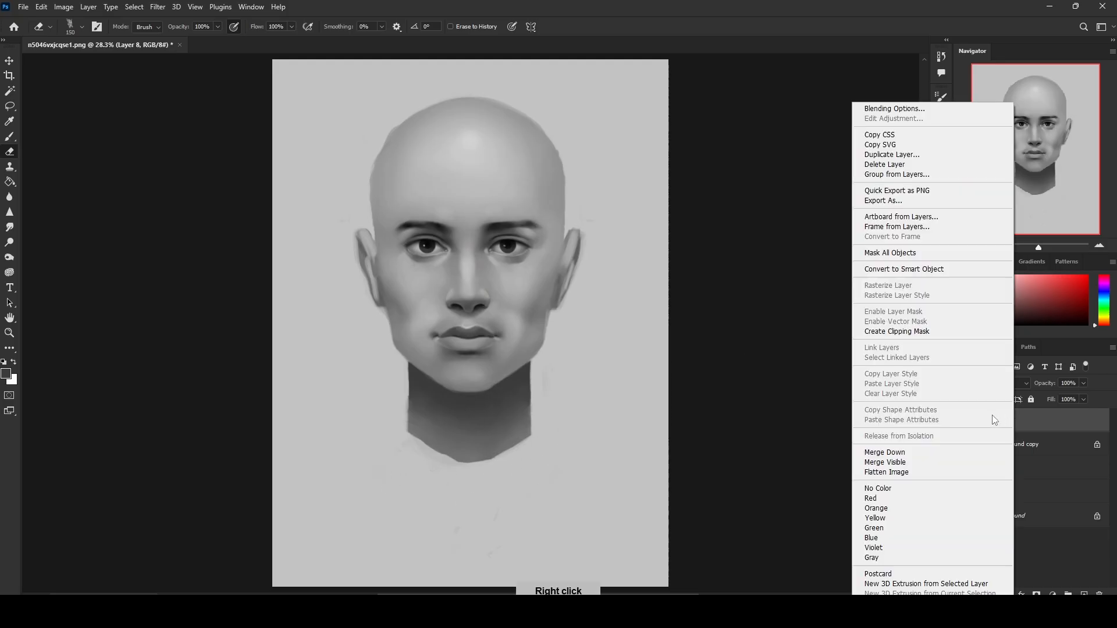
pyautogui.click(988, 452)
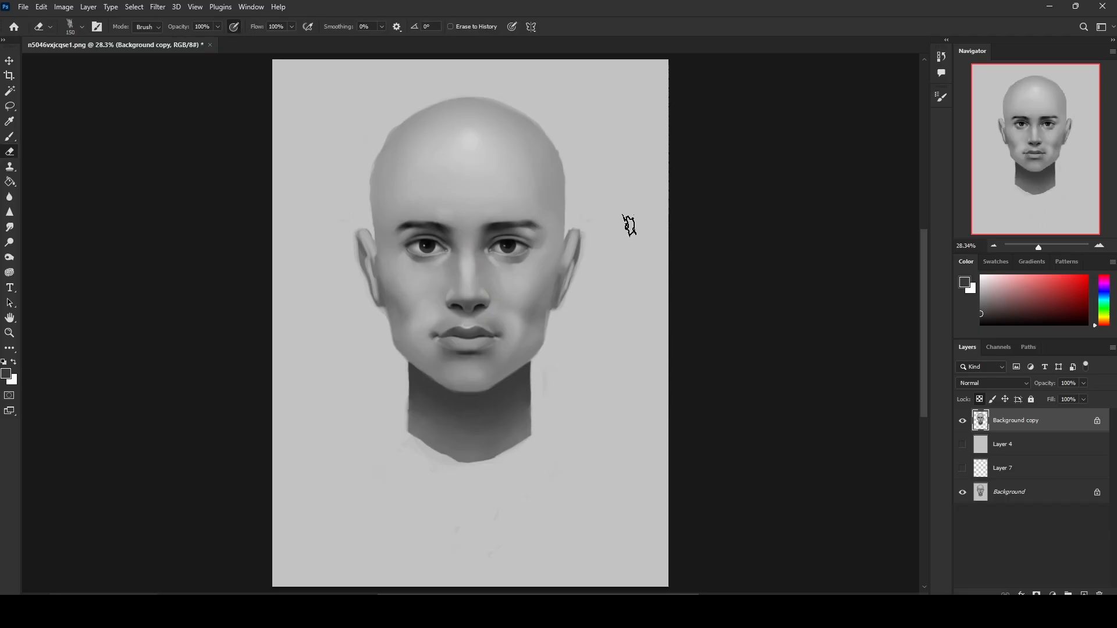
# Step: Sample the light grey backdrop beside the head as the brush colour and enlarge the brush to 150 px
pyautogui.press('b')
pyautogui.keyDown('alt'); pyautogui.click(593, 225); pyautogui.keyUp('alt')
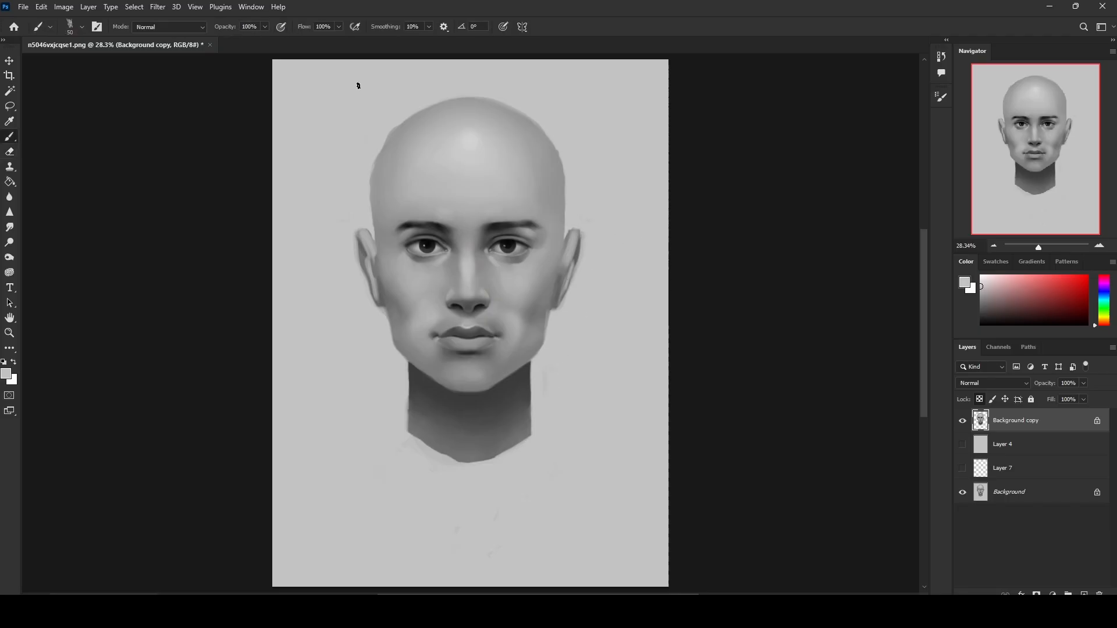
pyautogui.click(637, 282)
pyautogui.press(']')
pyautogui.press(']')
pyautogui.press(']')
pyautogui.press(']')
pyautogui.press(']')
pyautogui.press(']')
pyautogui.press(']')
pyautogui.press('l')
pyautogui.moveTo(575, 197); pyautogui.dragTo(601, 168)
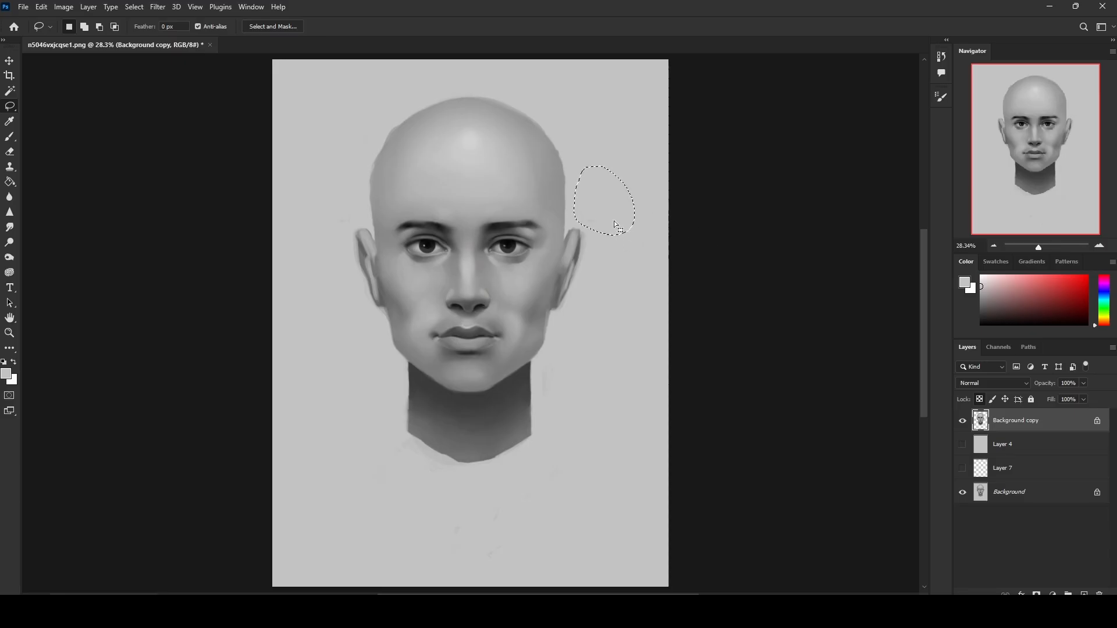
pyautogui.press('m')
pyautogui.rightClick(616, 221)
pyautogui.click(633, 226)
pyautogui.press('b')
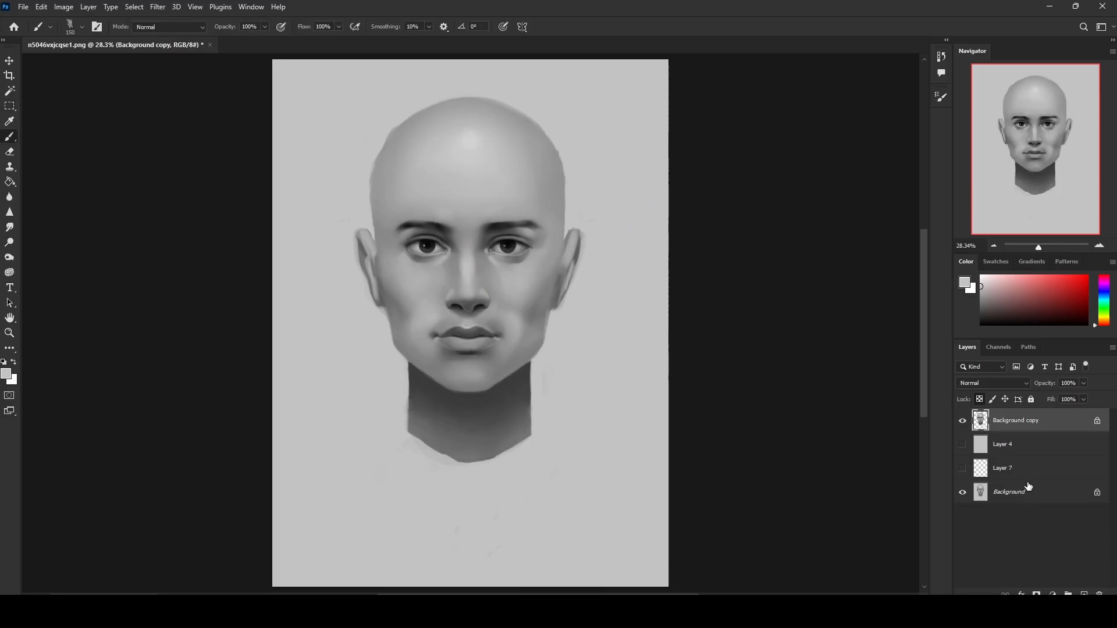
# Step: Select the Background layer and flatten the image into a single layer
pyautogui.click(1012, 494)
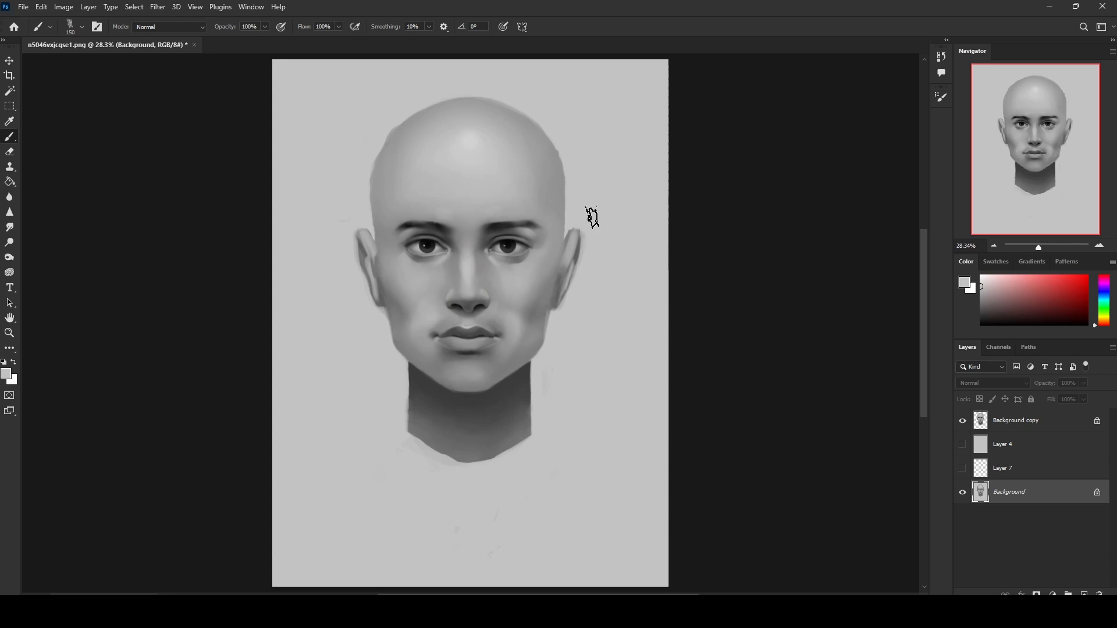
pyautogui.rightClick(1025, 439)
pyautogui.click(940, 471)
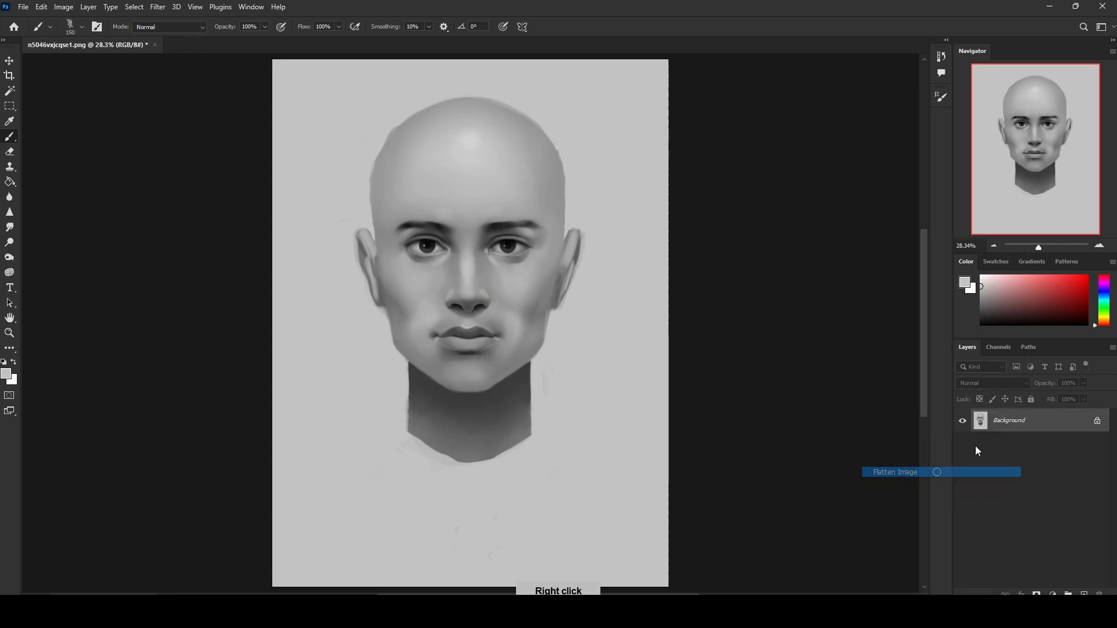
# Step: Select the entire canvas and ready the Smudge tool plus a 900 px brush at 33% opacity in the pupil's black
pyautogui.hotkey('ctrl', 'a')
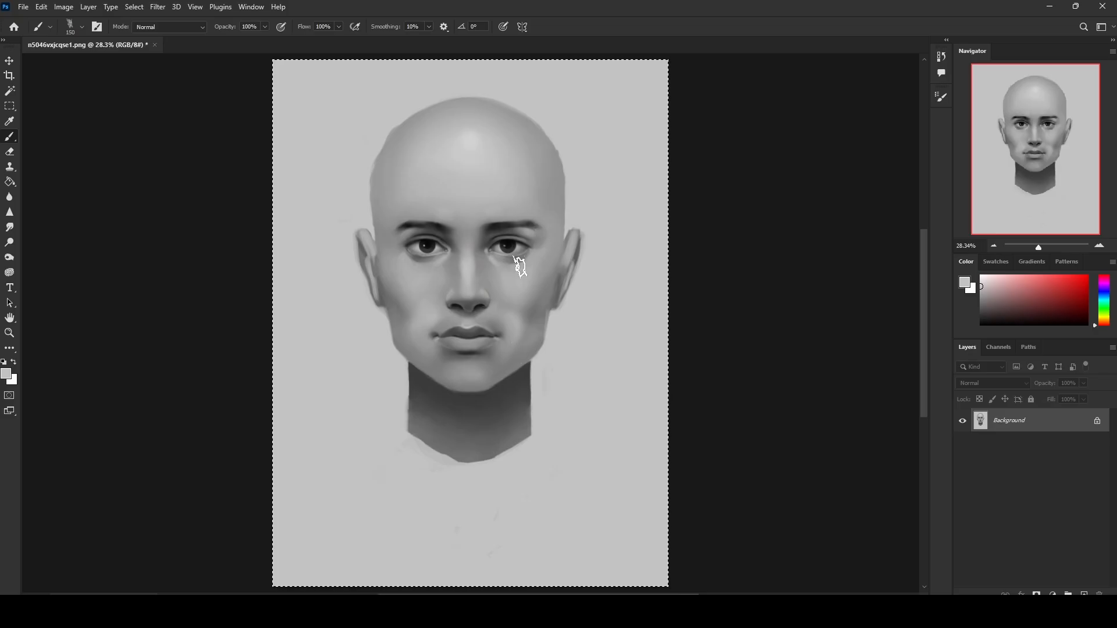
pyautogui.rightClick(507, 301)
pyautogui.click(549, 370)
pyautogui.click(777, 172)
pyautogui.keyDown('alt'); pyautogui.click(509, 244); pyautogui.keyUp('alt')
pyautogui.press(']')
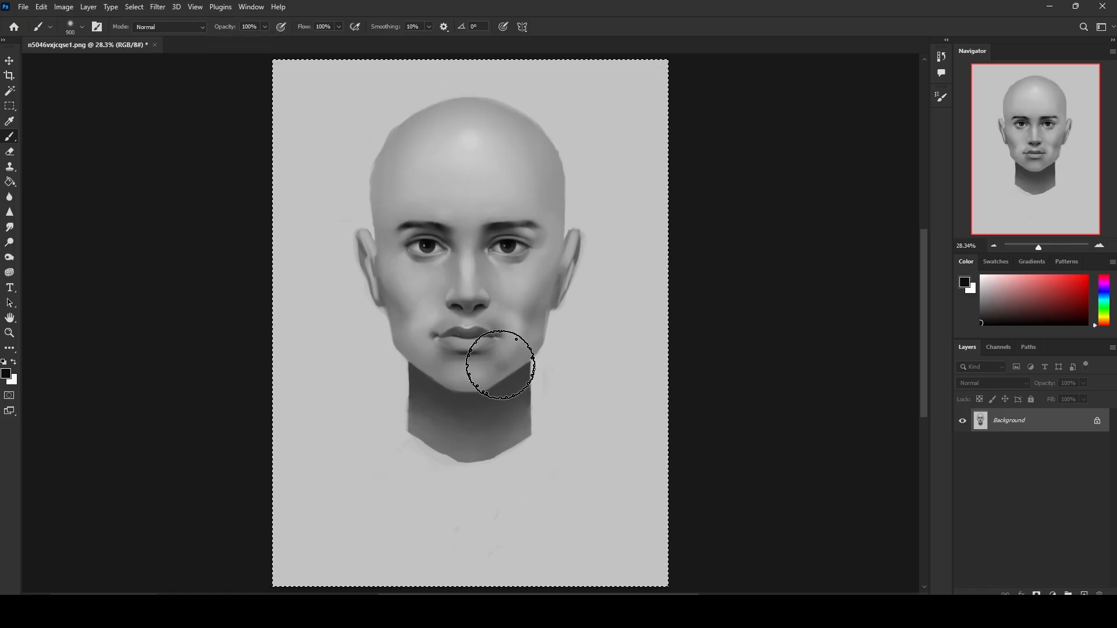
pyautogui.press('3')
pyautogui.press('3')
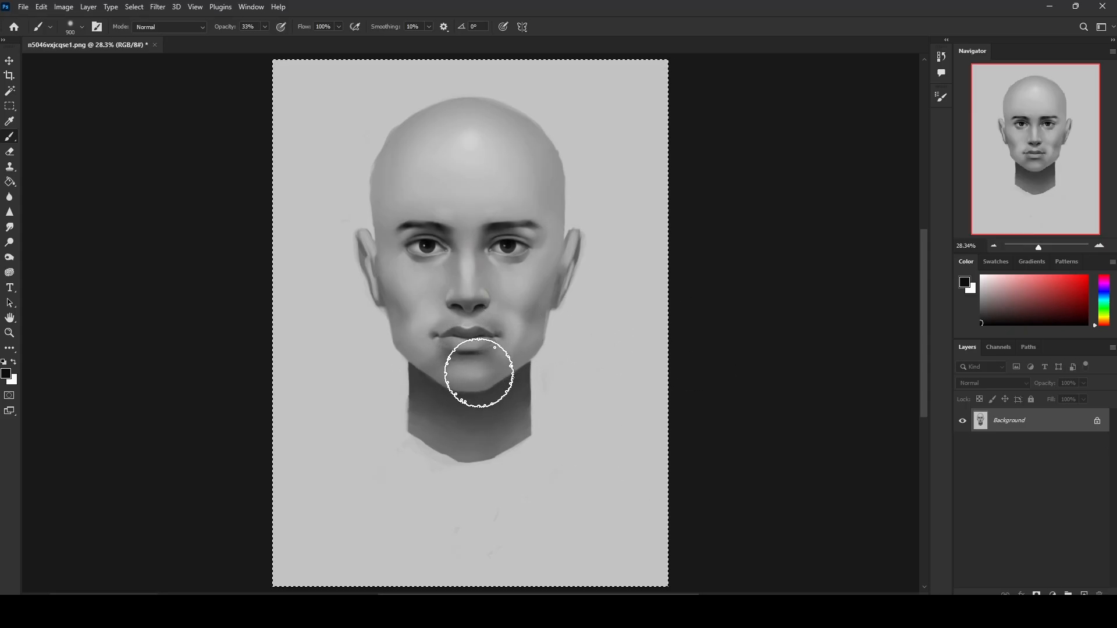
pyautogui.click(9, 227)
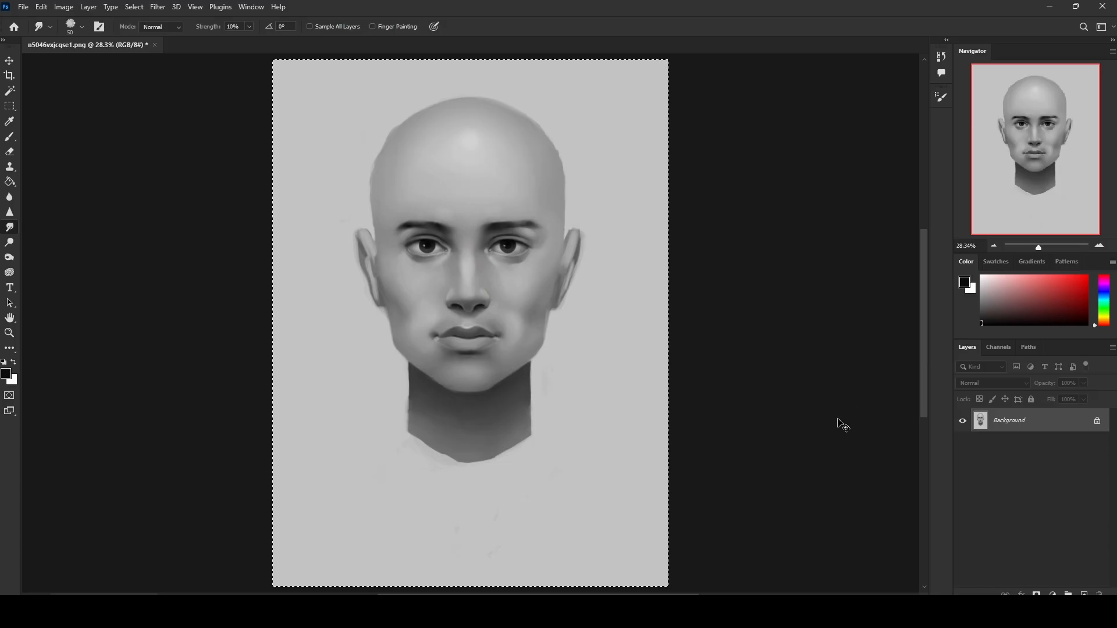
# Step: Revert the image to its opening history snapshot and paste the finished portrait as a new layer above the original Background
pyautogui.click(940, 58)
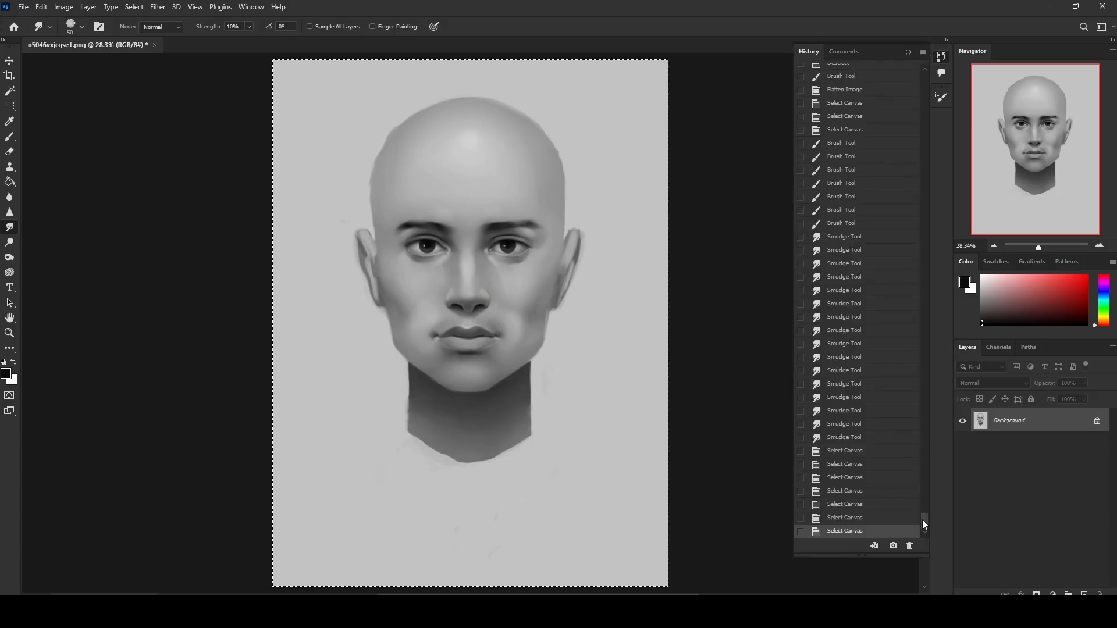
pyautogui.moveTo(924, 520); pyautogui.dragTo(937, 68)
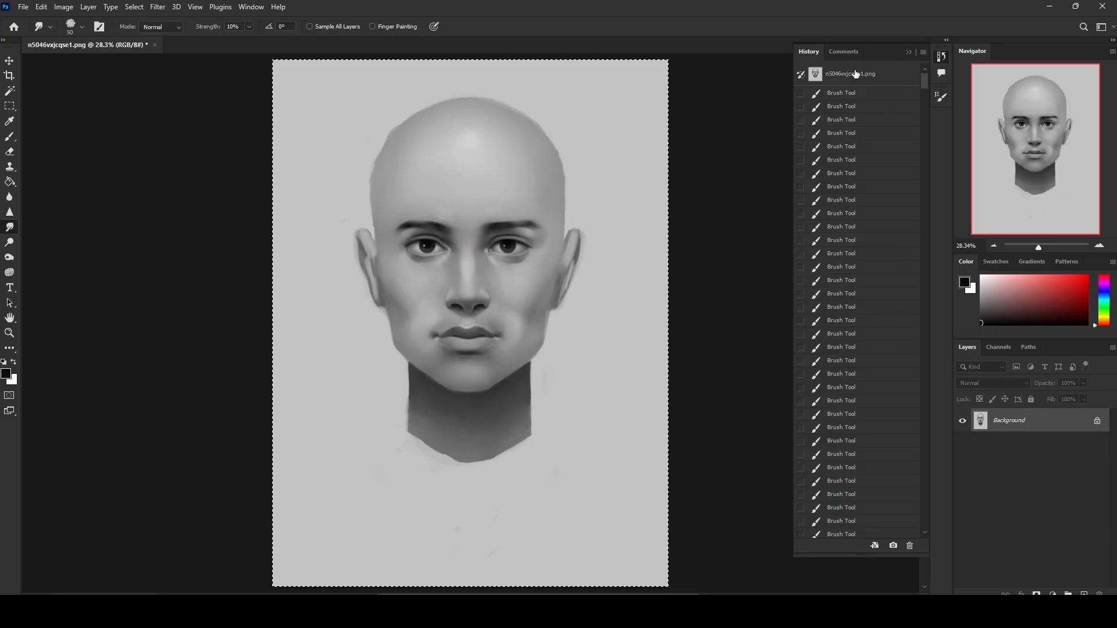
pyautogui.scroll(-10, 855, 74)
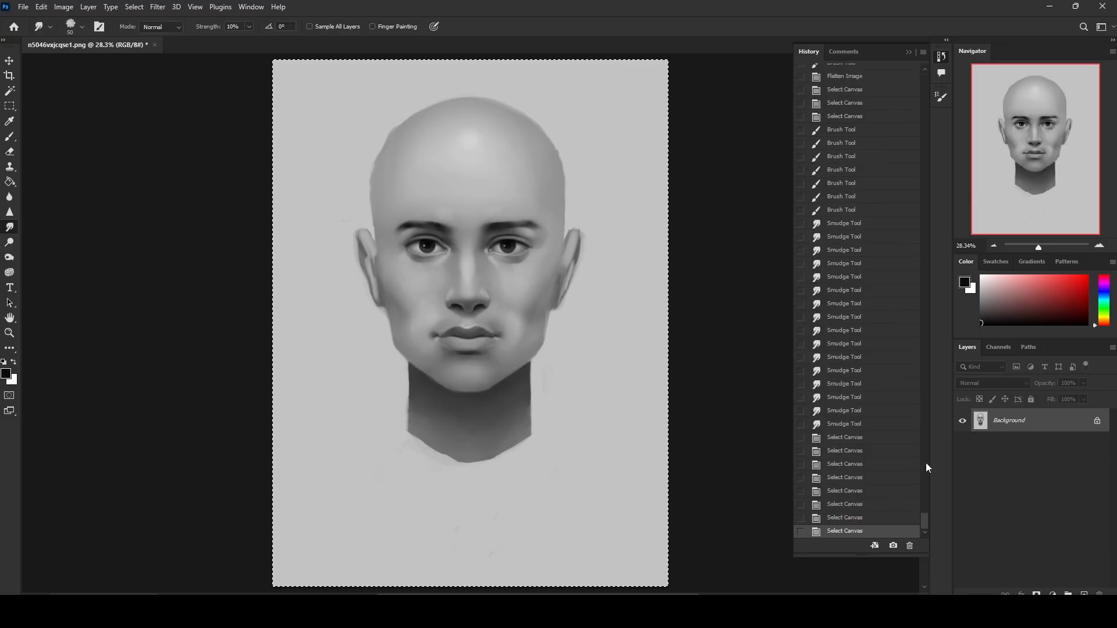
pyautogui.moveTo(928, 525); pyautogui.dragTo(948, 73)
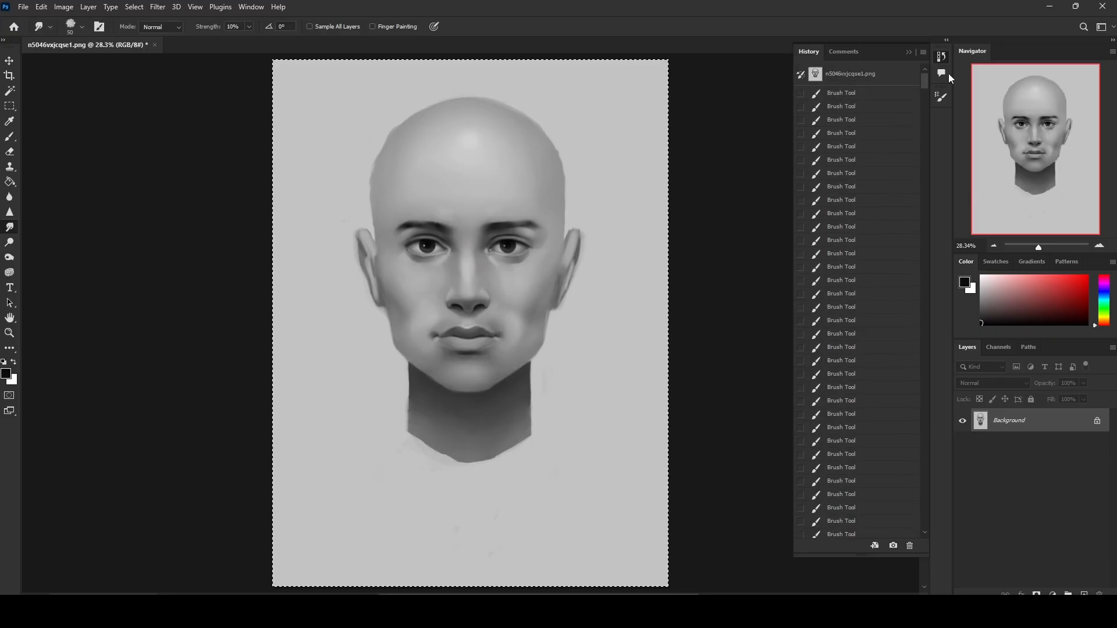
pyautogui.click(865, 74)
pyautogui.click(909, 53)
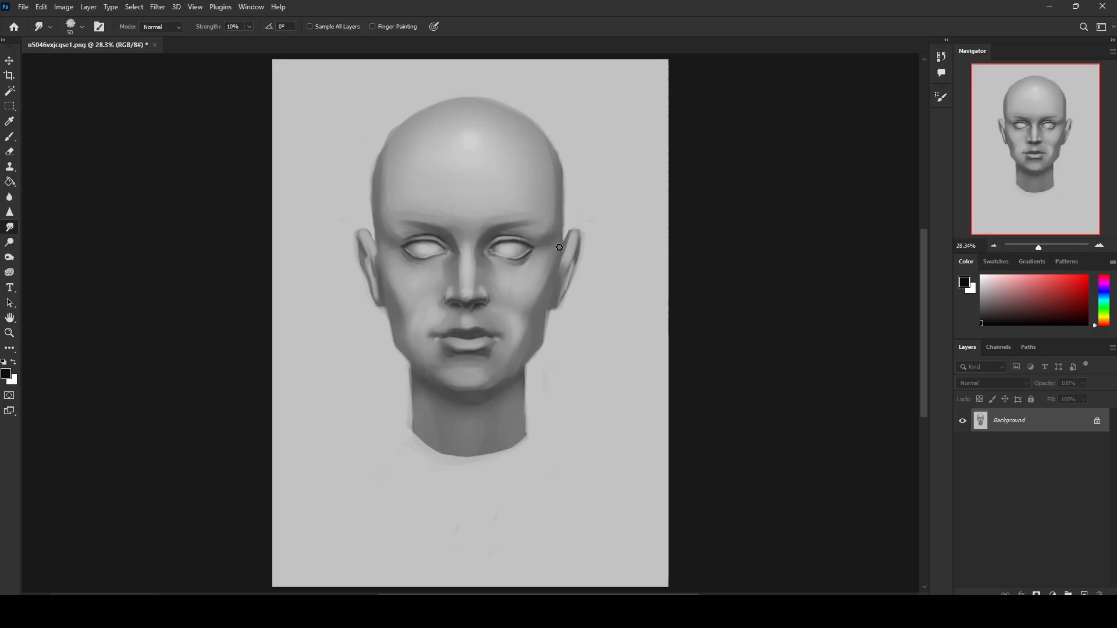
pyautogui.hotkey('ctrl', 'v')
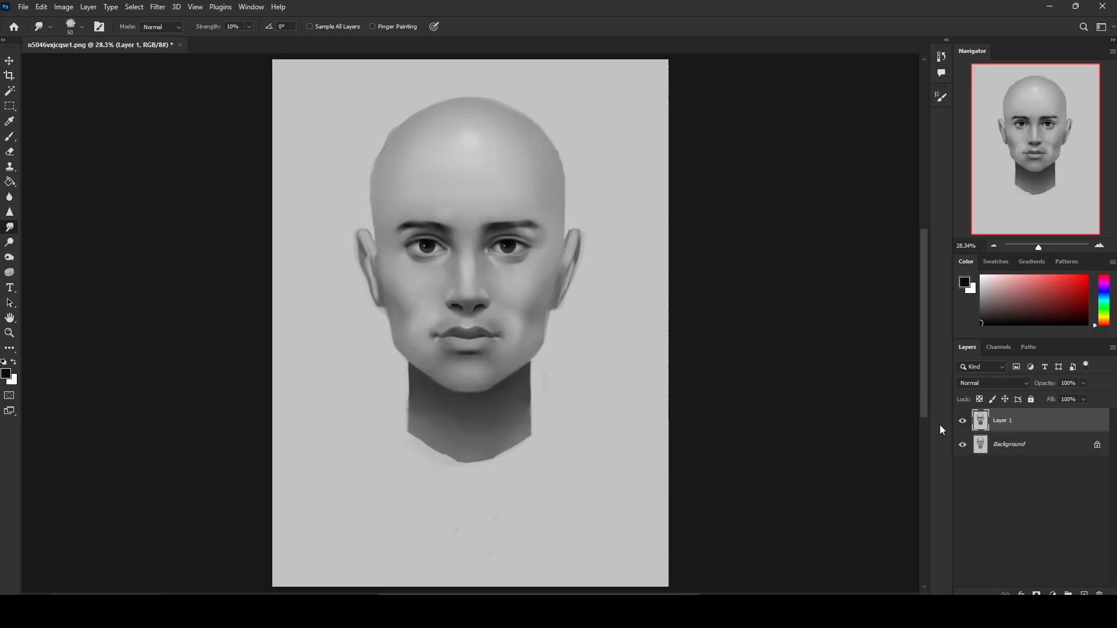
pyautogui.hotkey('ctrl', '+')
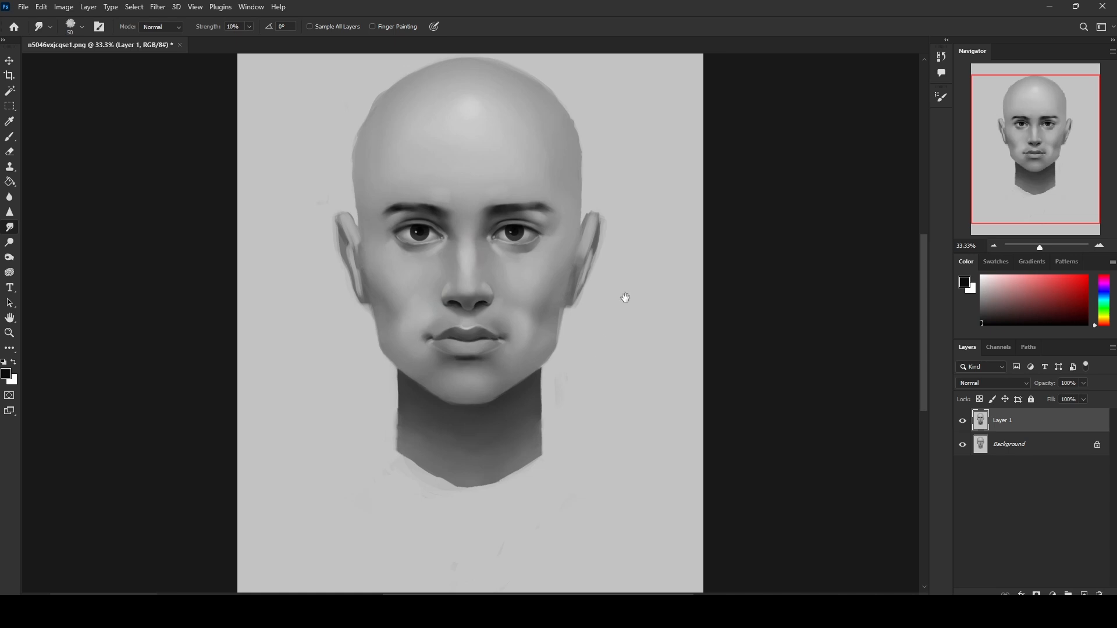
pyautogui.moveTo(333, 245); pyautogui.dragTo(625, 316)
pyautogui.moveTo(318, 291); pyautogui.dragTo(451, 306)
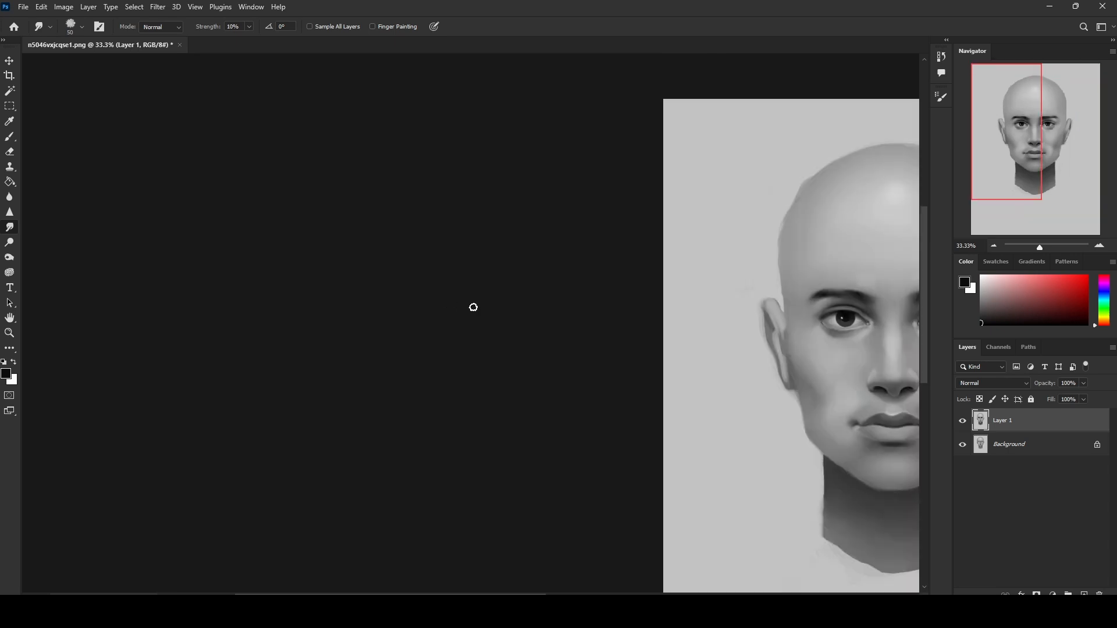
pyautogui.moveTo(383, 303); pyautogui.dragTo(581, 336)
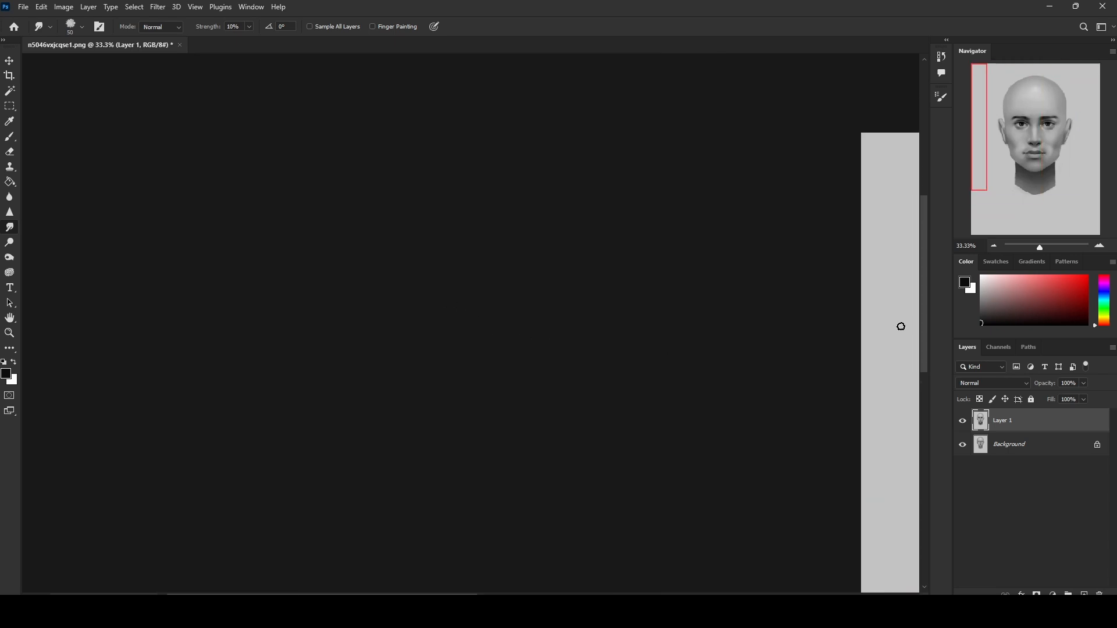
pyautogui.moveTo(898, 327); pyautogui.dragTo(344, 285)
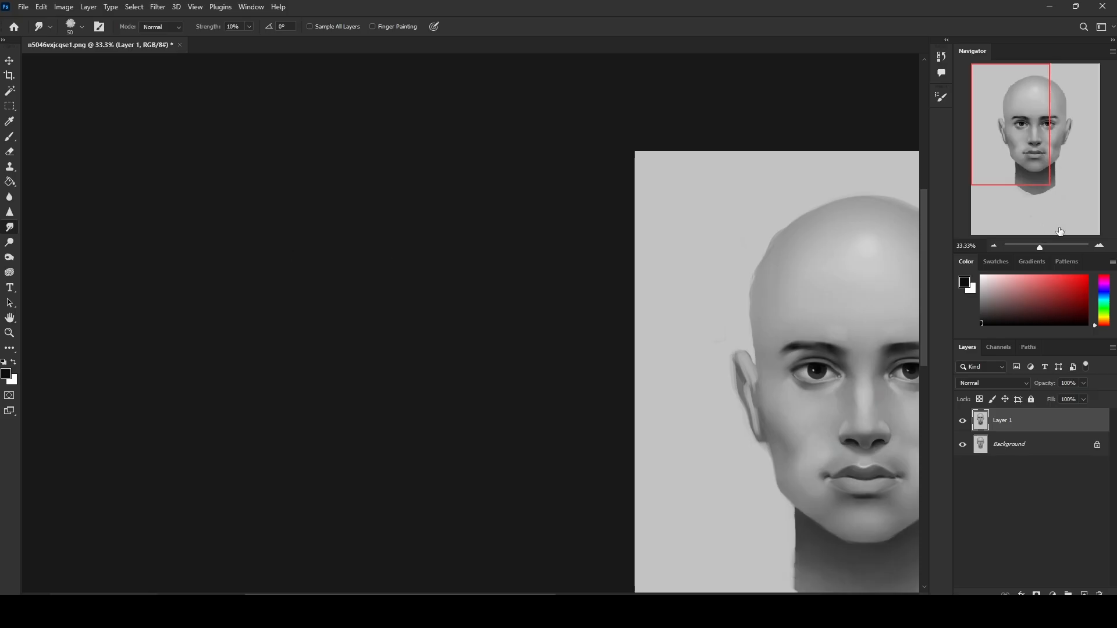
pyautogui.moveTo(1017, 139); pyautogui.dragTo(1116, 145)
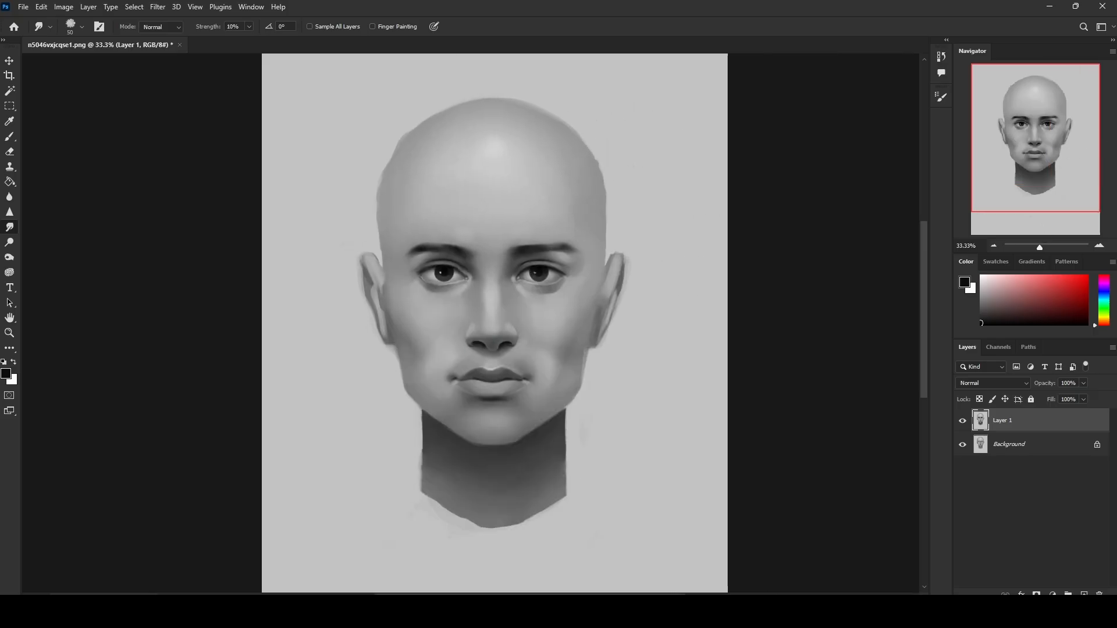
# Step: Save the layered portrait to the Desktop as the Photoshop file n5046vxjcqse1.psd with Maximize Compatibility on
pyautogui.hotkey('ctrl', 'shift', 's')
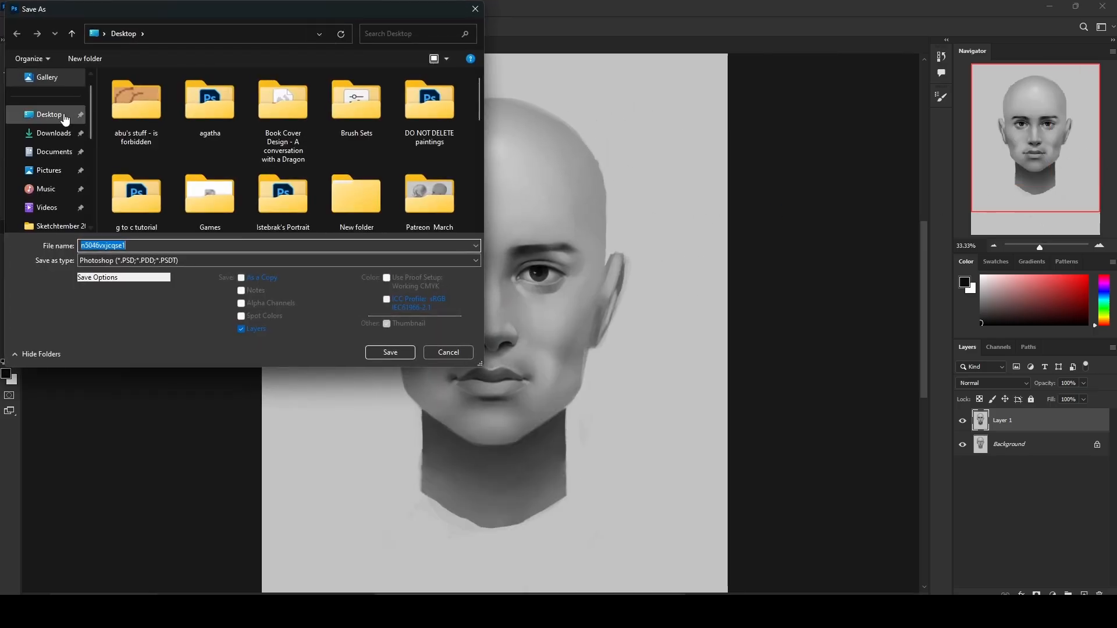
pyautogui.click(46, 116)
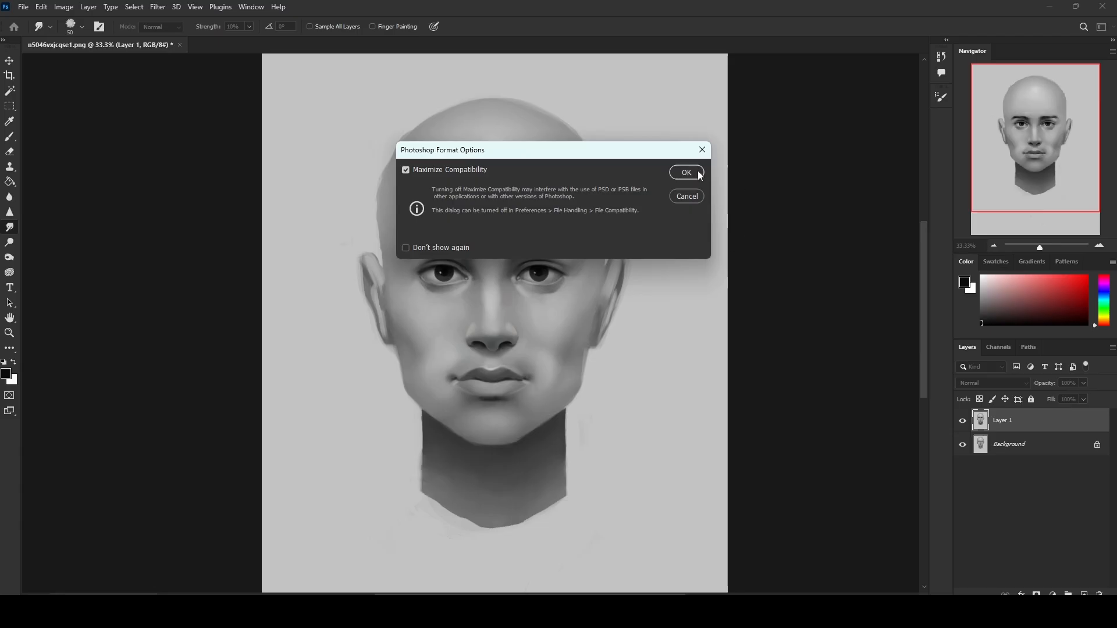
pyautogui.click(687, 172)
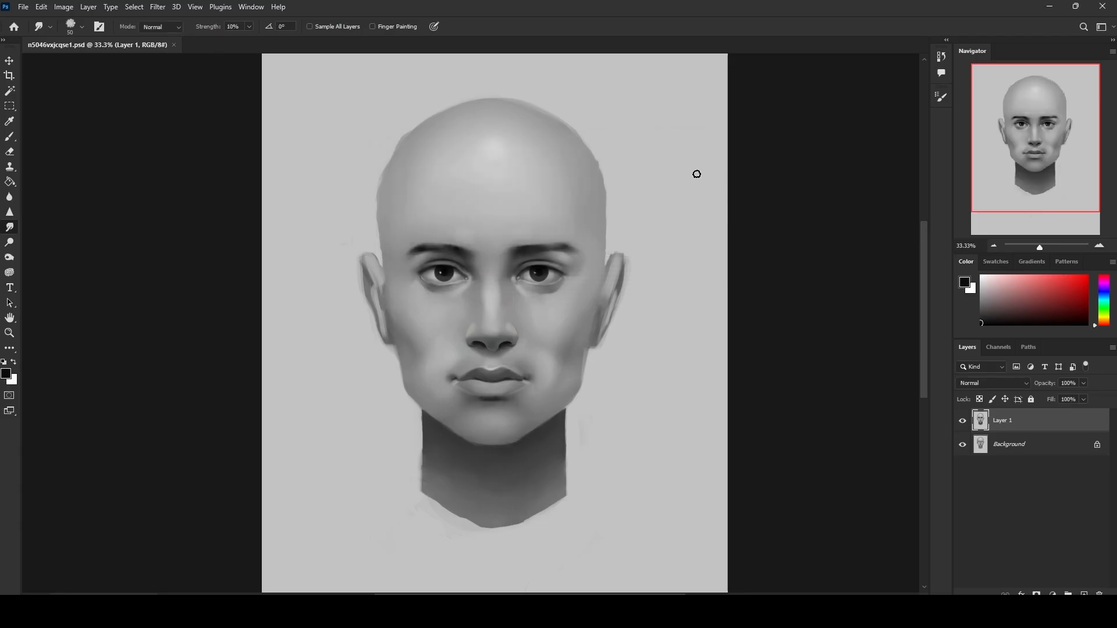
# Step: Compare the finished head with the original on Background by repeatedly hiding and showing Layer 1
pyautogui.click(963, 421)
pyautogui.moveTo(516, 391); pyautogui.dragTo(614, 372)
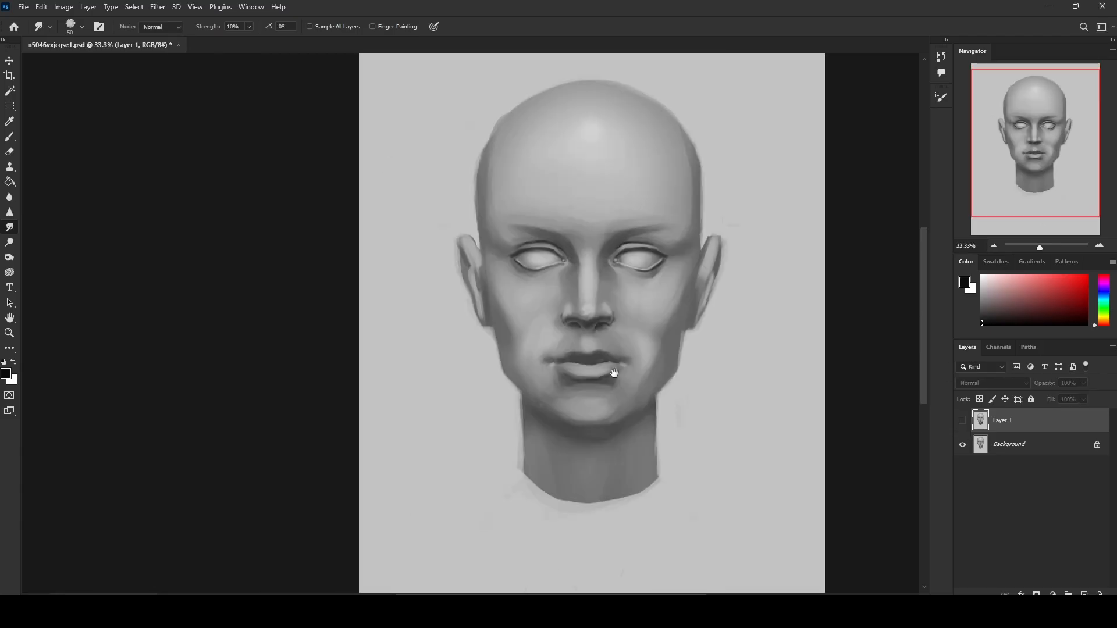
pyautogui.moveTo(454, 594); pyautogui.dragTo(502, 594)
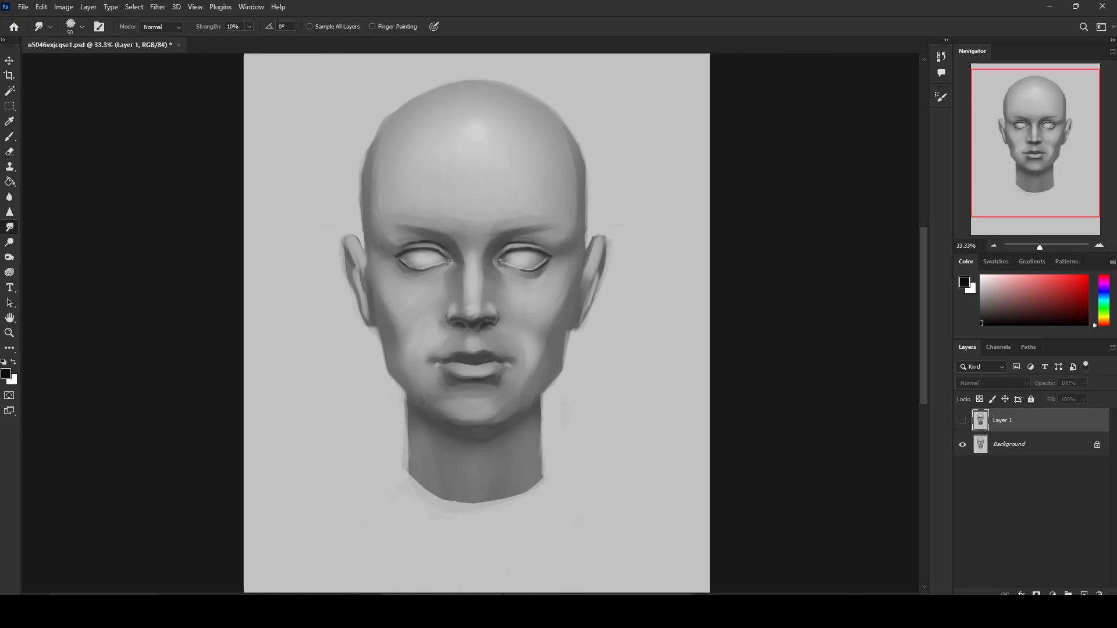
pyautogui.moveTo(578, 413); pyautogui.dragTo(634, 426)
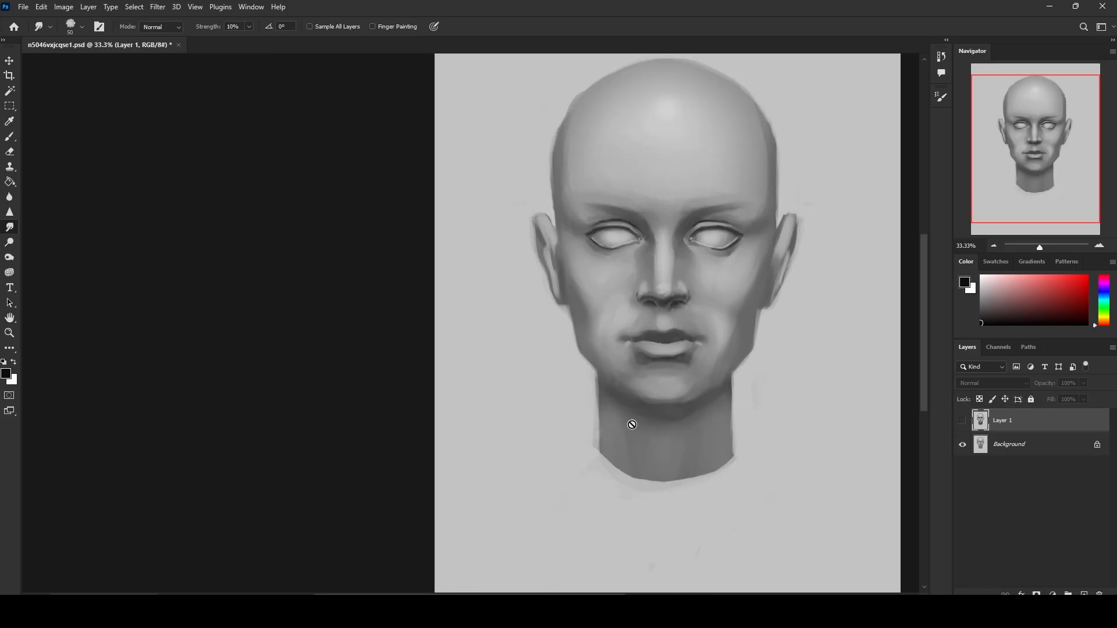
pyautogui.moveTo(470, 594); pyautogui.dragTo(550, 593)
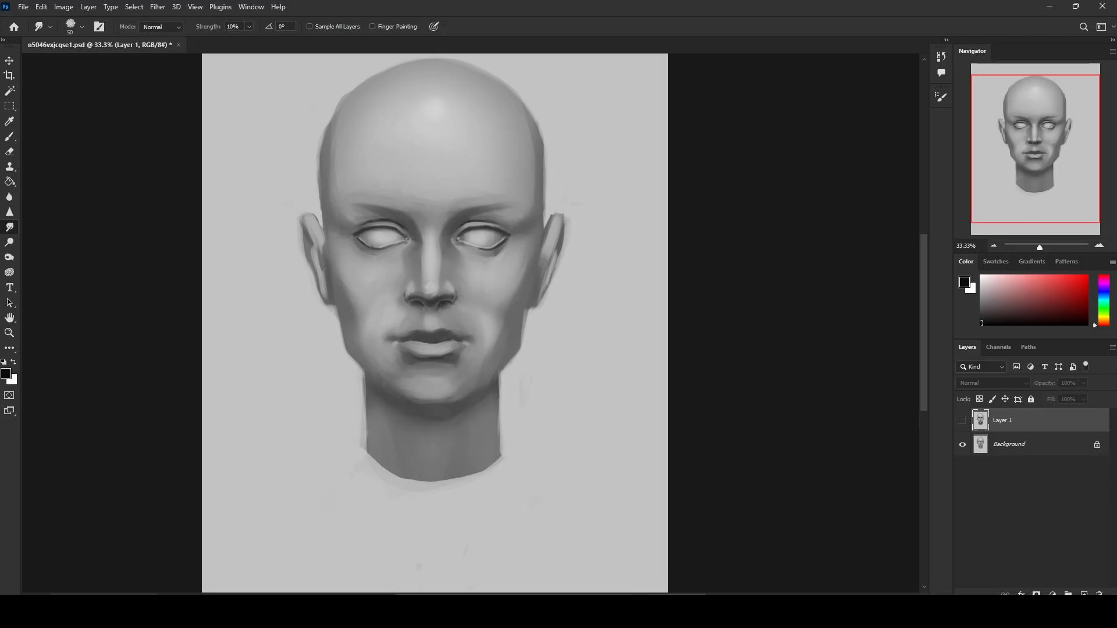
pyautogui.moveTo(638, 594); pyautogui.dragTo(624, 594)
pyautogui.moveTo(921, 399); pyautogui.dragTo(929, 381)
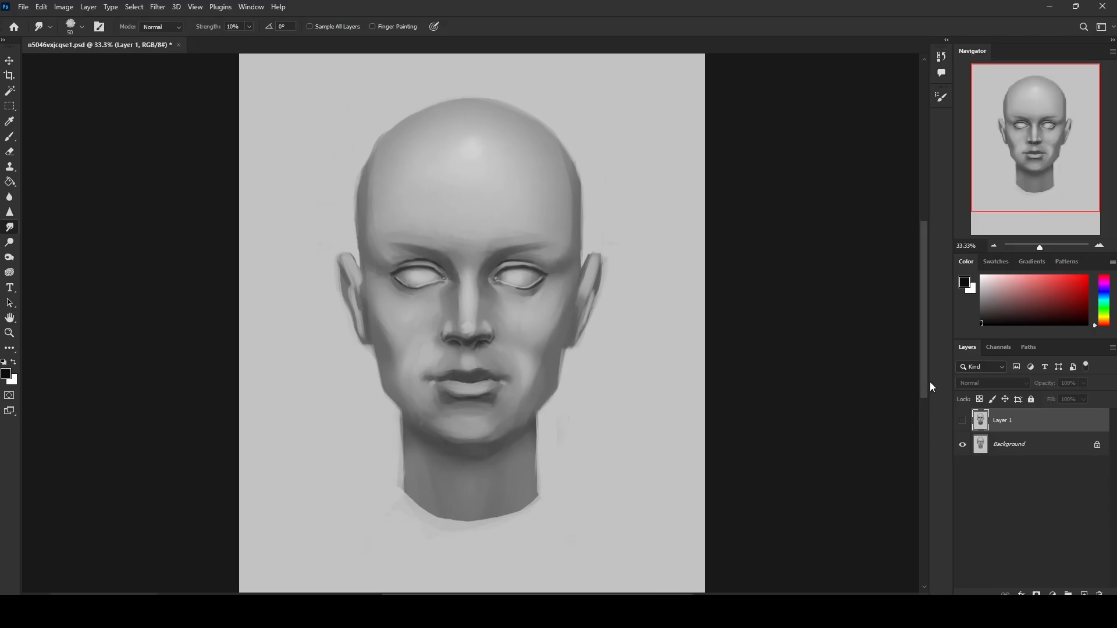
pyautogui.click(963, 421)
pyautogui.click(963, 421)
pyautogui.click(963, 421)
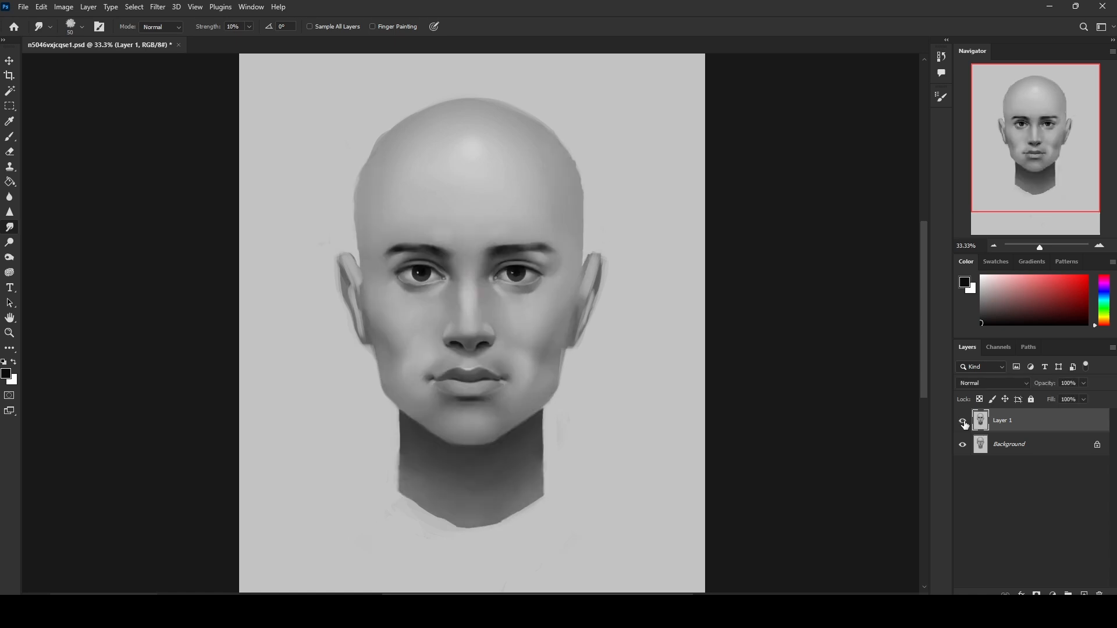
pyautogui.click(963, 421)
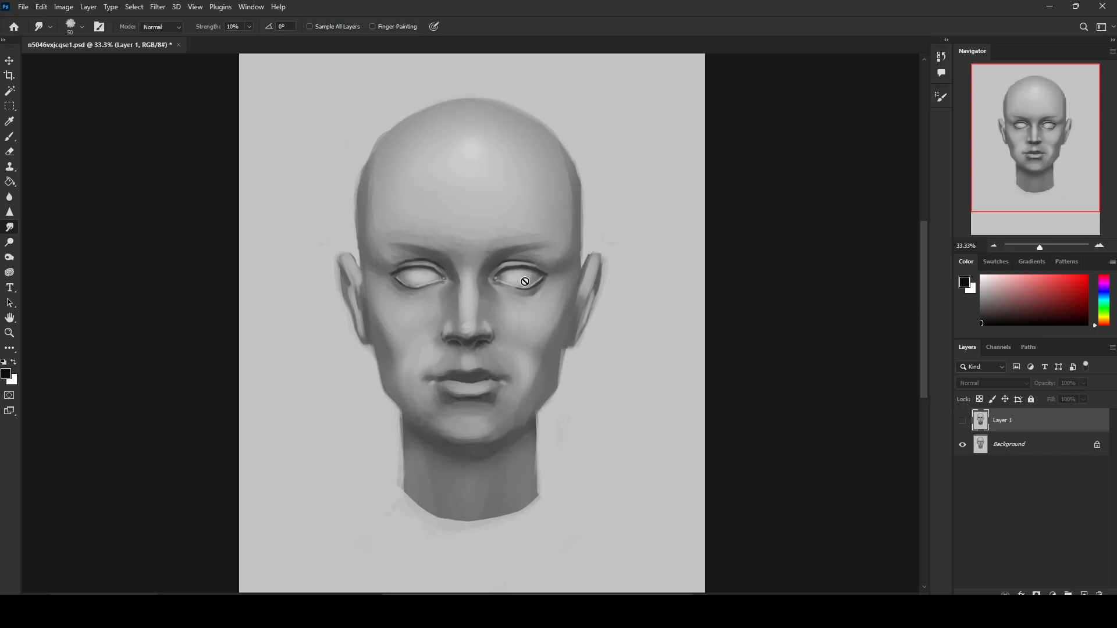
pyautogui.click(962, 421)
pyautogui.click(962, 422)
pyautogui.click(962, 422)
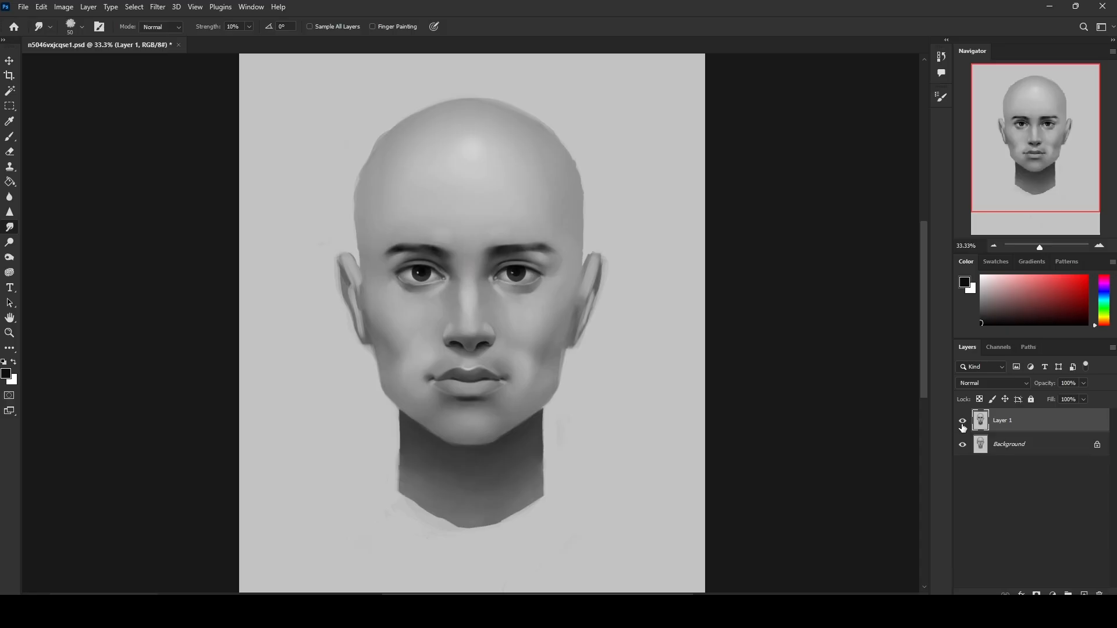
# Step: Compare the facial features up close at 50% zoom with Layer 1 alternately hidden and shown
pyautogui.hotkey('ctrl', '+')
pyautogui.click(962, 422)
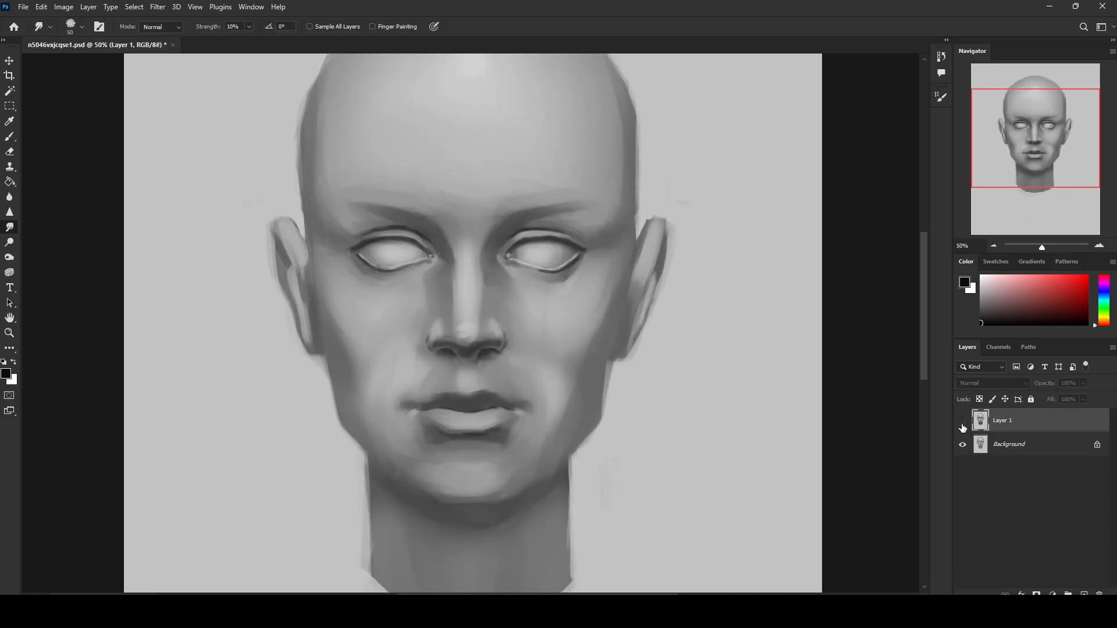
pyautogui.click(963, 422)
pyautogui.click(963, 422)
pyautogui.click(962, 422)
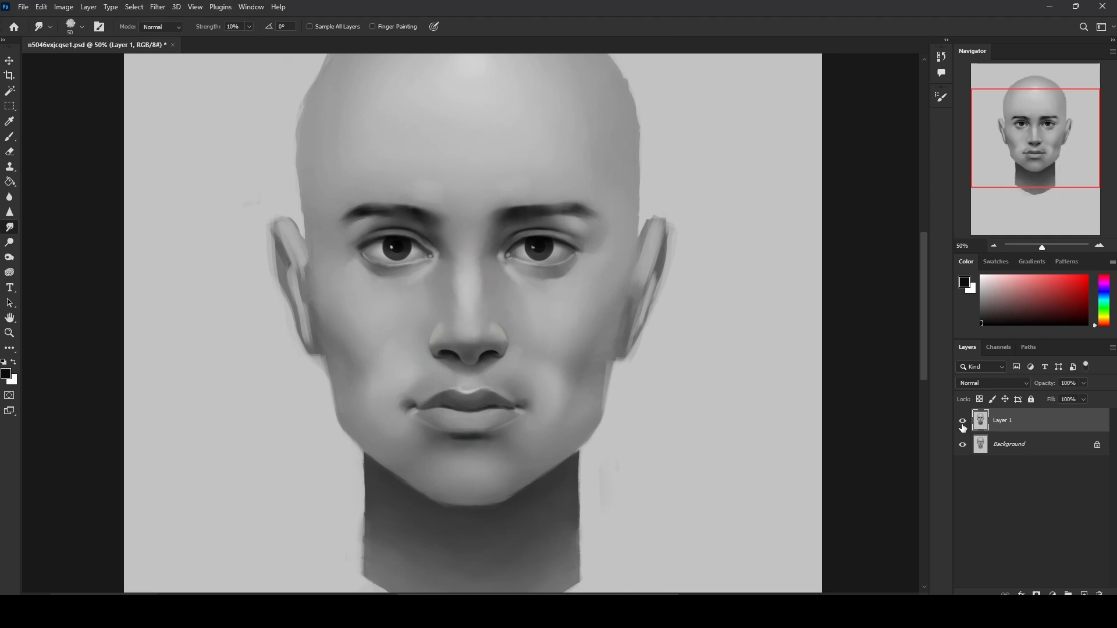
pyautogui.click(963, 423)
pyautogui.click(962, 423)
pyautogui.hotkey('ctrl', '-')
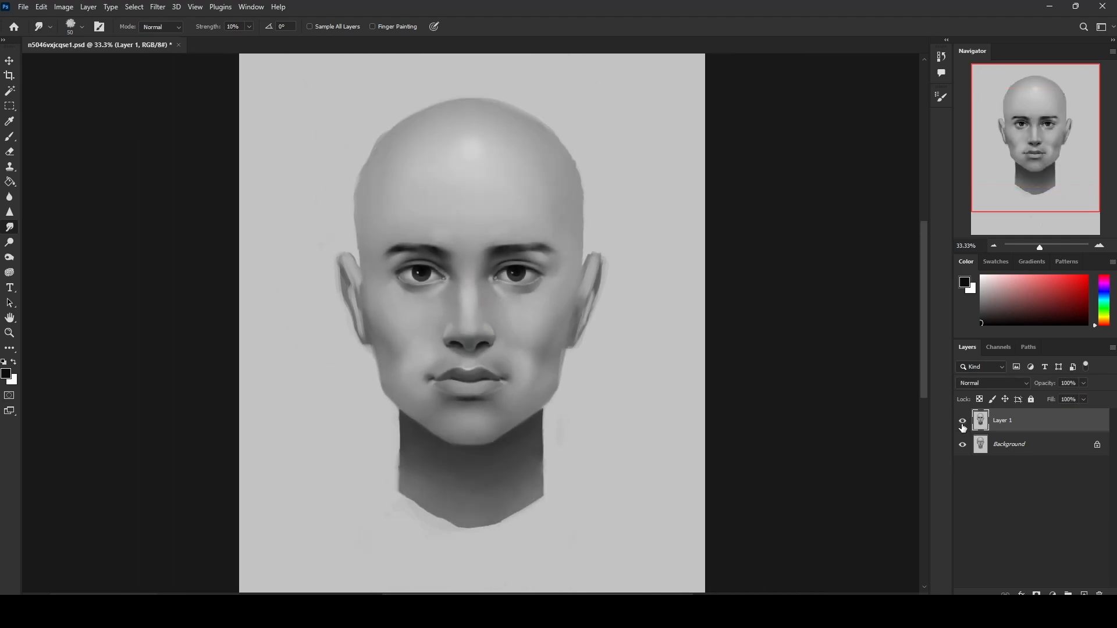
pyautogui.hotkey('ctrl', '-')
pyautogui.hotkey('ctrl', '+')
# Step: Switch to the browser, view the Store page of istebrak.com and close it to return to Photoshop
pyautogui.hotkey('alt', 'Tab')
pyautogui.moveTo(587, 51); pyautogui.dragTo(524, 24)
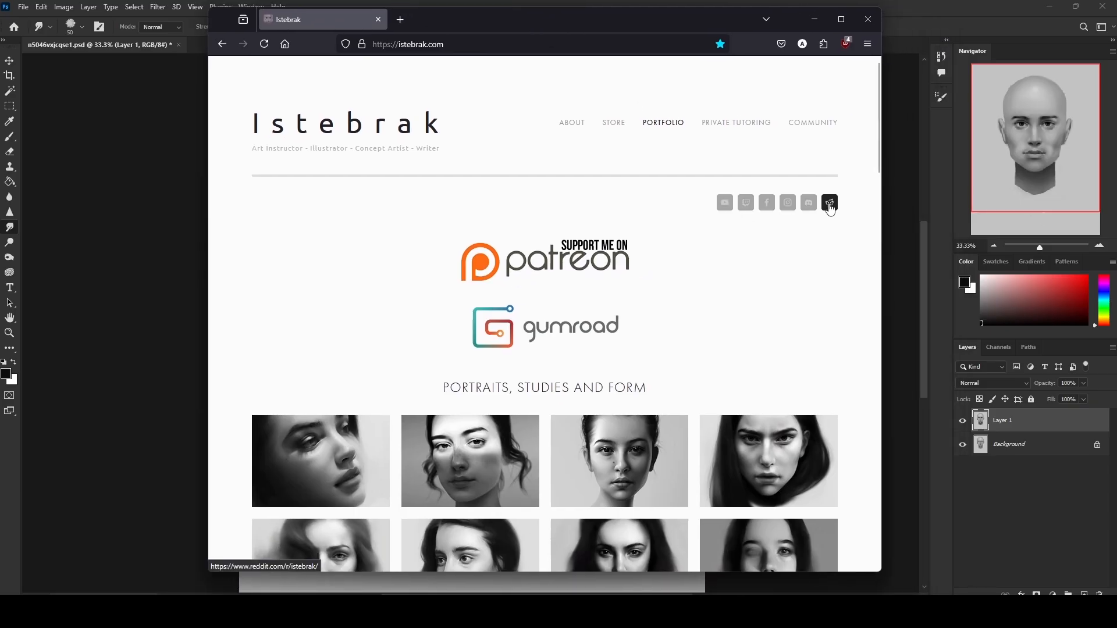
pyautogui.click(614, 122)
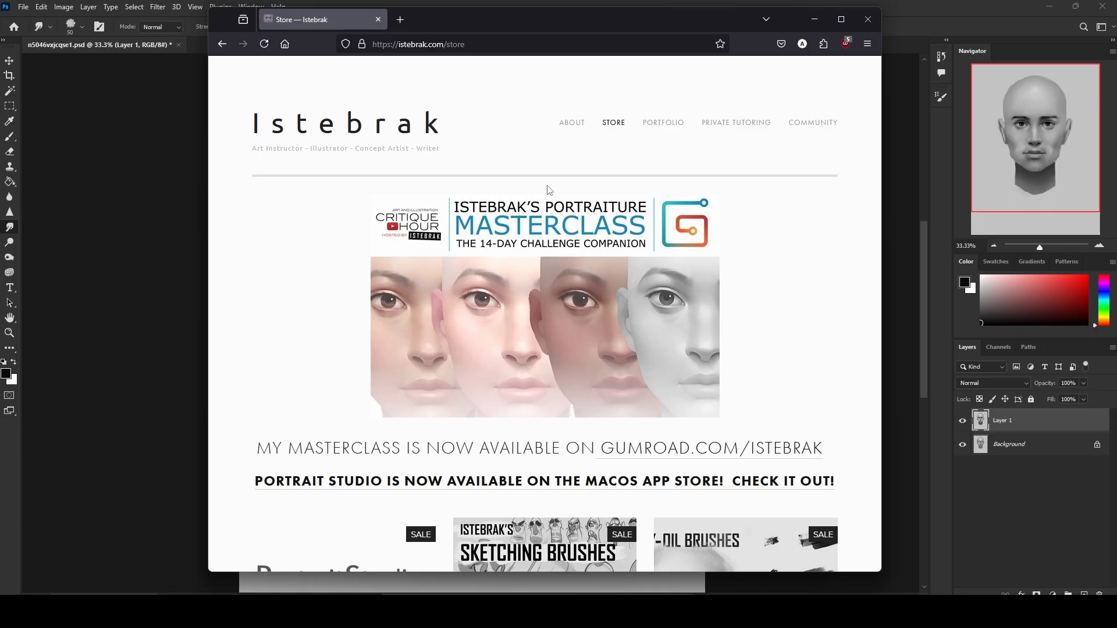
pyautogui.click(378, 20)
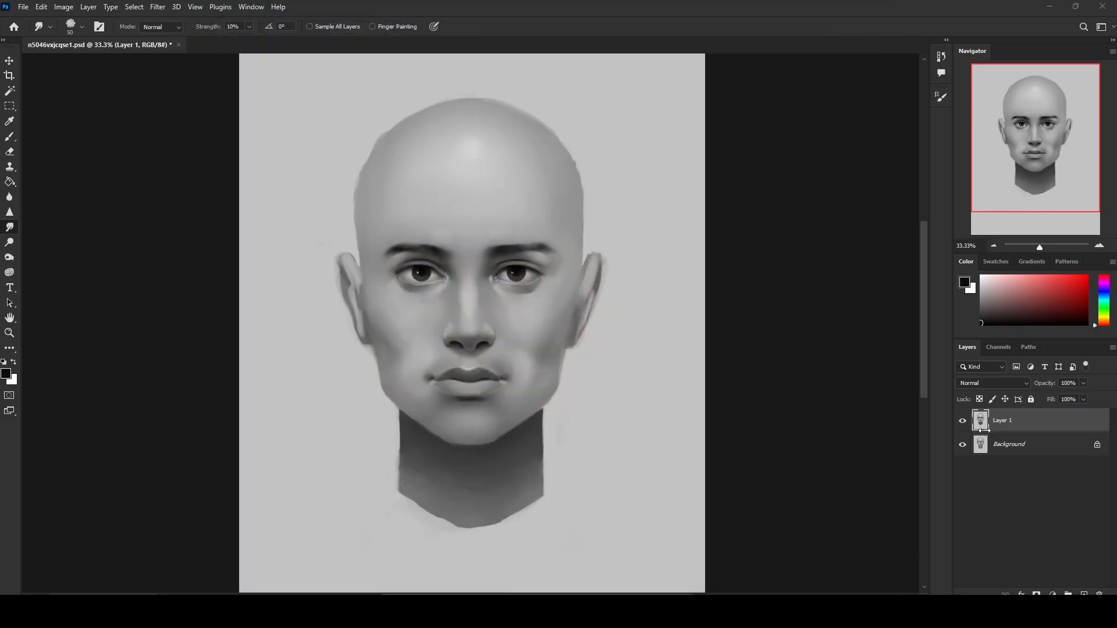
# Step: Hide and restore Layer 1 for a final before-and-after check, and open the system calendar
pyautogui.click(961, 421)
pyautogui.click(961, 422)
pyautogui.click(1076, 608)
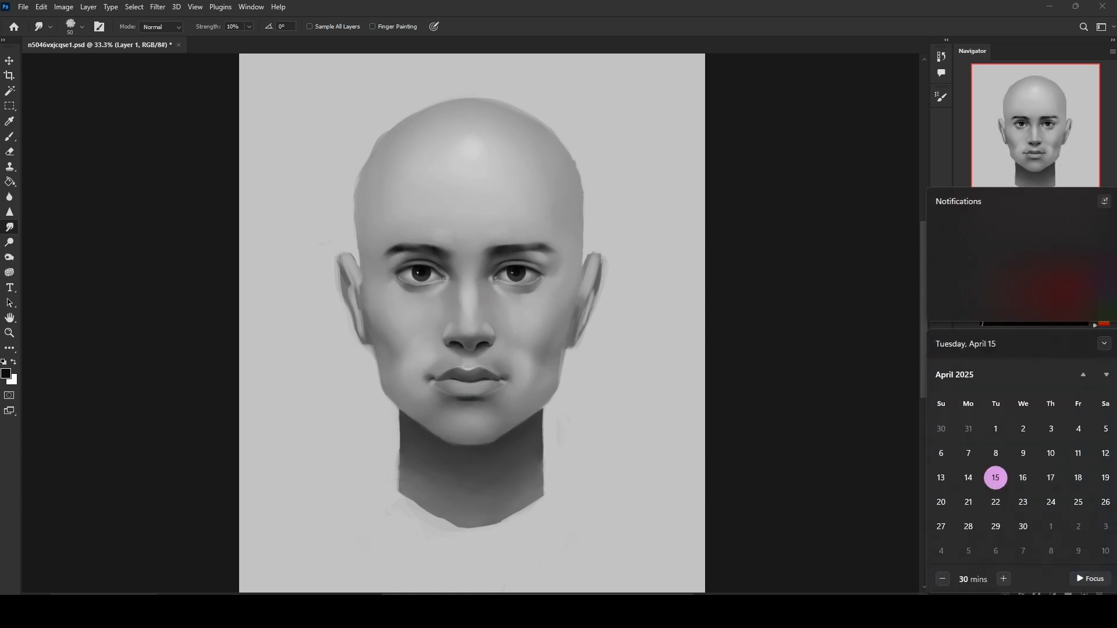